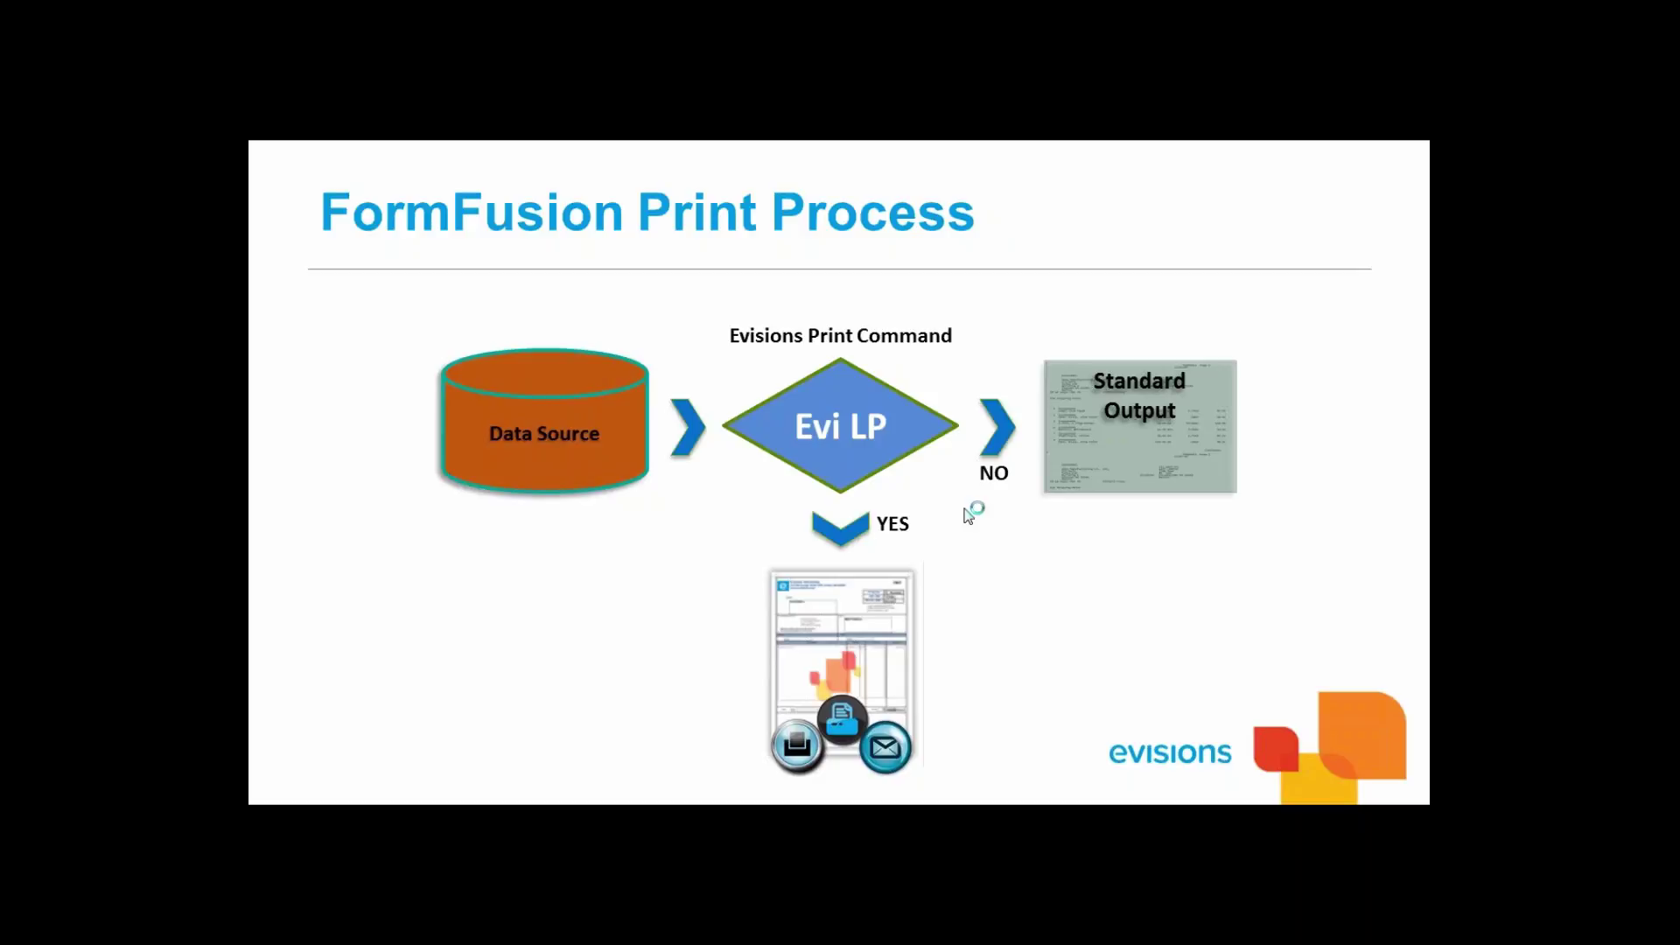
Leave the slideshow and load trng.evisions.com in Chrome from the address-bar autocomplete
left_click(953, 389)
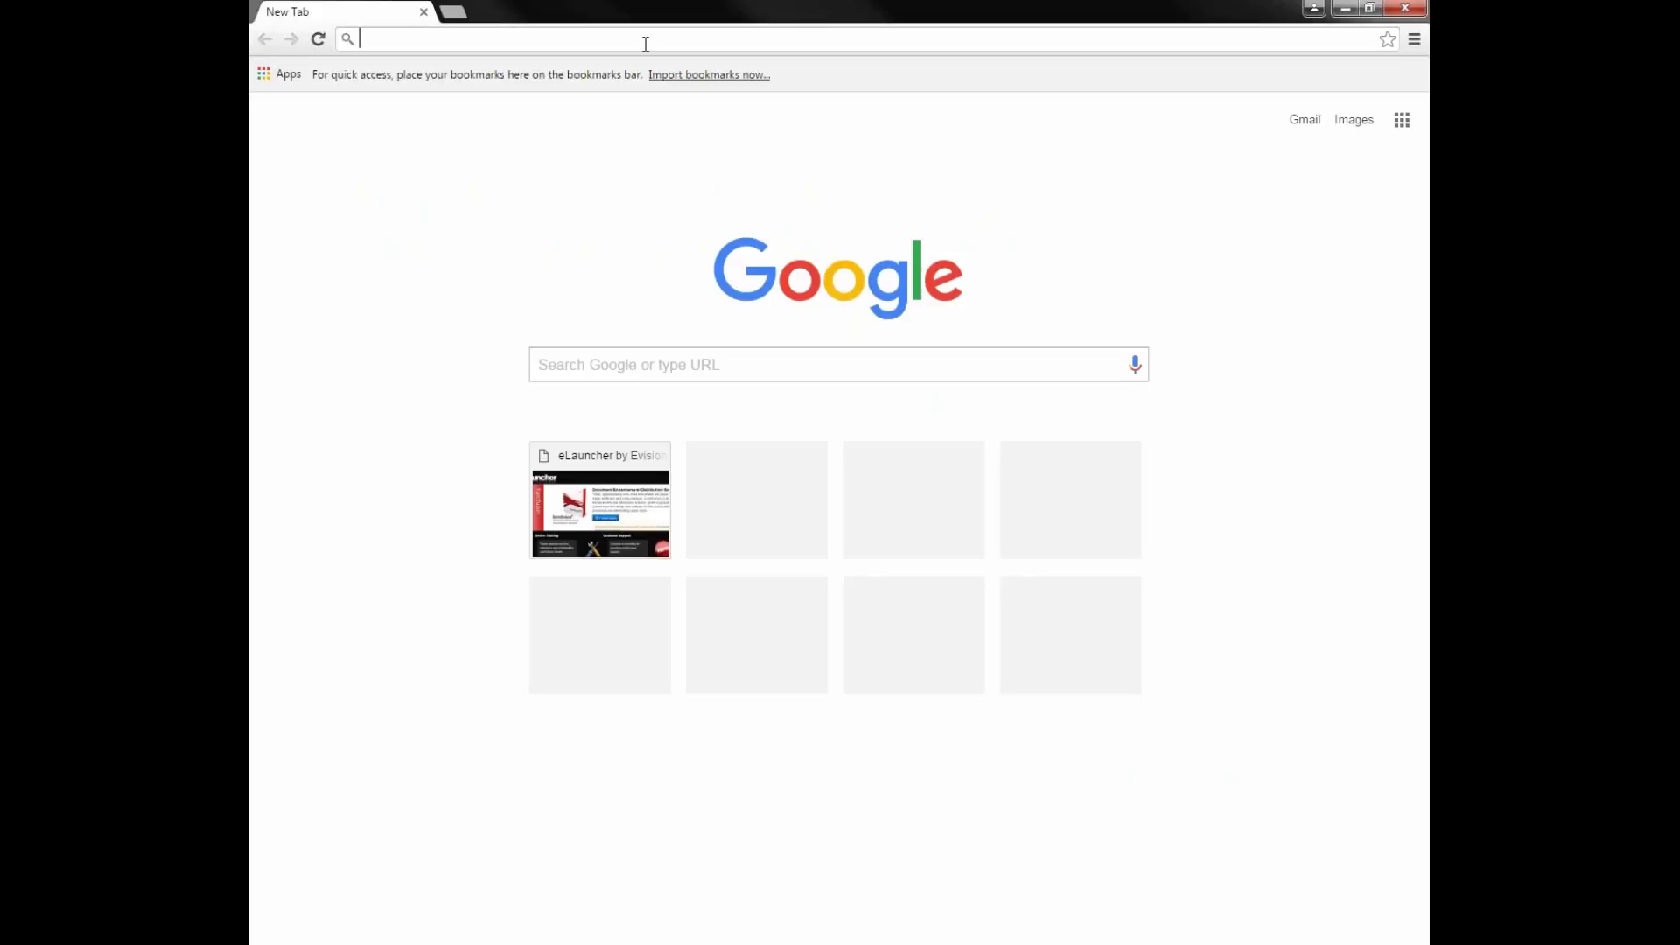
type("trng.evisions.com")
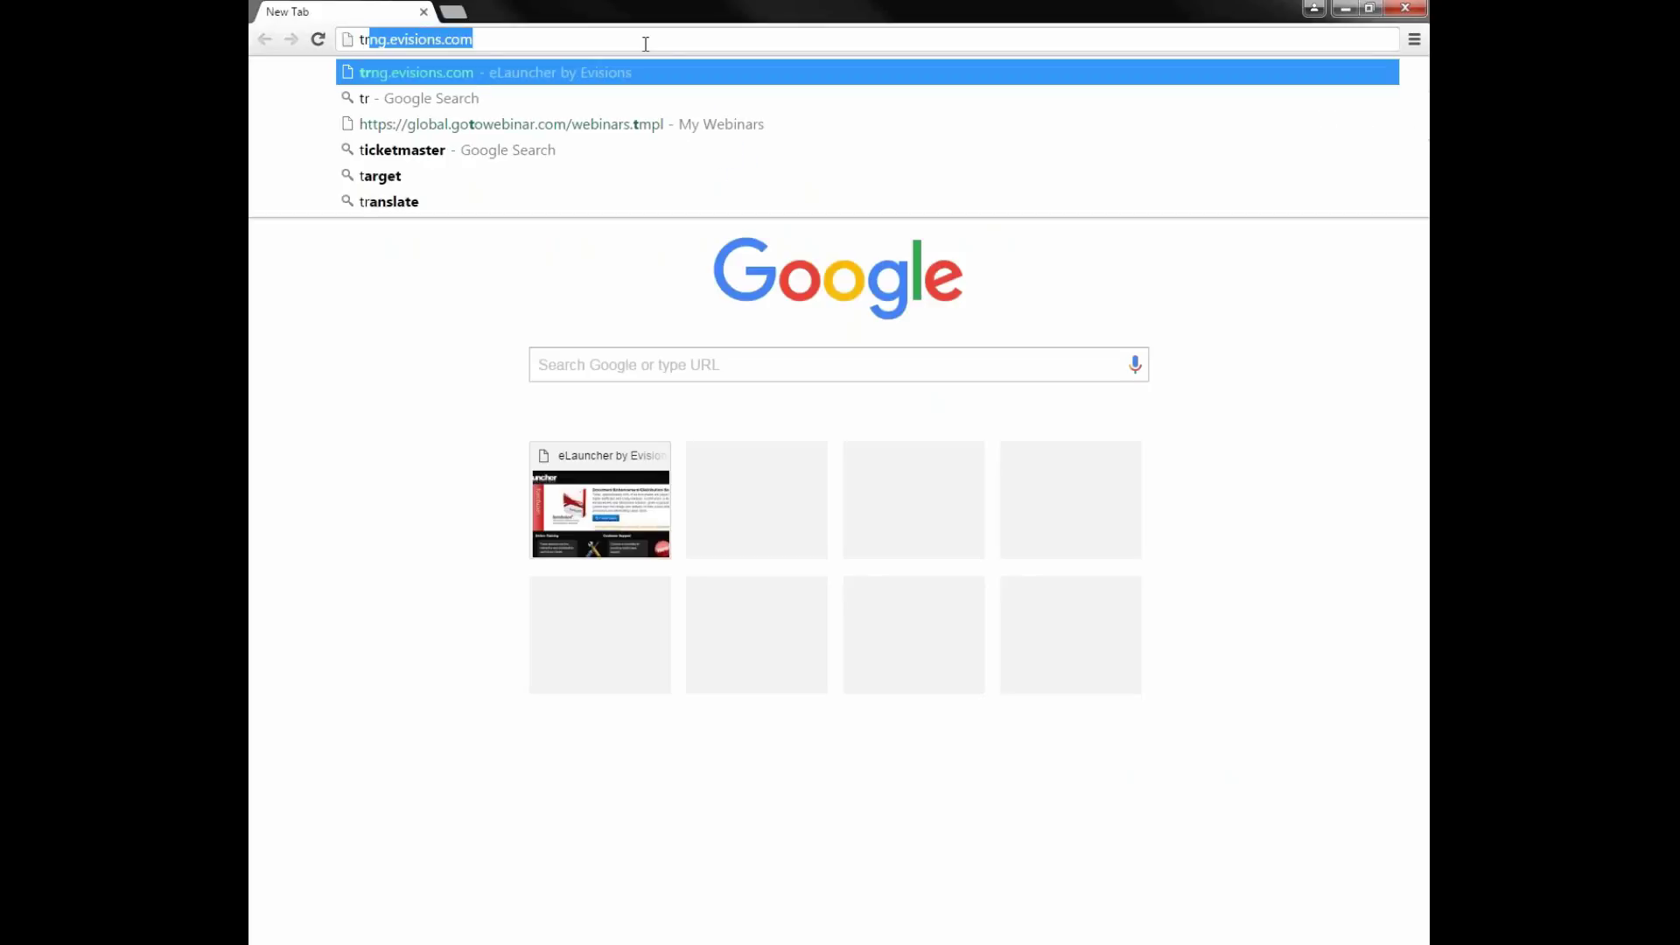
key("Return")
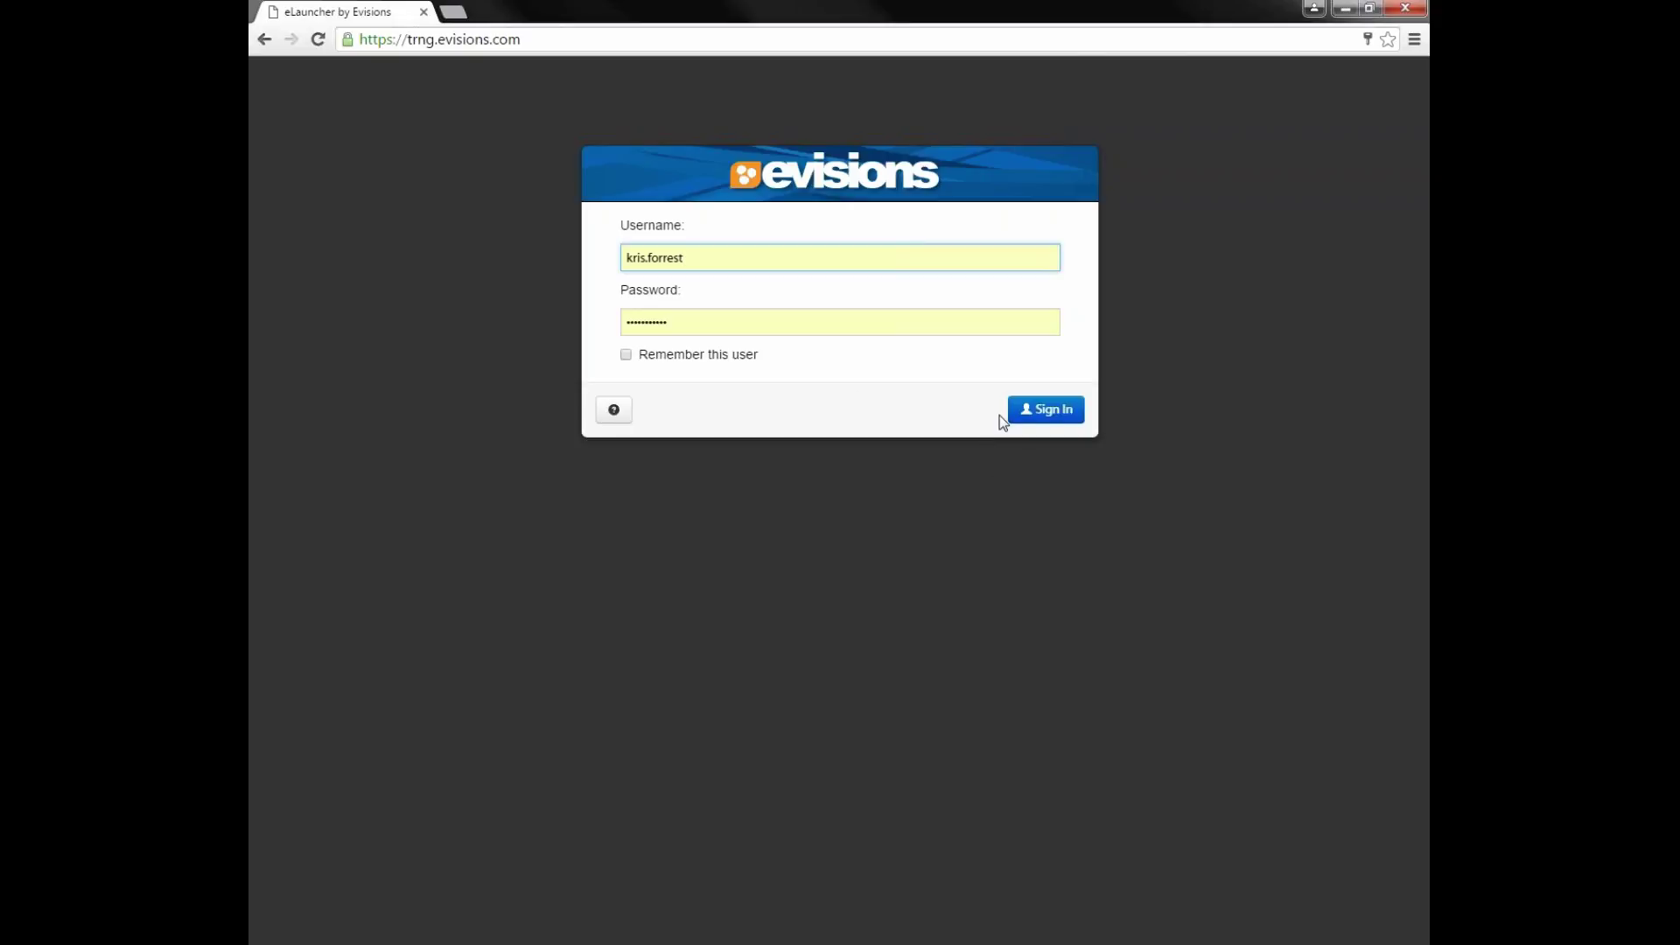
Sign in to eLauncher and show the formfusion panel on the dashboard
left_click(1046, 418)
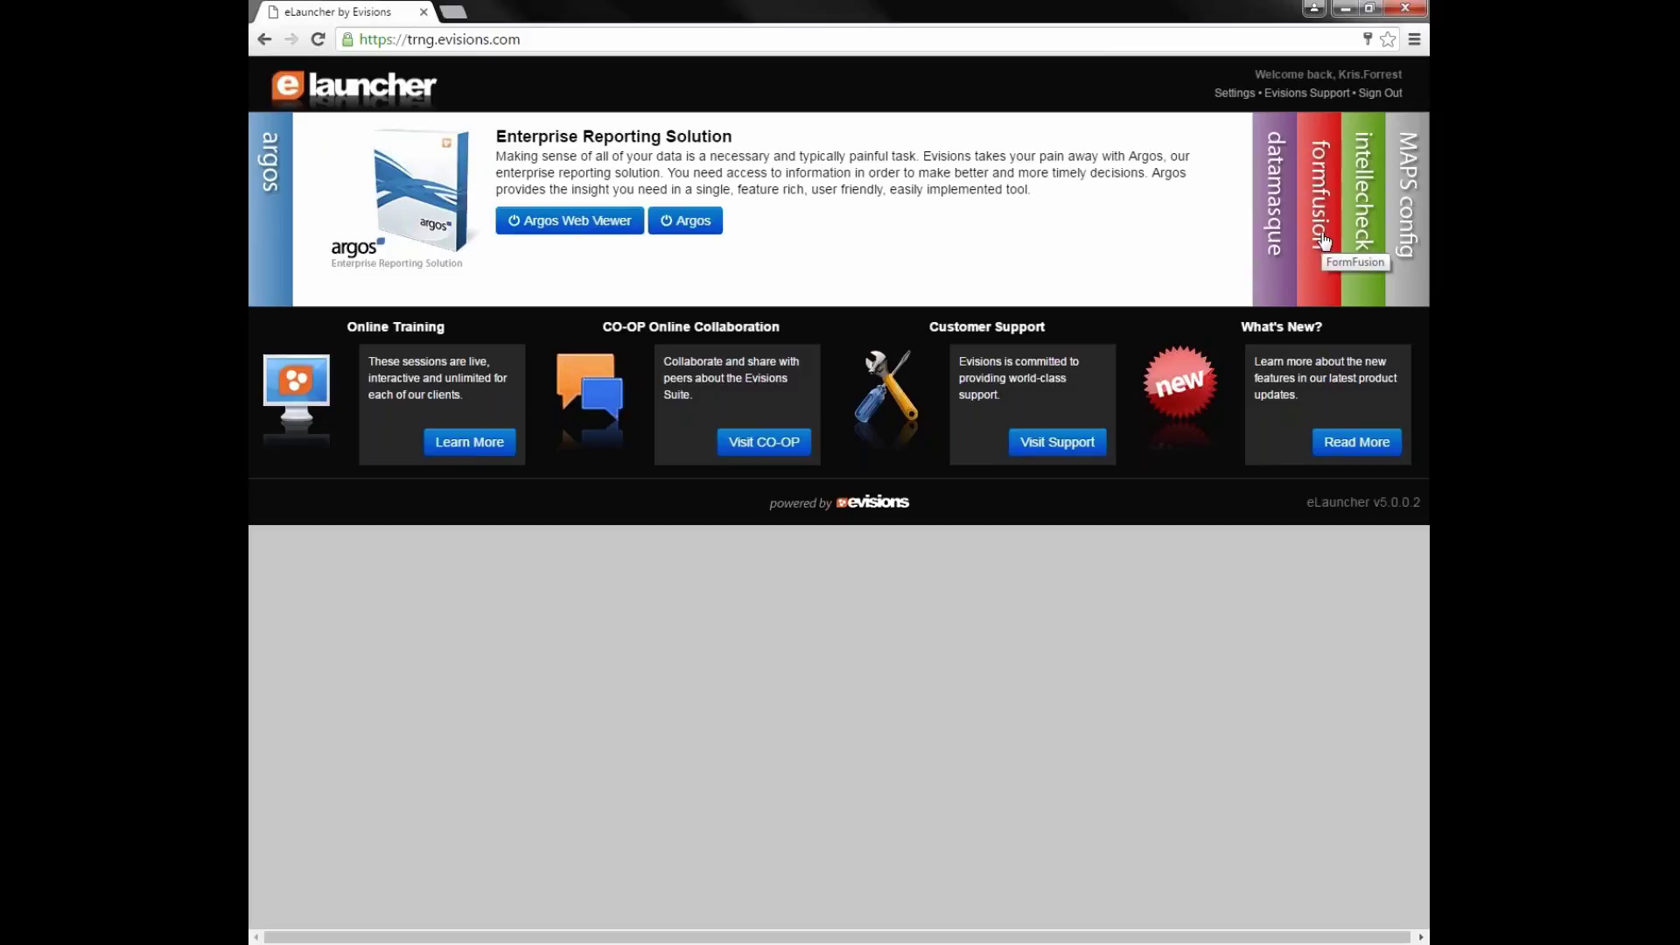
left_click(1325, 242)
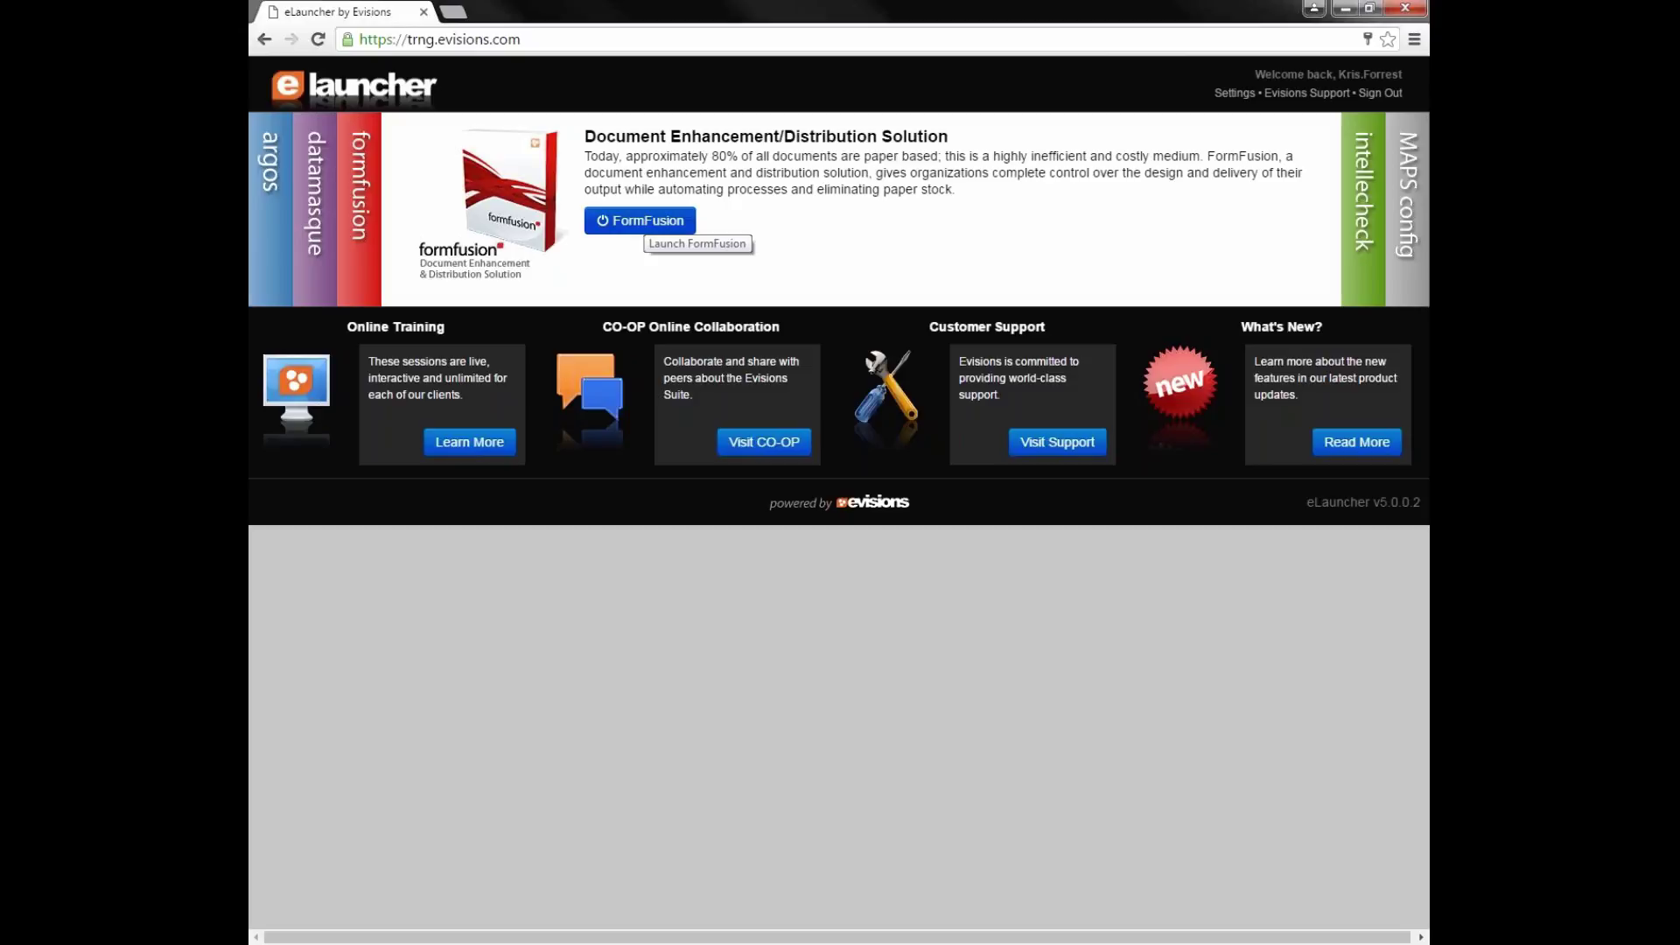
Launch FormFusion Developer from eLauncher and disconnect it from the MAP Server
left_click(625, 226)
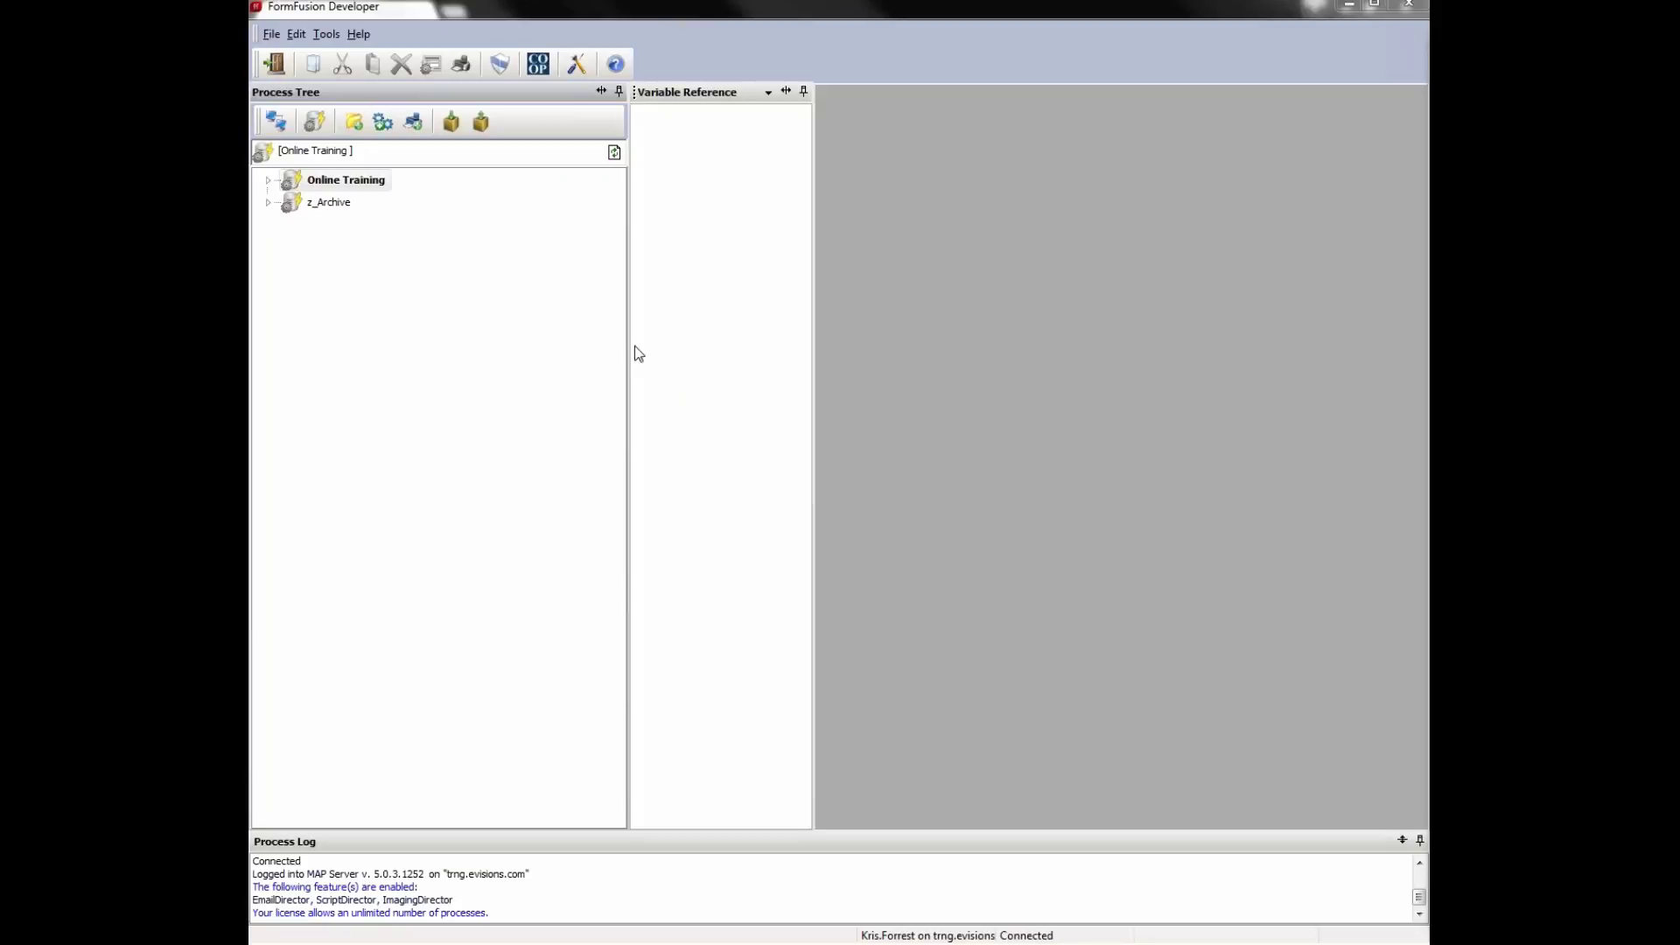
left_click(273, 127)
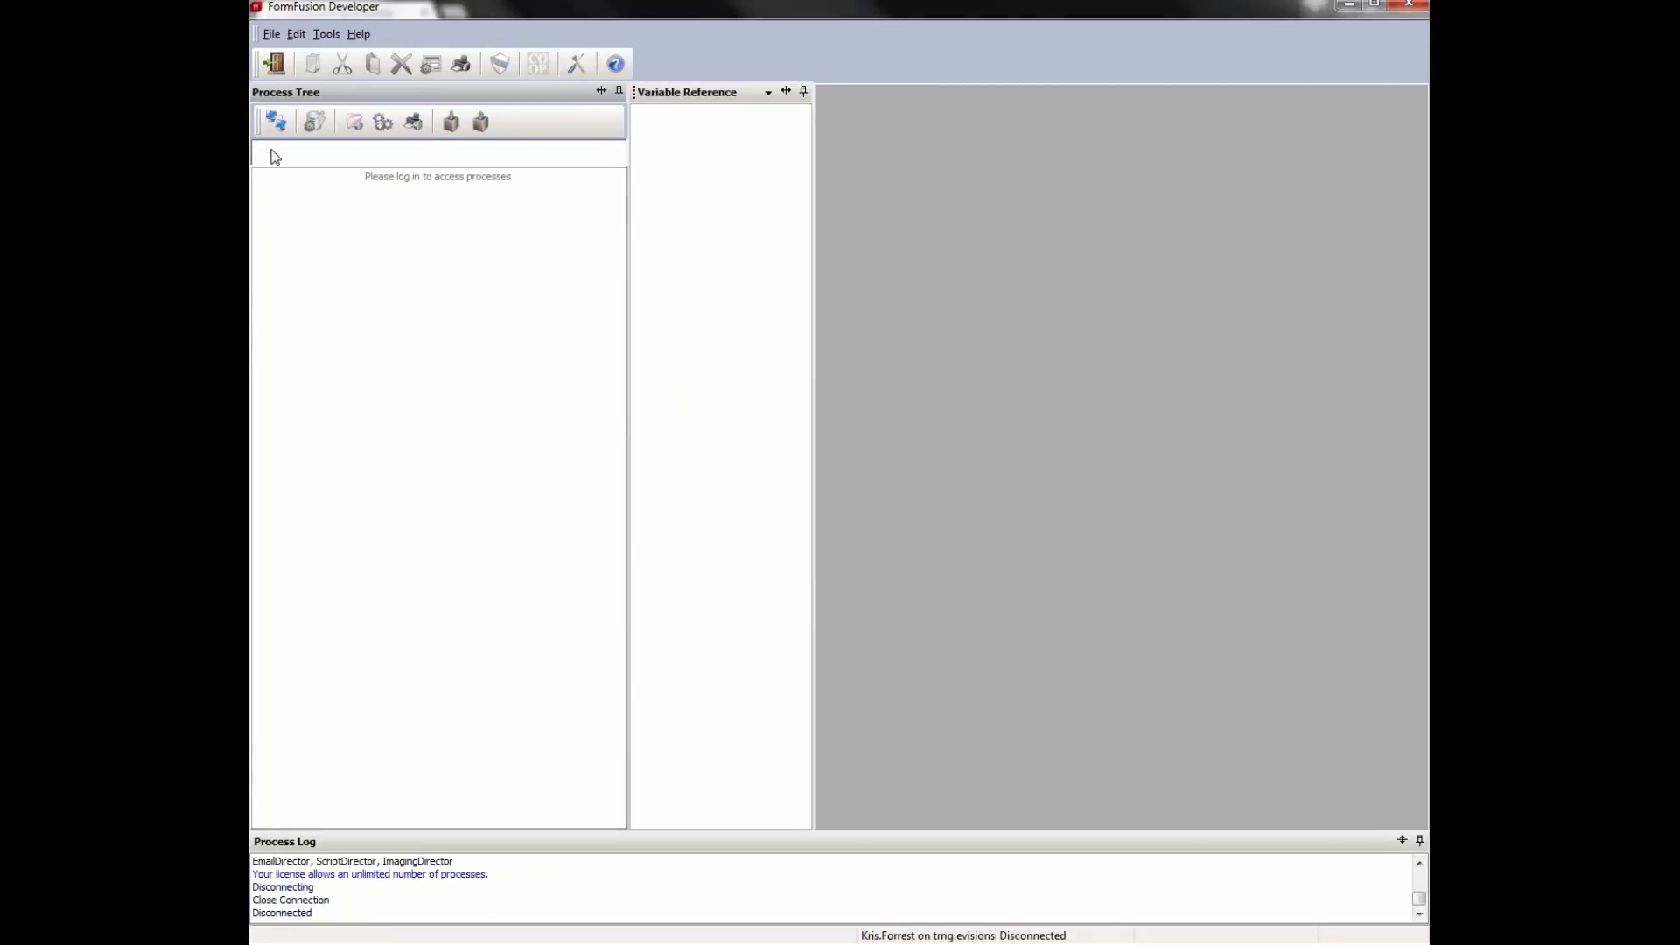
left_click(275, 129)
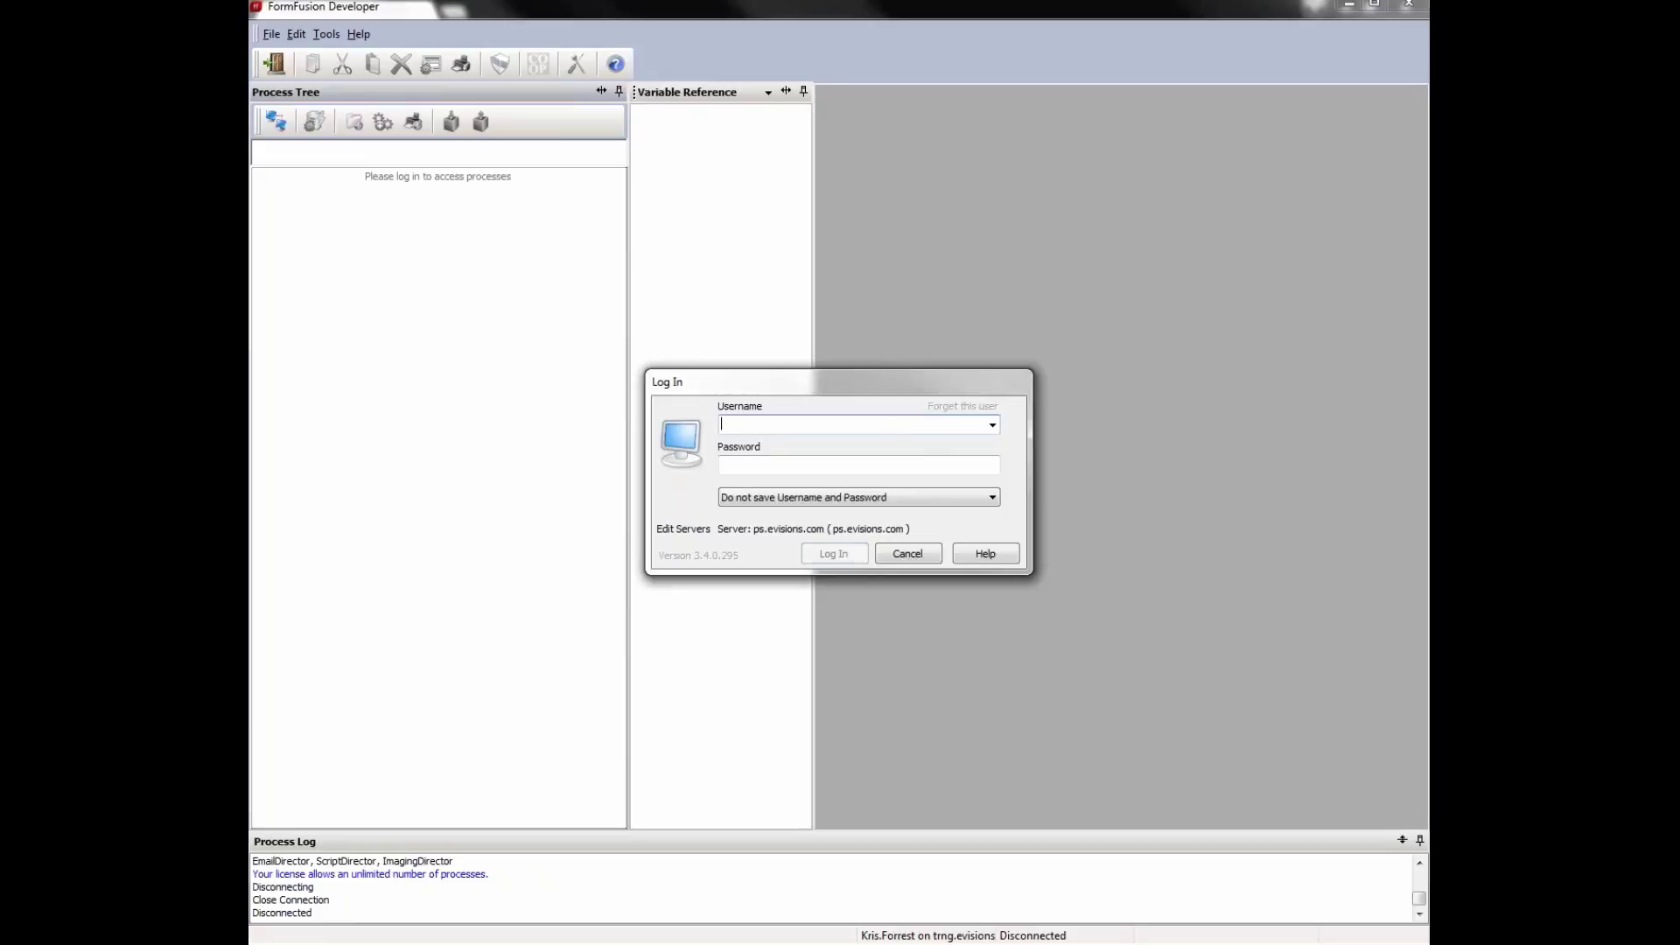
key("Tab")
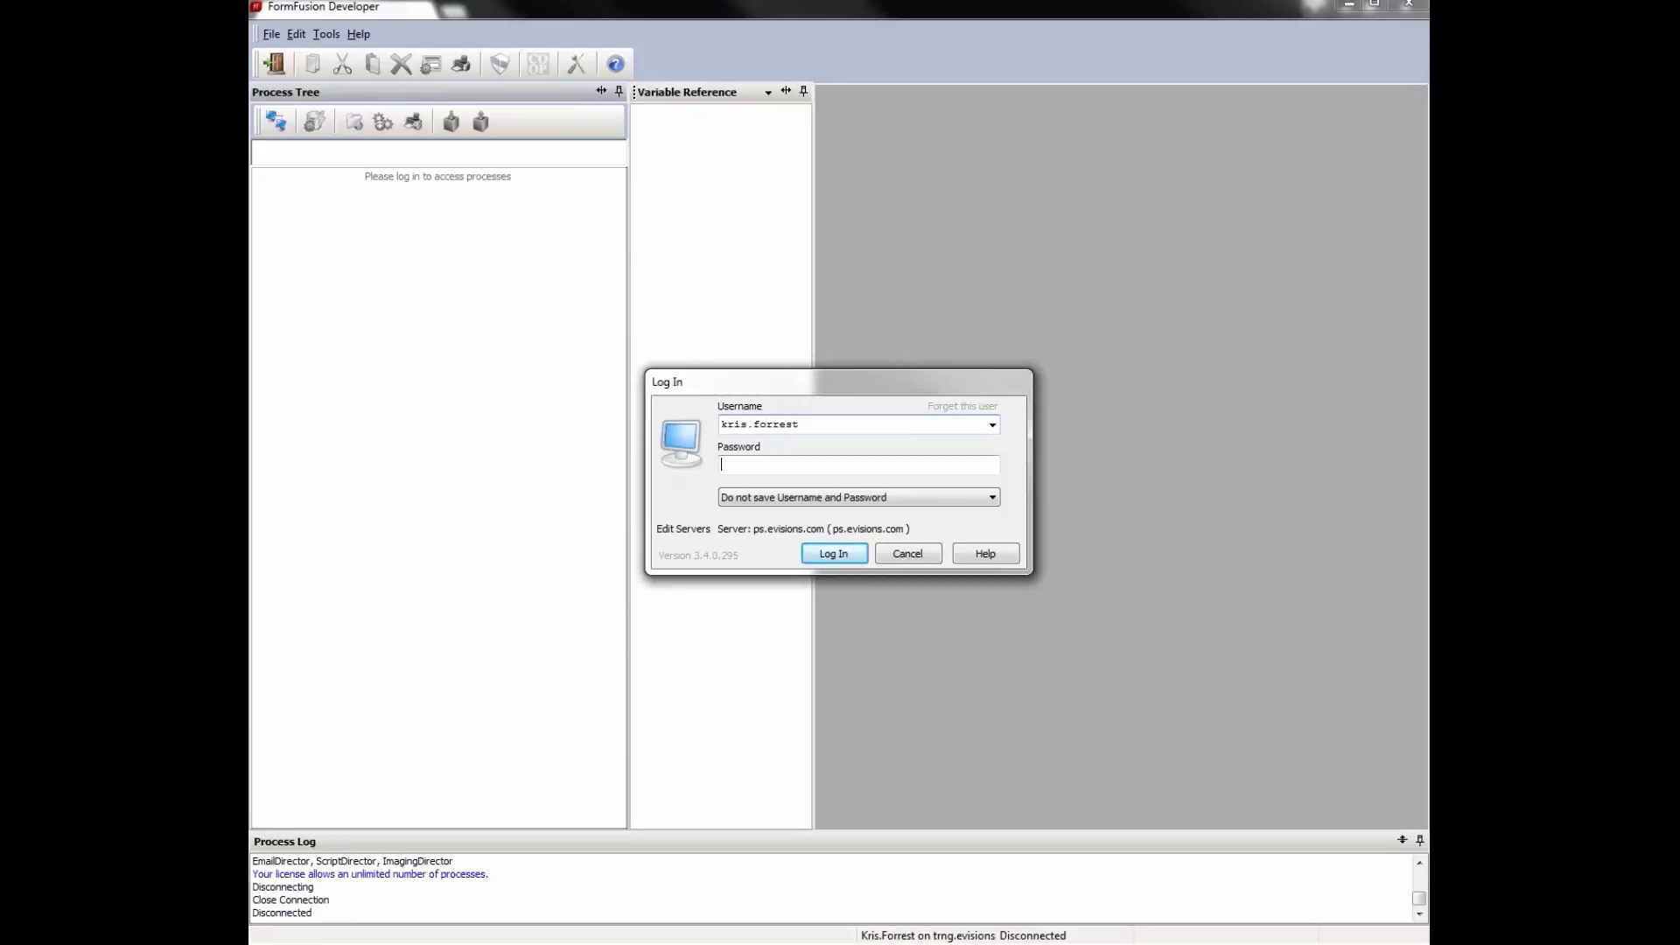
type("***********")
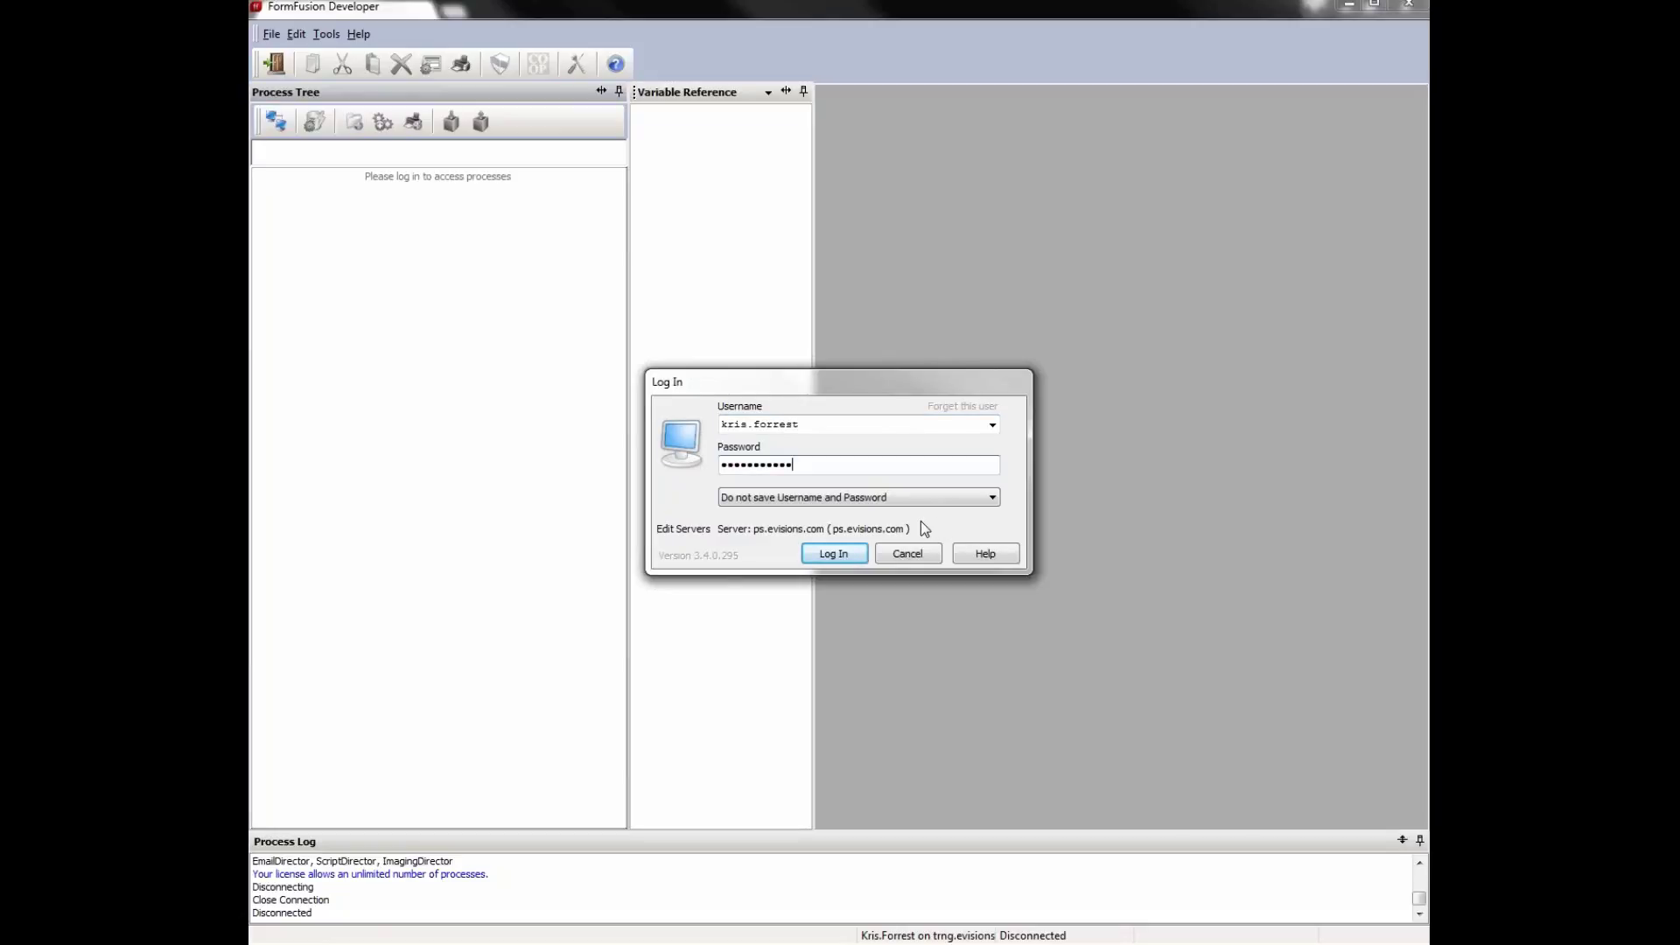
left_click(901, 499)
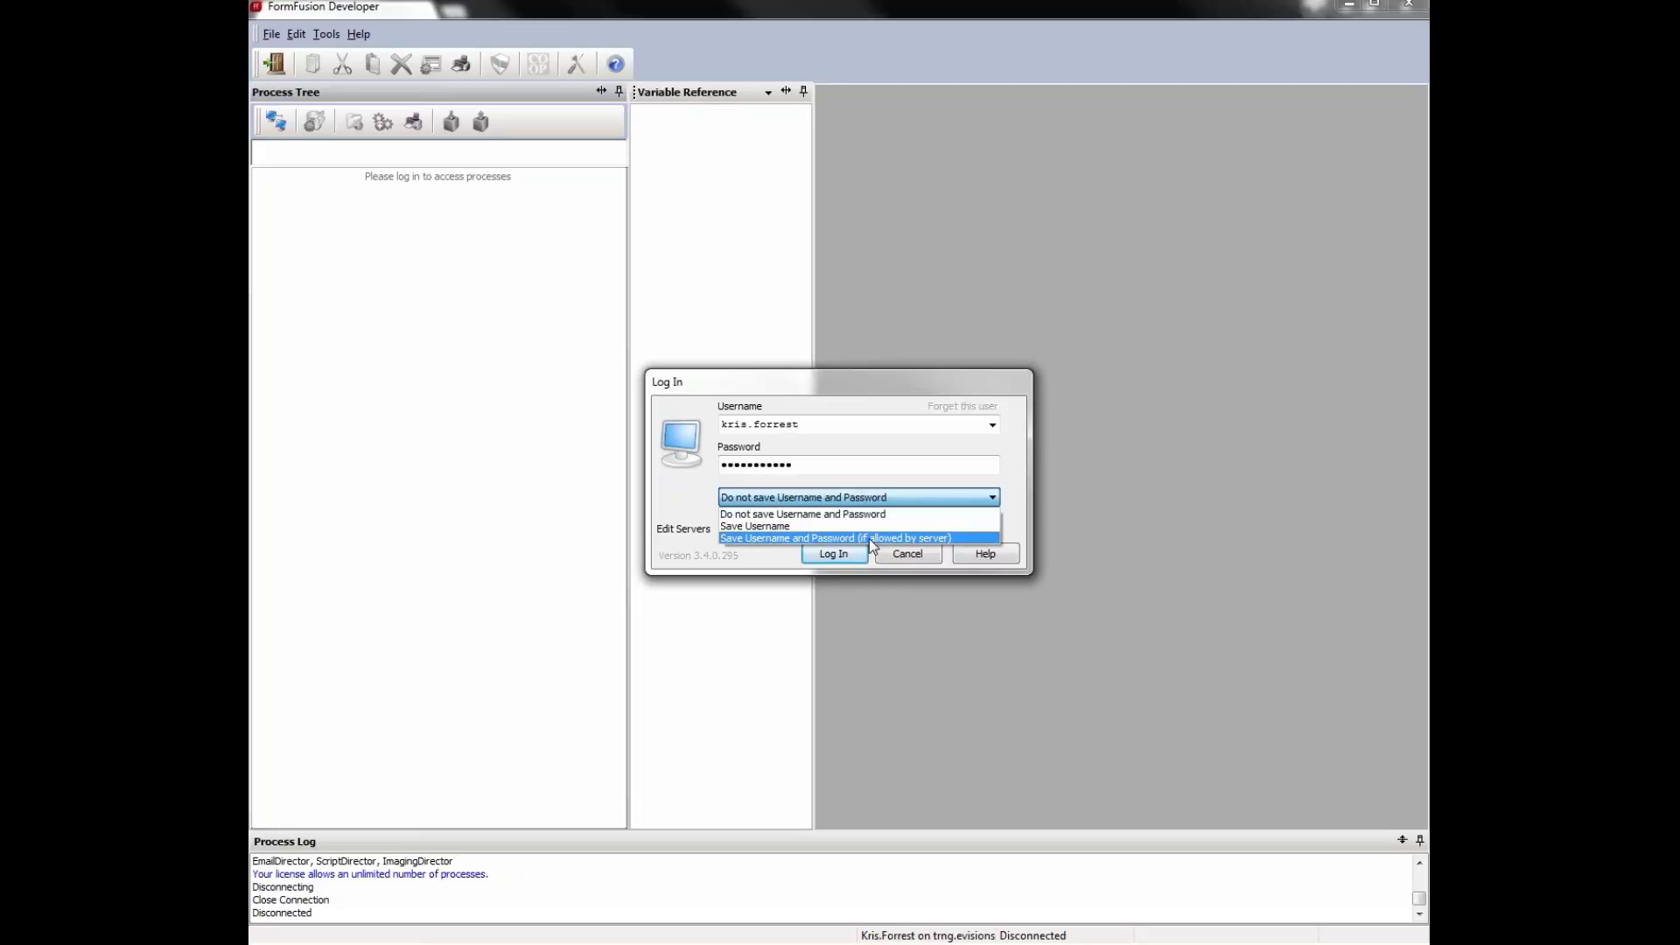
left_click(871, 538)
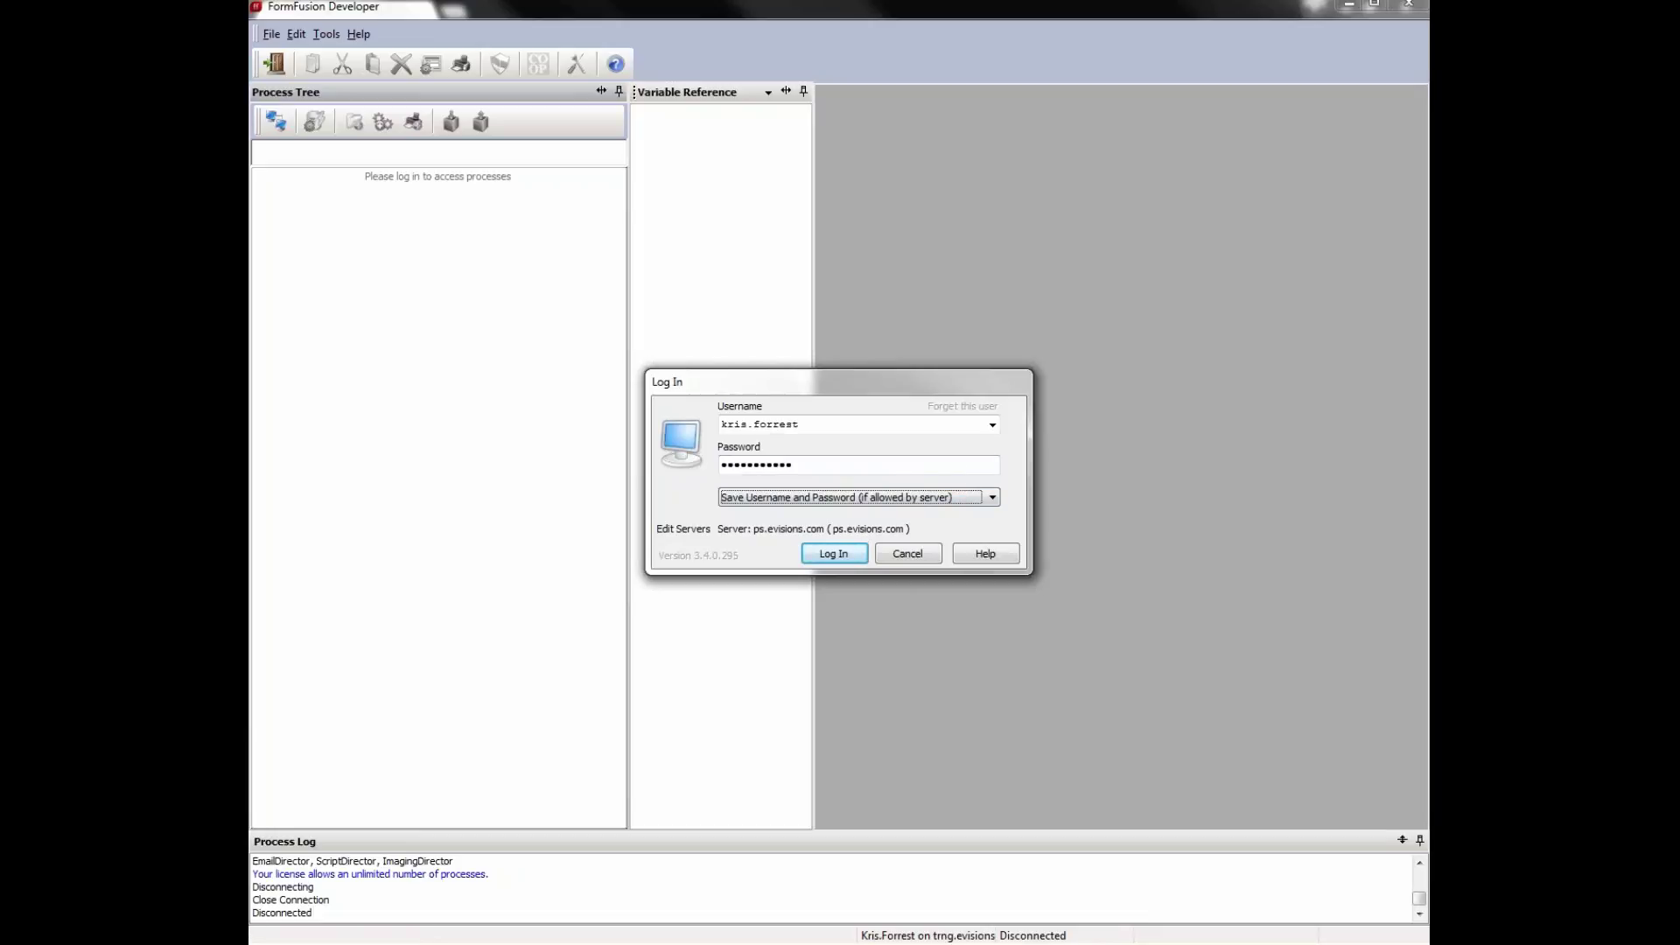
left_click(833, 554)
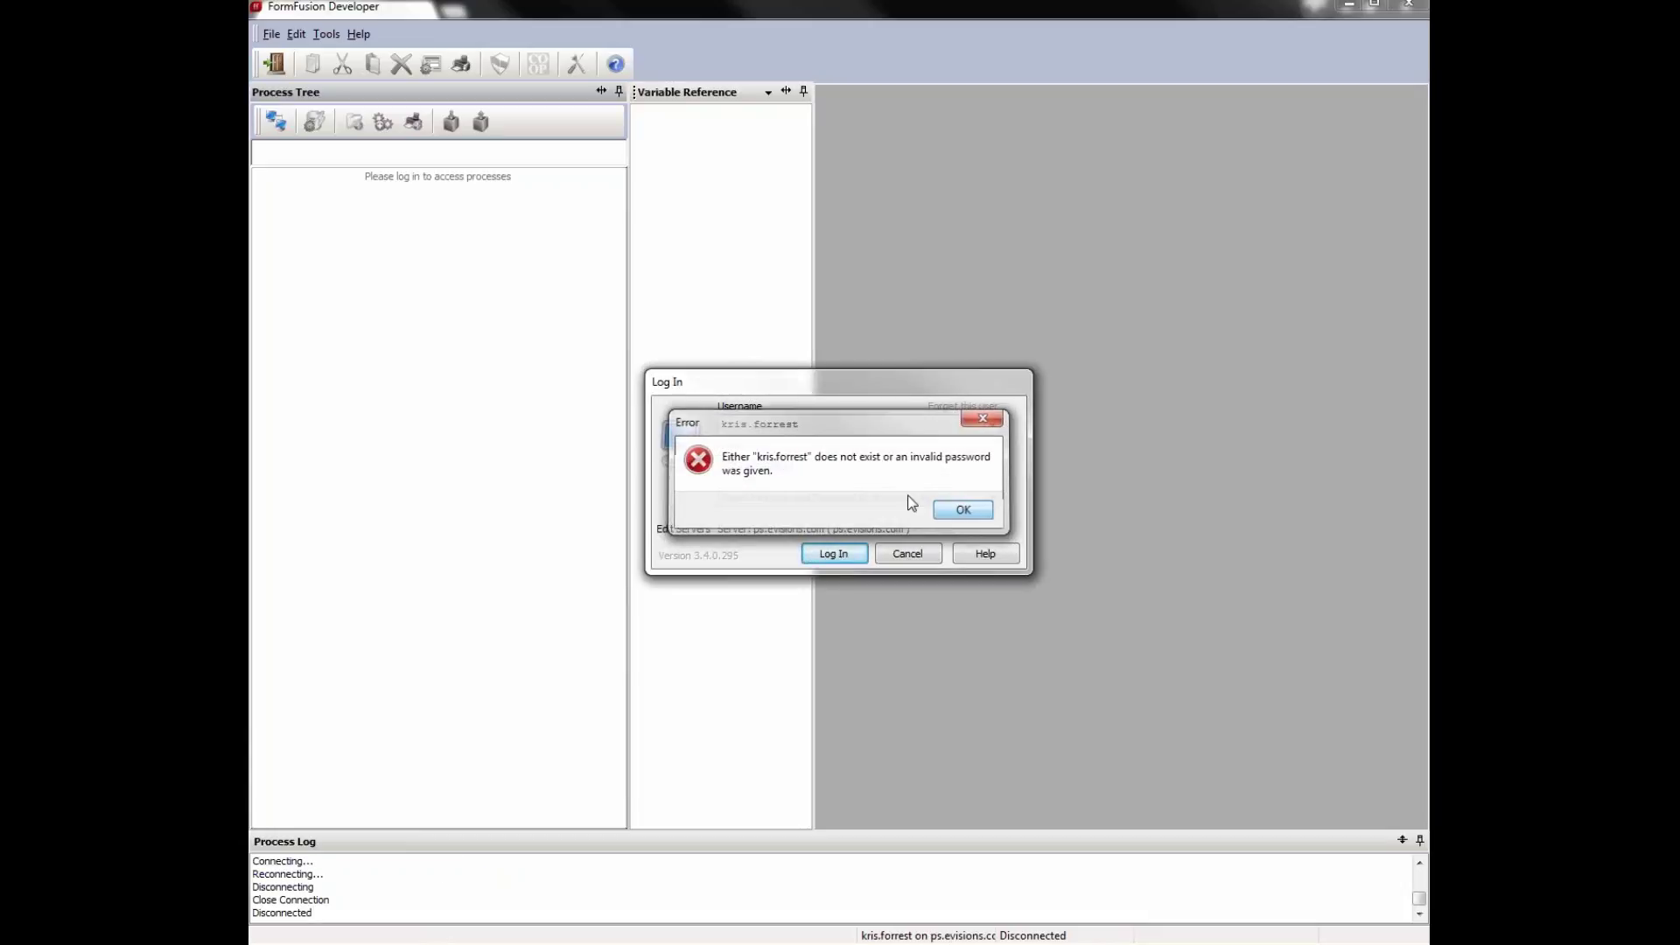
key("Return")
left_click(832, 423)
type("@")
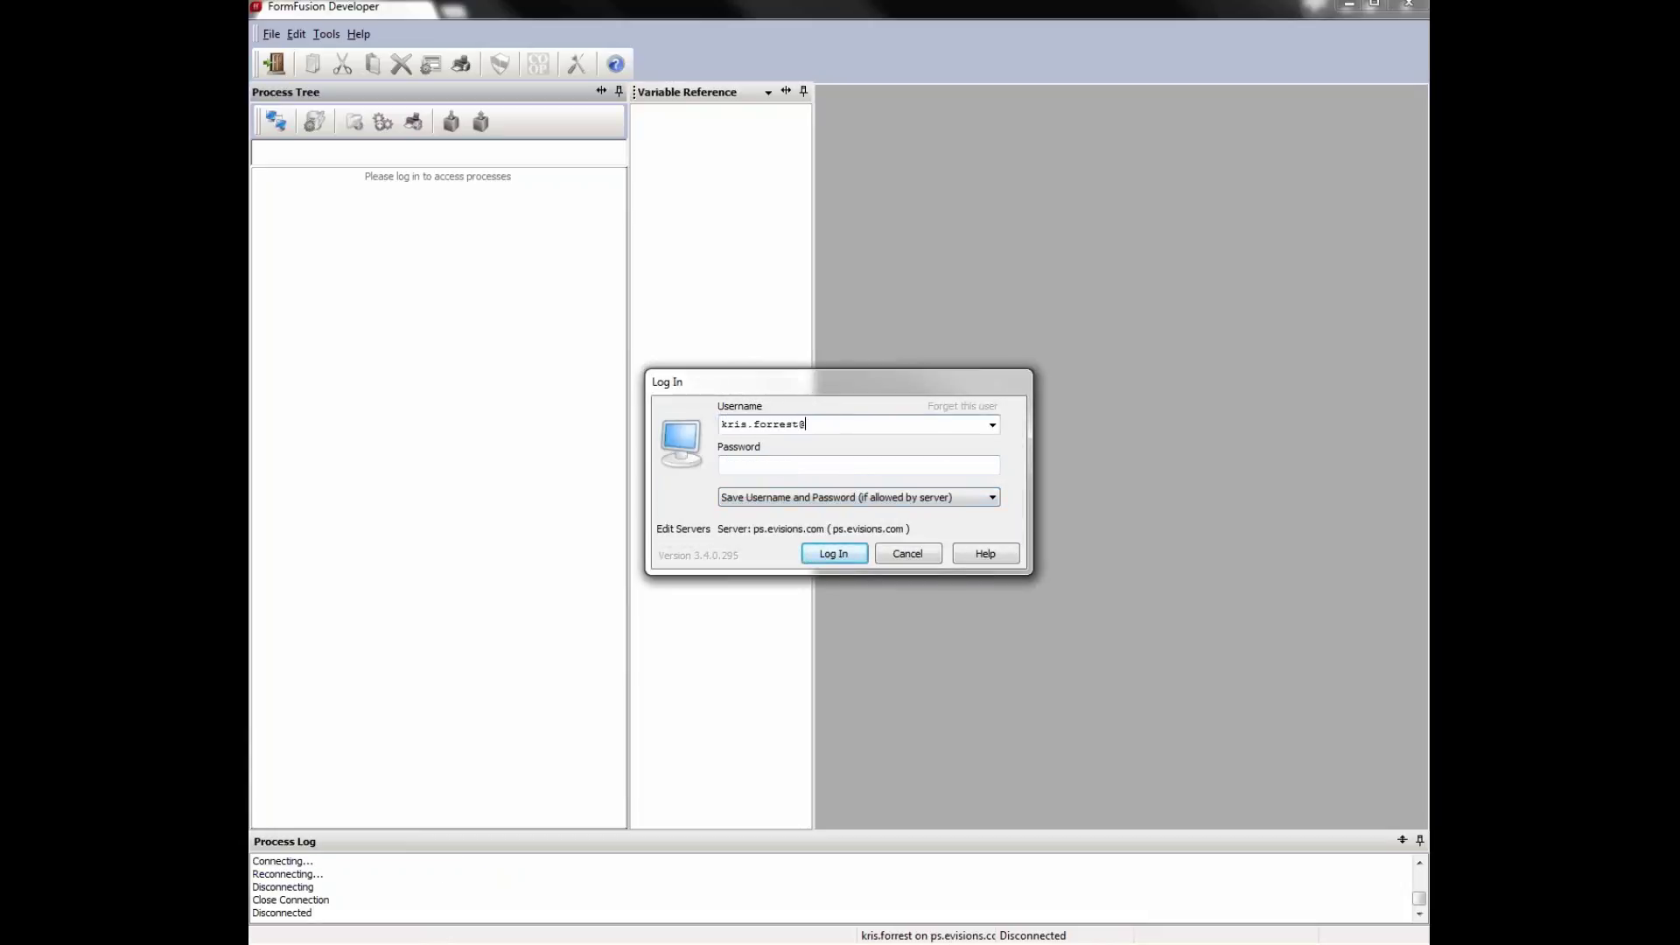
type("evisions.com")
key("Tab")
type("•••••••••••")
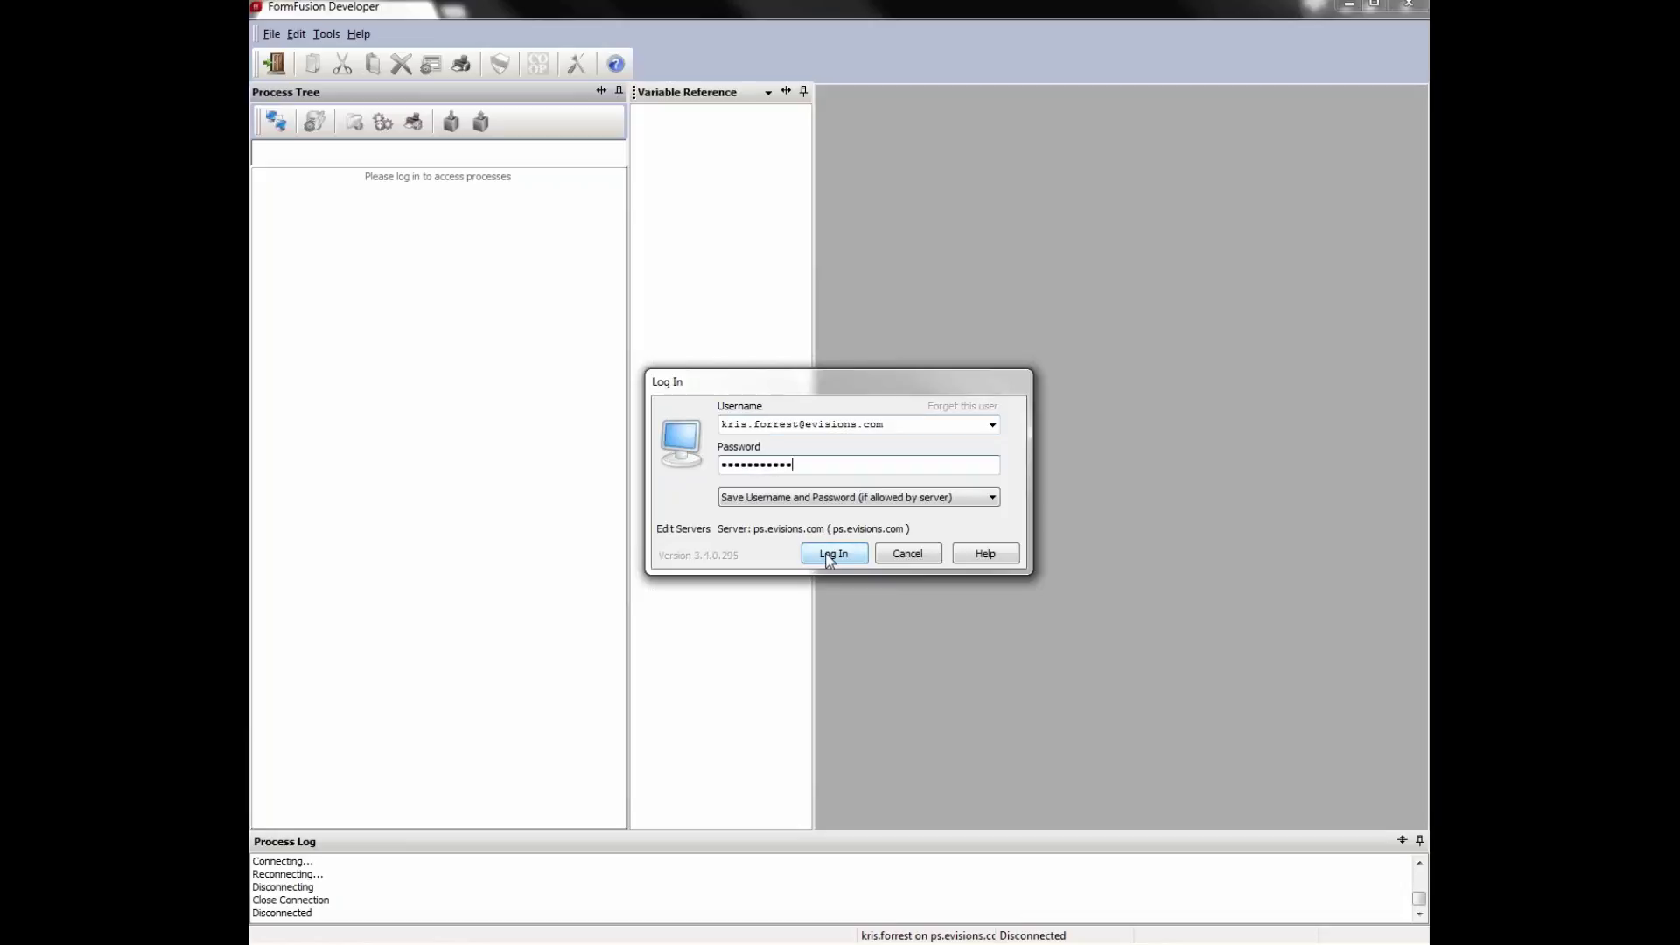
left_click(828, 557)
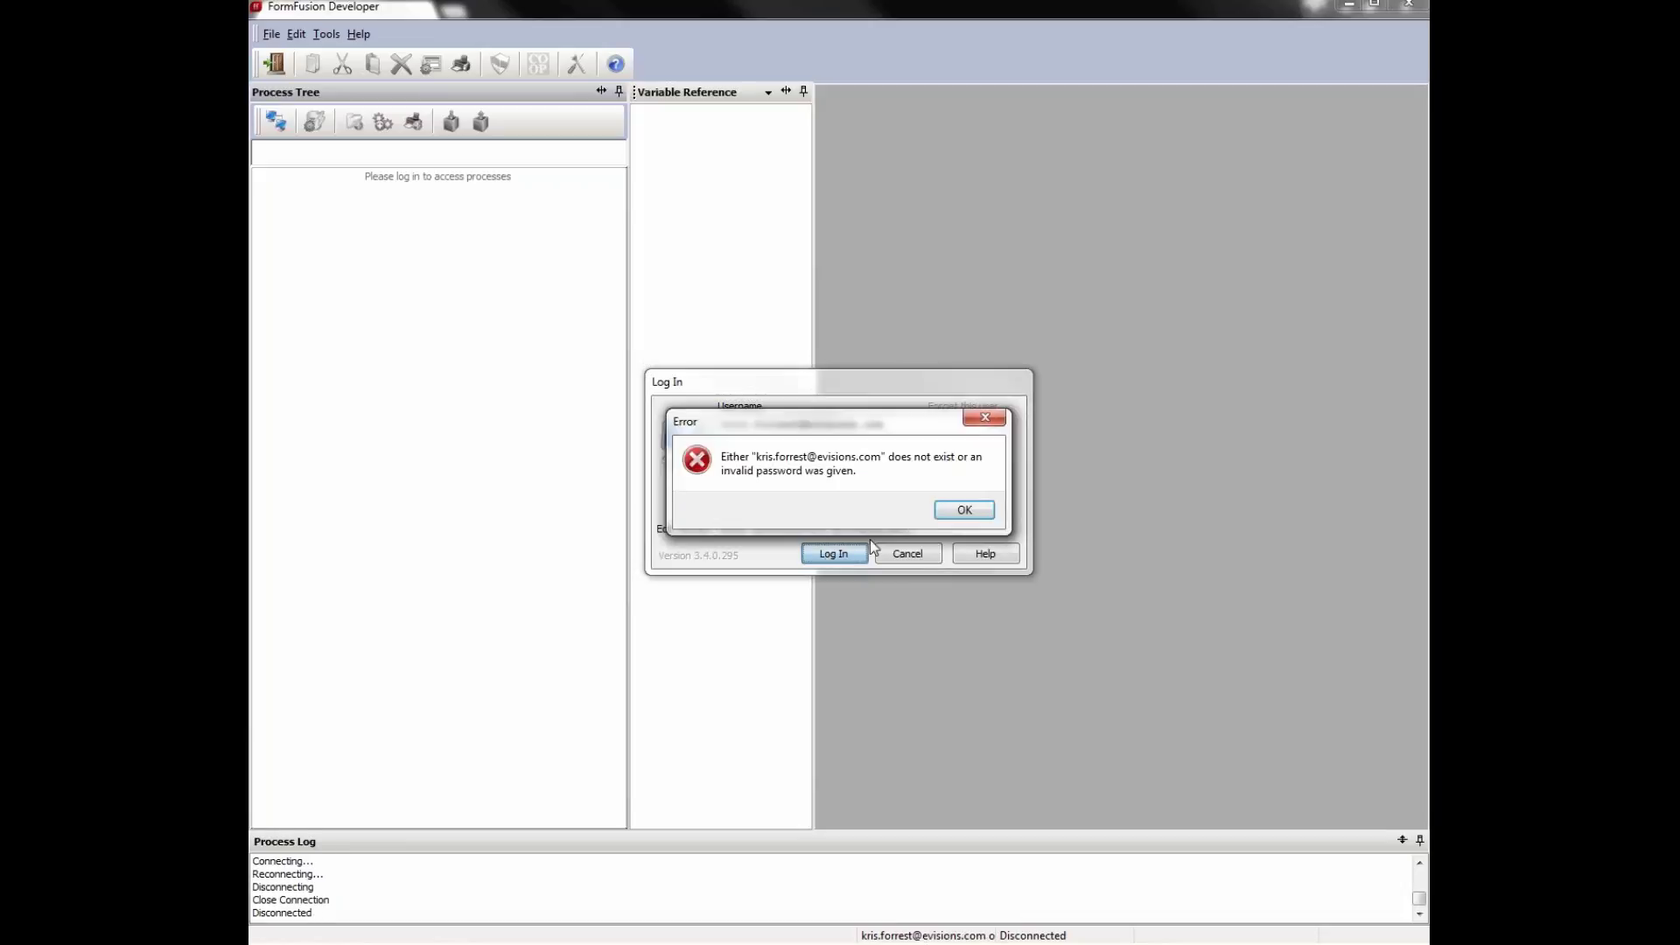
left_click(963, 513)
Cancel the login, quit FormFusion Developer, and relaunch it from eLauncher
left_click(913, 556)
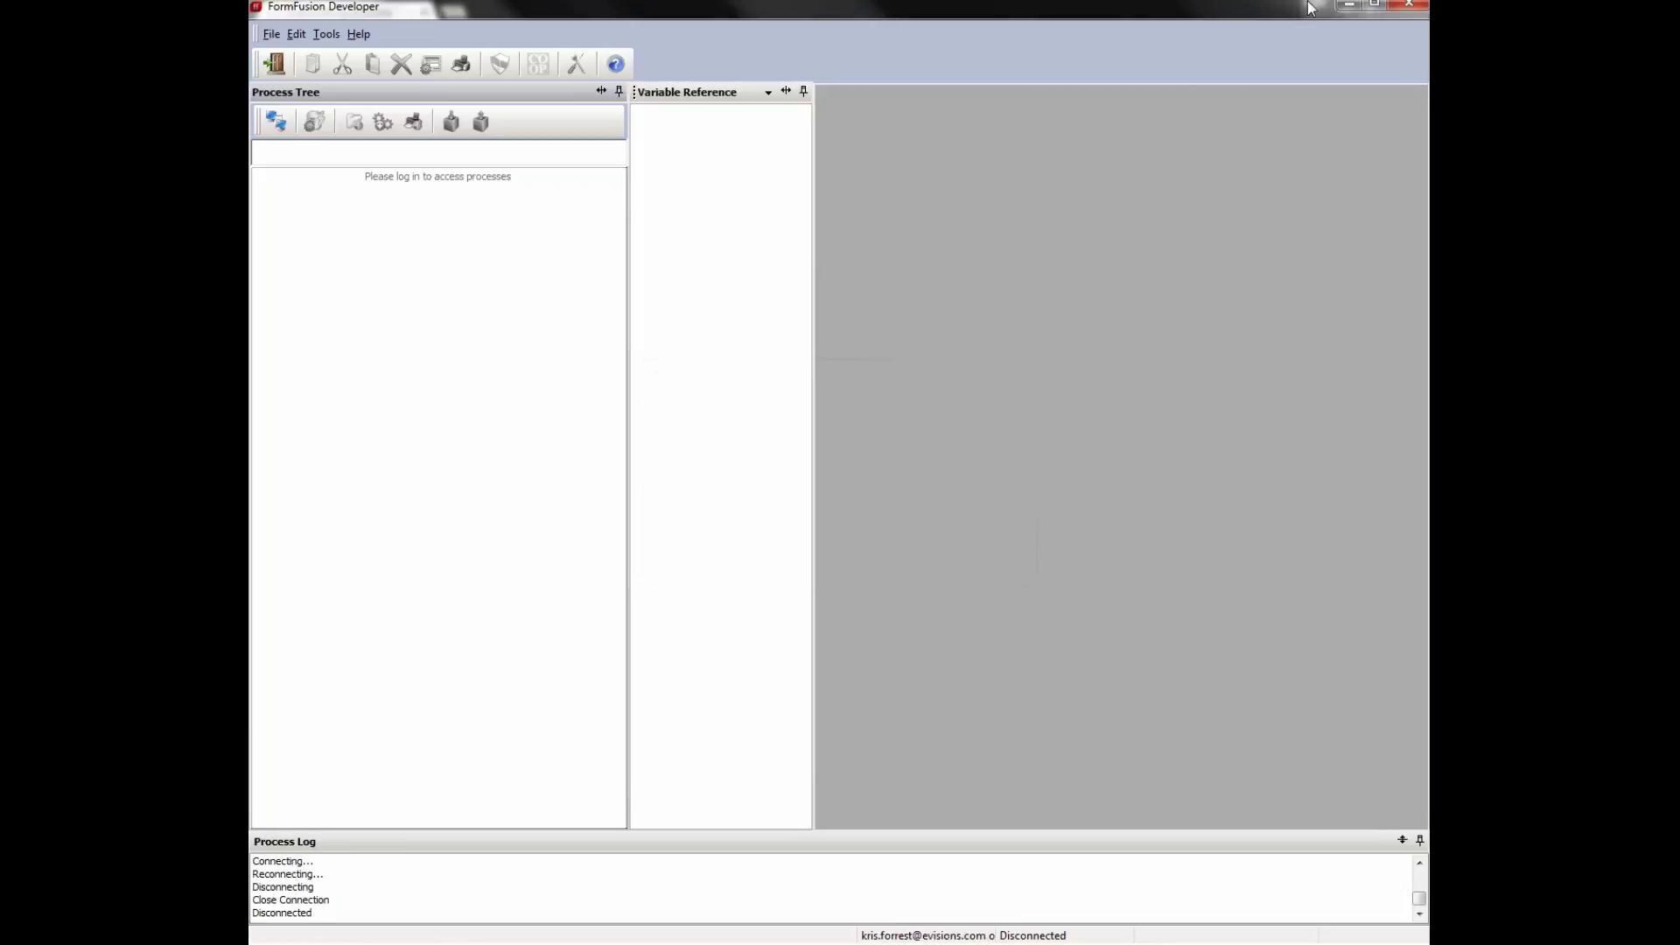
left_click(1400, 9)
left_click(904, 530)
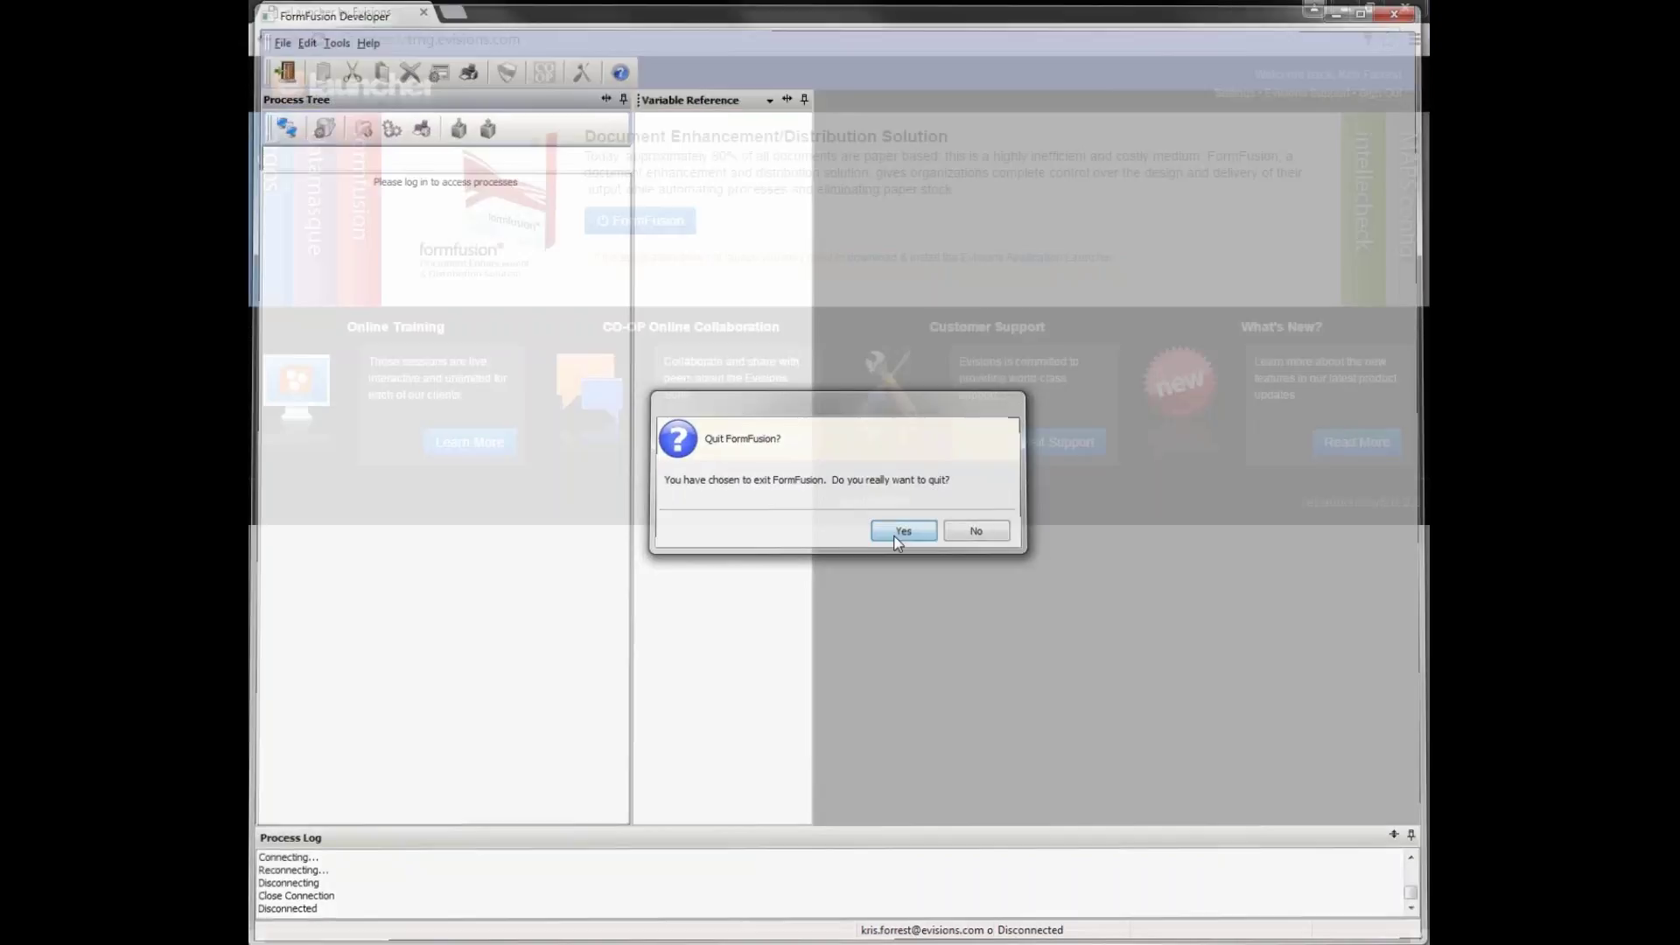
left_click(665, 224)
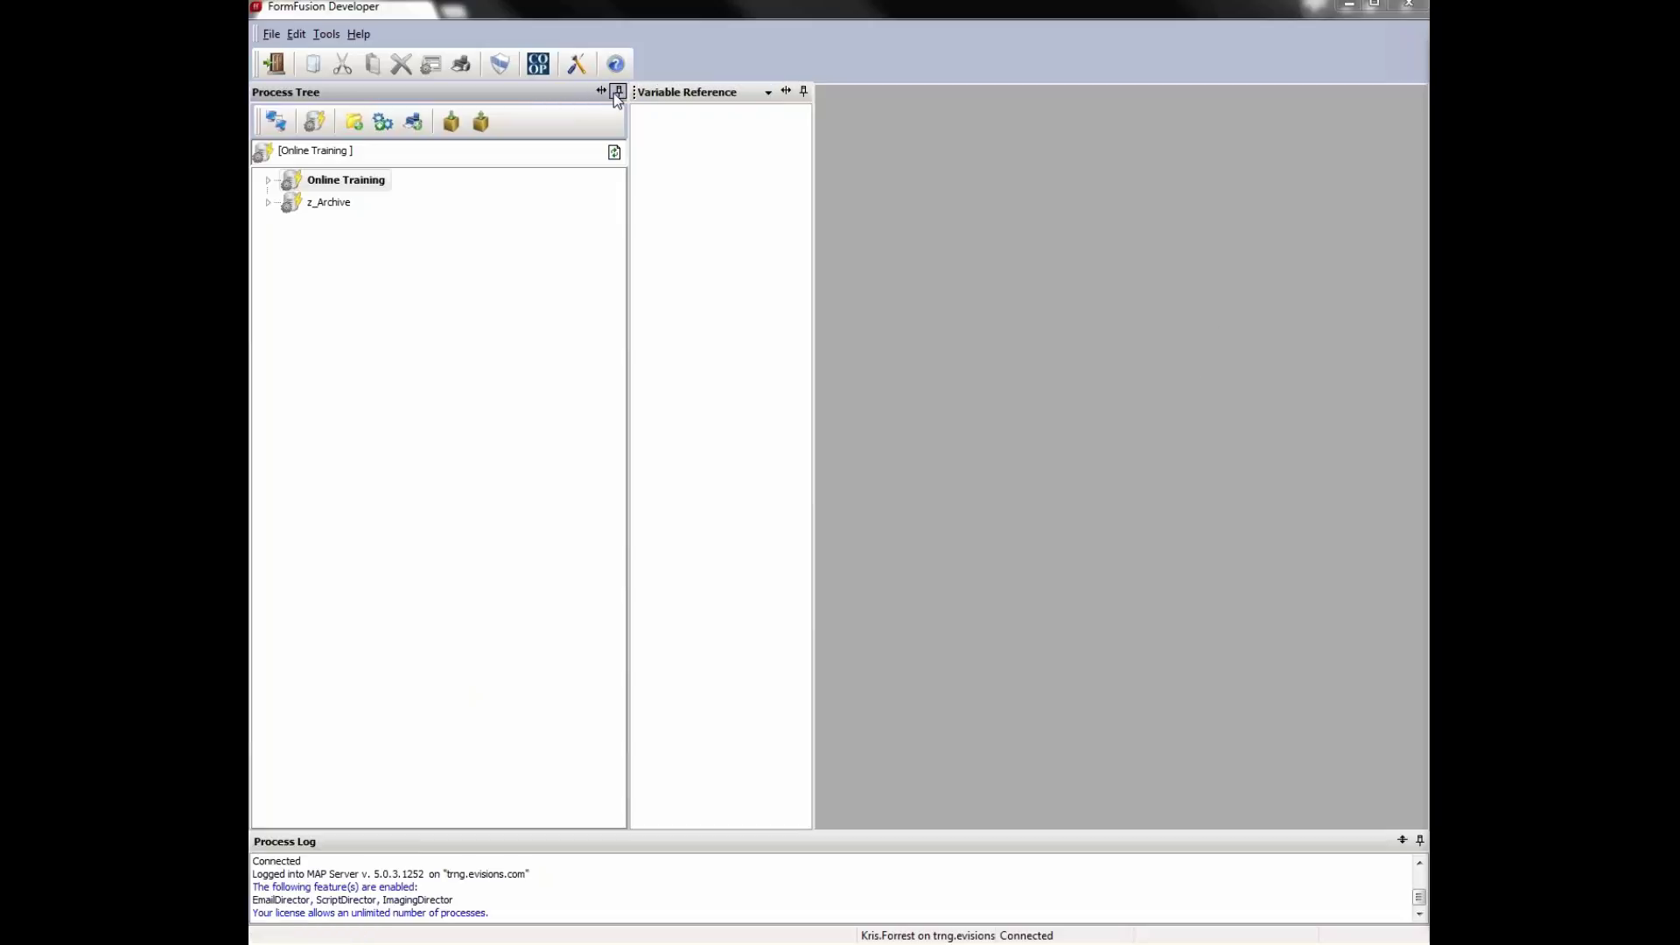
Pin the Variable Reference panel to auto-hide as a side tab
left_click(804, 92)
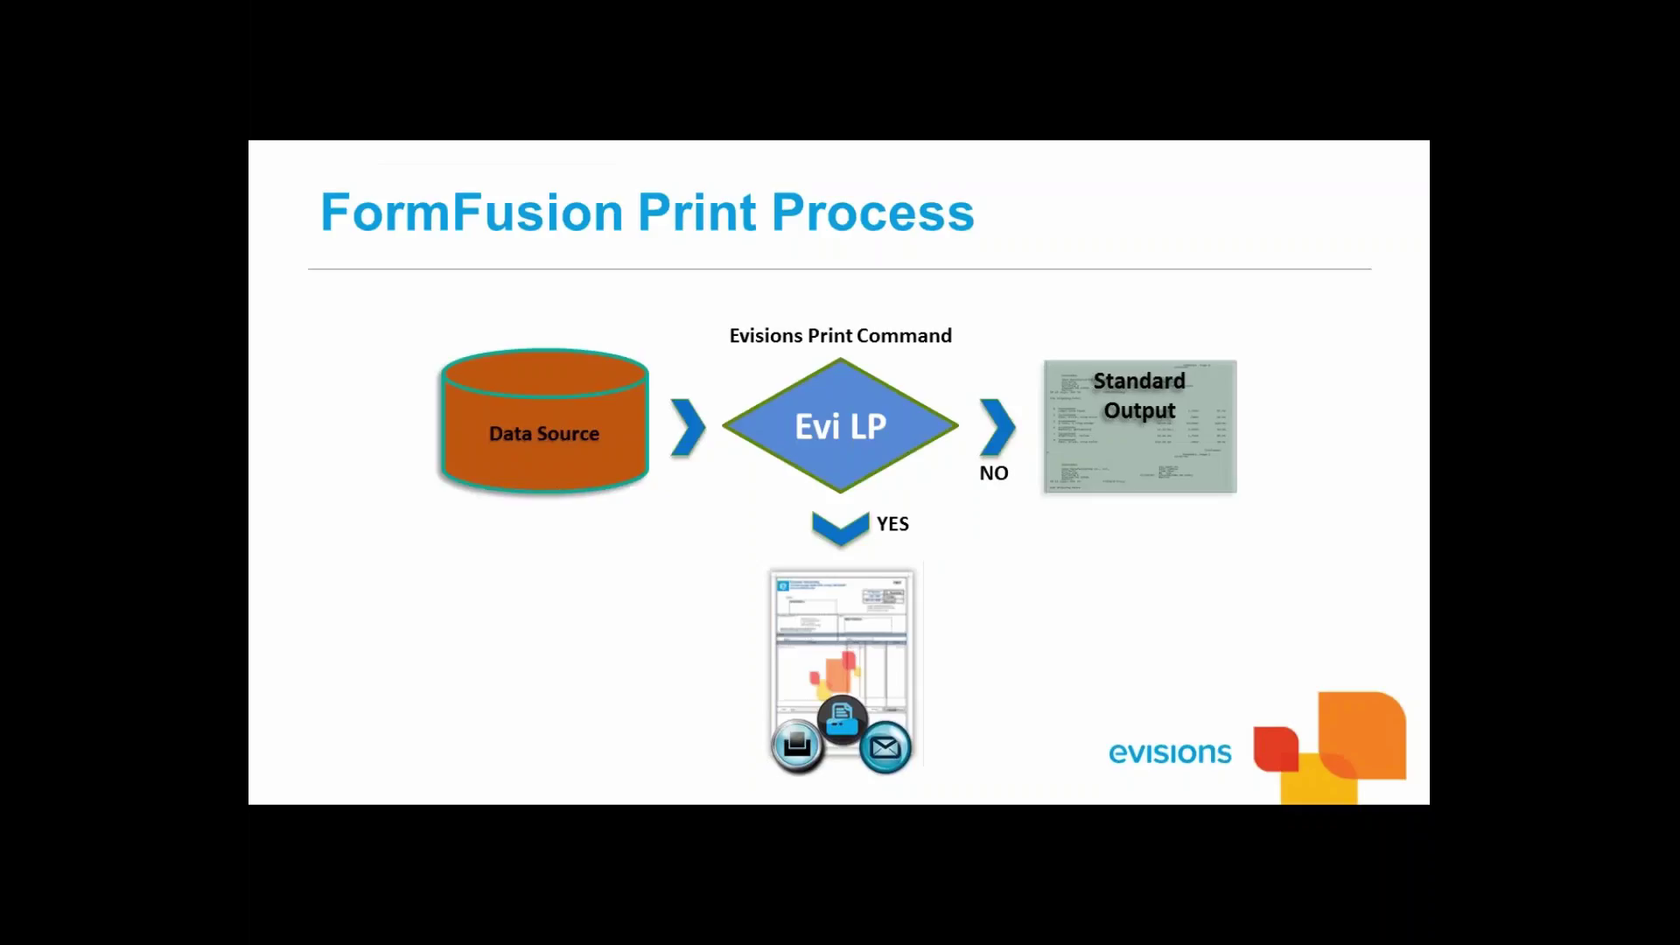
Advance the slideshow to the Objectives slide with Support highlighted
left_click(1304, 851)
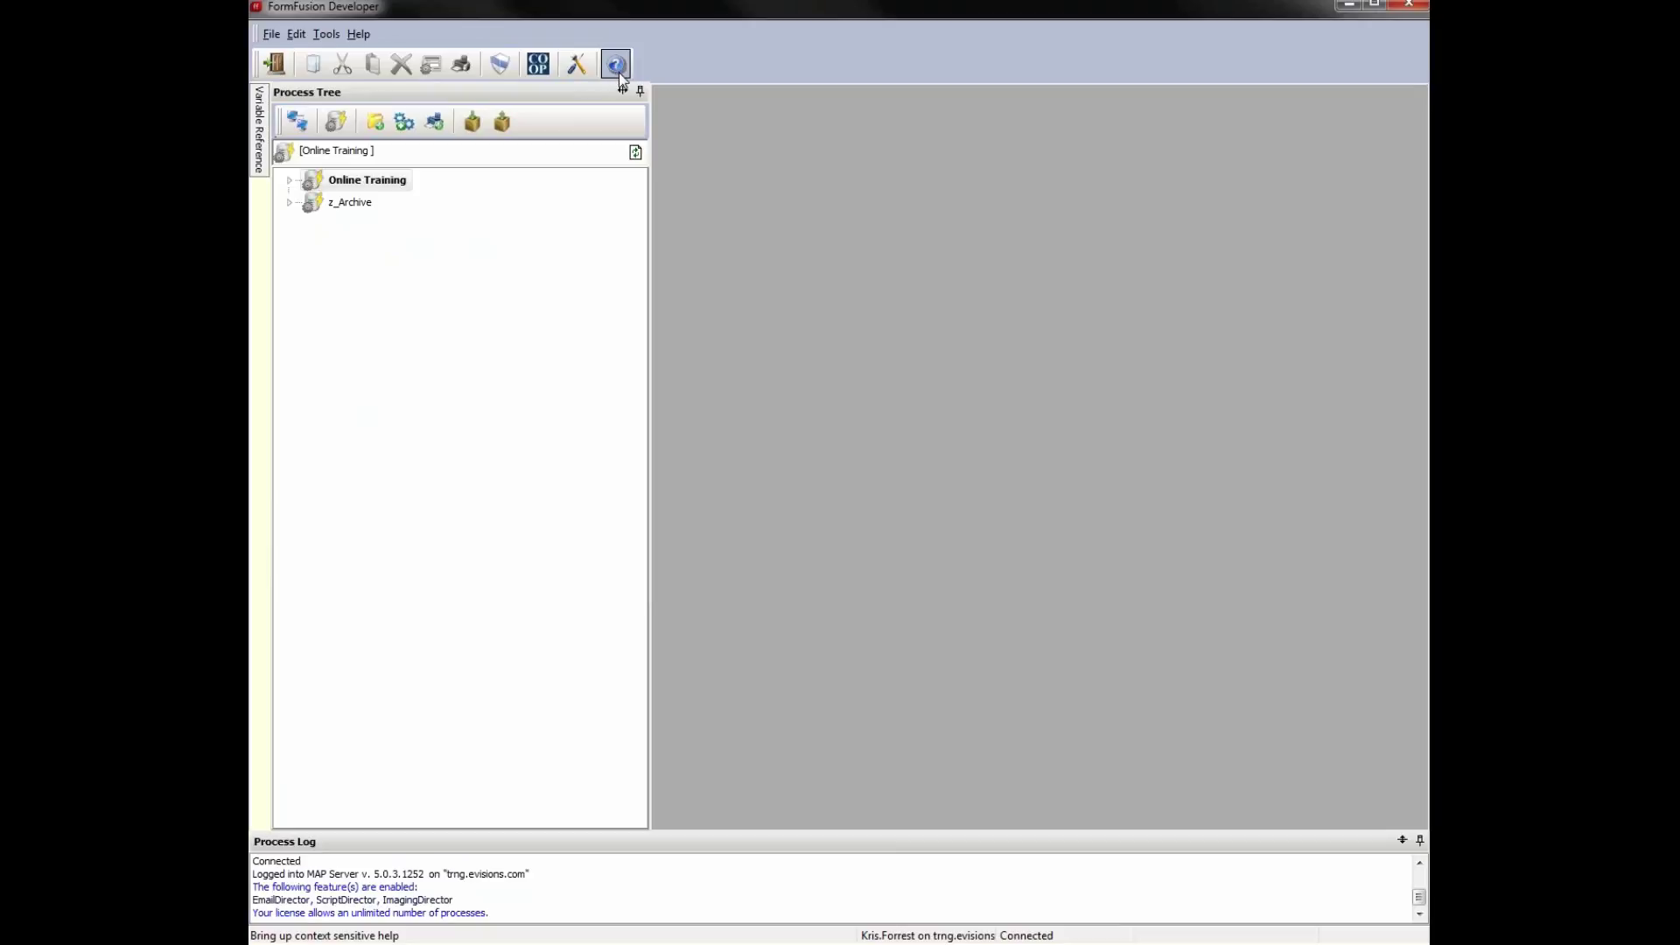
Open the FormFusion online help at webhelp.evisions.com in the browser
left_click(618, 70)
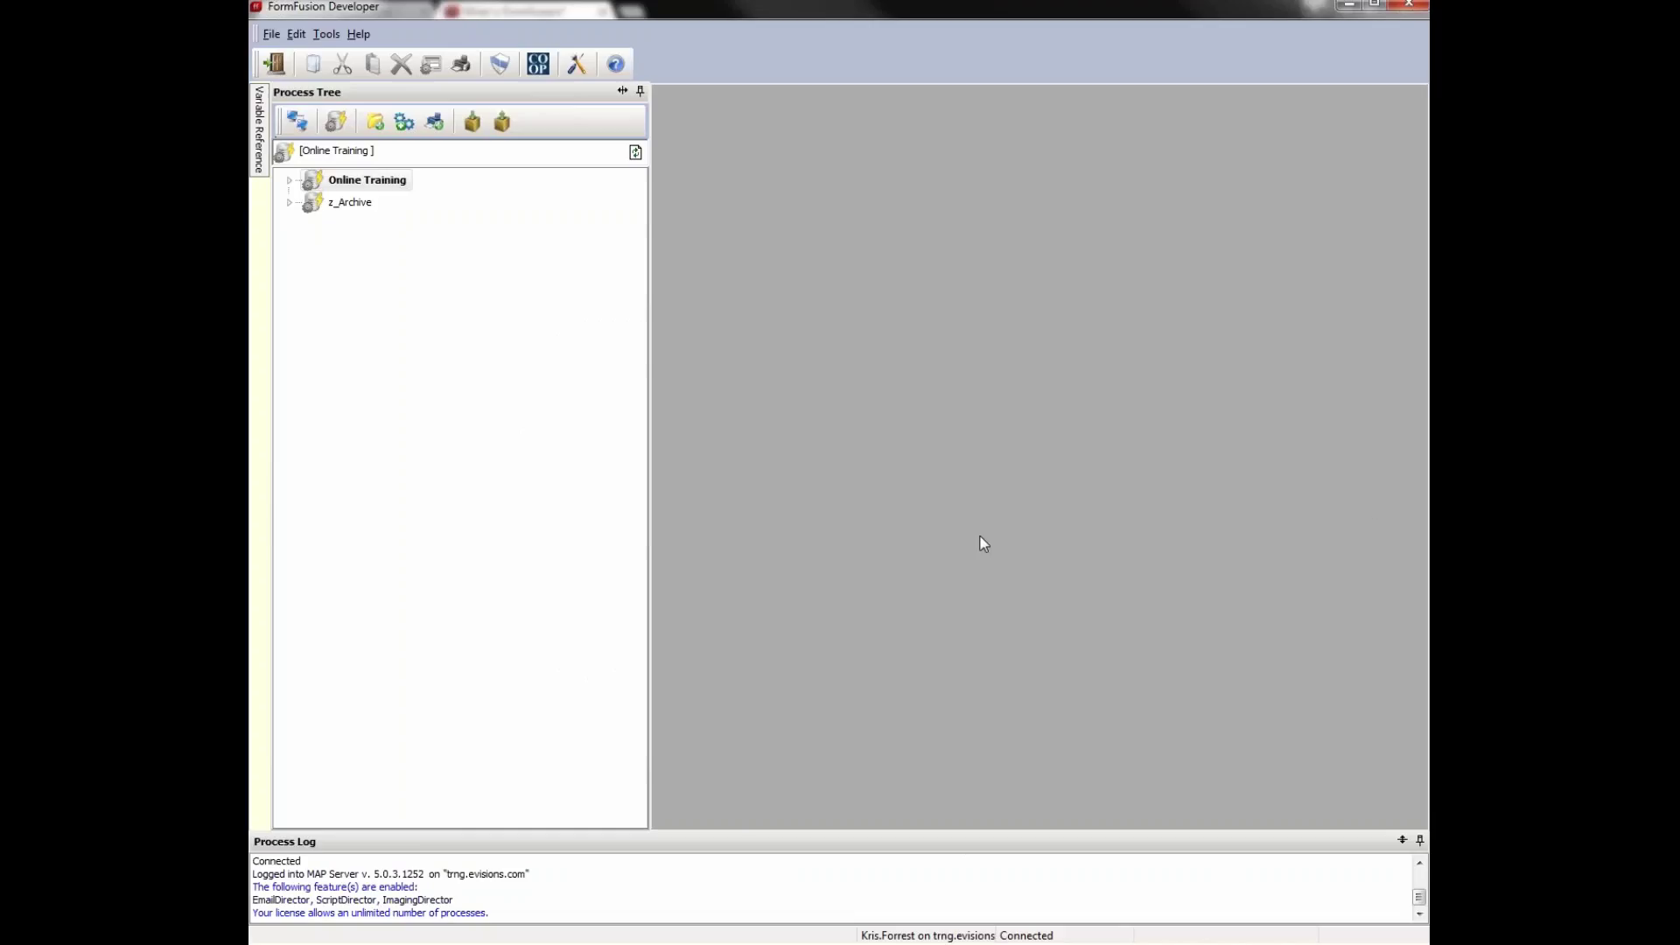
left_click(577, 76)
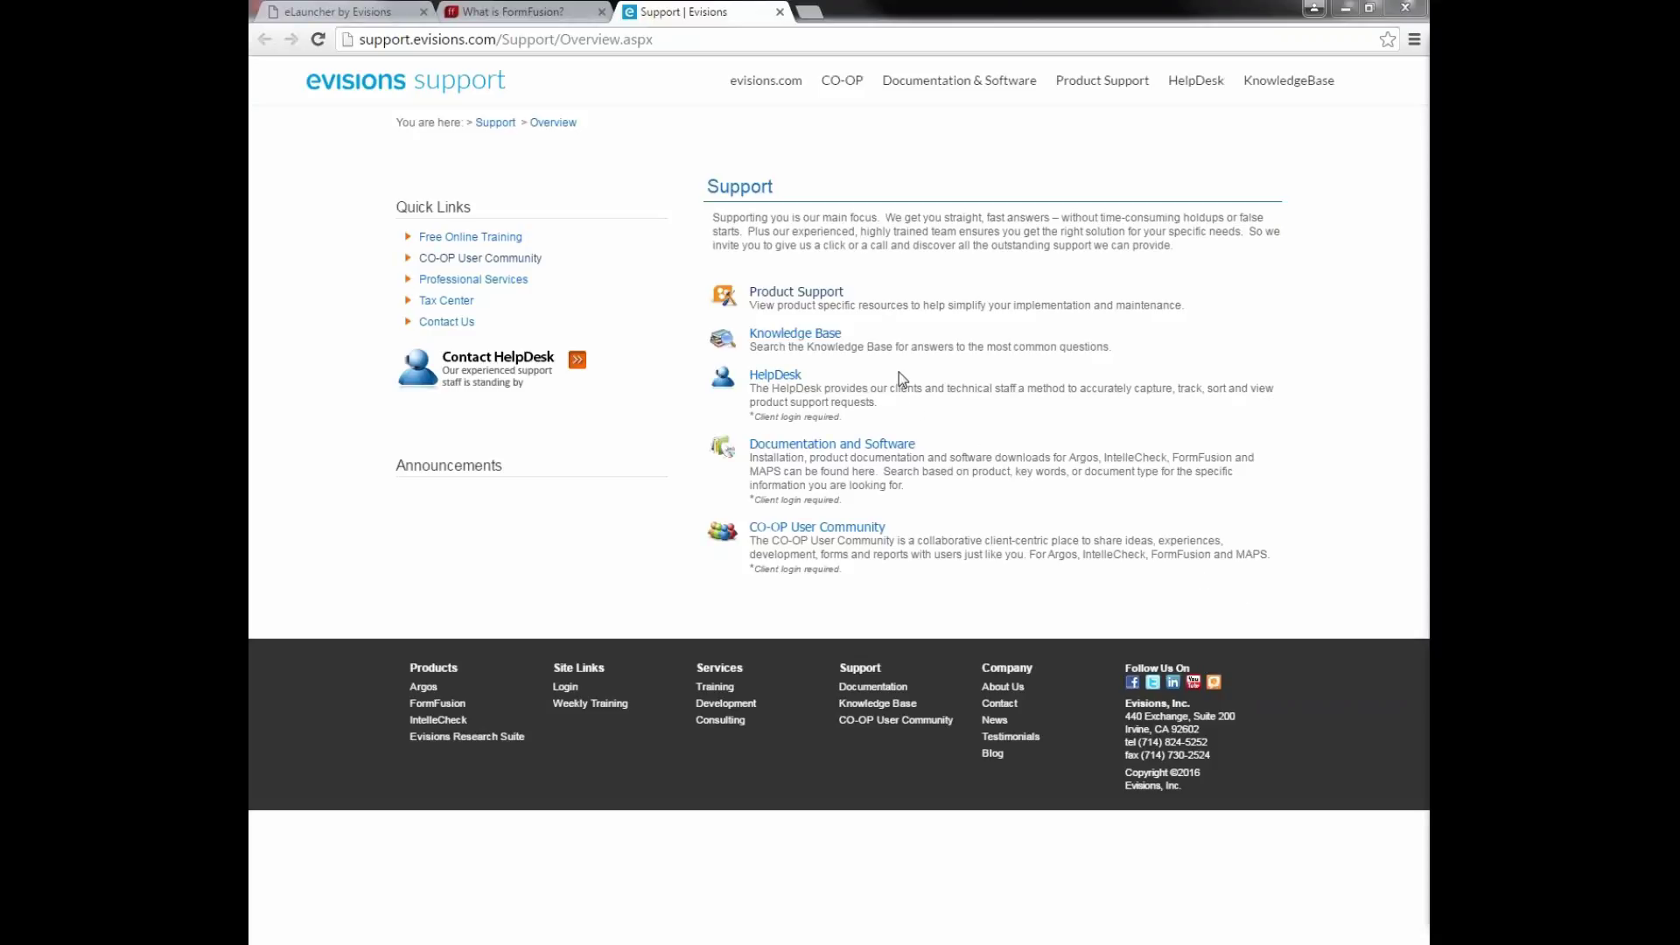
Go to FormFusion product support and open its Training resource link in a new tab
left_click(806, 299)
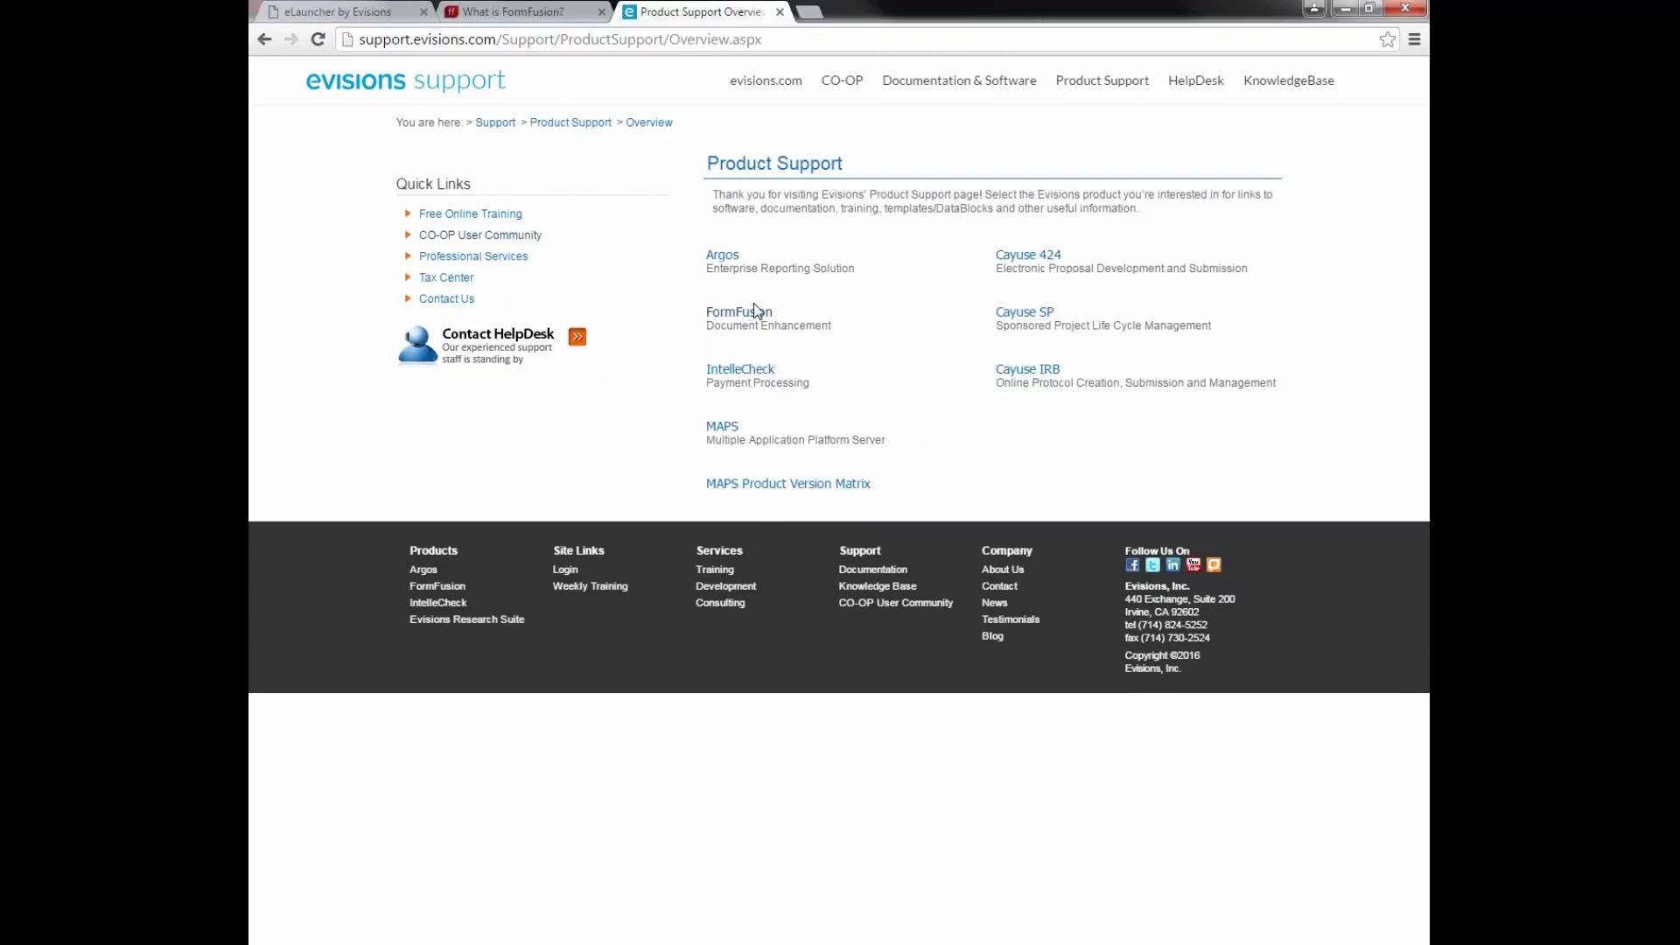
left_click(751, 313)
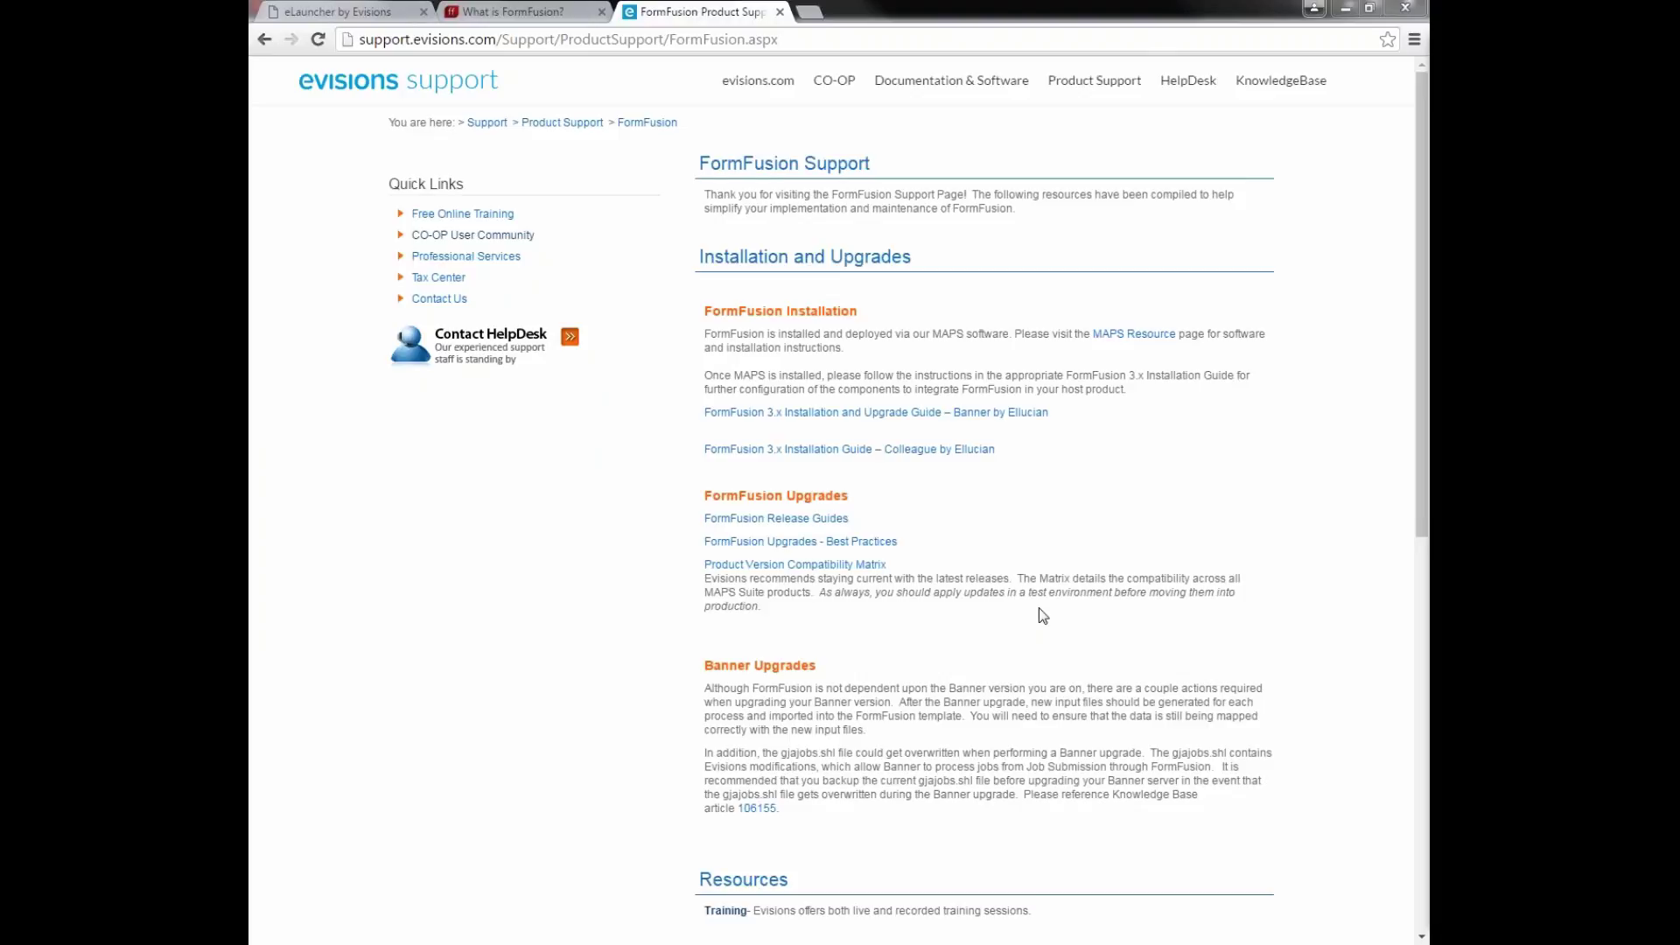
scroll(1041, 615, "down", 7)
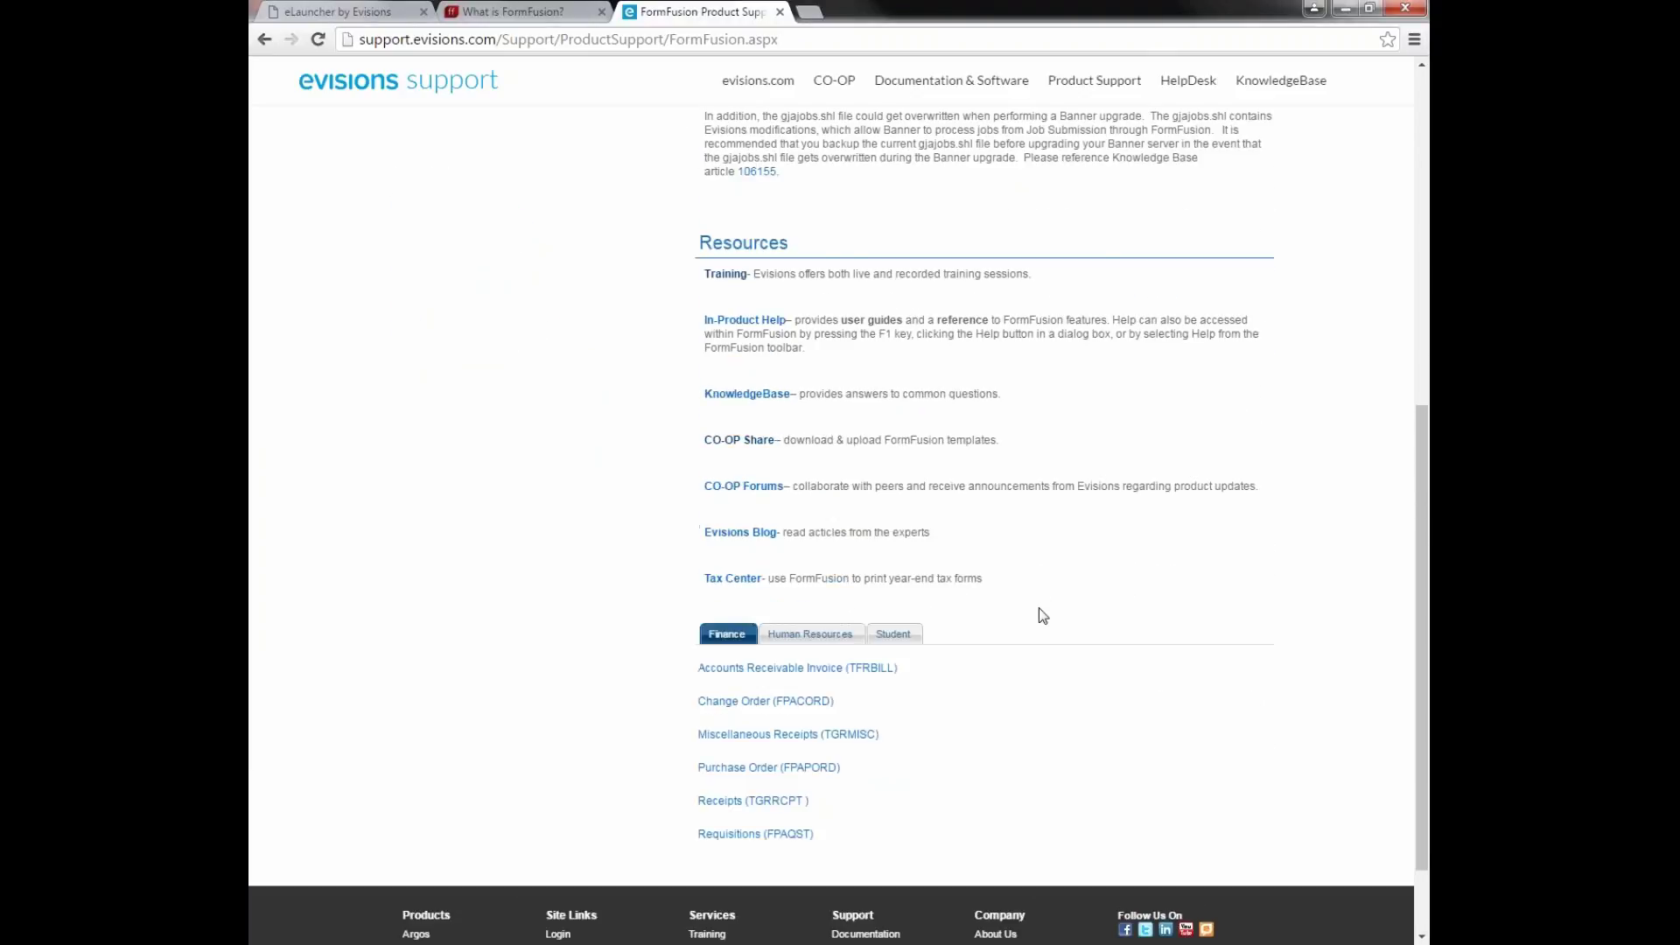
scroll(1041, 612, "up", 3)
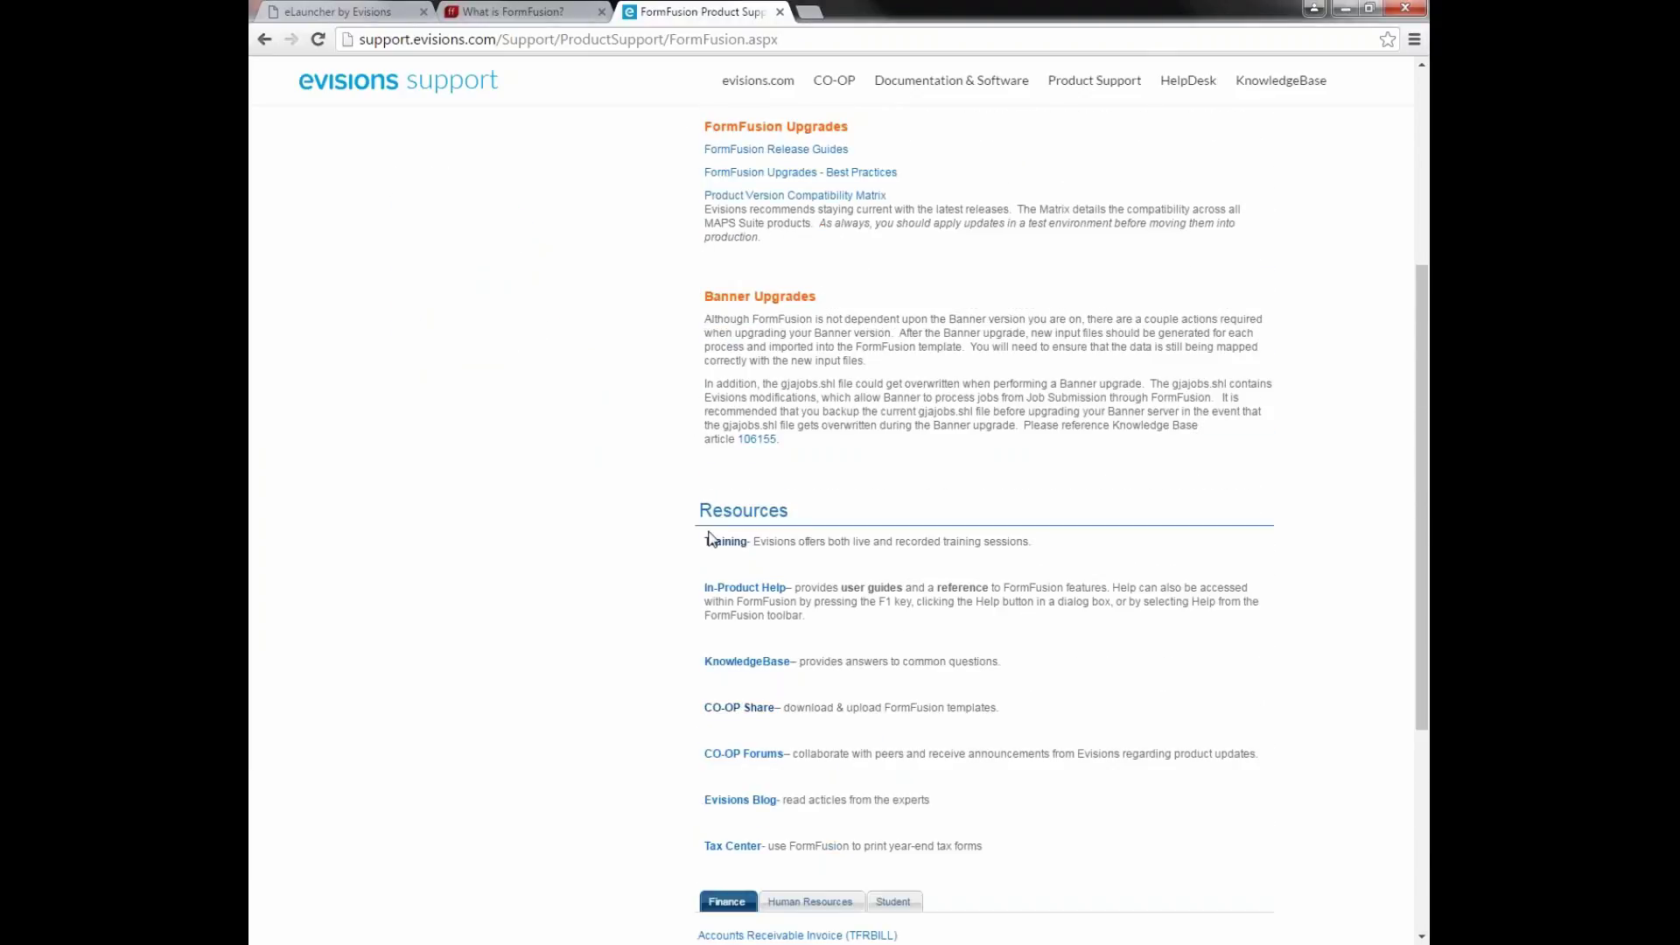
left_click(716, 546)
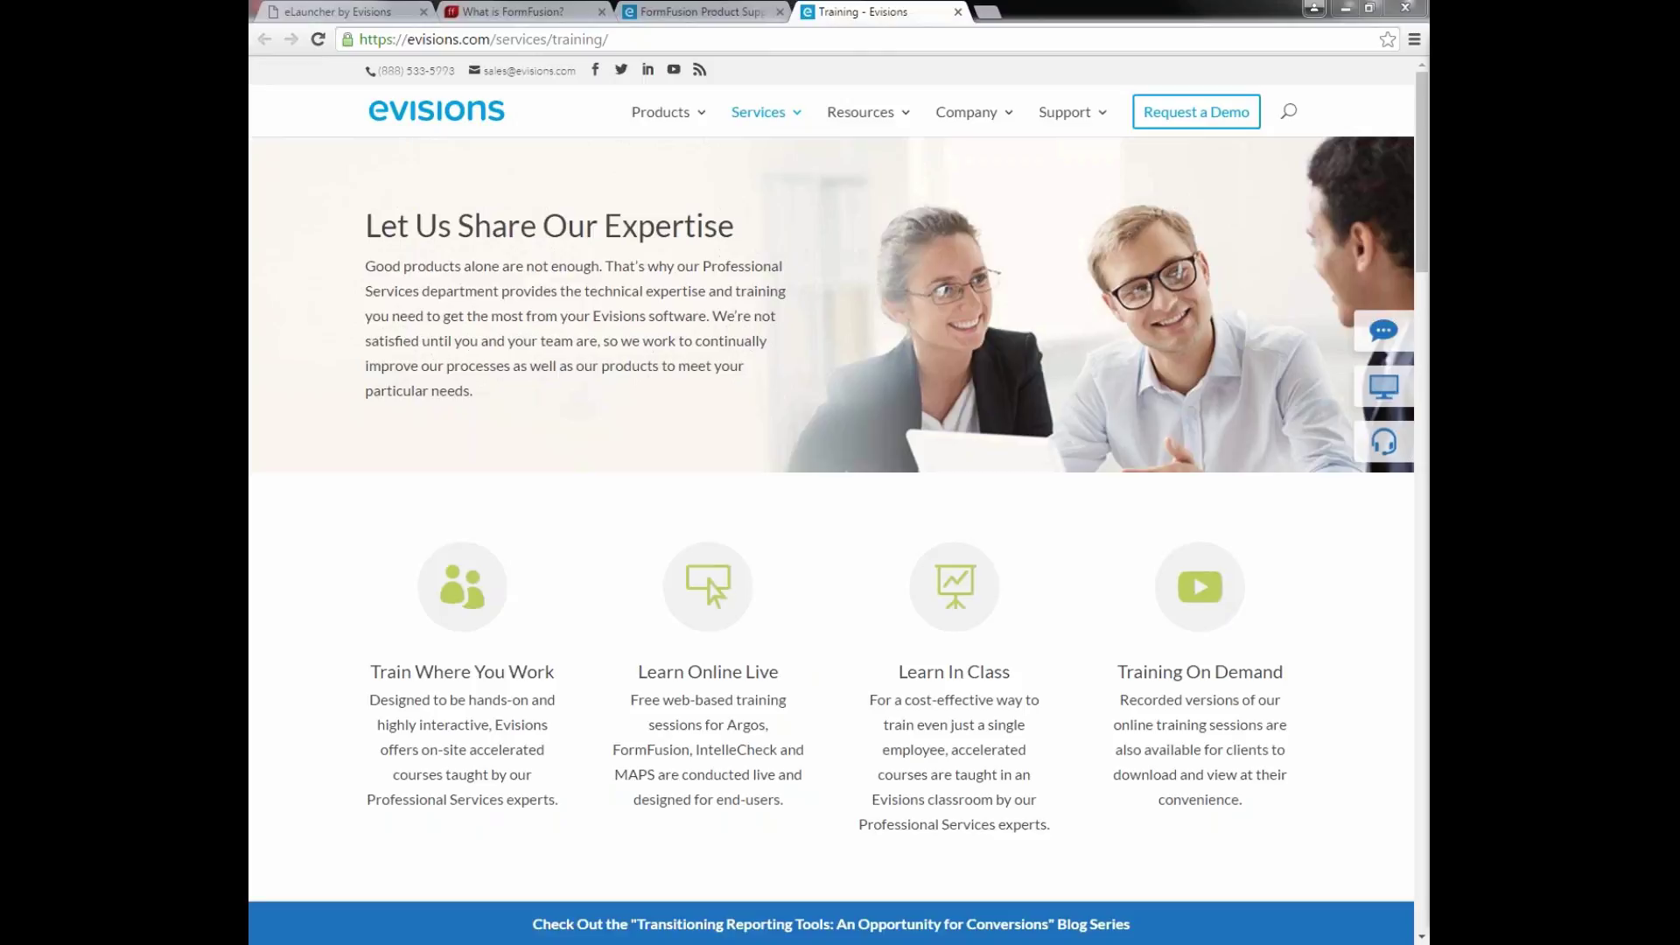
Return to the FormFusion support tab and go to the HelpDesk overview
left_click(729, 13)
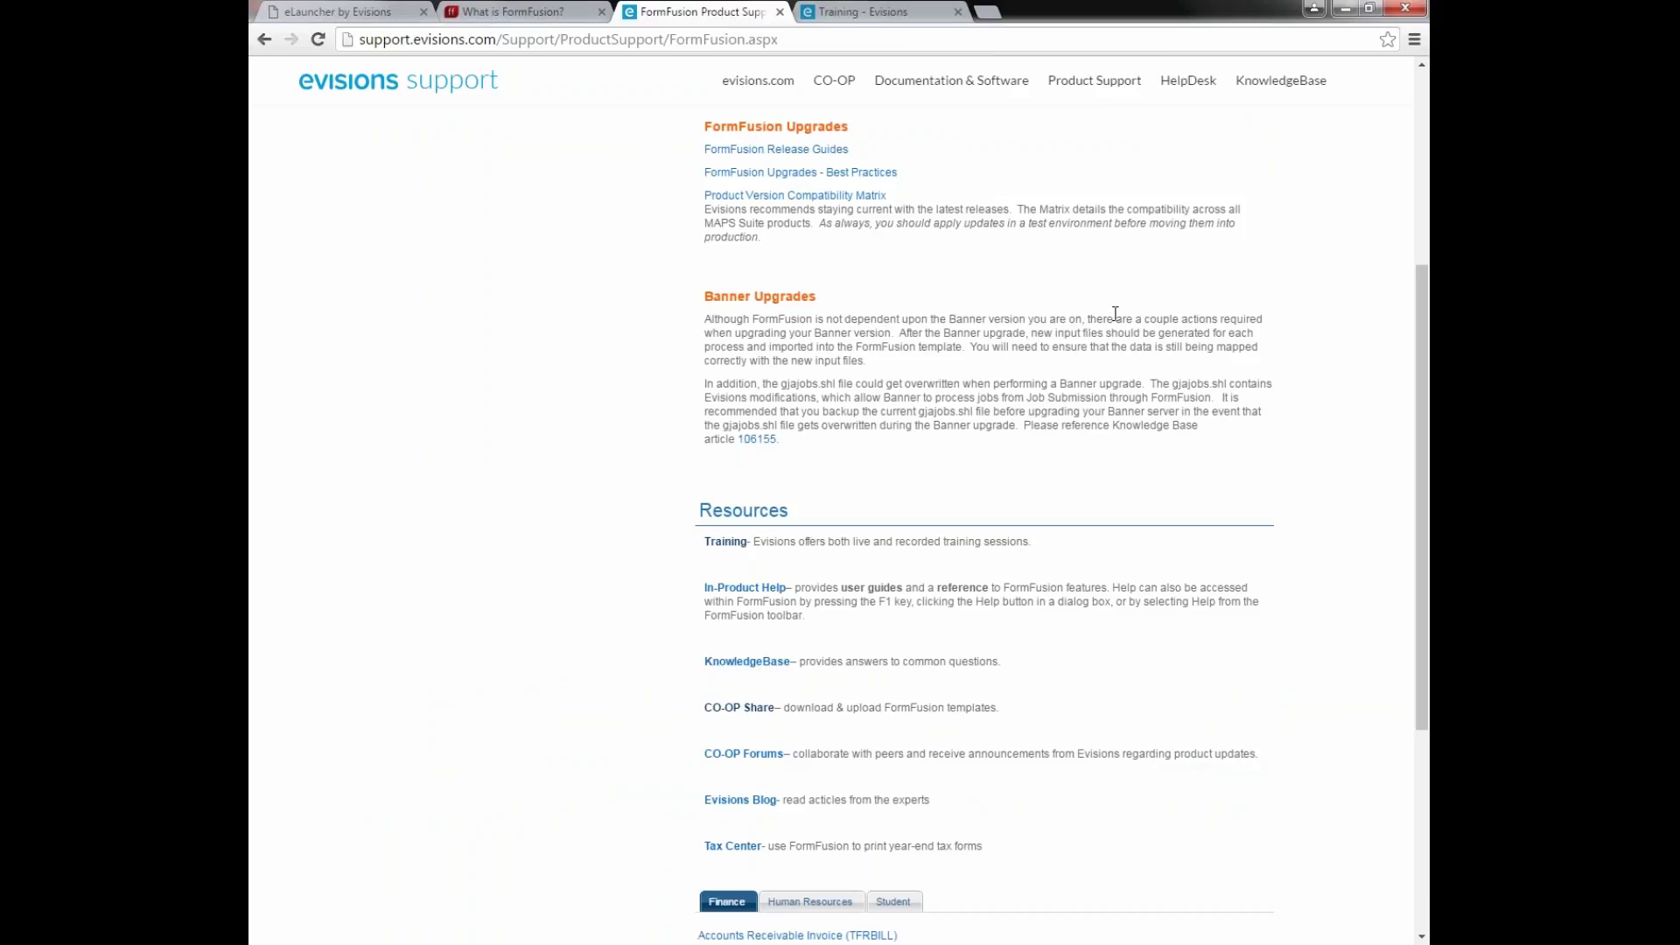
left_click(1191, 85)
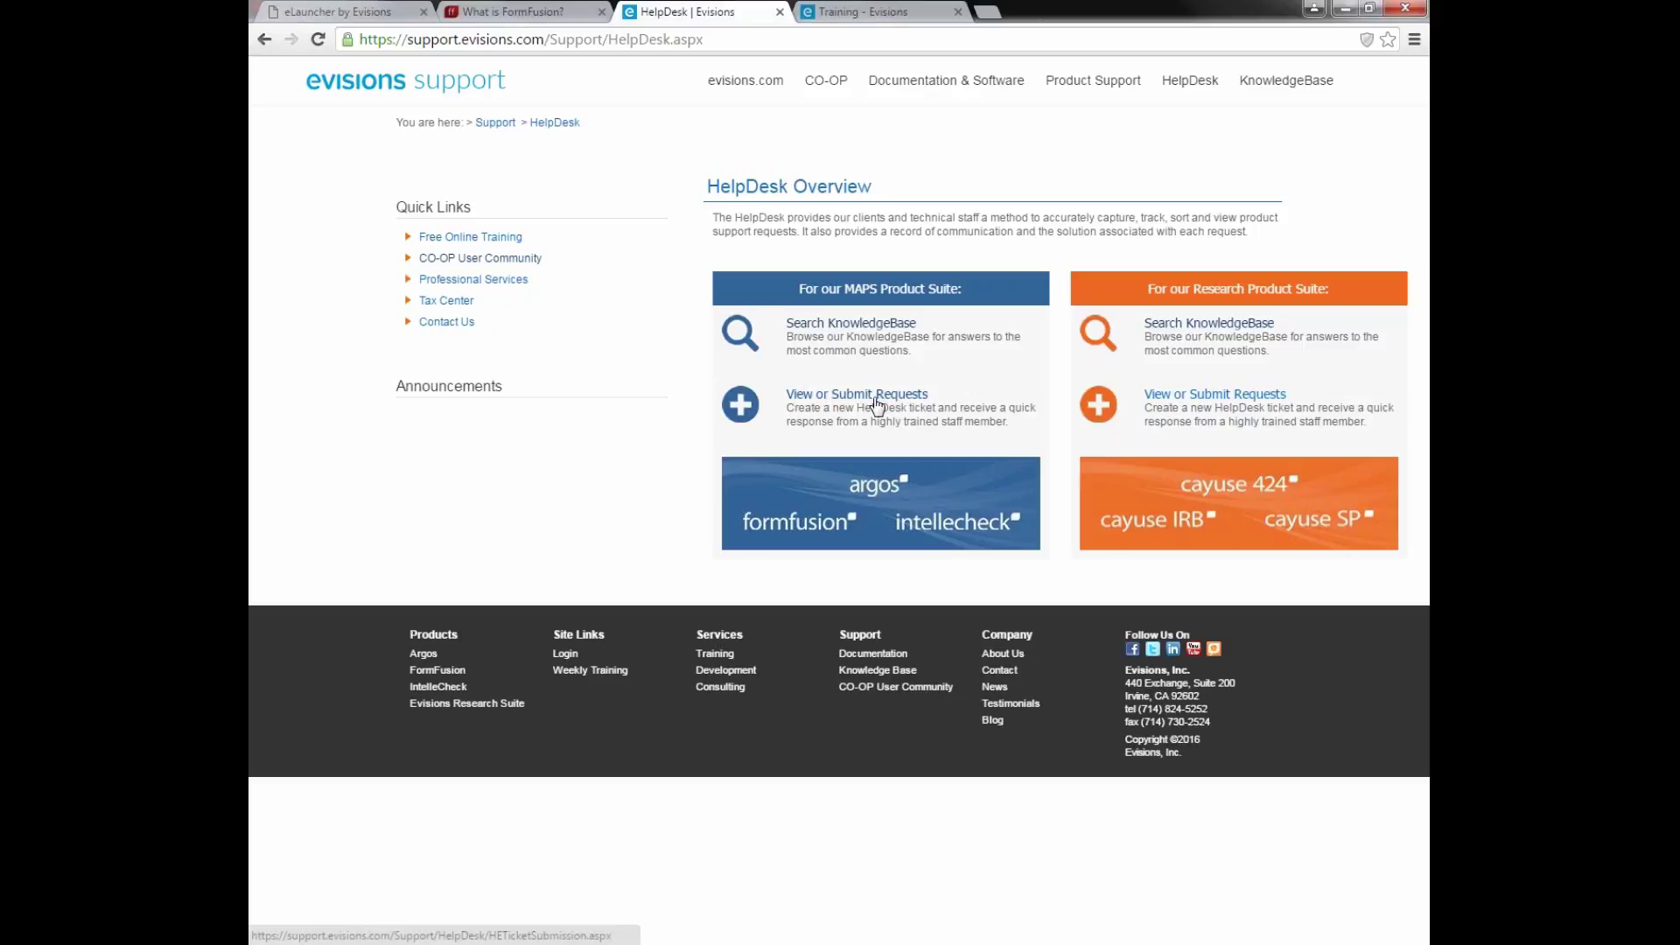
Search the KnowledgeBase for 'evilp' to list matching FormFusion articles
left_click(867, 328)
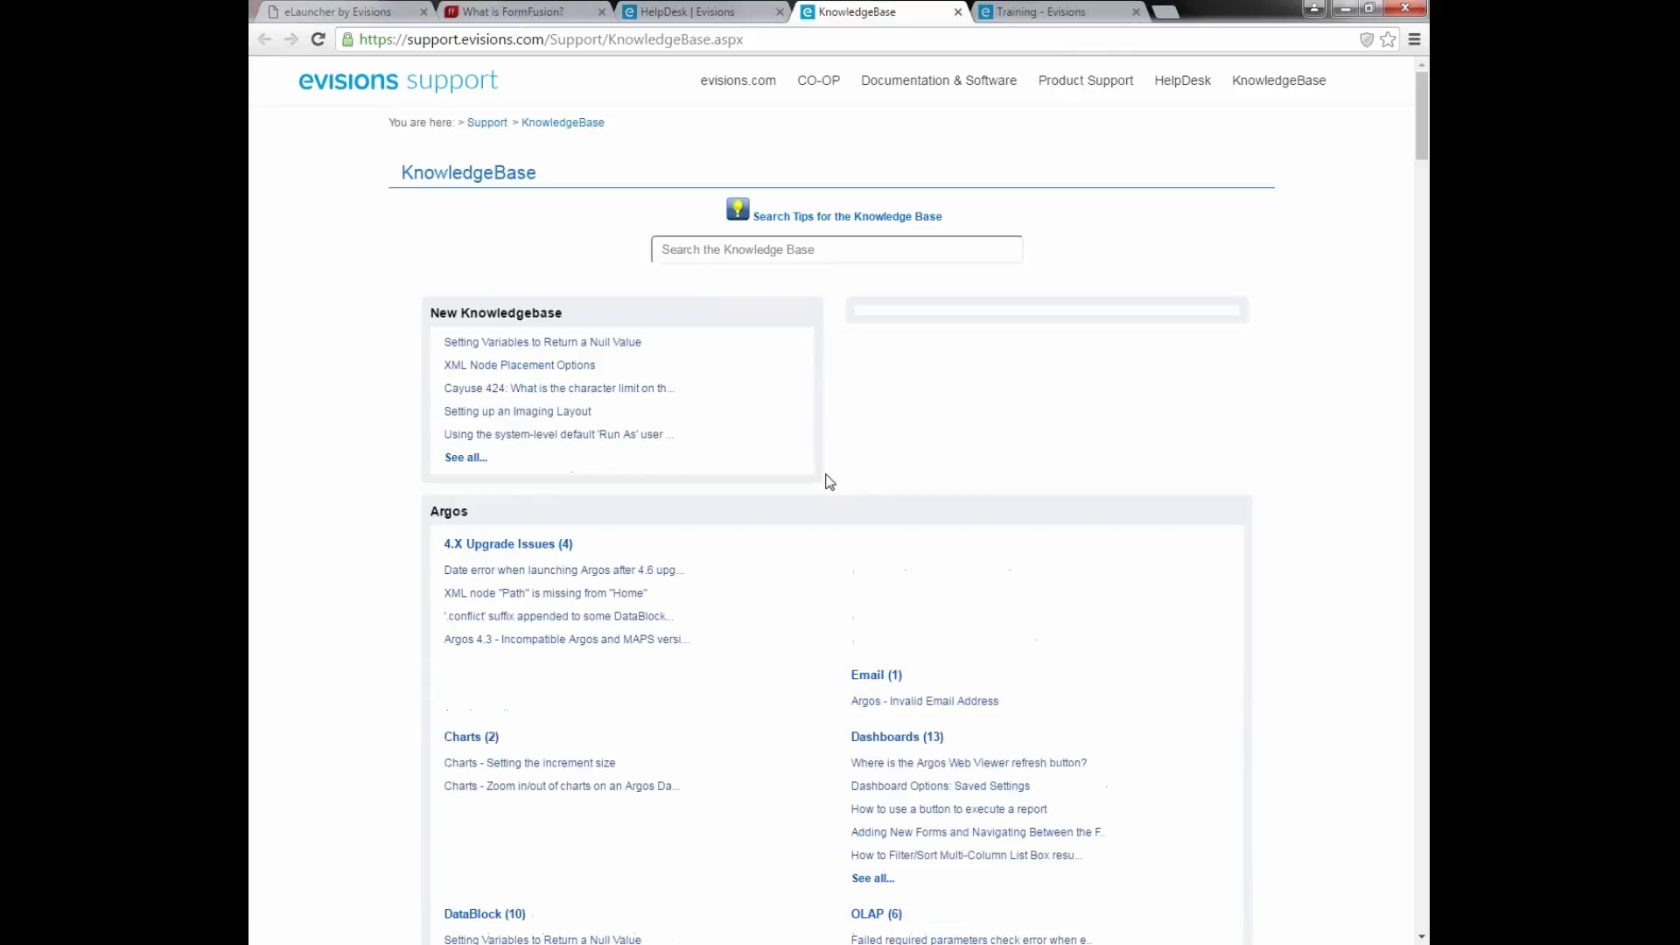
scroll(765, 473, "down", 10)
scroll(765, 473, "down", 20)
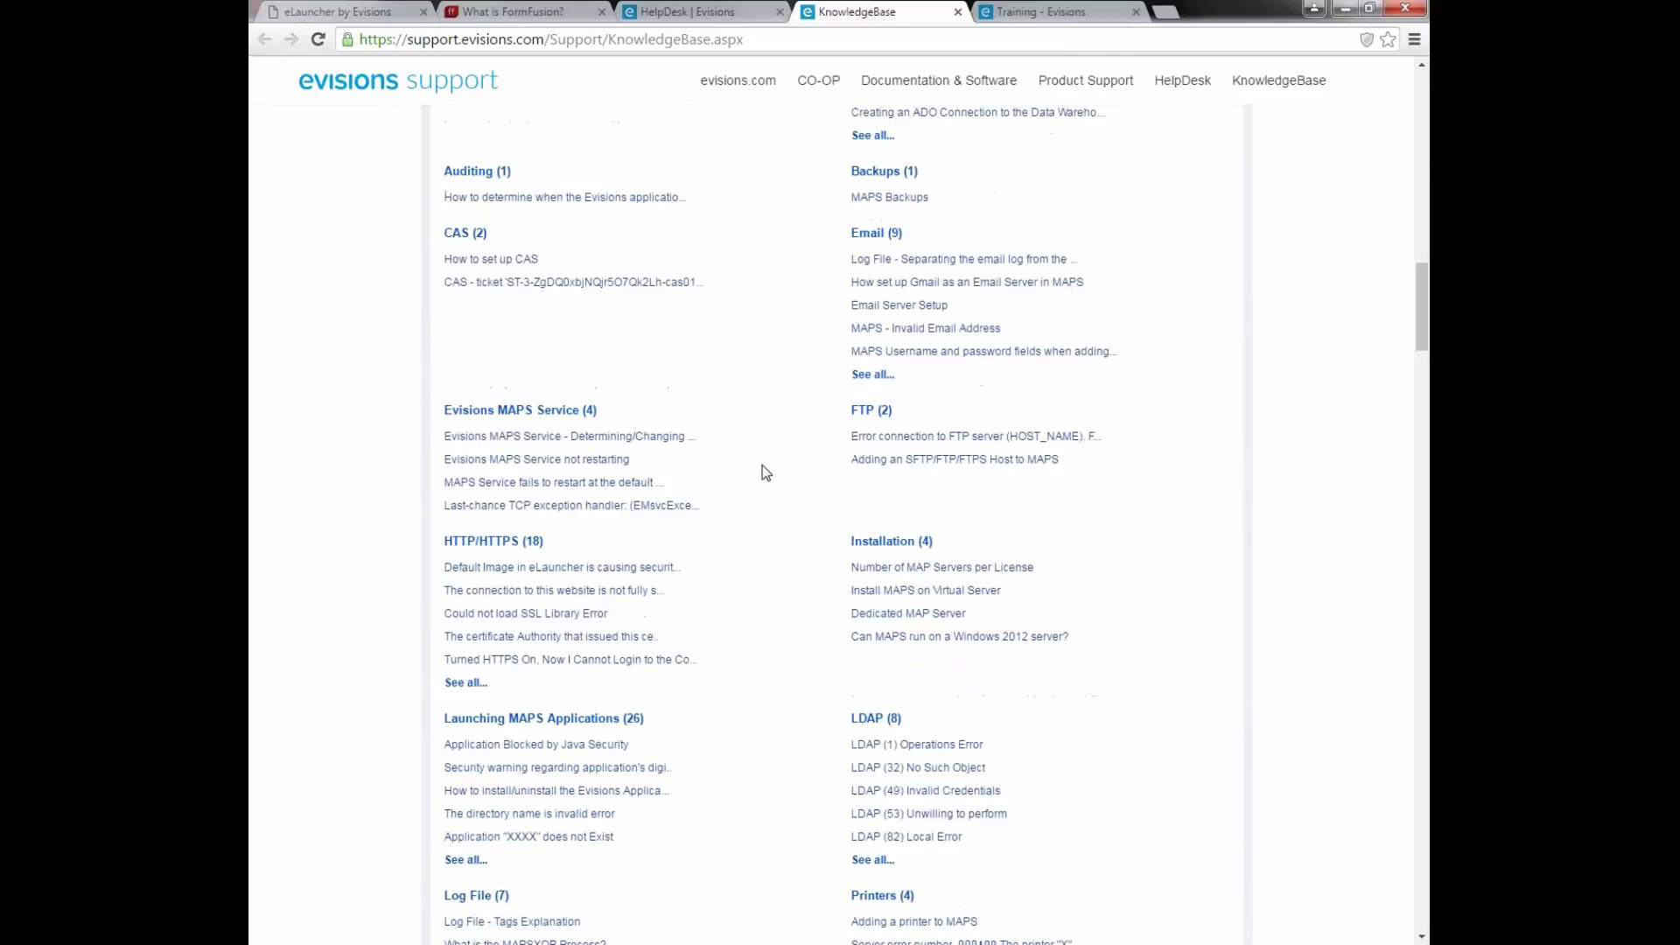
scroll(763, 470, "down", 10)
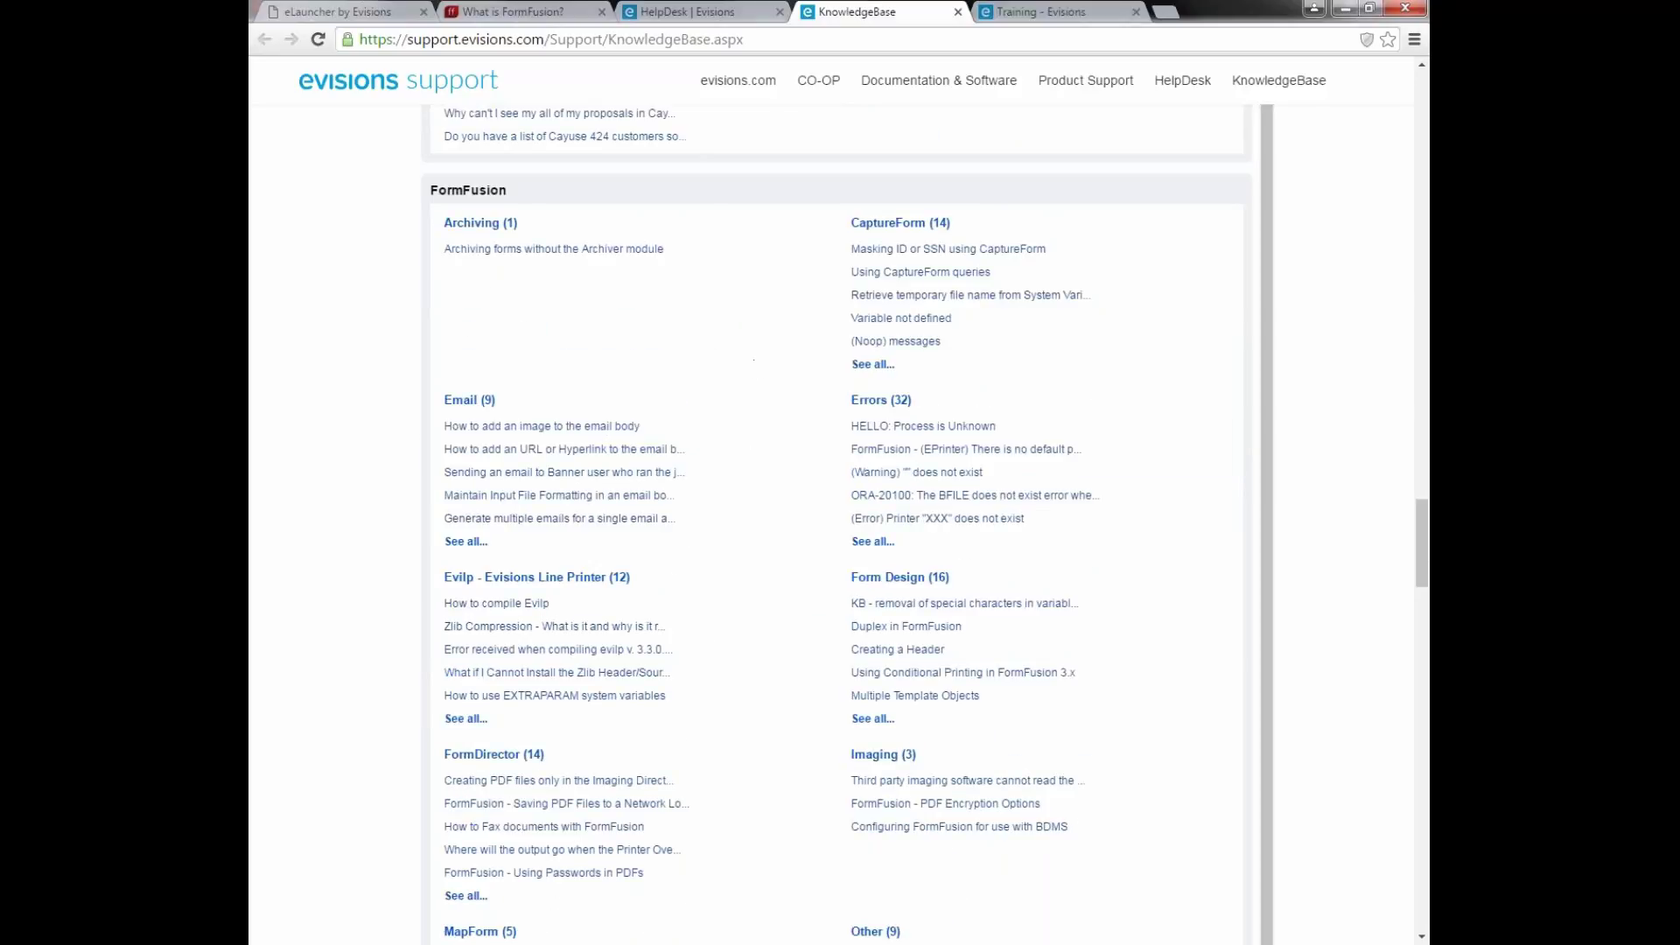
scroll(592, 613, "up", 20)
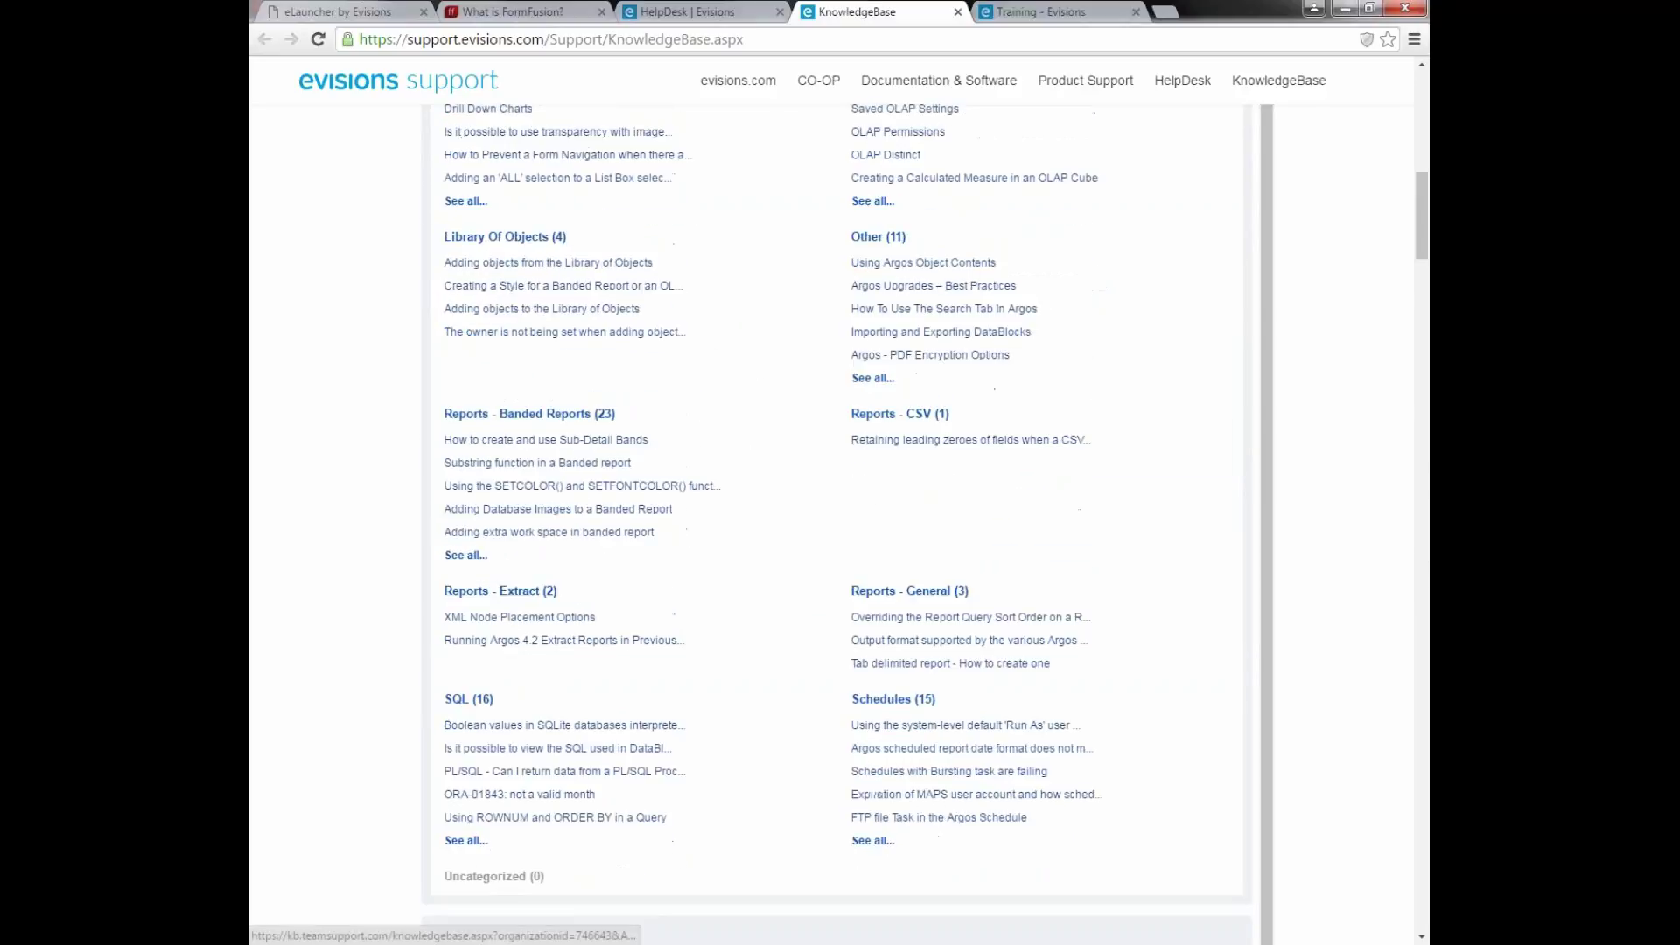
left_click(663, 250)
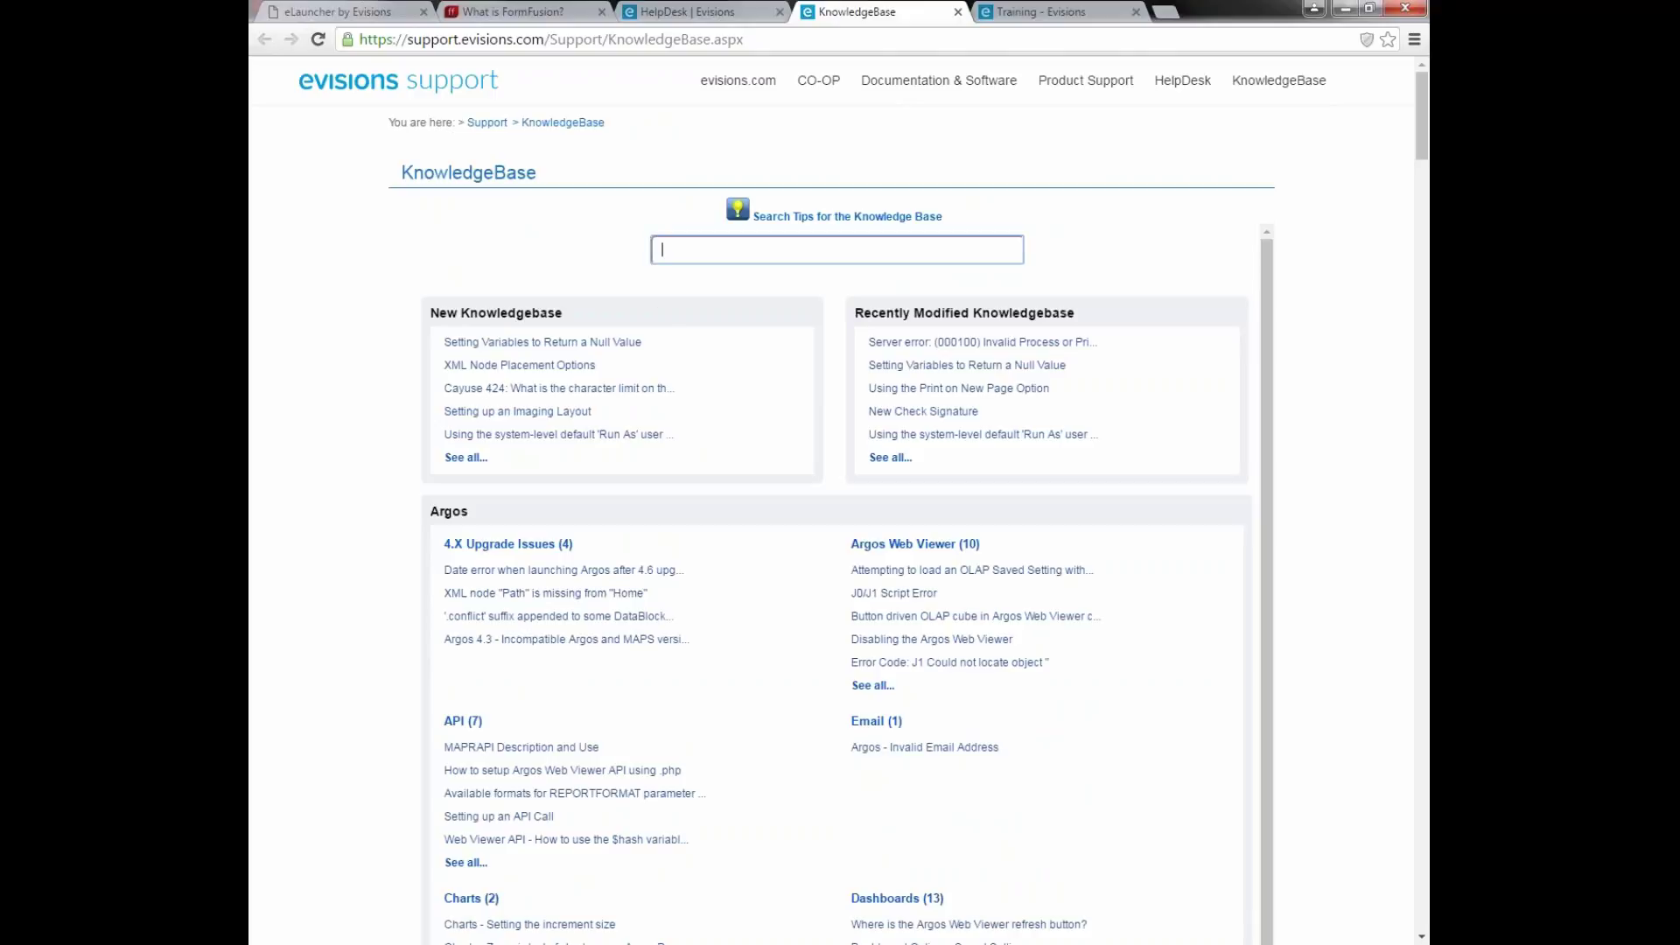
type("evilp")
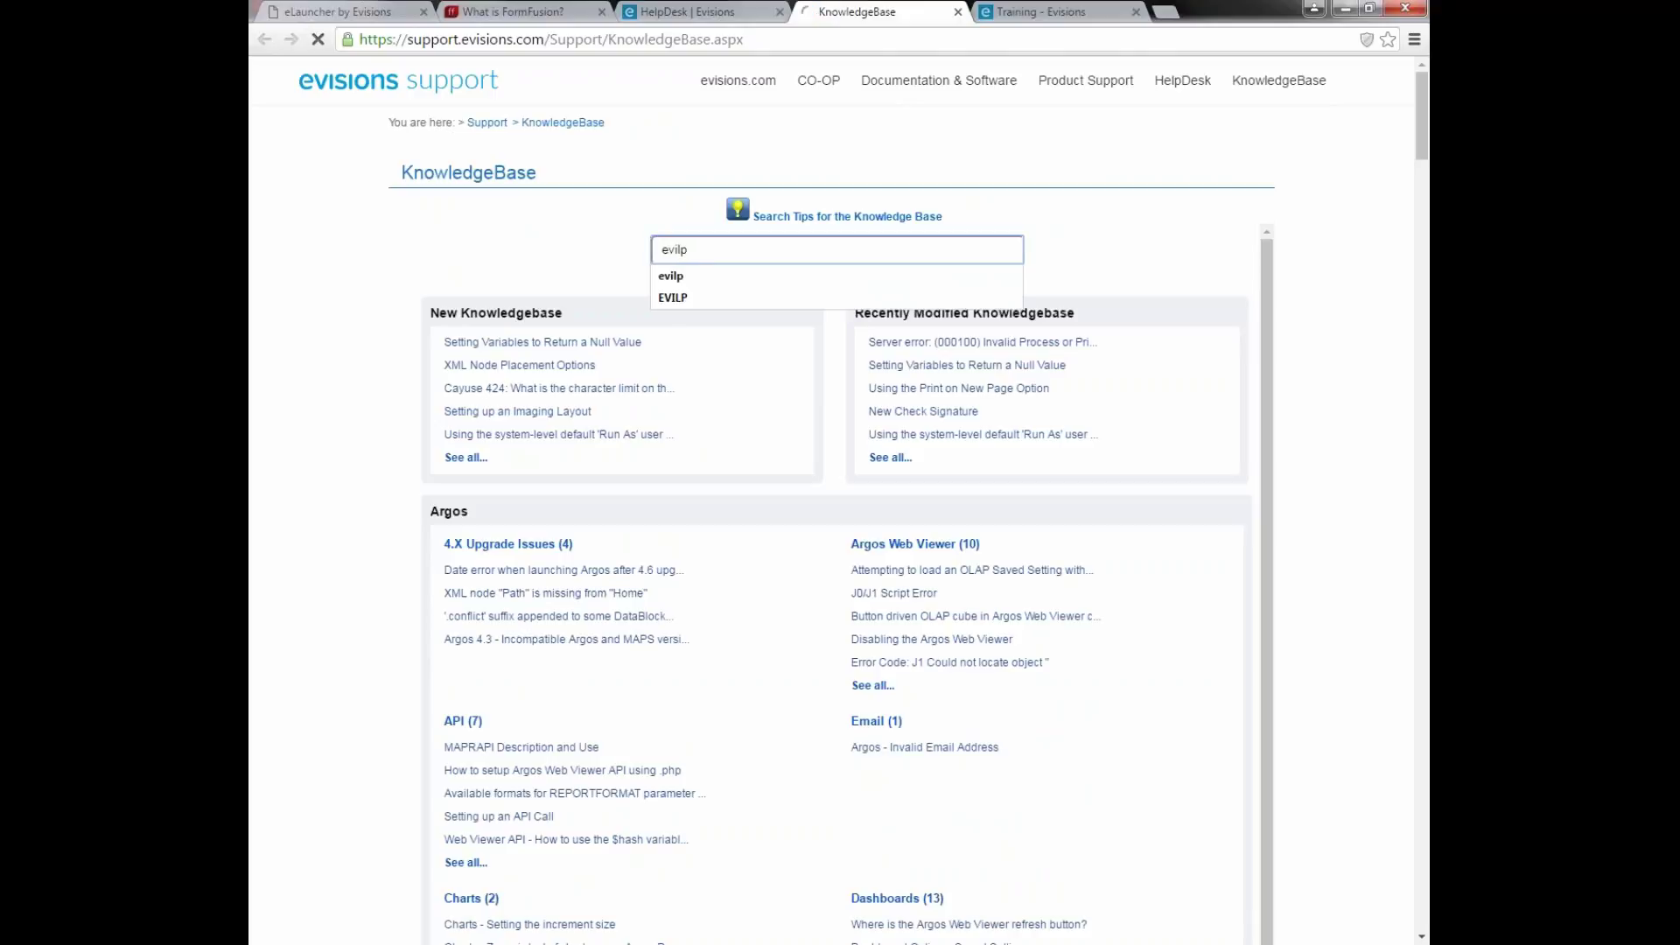
key("Return")
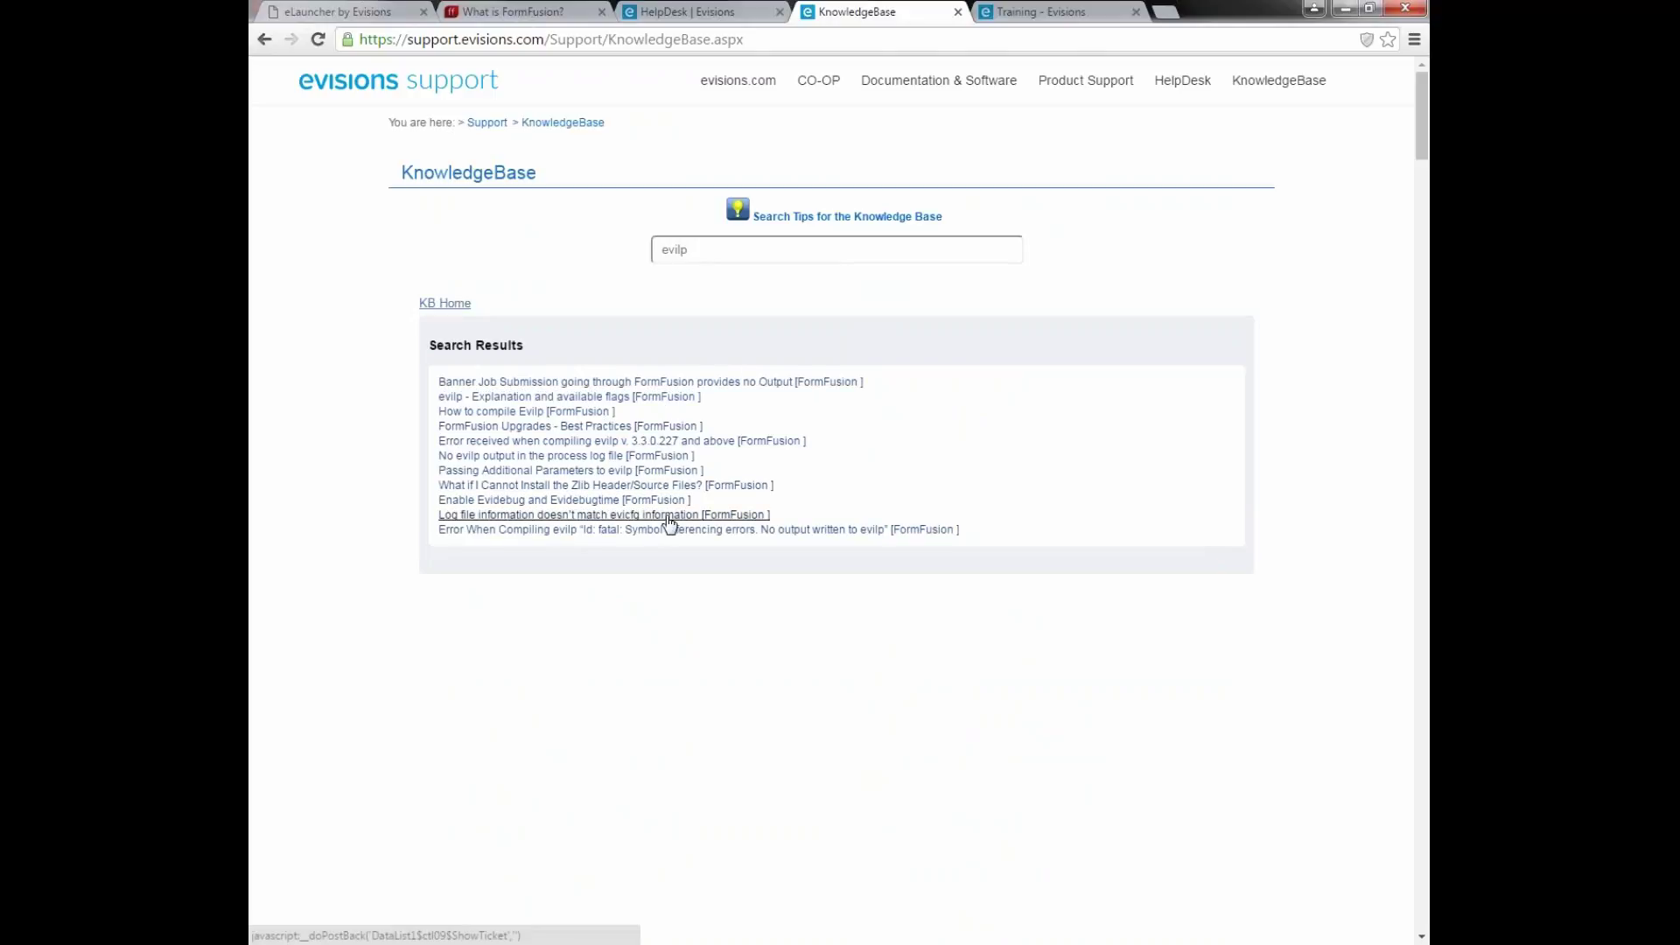
Go to the CO-OP User Community overview and on to its Share page
mouse_move(823, 91)
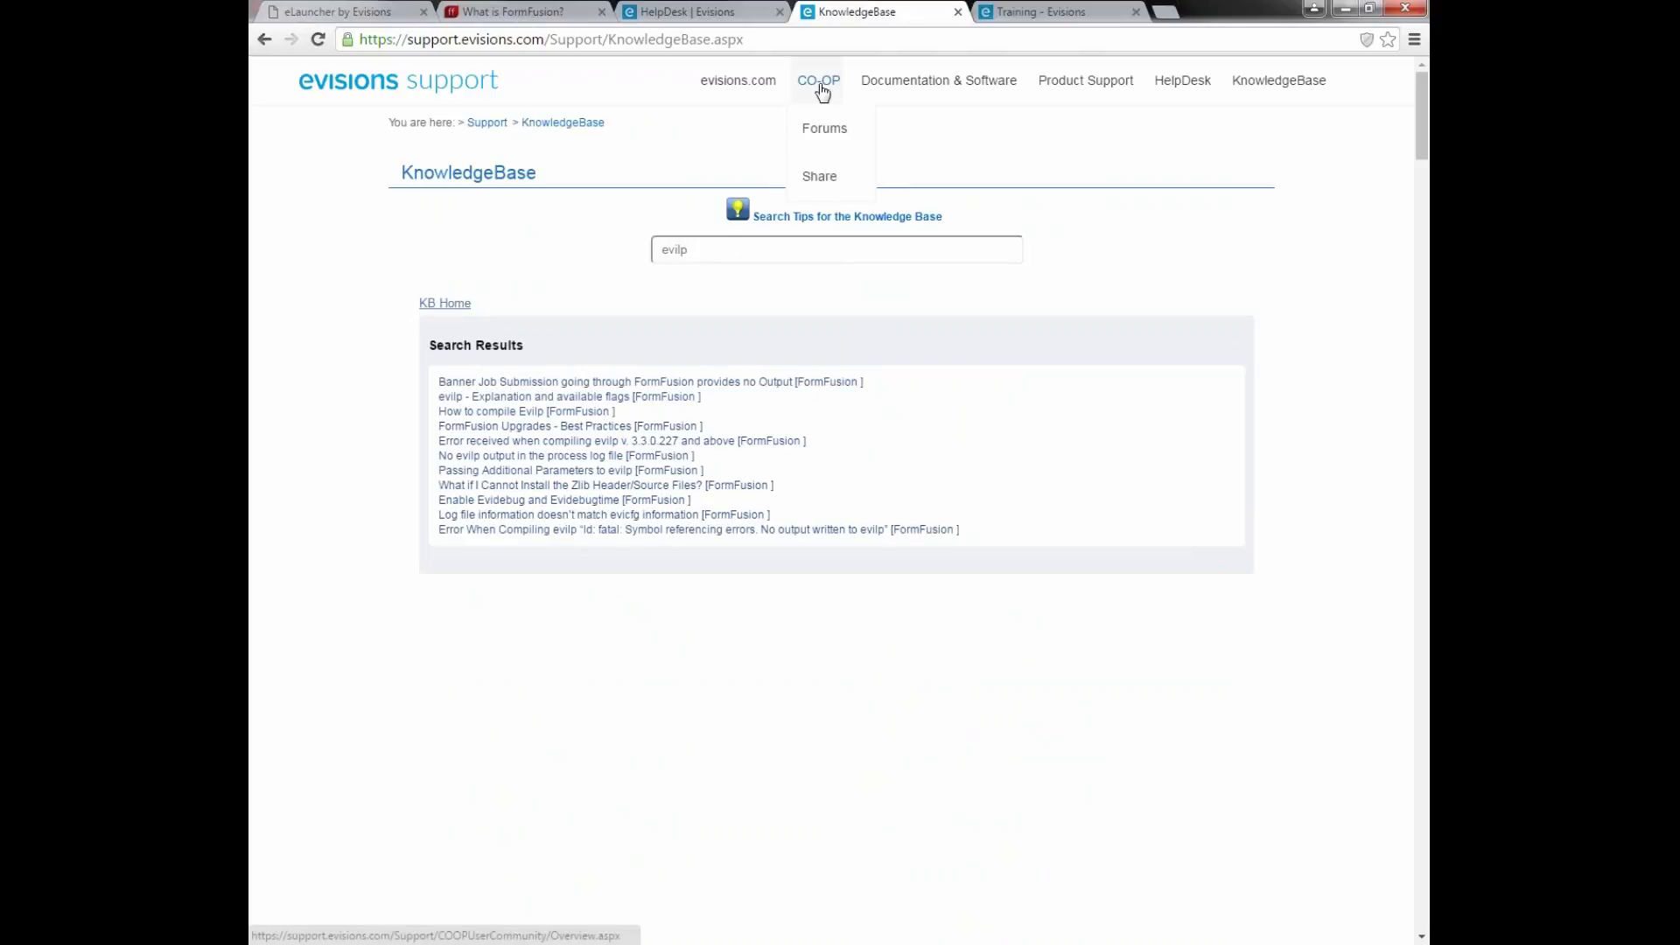
left_click(823, 91)
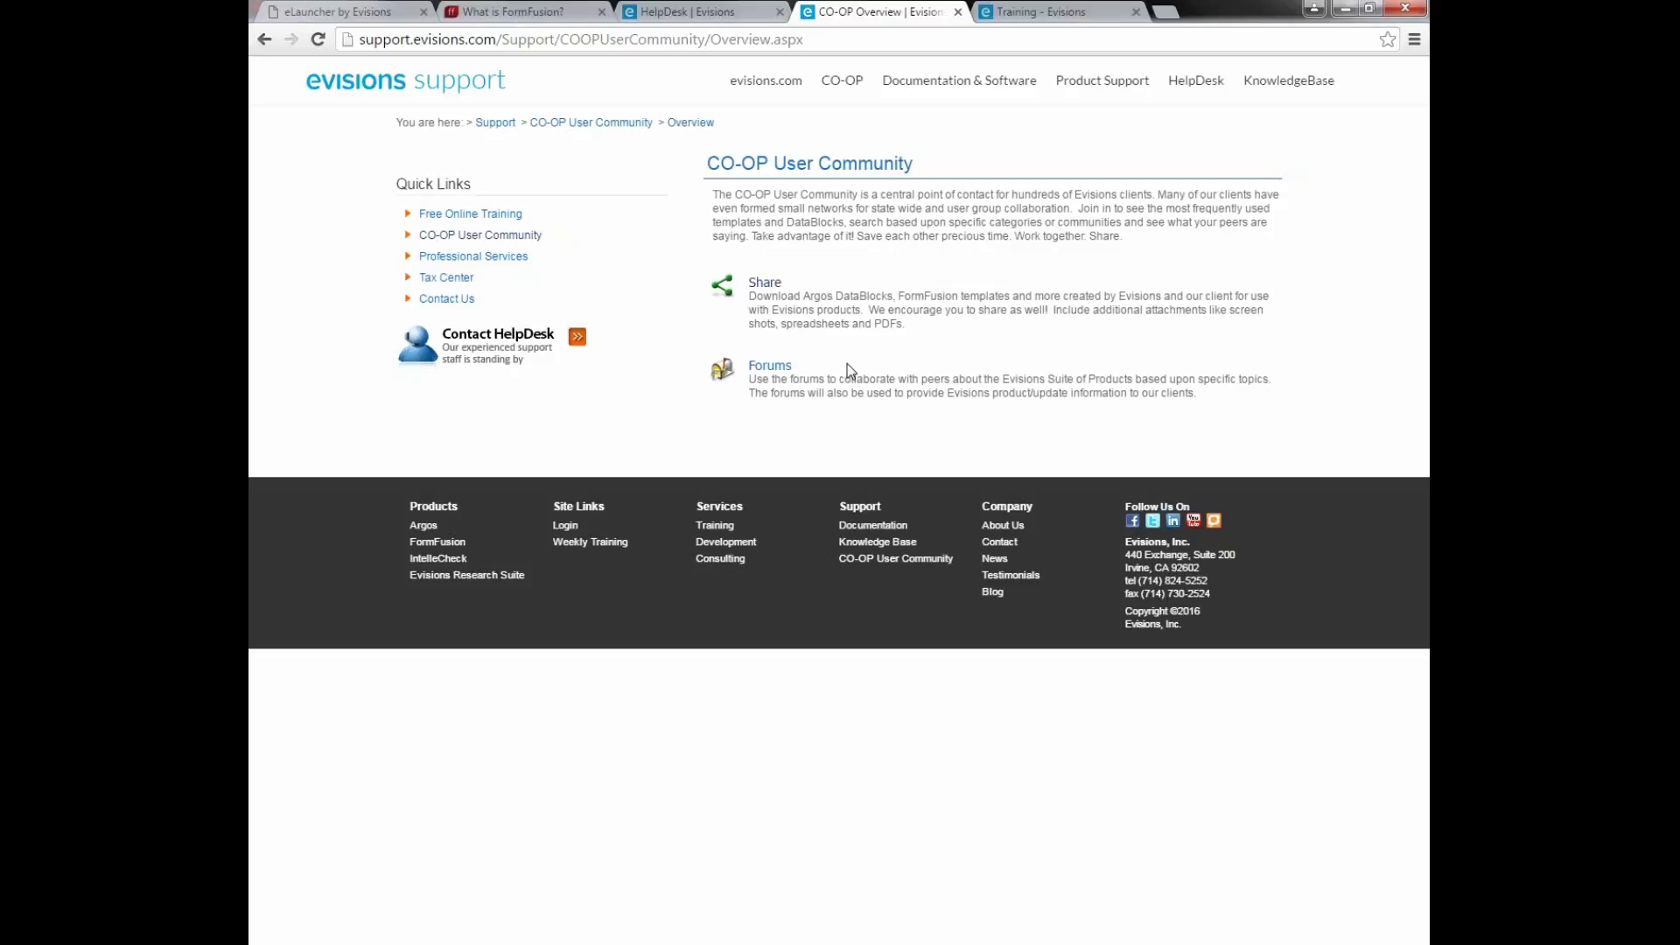
left_click(765, 283)
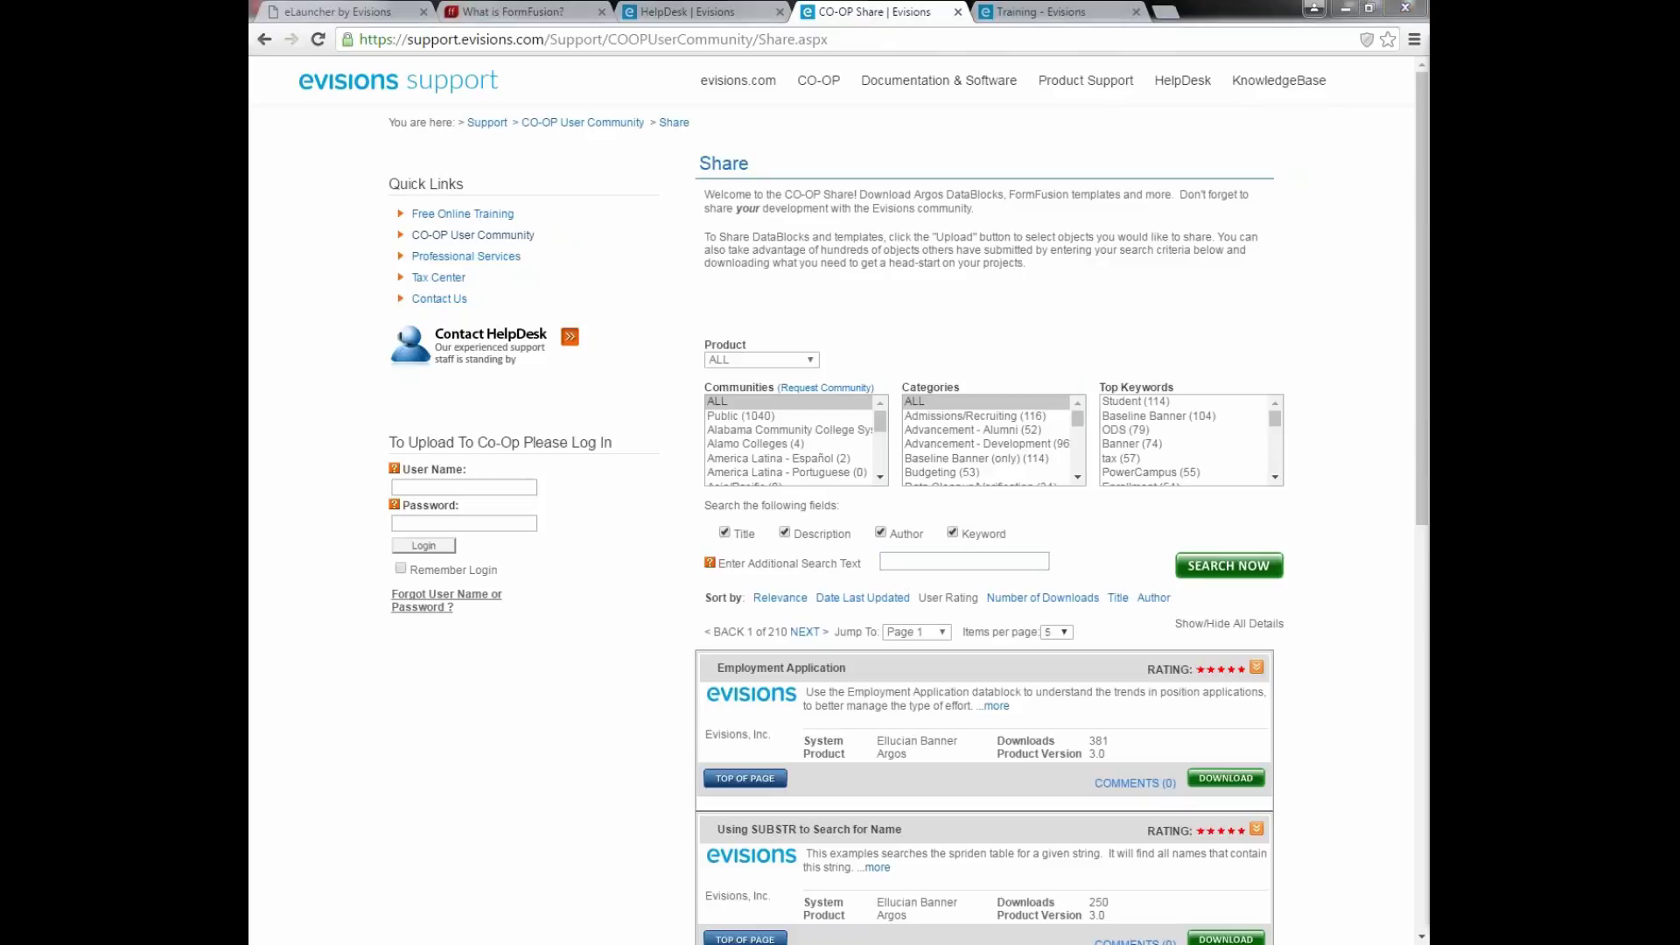
Search CO-OP Share for 'purchase order' items filtered to the FormFusion product
left_click(911, 564)
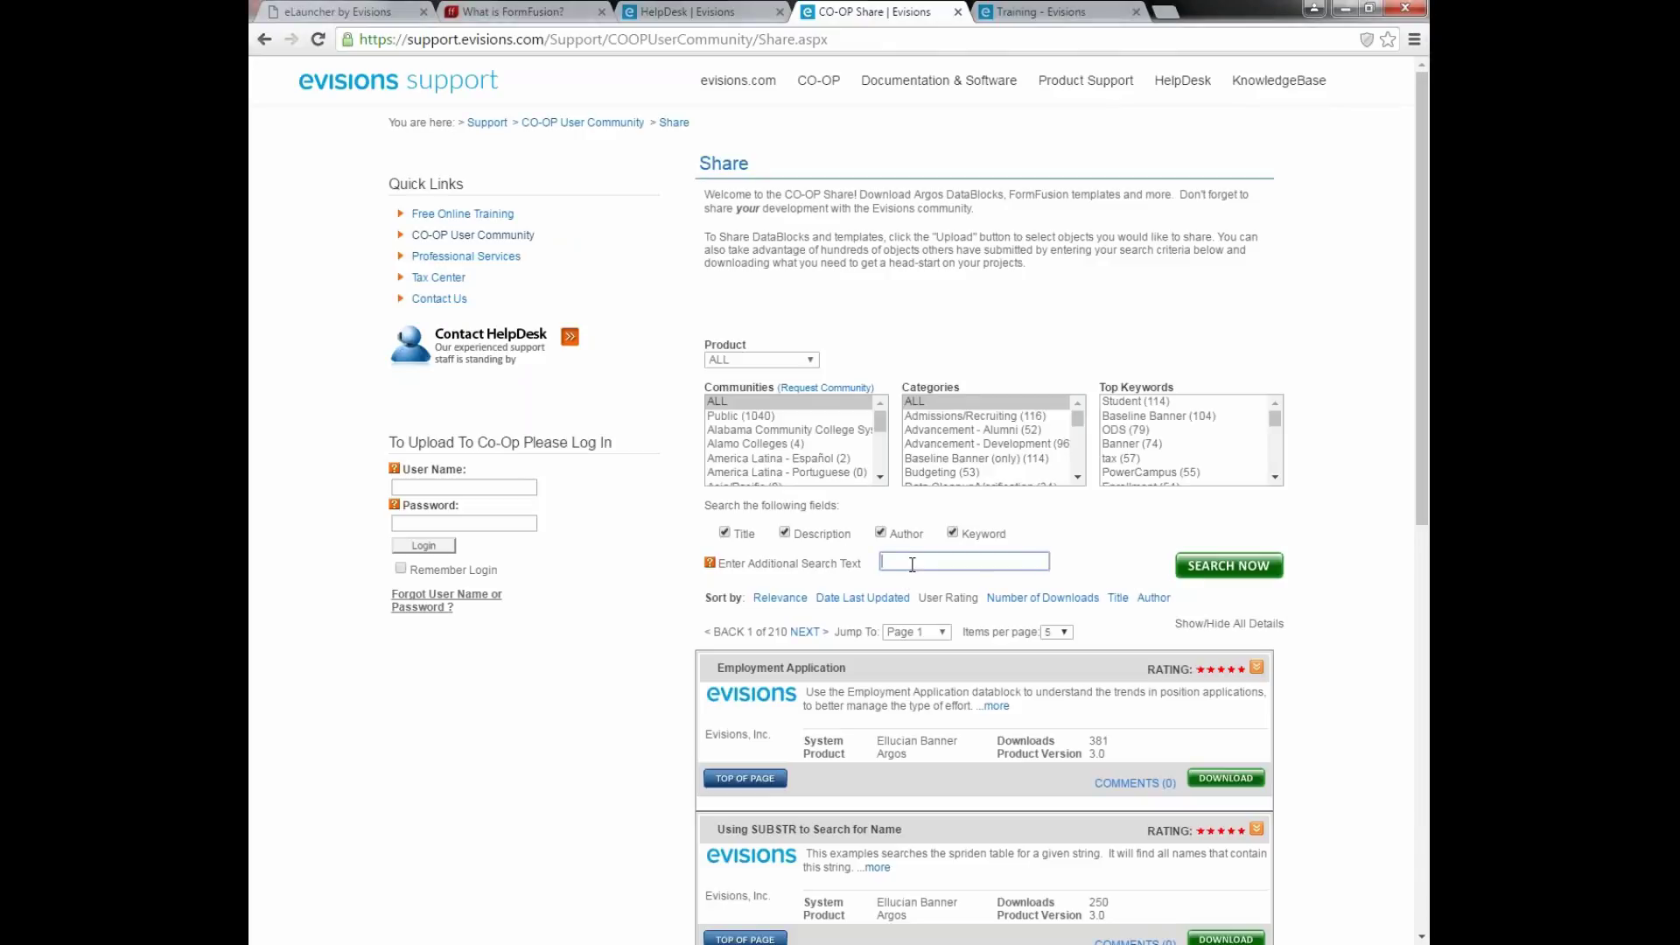
left_click(761, 360)
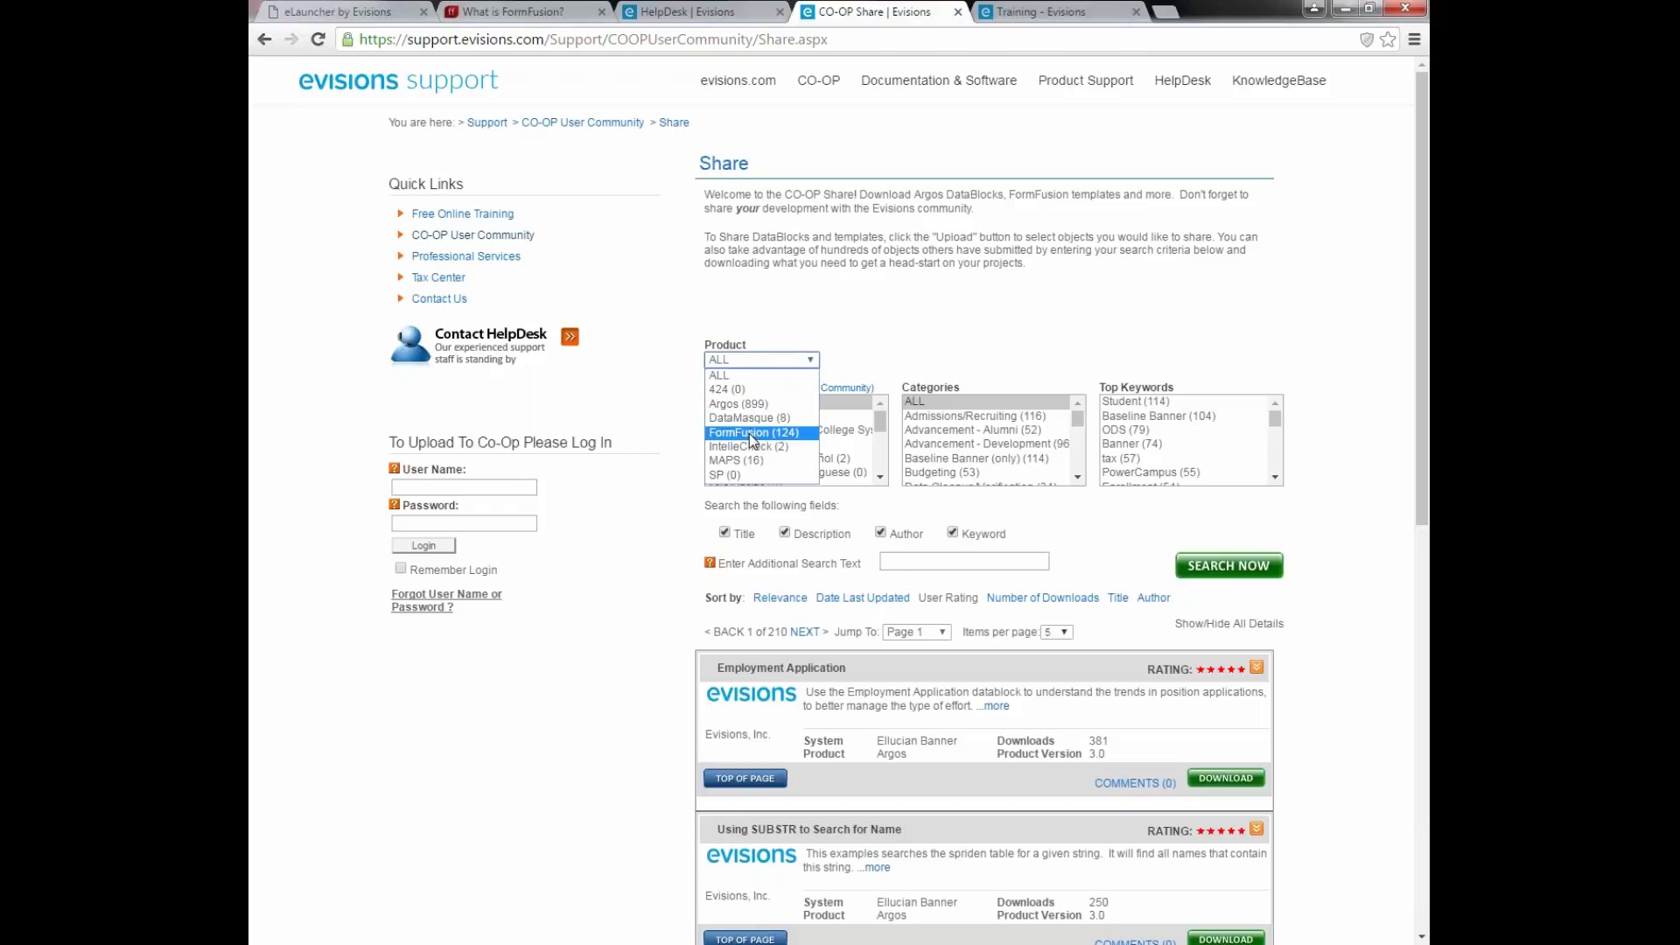
left_click(749, 433)
left_click(898, 564)
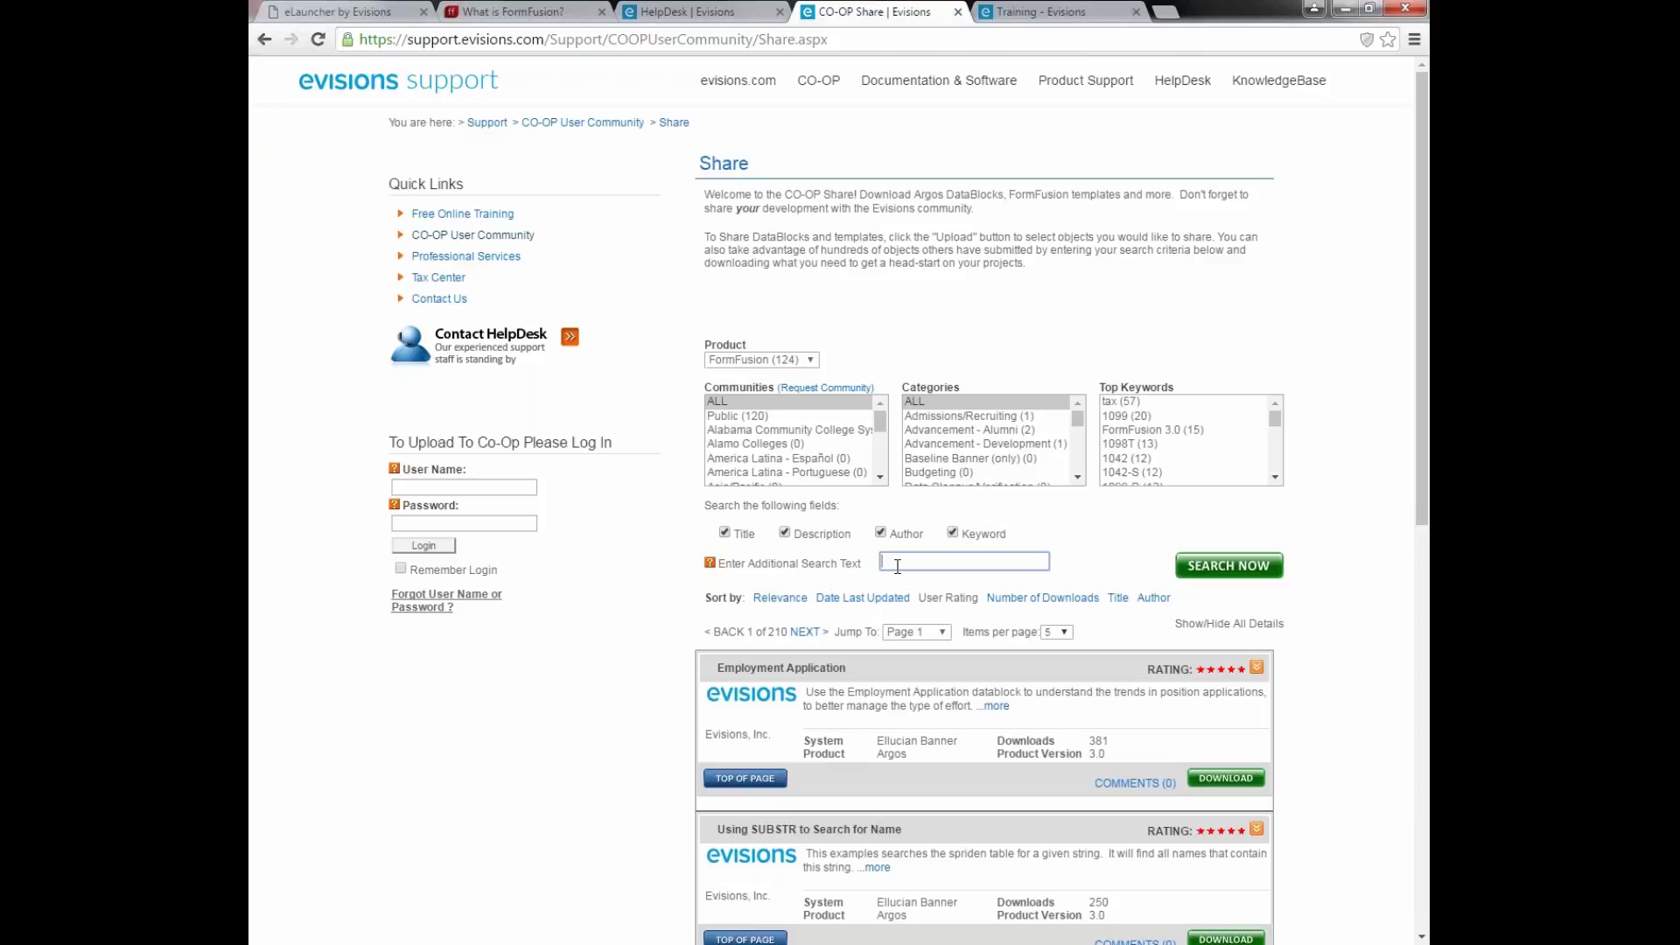
type("pur")
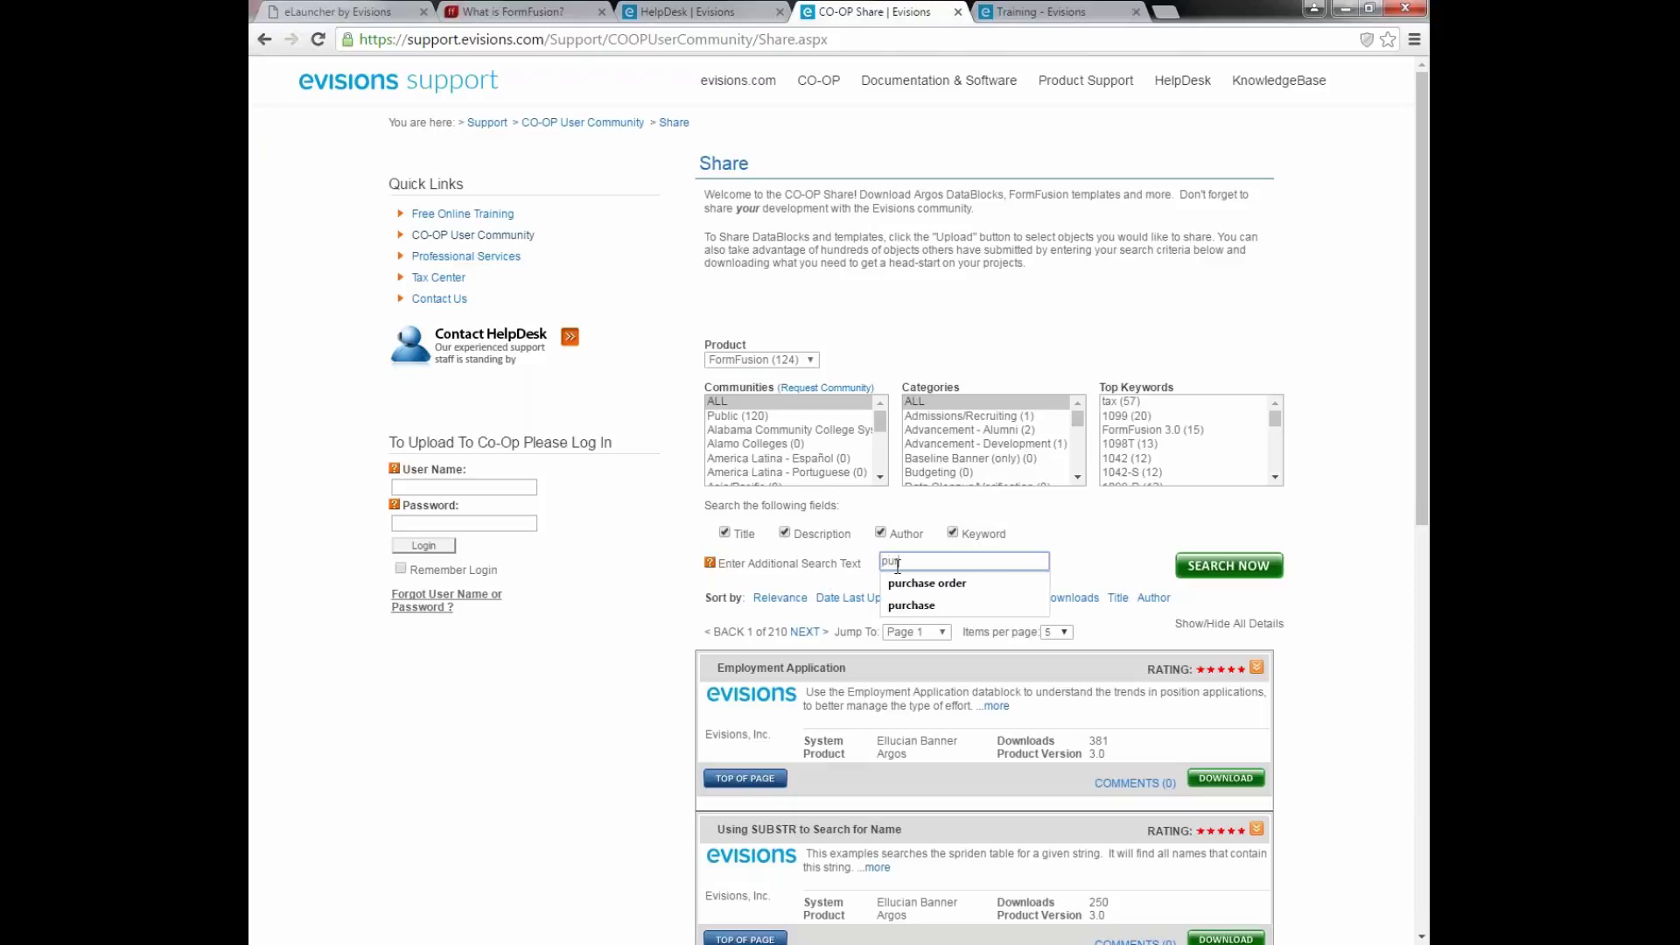
left_click(905, 583)
left_click(1277, 565)
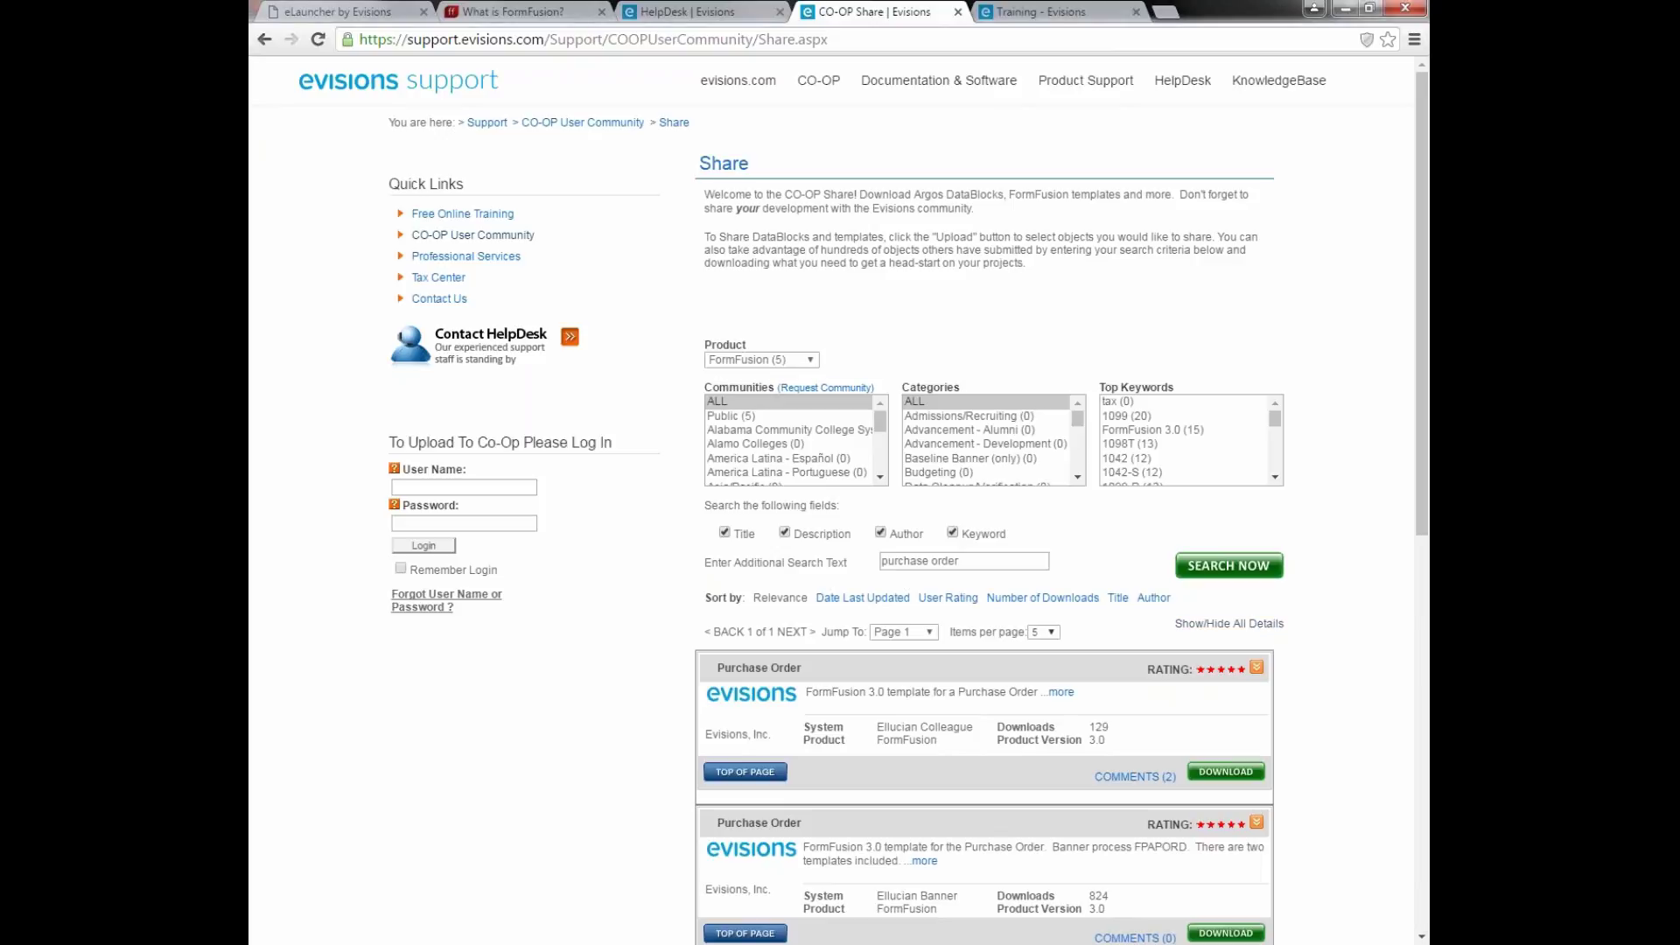
Expand the Banner Purchase Order template's details and download its file
scroll(1118, 625, "down", 3)
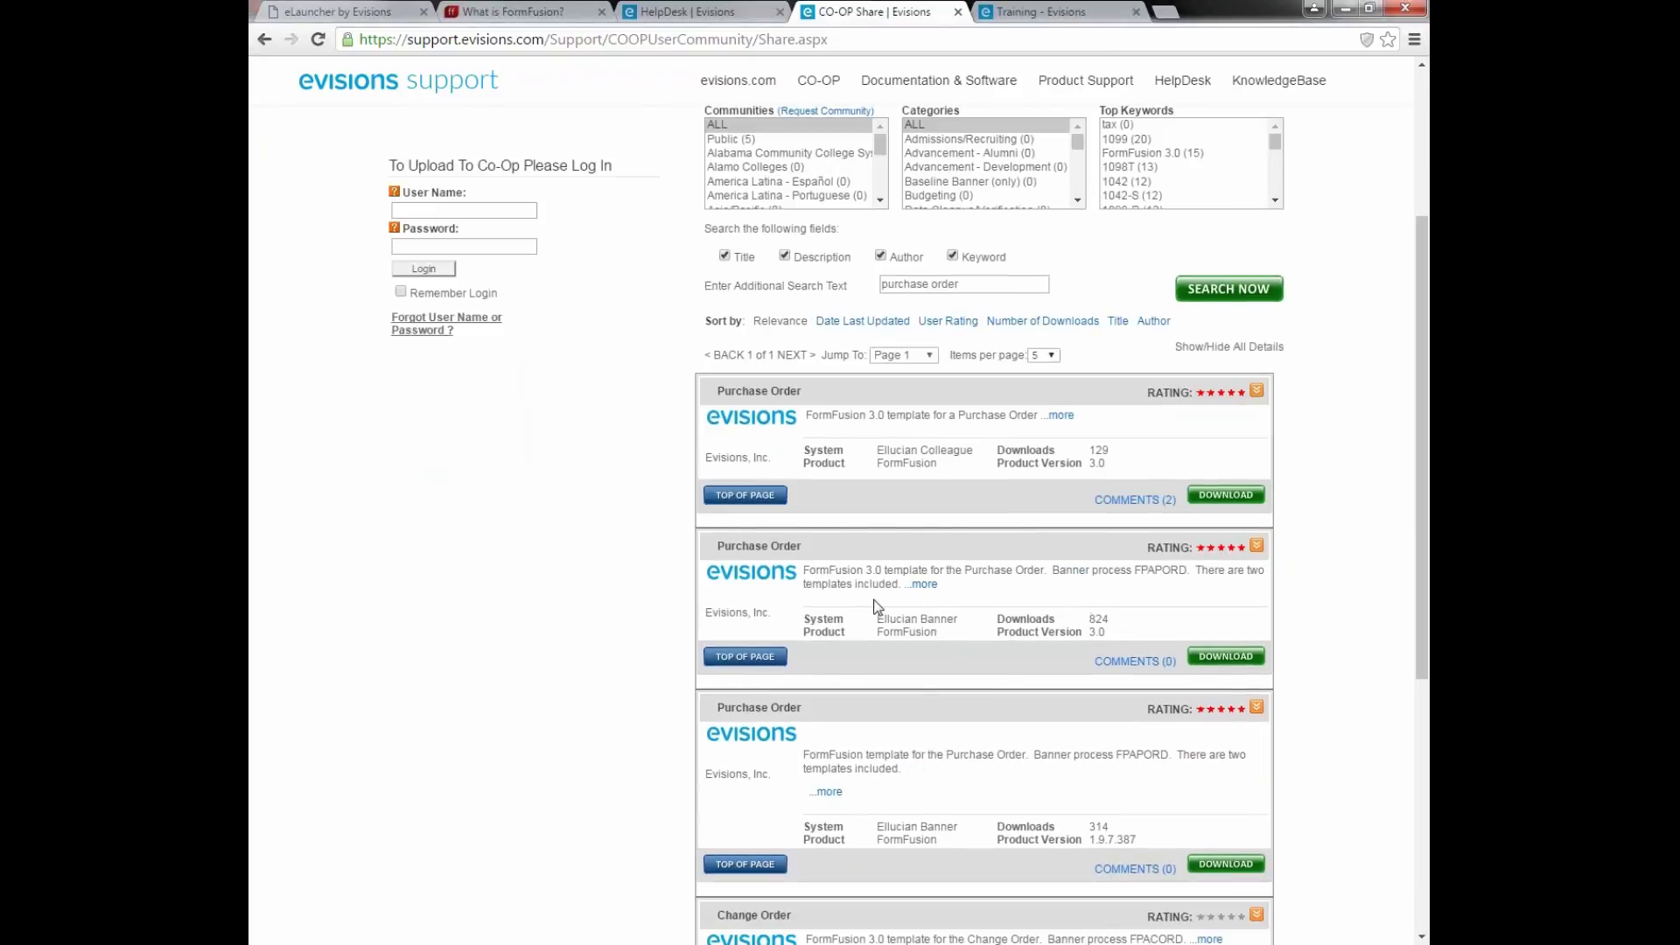
left_click(918, 585)
scroll(915, 613, "down", 1)
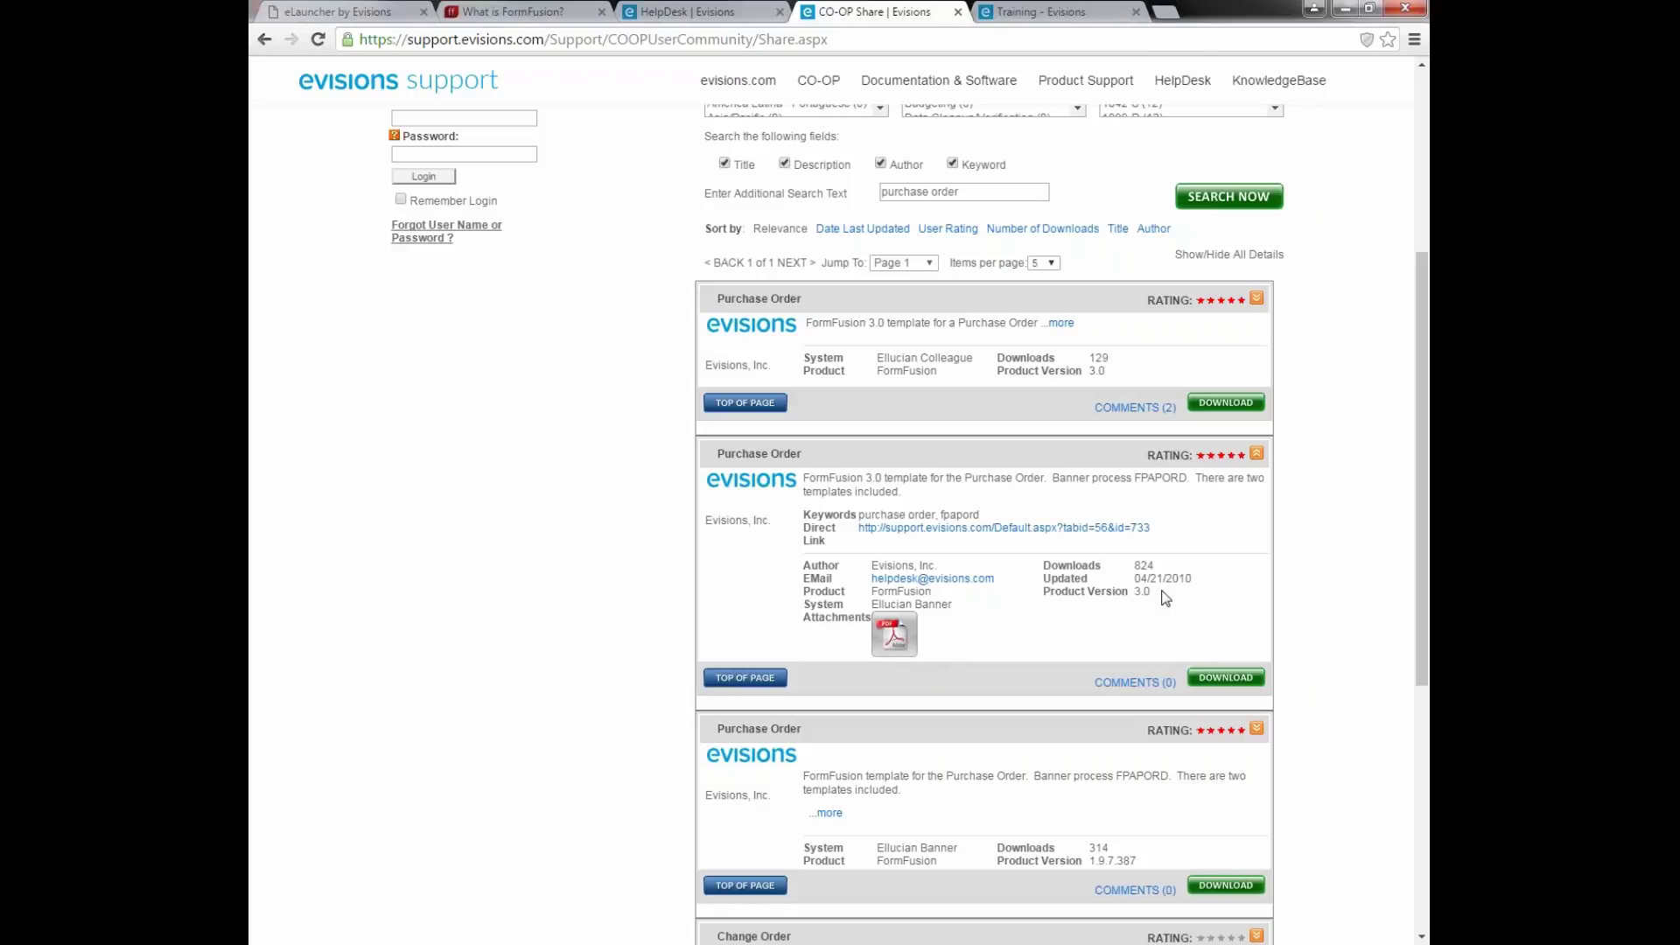
left_click(1220, 682)
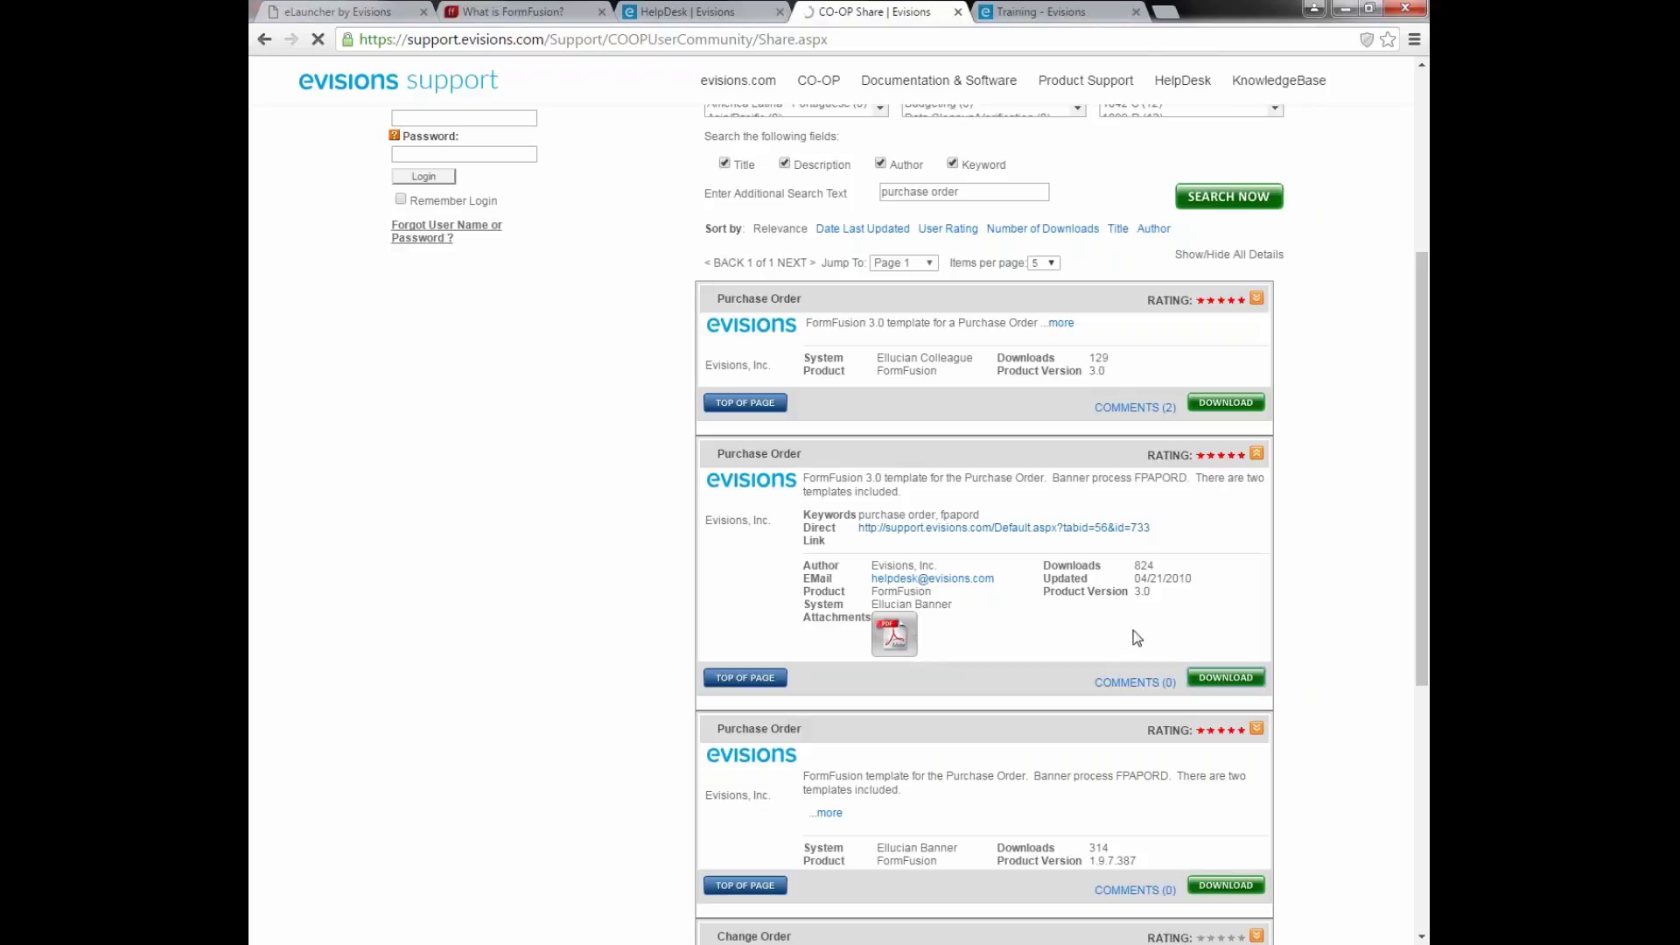
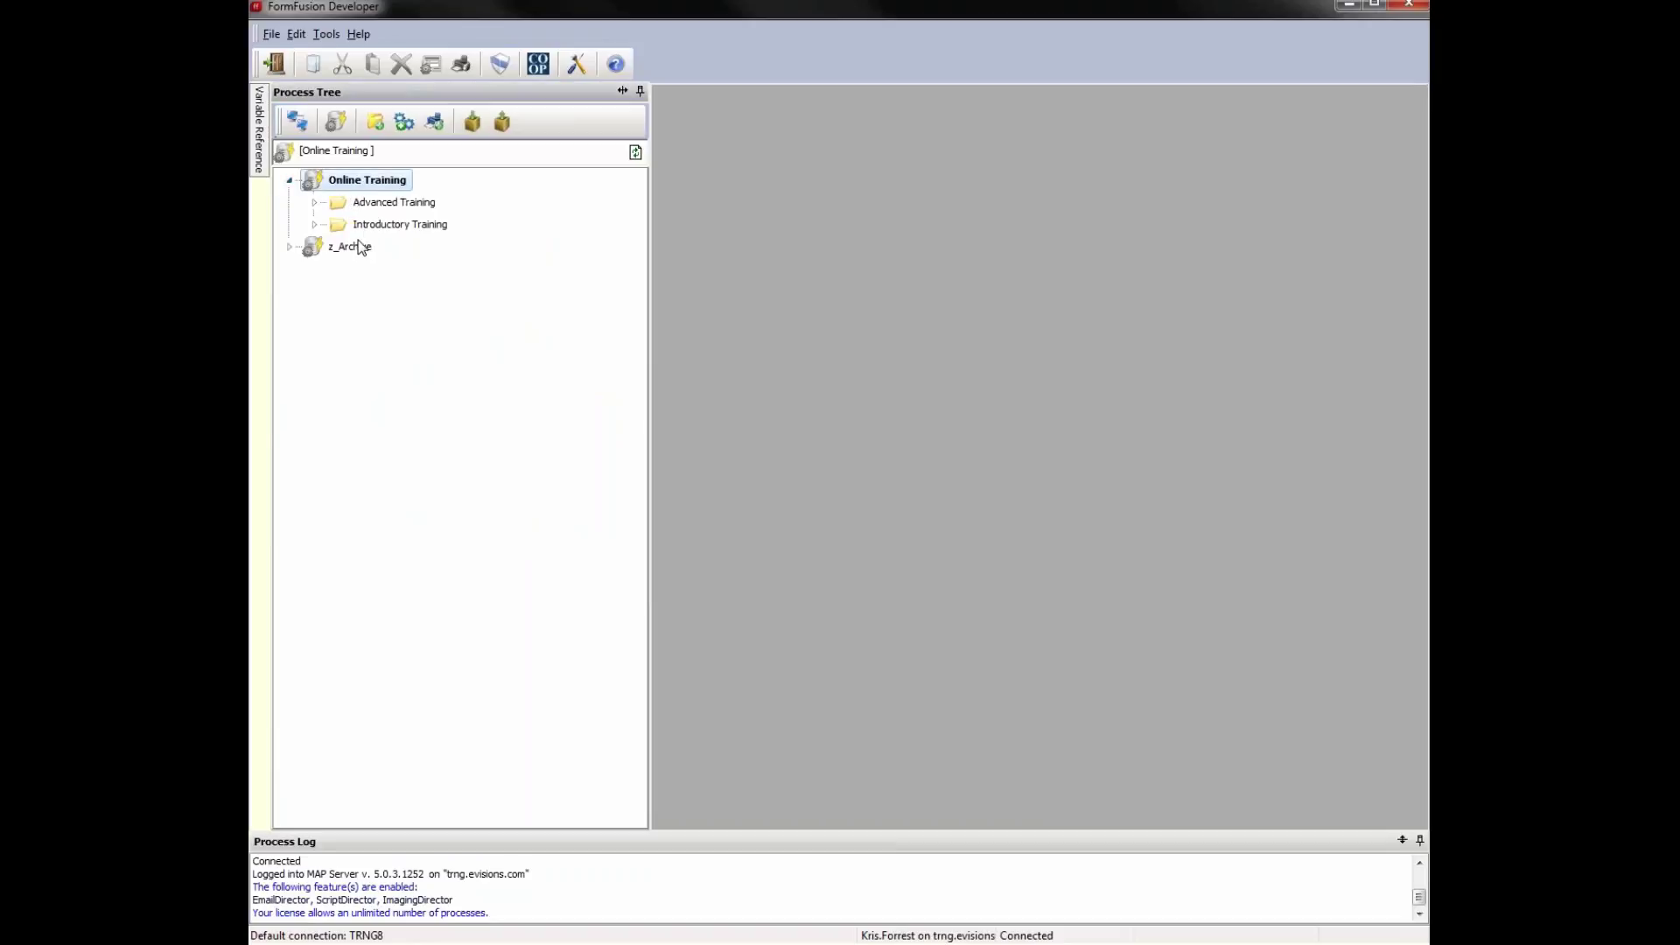
Open Online Training (Default) for editing in Environment Configuration, showing connection TRNG8 and the HP LaserJet printer
right_click(355, 184)
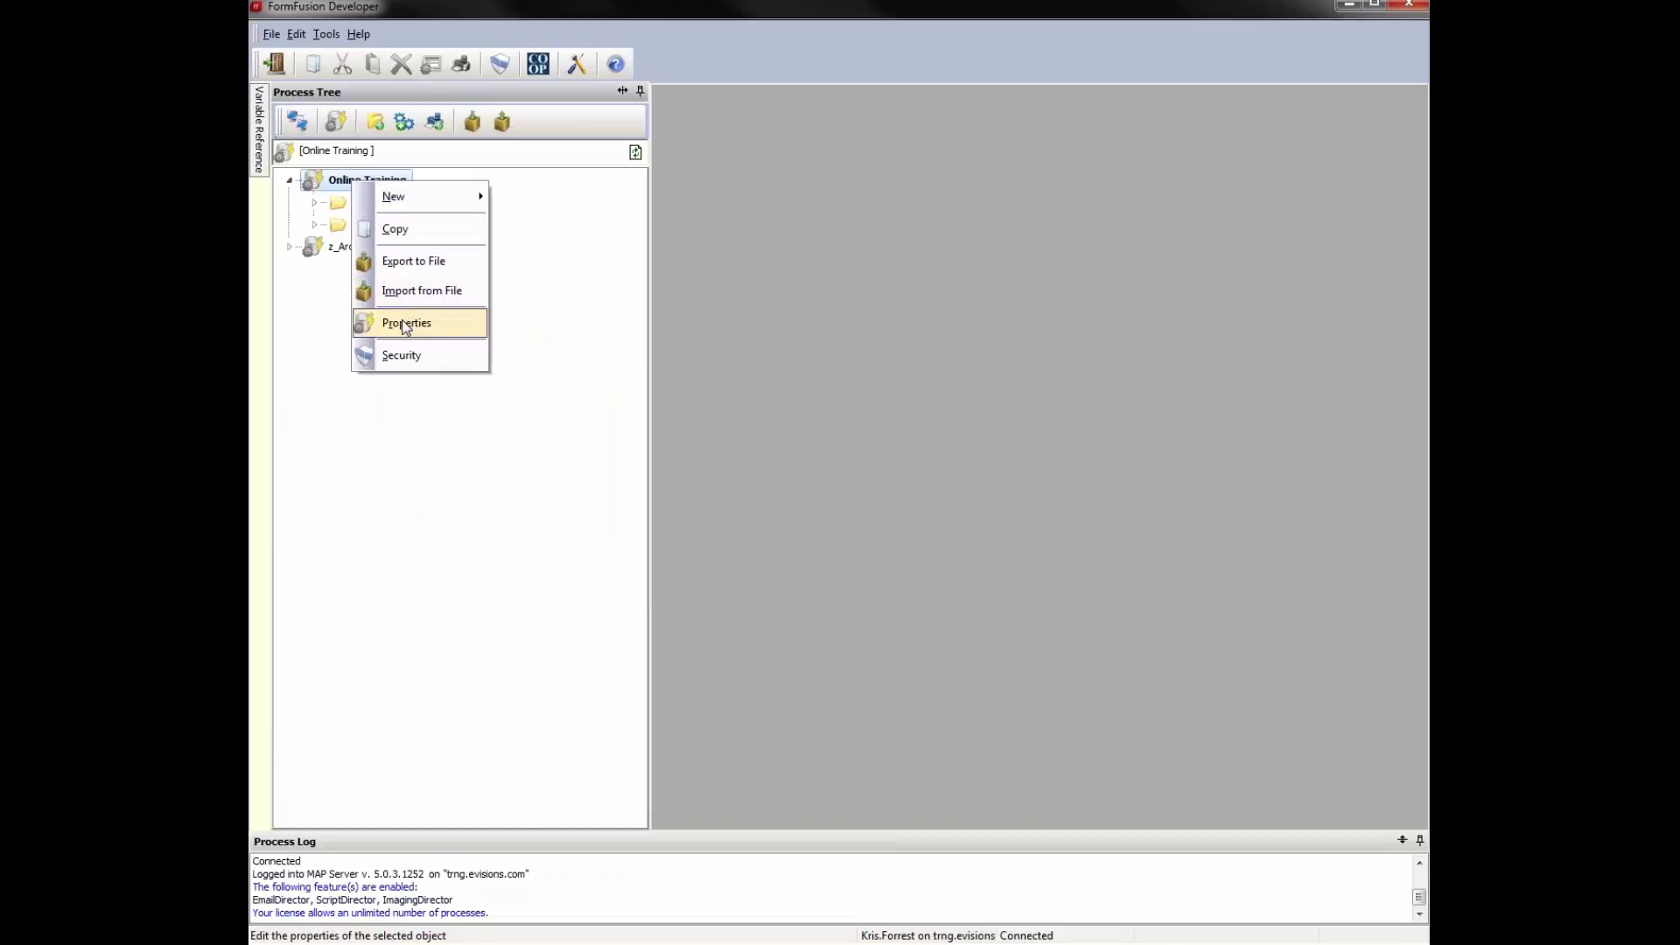
left_click(612, 446)
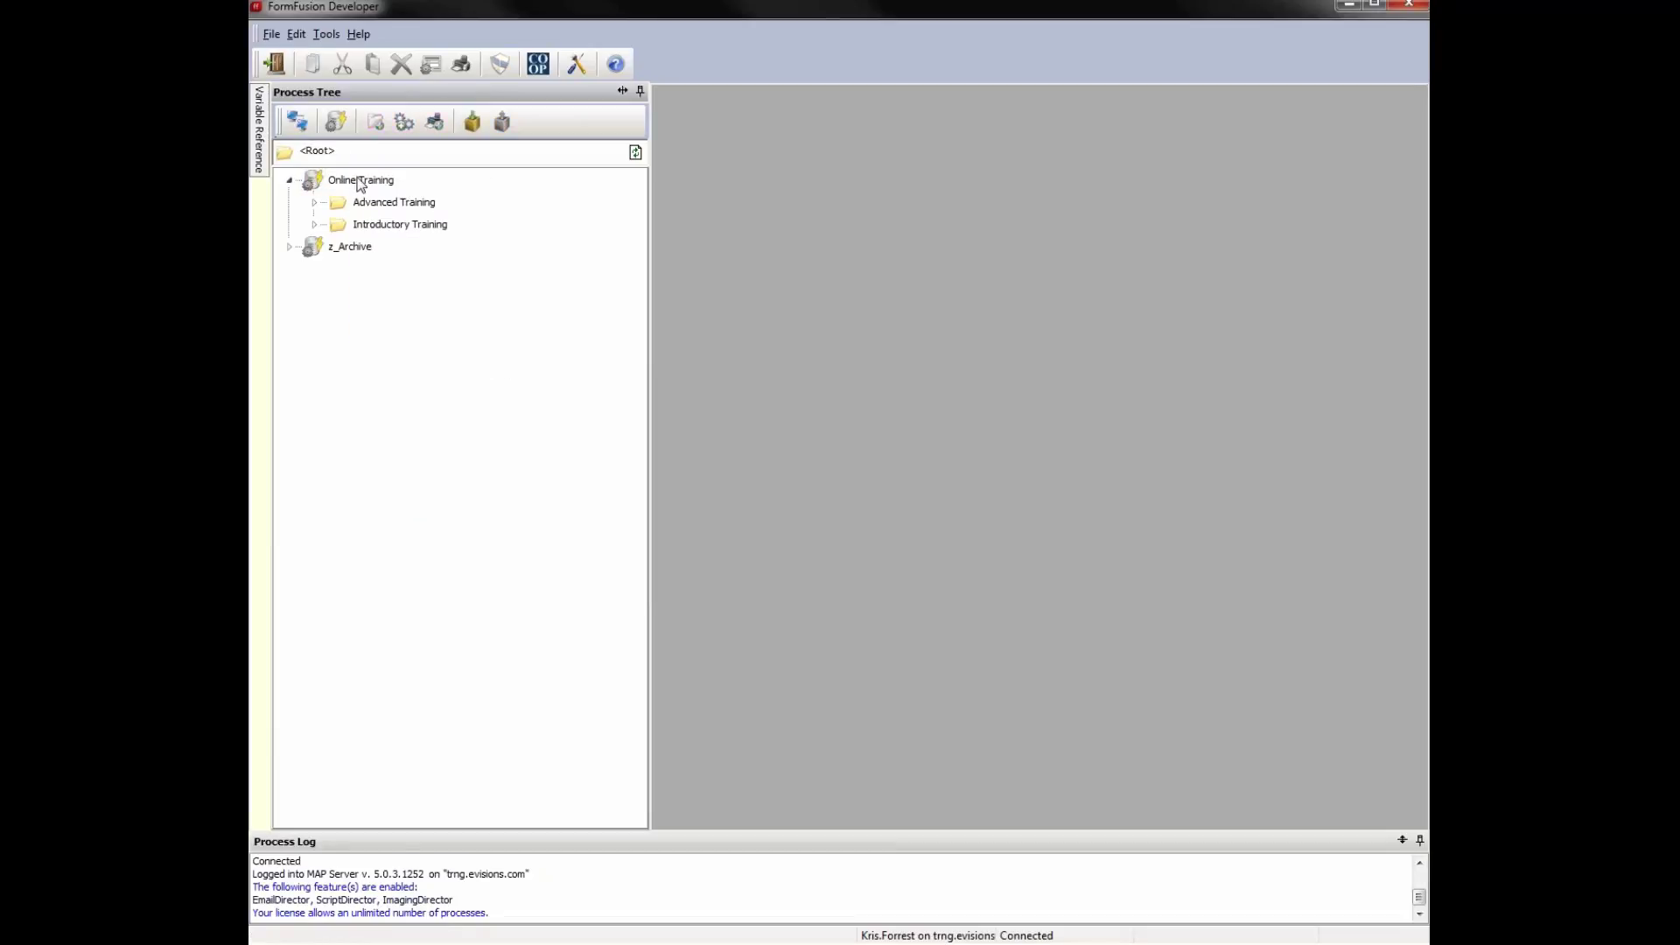
left_click(346, 128)
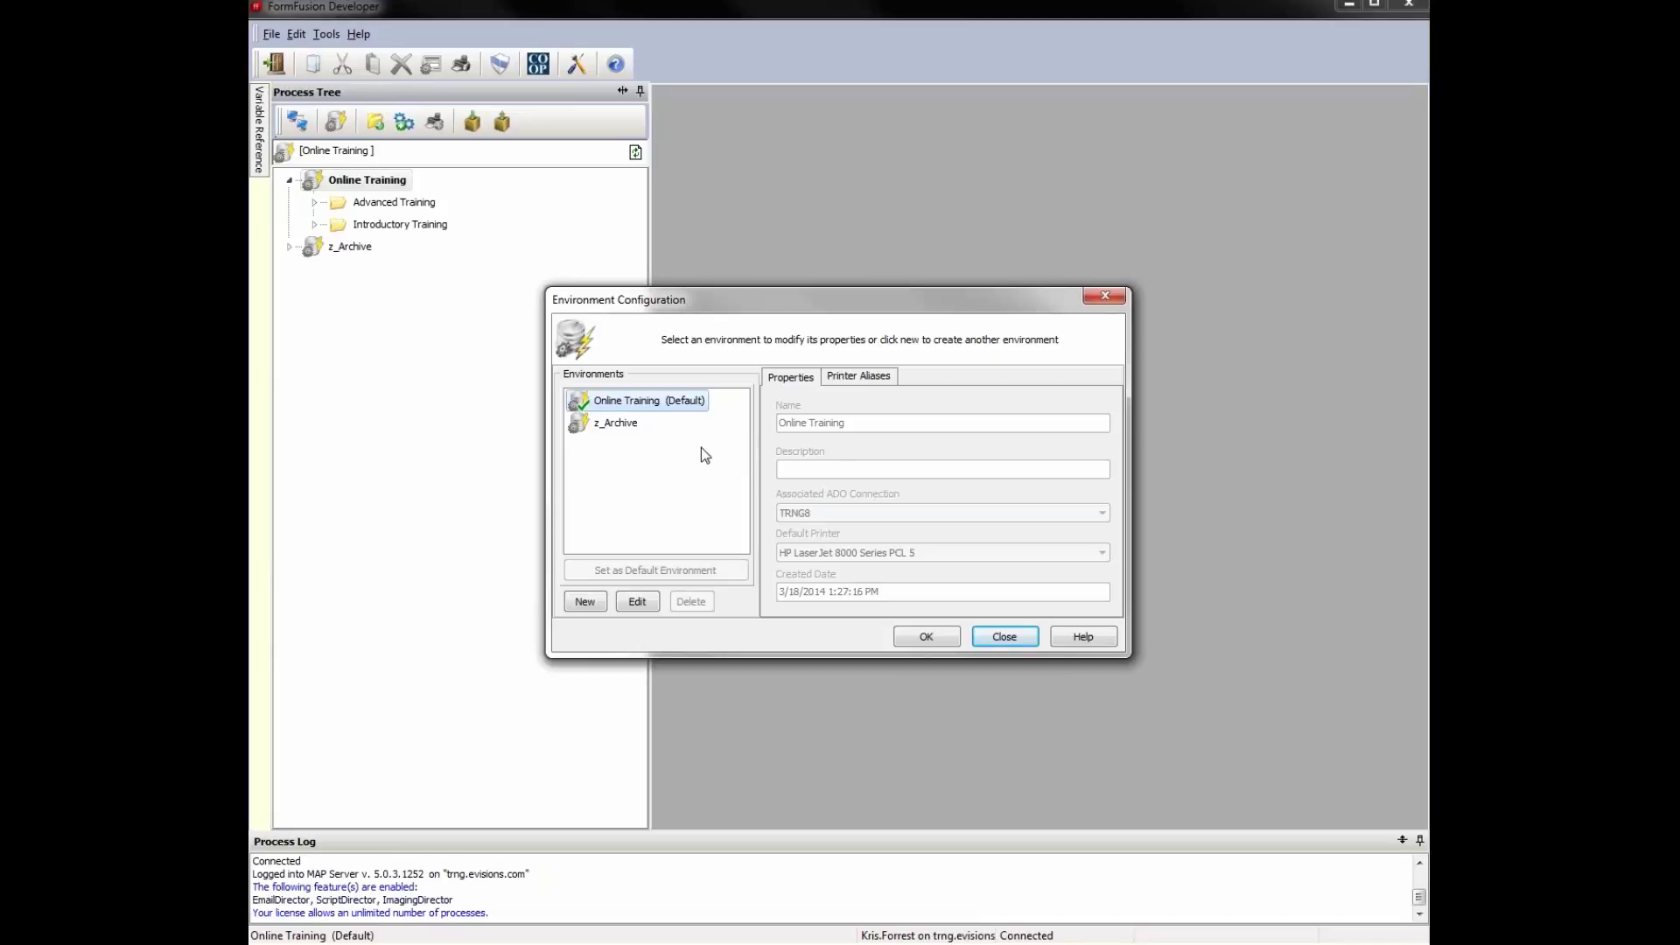
left_click(637, 603)
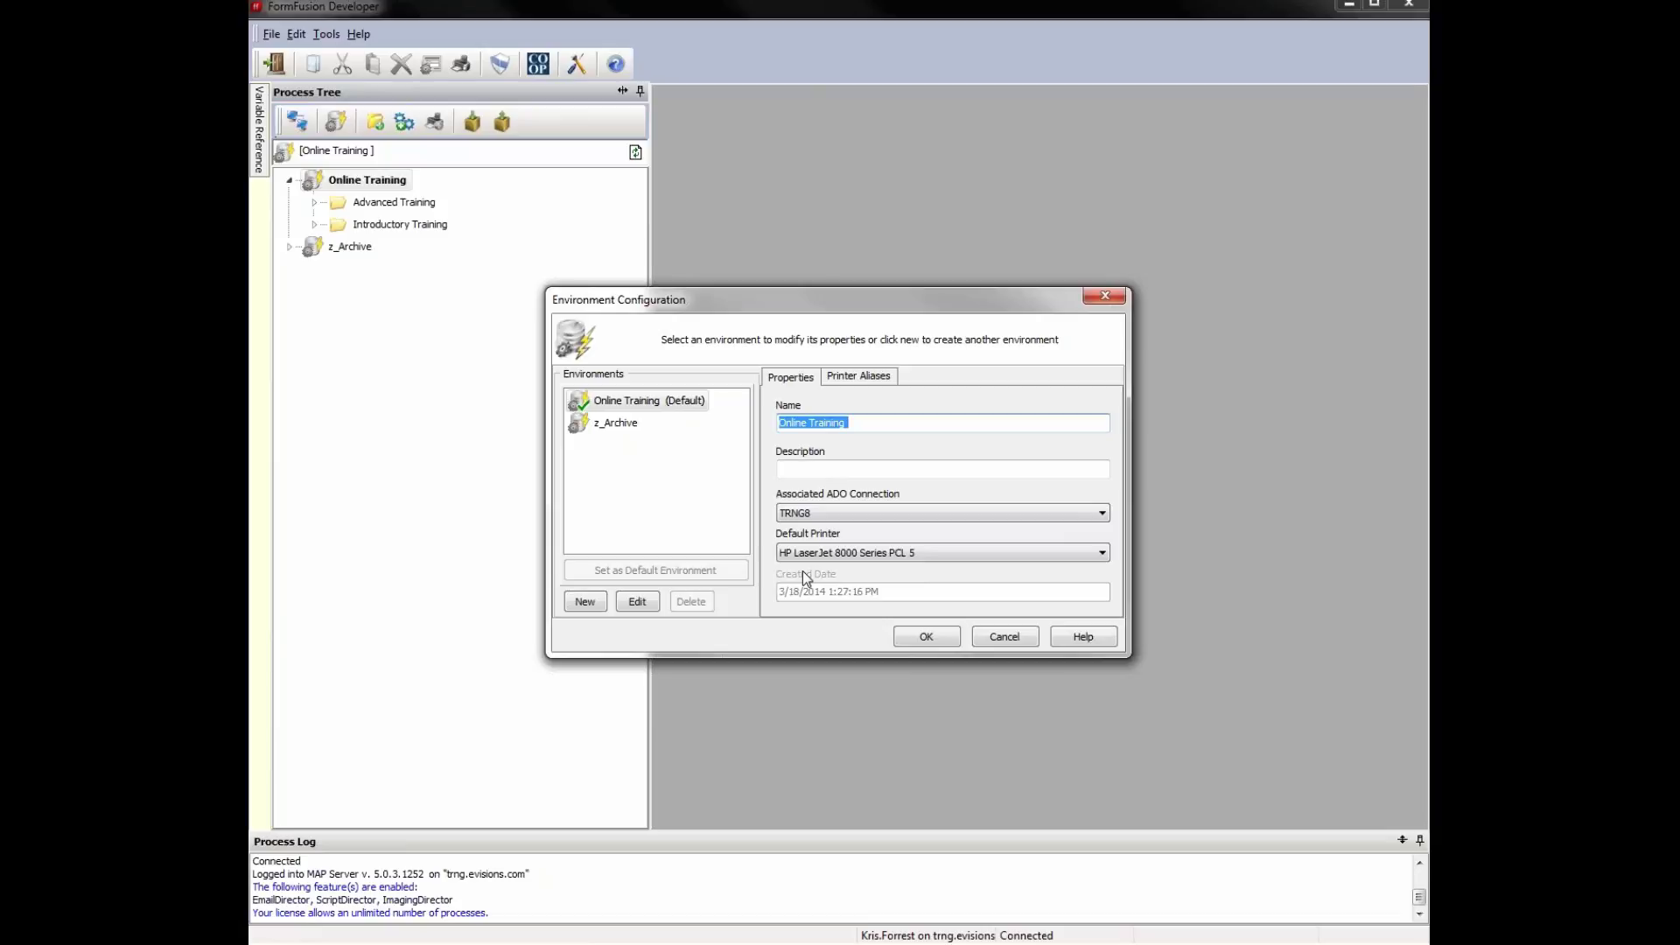
Cancel the environment settings, browse Introductory Training's PO folder contents, then select PO_training
left_click(1104, 296)
left_click(314, 225)
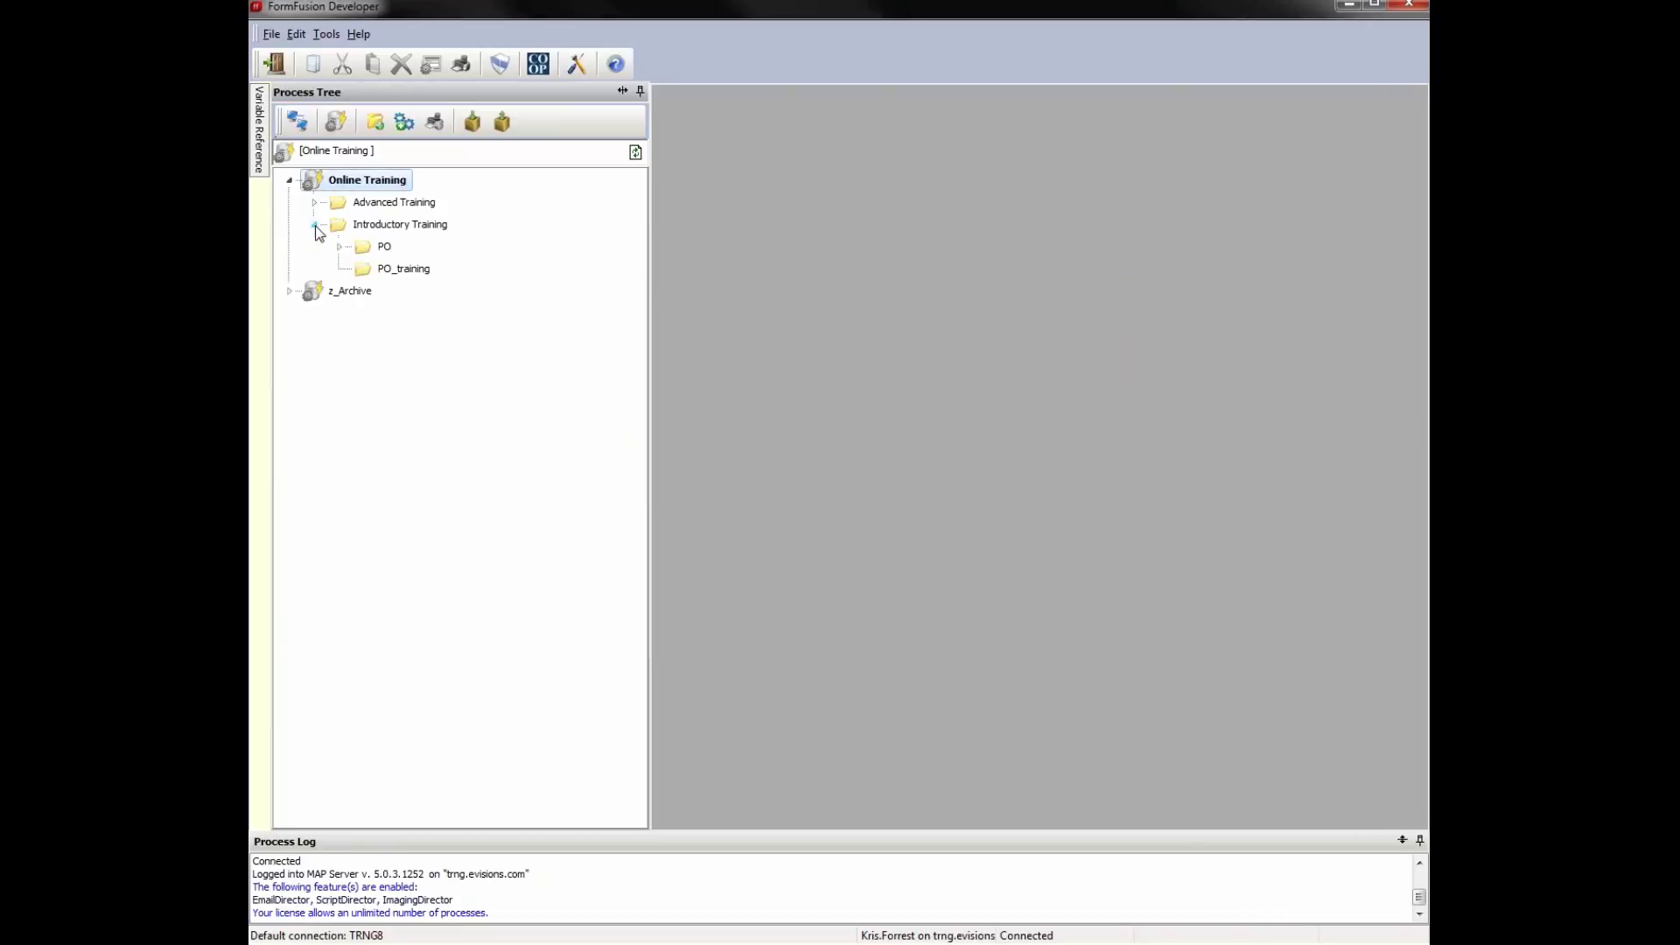
left_click(339, 247)
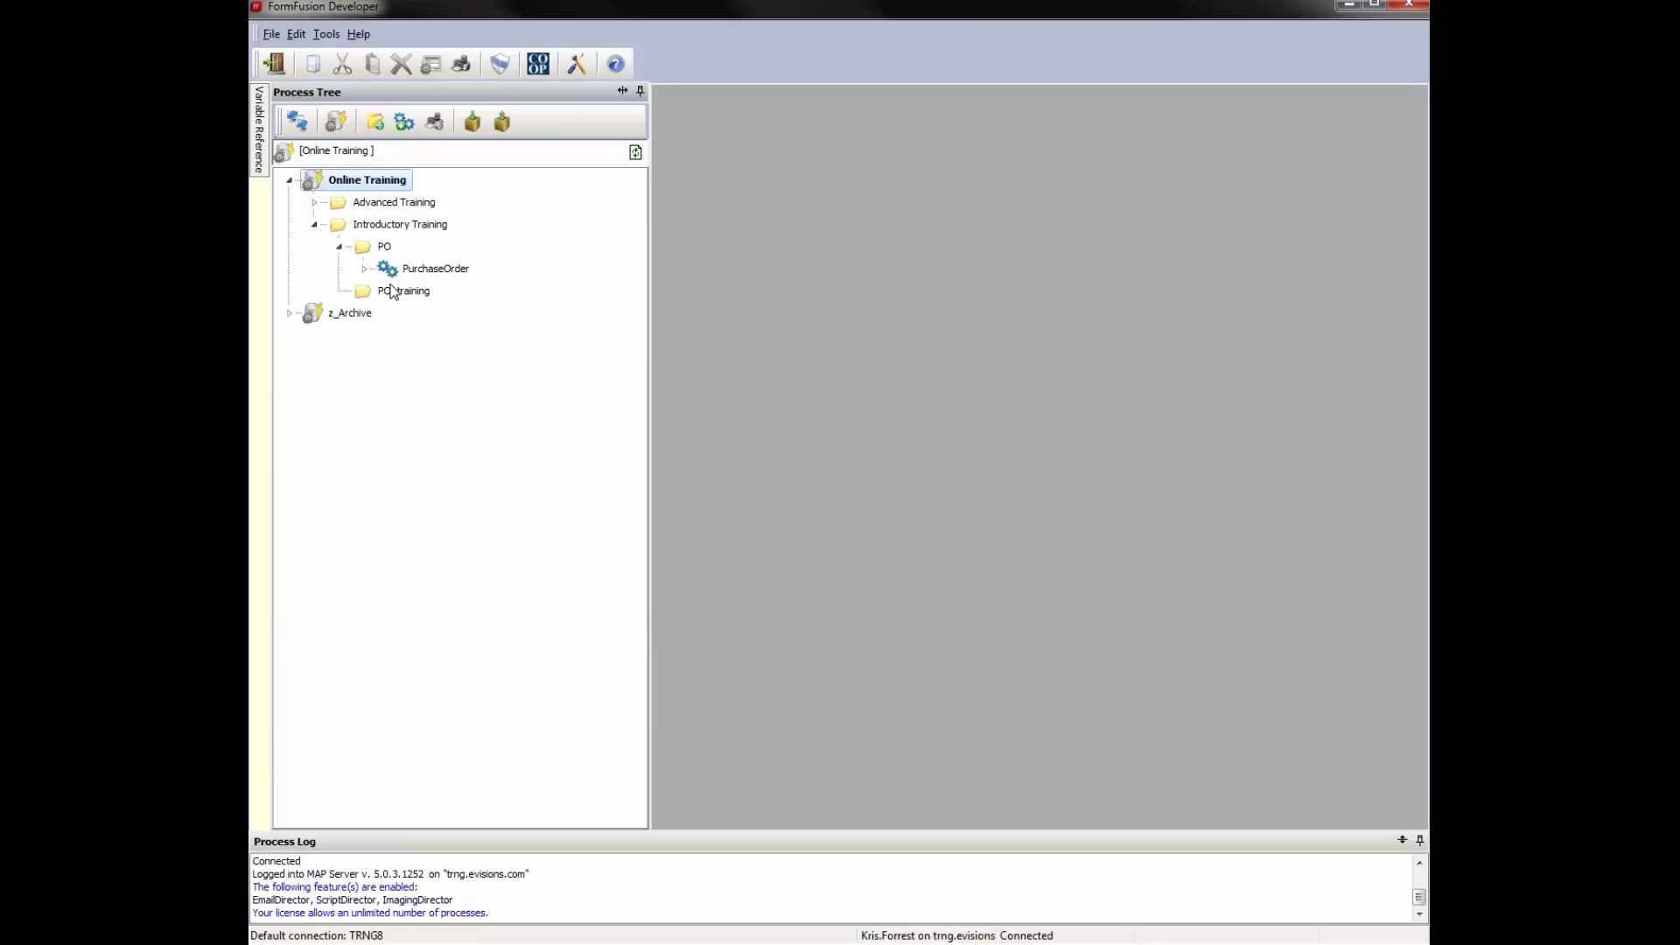
left_click(364, 270)
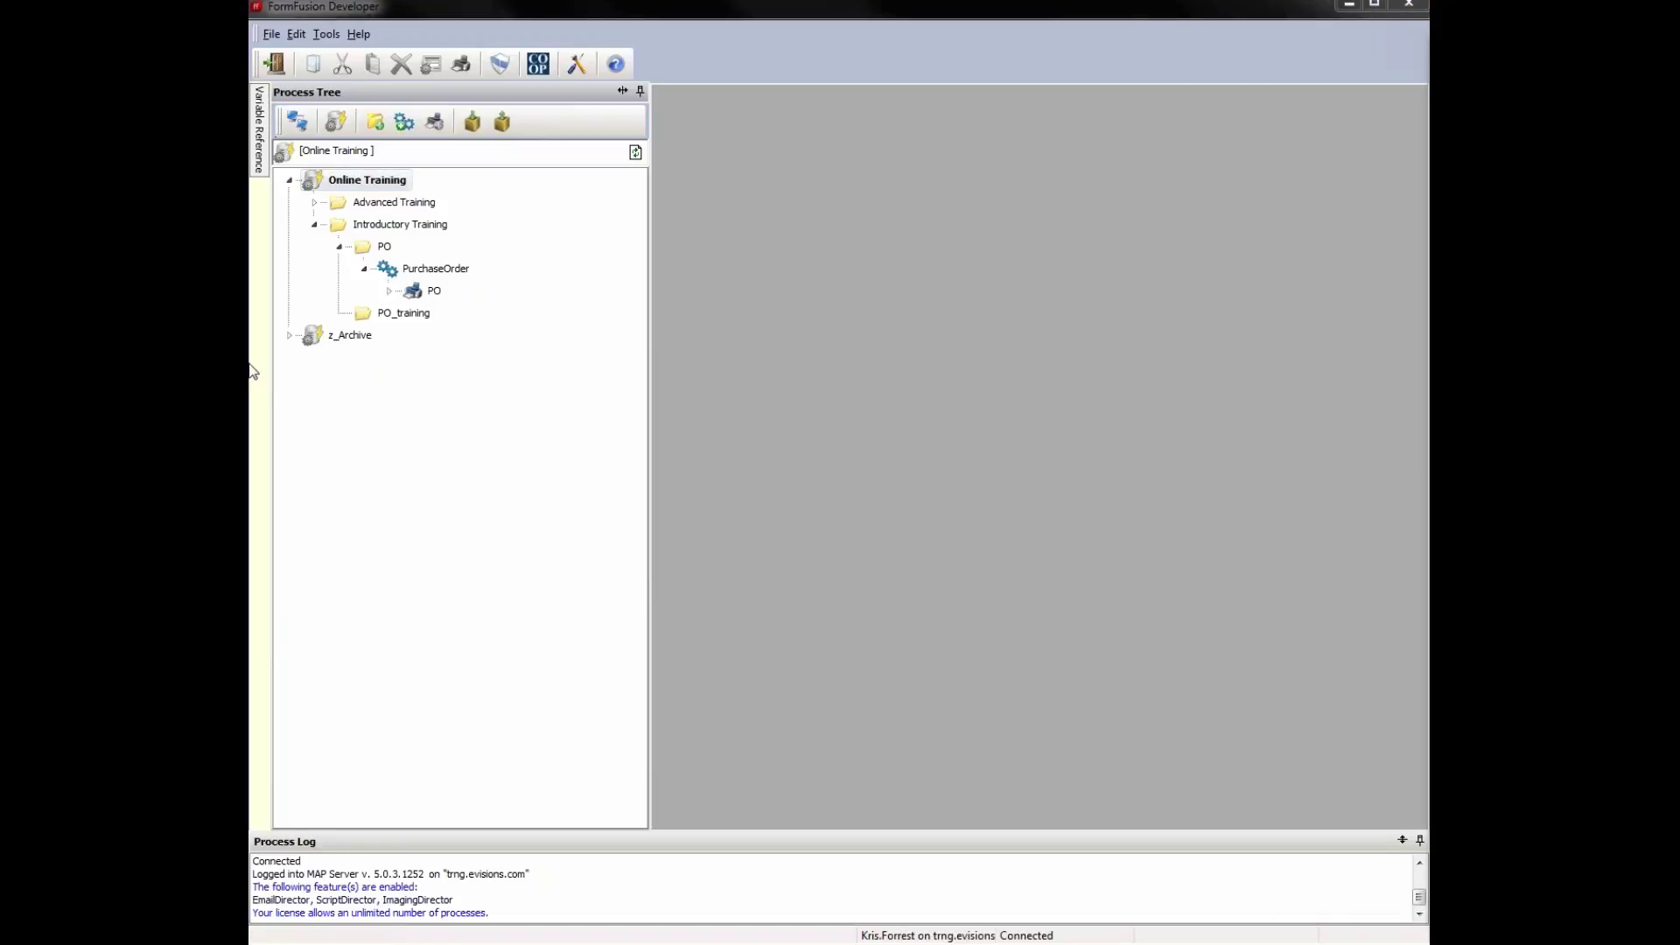
left_click(389, 290)
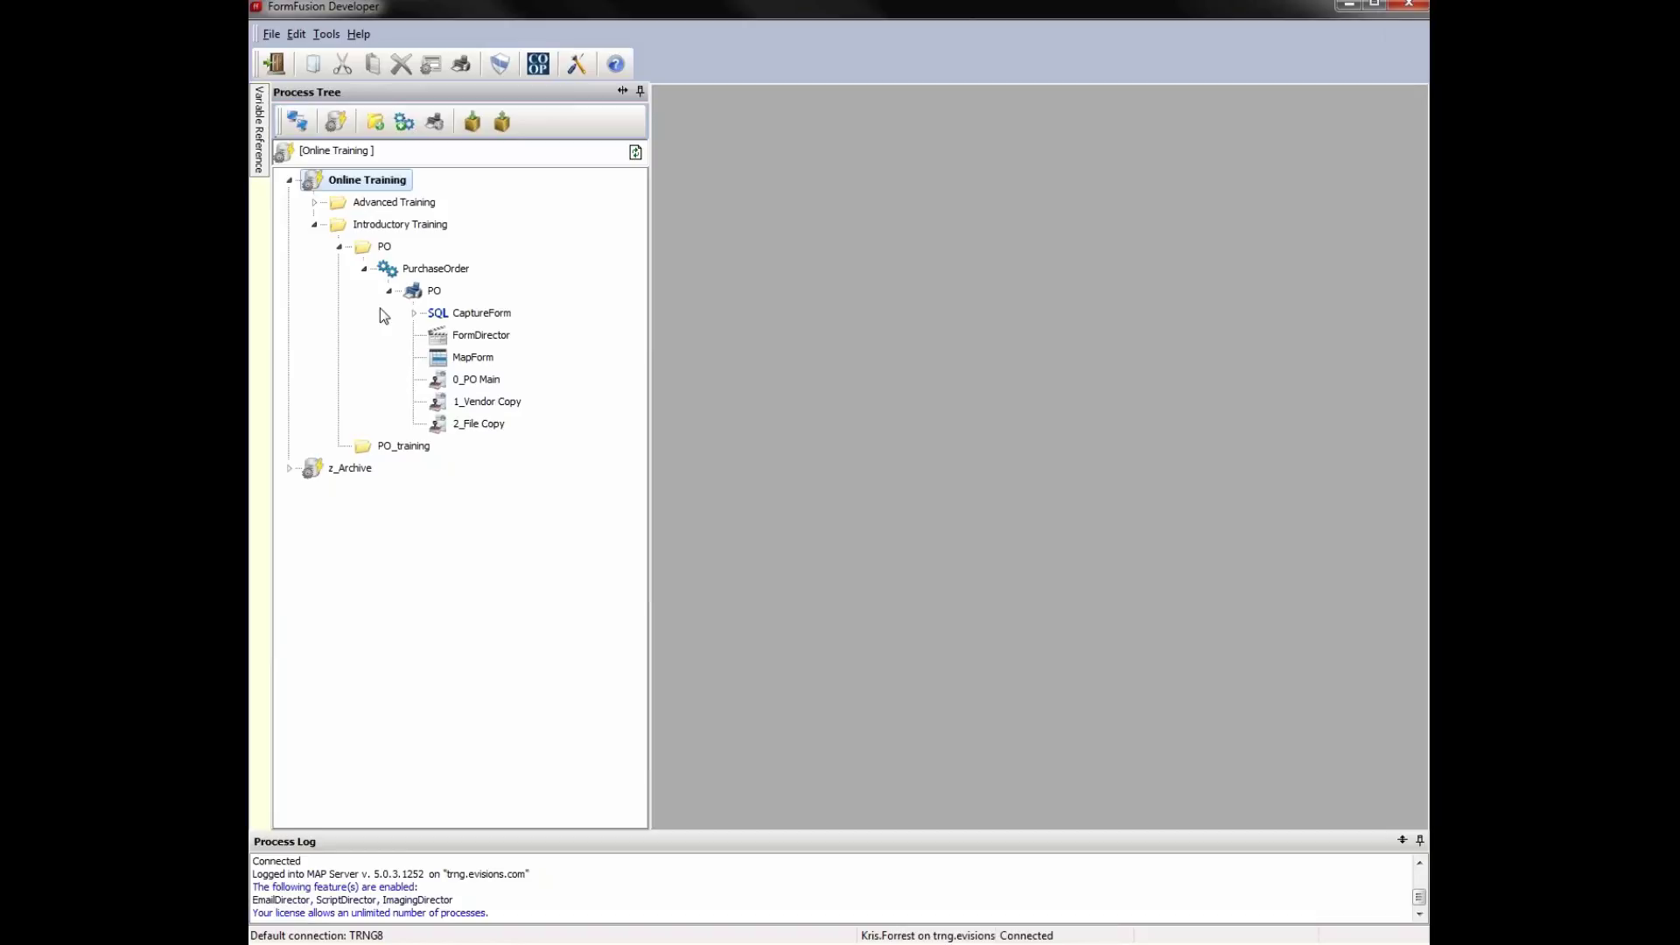
left_click(343, 246)
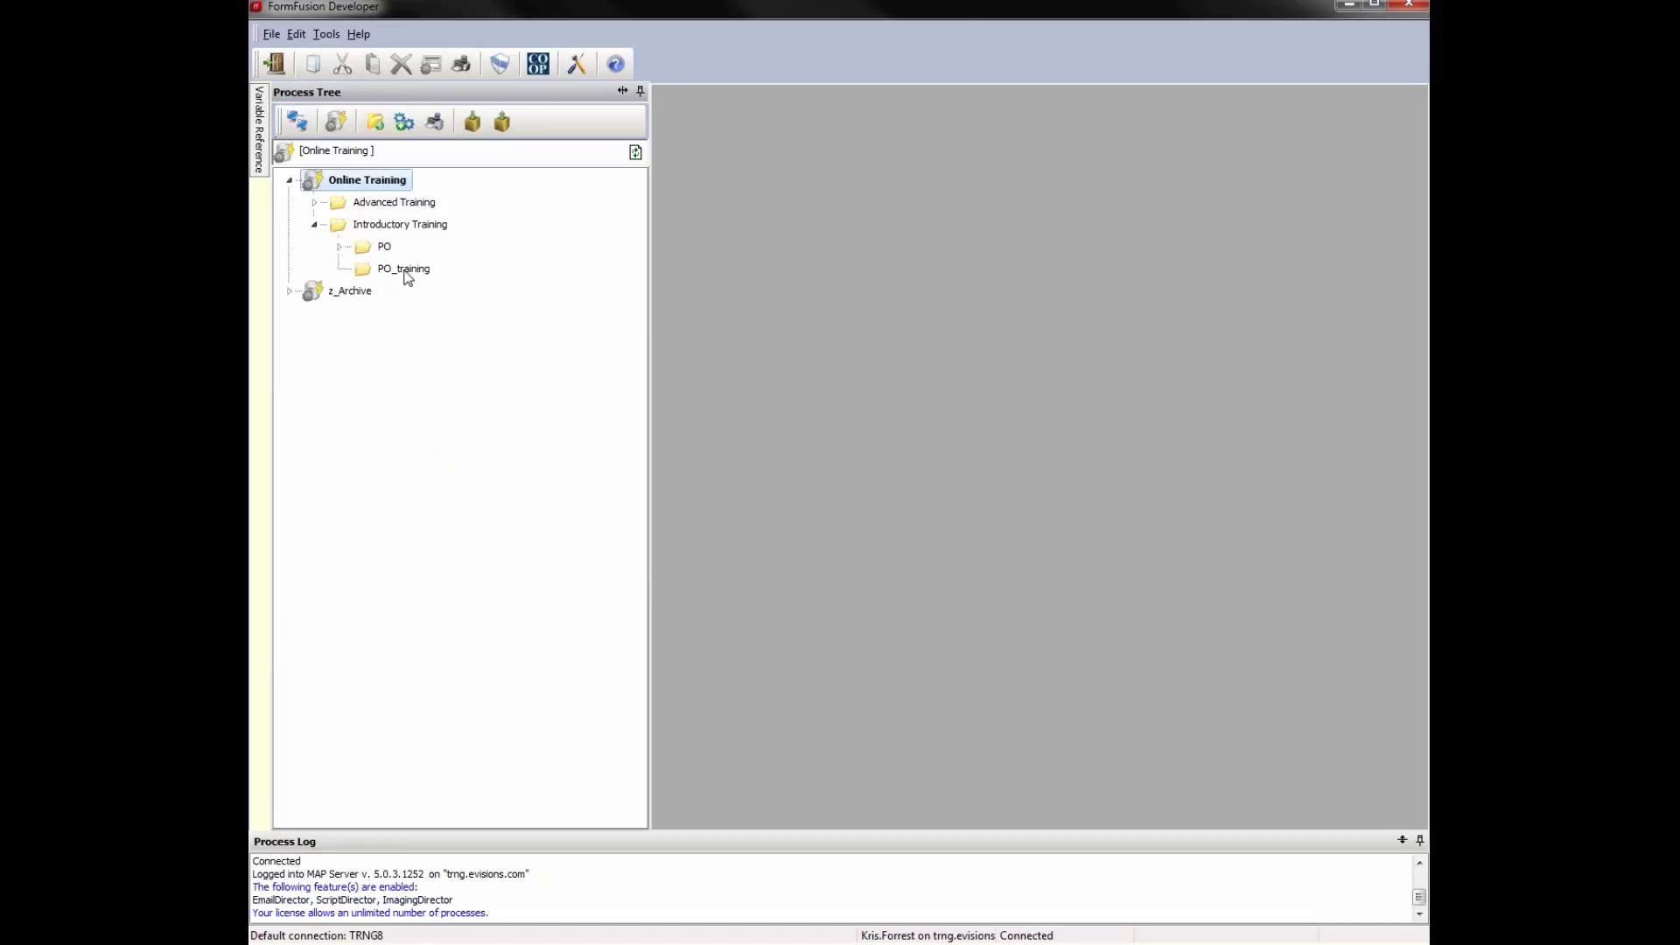
left_click(407, 272)
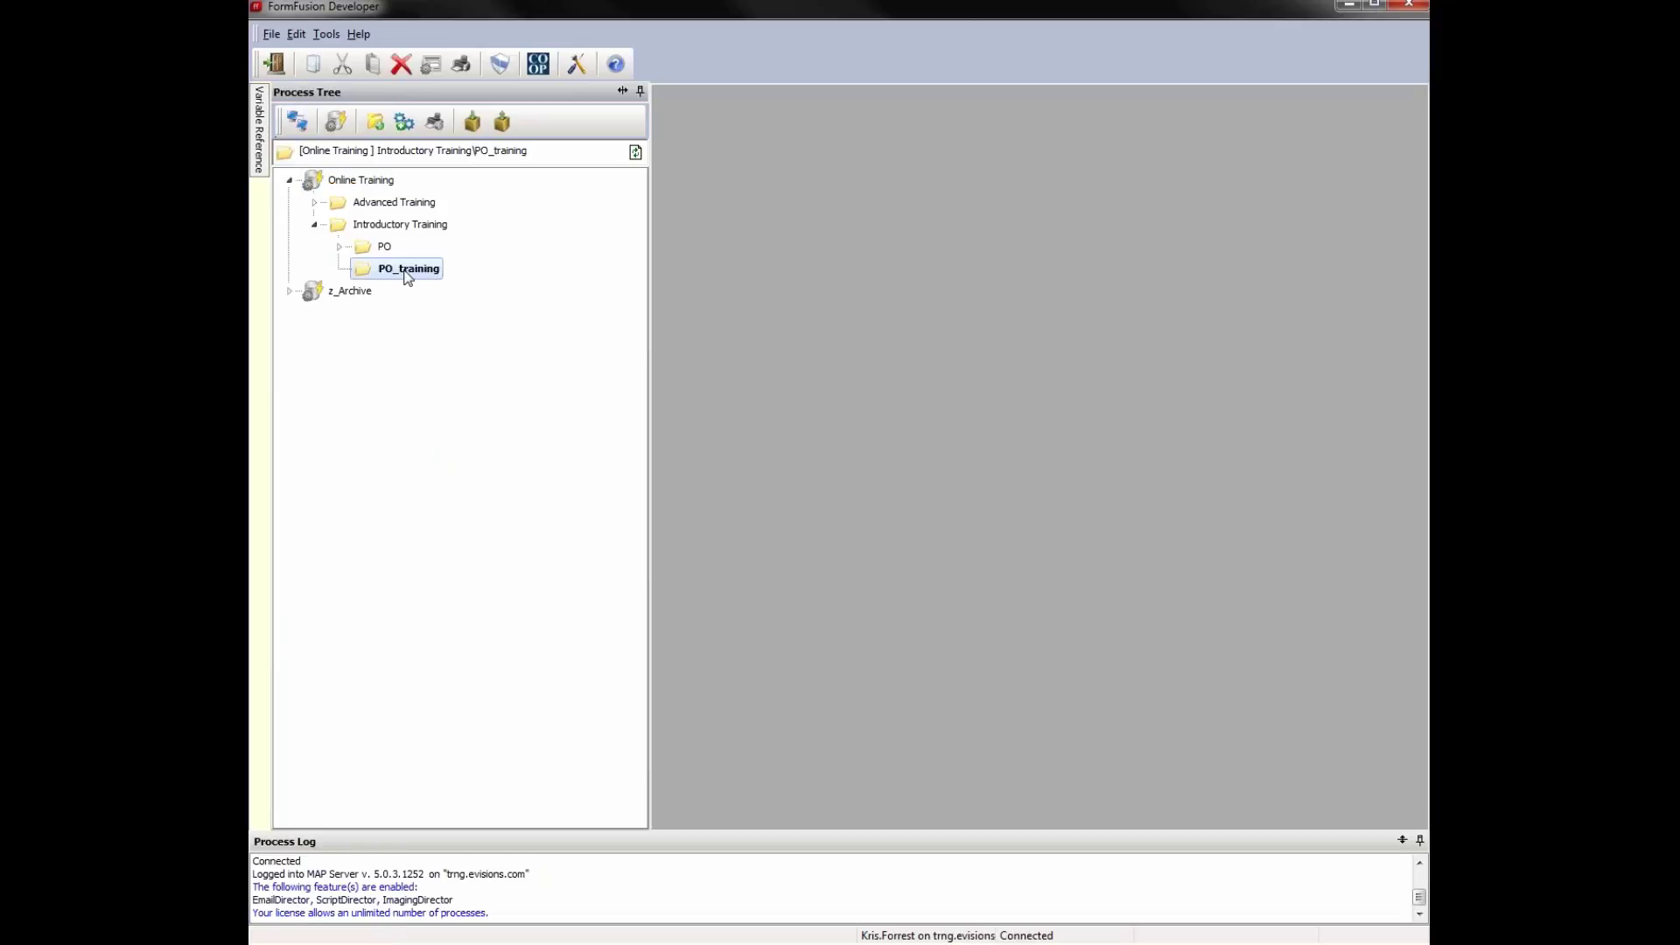
Import Banner_PO_30.ffxml from Downloads into PO_training and expand fpaord and PO_B2
right_click(407, 276)
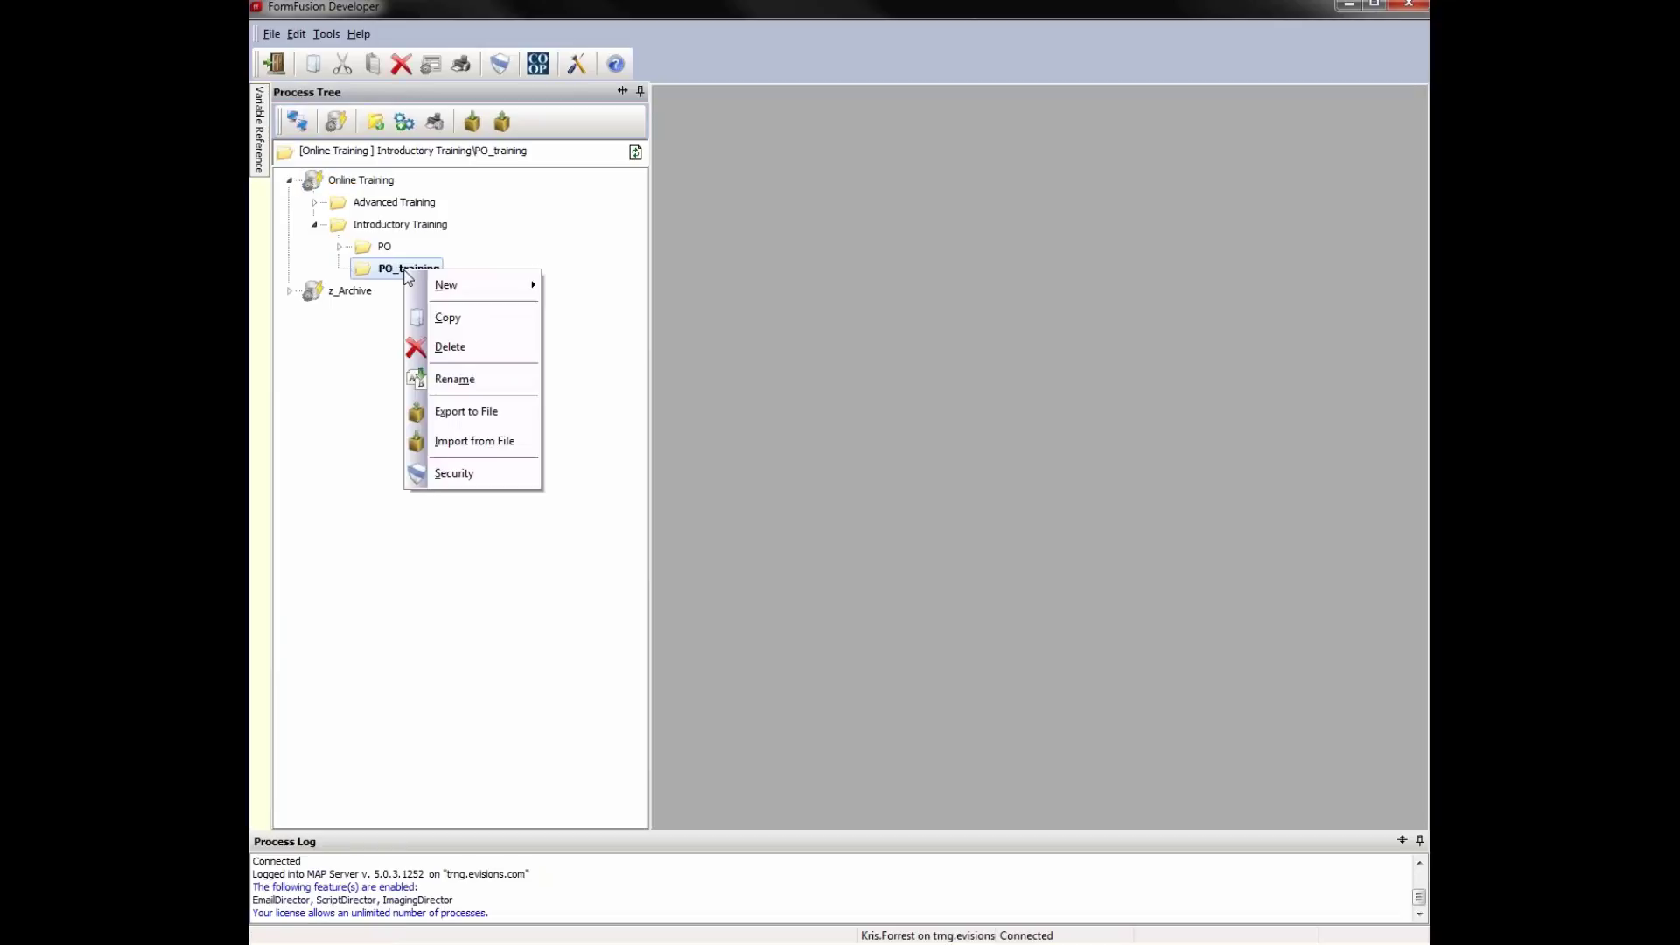
left_click(464, 443)
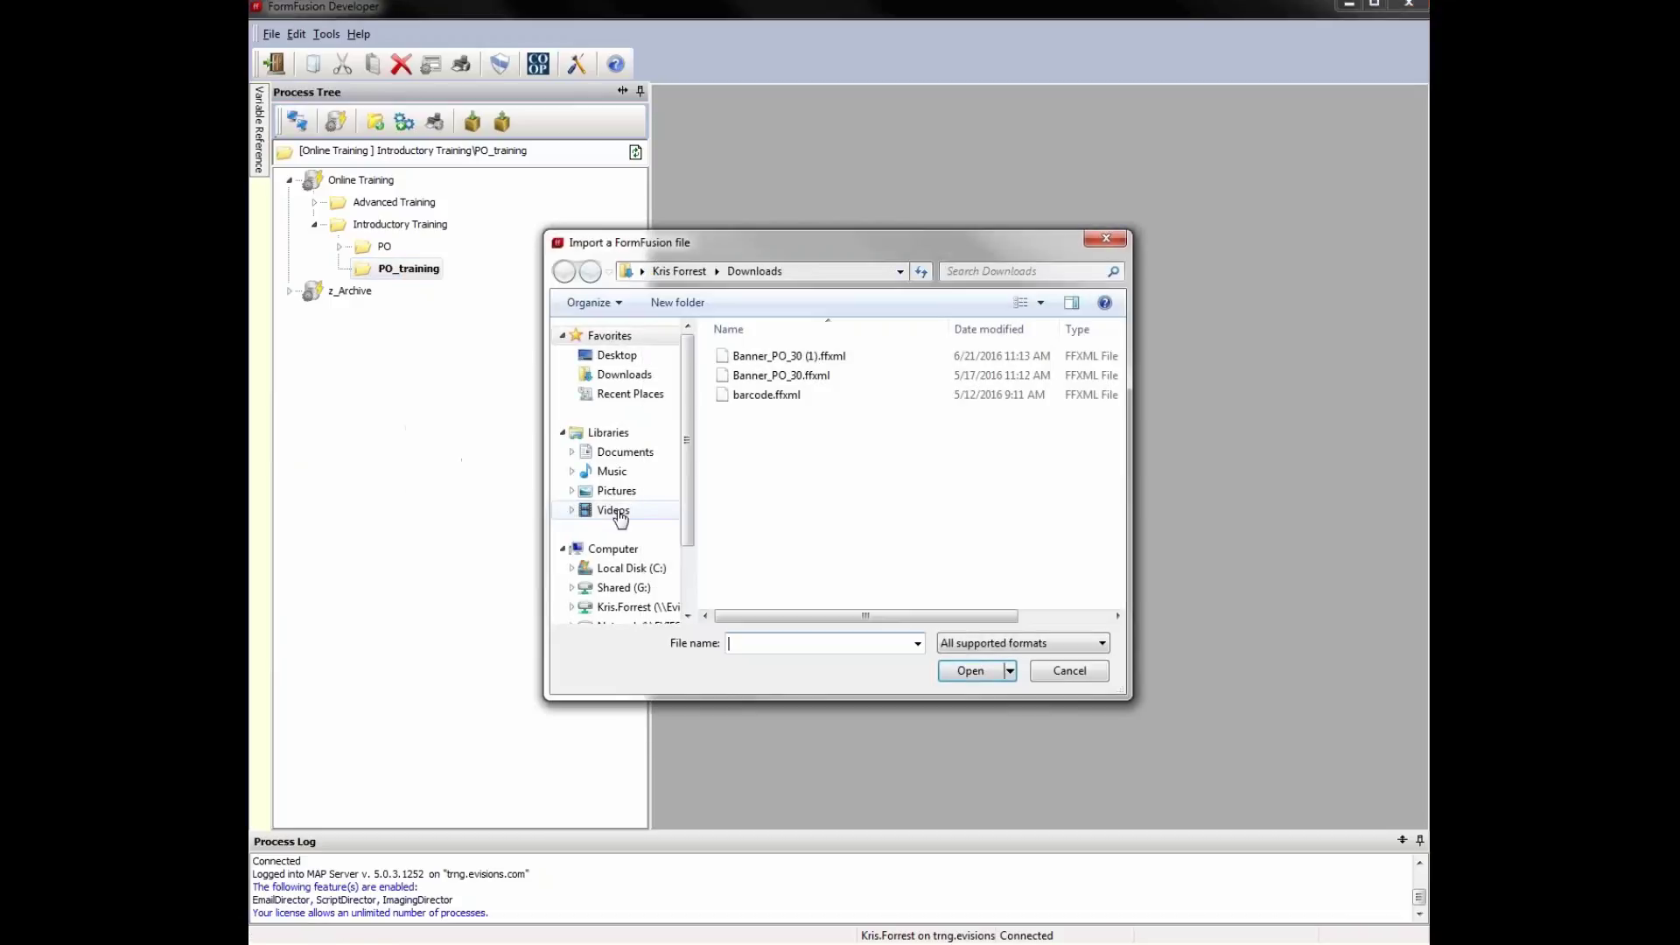
left_click(777, 376)
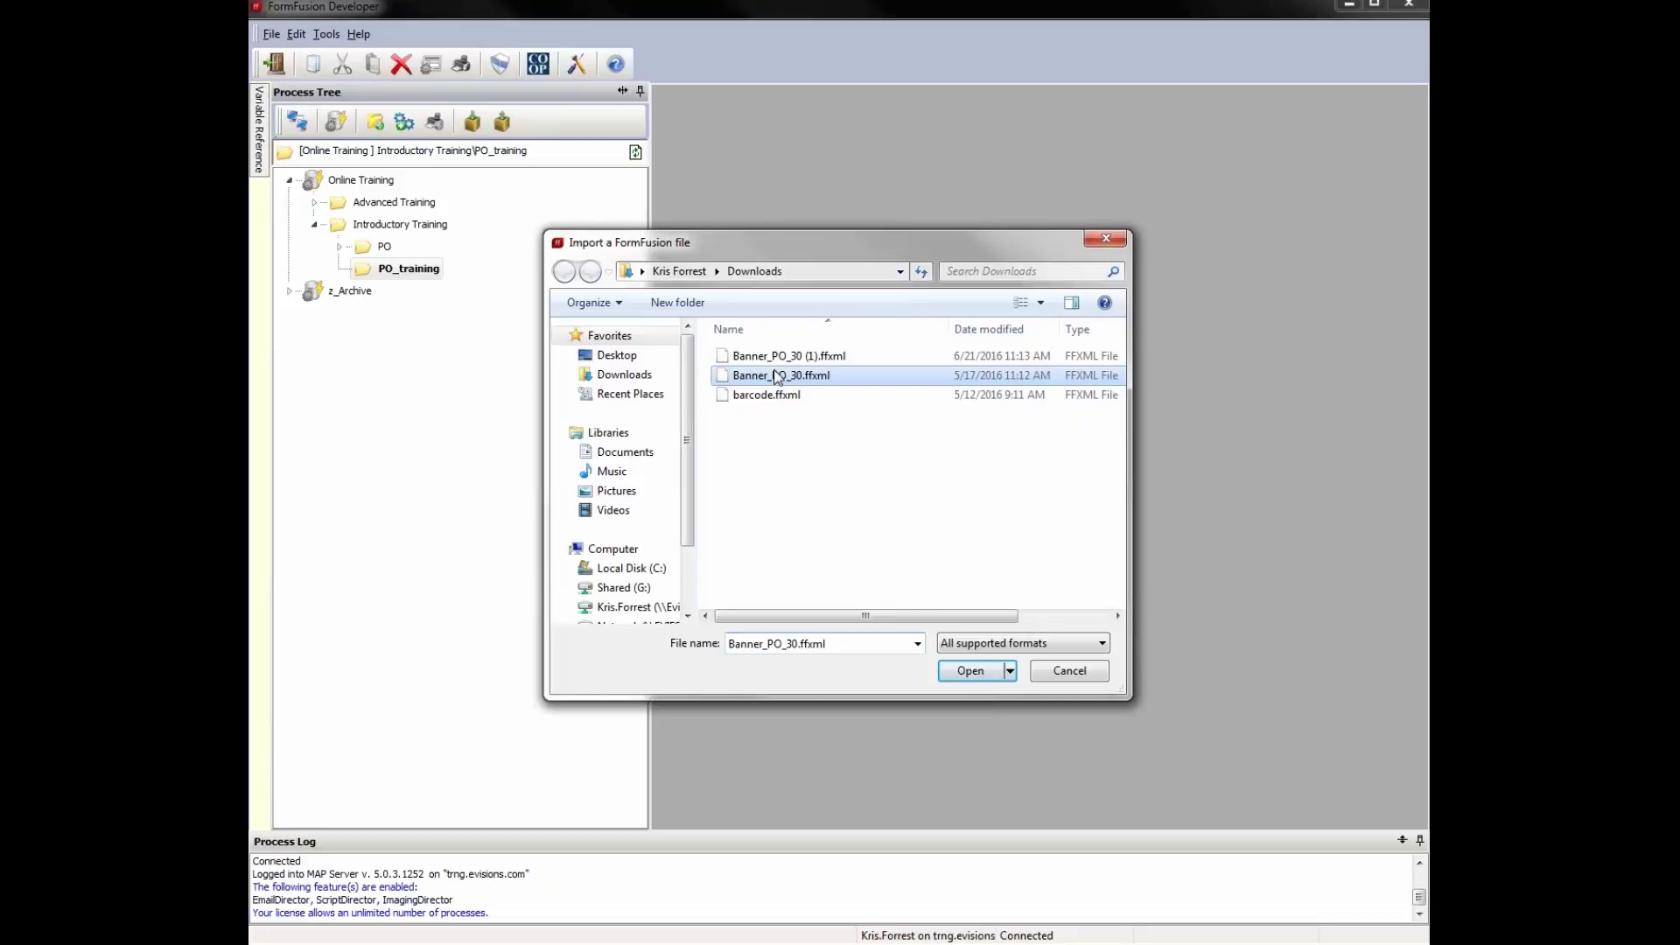
left_click(969, 672)
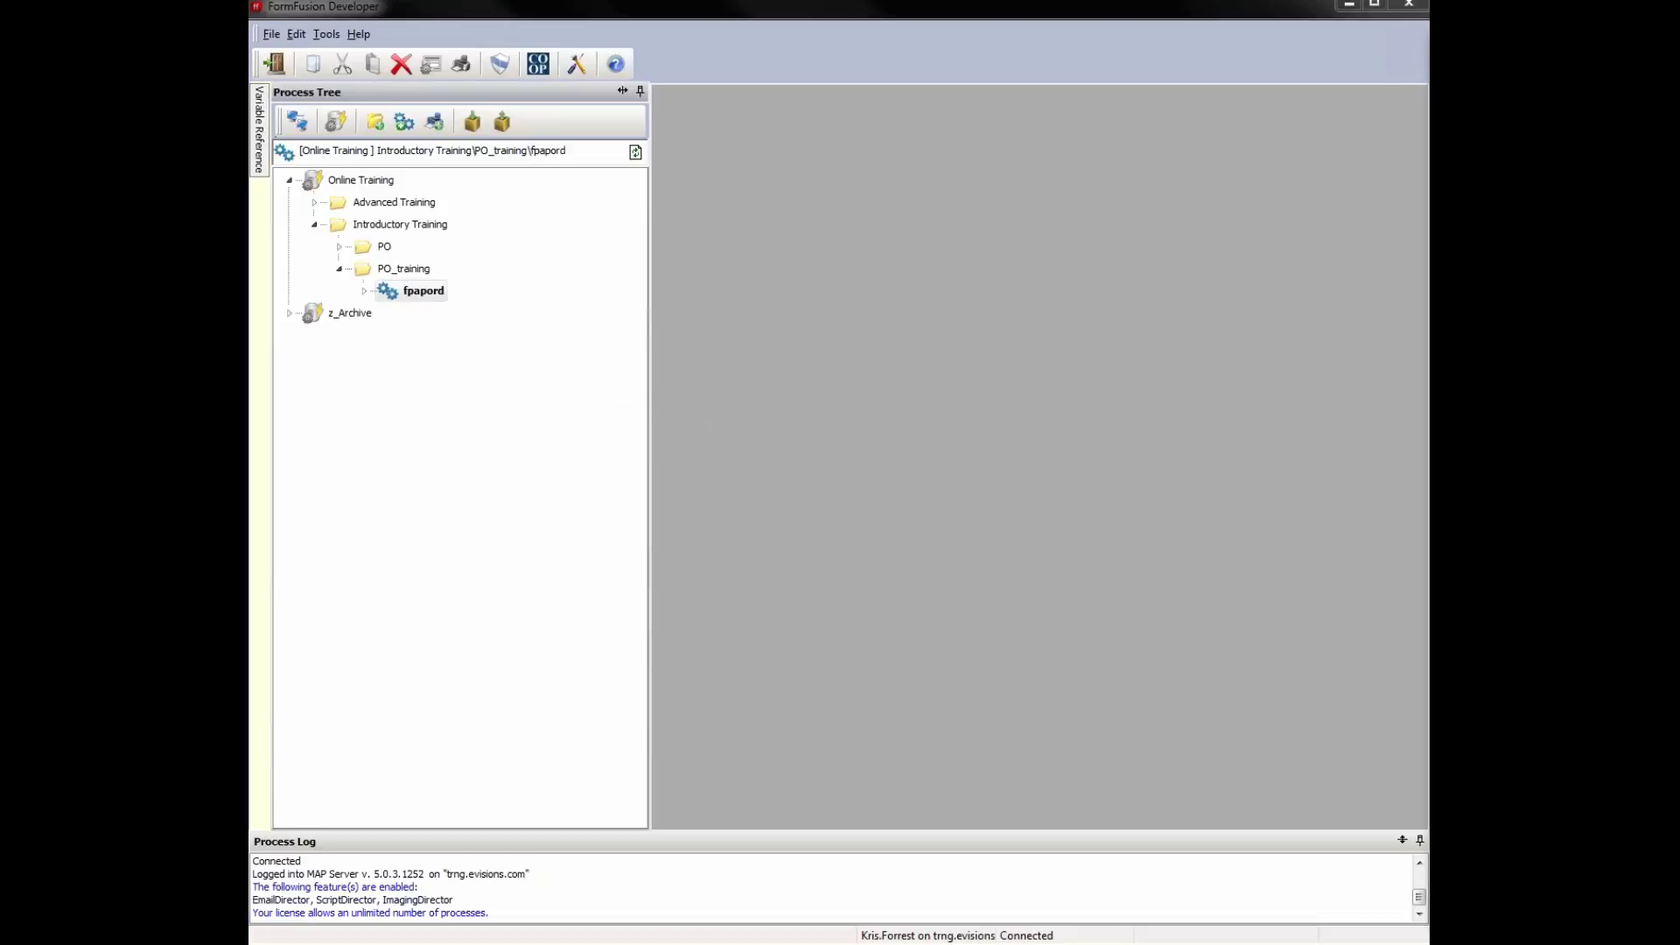
left_click(363, 292)
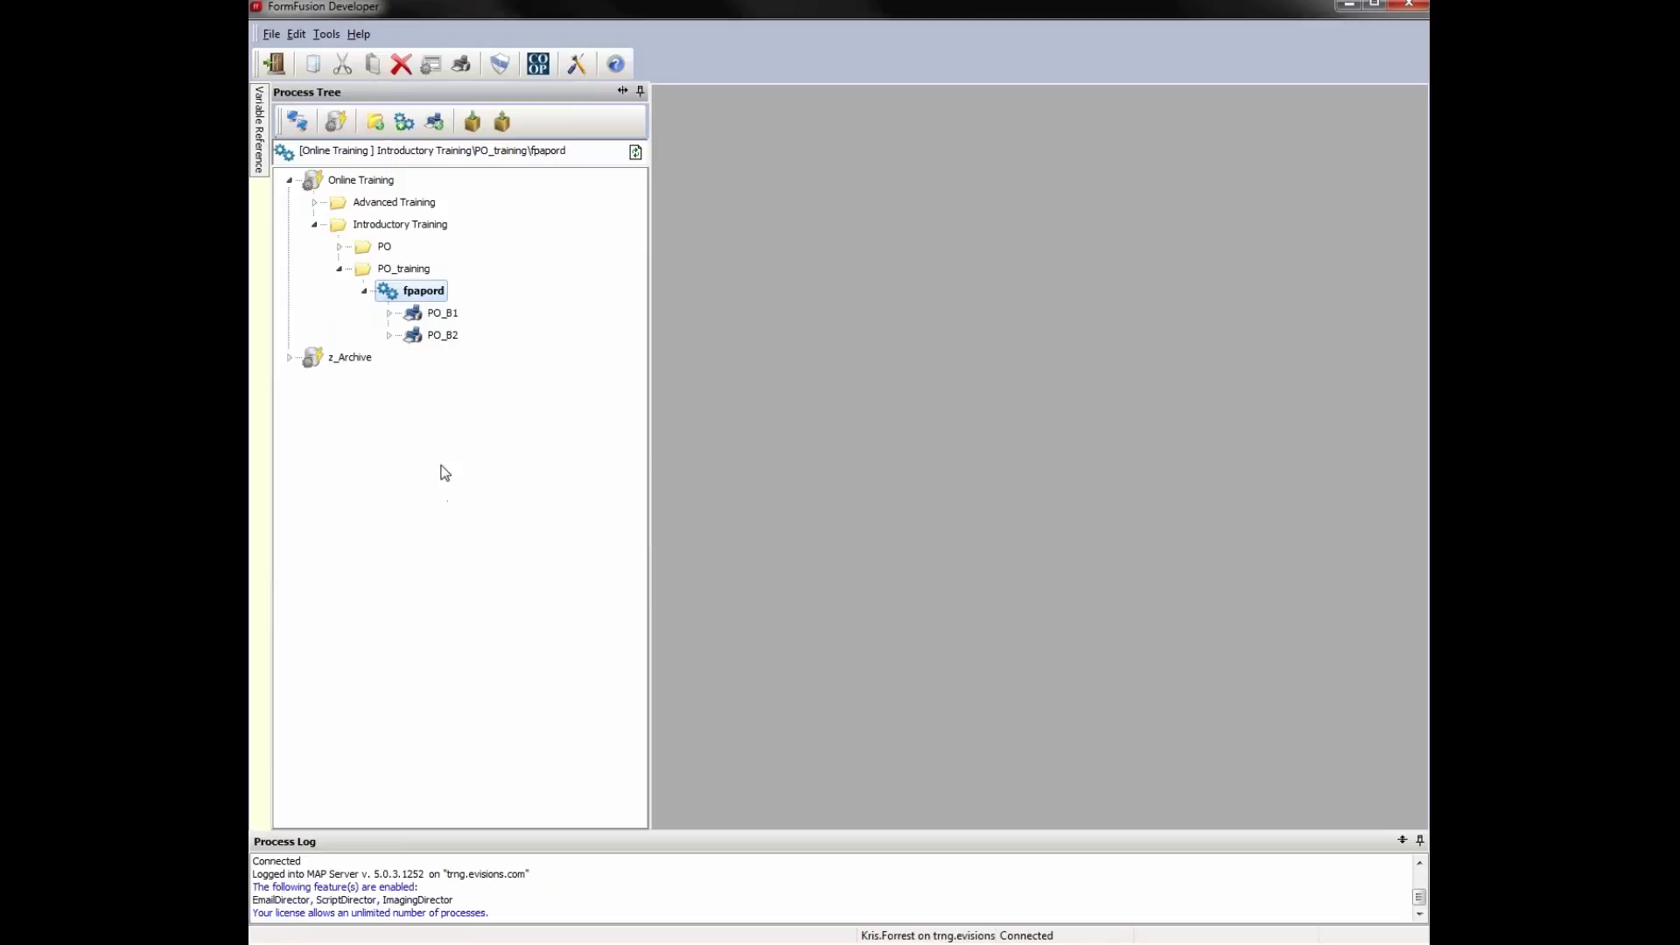
left_click(388, 335)
Open PO_B1's 0_PO Main form in the designer, then select PO_B2's 0_PO Main form
left_click(389, 313)
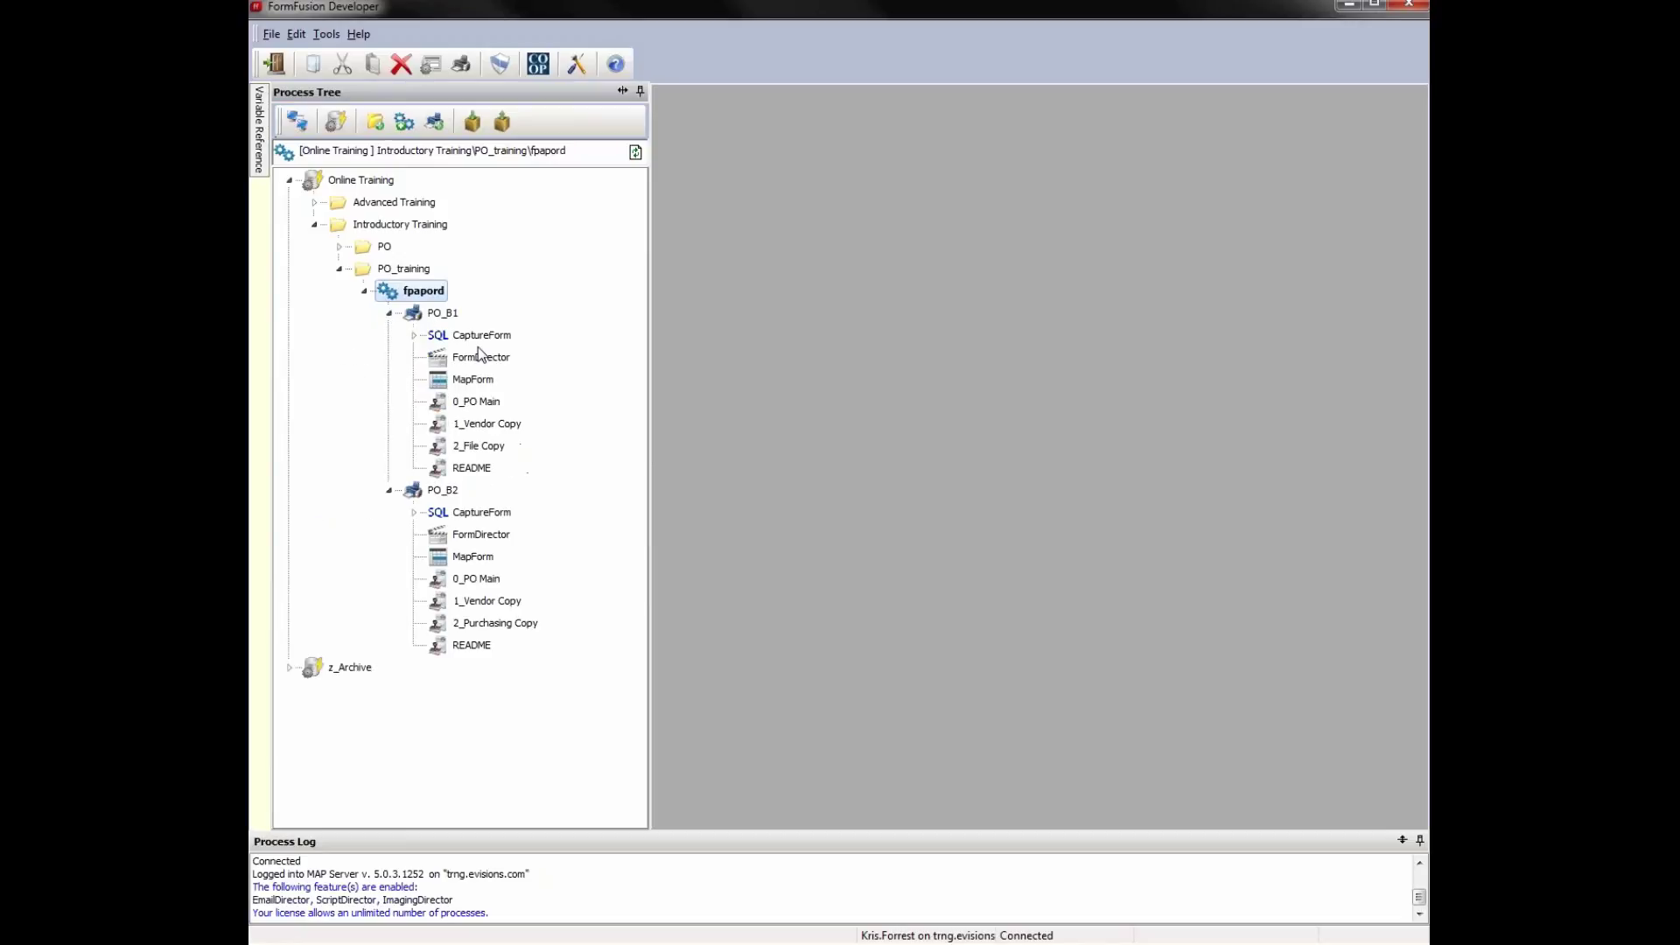
double_click(487, 400)
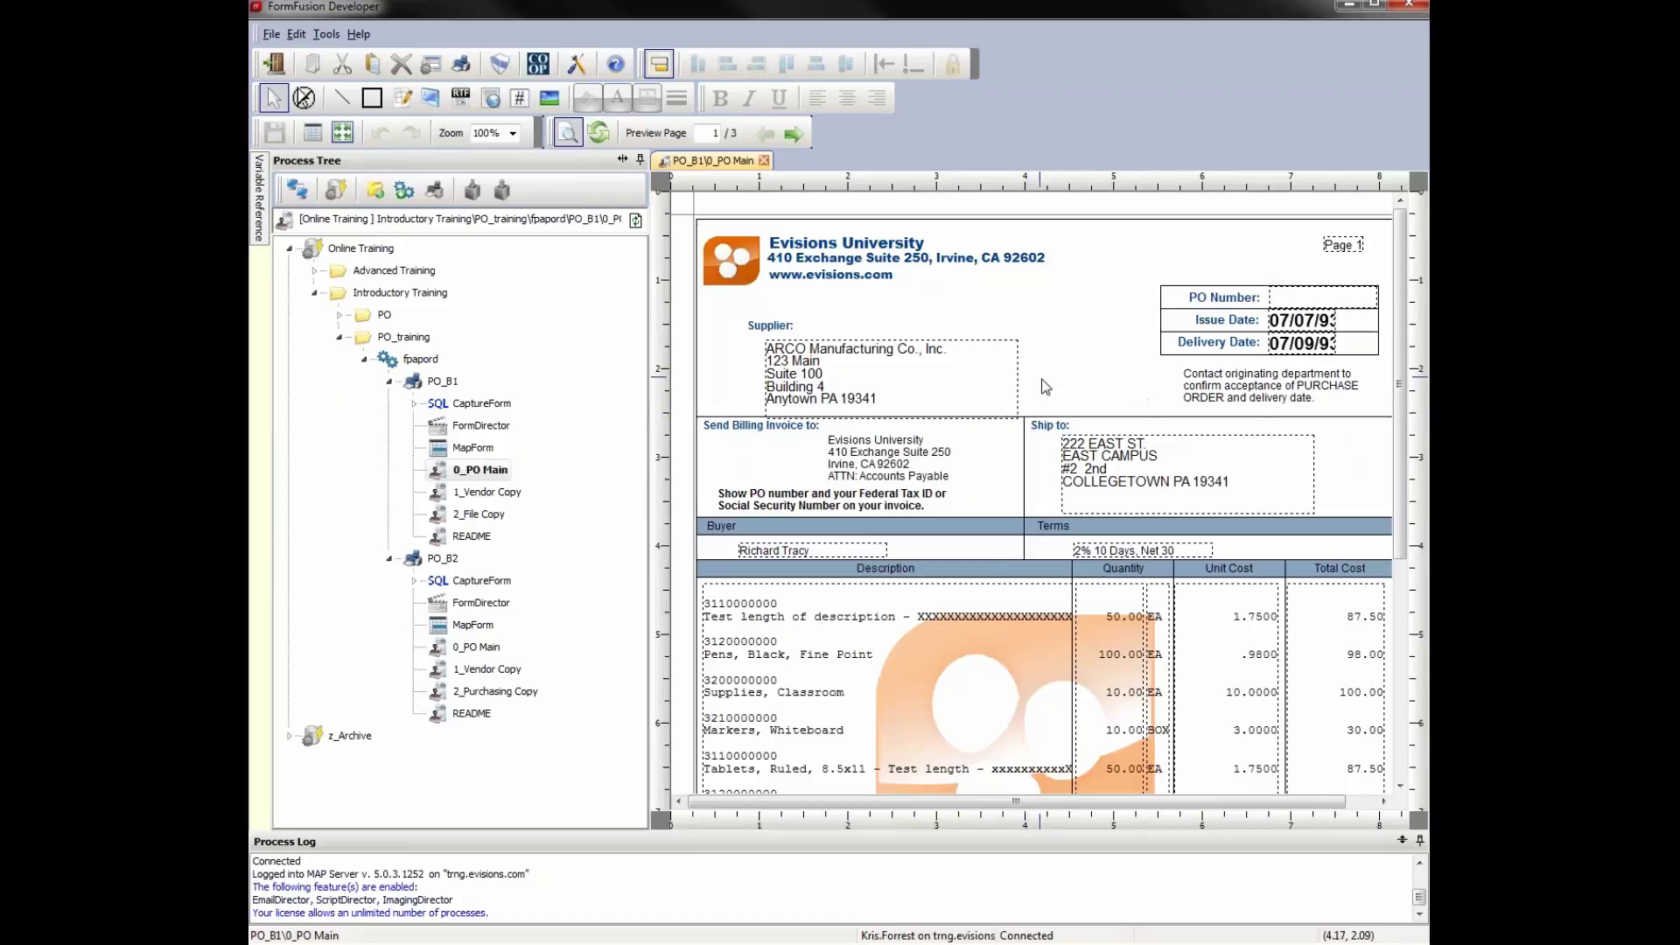
scroll(1041, 376, "down", 1)
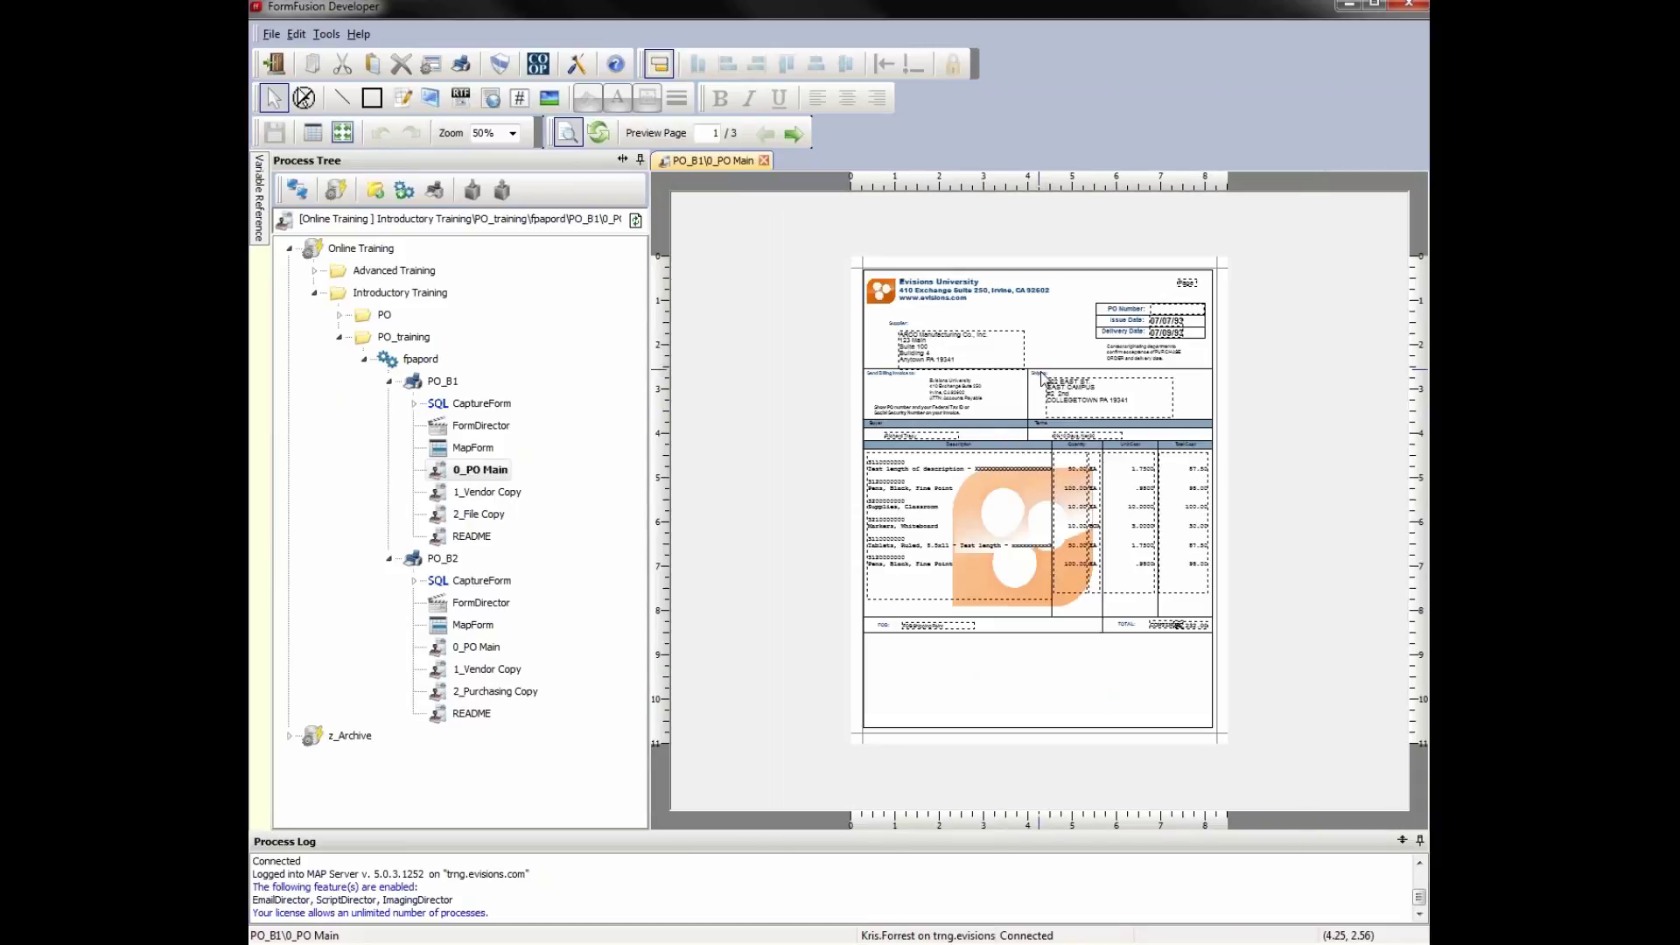
scroll(1041, 376, "up", 1)
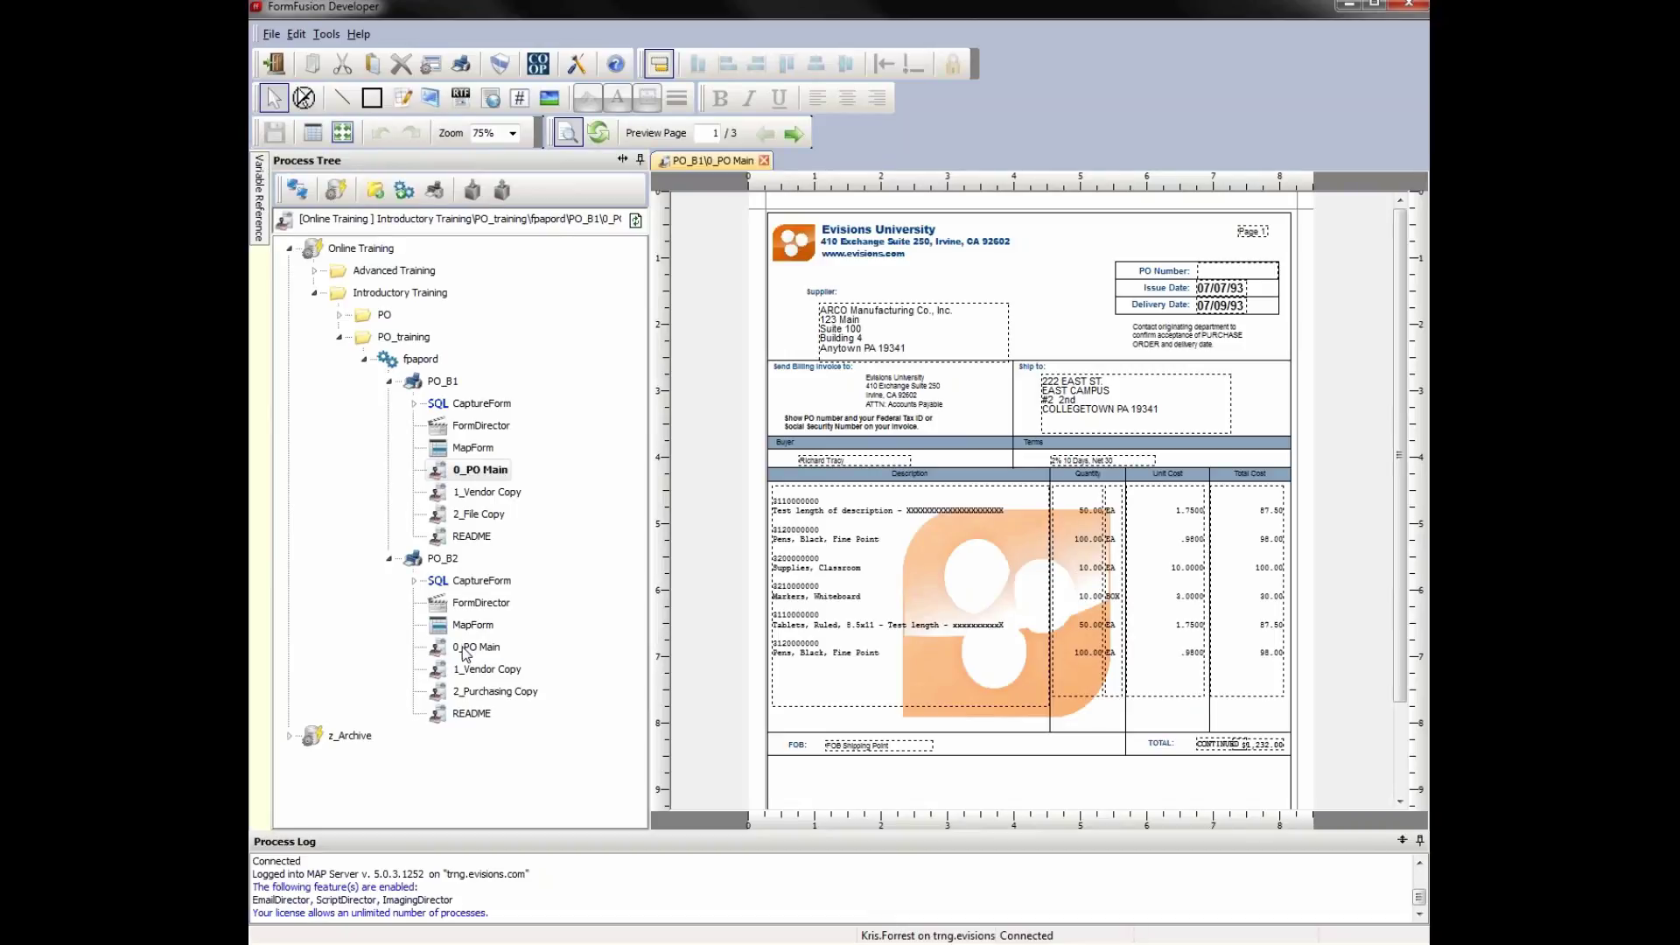
left_click(463, 649)
double_click(463, 650)
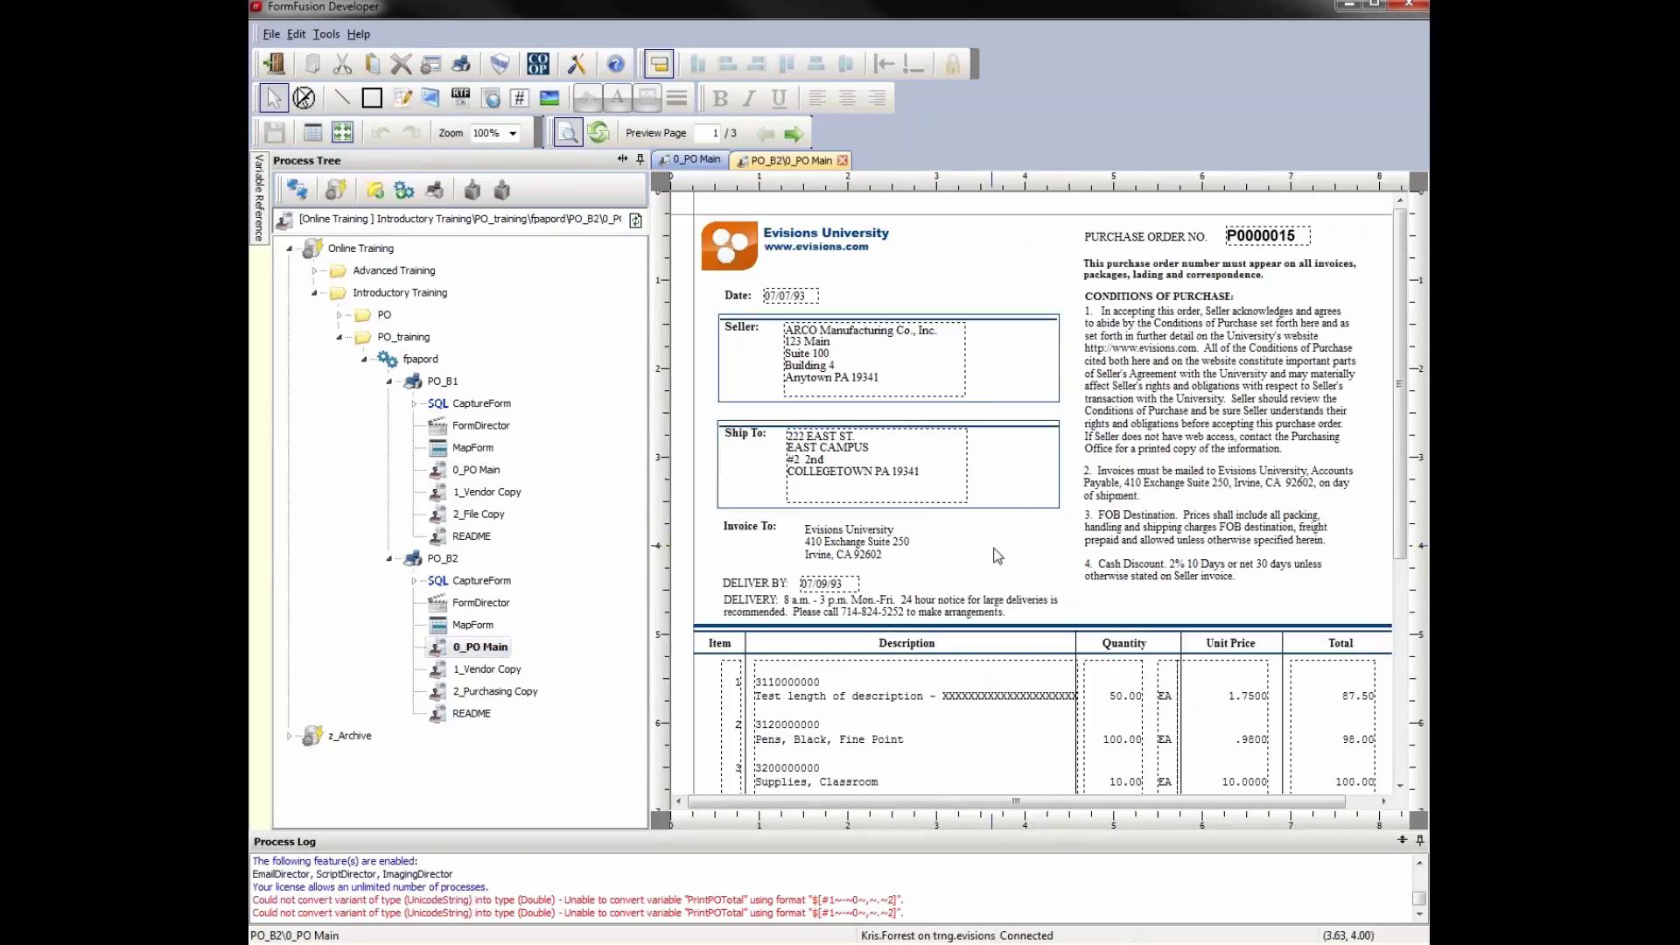
scroll(998, 555, "down", 1)
scroll(997, 556, "down", 3)
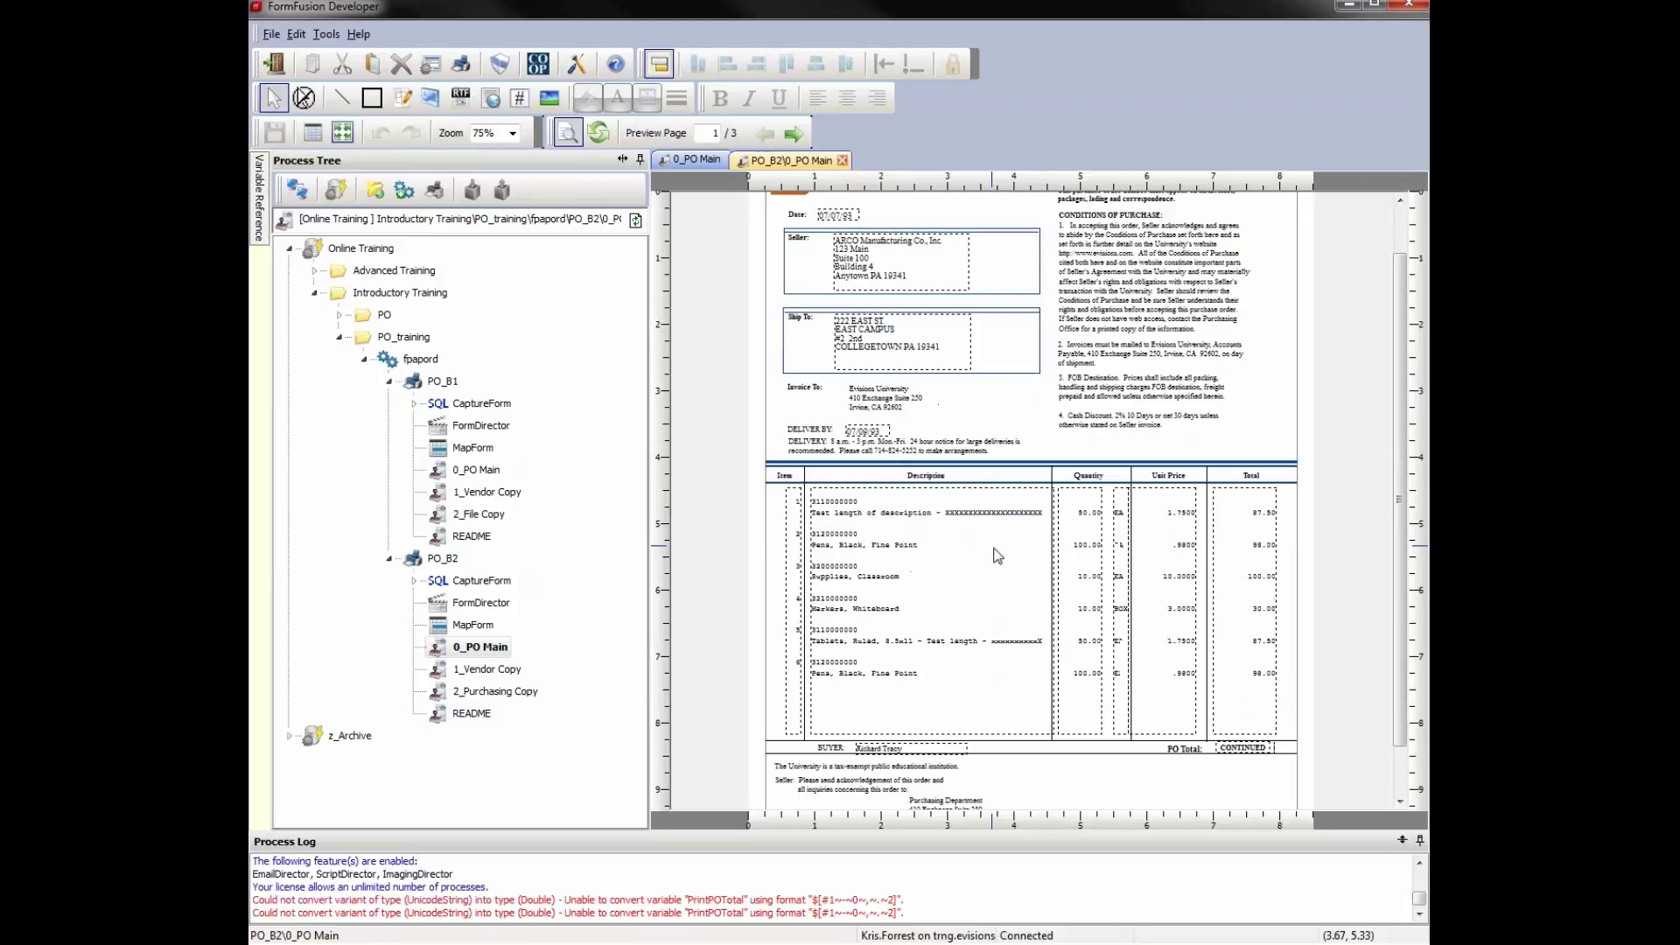
scroll(997, 556, "up", 3)
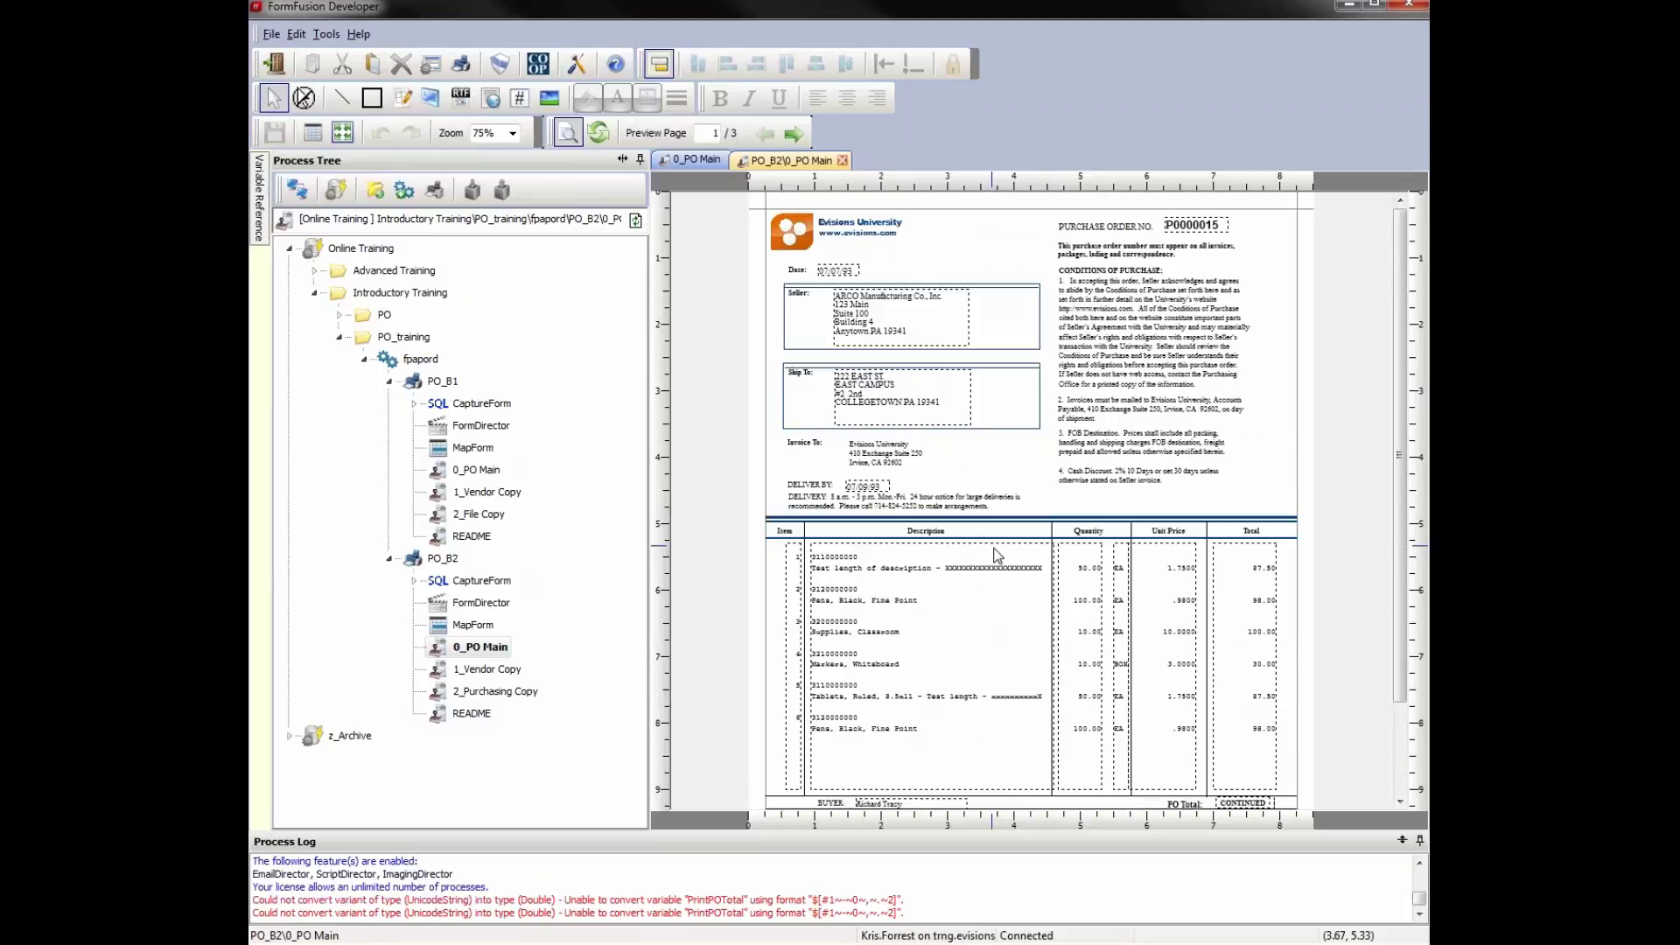
left_click(698, 160)
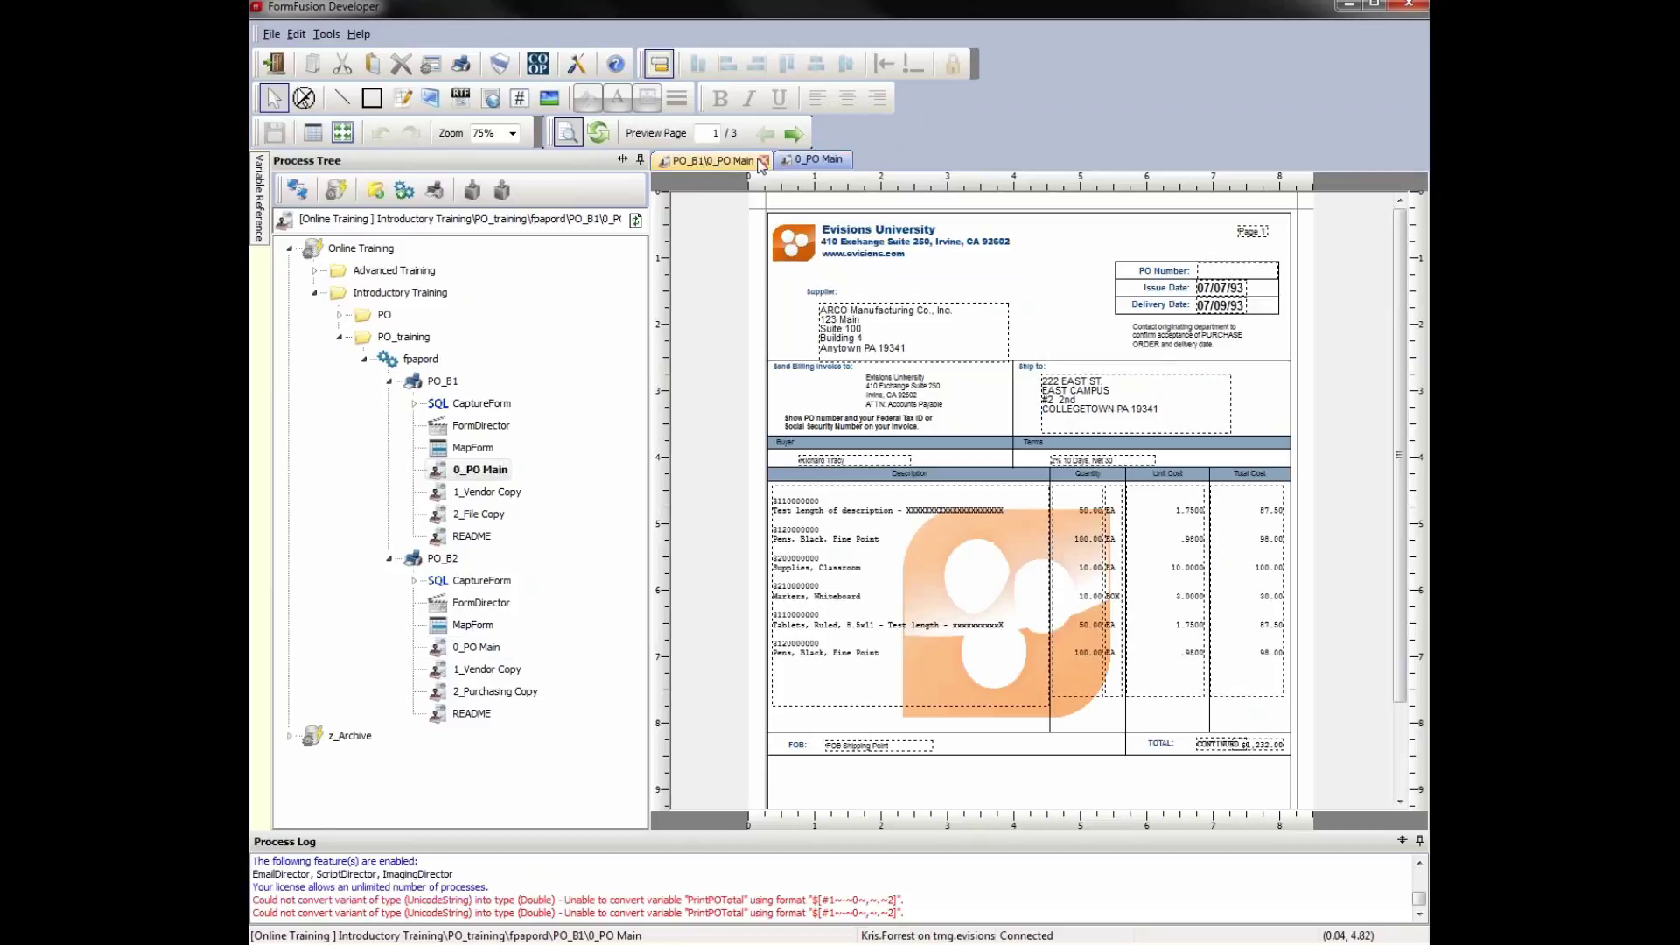
left_click(809, 161)
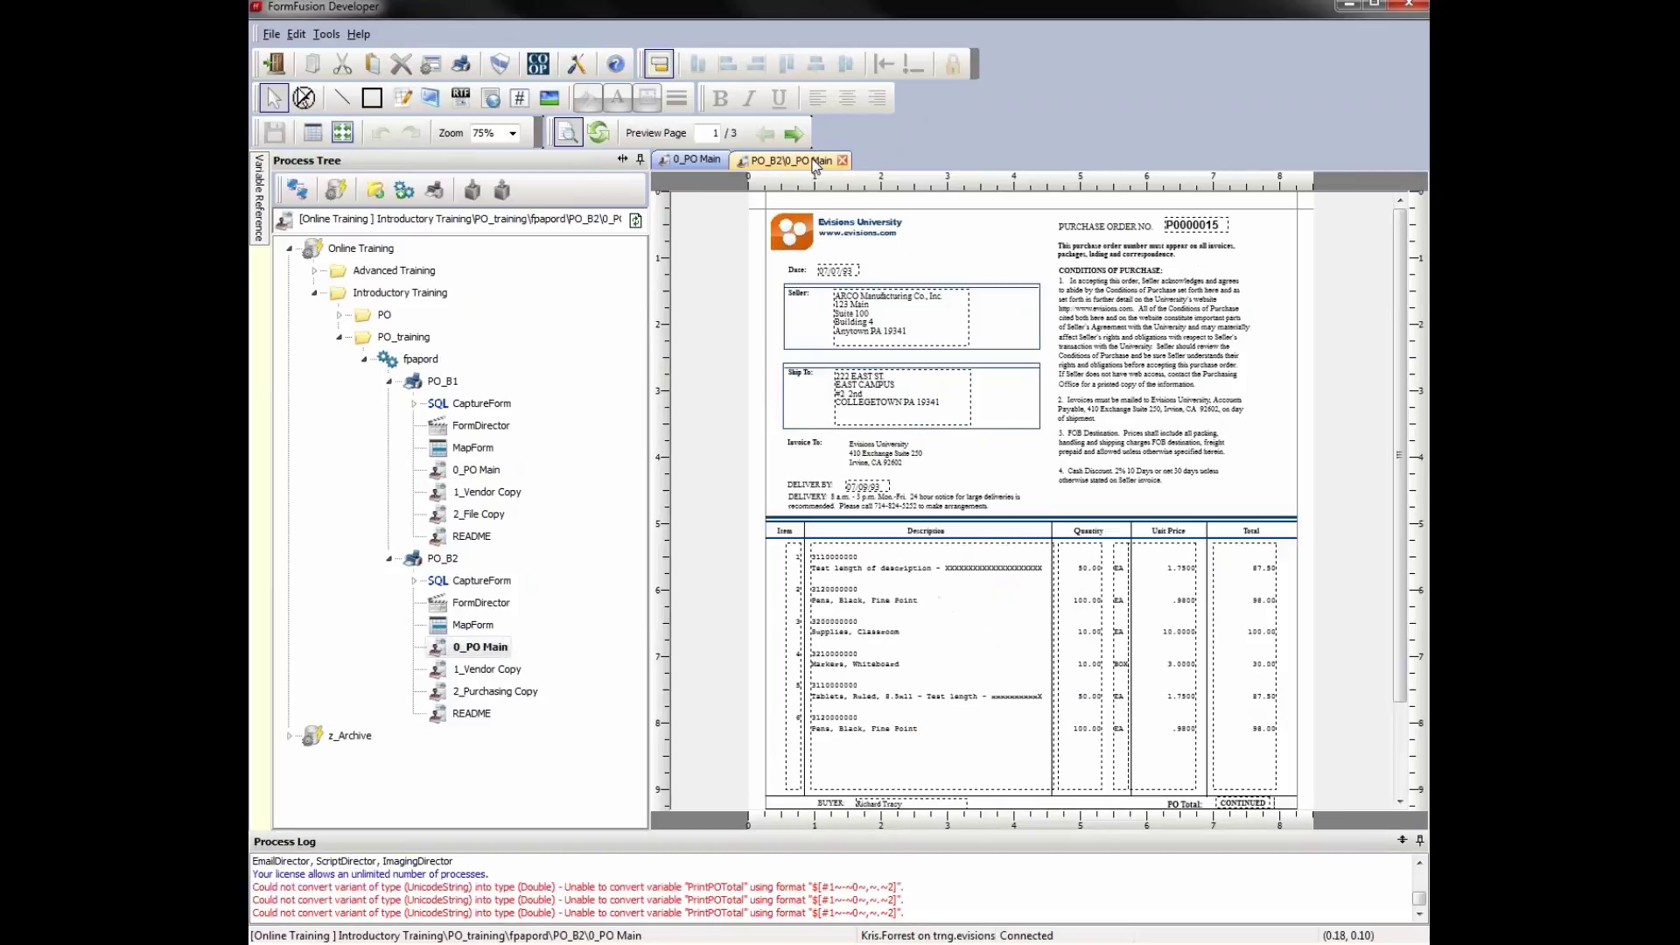
left_click(703, 161)
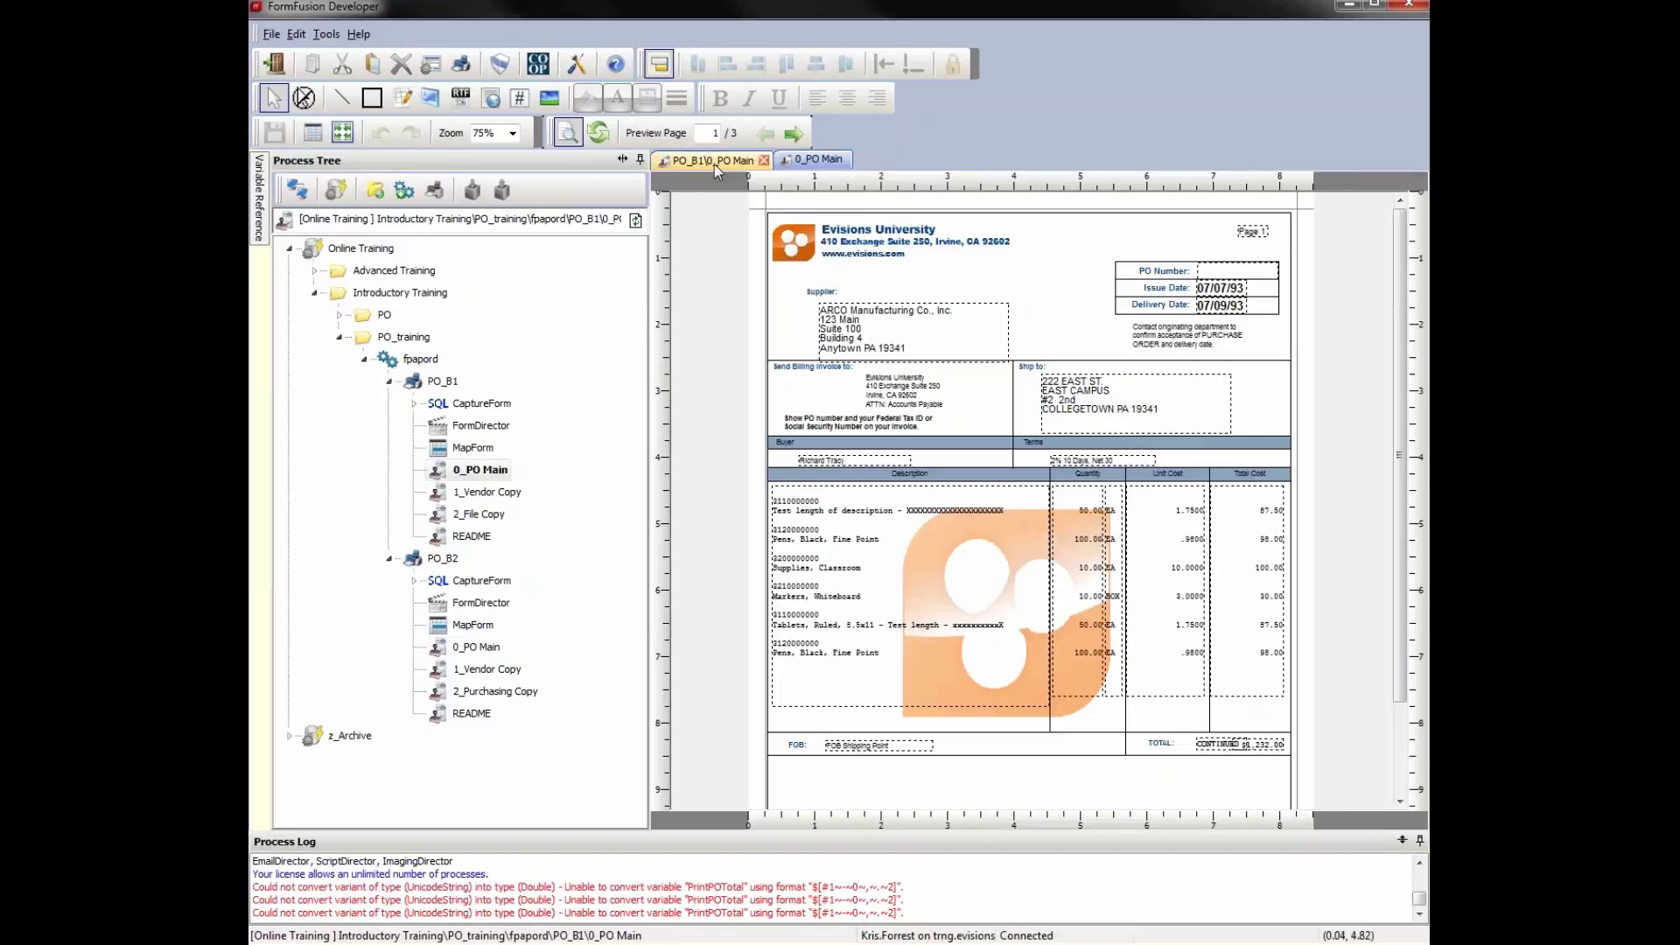
left_click(801, 164)
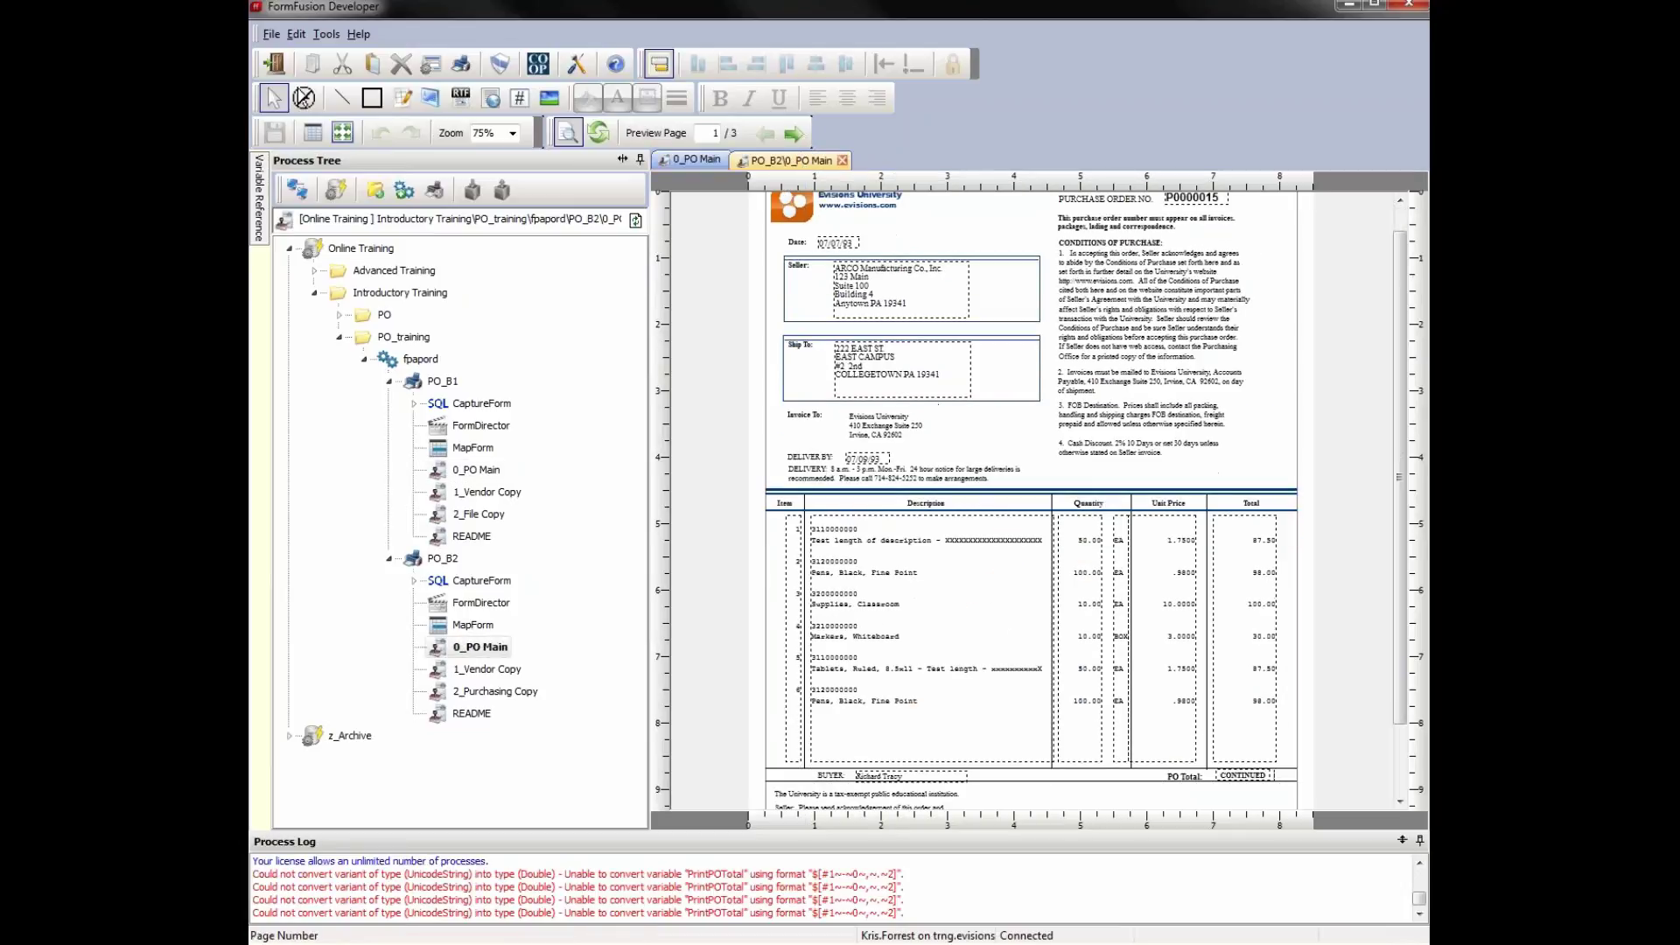
left_click(696, 160)
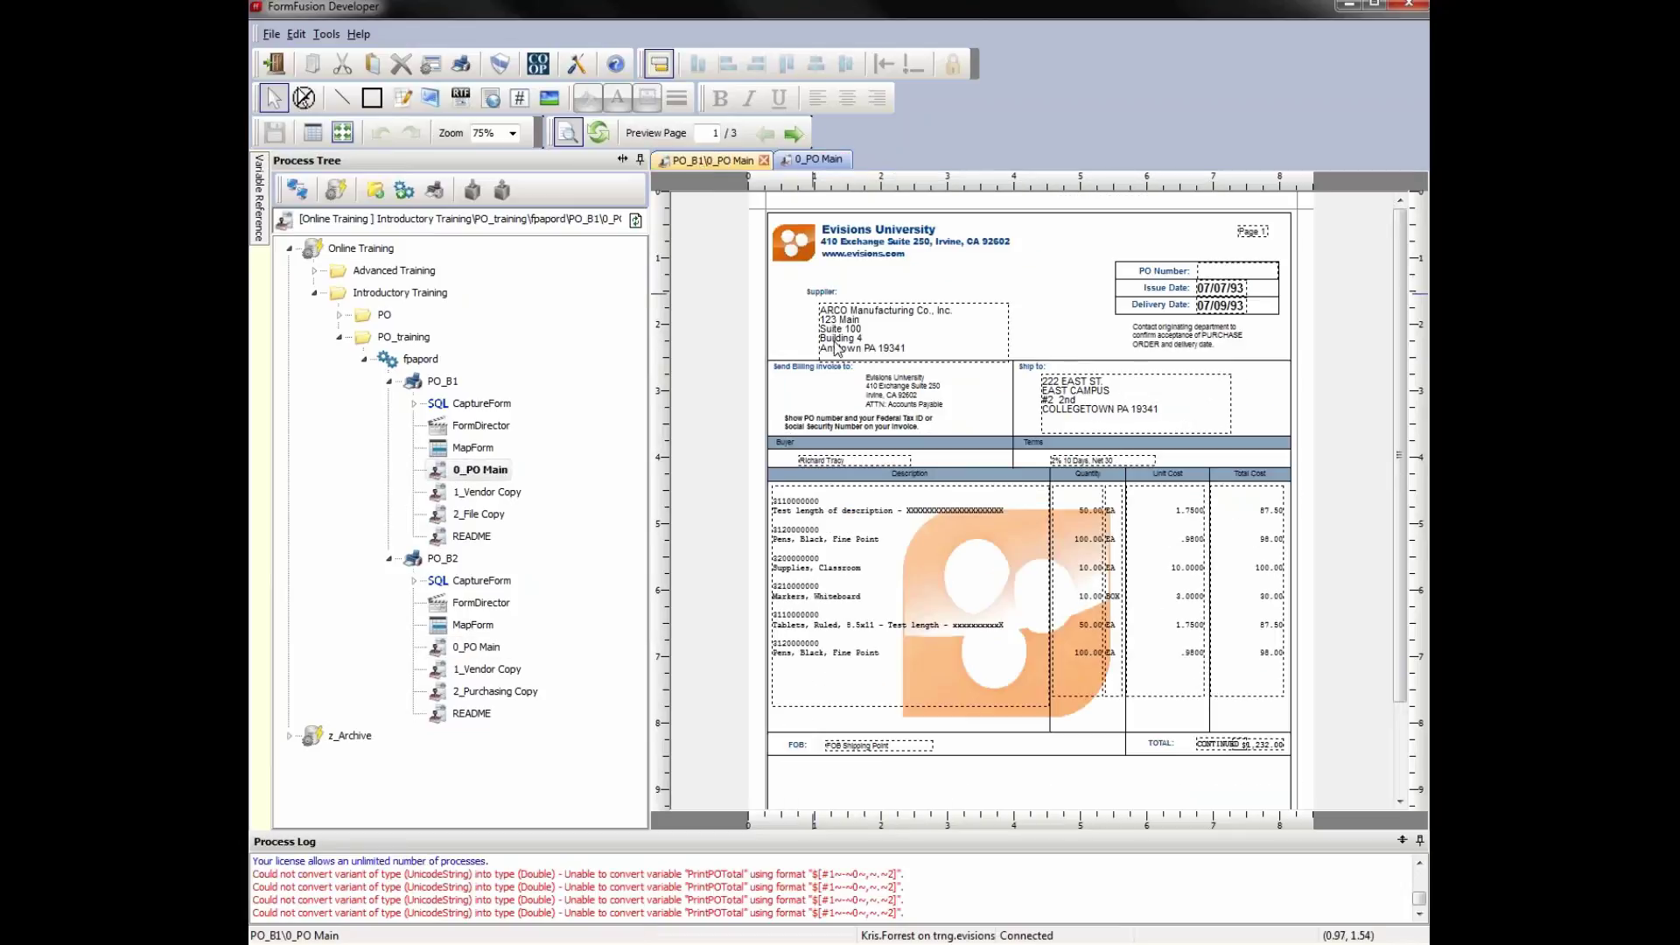
left_click(812, 162)
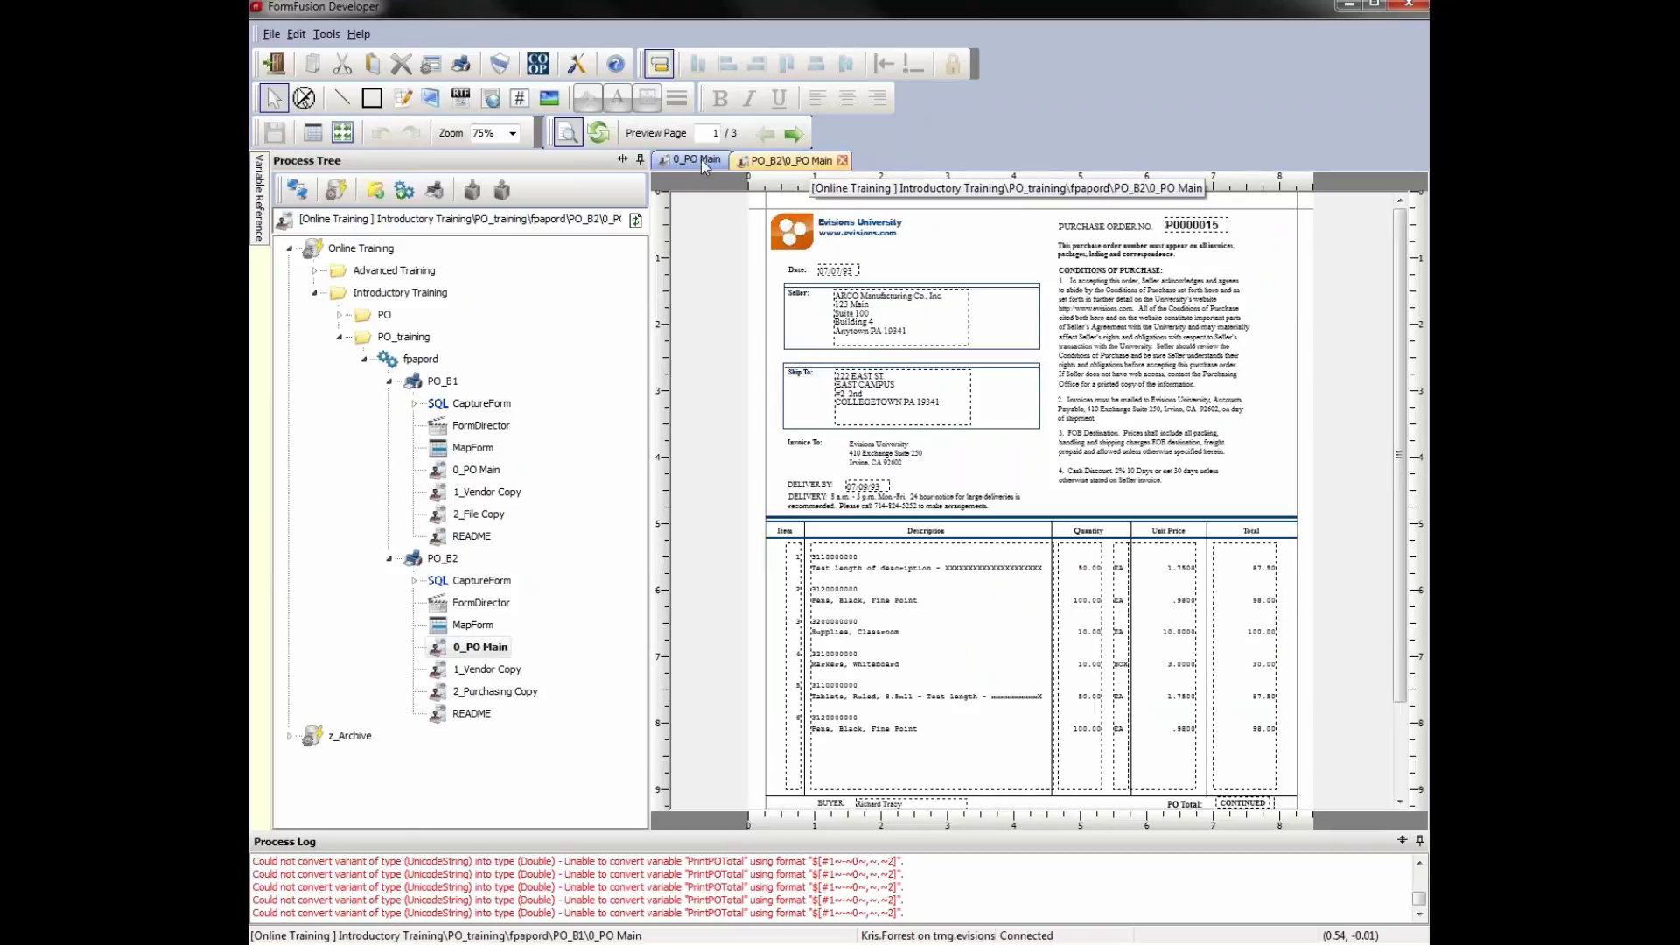
left_click(693, 164)
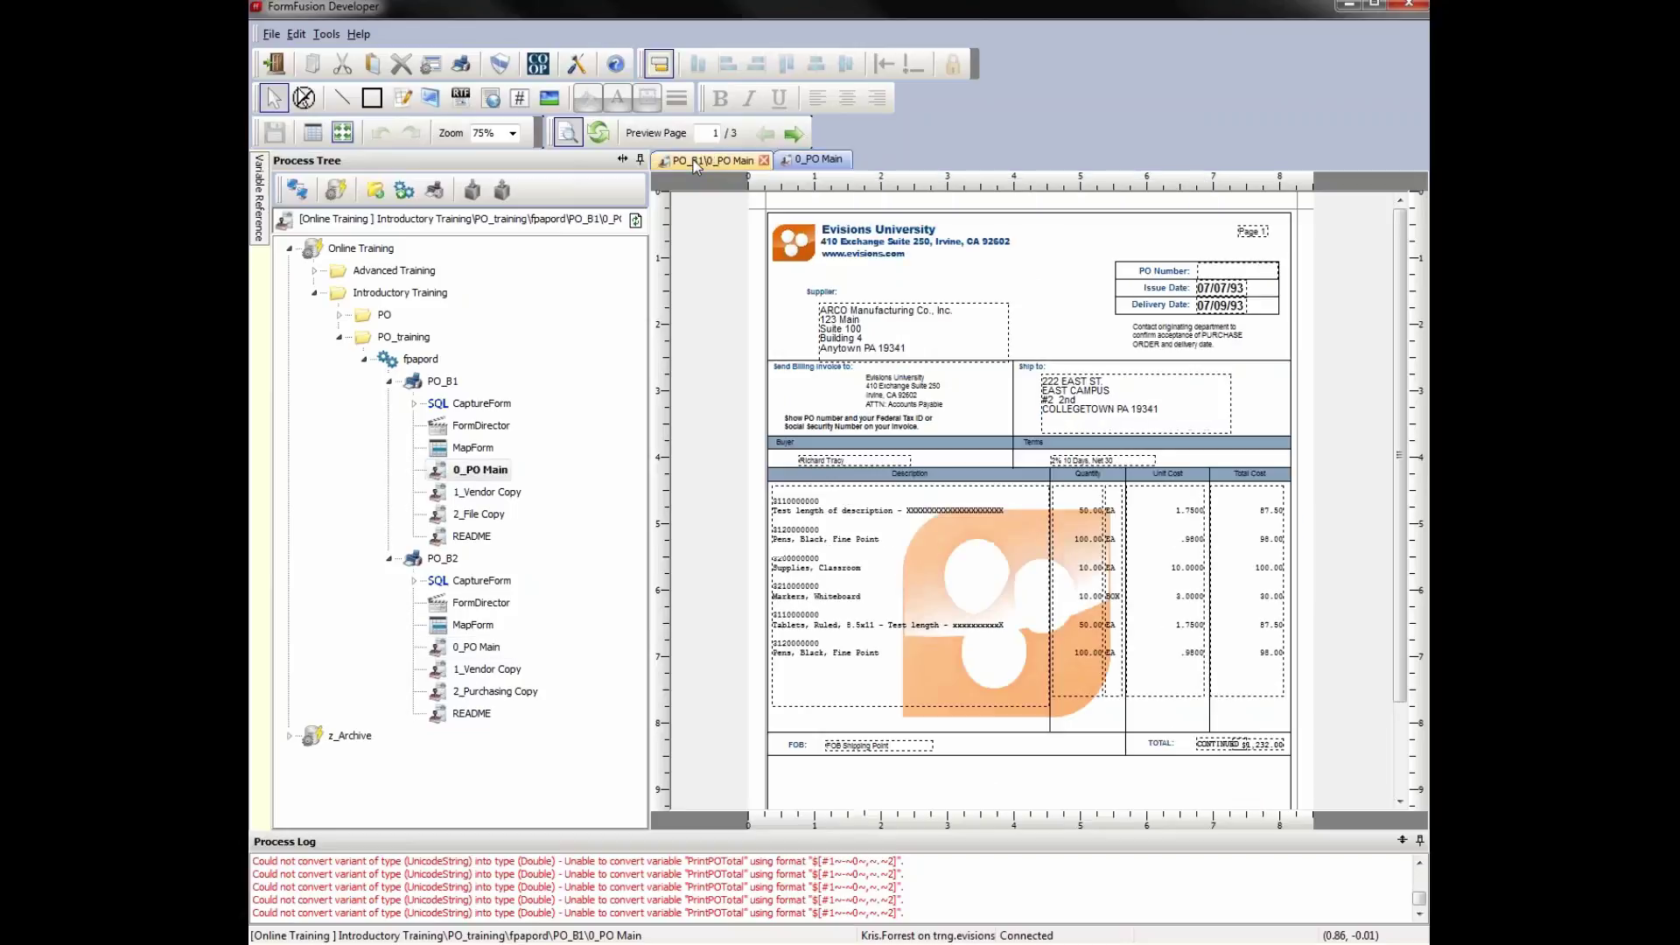
left_click(824, 162)
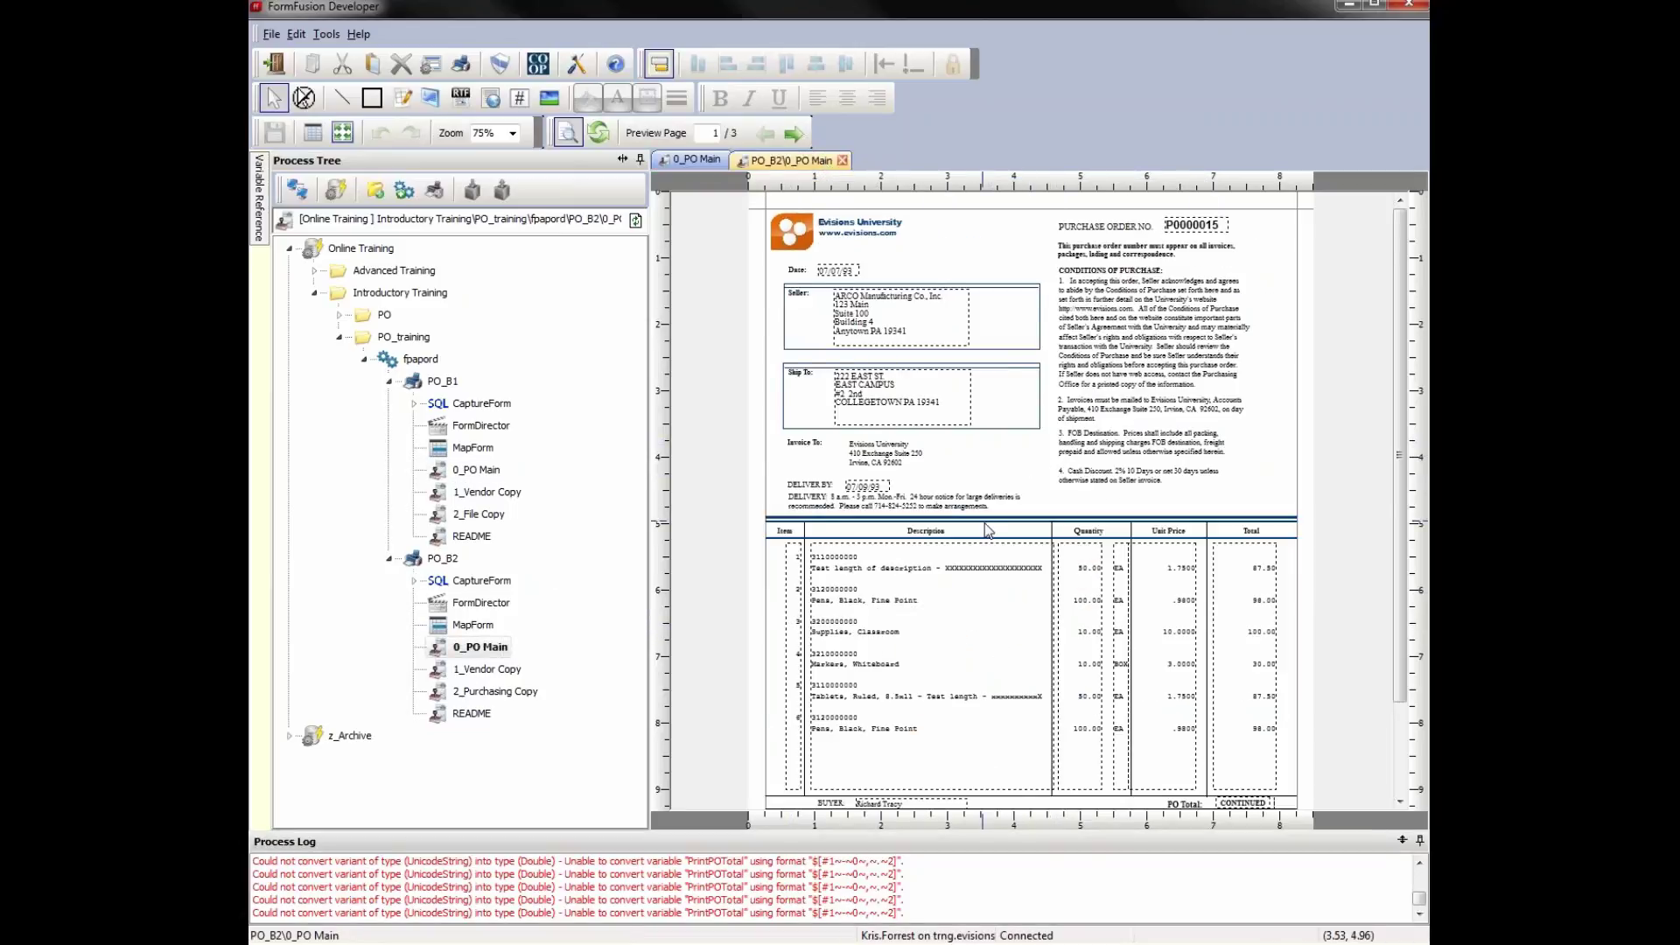
scroll(988, 531, "down", 3)
scroll(1088, 383, "up", 2)
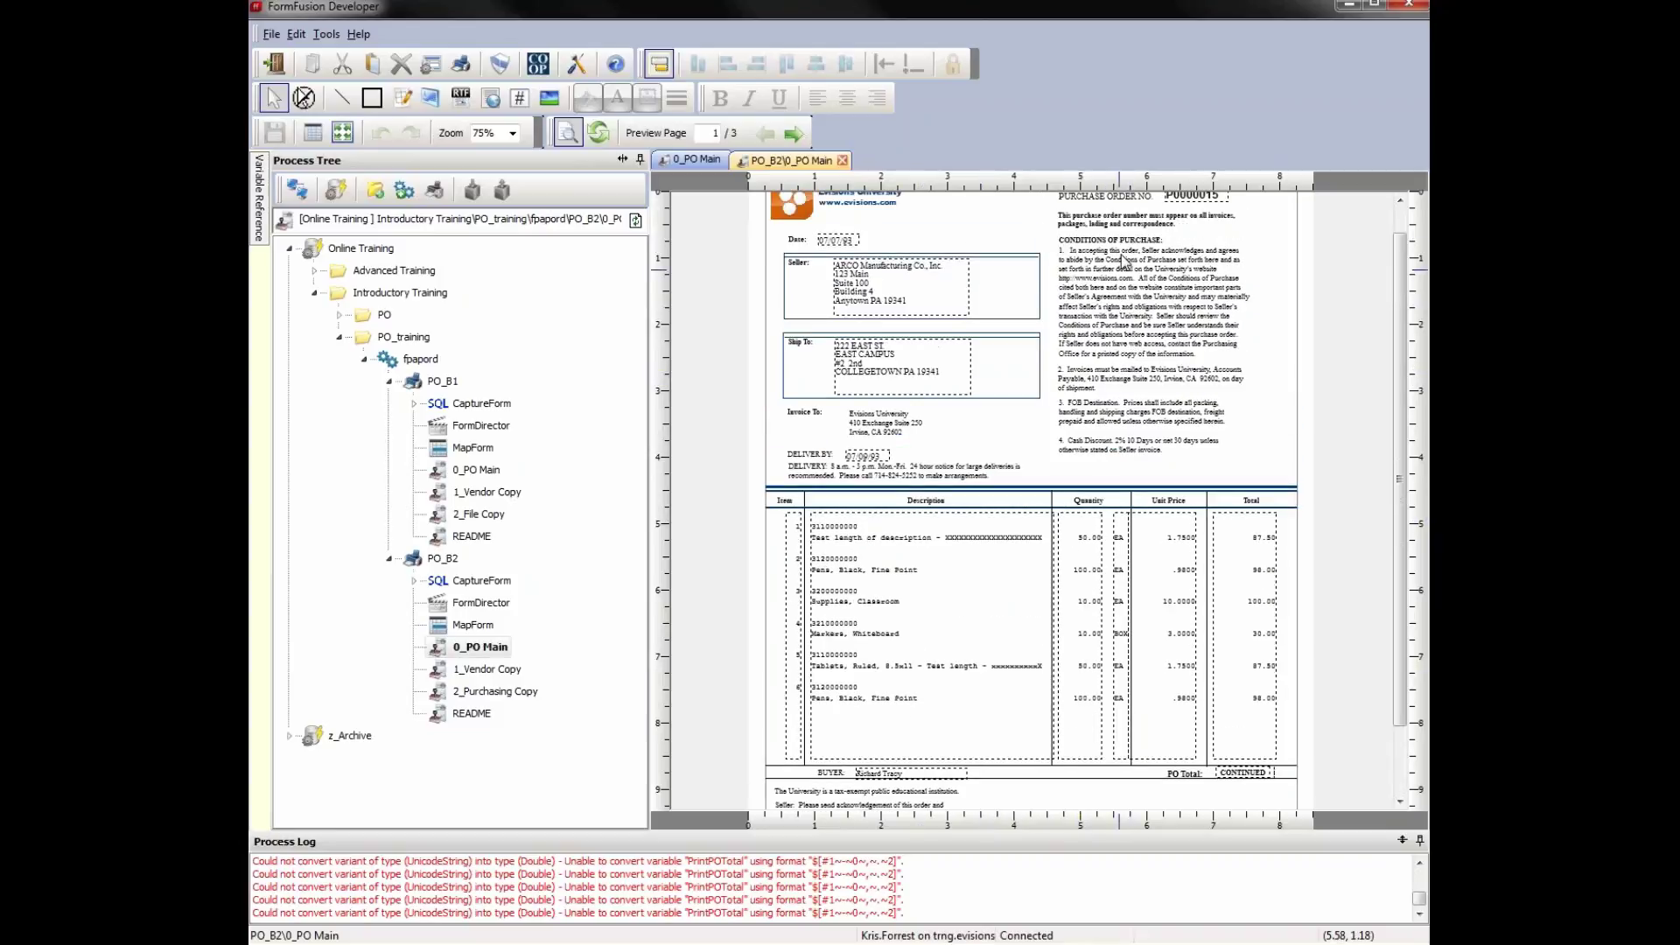
scroll(1133, 299, "down", 2)
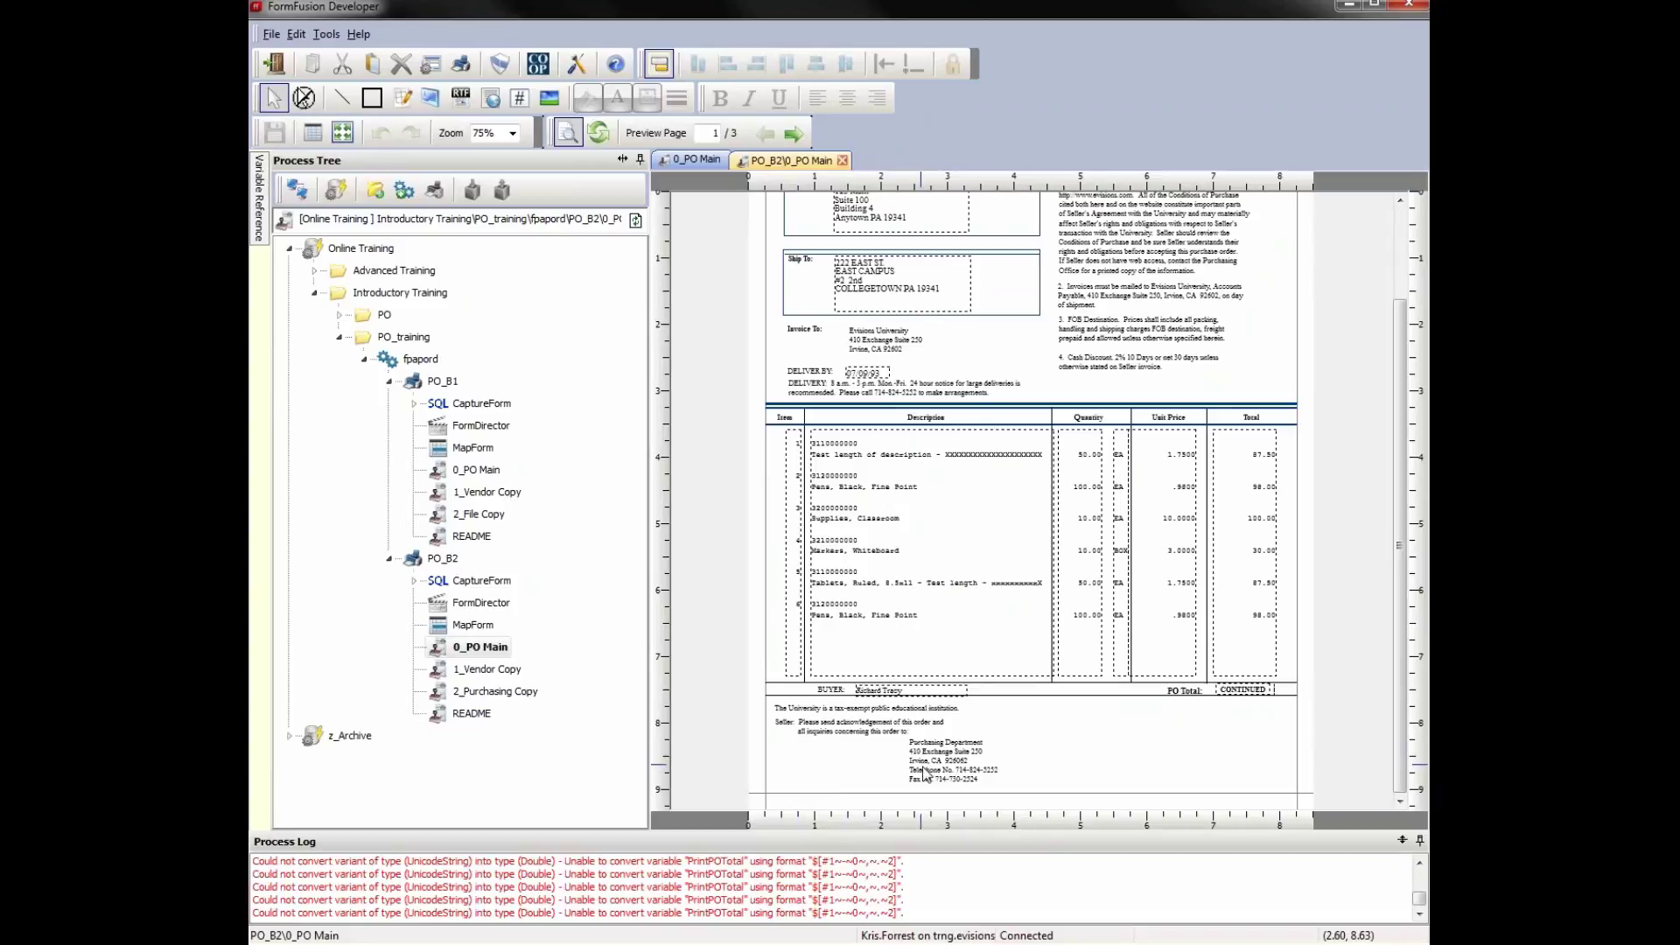
left_click(695, 165)
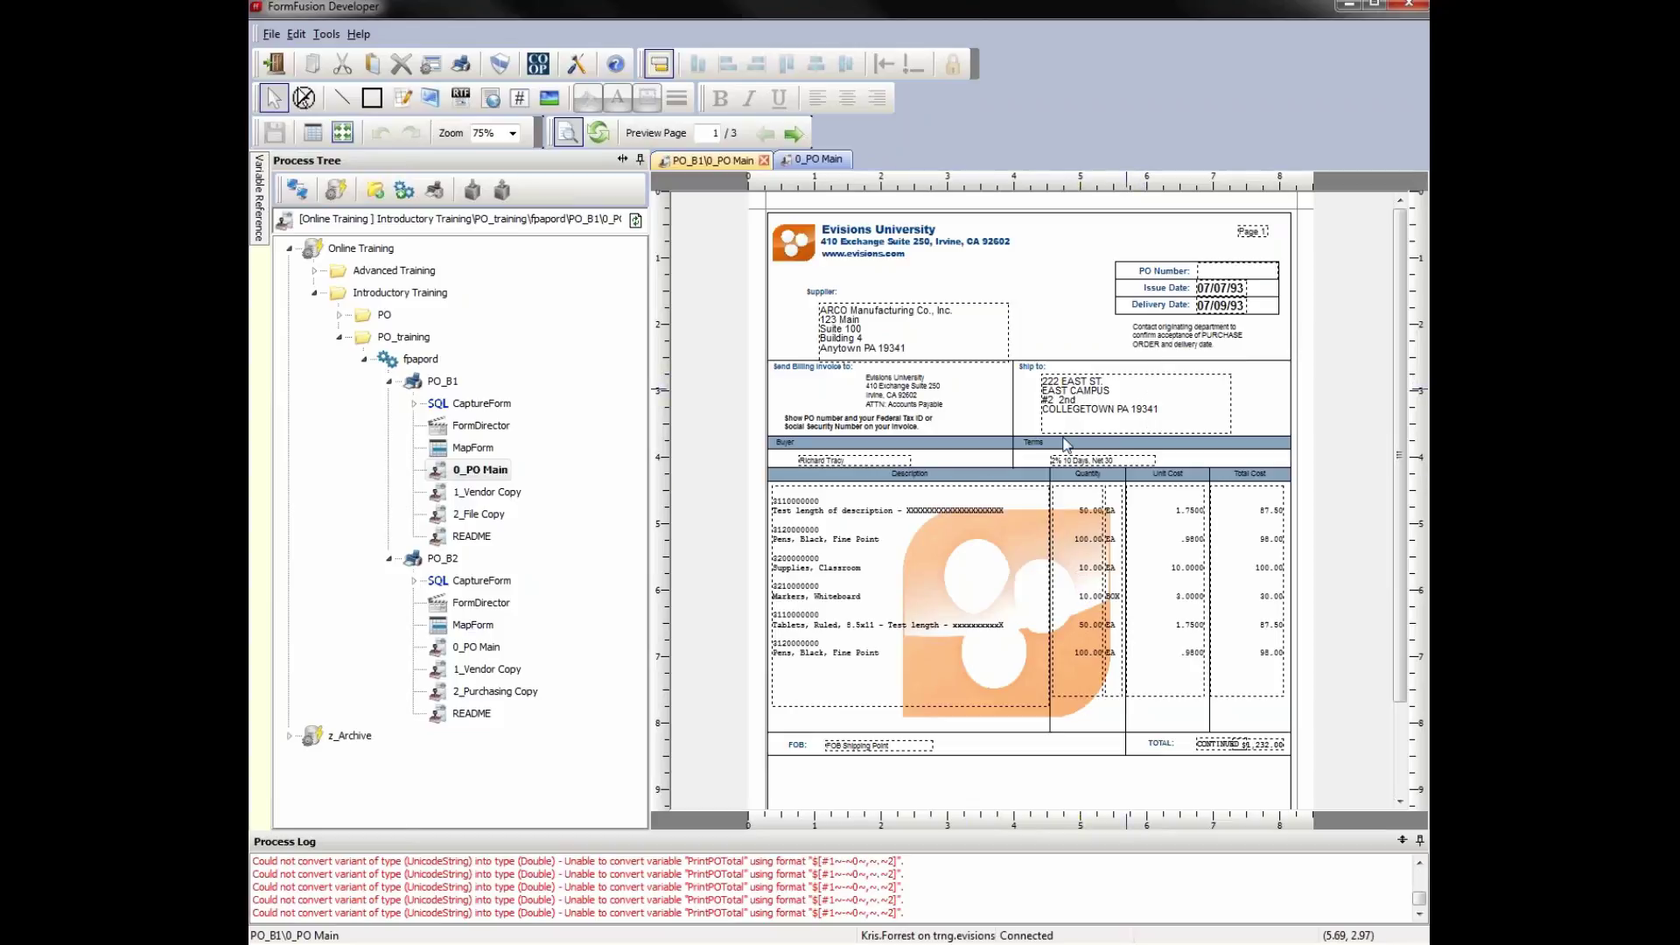
scroll(991, 487, "down", 3)
scroll(990, 487, "down", 1)
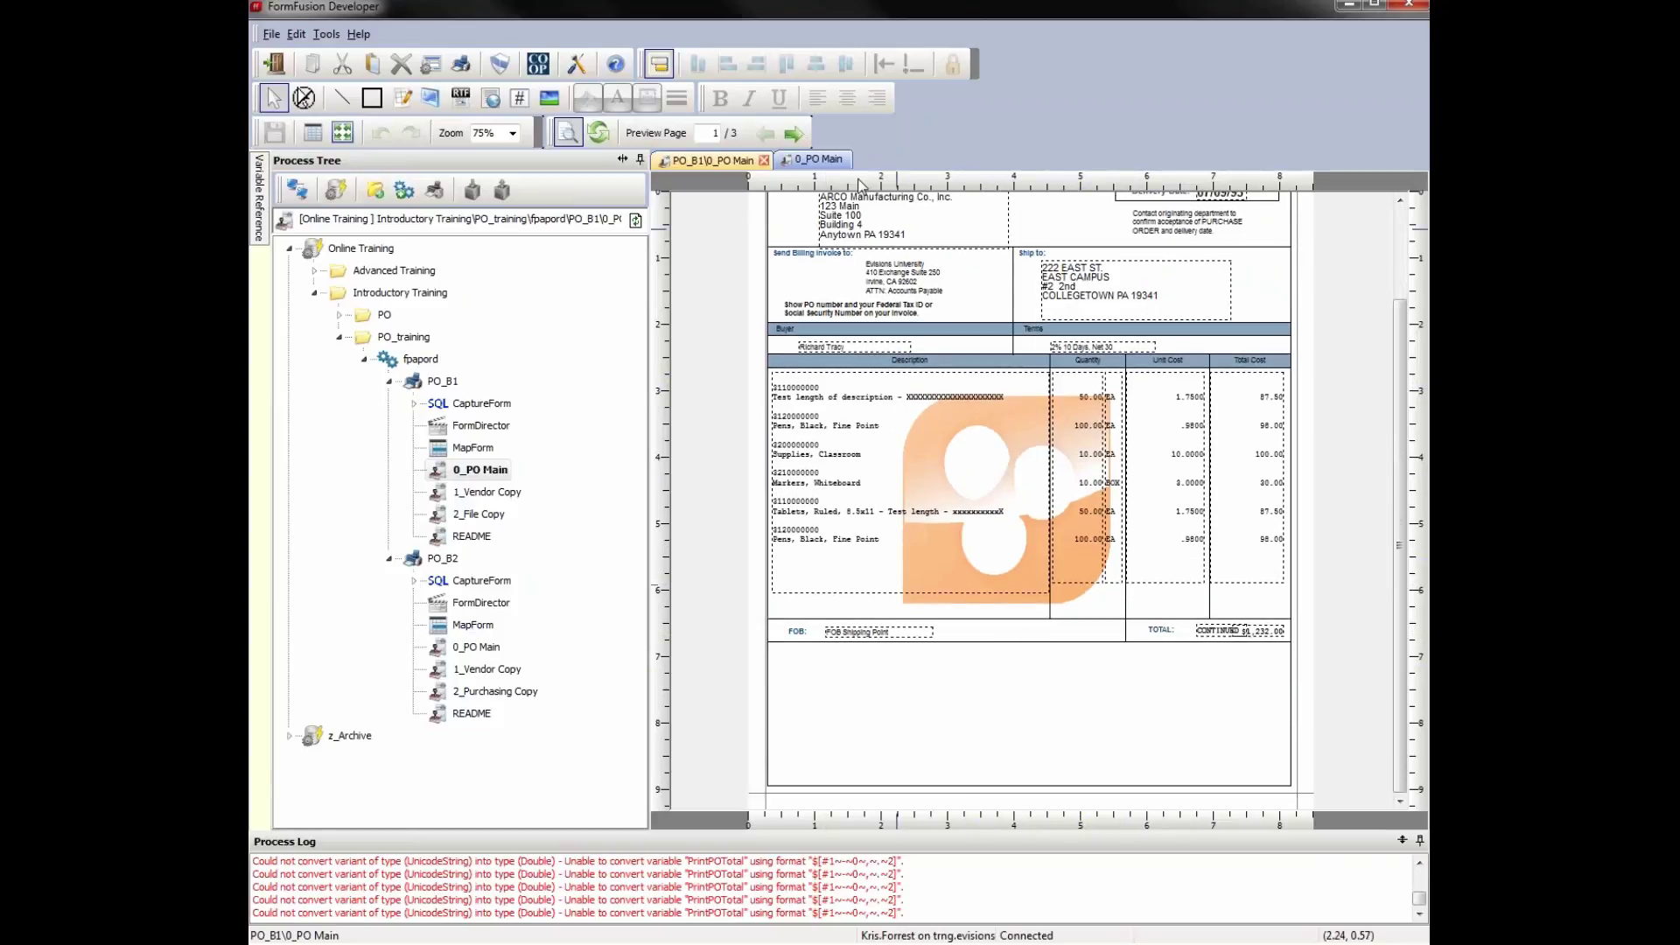
left_click(814, 160)
left_click(706, 160)
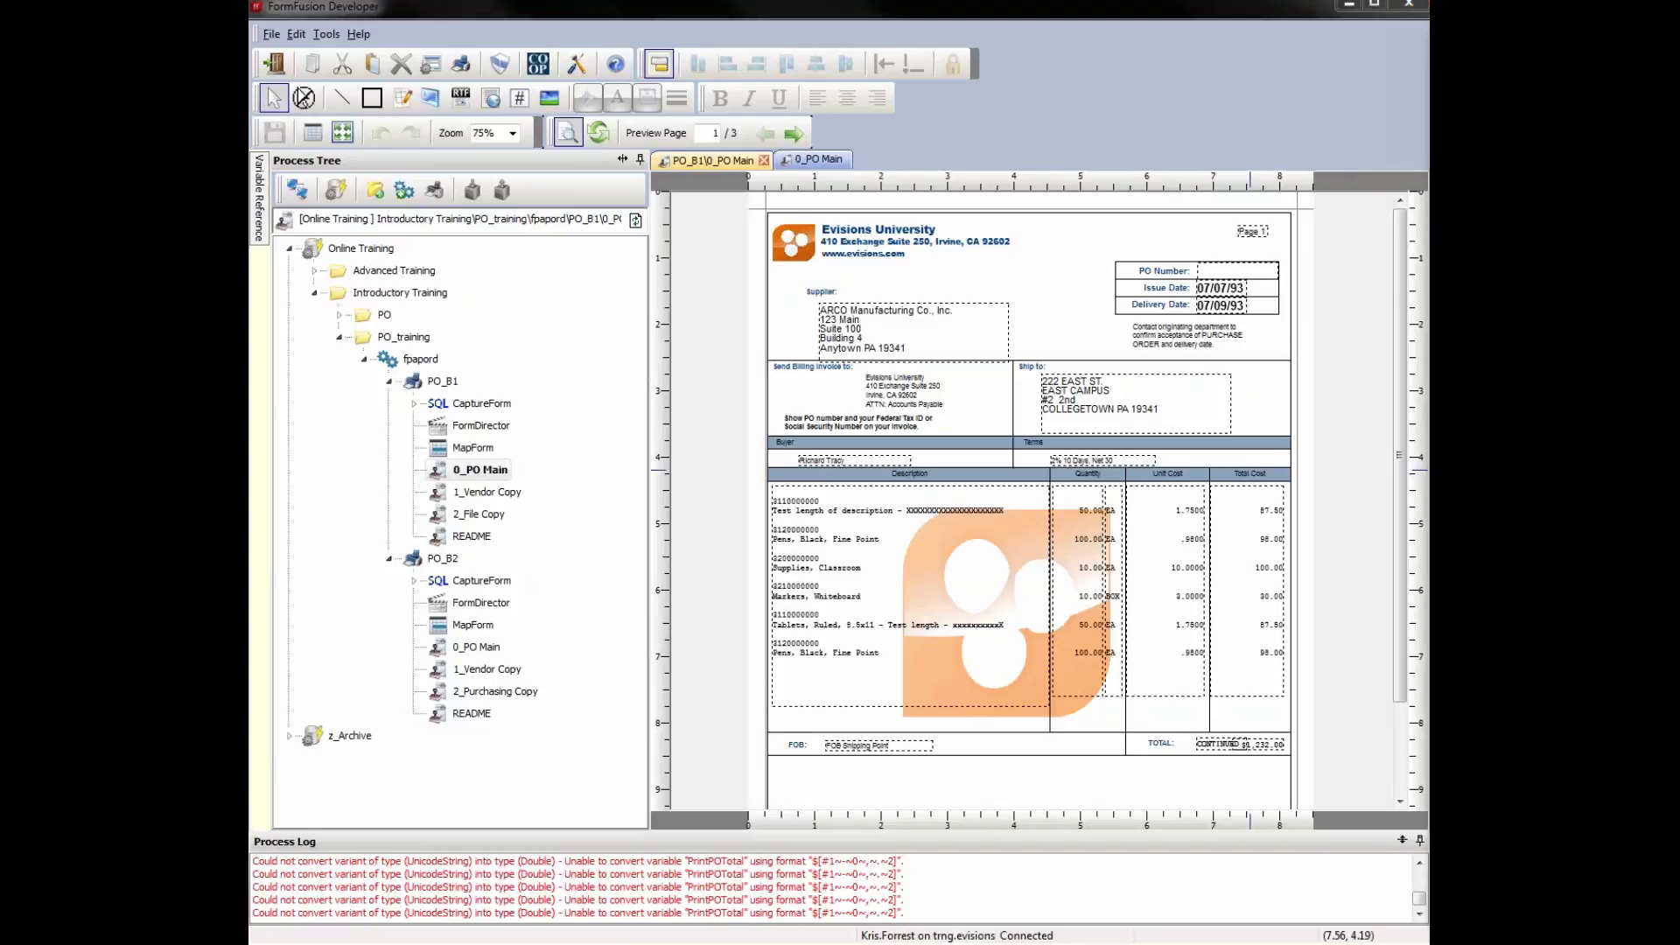
left_click(409, 361)
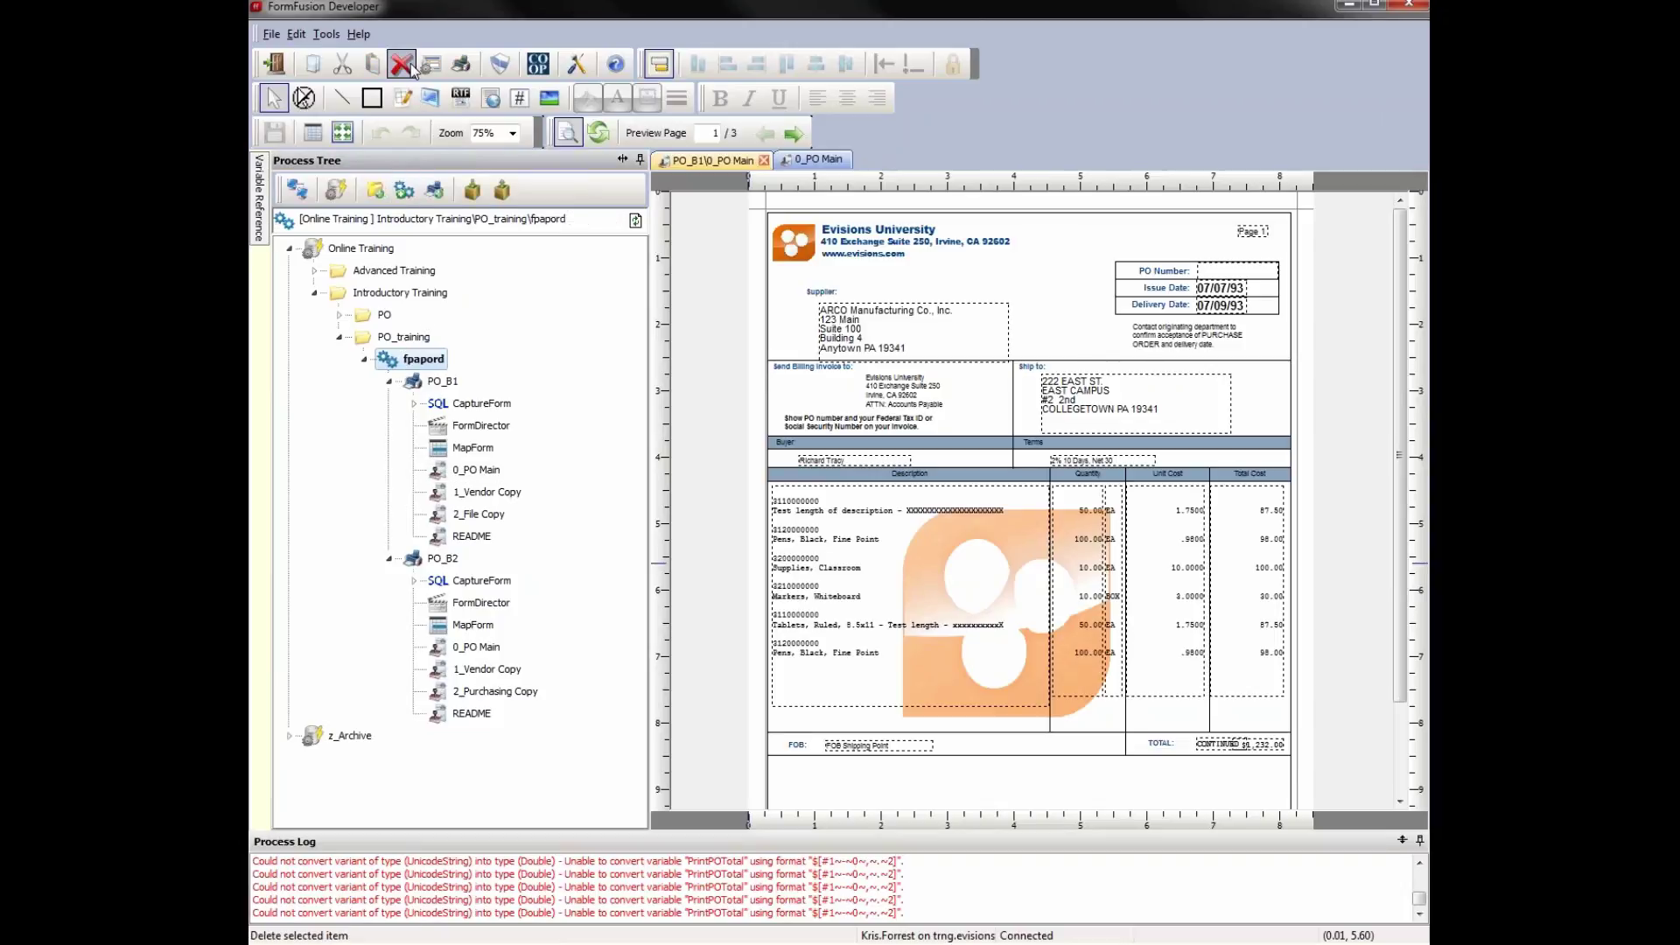
right_click(435, 364)
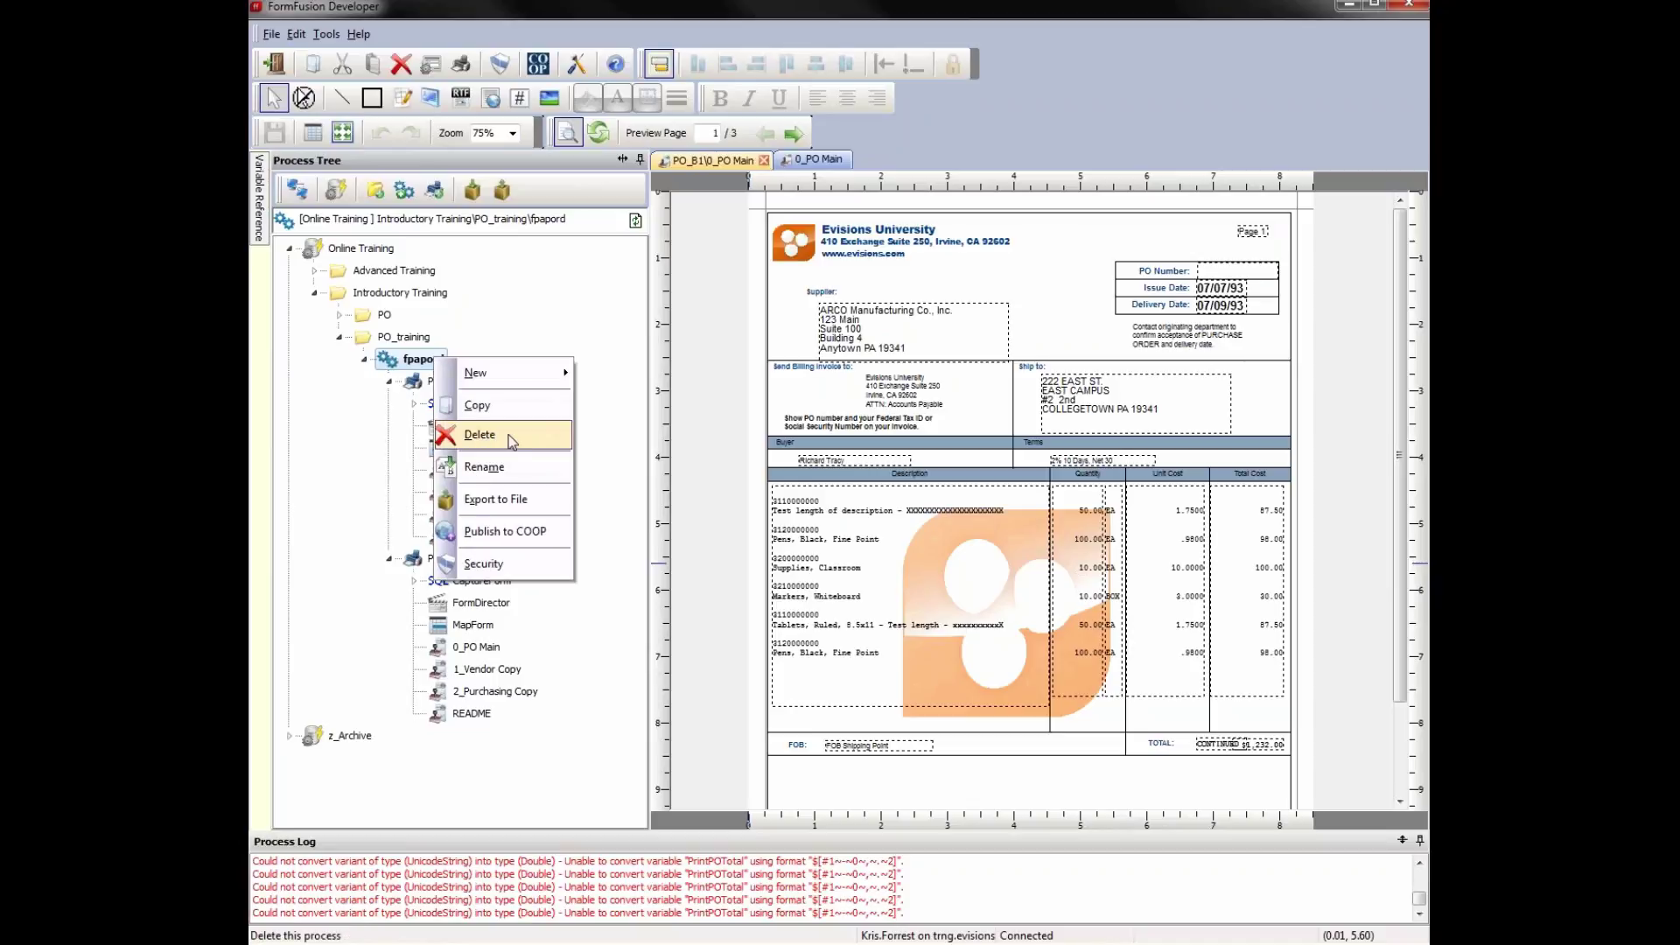
Delete fpapord and everything under it from PO_training, confirming with Yes to All
left_click(734, 452)
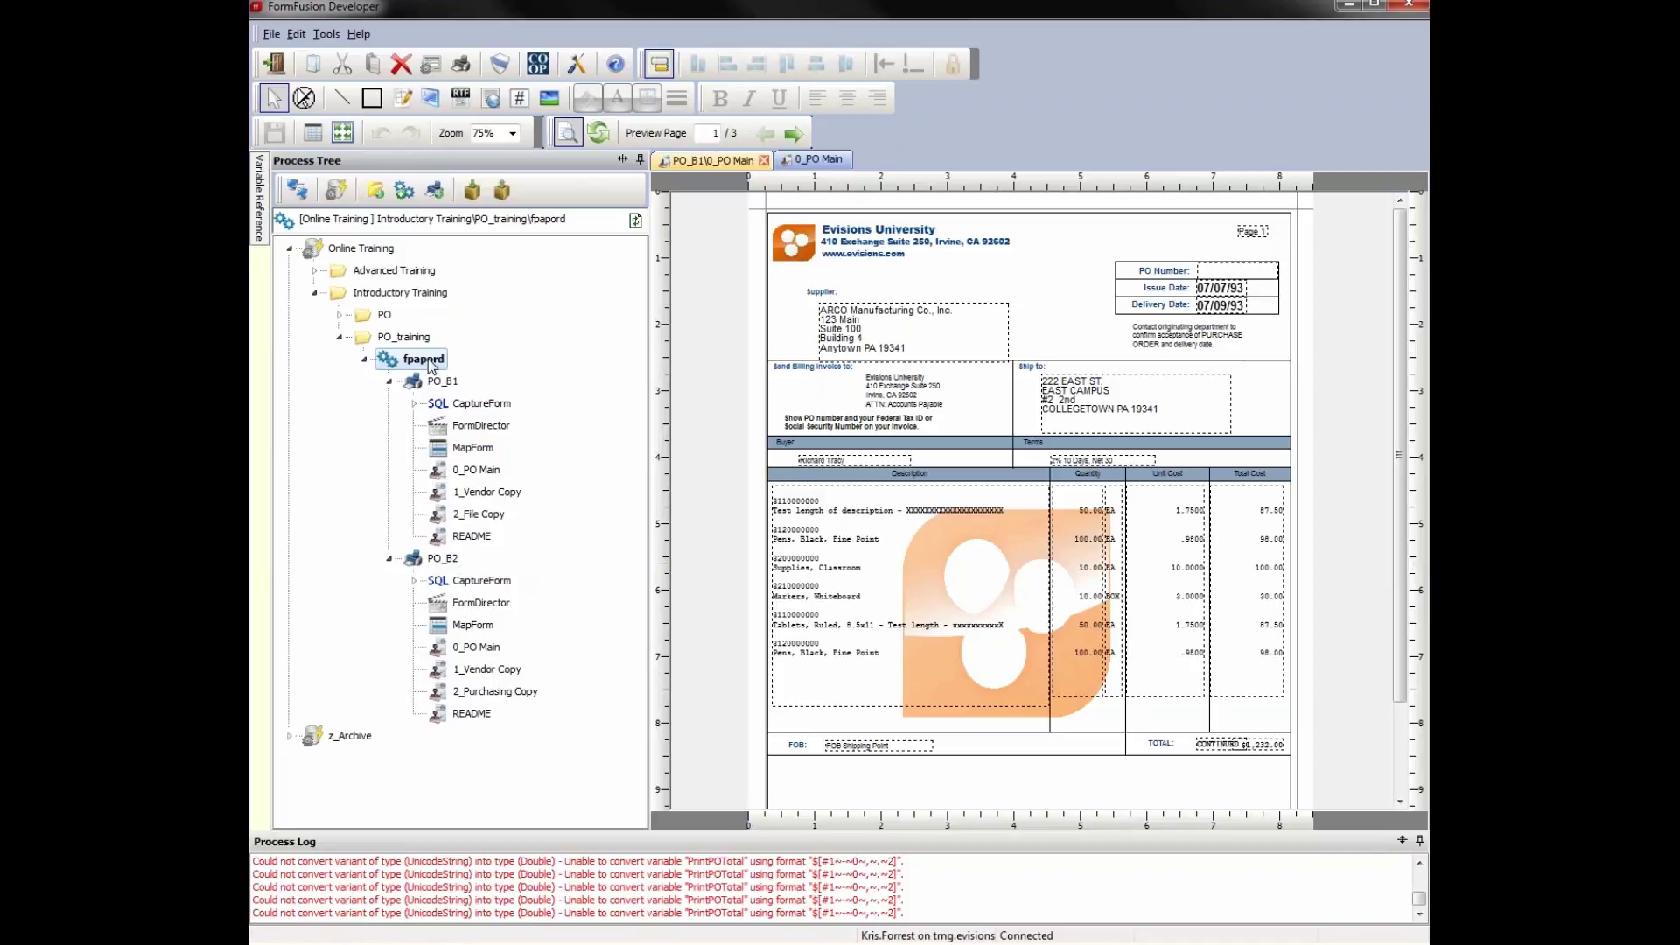
key("Delete")
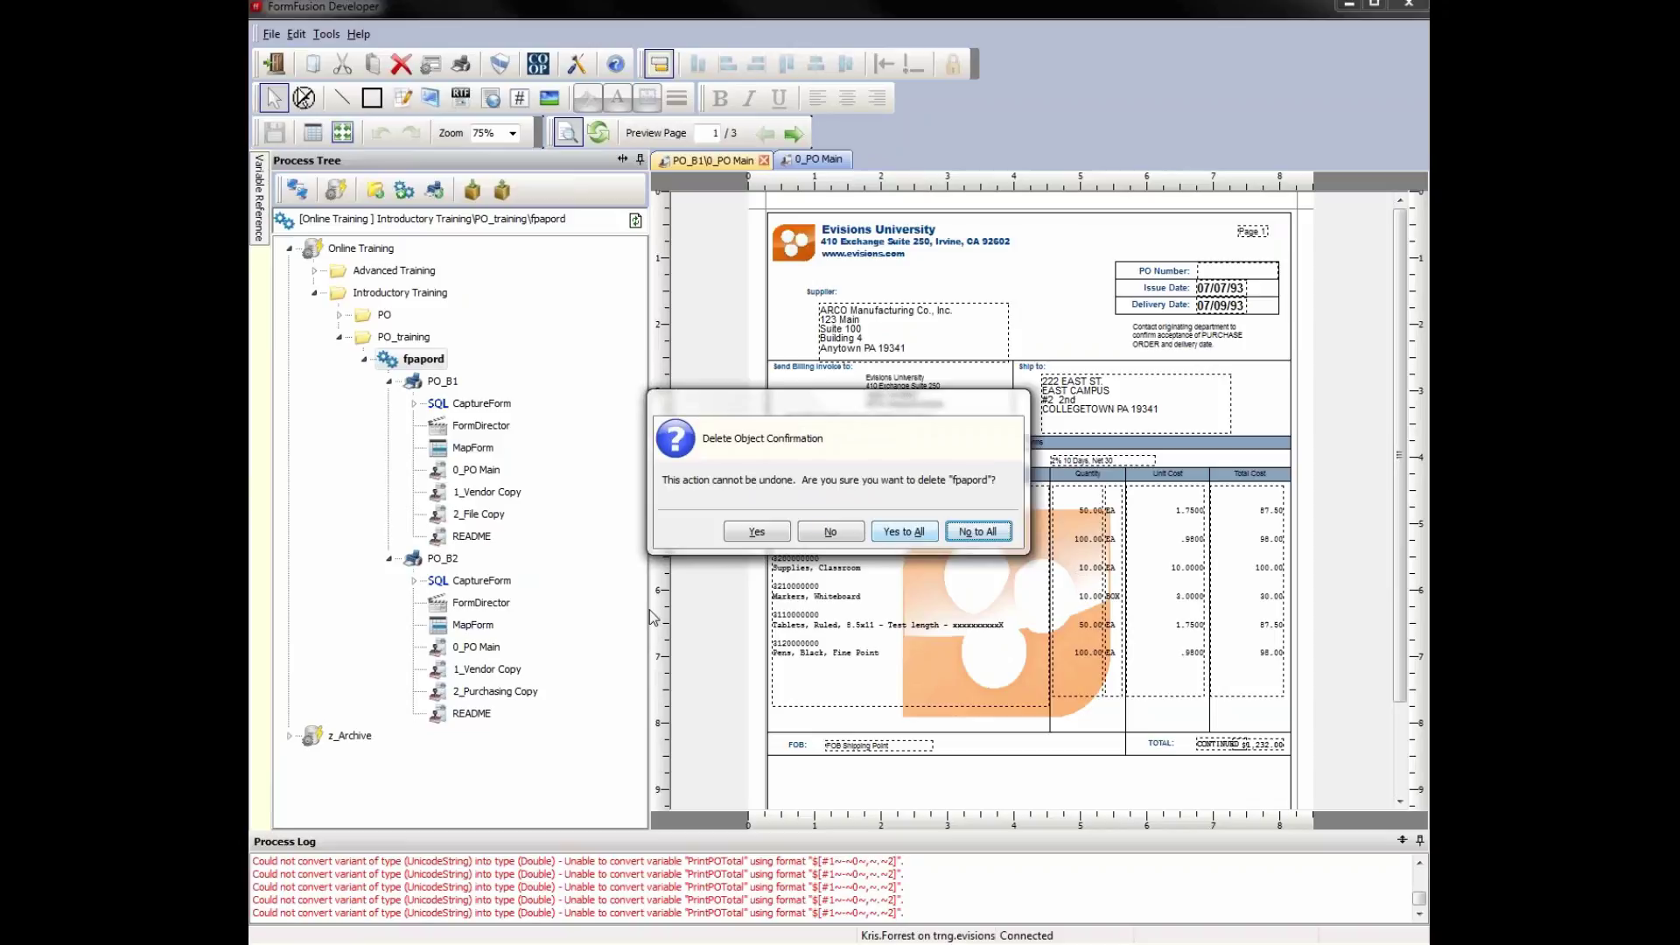
left_click(904, 531)
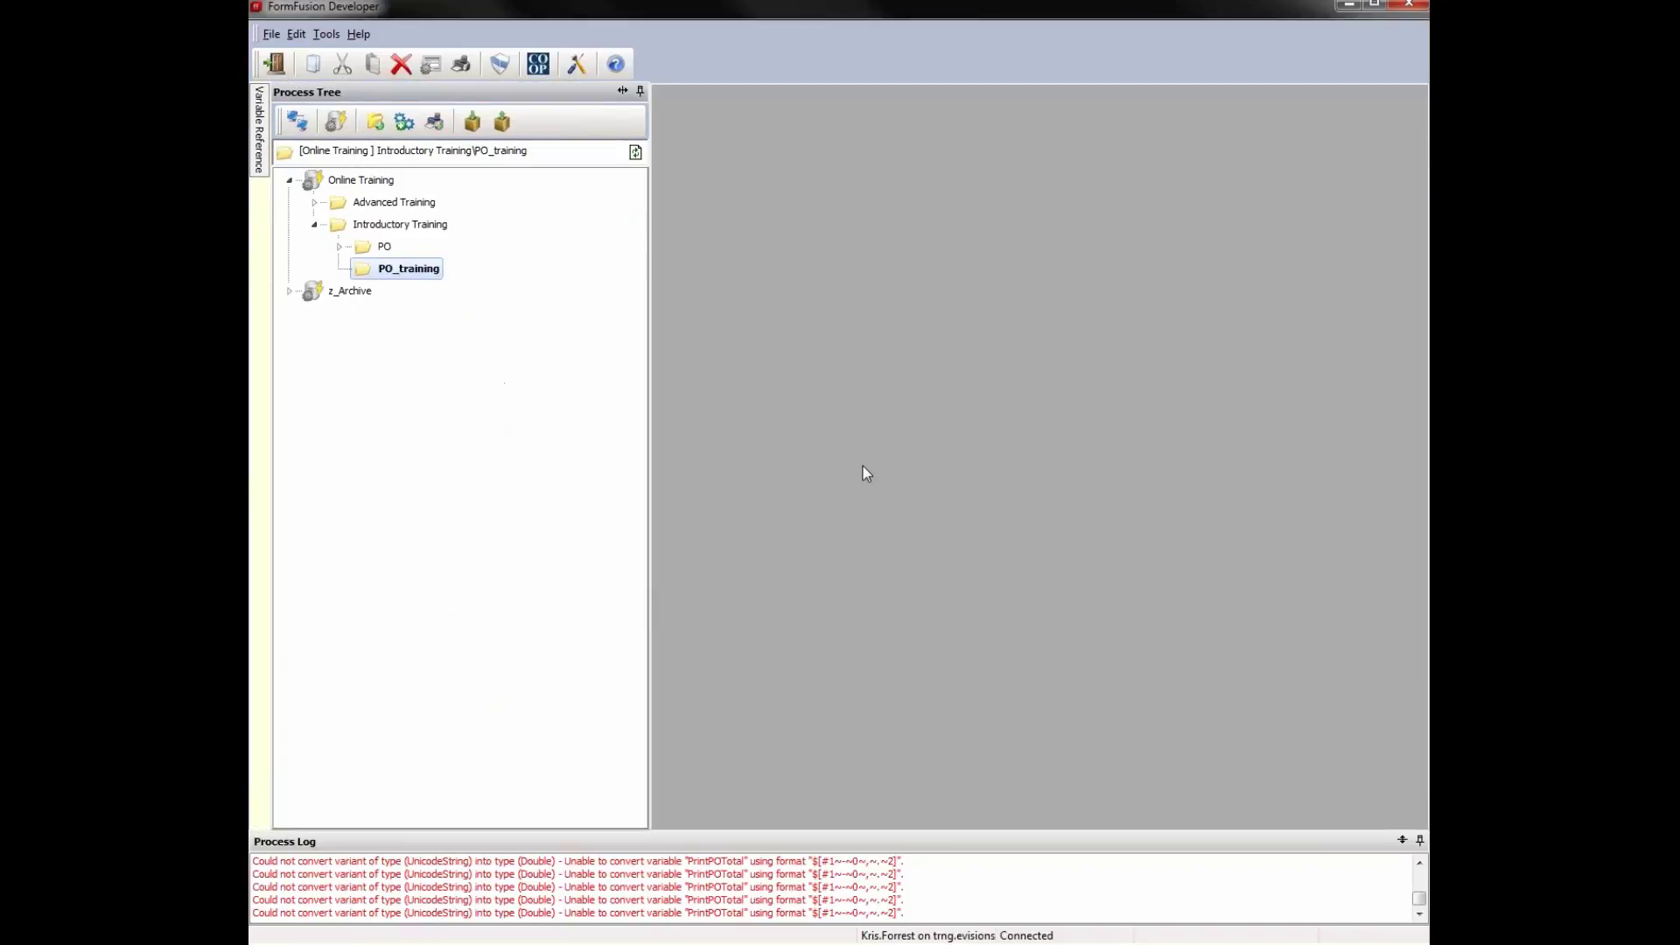
Advance the PowerPoint training slideshow through to the Print Parameter slide
key("alt+Tab")
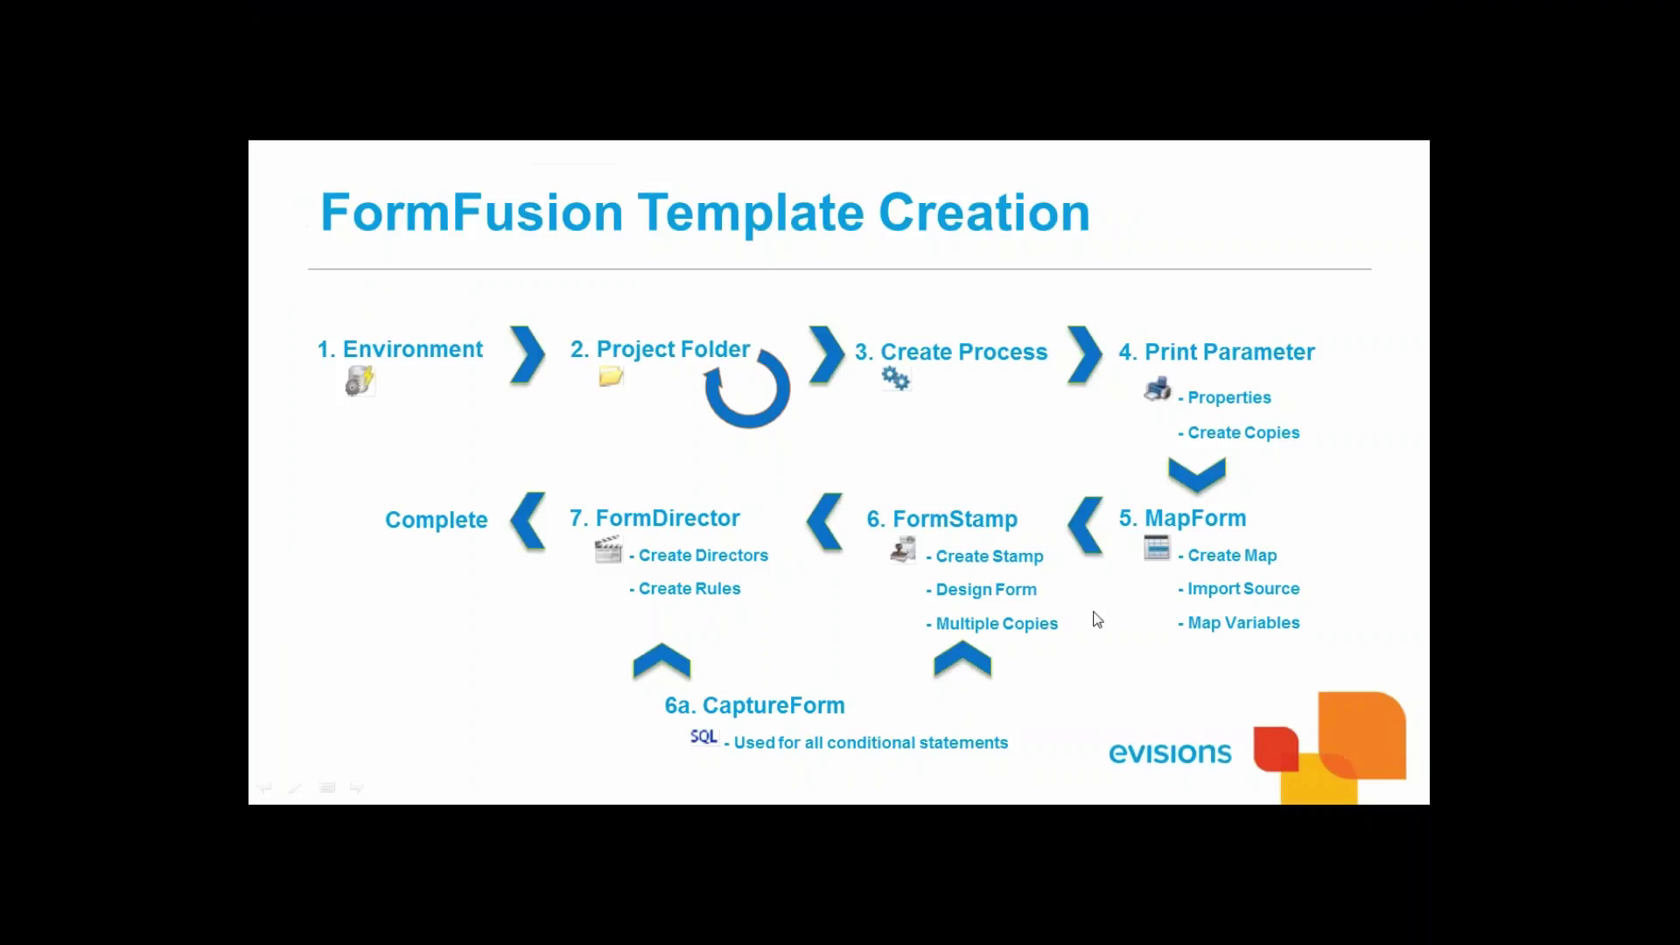
left_click(1090, 752)
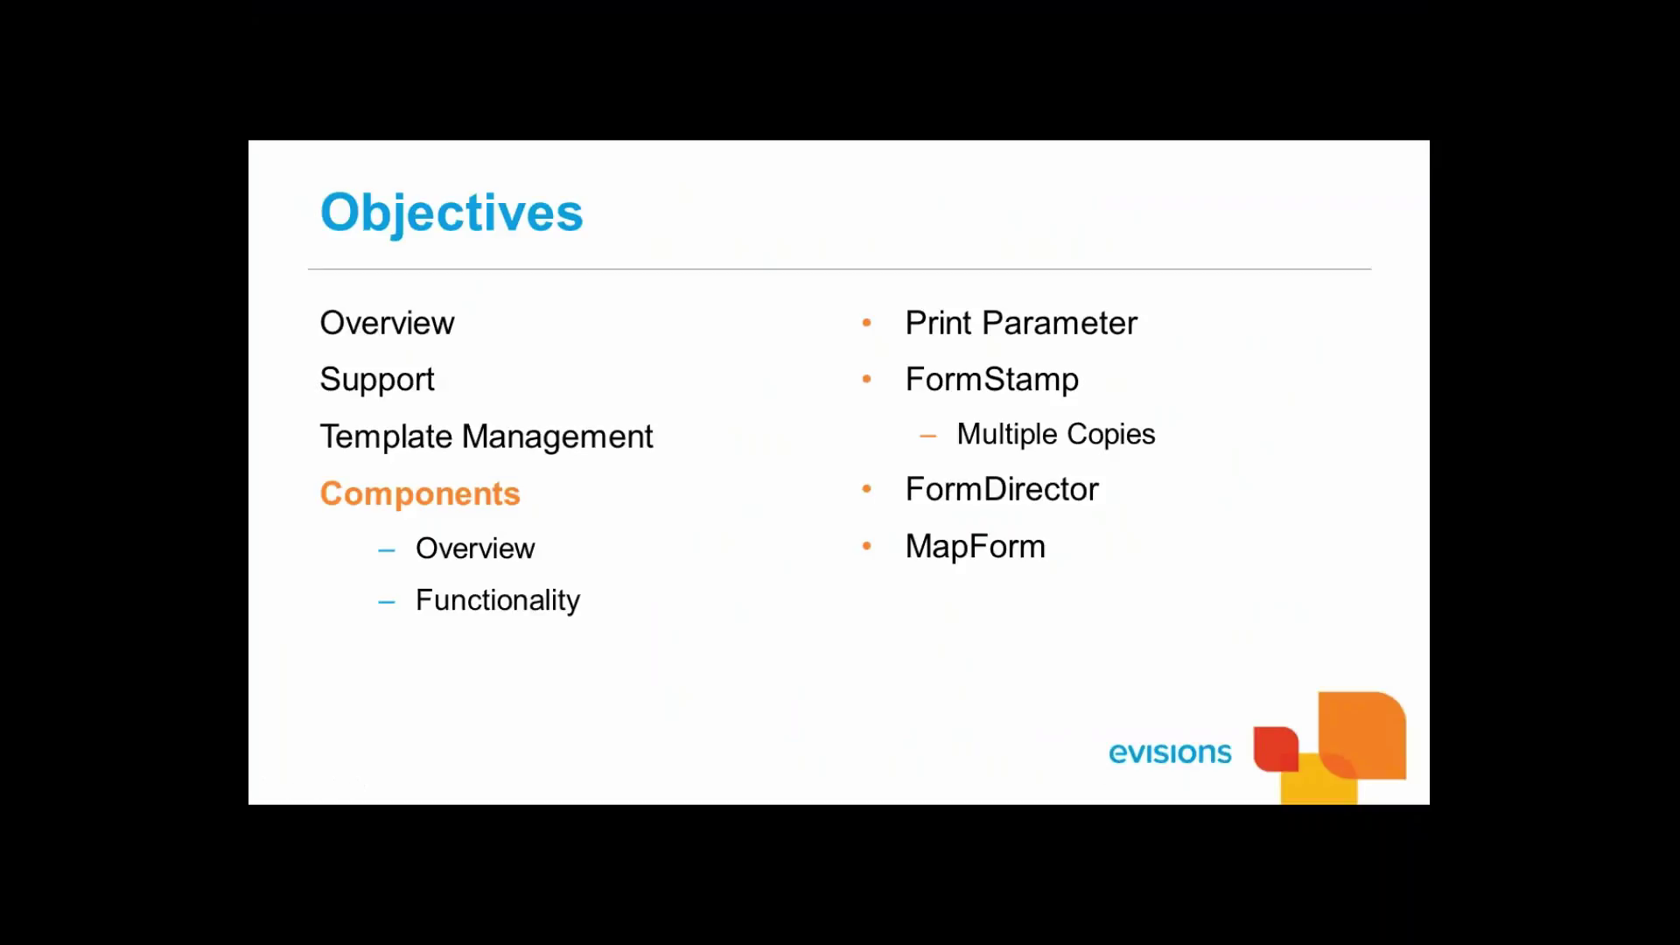
key("Right")
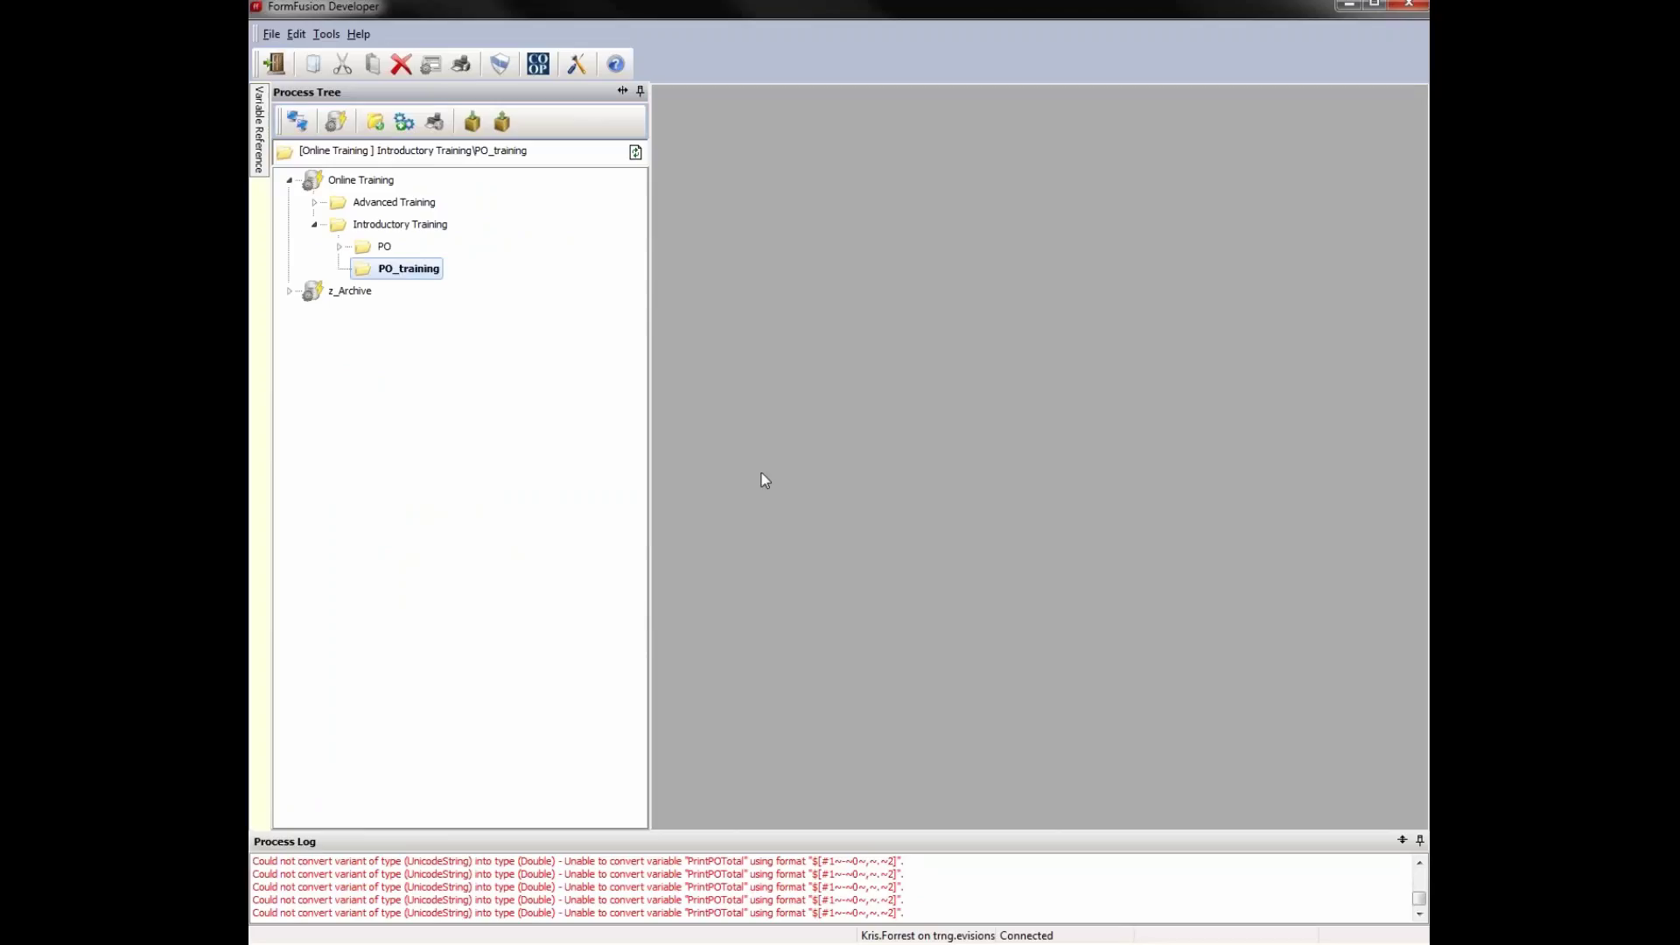
Expand PO and PurchaseOrder and show the PO print parameter's properties (107 columns by 45 rows)
left_click(339, 247)
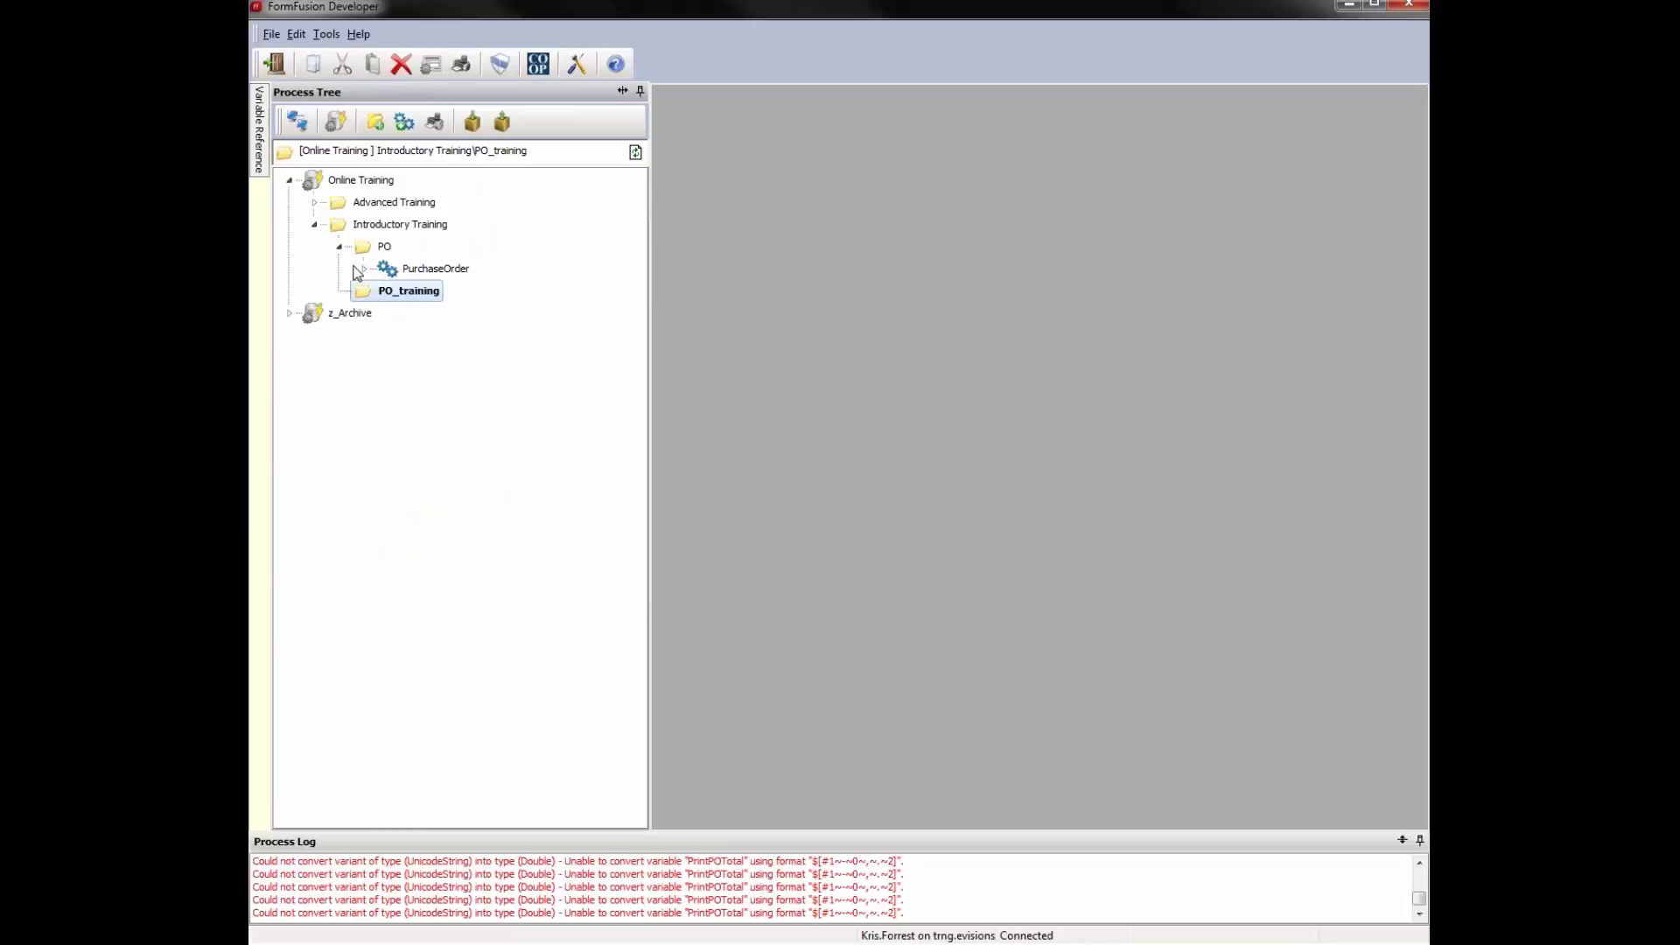
left_click(364, 268)
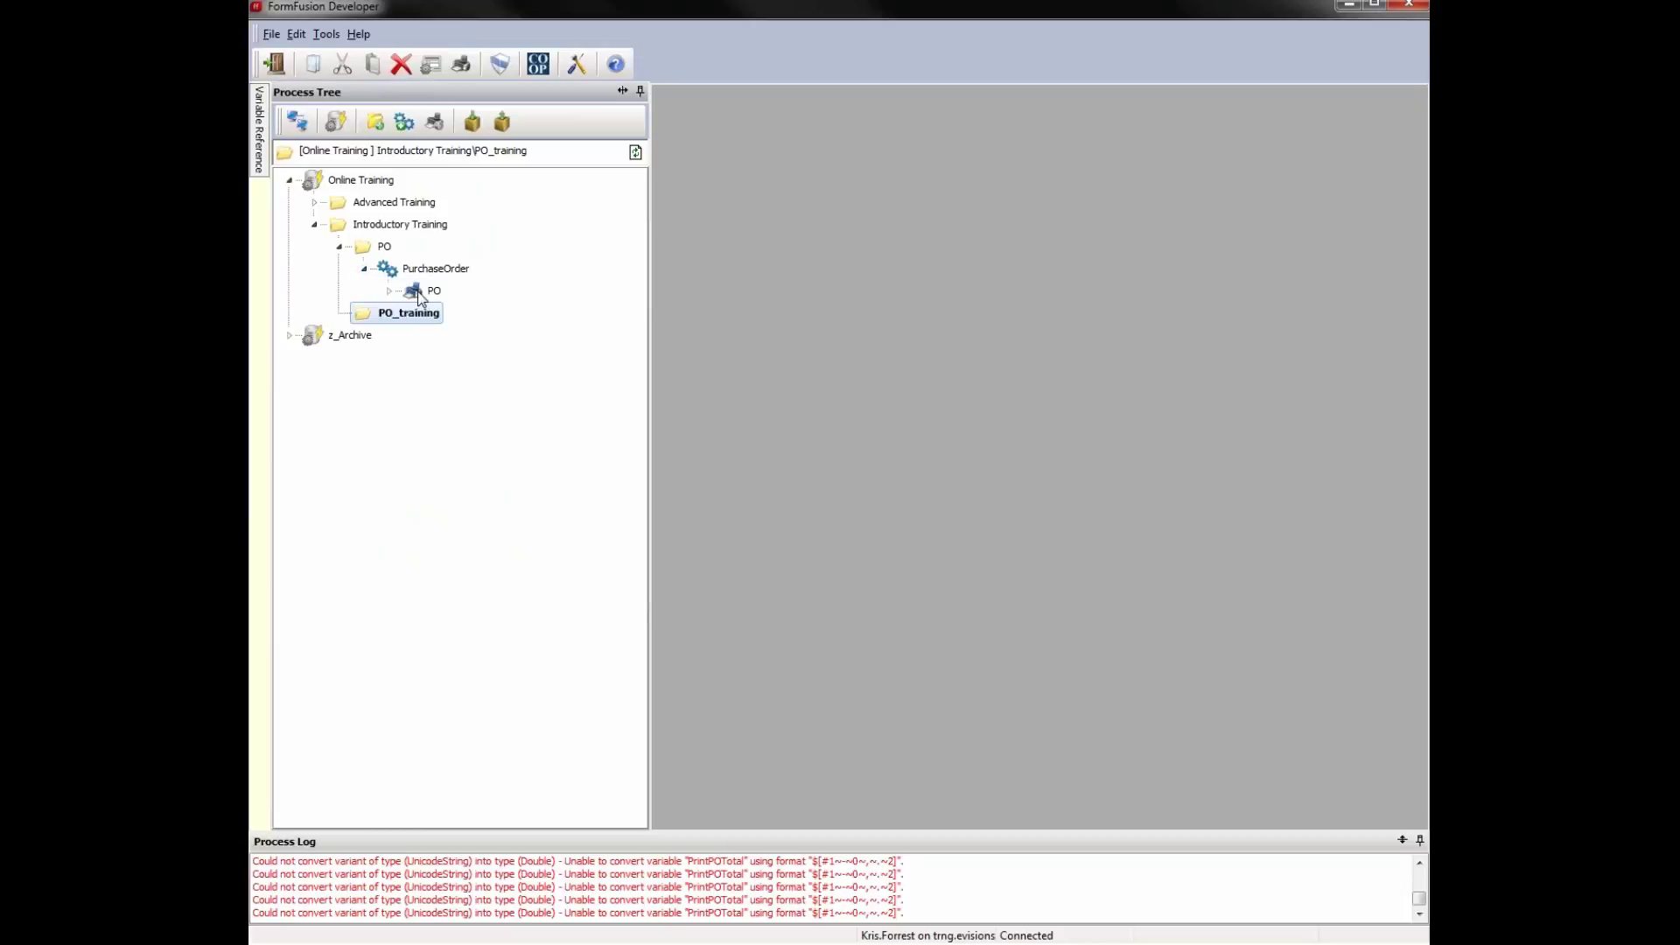
right_click(418, 298)
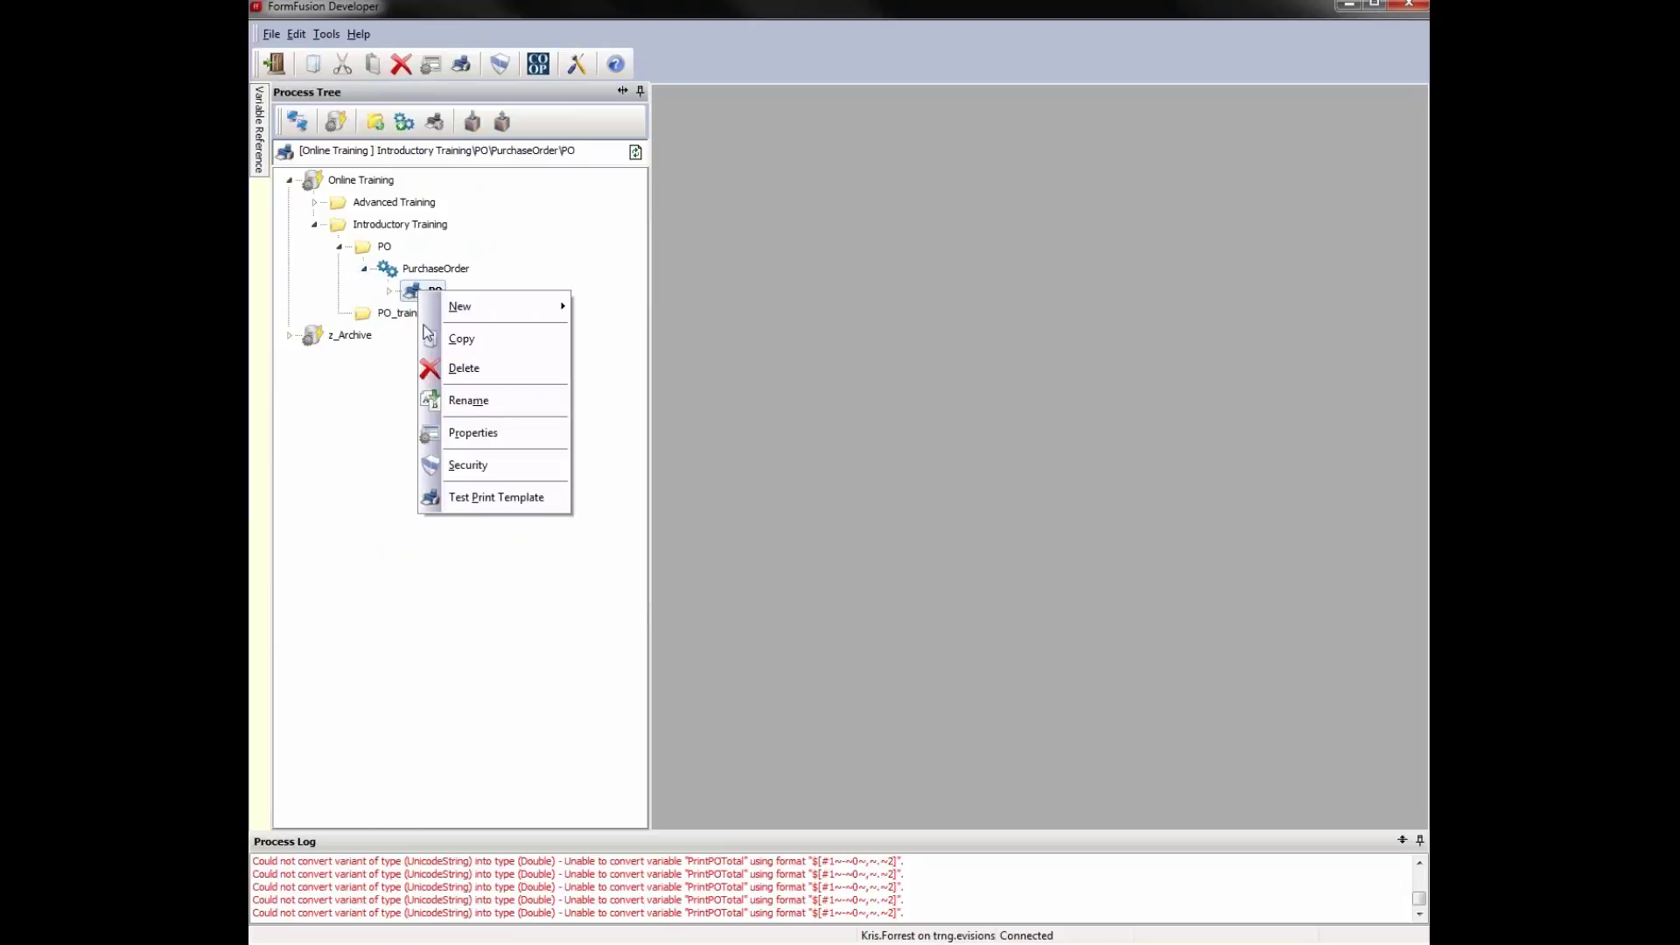
left_click(474, 438)
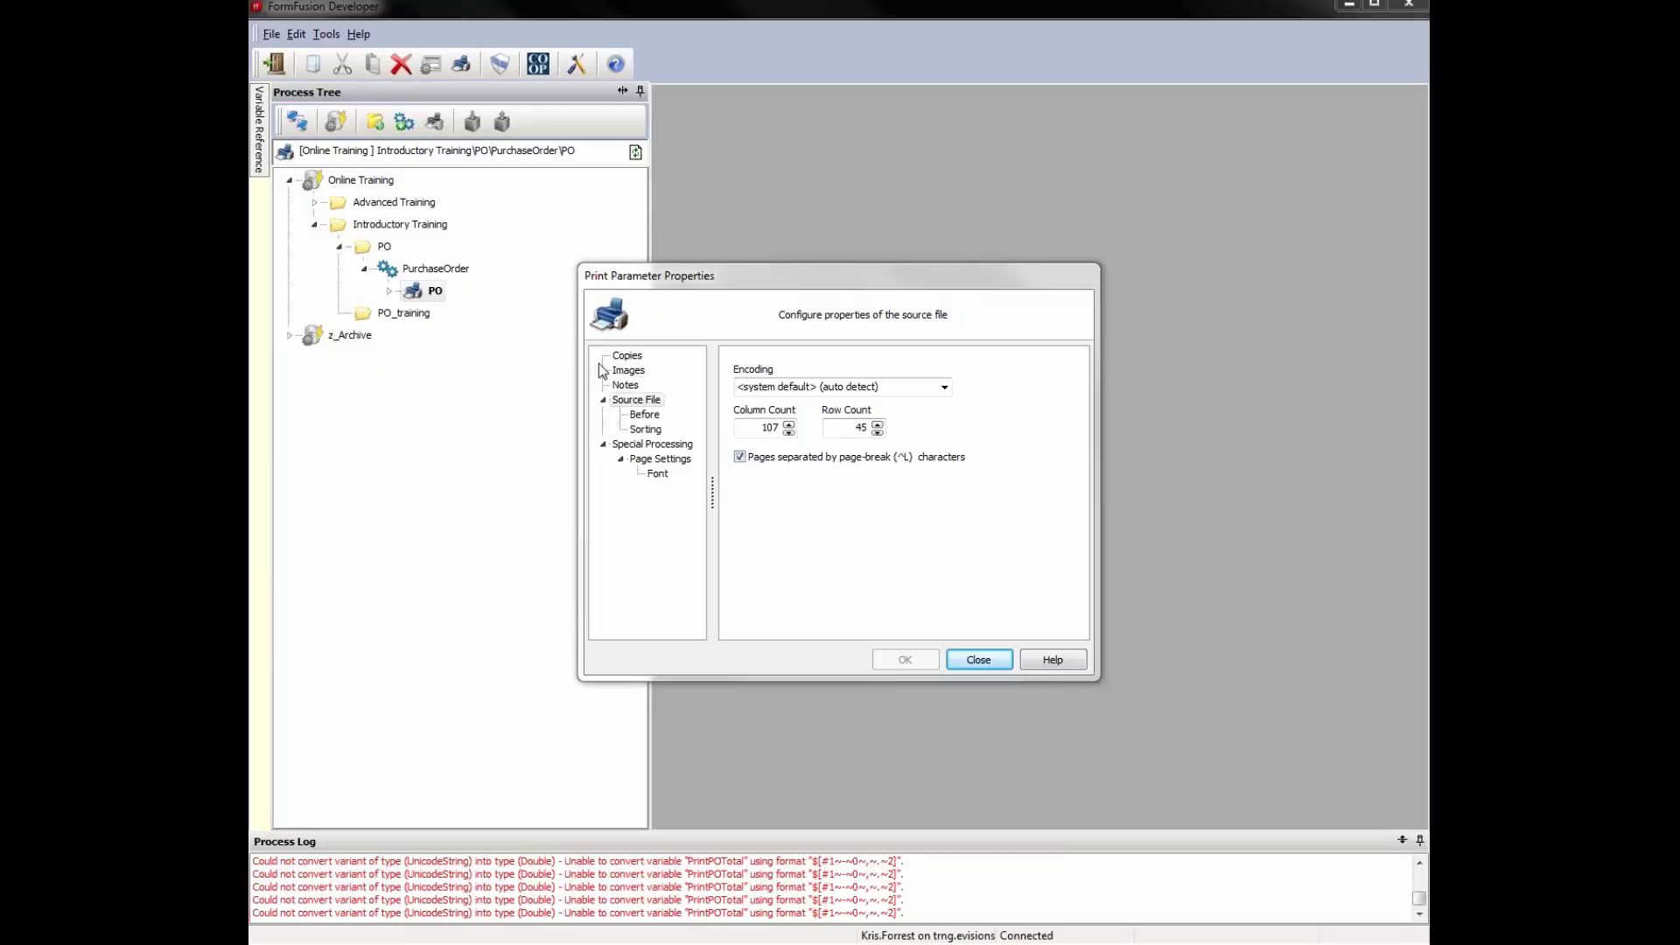
In Copies, add a third copy and then remove it again
left_click(624, 356)
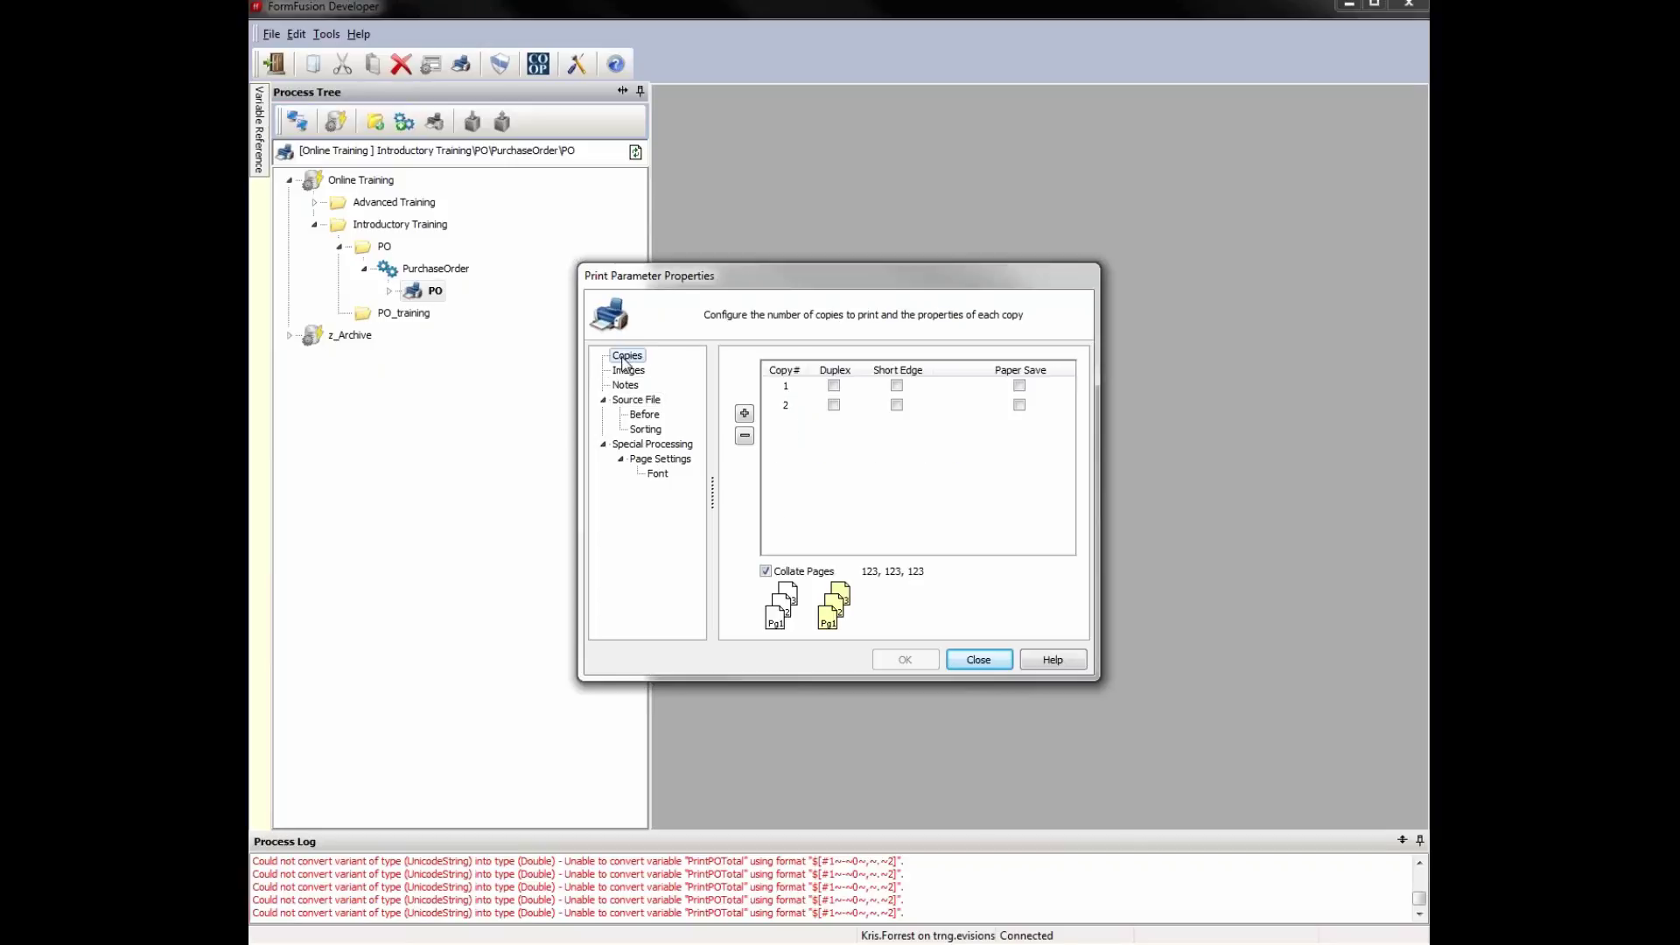
left_click(743, 413)
left_click(745, 437)
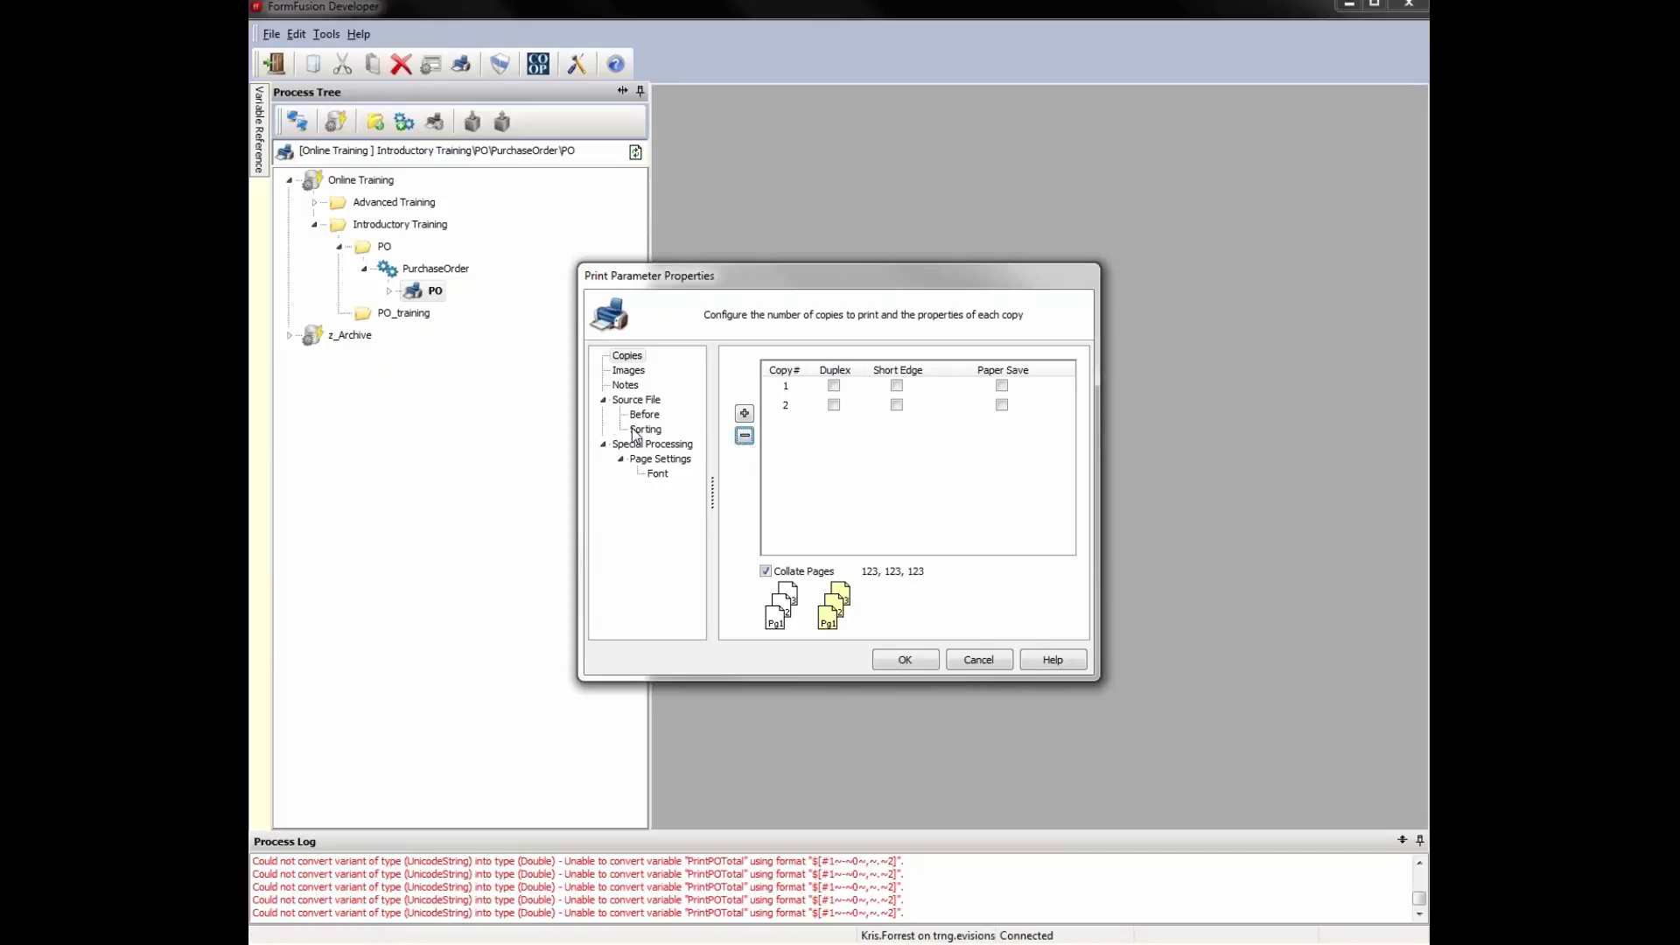
Review the Images, Sorting, Special Processing, Page Settings and Font sections, then cancel without saving
left_click(628, 372)
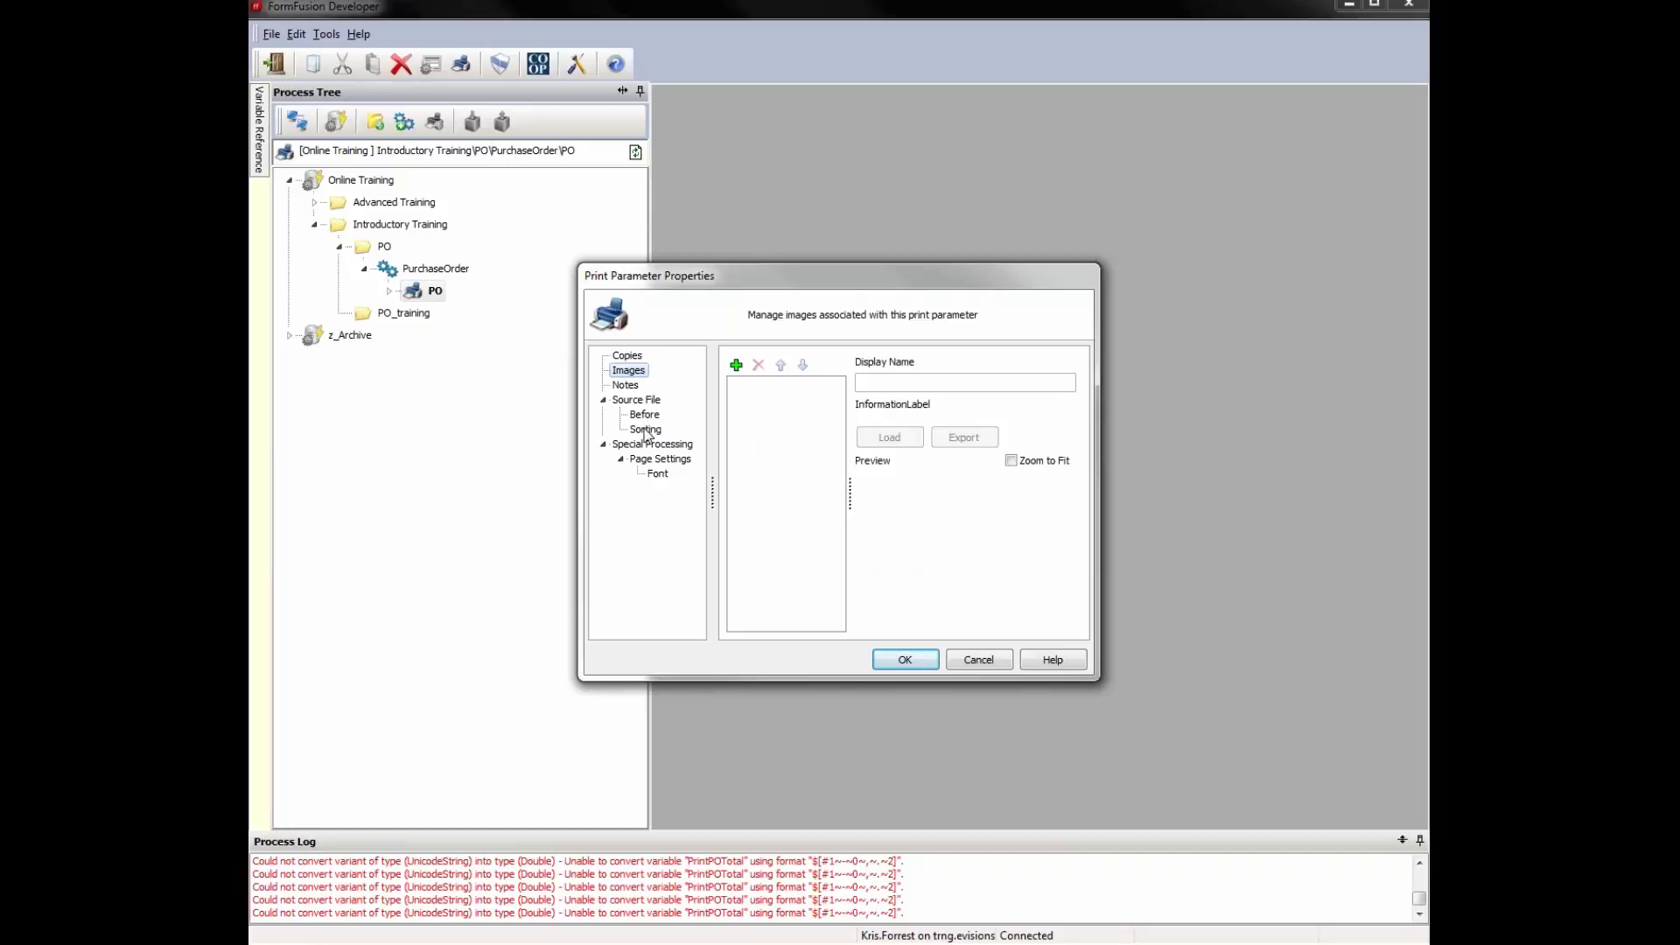
left_click(646, 429)
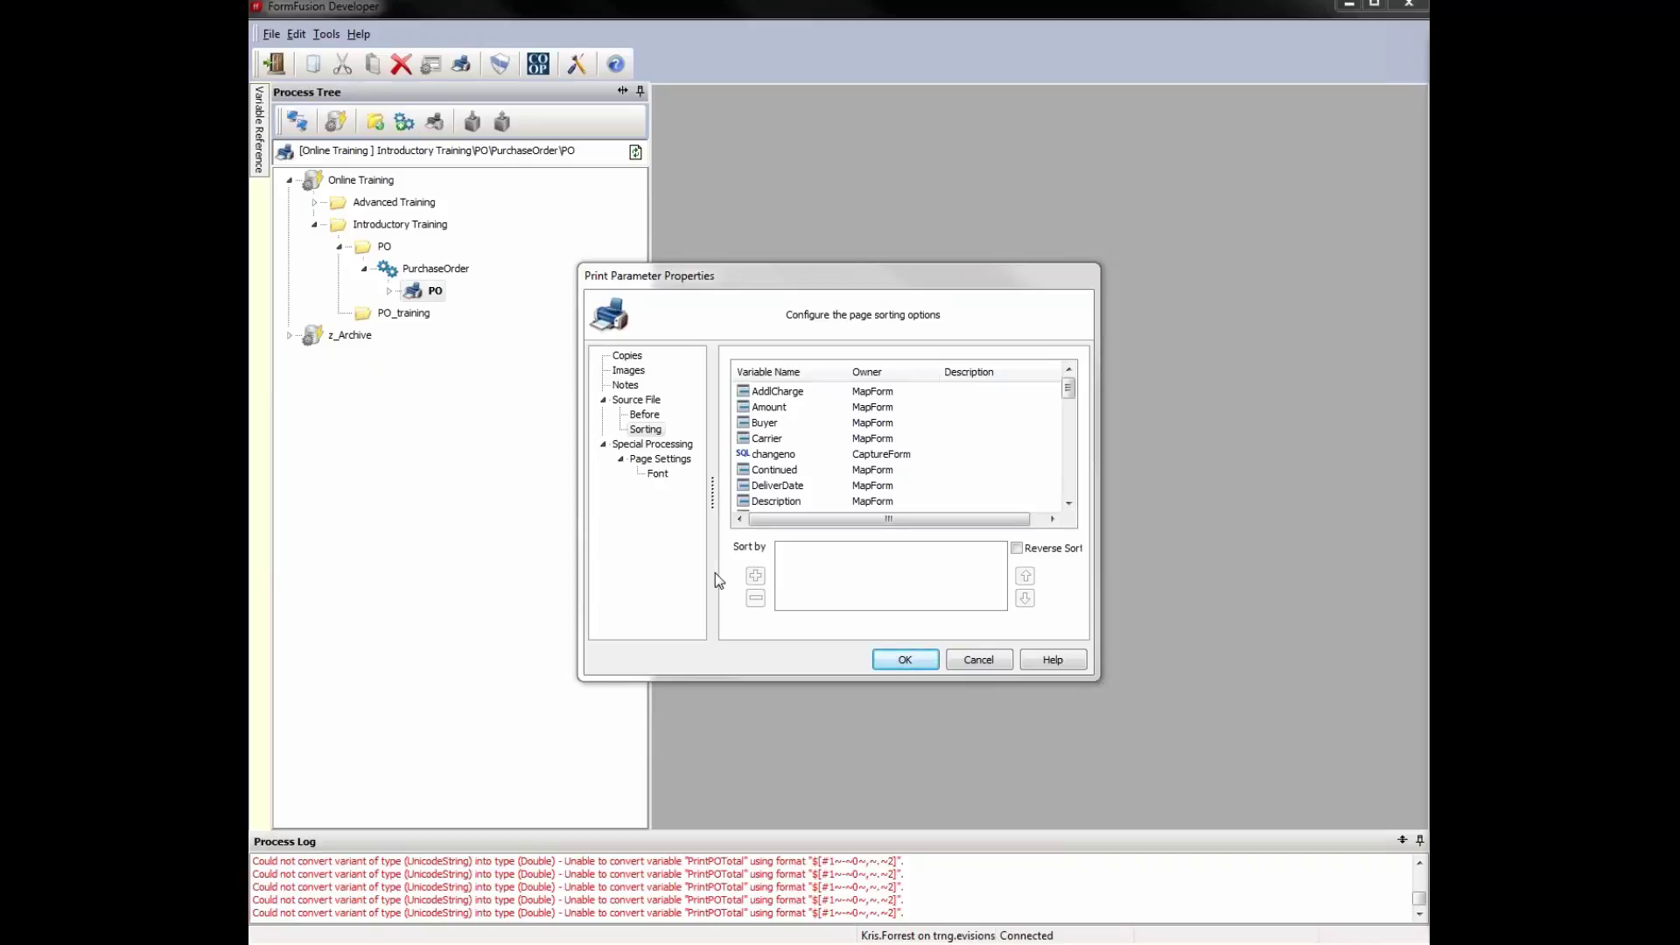
left_click(651, 444)
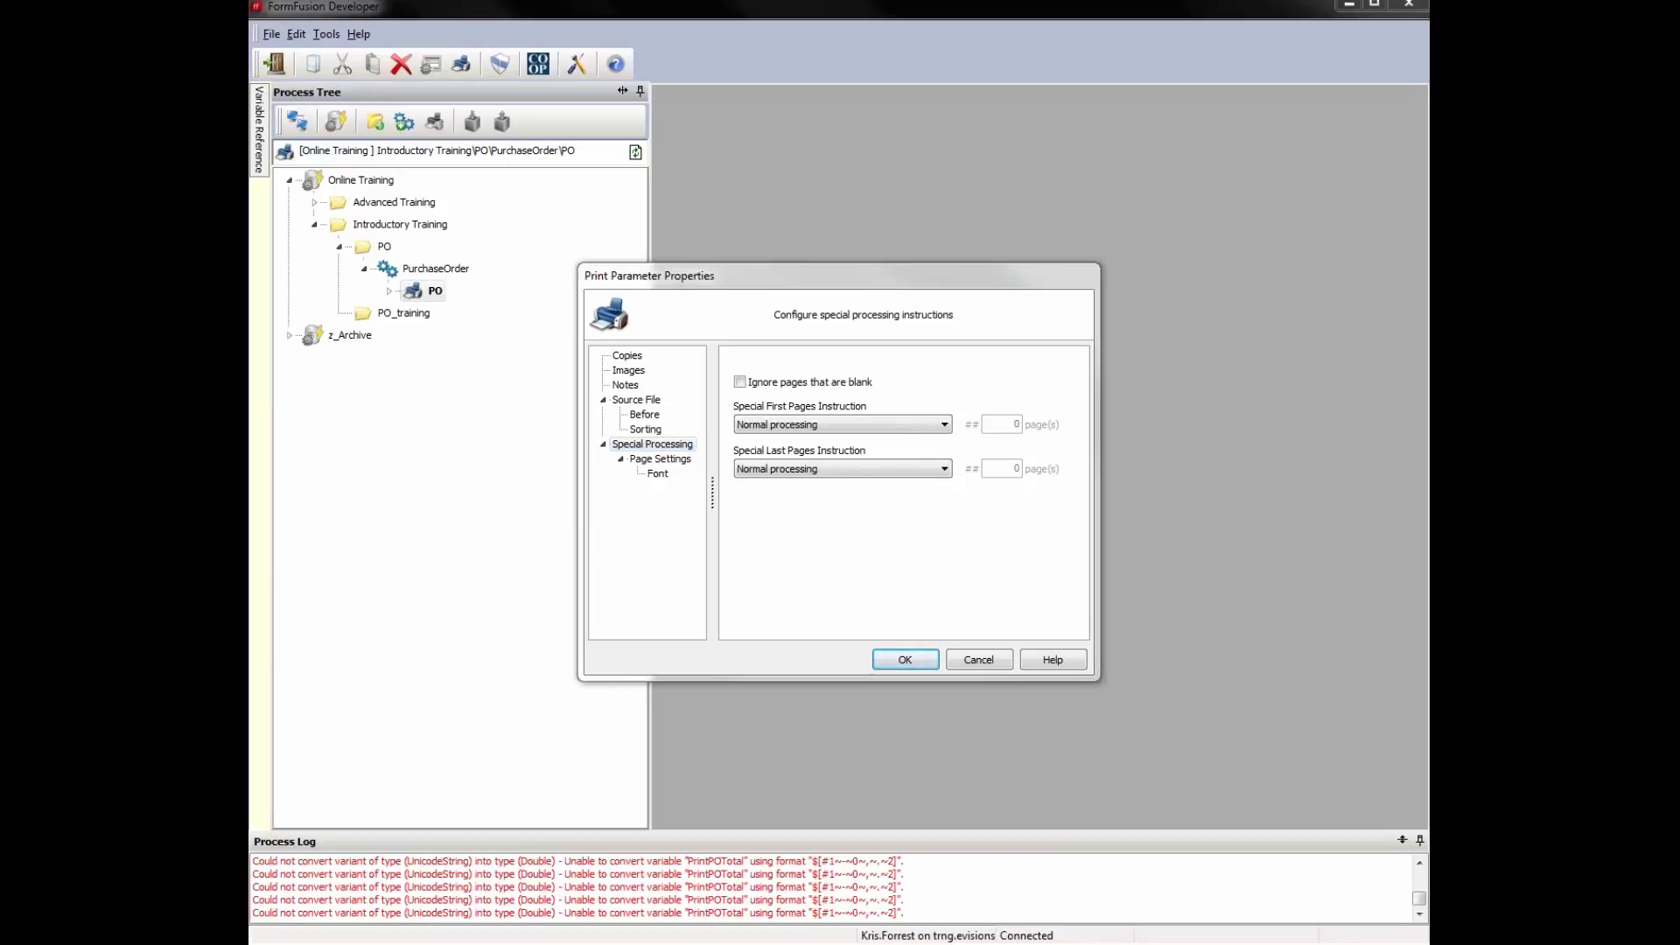
left_click(665, 463)
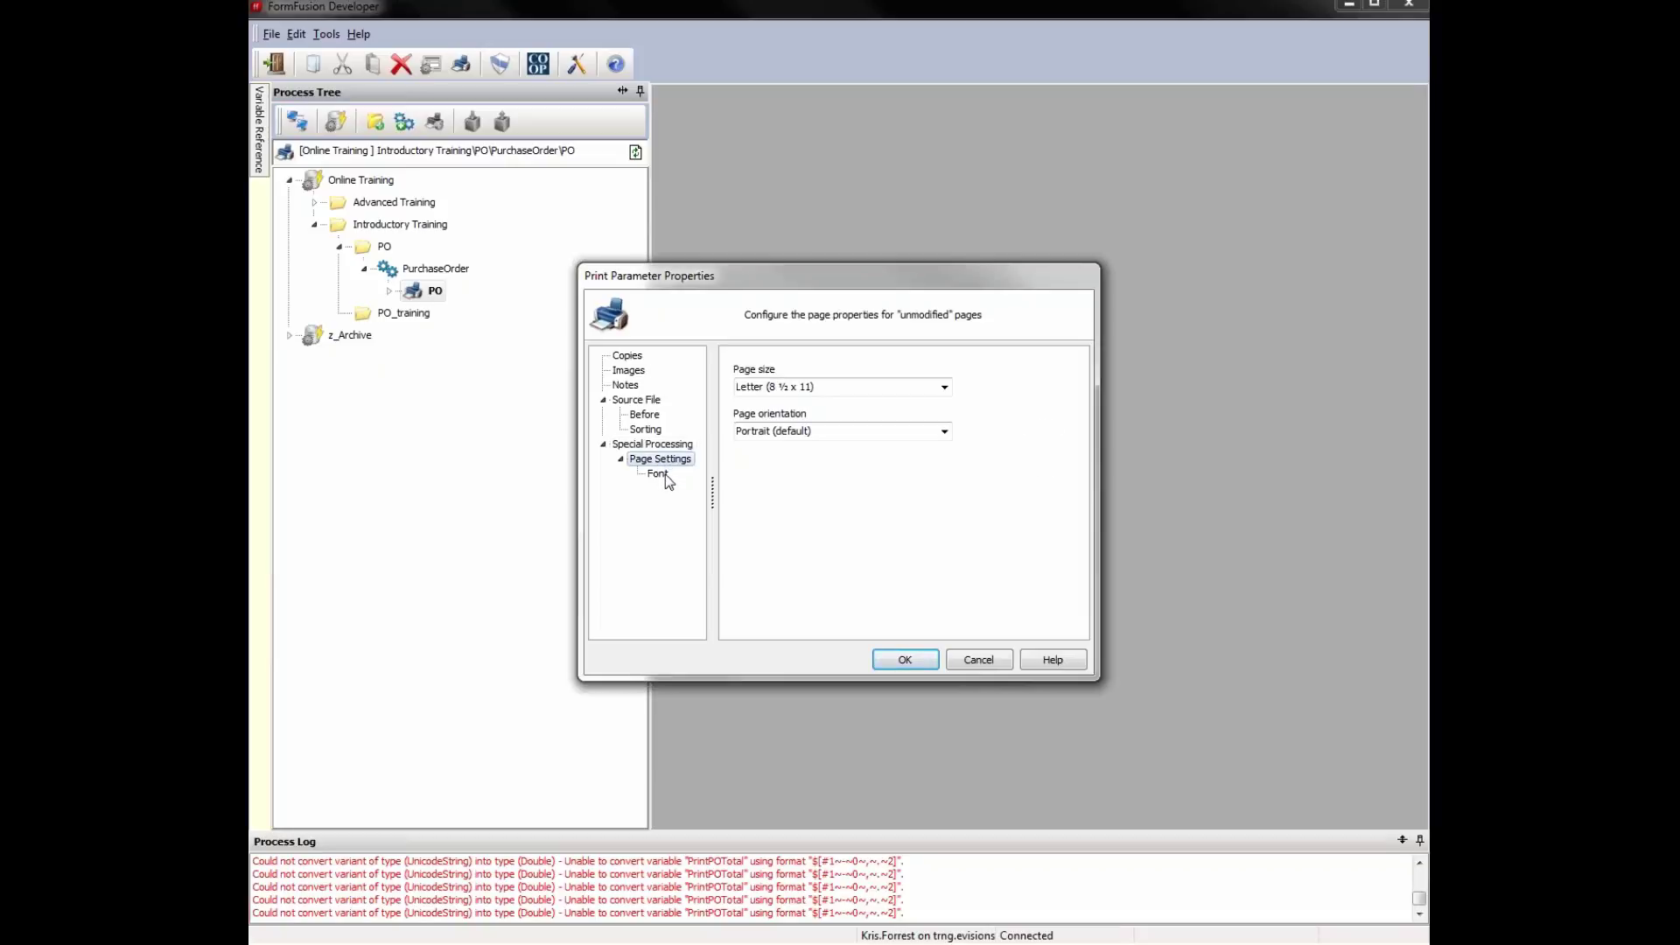
left_click(662, 474)
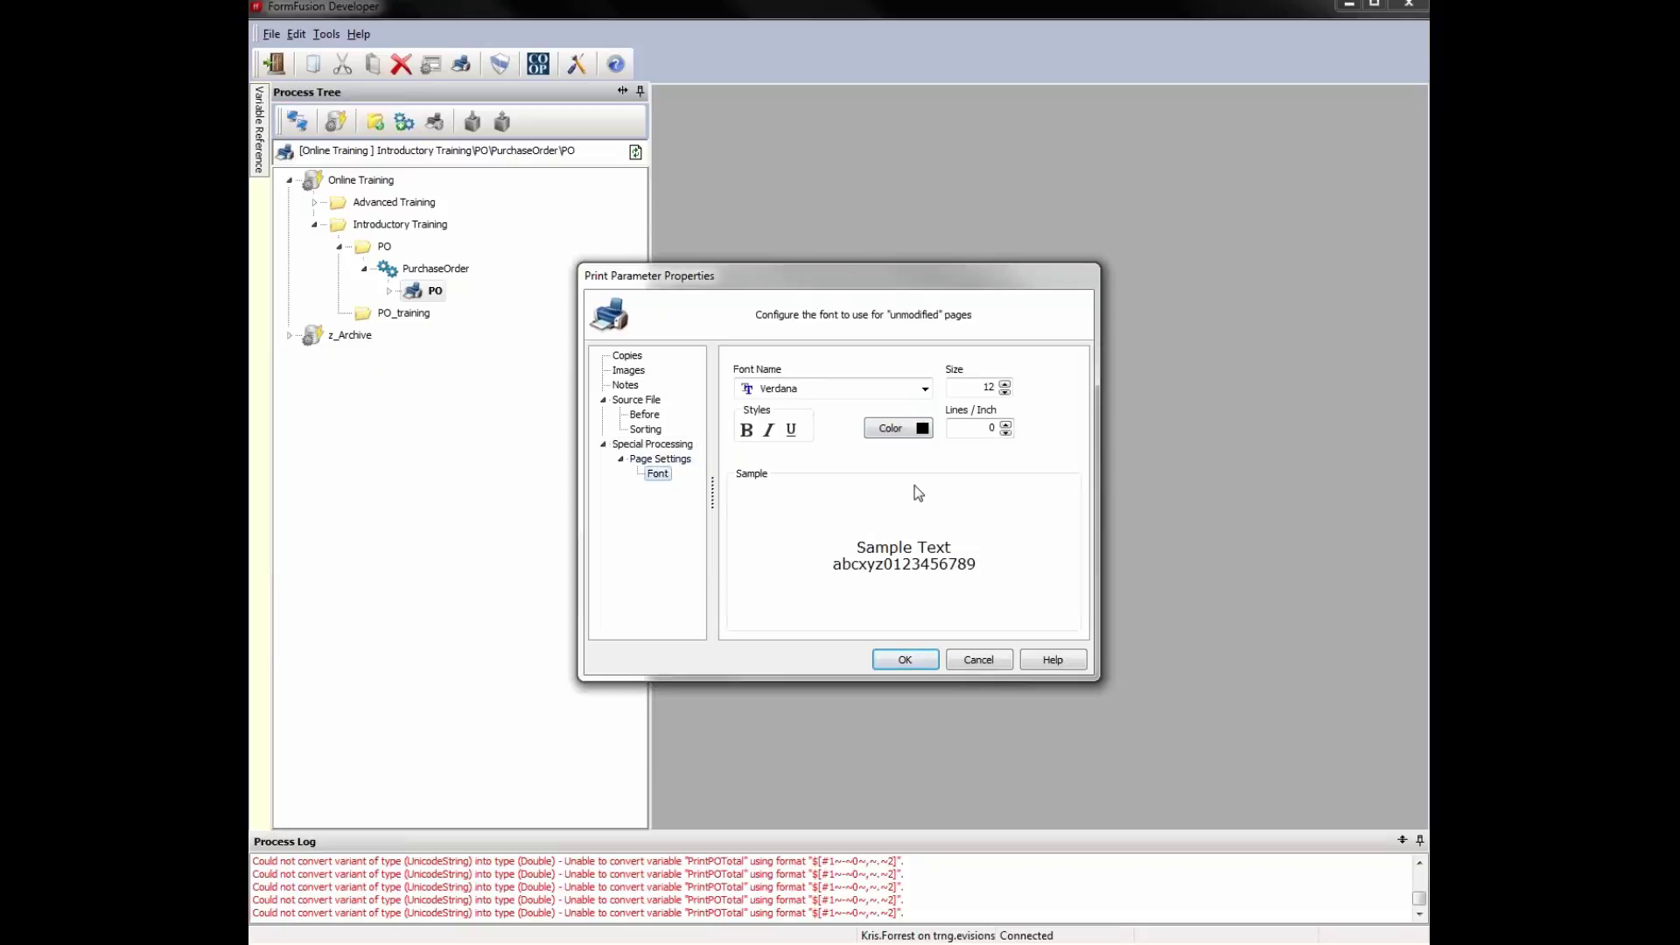
left_click(970, 662)
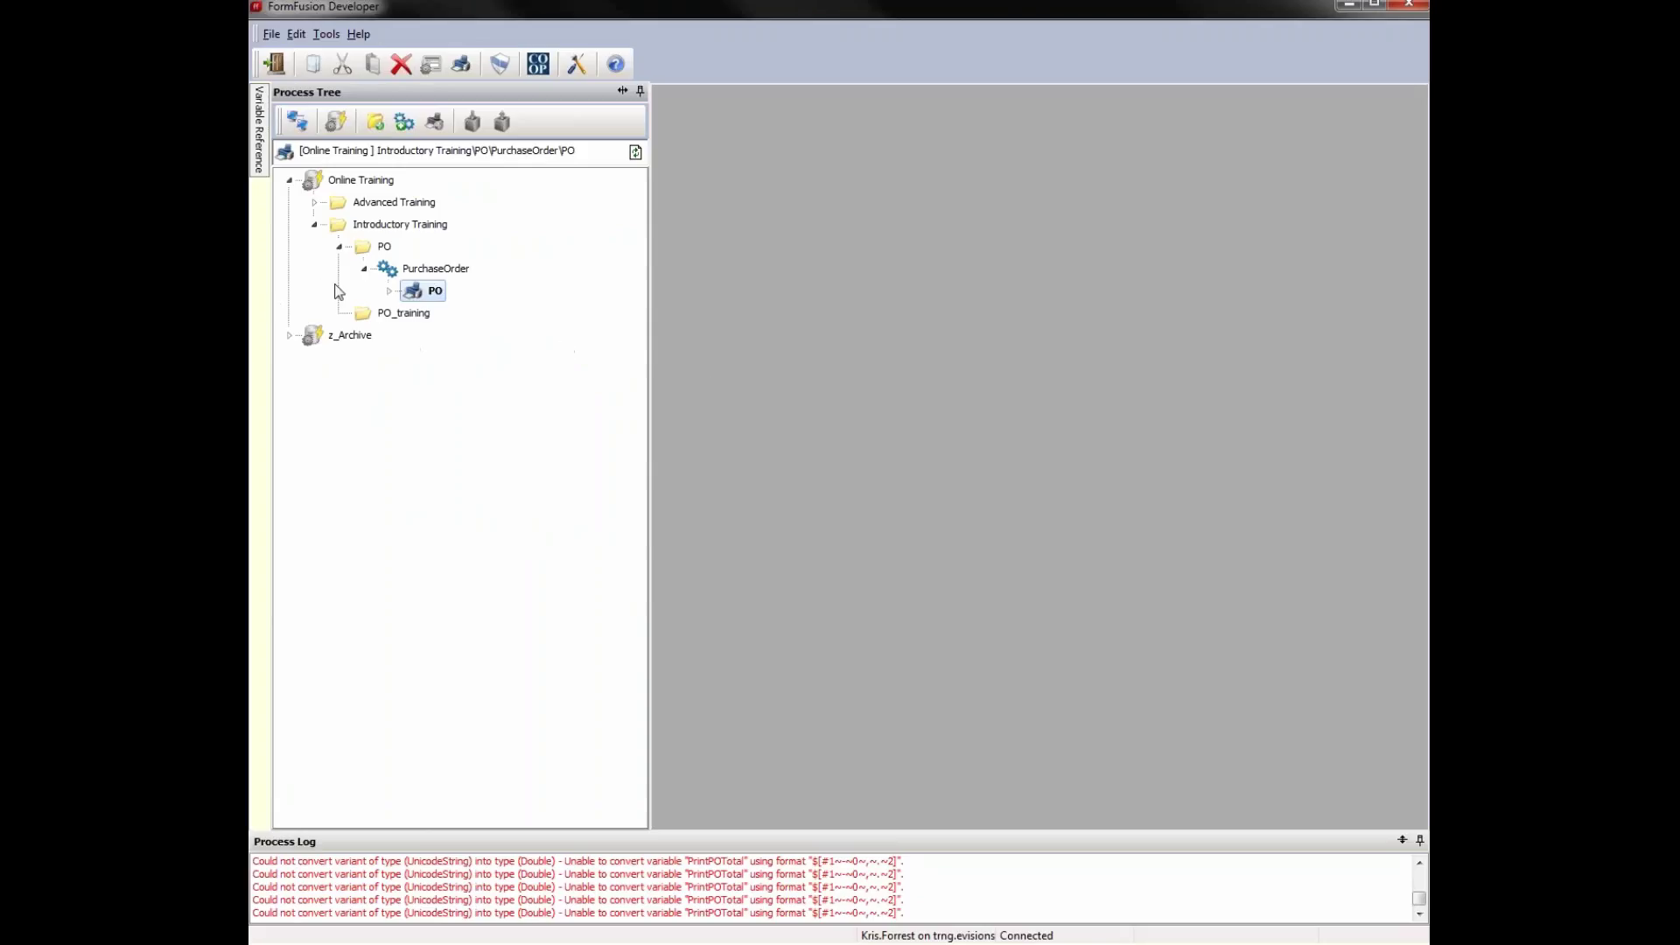
Expand PO and open its 0_PO Main form in the designer
left_click(389, 290)
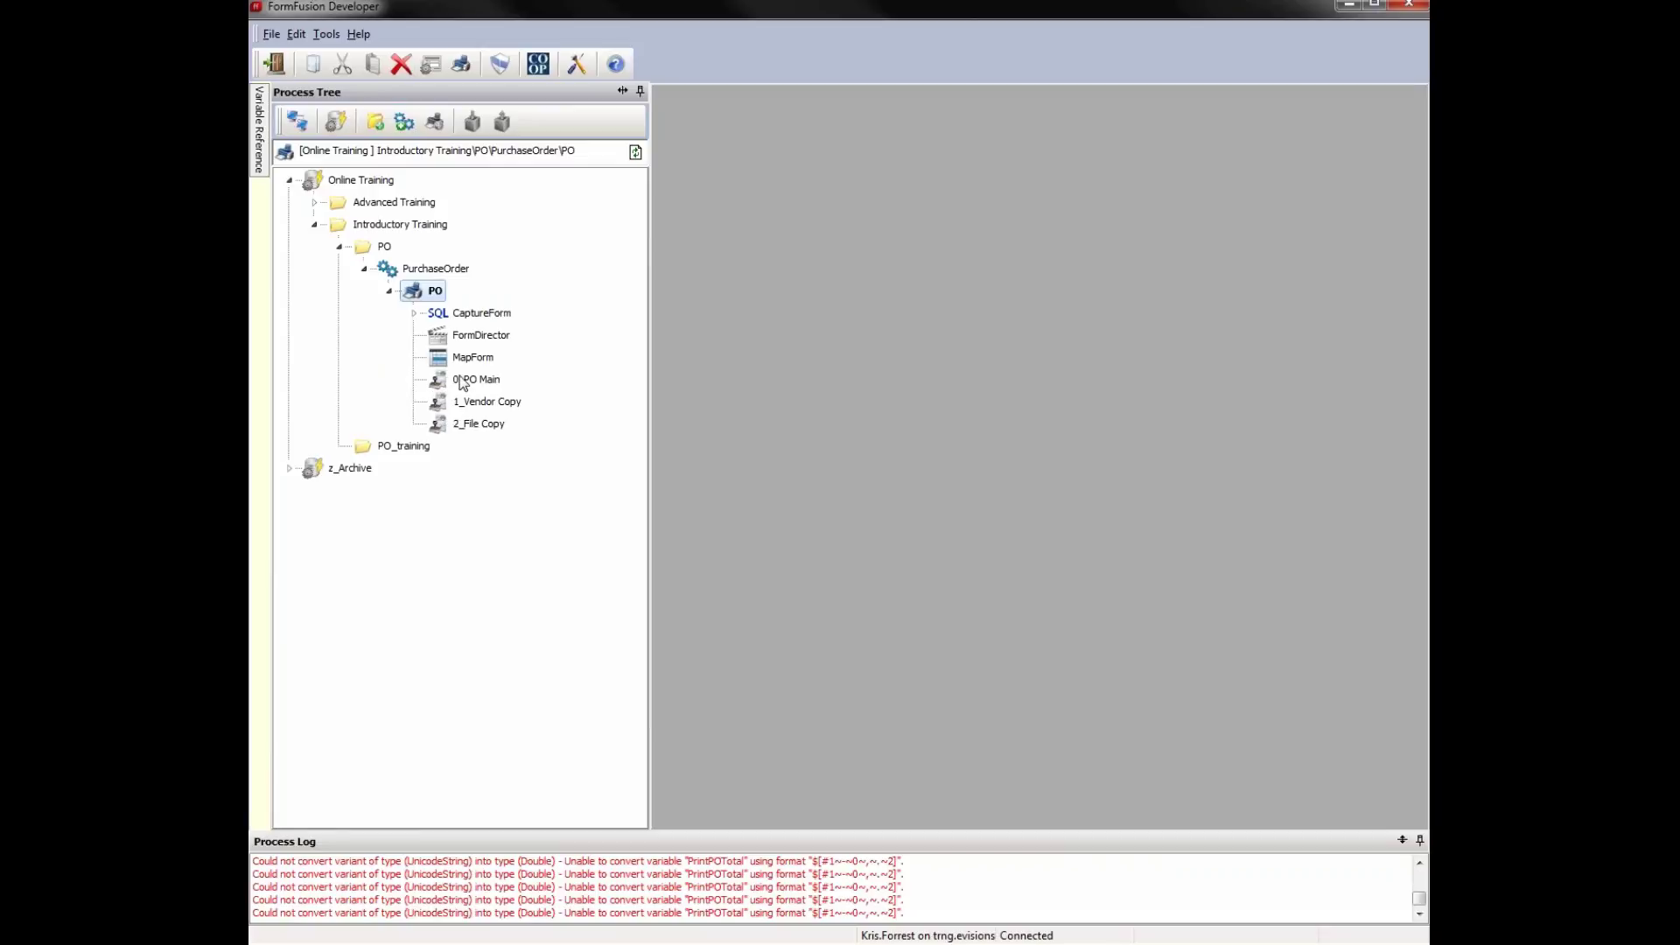
double_click(484, 378)
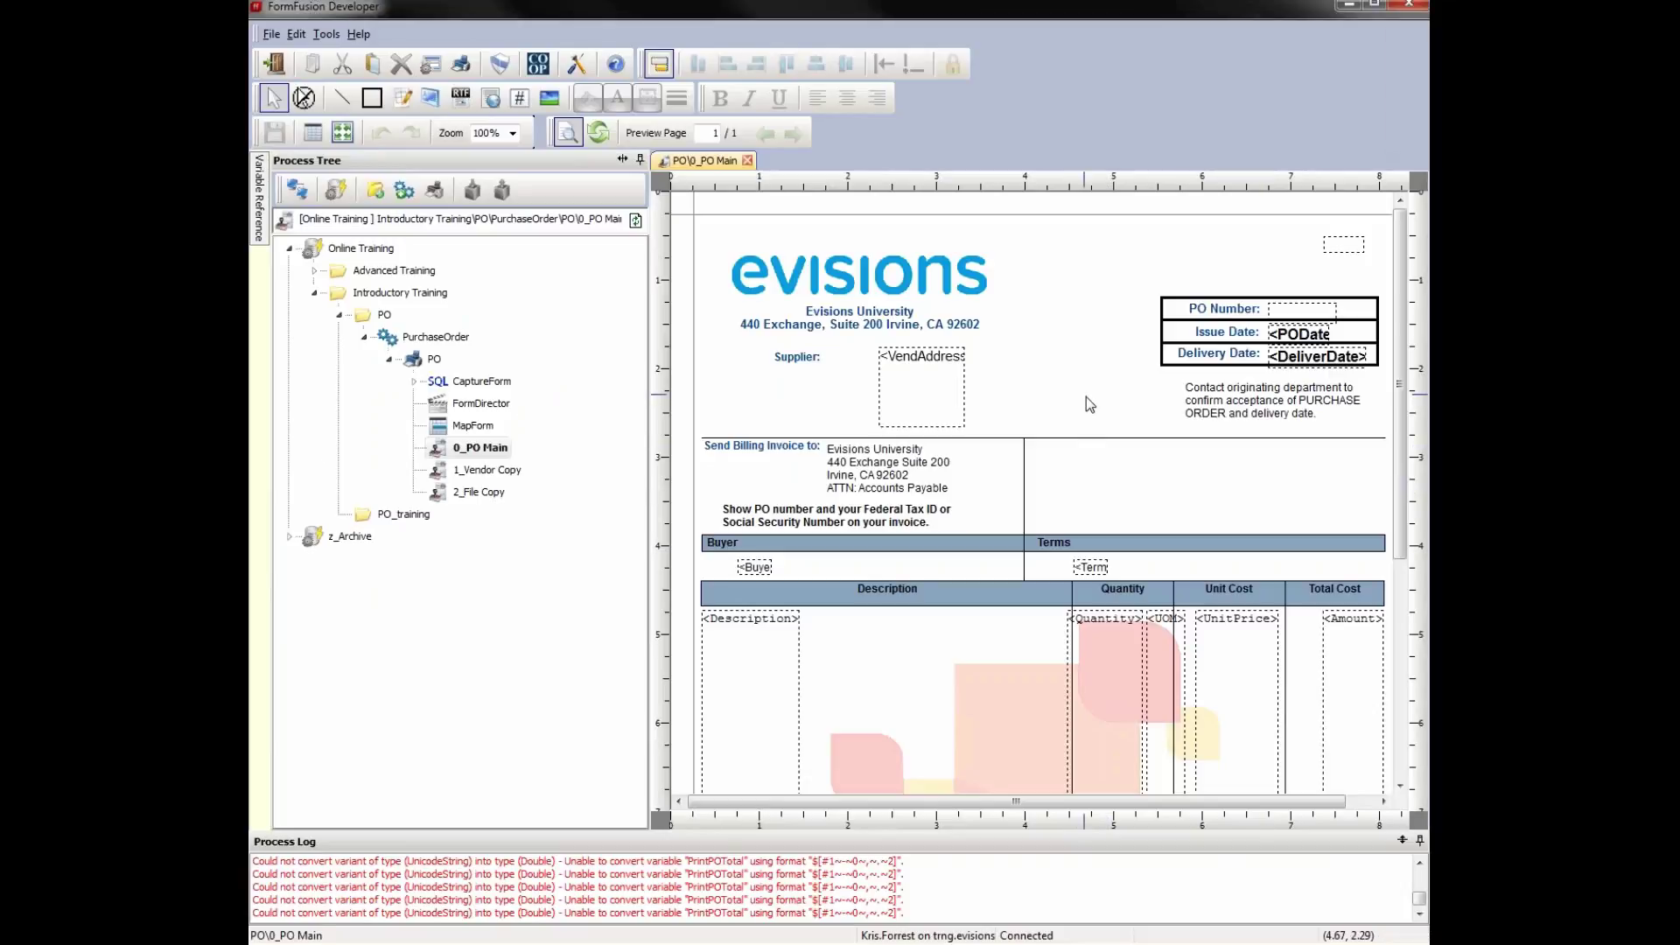
scroll(1085, 397, "down", 2)
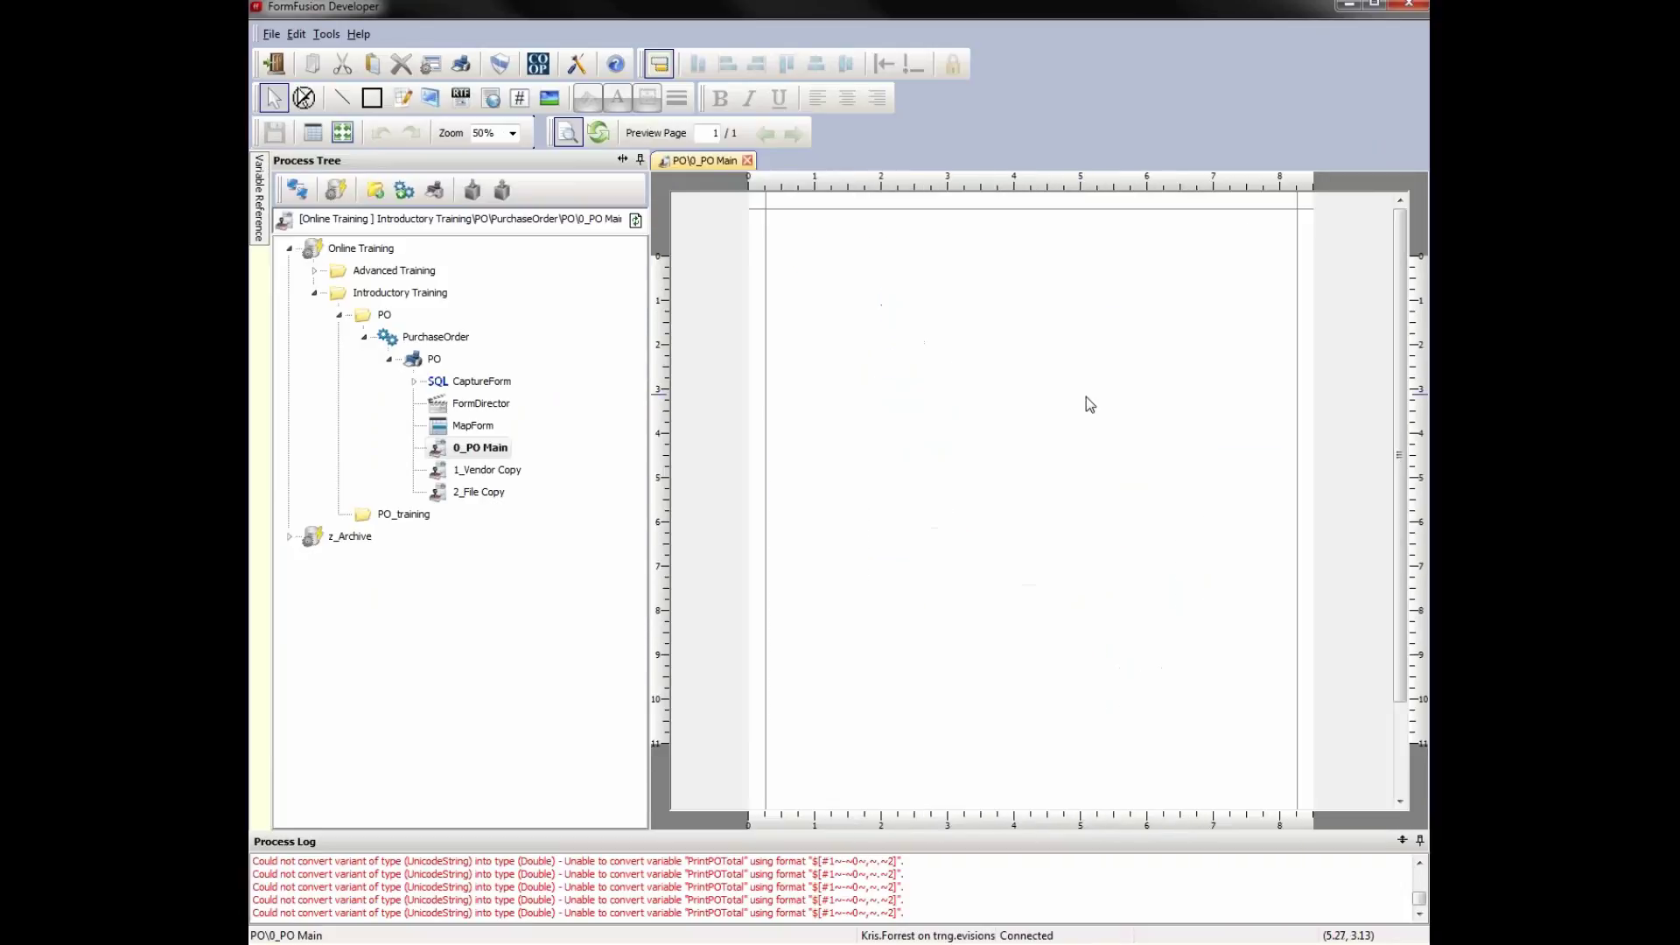
scroll(1089, 405, "up", 1)
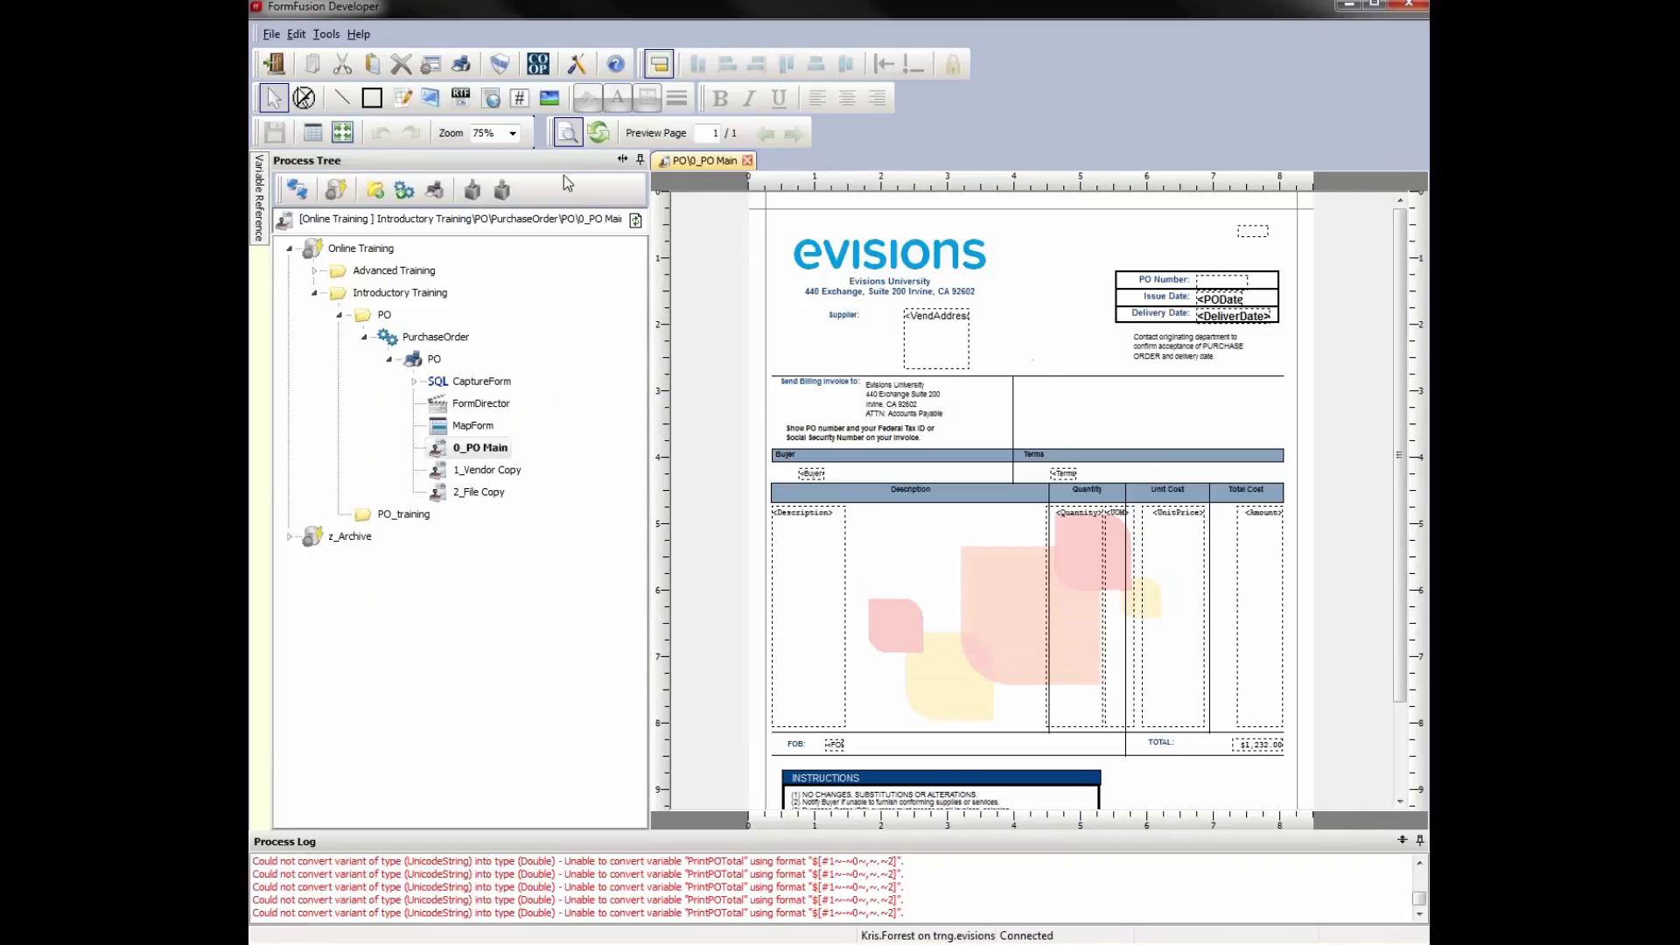
Switch the form zoom to 50%, then back to 75%
left_click(513, 133)
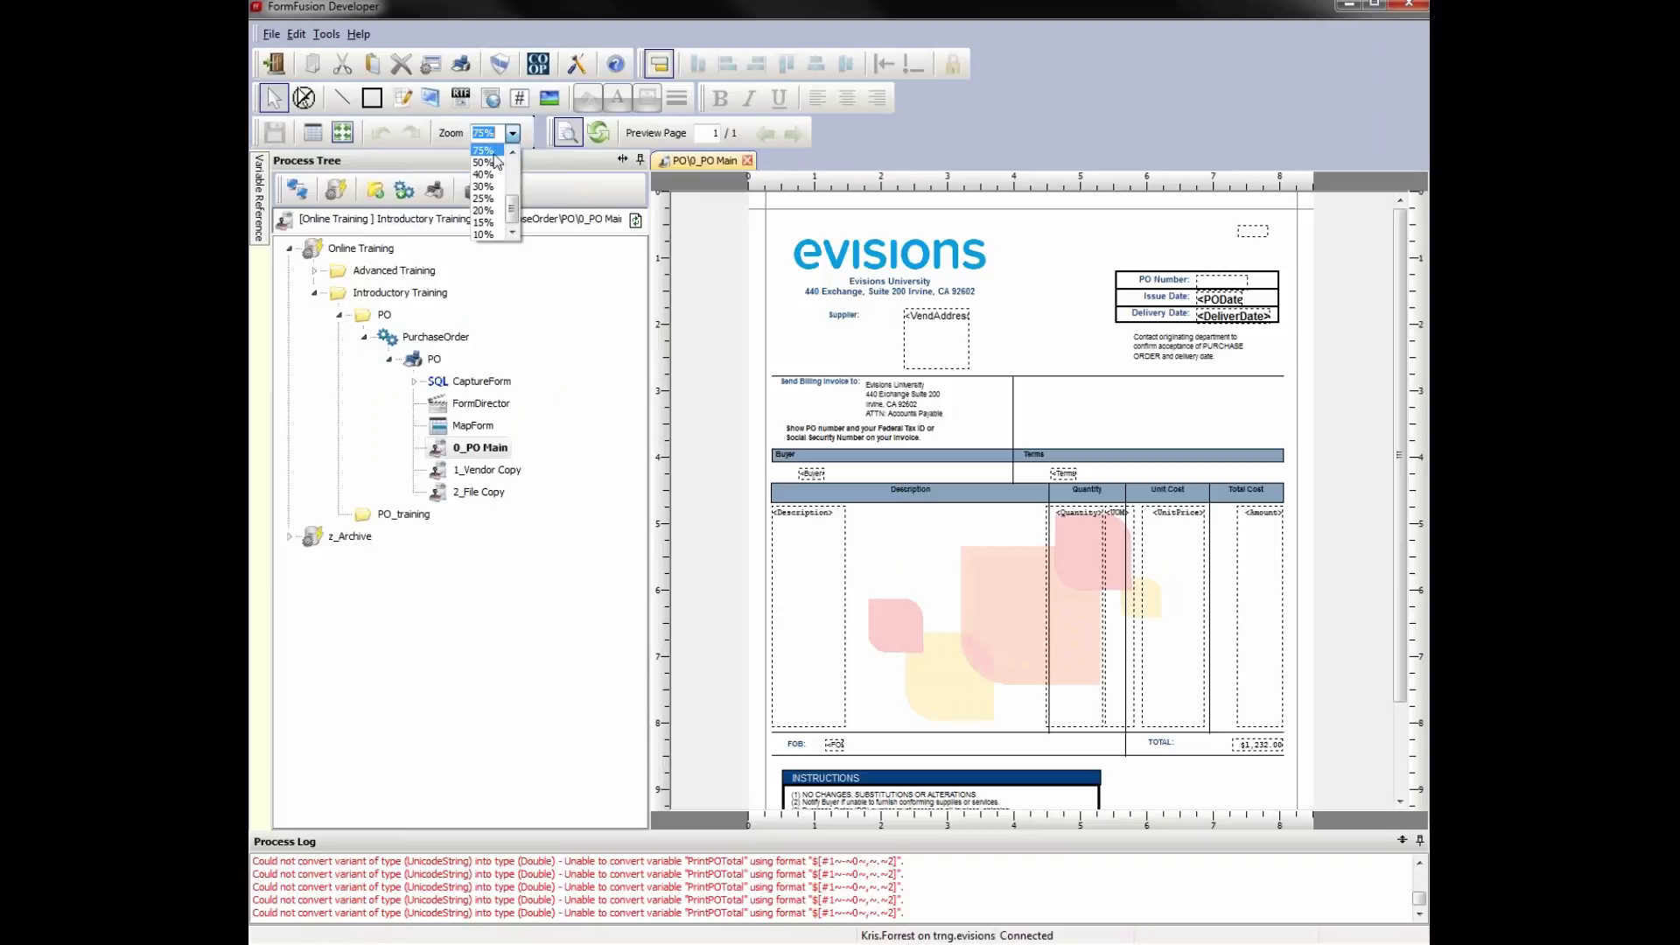
left_click(494, 162)
left_click(514, 133)
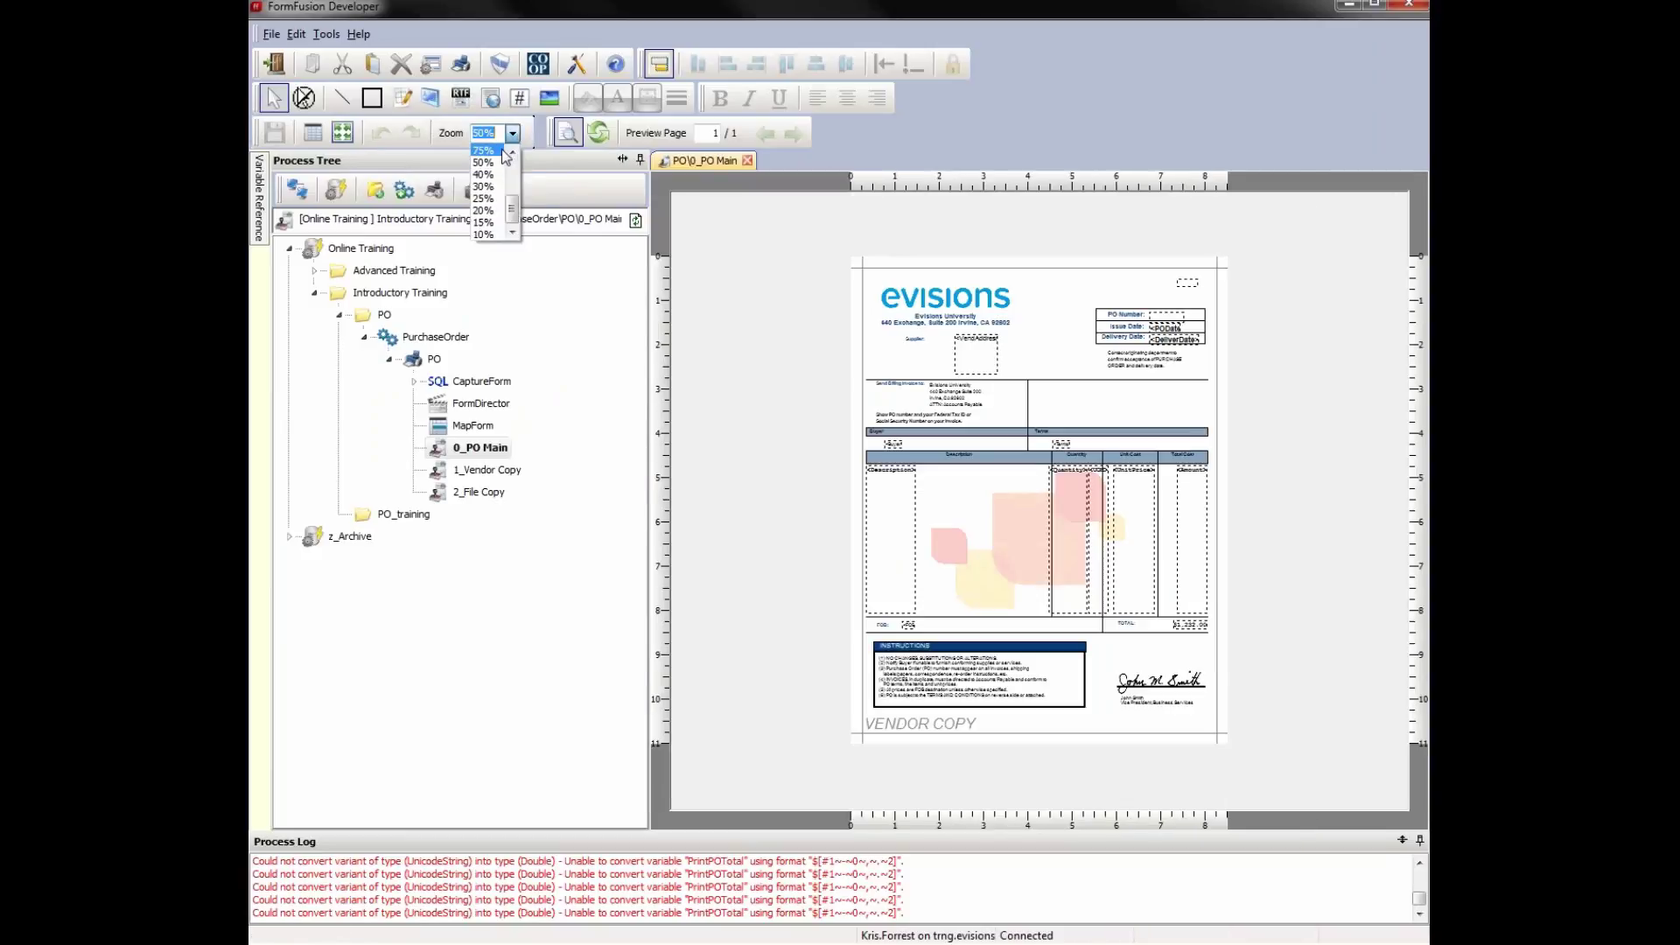
left_click(495, 148)
left_click(1033, 337)
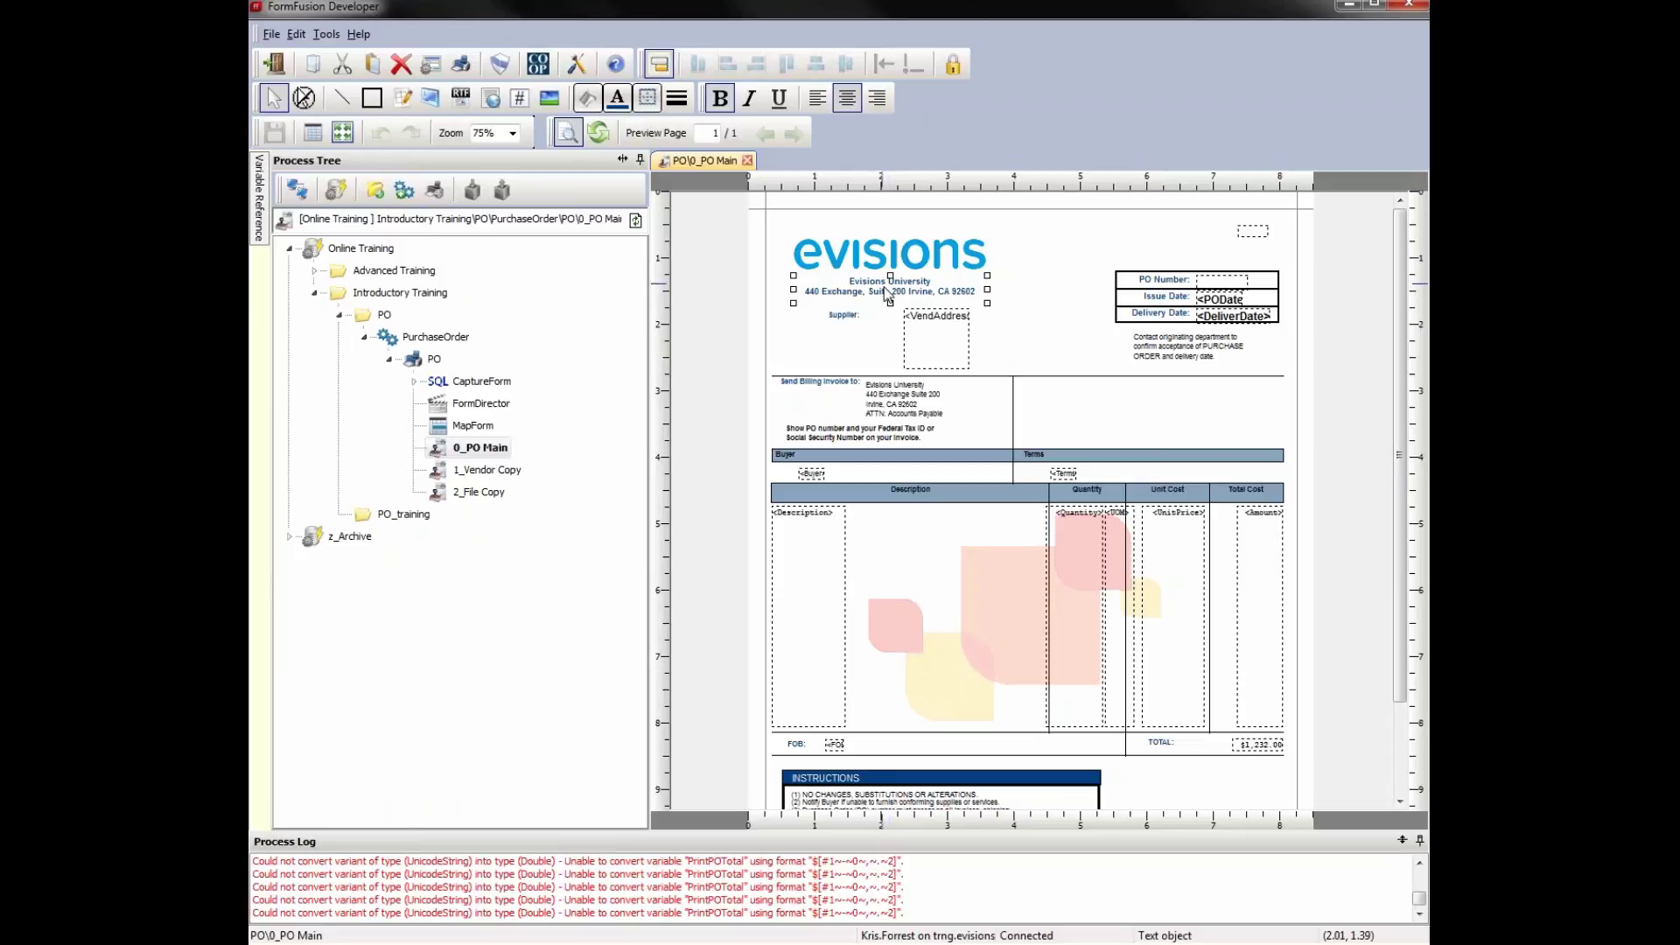
Append 'Support' to the 'Evisions University' text, try a 180 angle, reset to 0, and apply
double_click(887, 294)
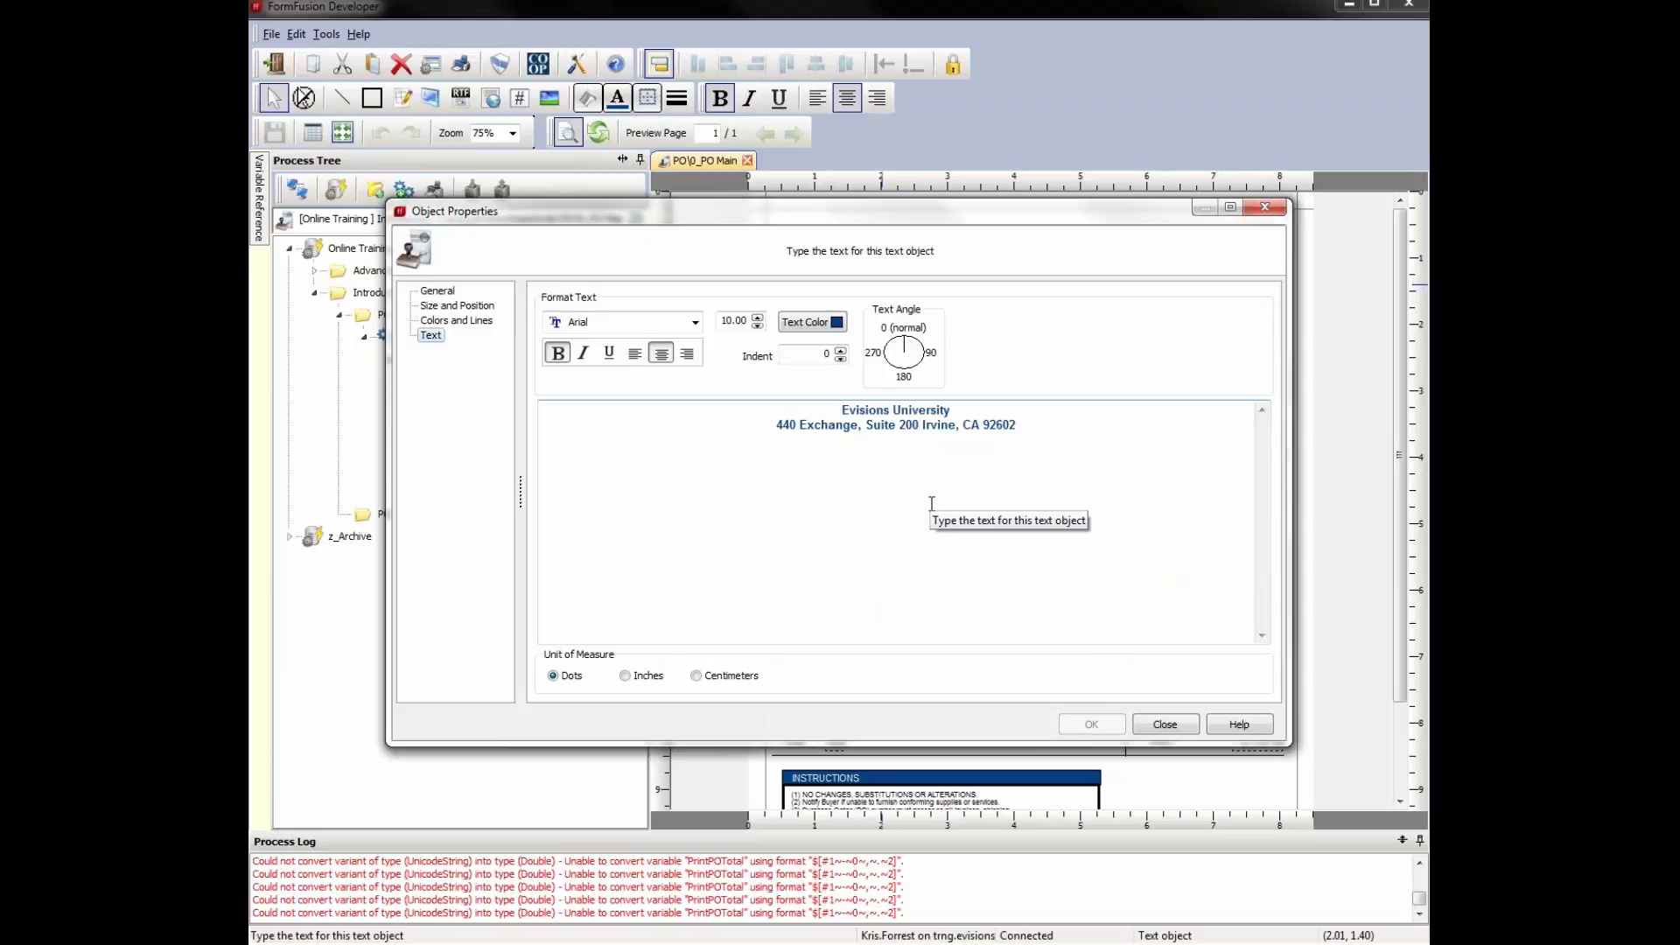
left_click(959, 412)
type("Support")
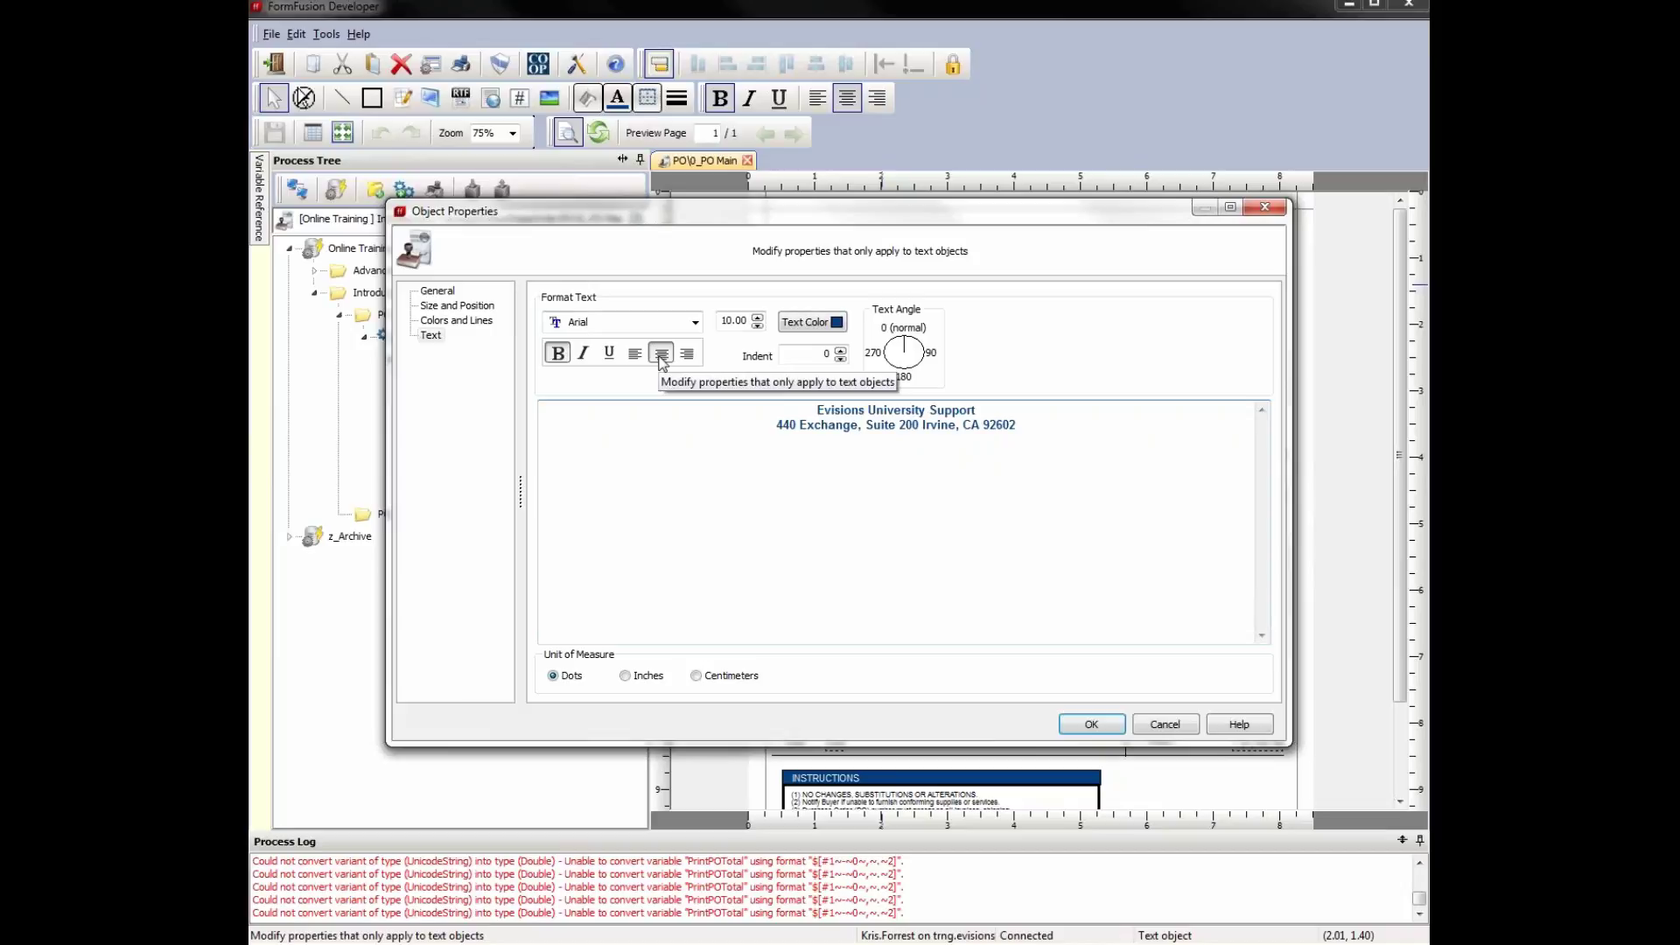
left_click(905, 365)
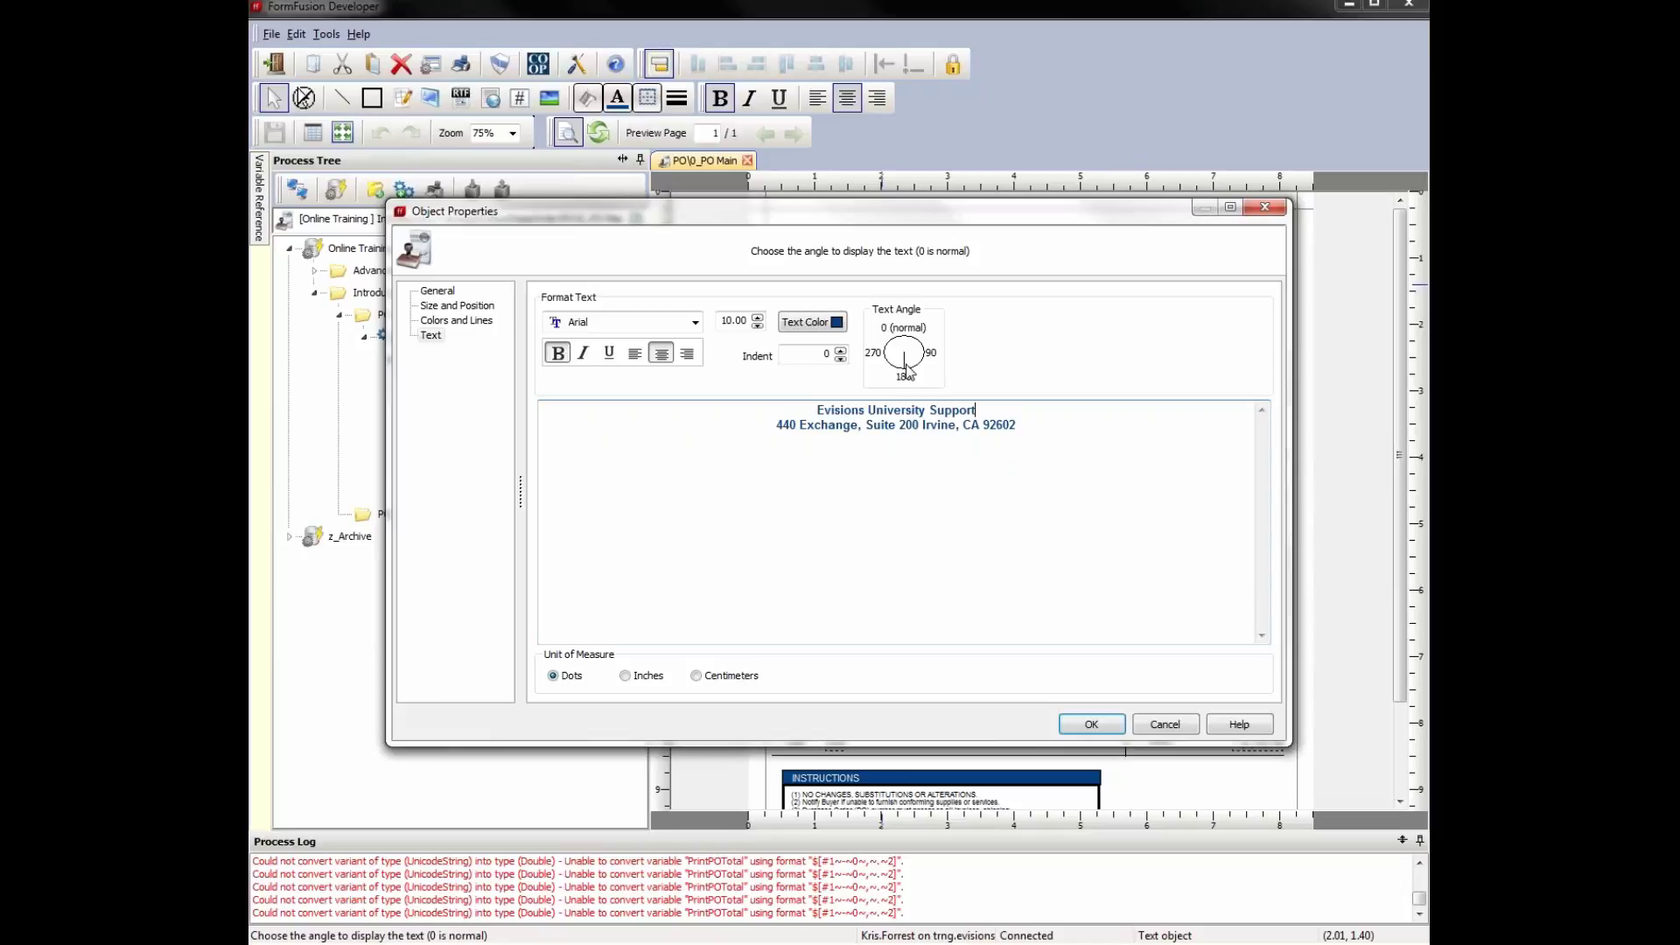
left_click(904, 340)
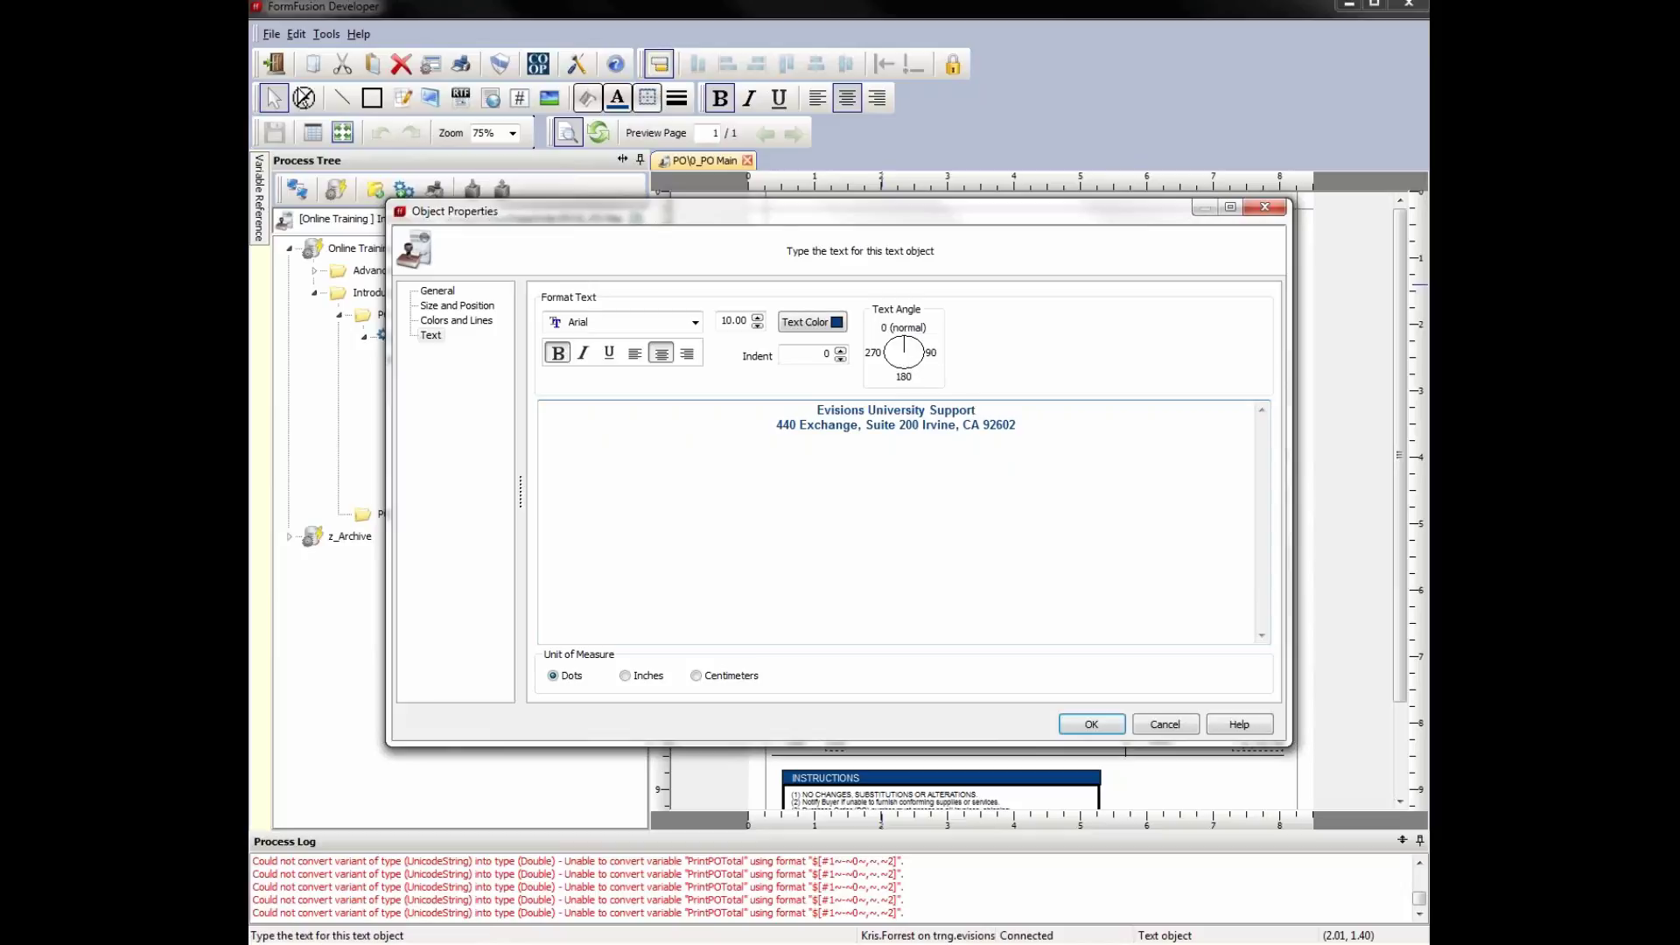
left_click(1090, 726)
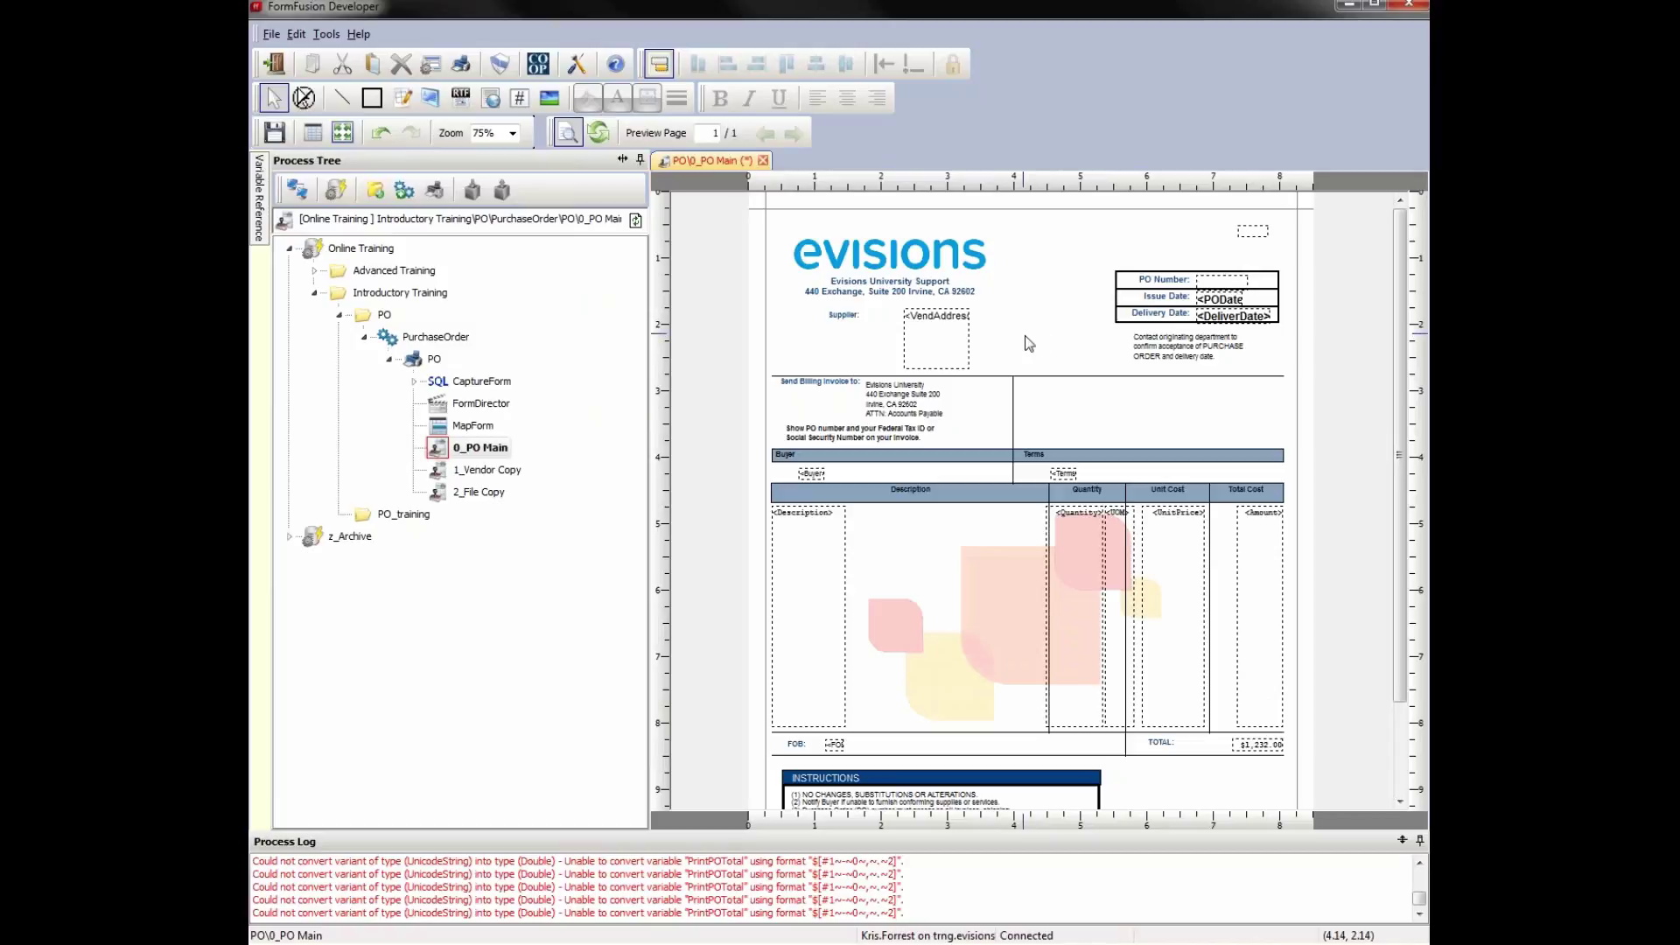
Replace the evisions logo with a newly loaded evisions_logo image shifted left above the address
left_click(957, 262)
key("Delete")
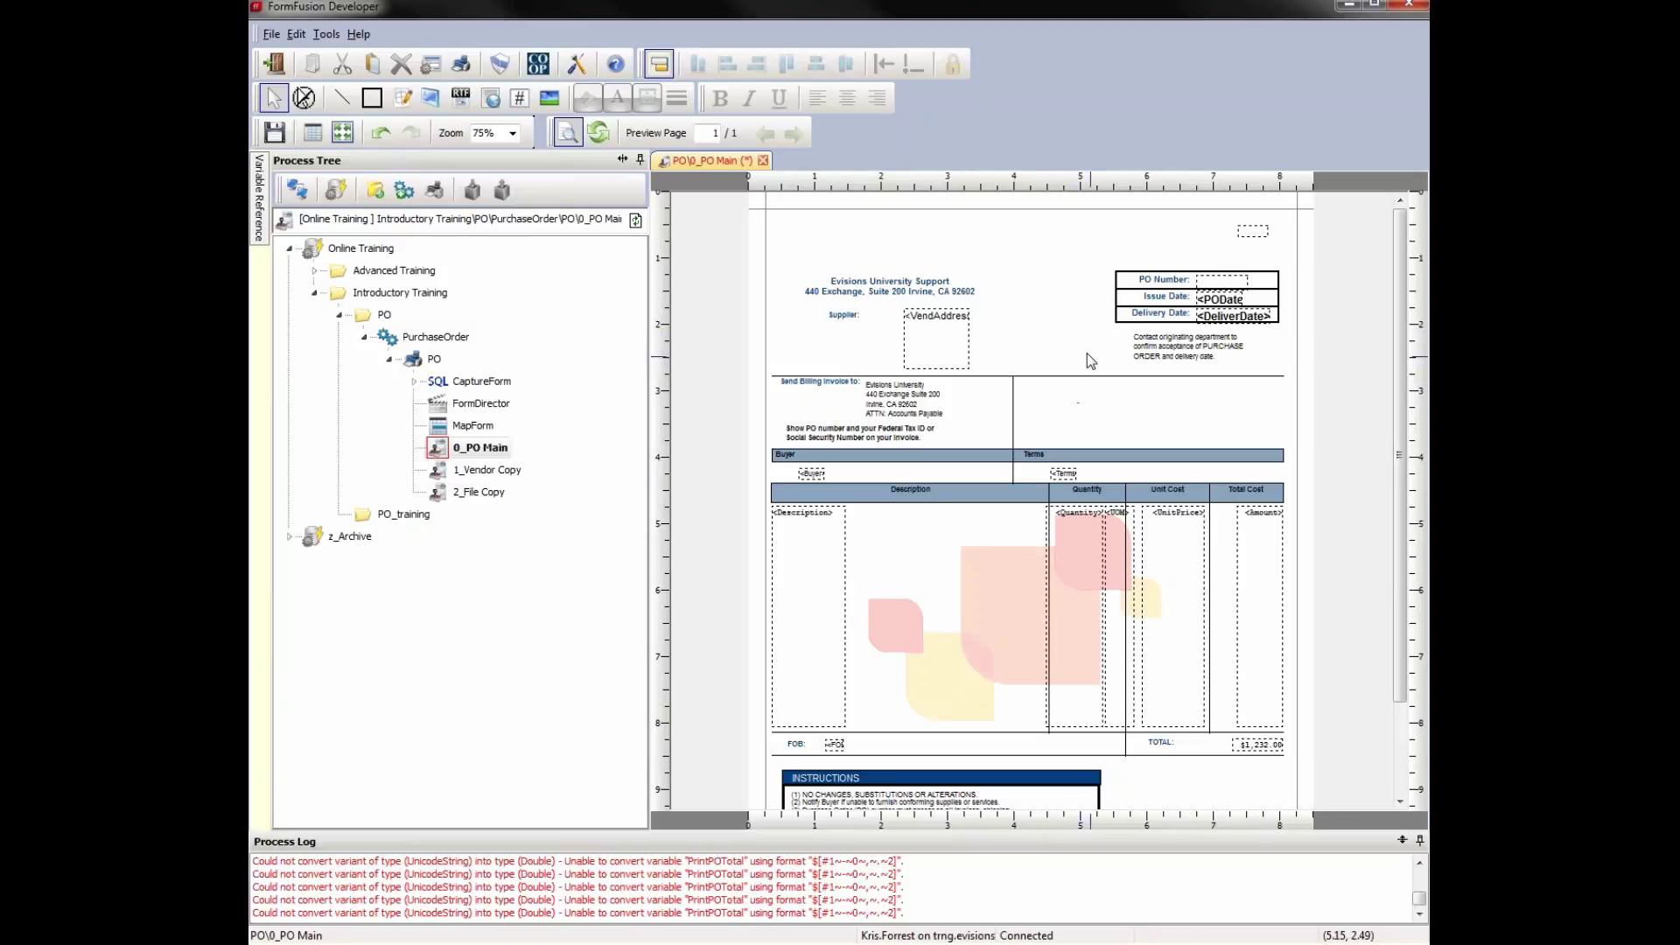
left_click(550, 99)
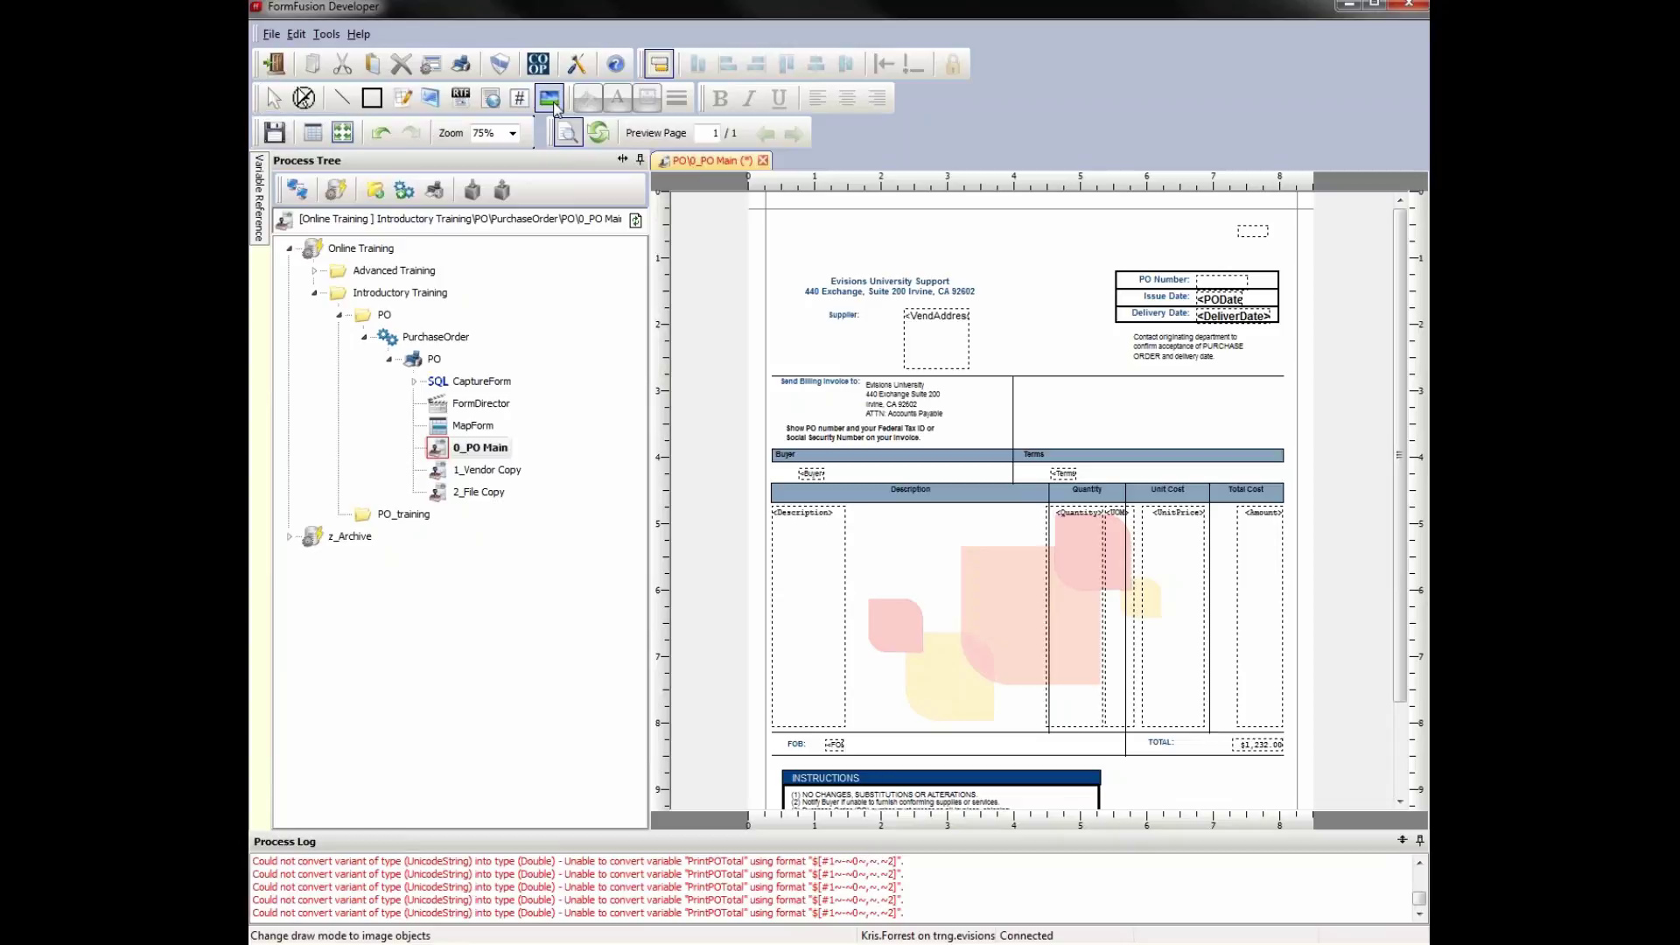
left_click(821, 237)
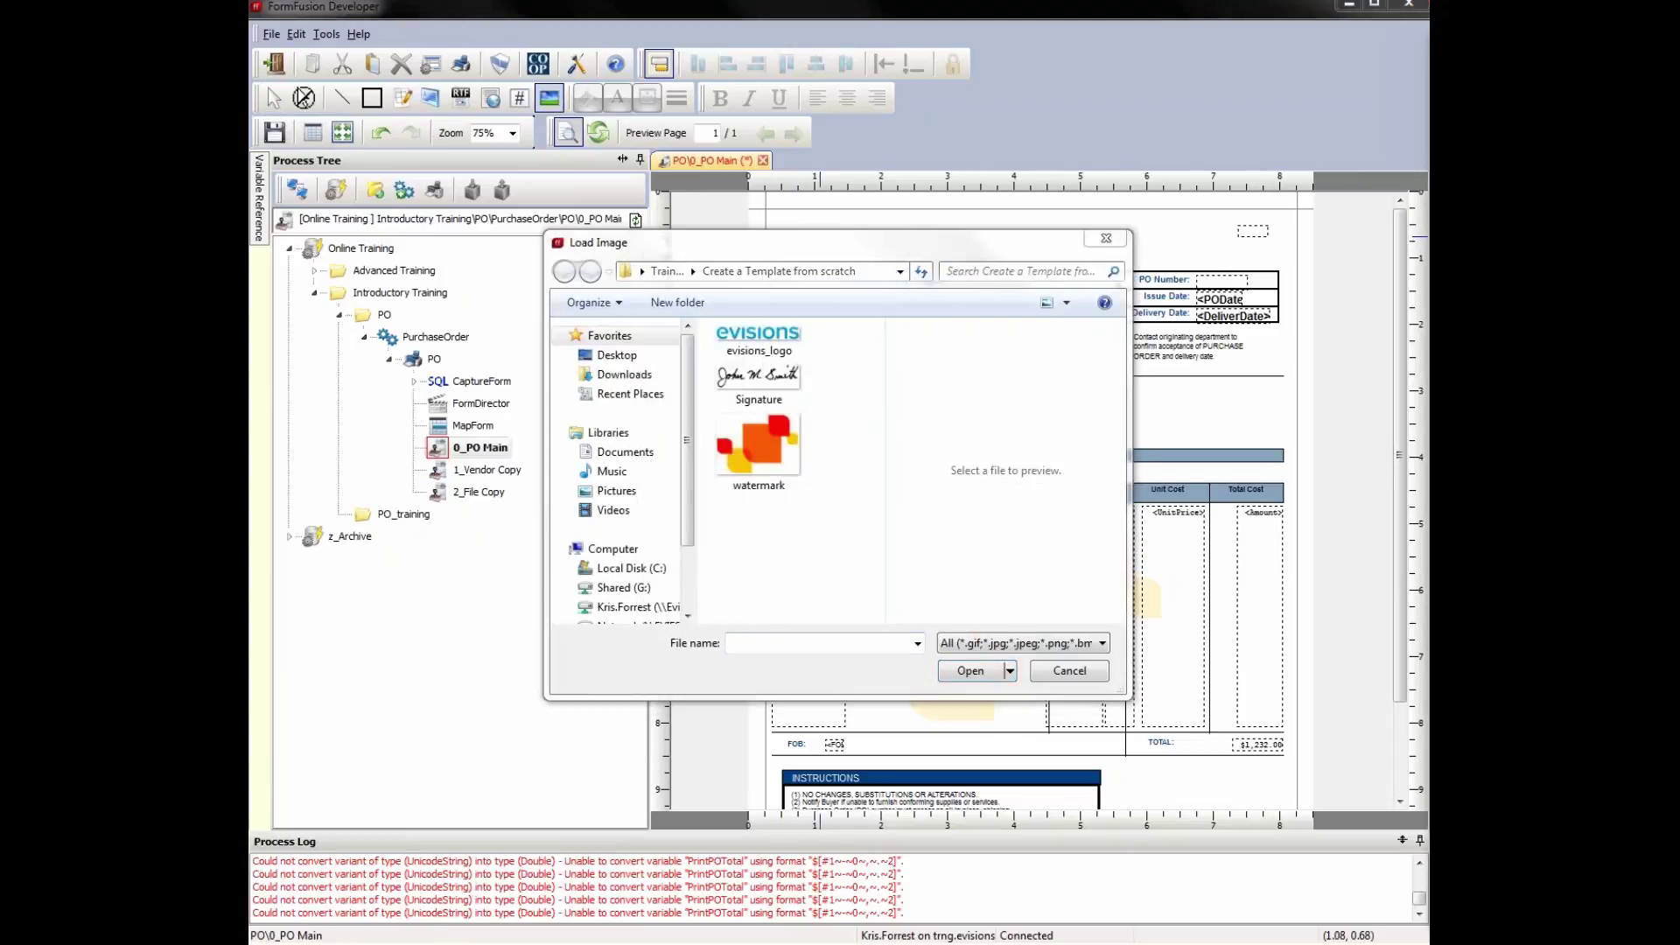
left_click(761, 346)
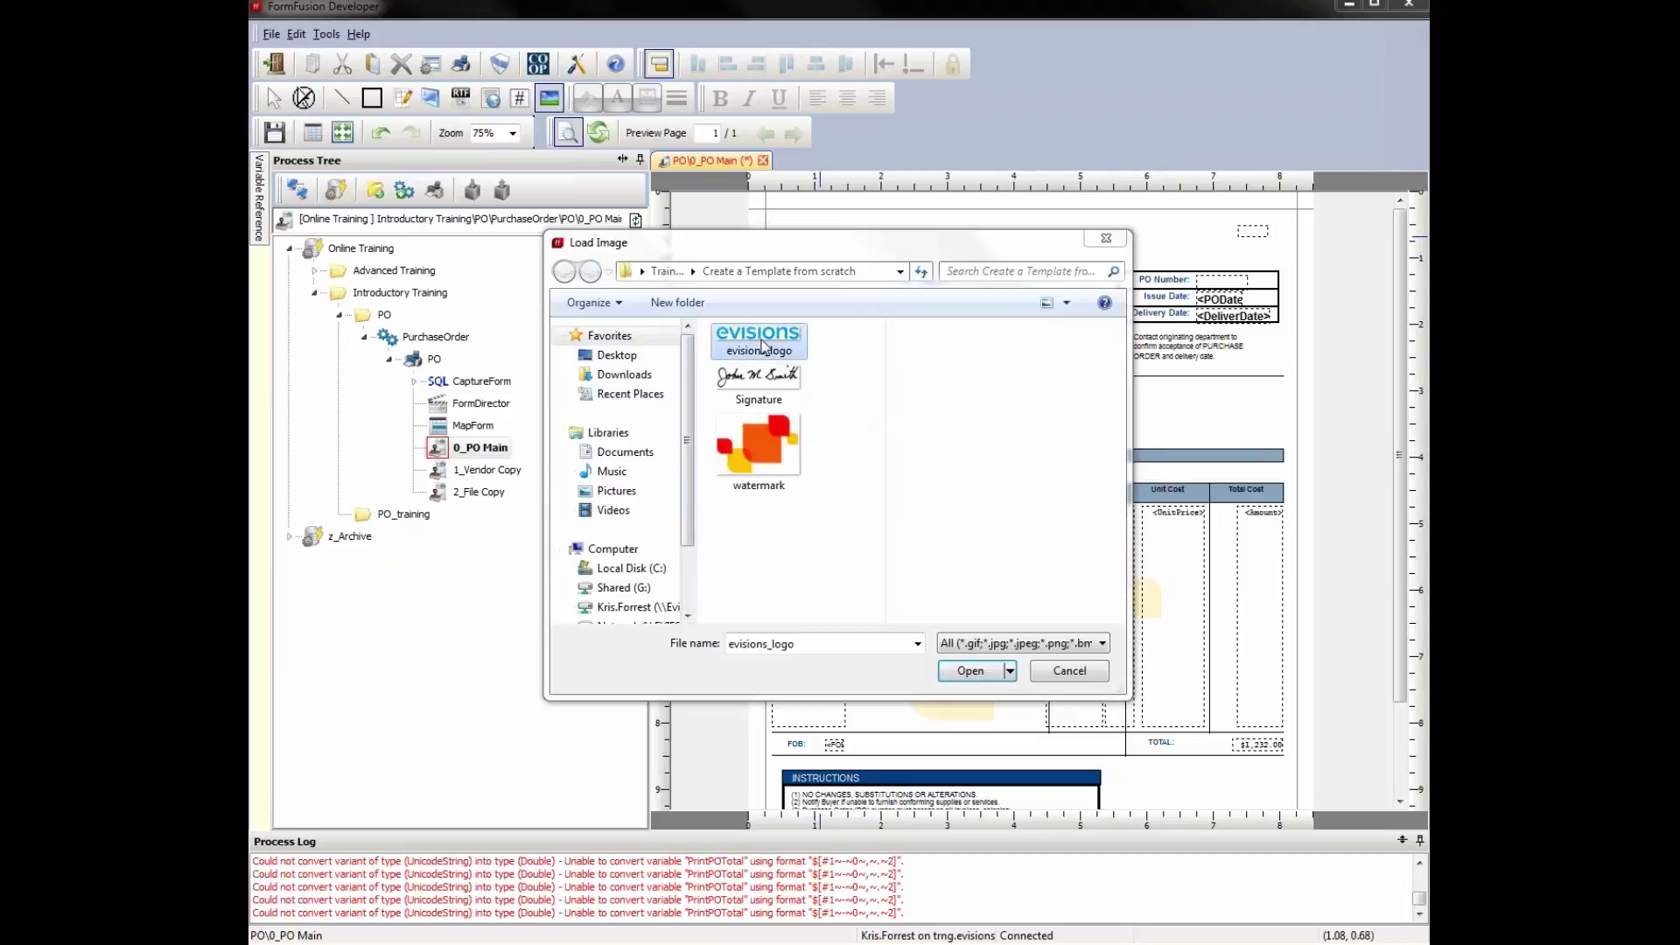
left_click(975, 674)
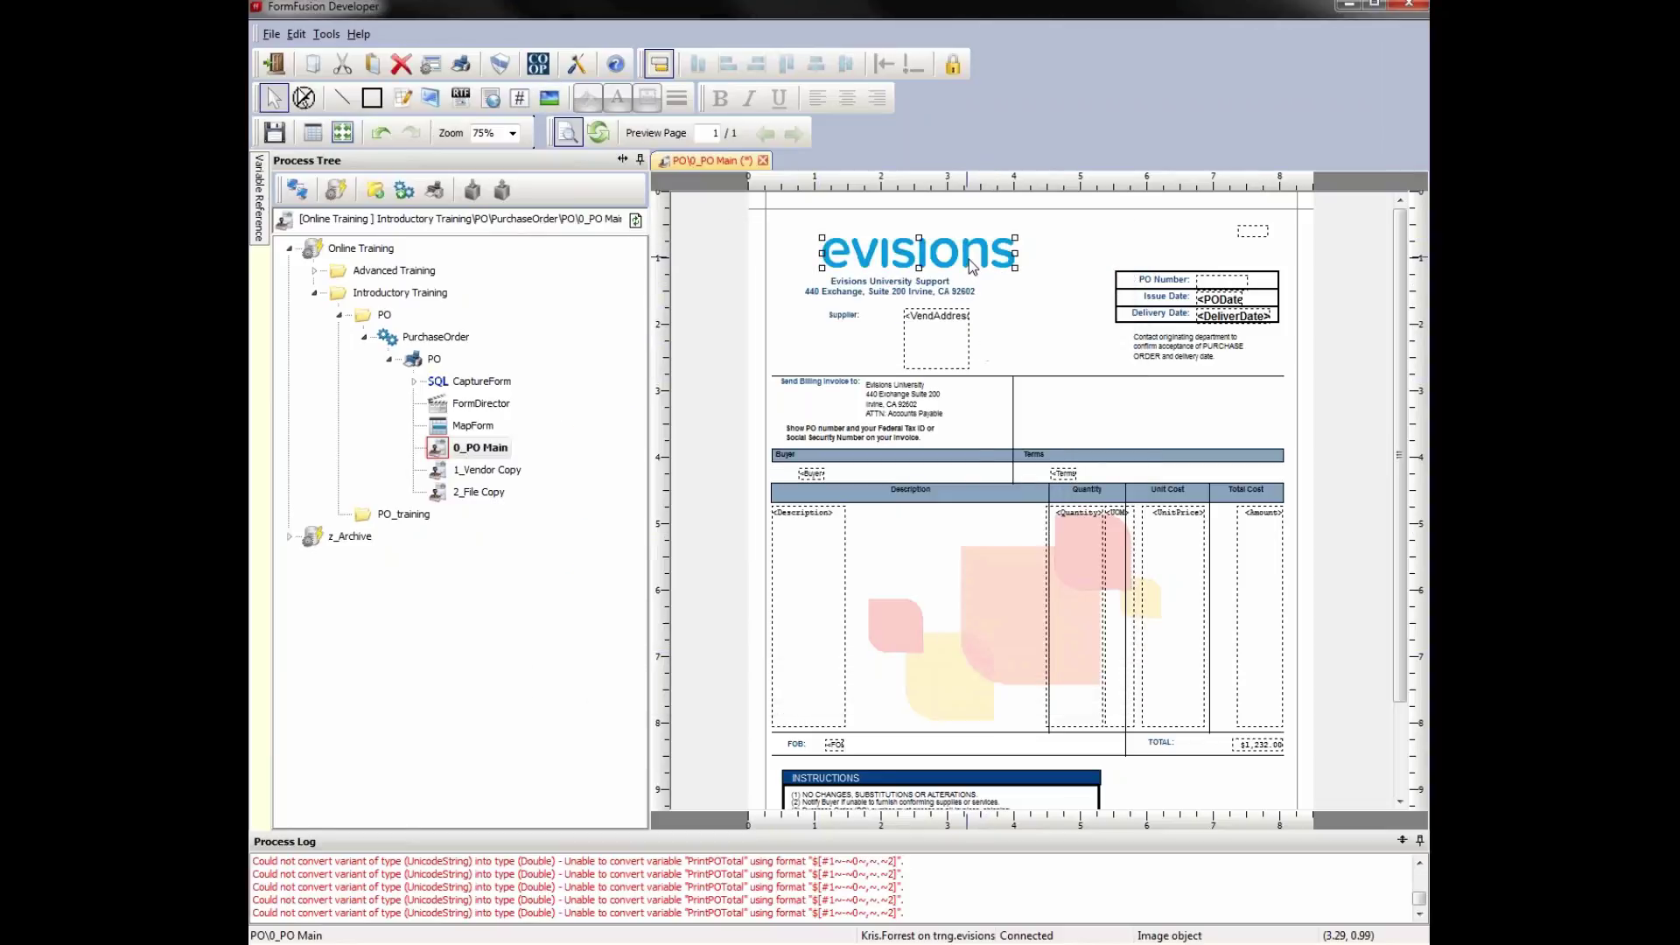
left_click_drag(966, 259, 944, 261)
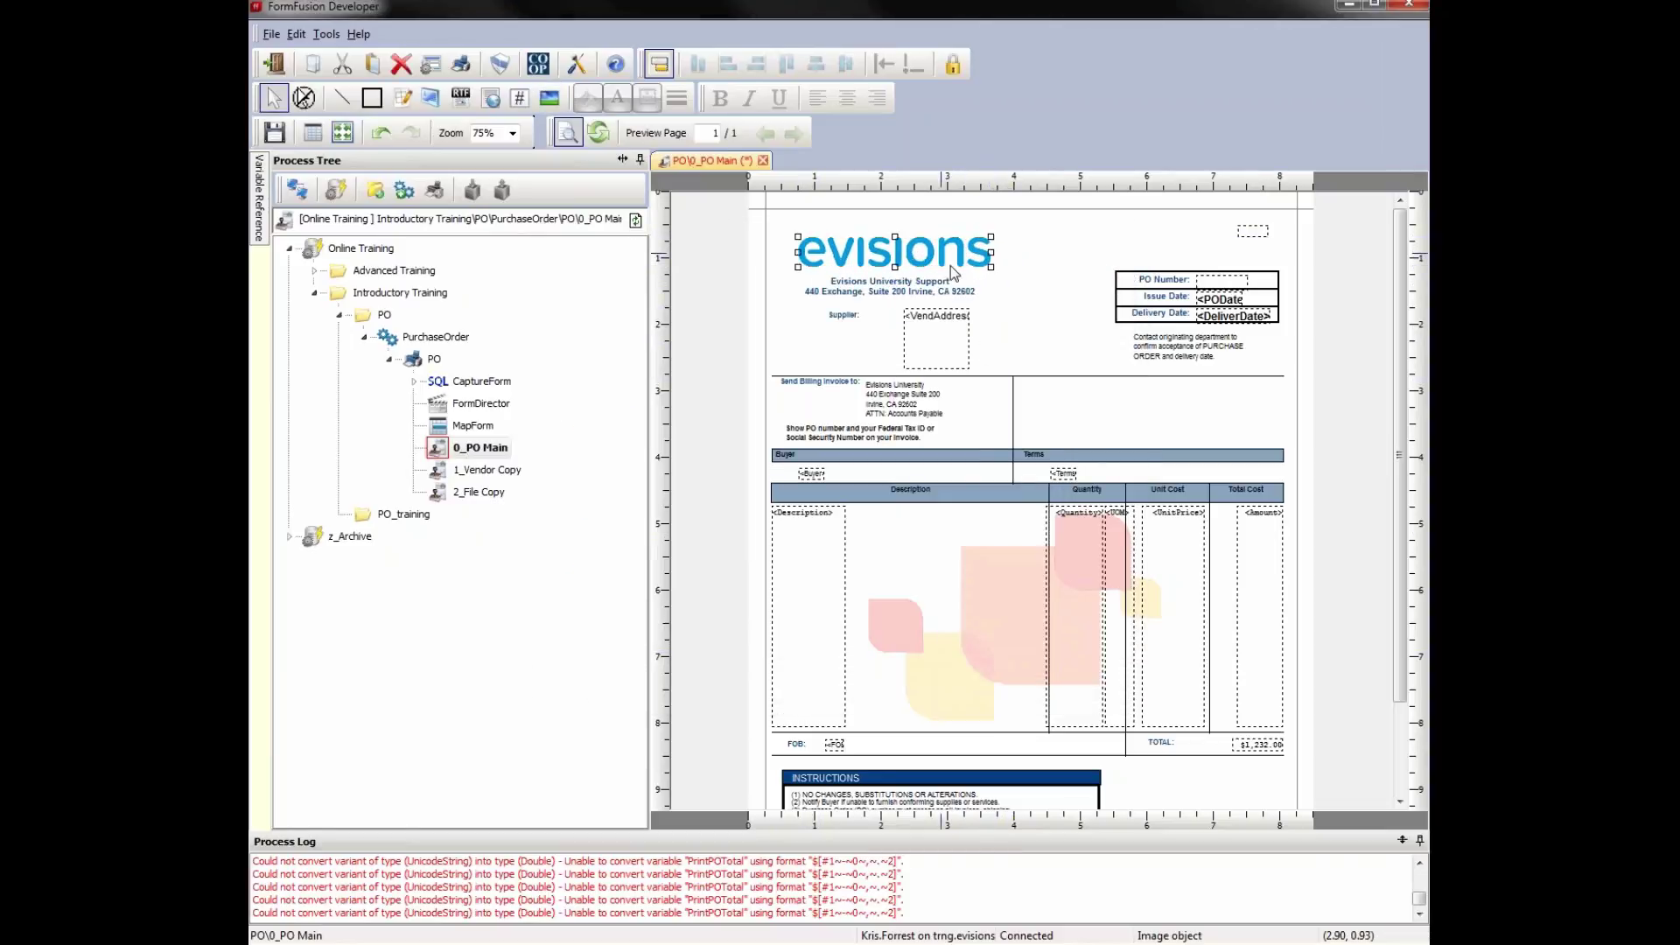
Delete the colored-shapes background watermark from the line-item area
left_click(1013, 344)
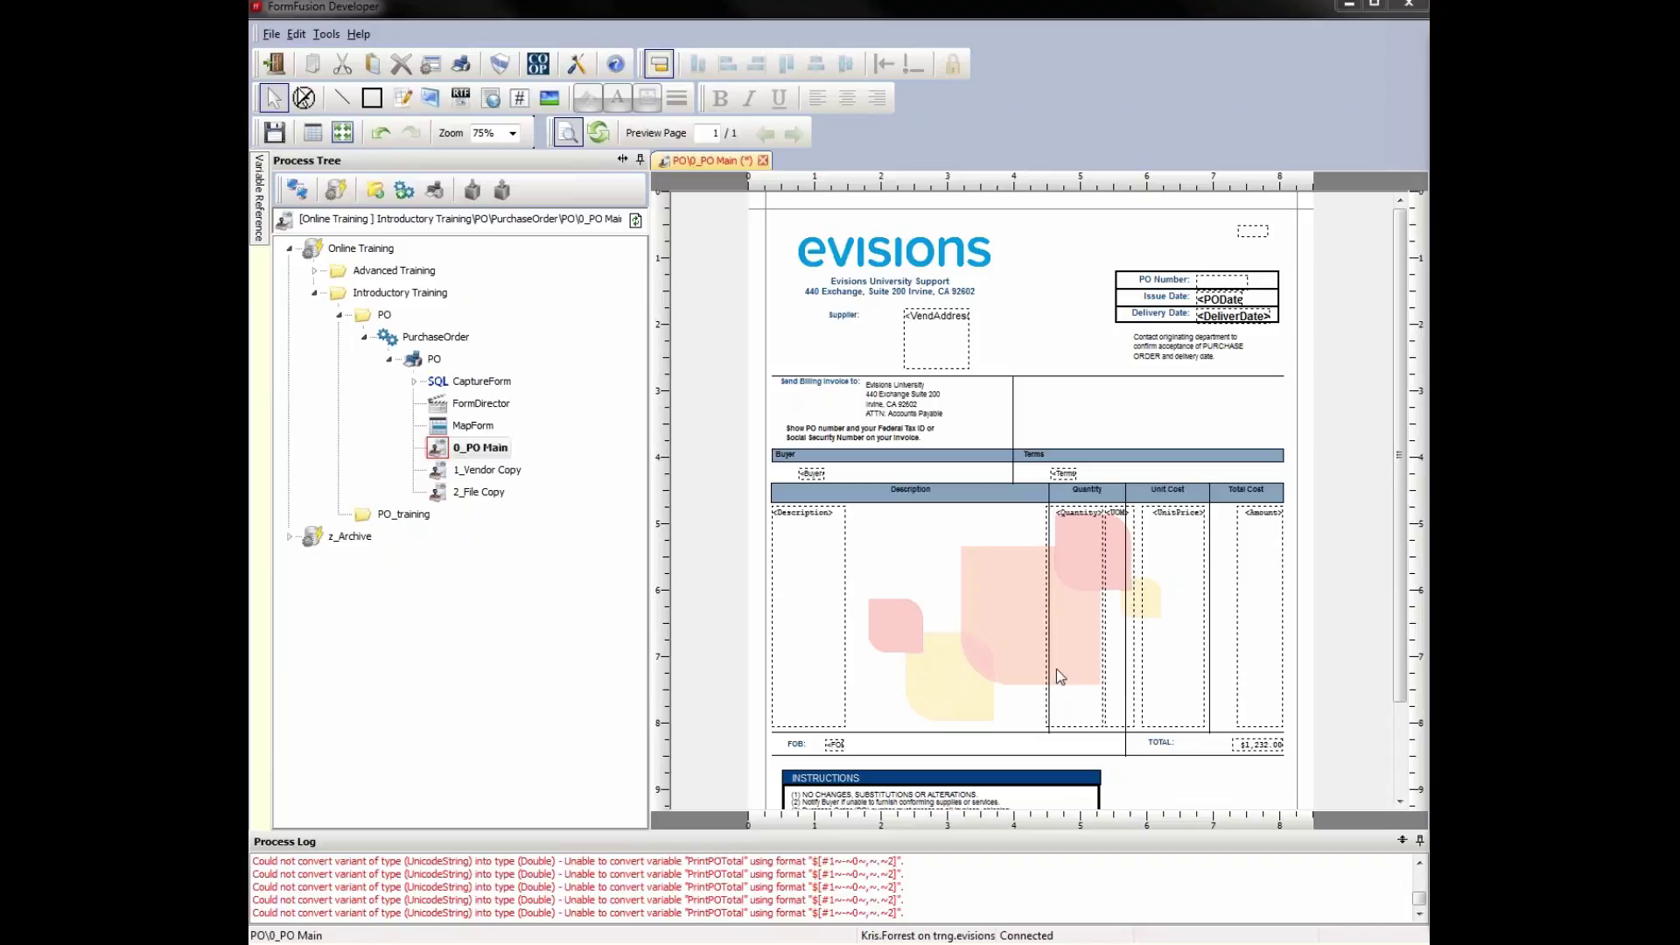
left_click(960, 656)
key("Delete")
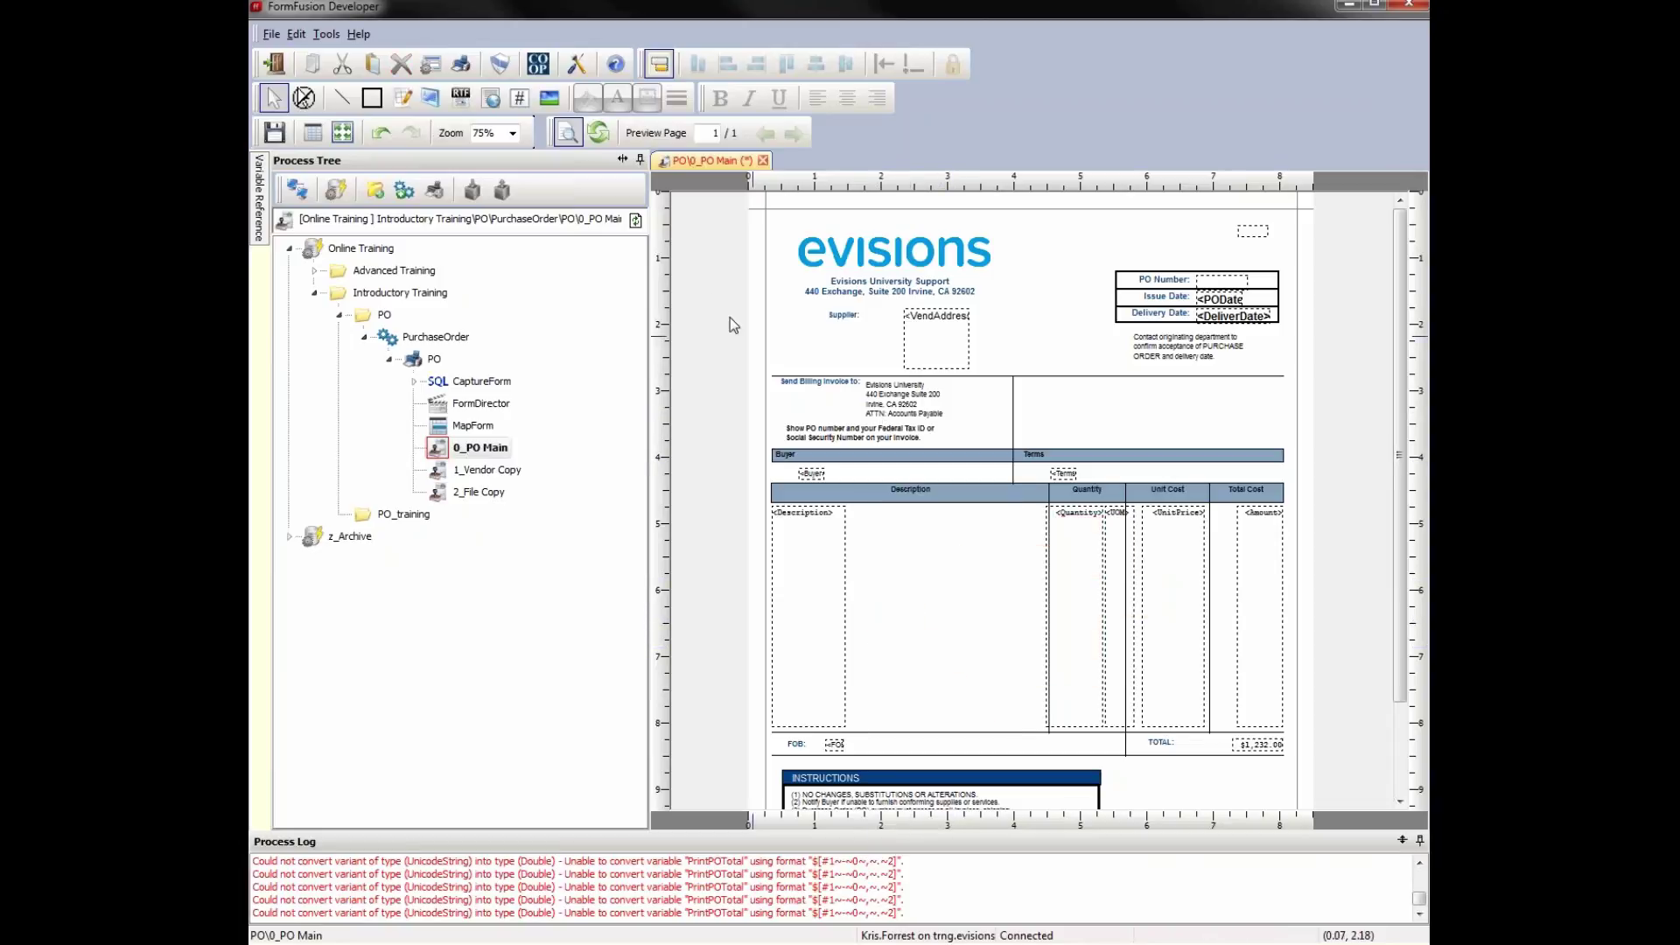
Load the watermark image and enlarge it over the Quantity and Unit Cost columns
left_click(550, 99)
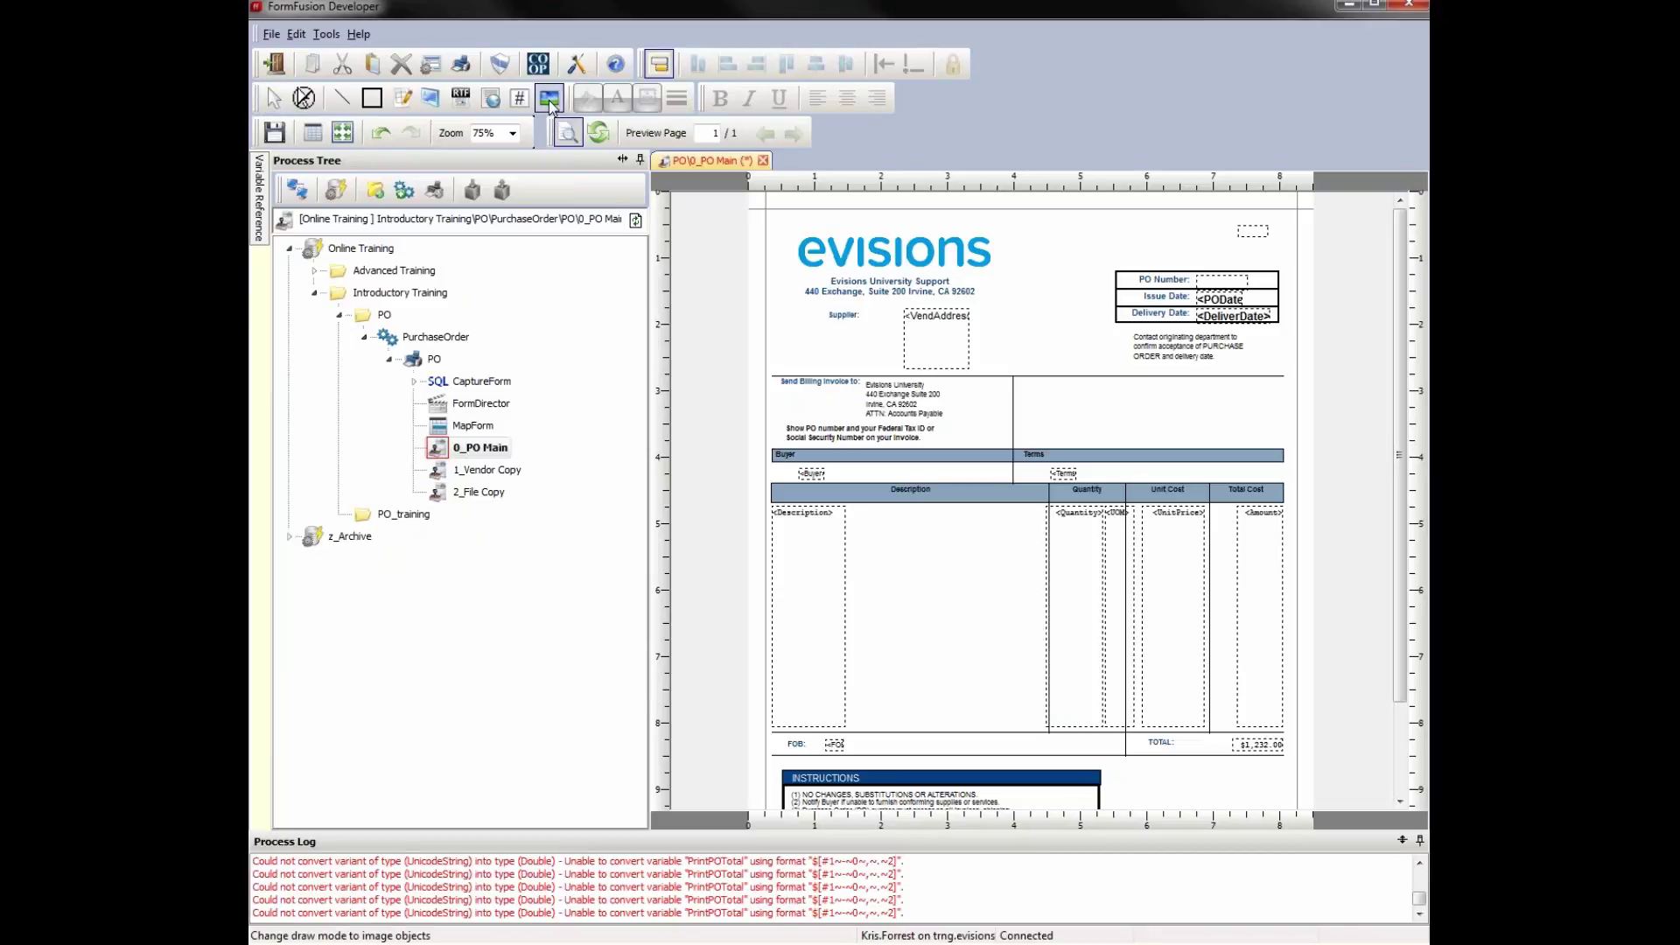
left_click(928, 546)
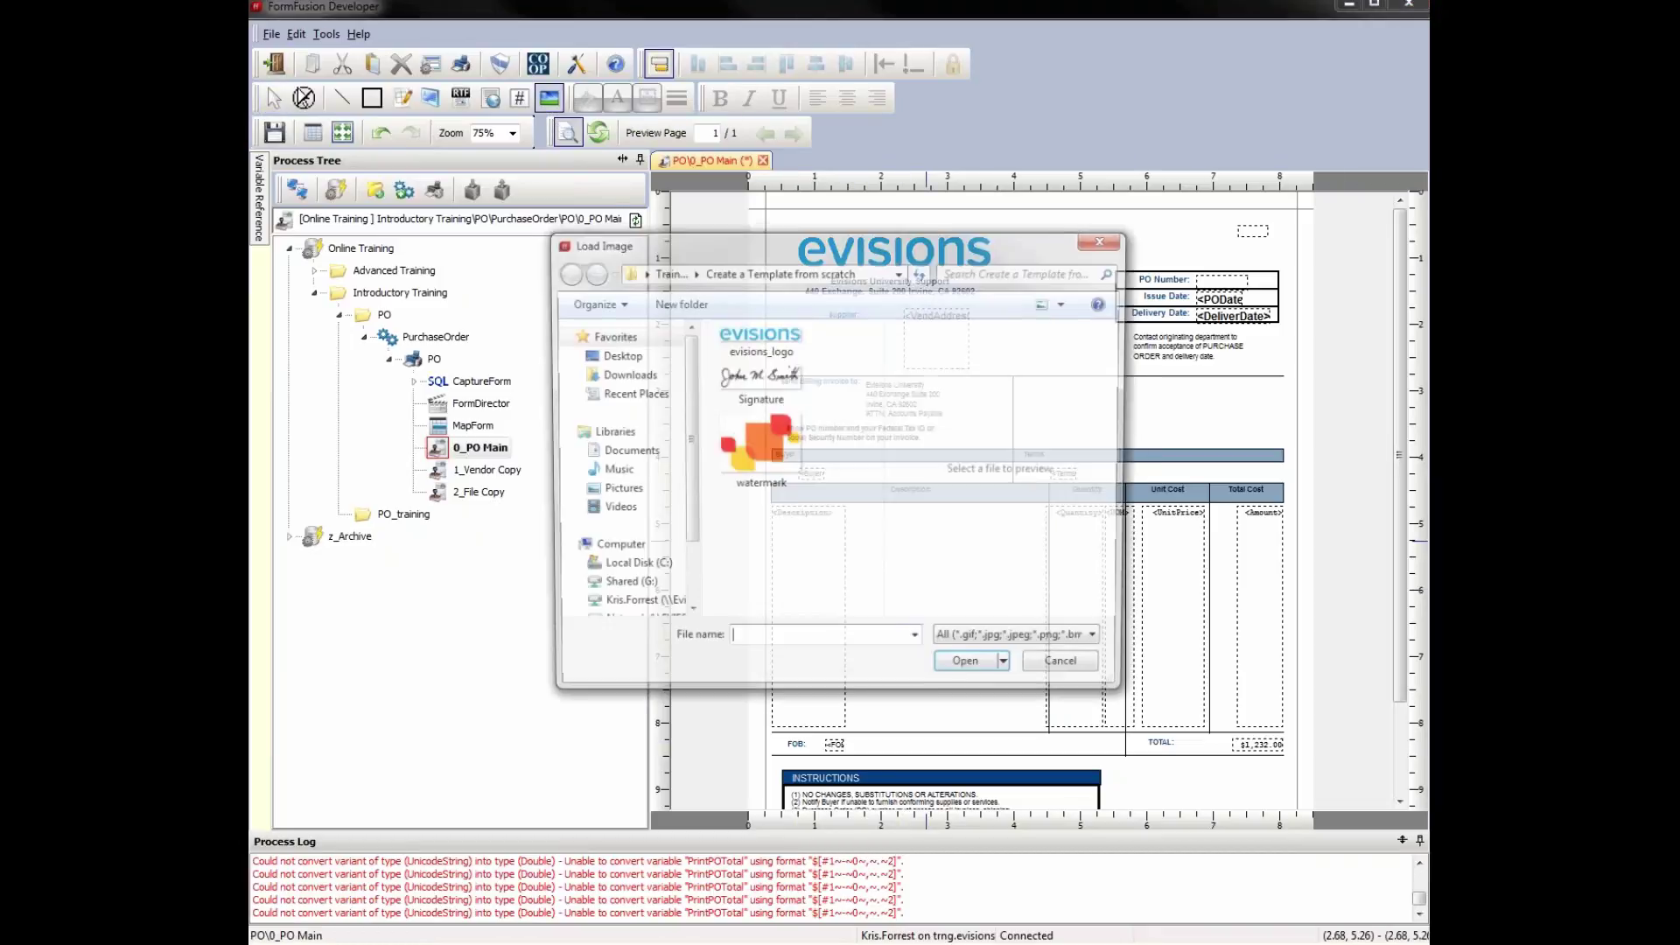
left_click(799, 476)
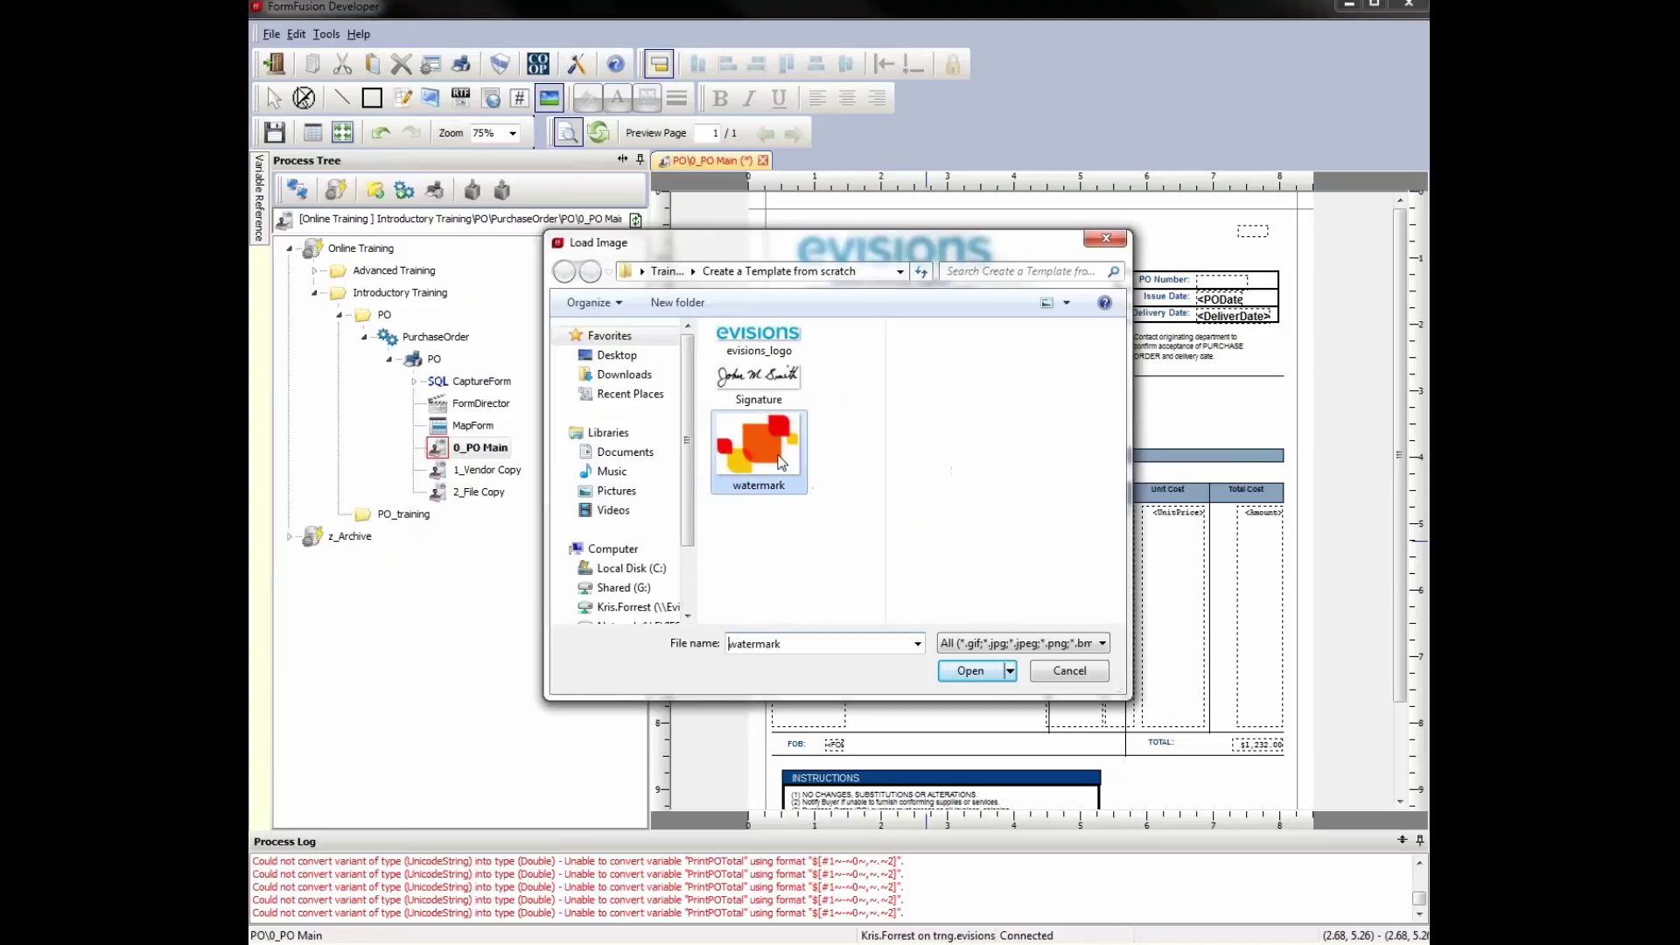
left_click(966, 677)
left_click_drag(1084, 647, 1052, 622)
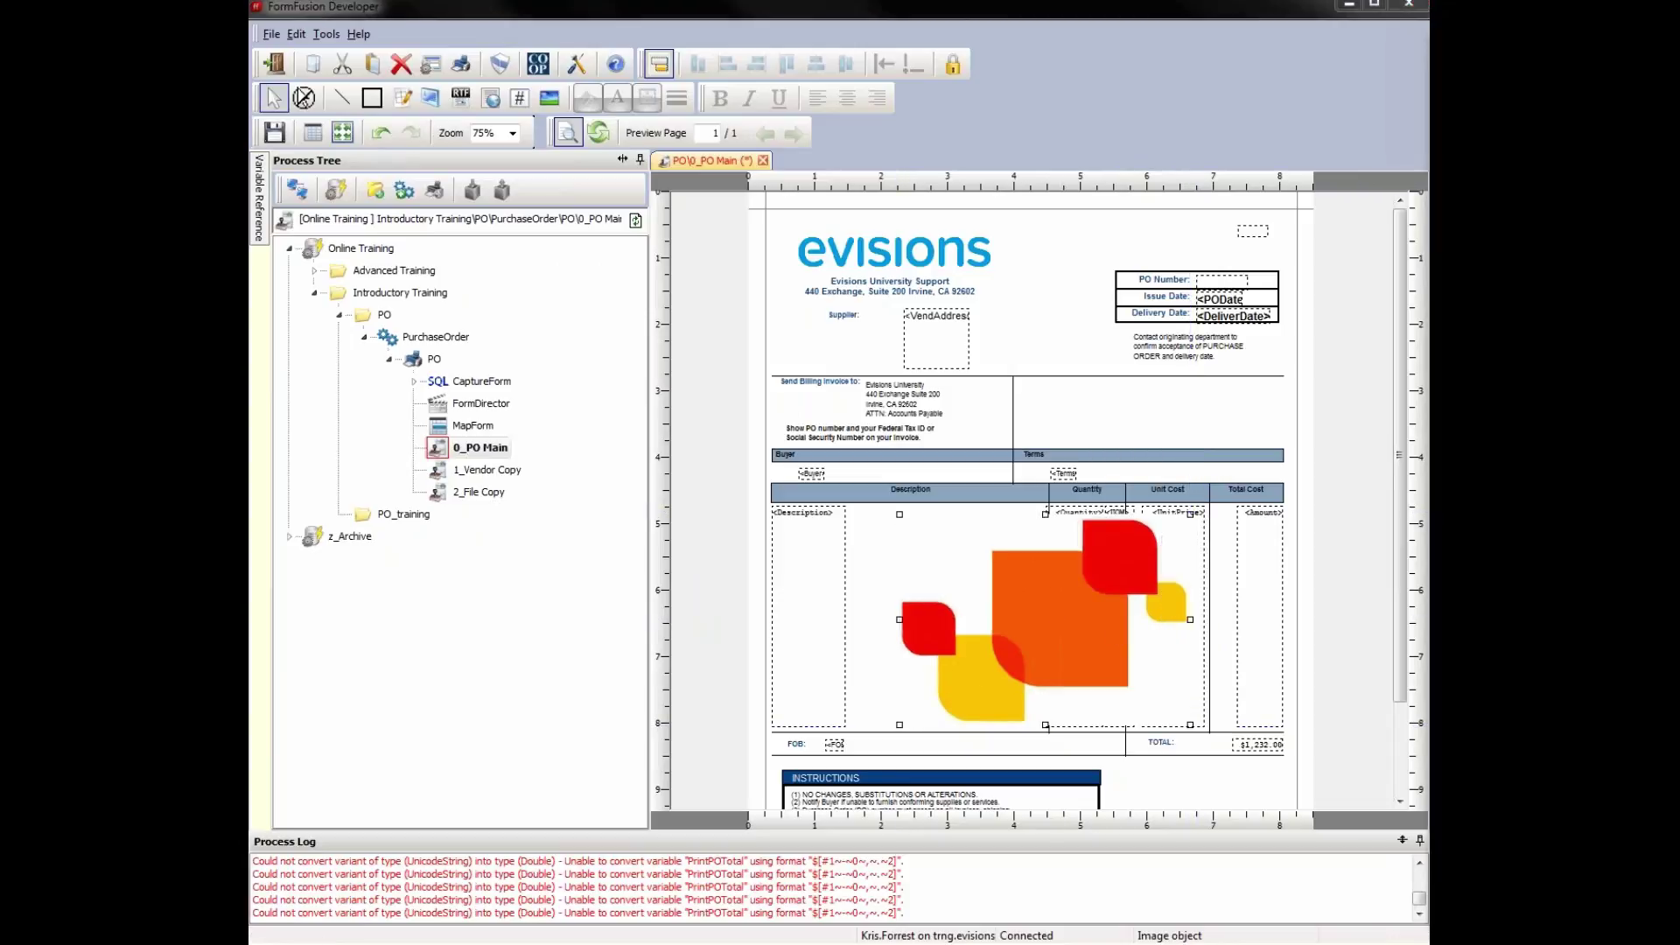
mouse_move(1190, 515)
left_mouse_down()
mouse_move(1239, 471)
mouse_move(1156, 542)
mouse_move(1197, 510)
left_mouse_up()
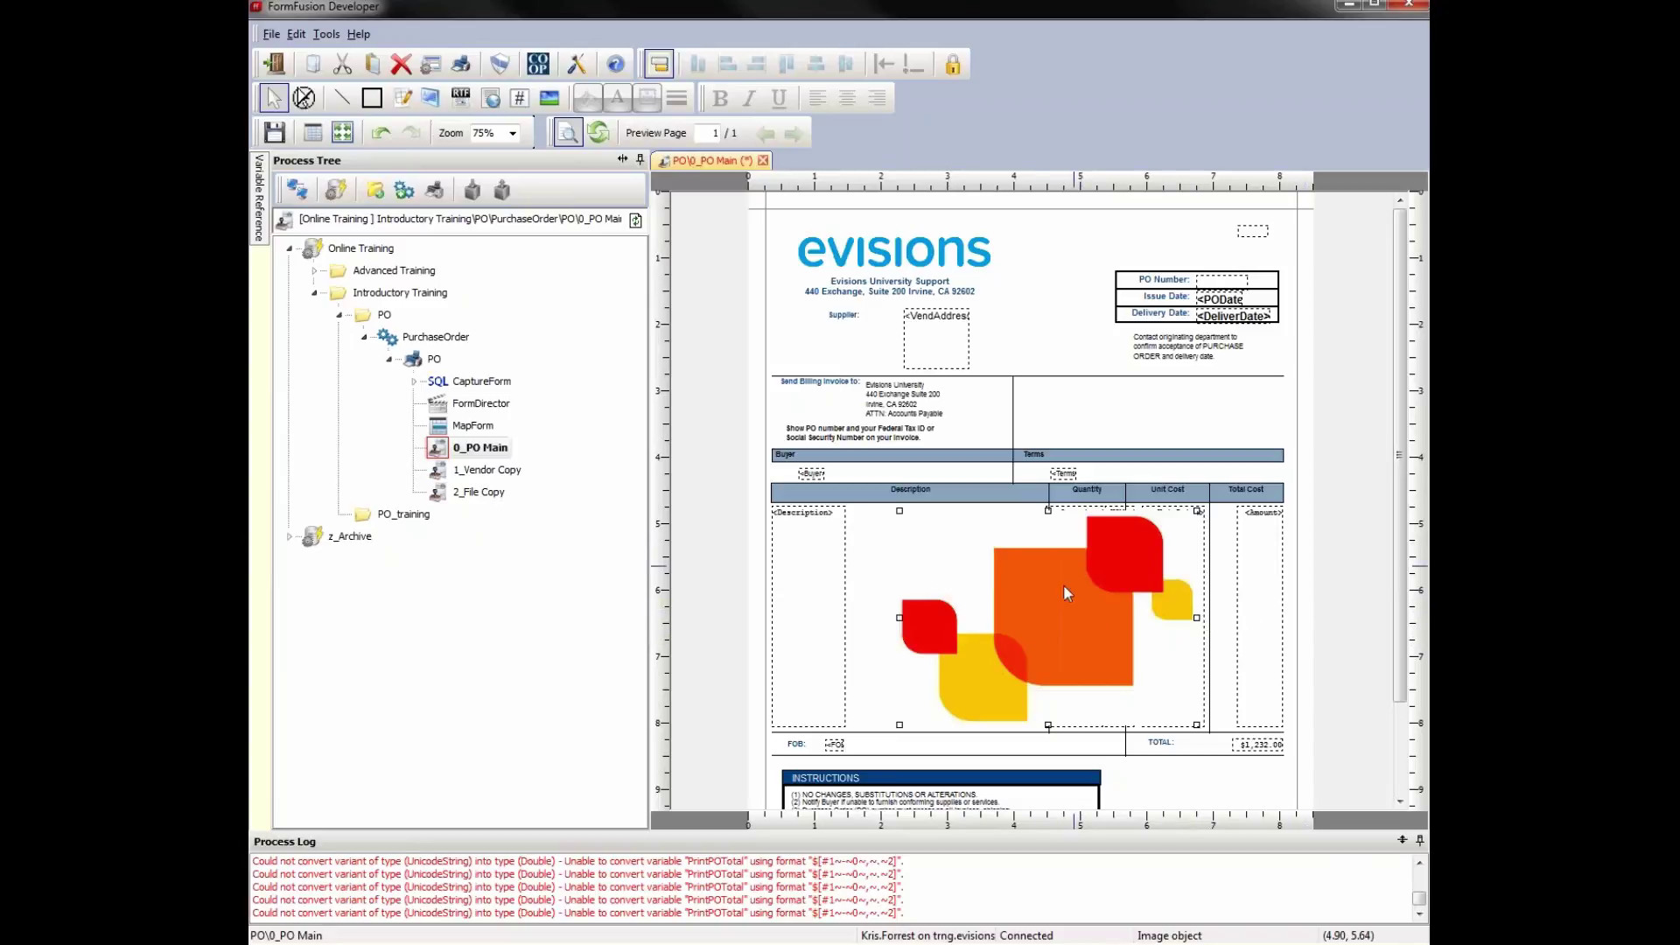
right_click(1021, 626)
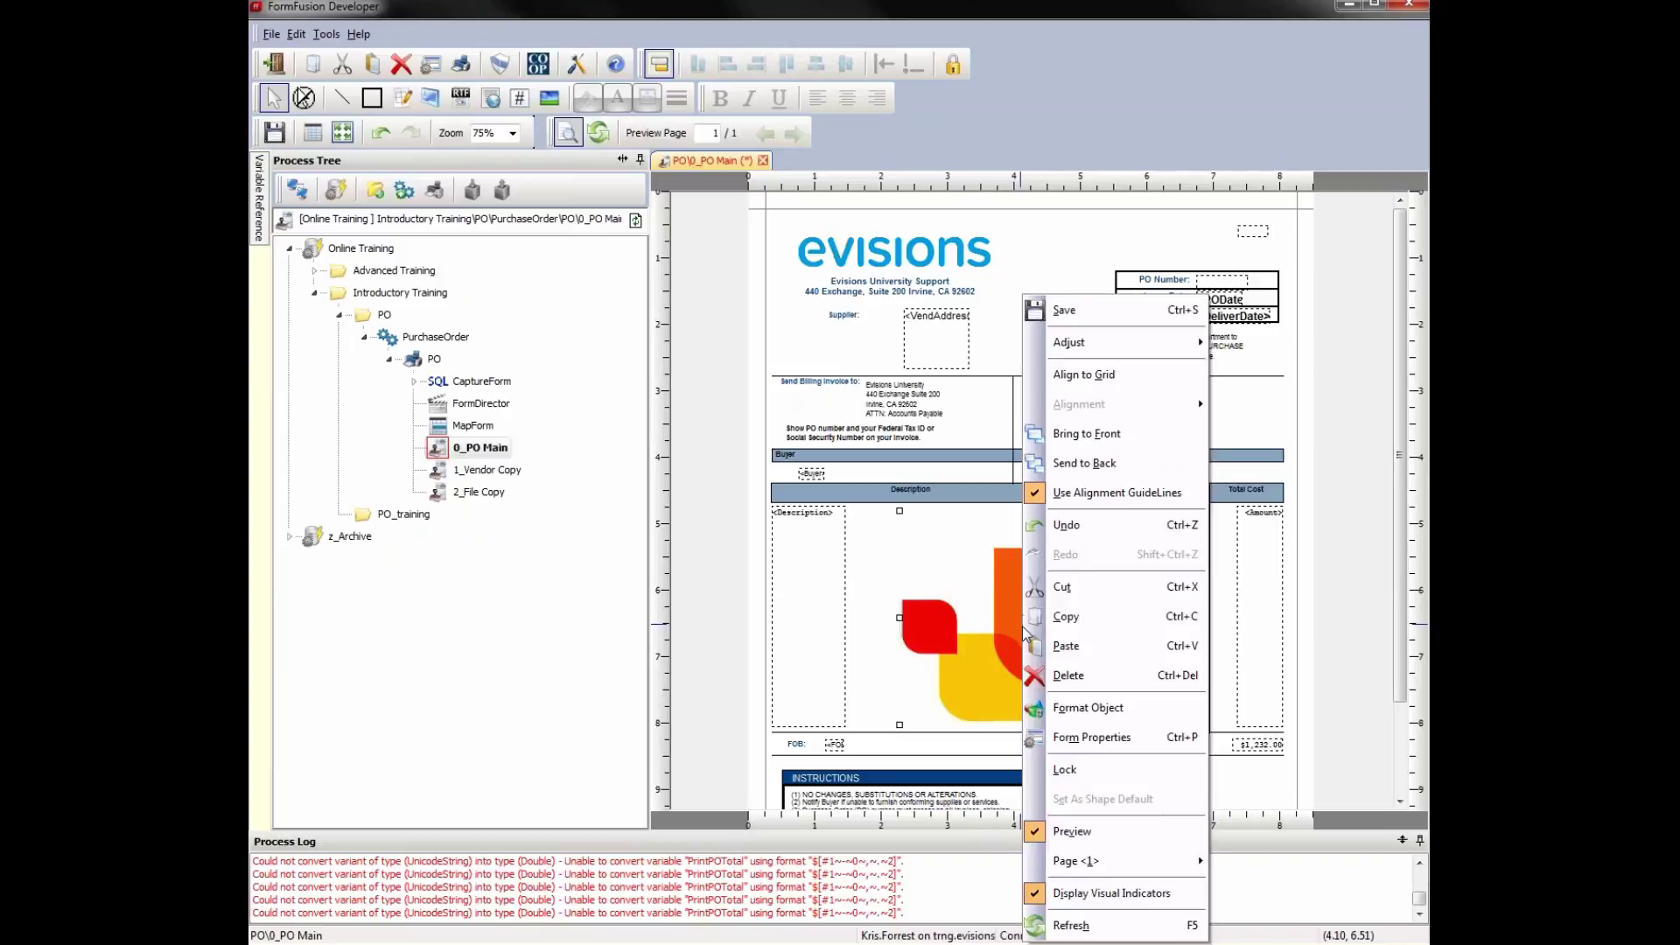
mouse_move(1089, 346)
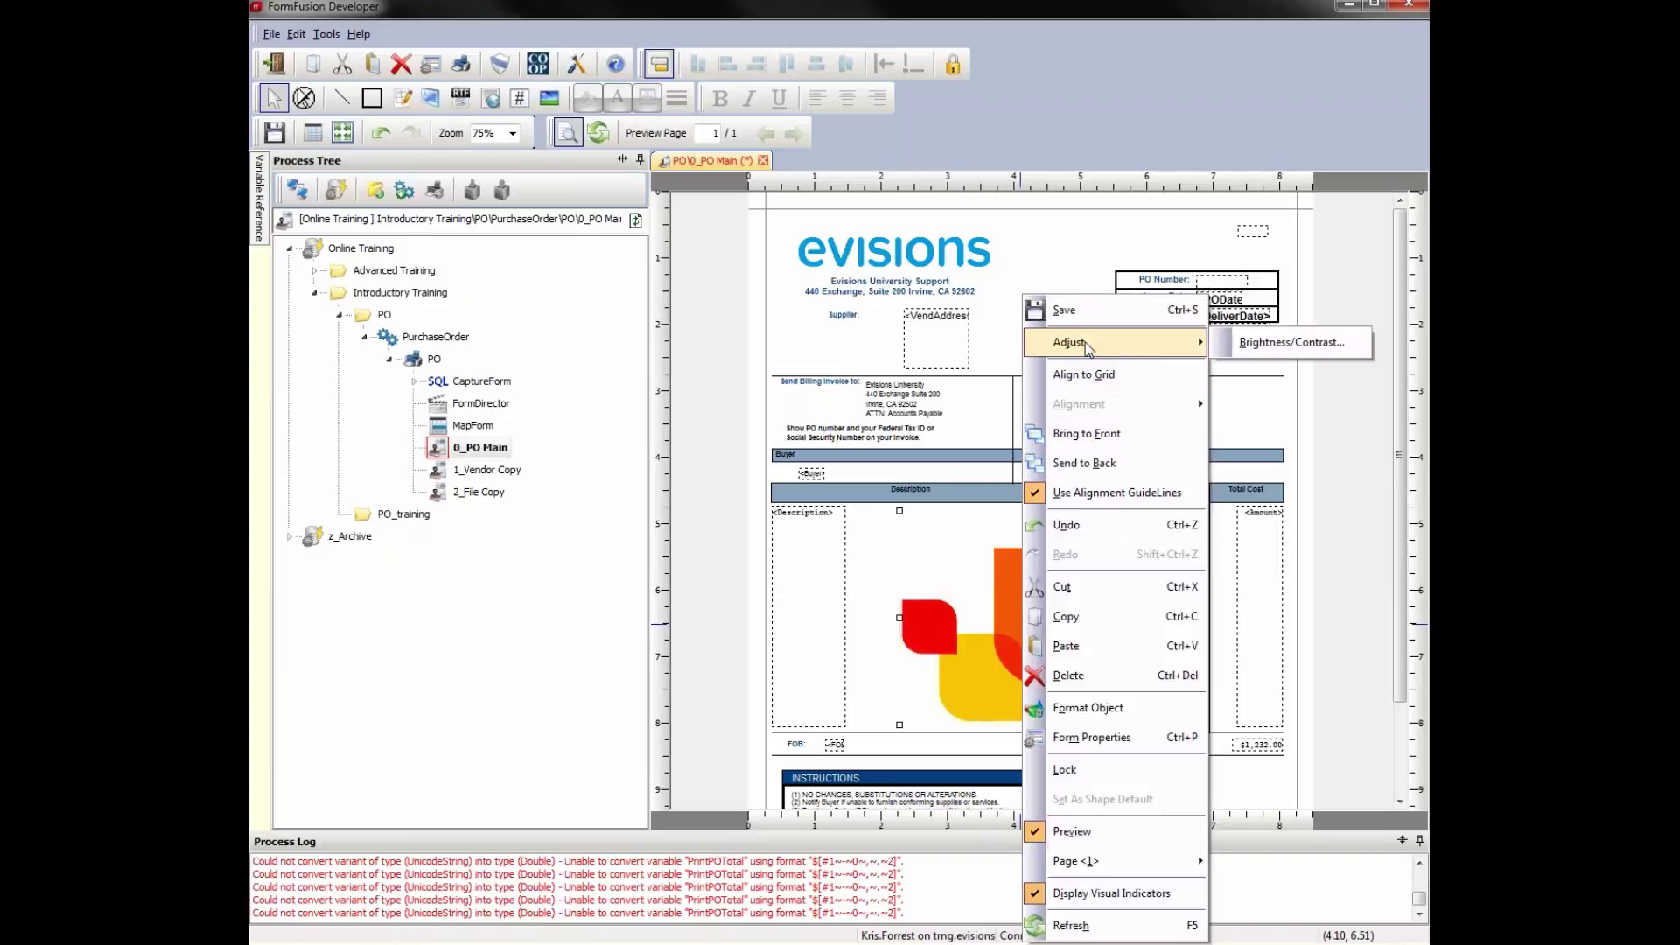
left_click(1277, 348)
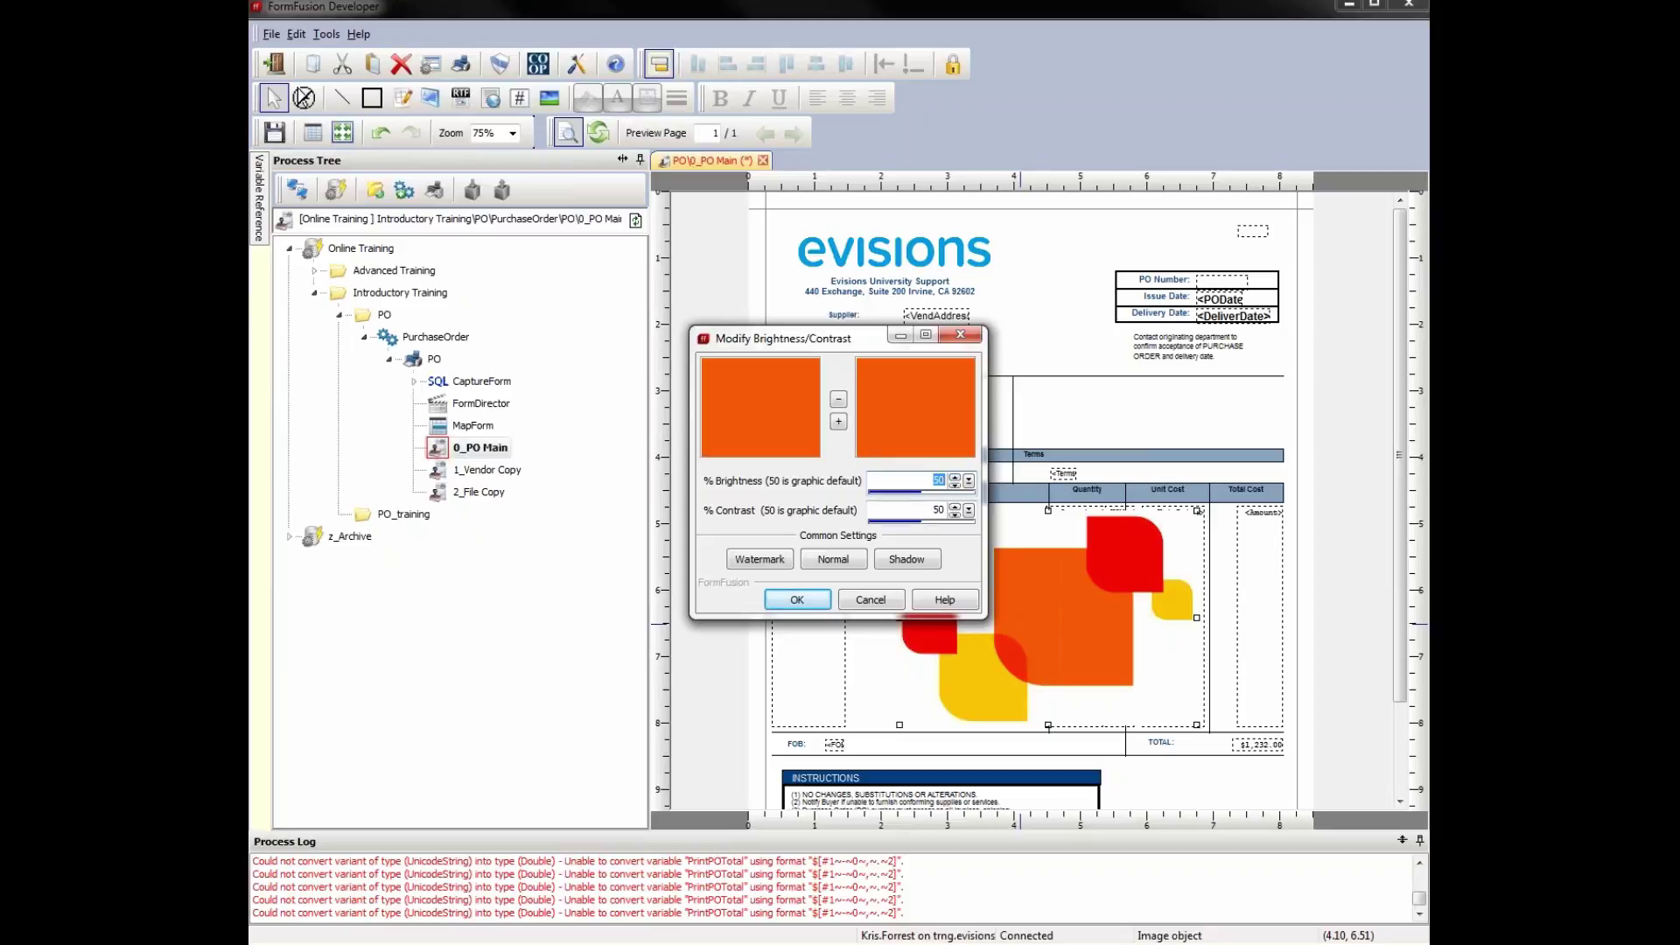
left_click(749, 565)
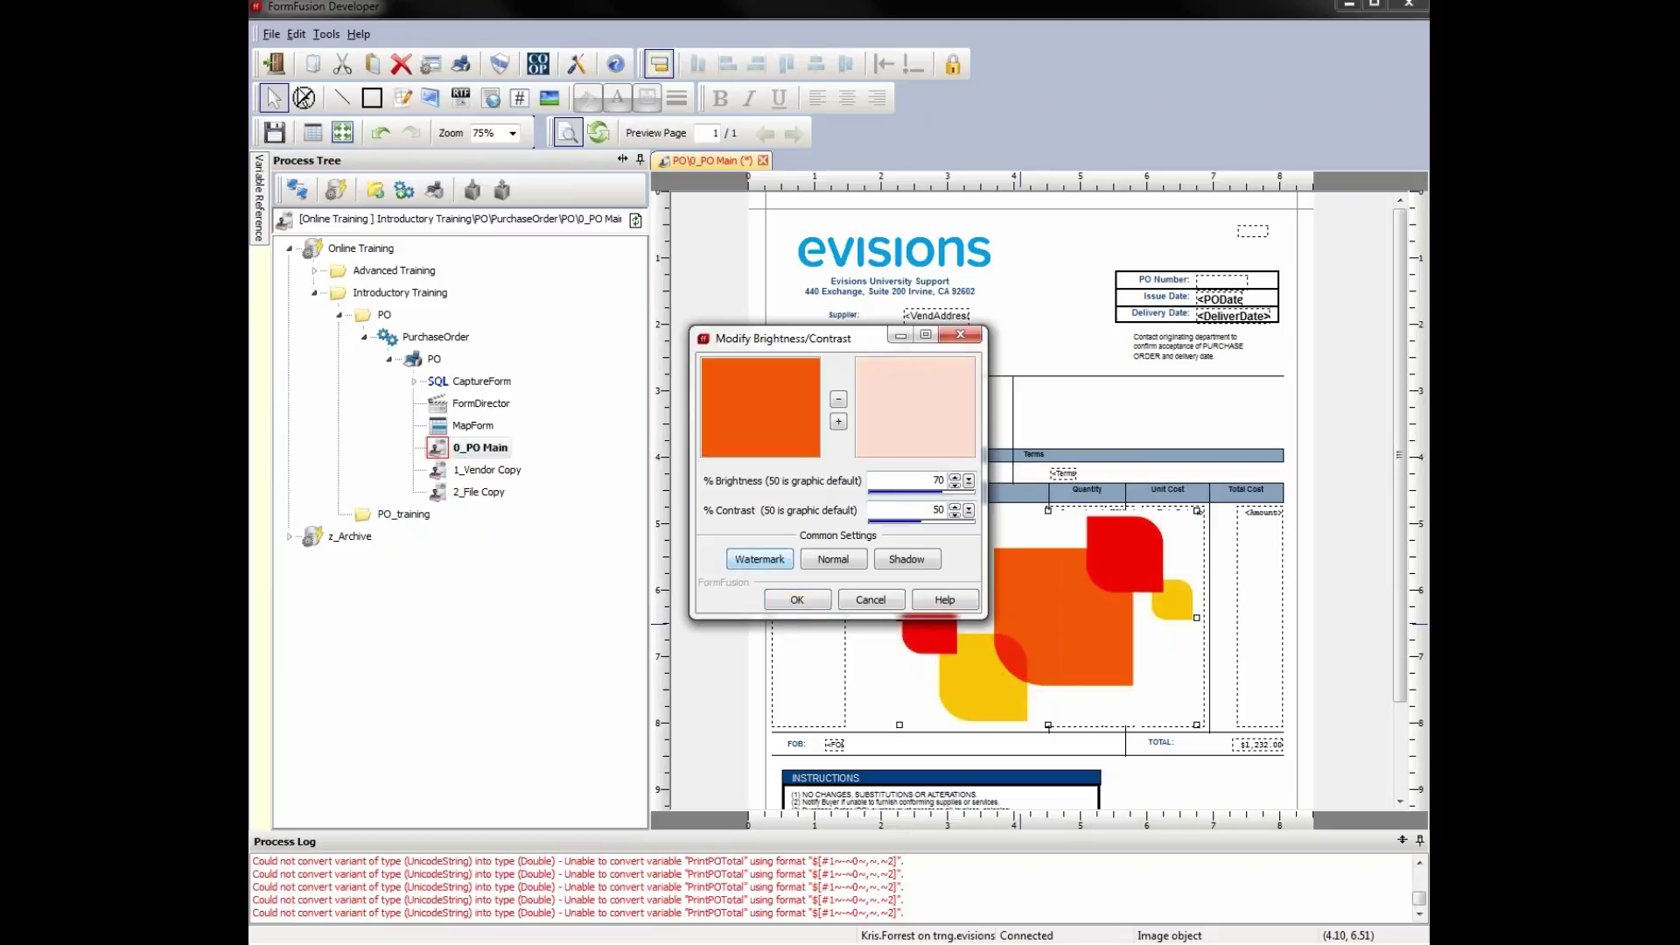
left_click(796, 599)
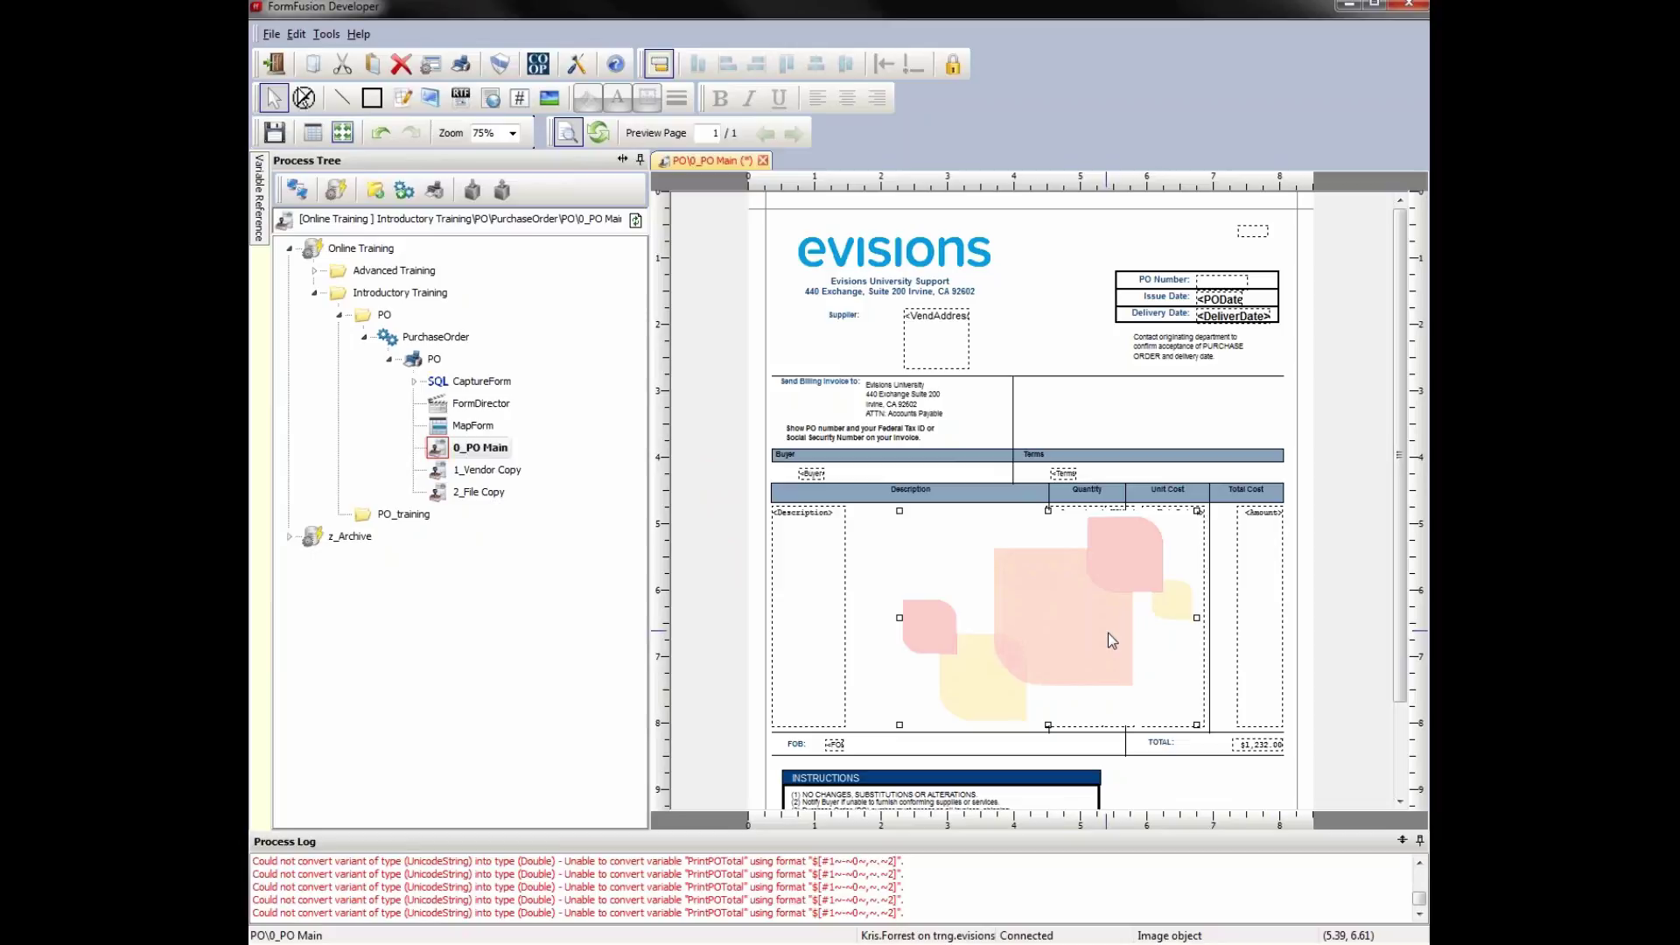
right_click(1058, 616)
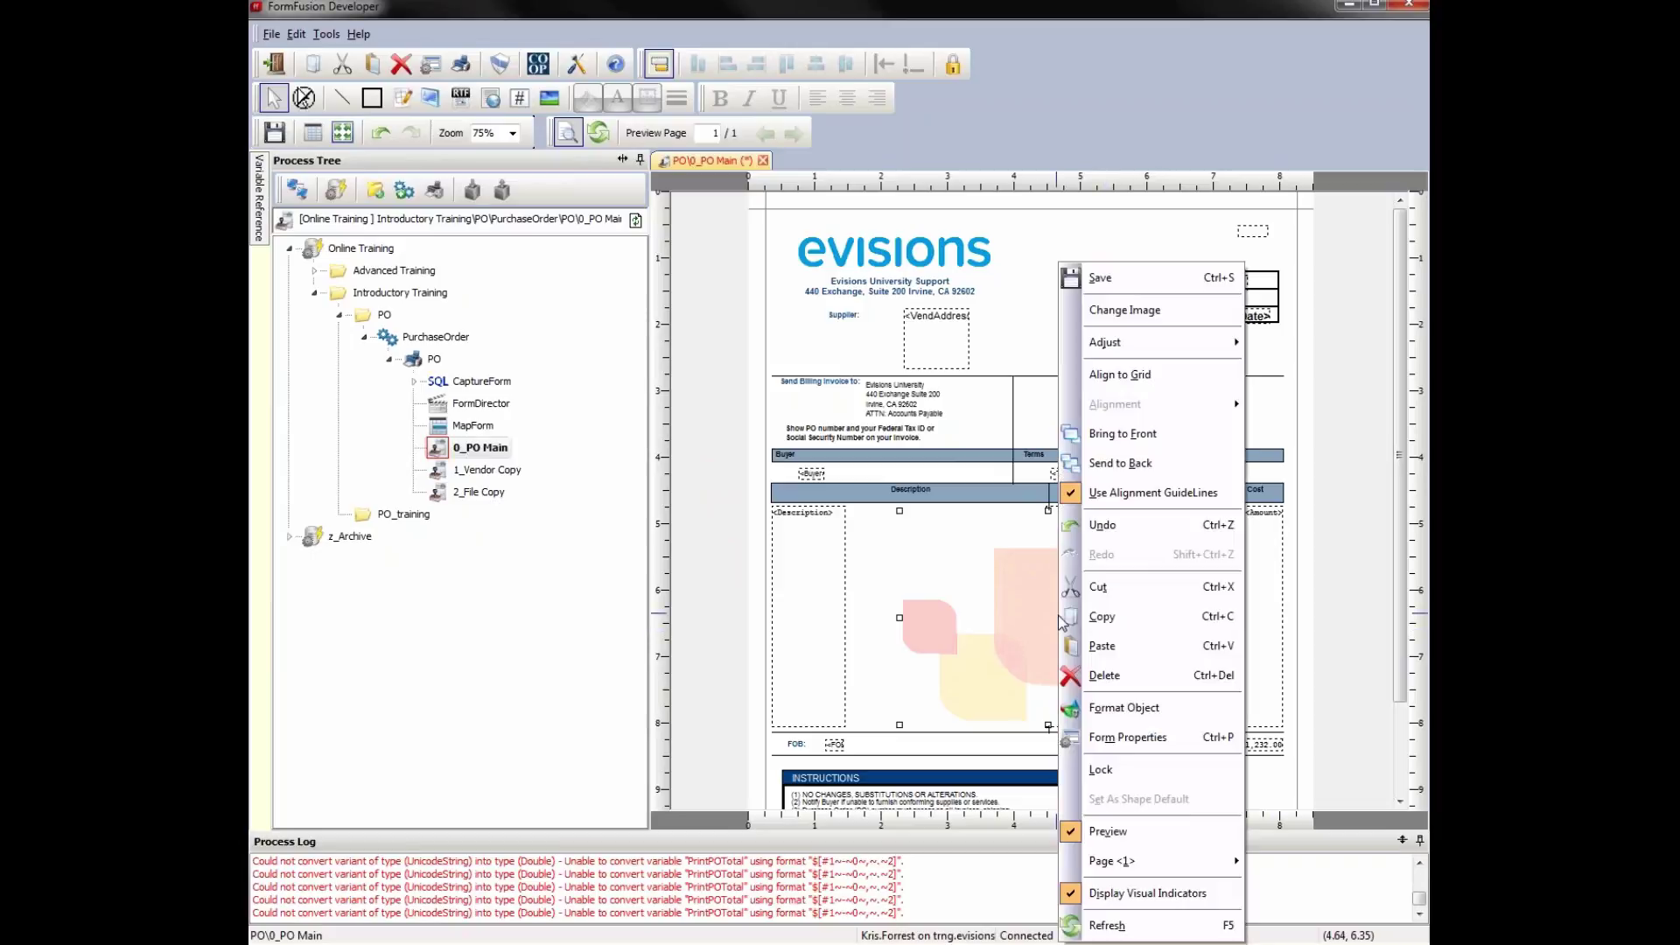
left_click(1102, 464)
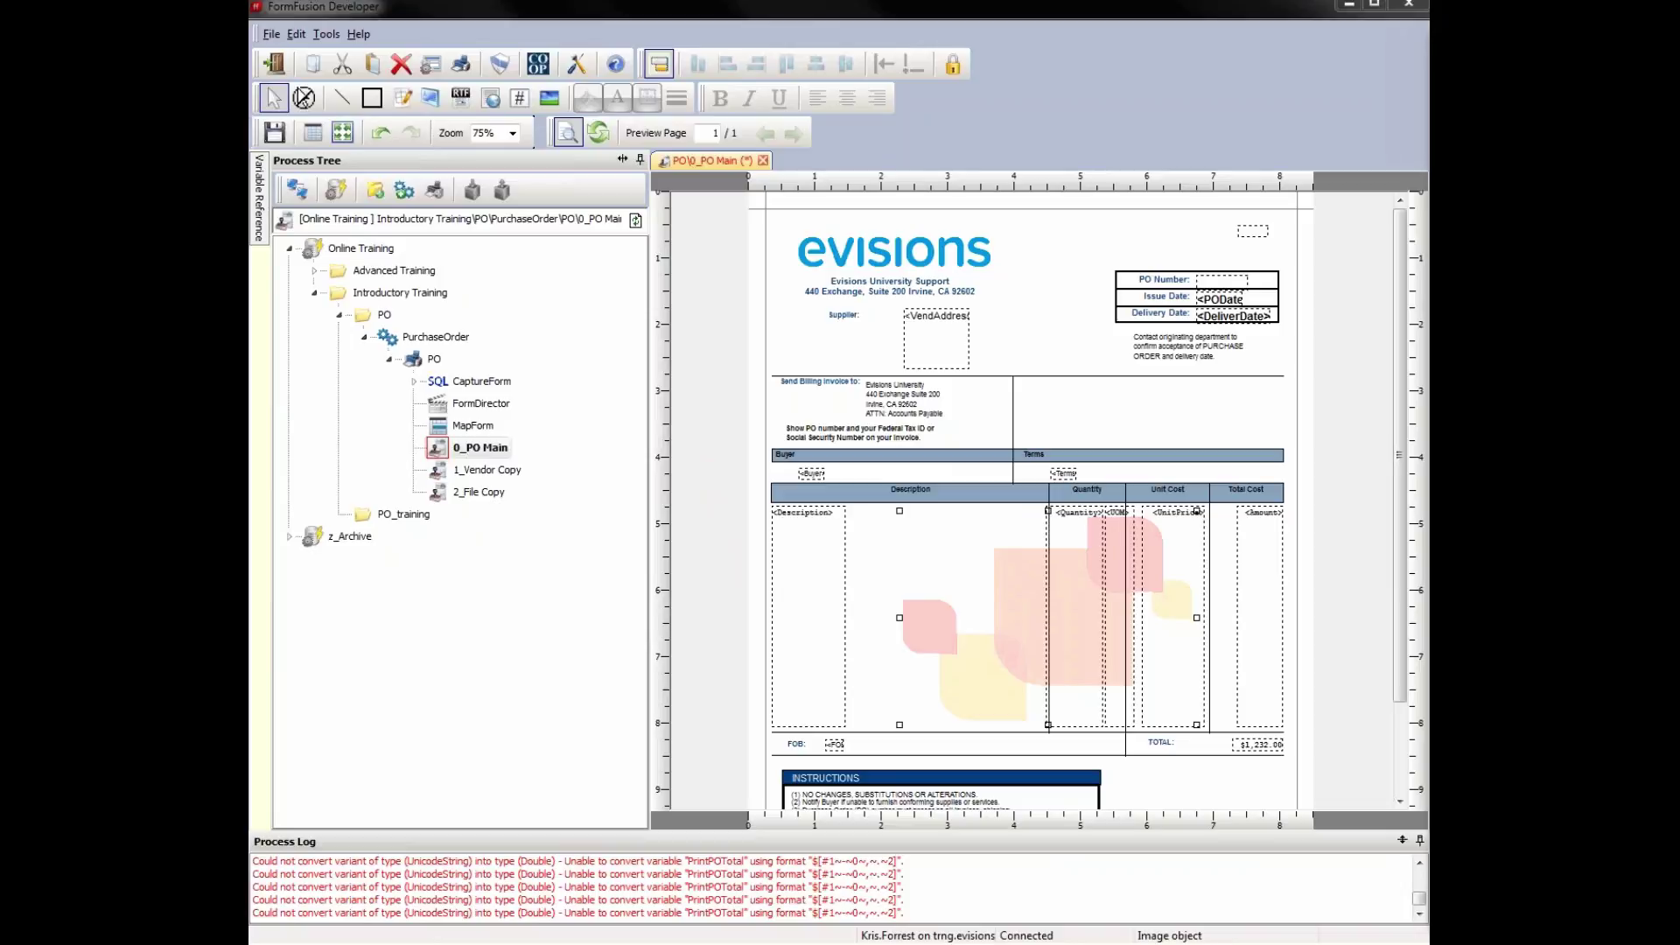
left_click(1219, 787)
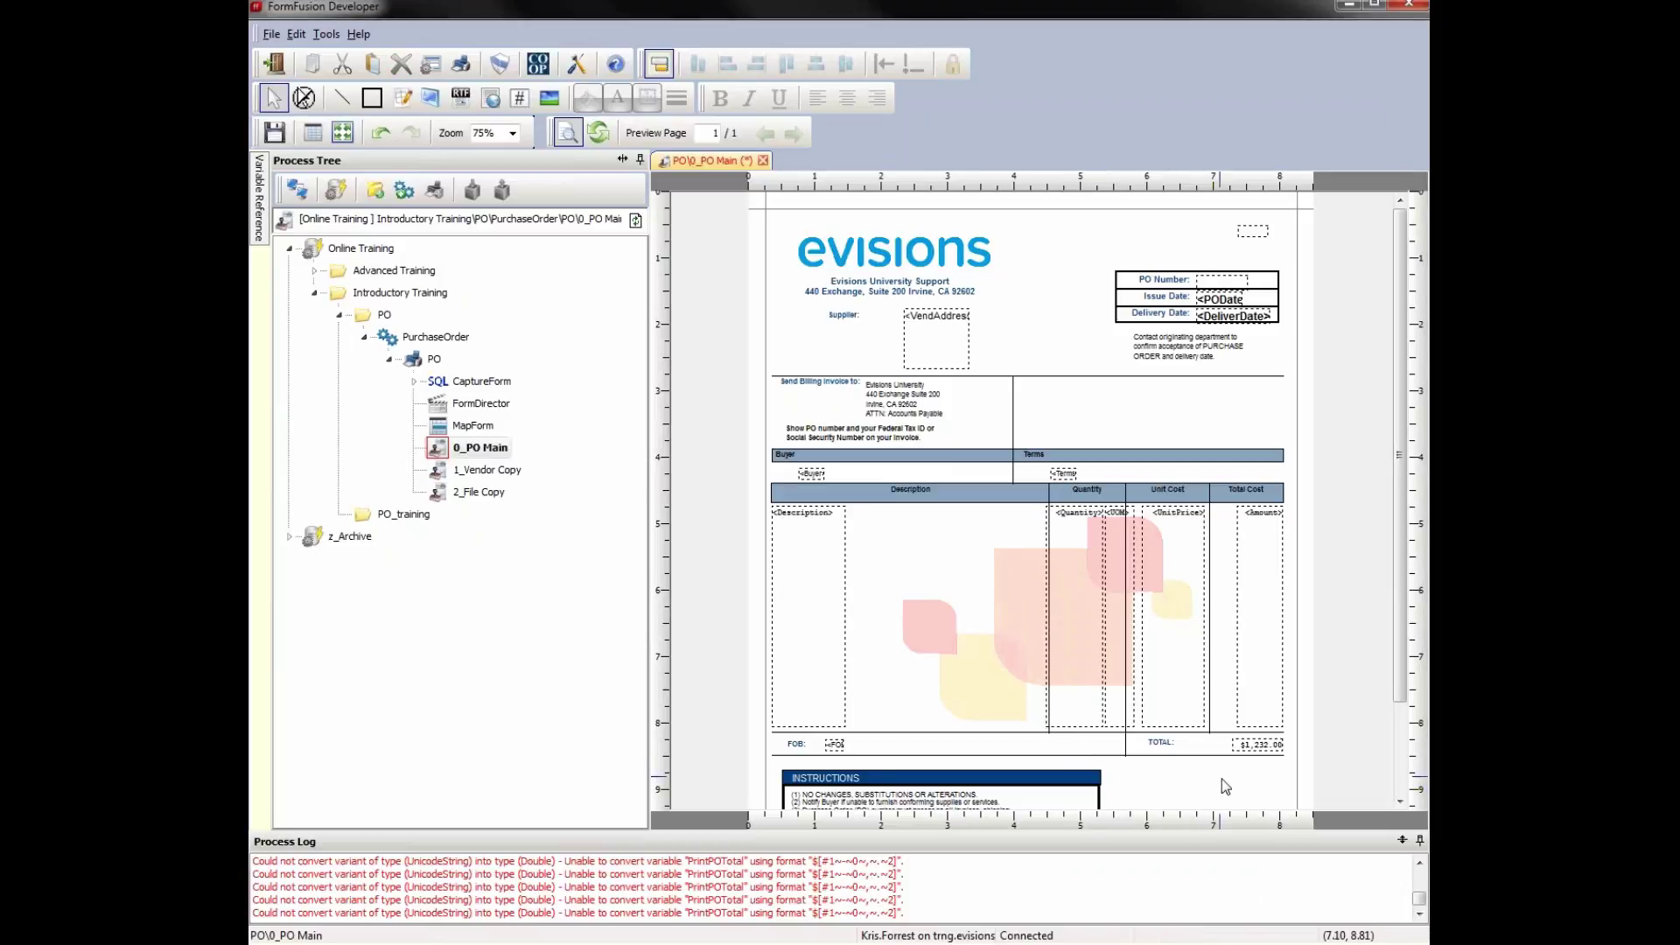
Delete the old signature image below the totals
scroll(1221, 778, "down", 3)
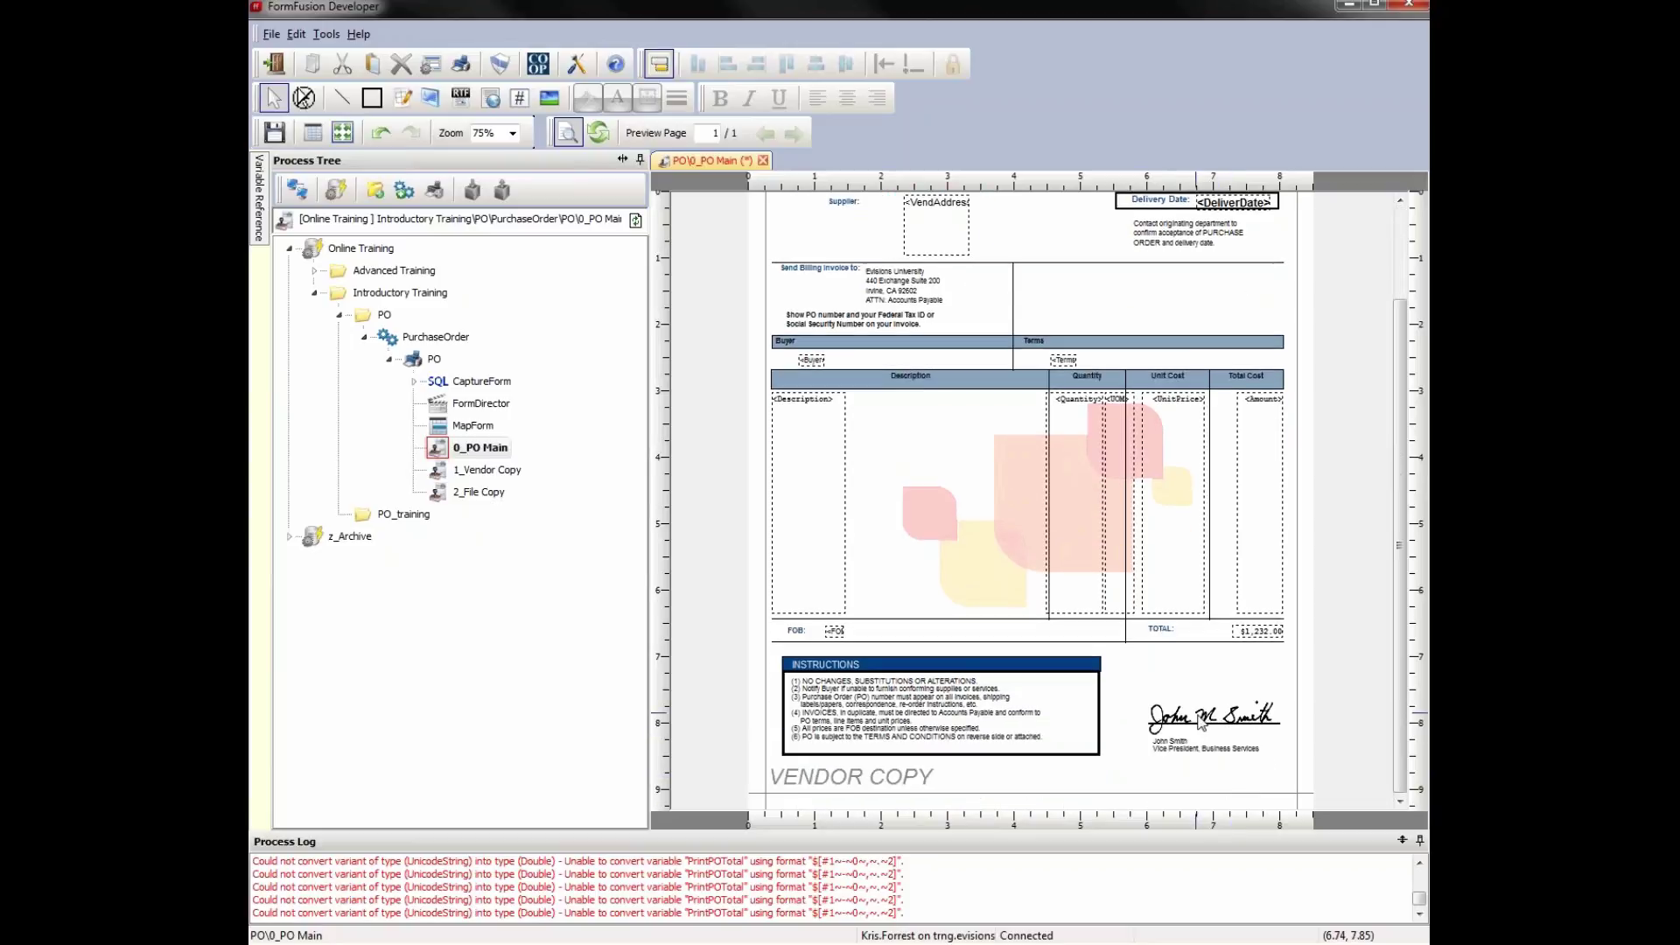
left_click(1200, 722)
key("Delete")
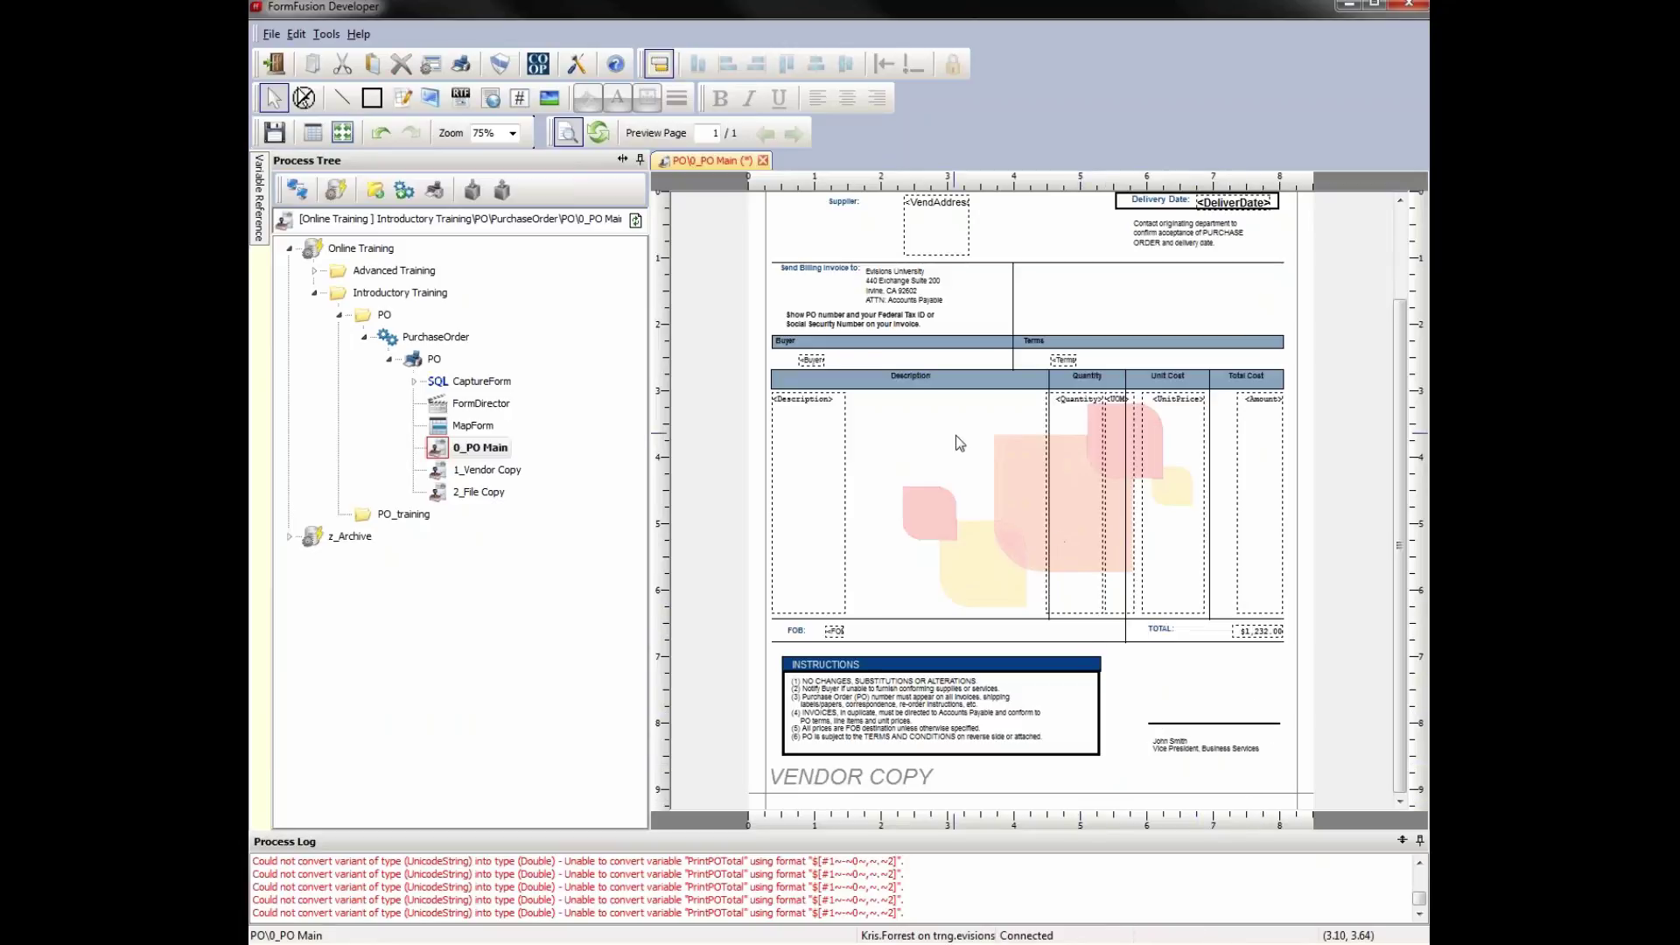
Load the Signature image, shrink it, and place it just above the signature line
left_click(546, 101)
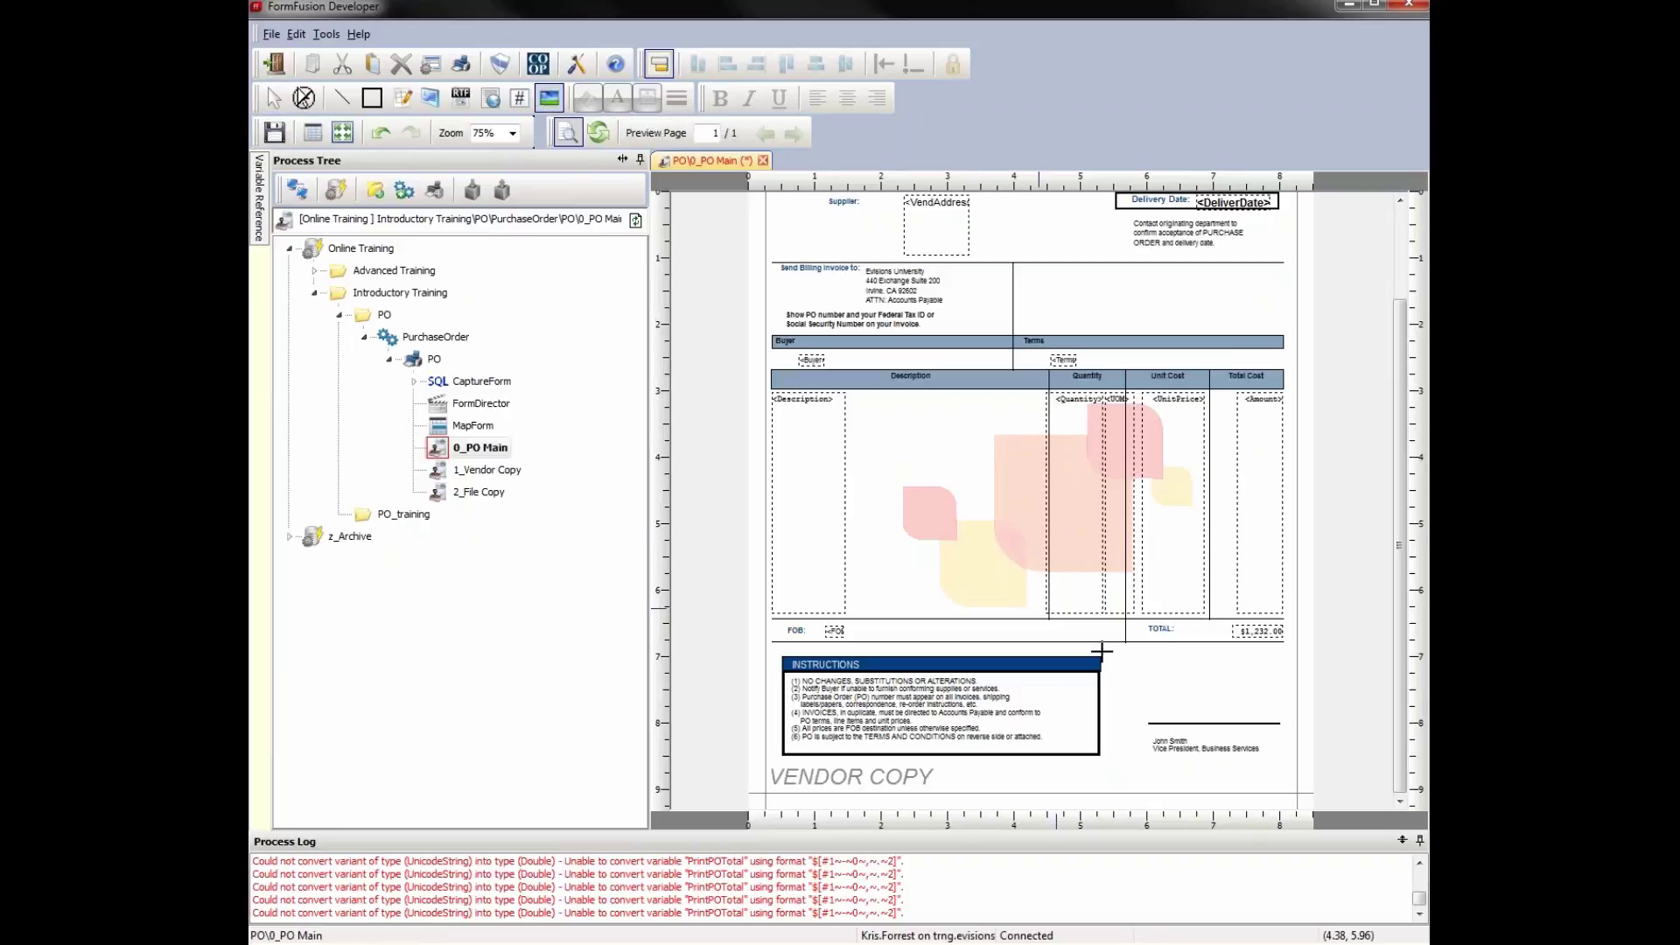
left_click(1156, 697)
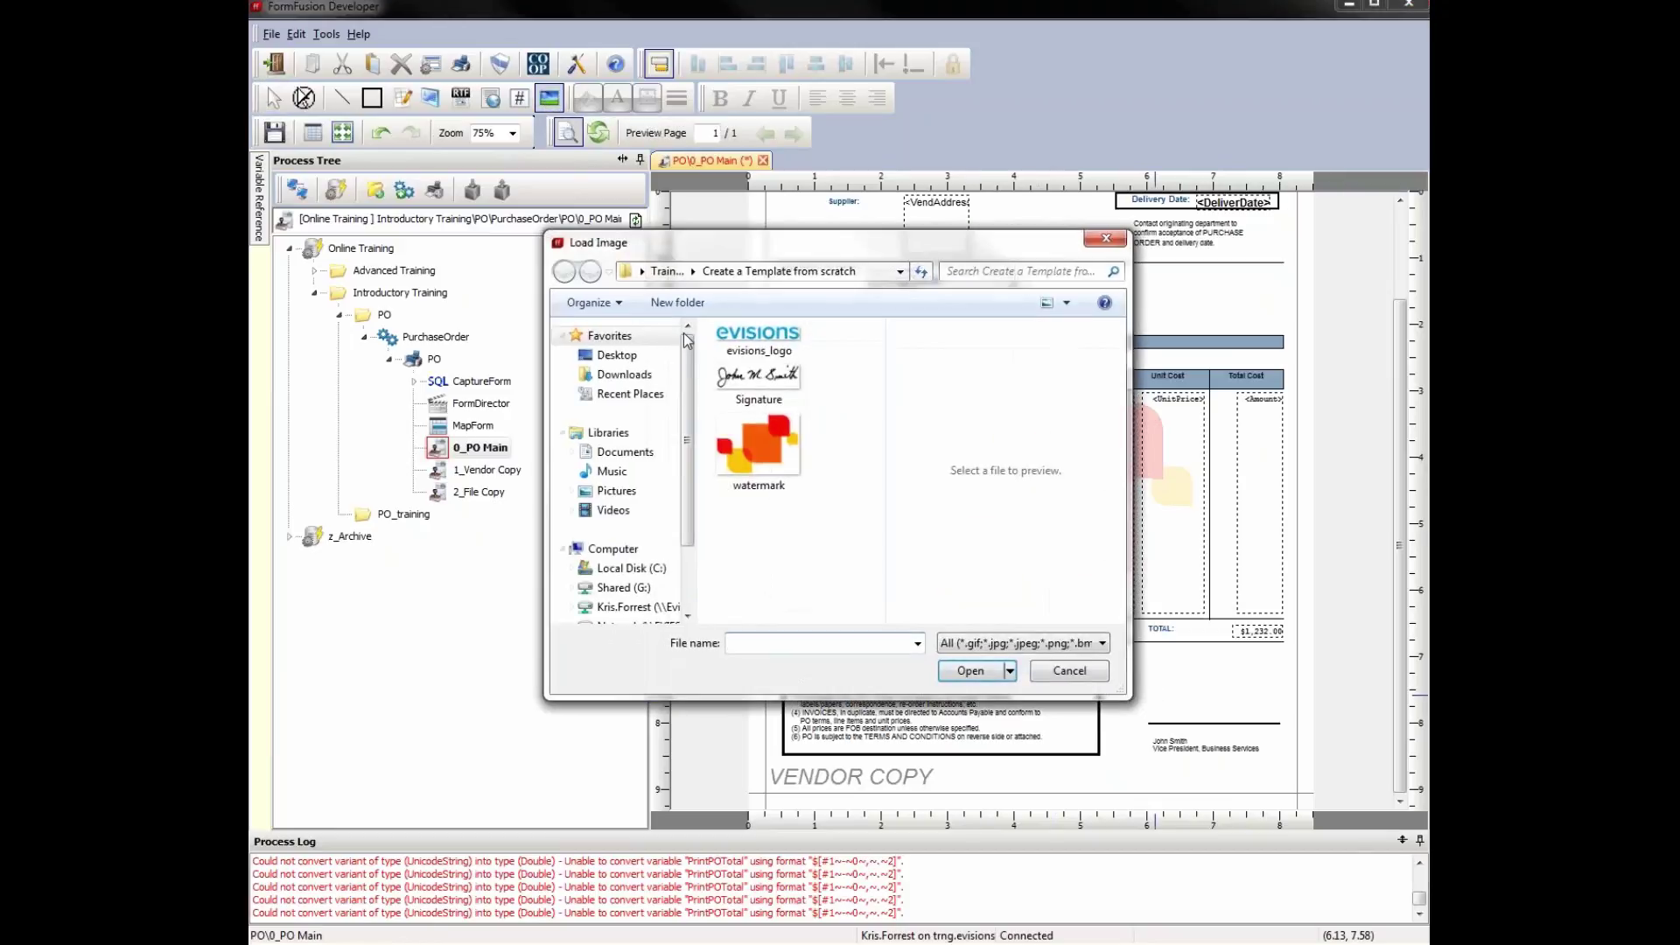
left_click(777, 407)
left_click(968, 670)
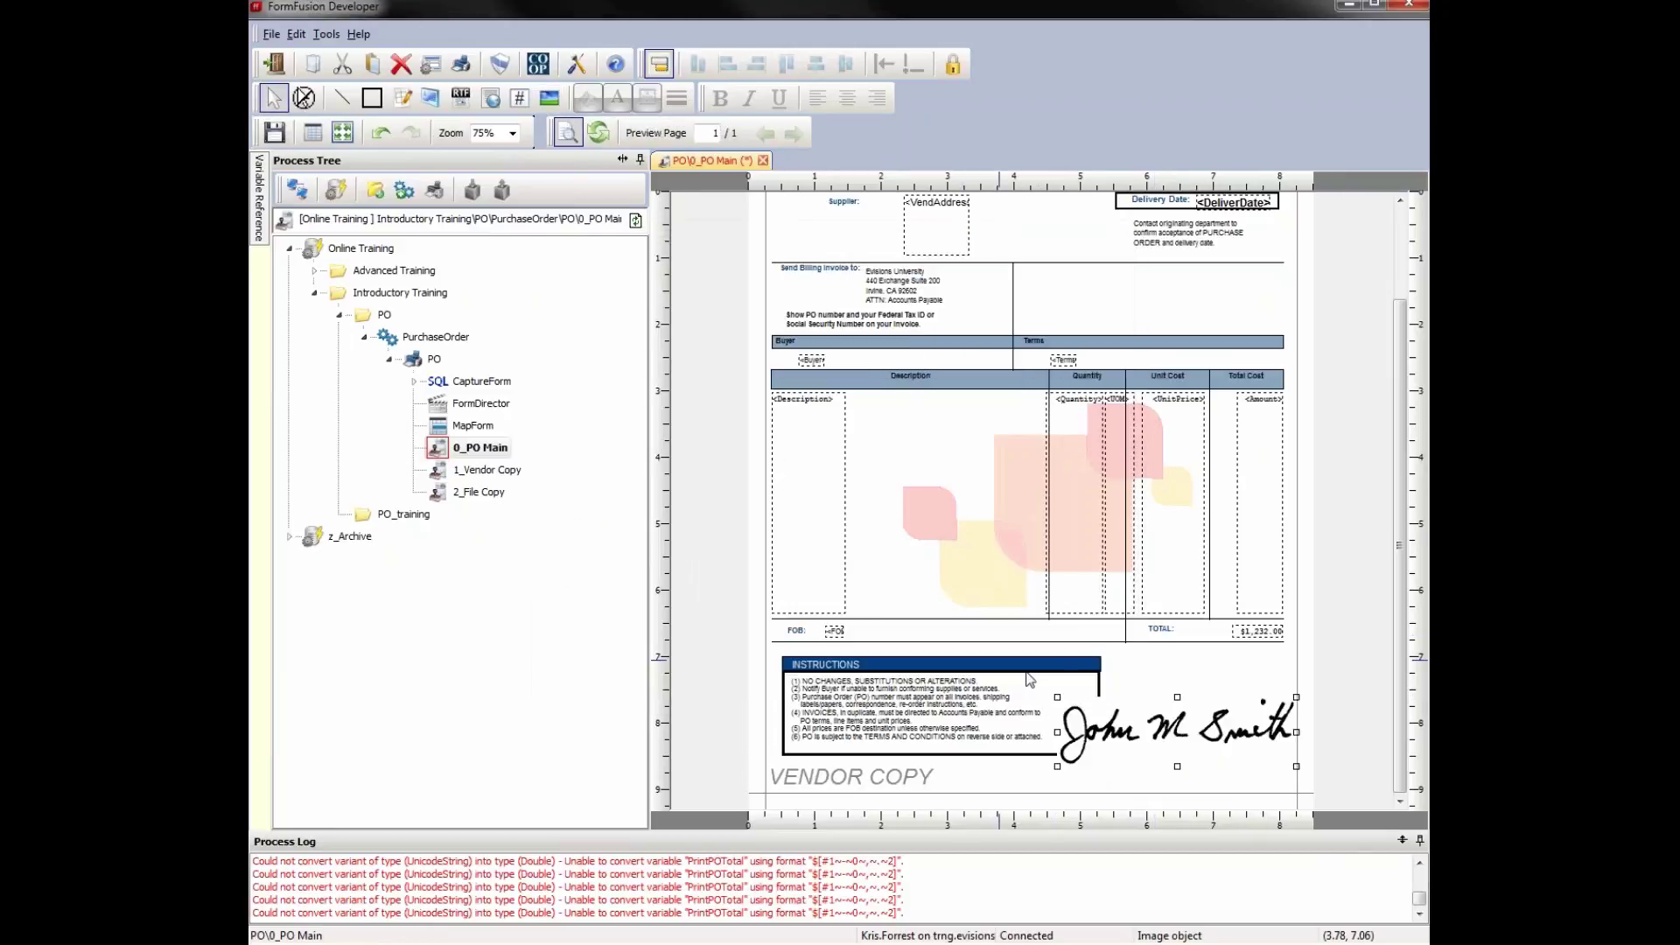
mouse_move(1057, 697)
left_mouse_down()
mouse_move(1194, 737)
mouse_move(1188, 720)
left_mouse_up()
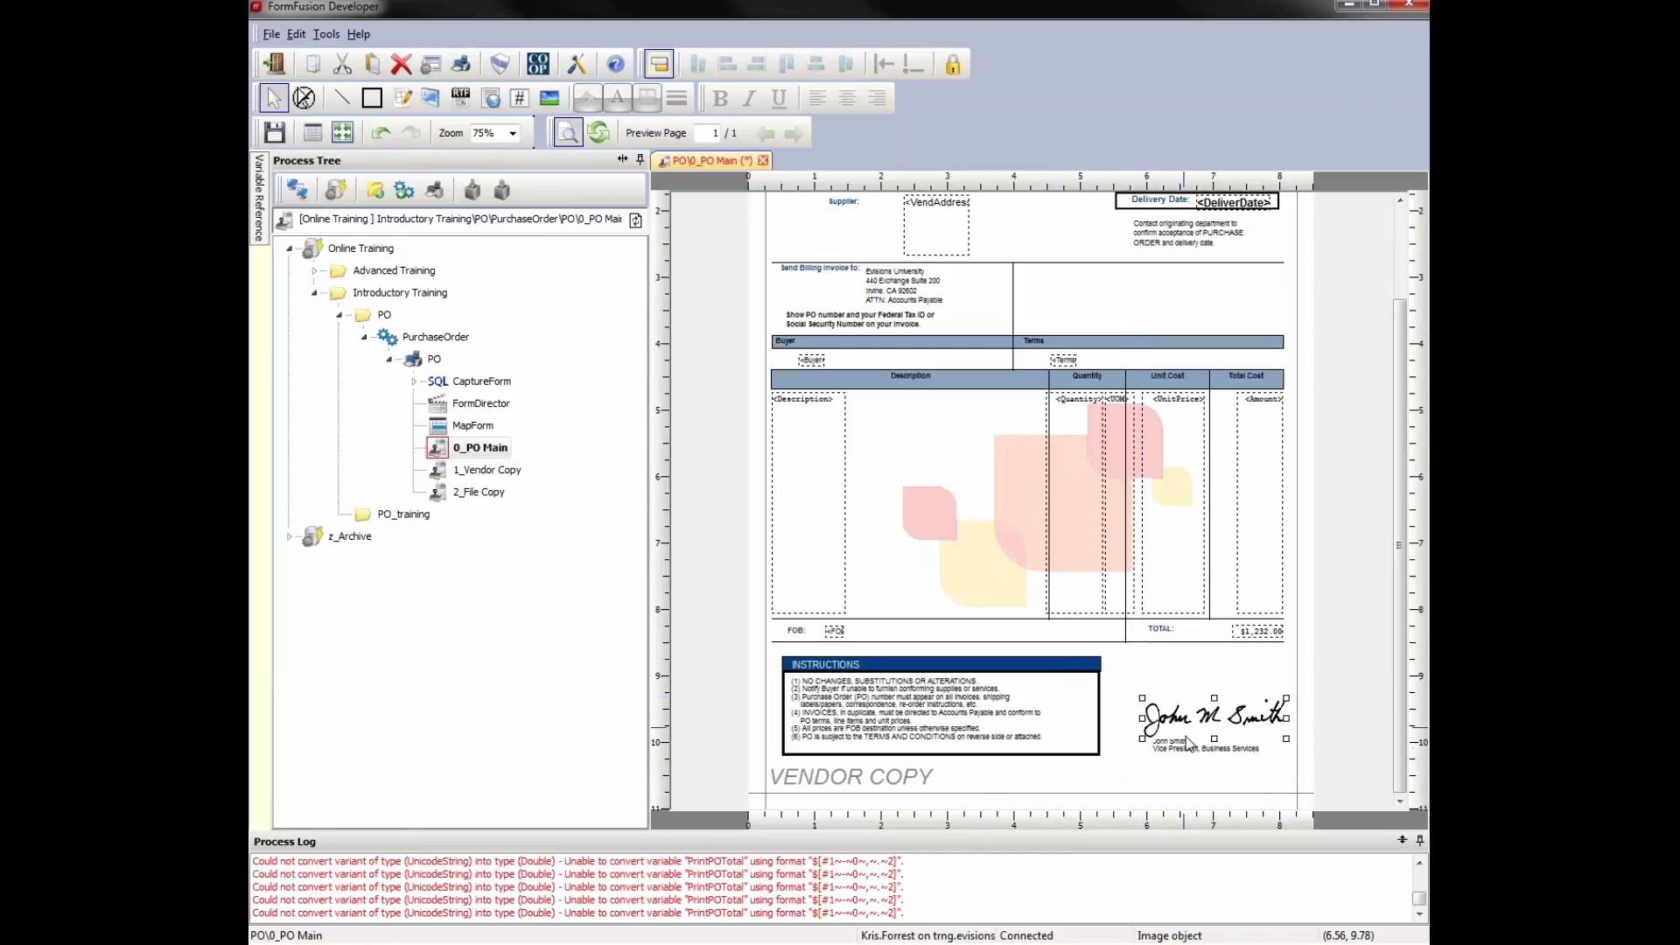
right_click(1187, 731)
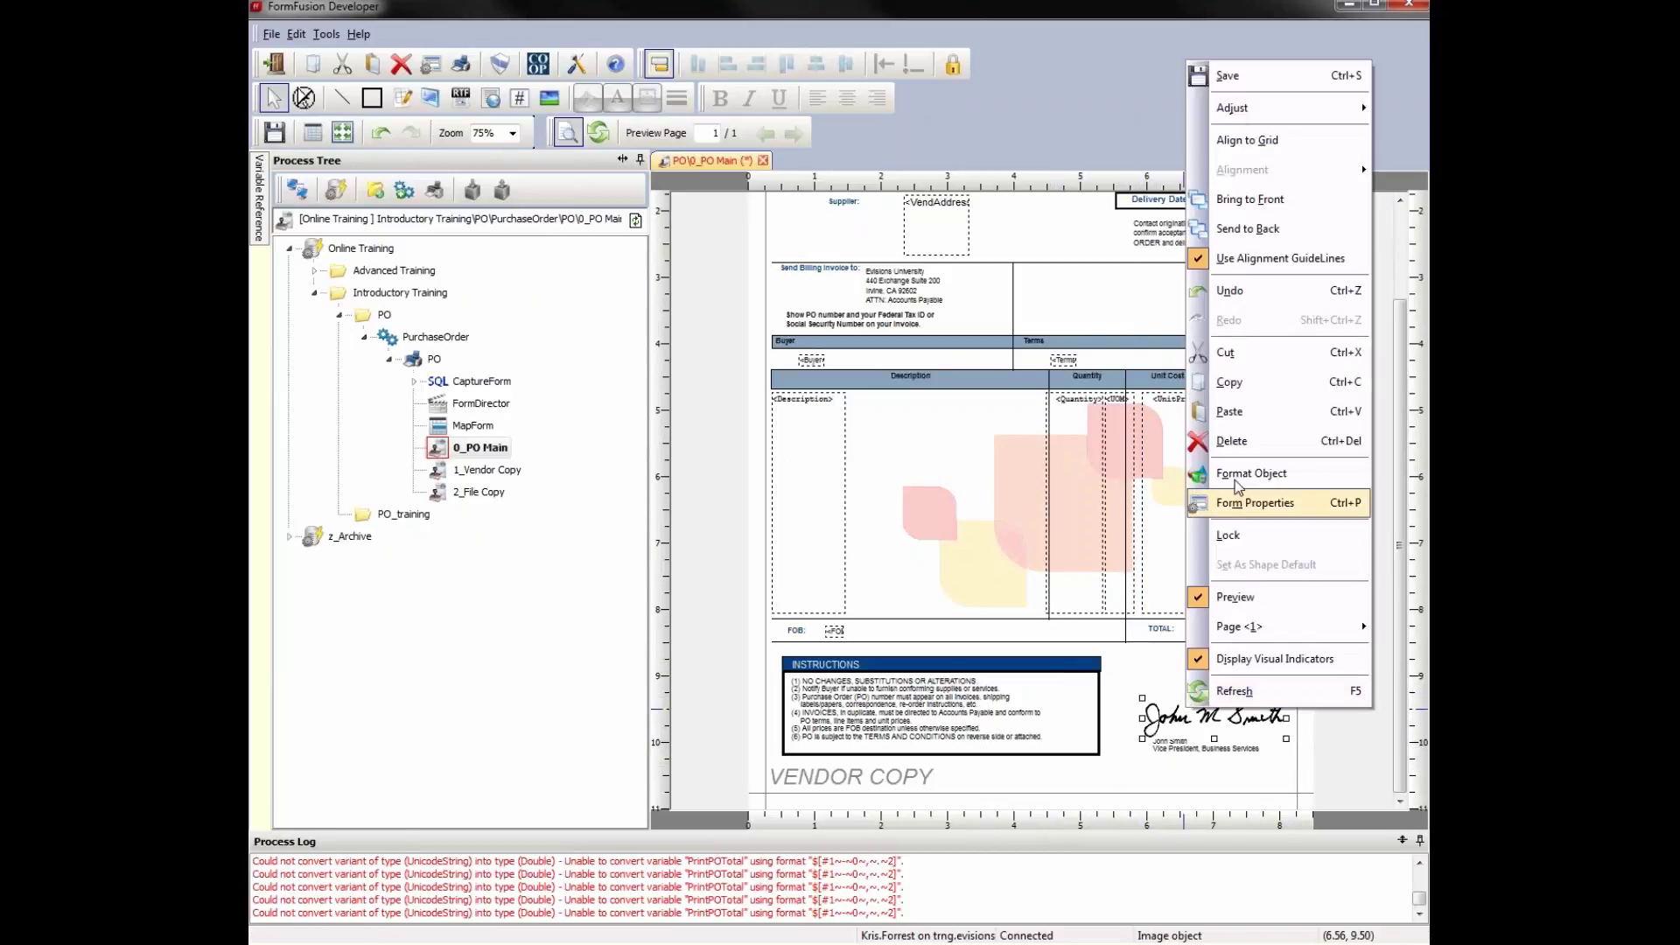
left_click(1253, 278)
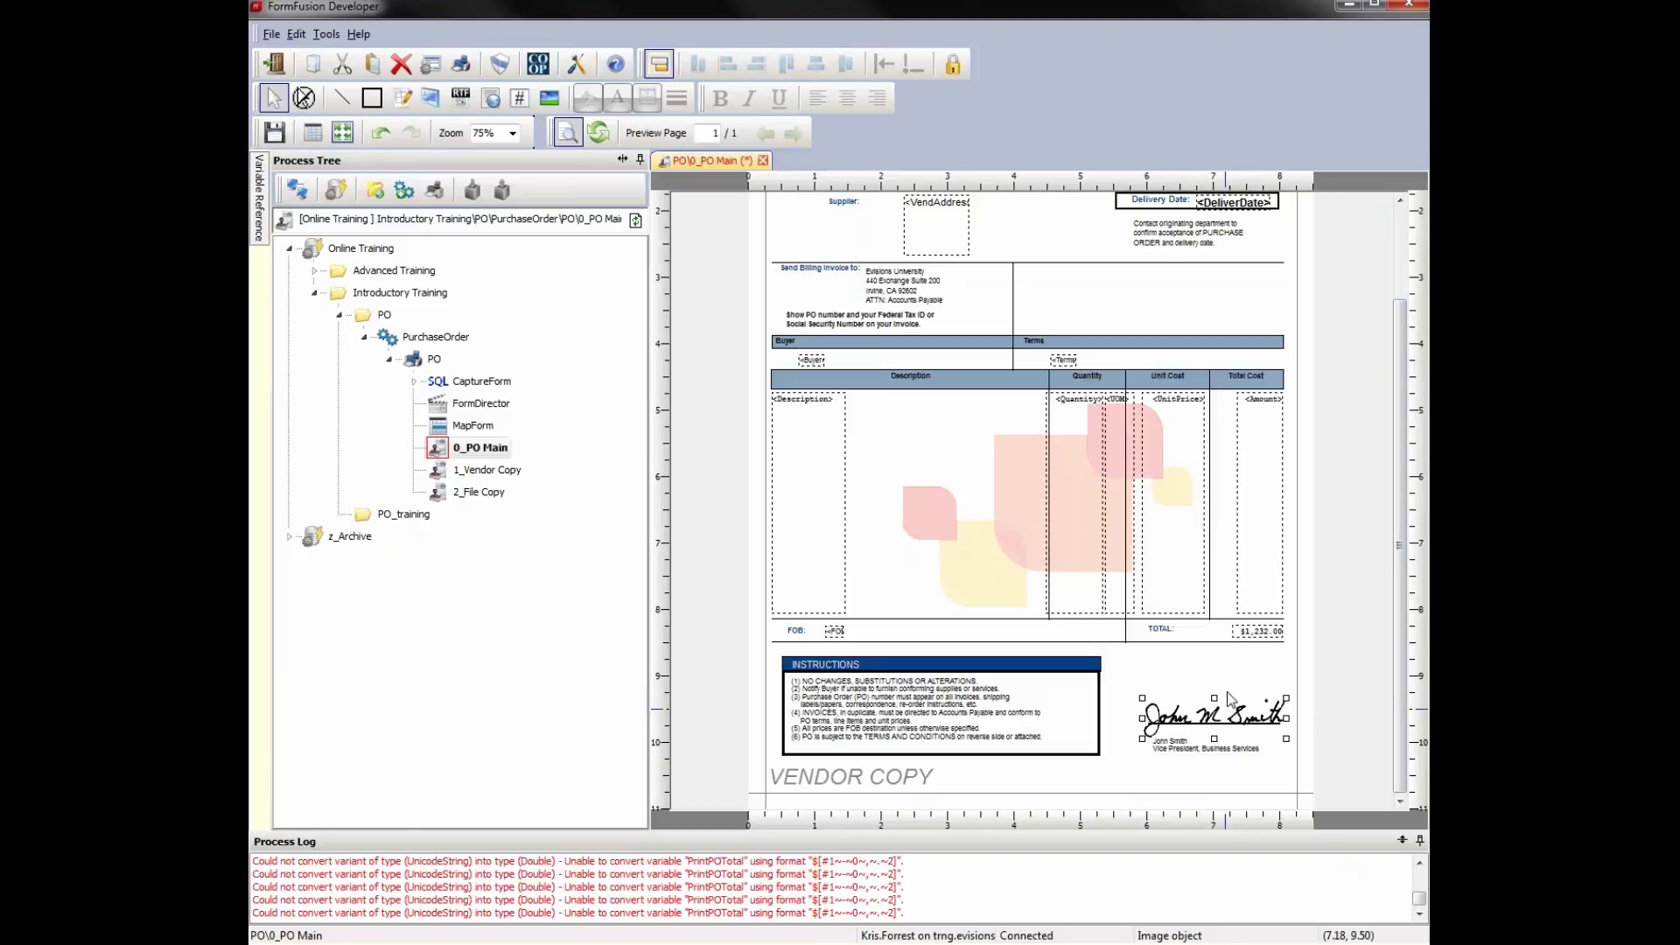
left_click_drag(1230, 726, 1230, 732)
left_click(1206, 777)
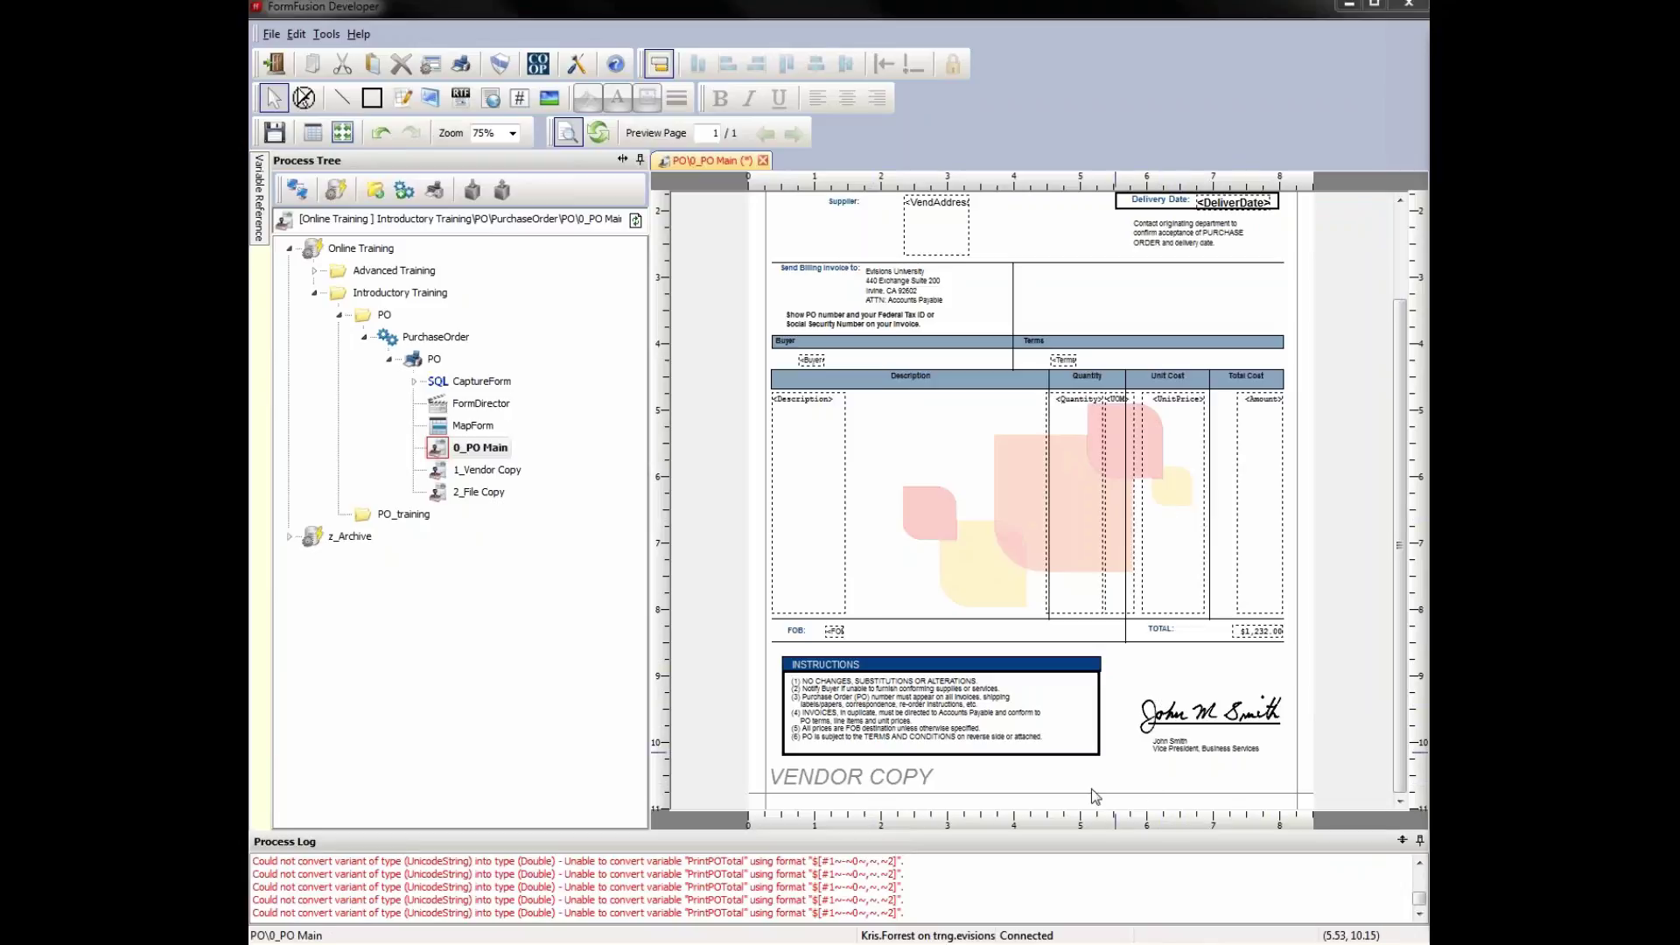
scroll(1073, 768, "up", 3)
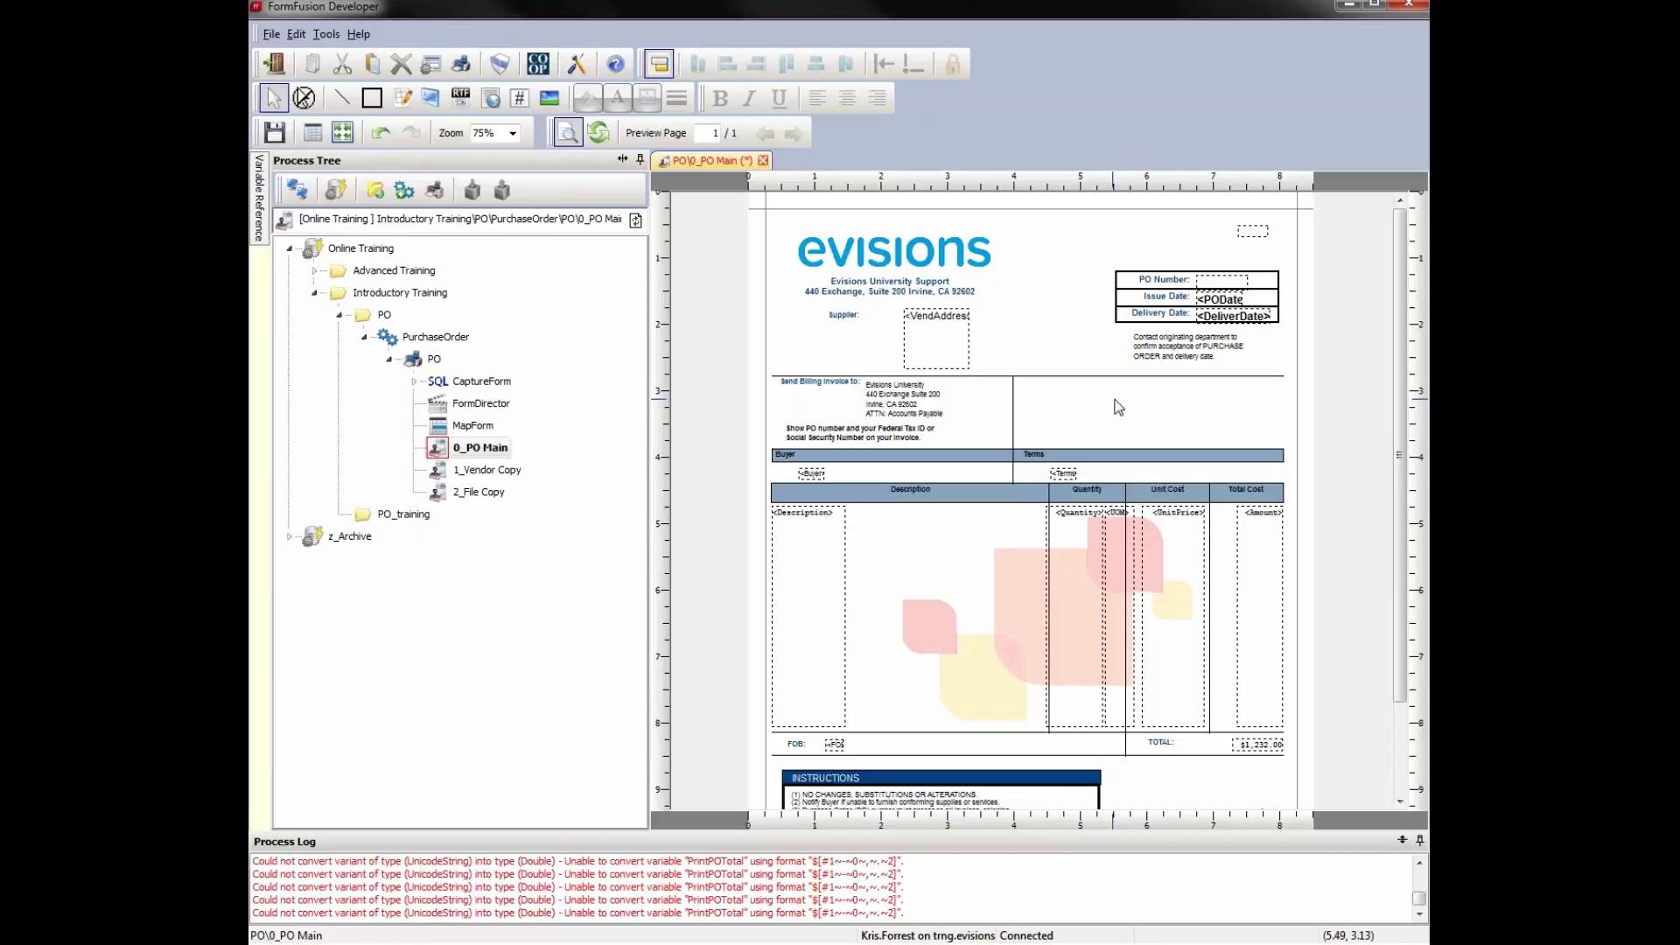
Add a 'Ship To:' text label in the empty box, widened onto one line
left_click(430, 100)
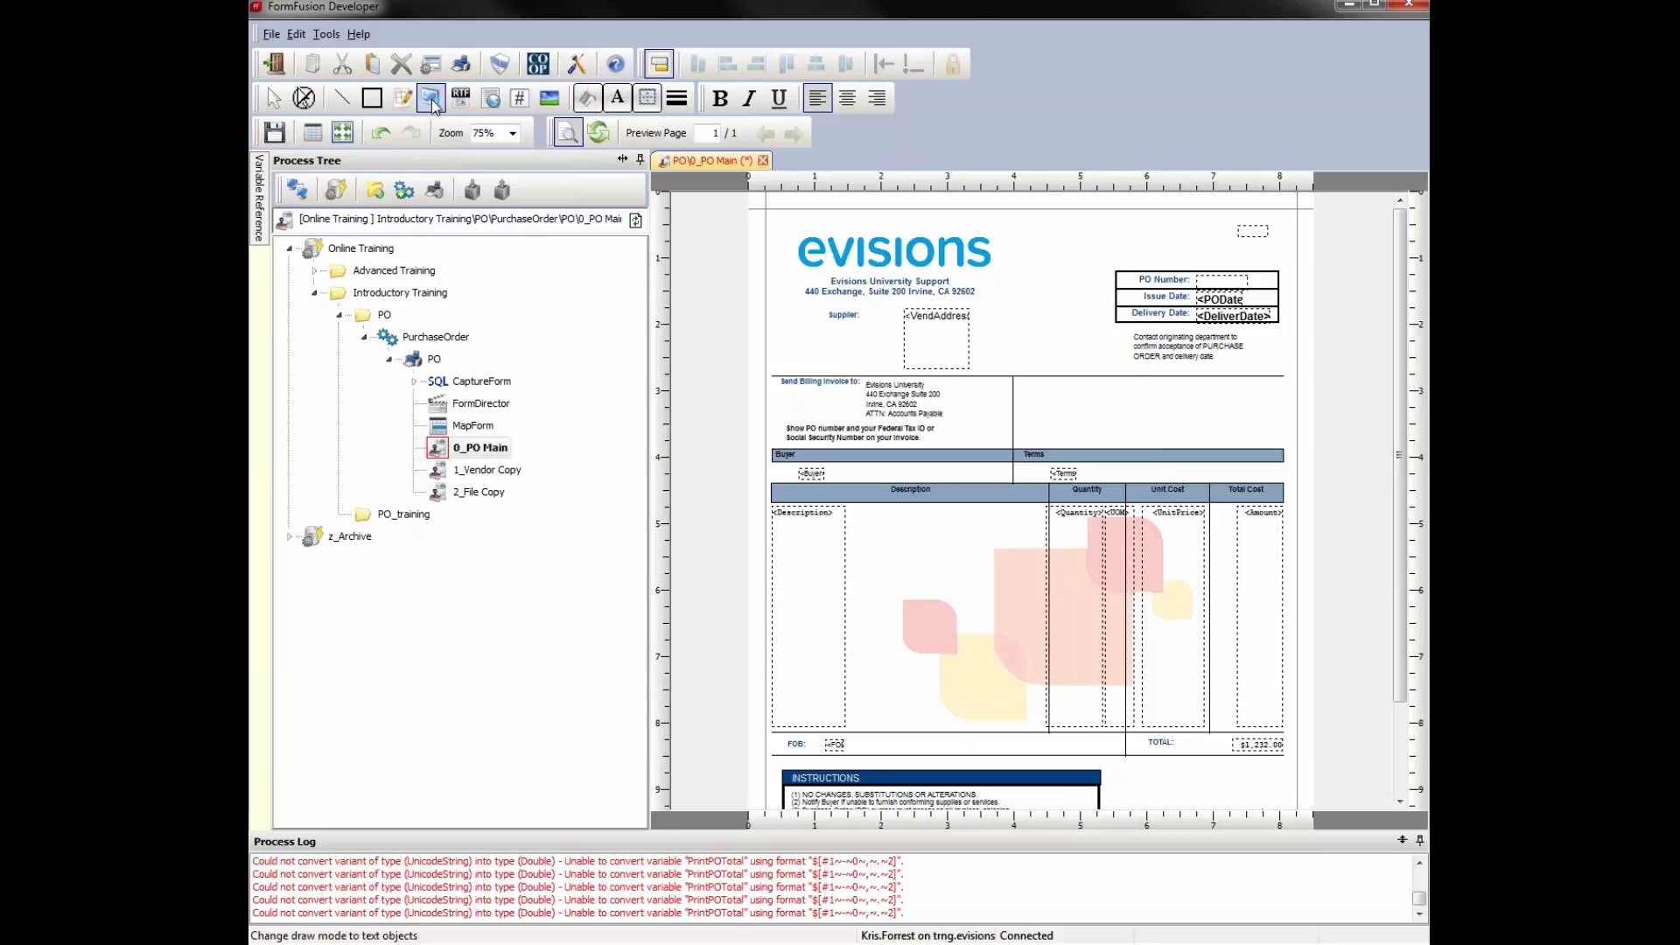
left_click(1024, 386)
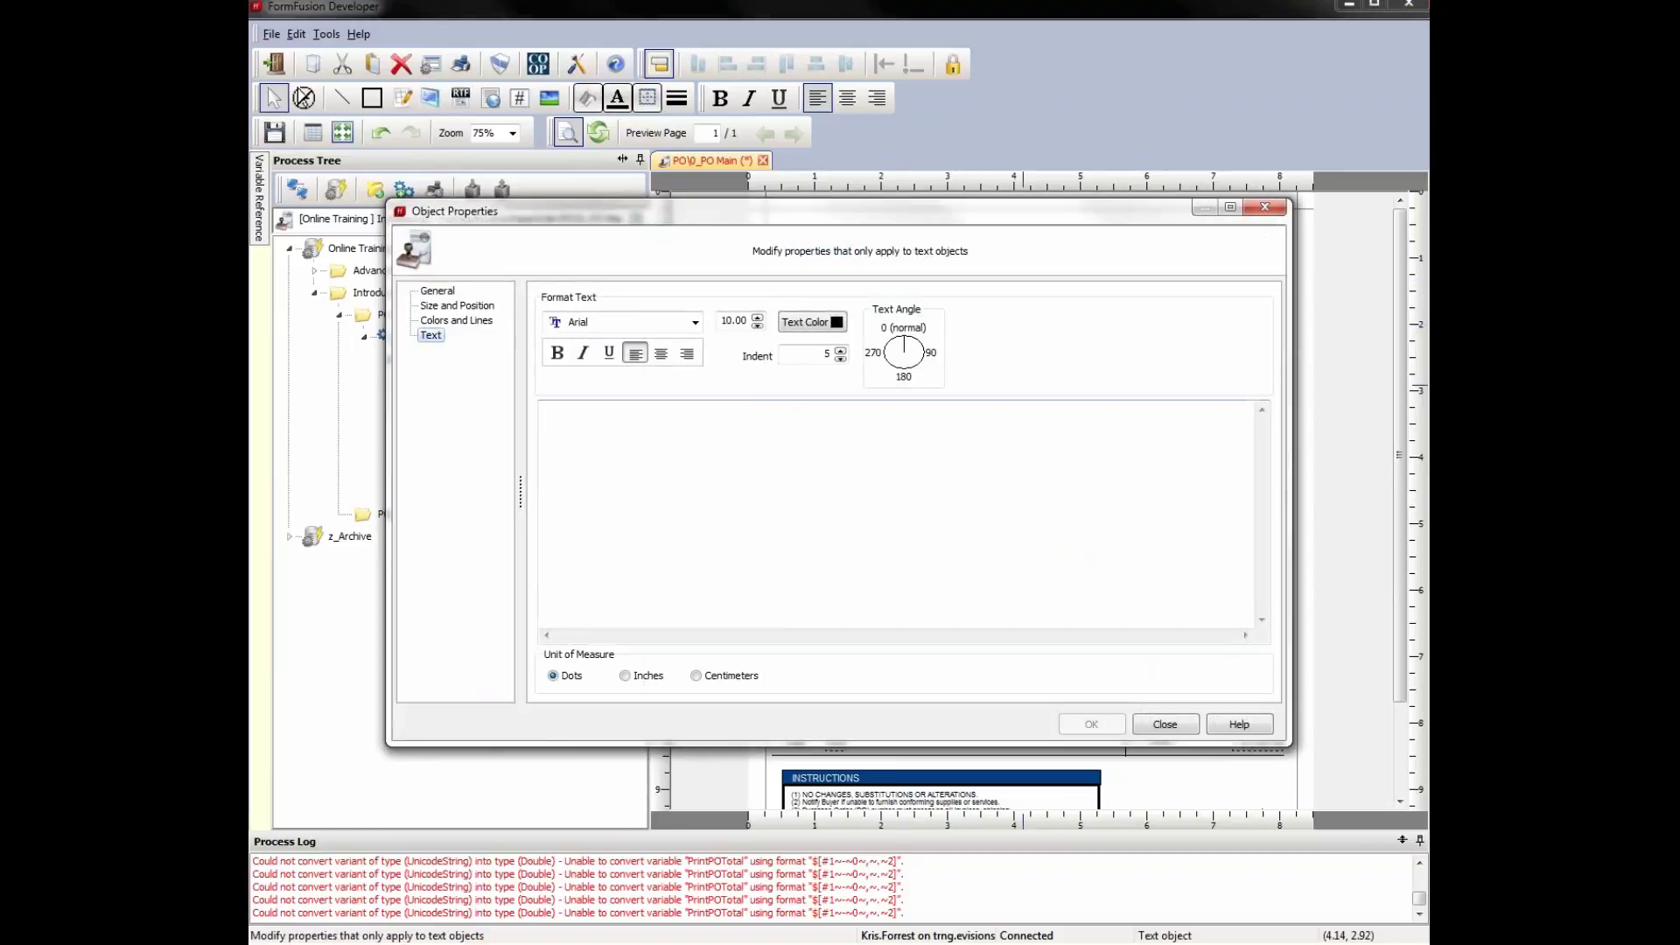
left_click(1033, 583)
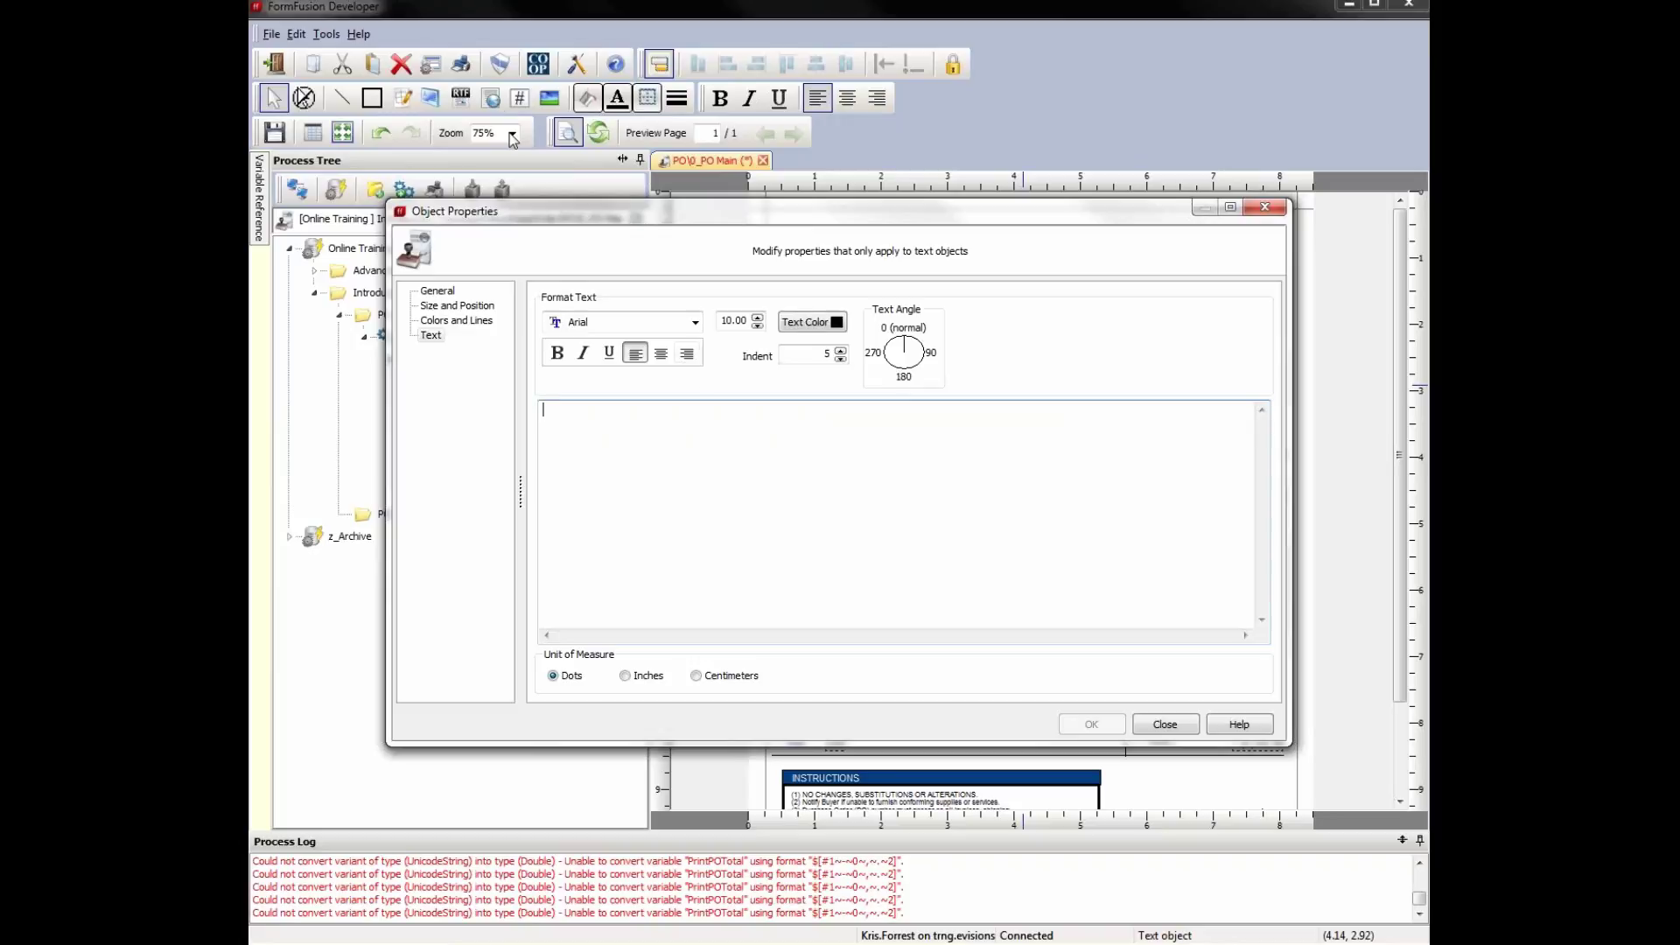
type("Ship To:")
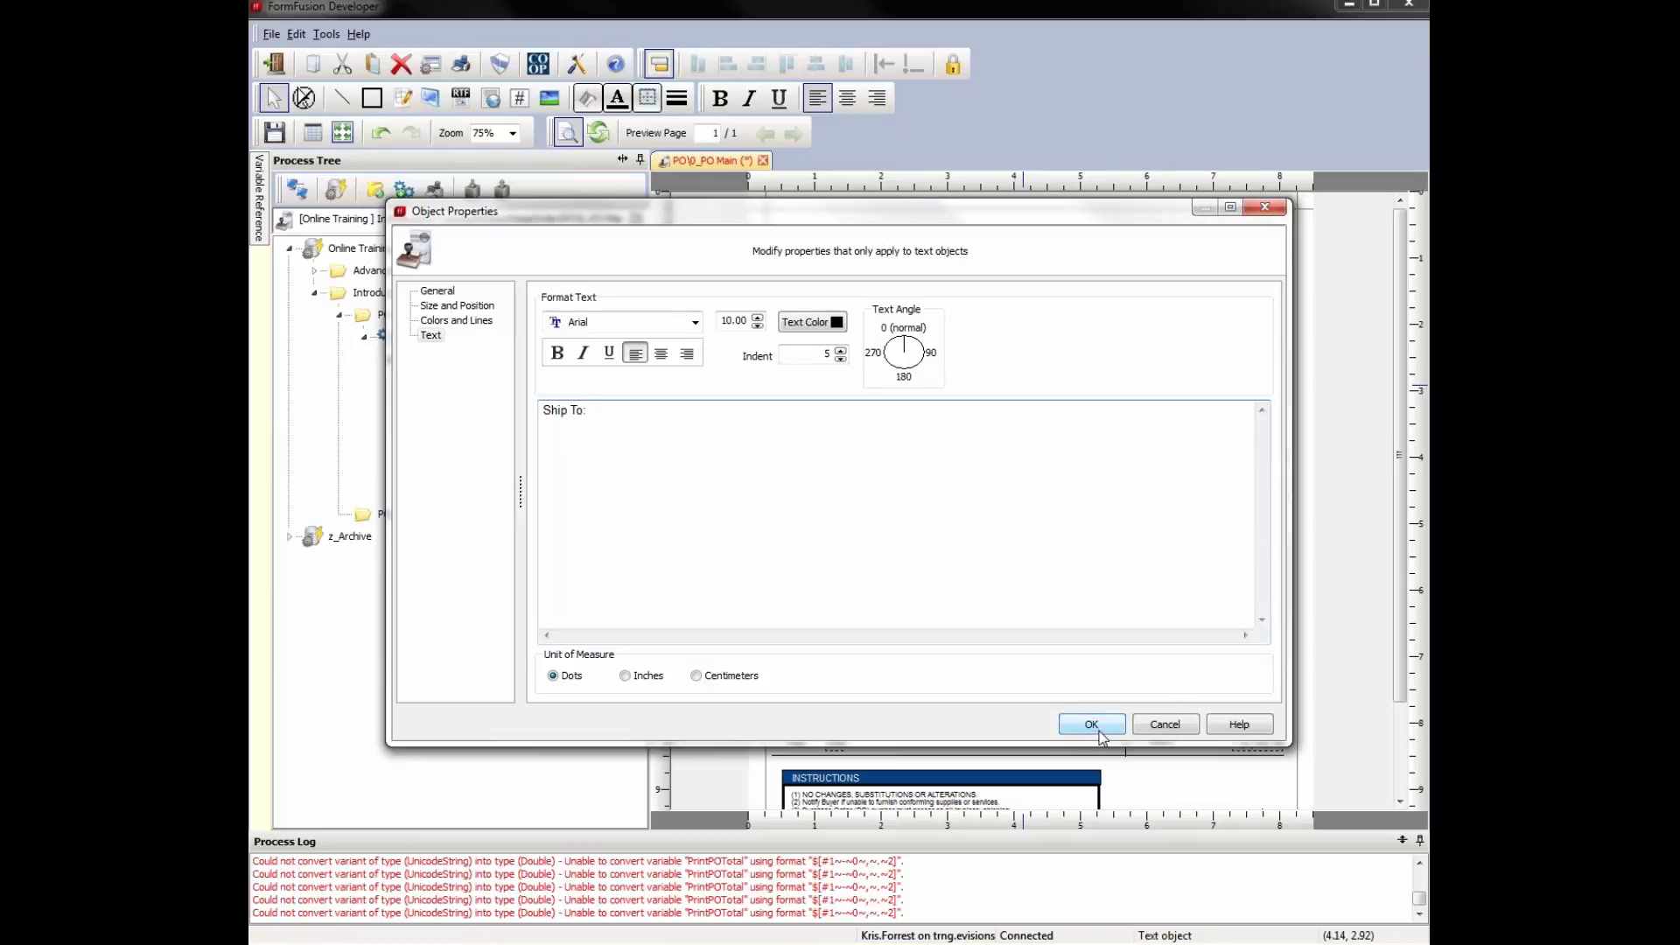
left_click(1093, 726)
left_click_drag(1069, 399, 1073, 399)
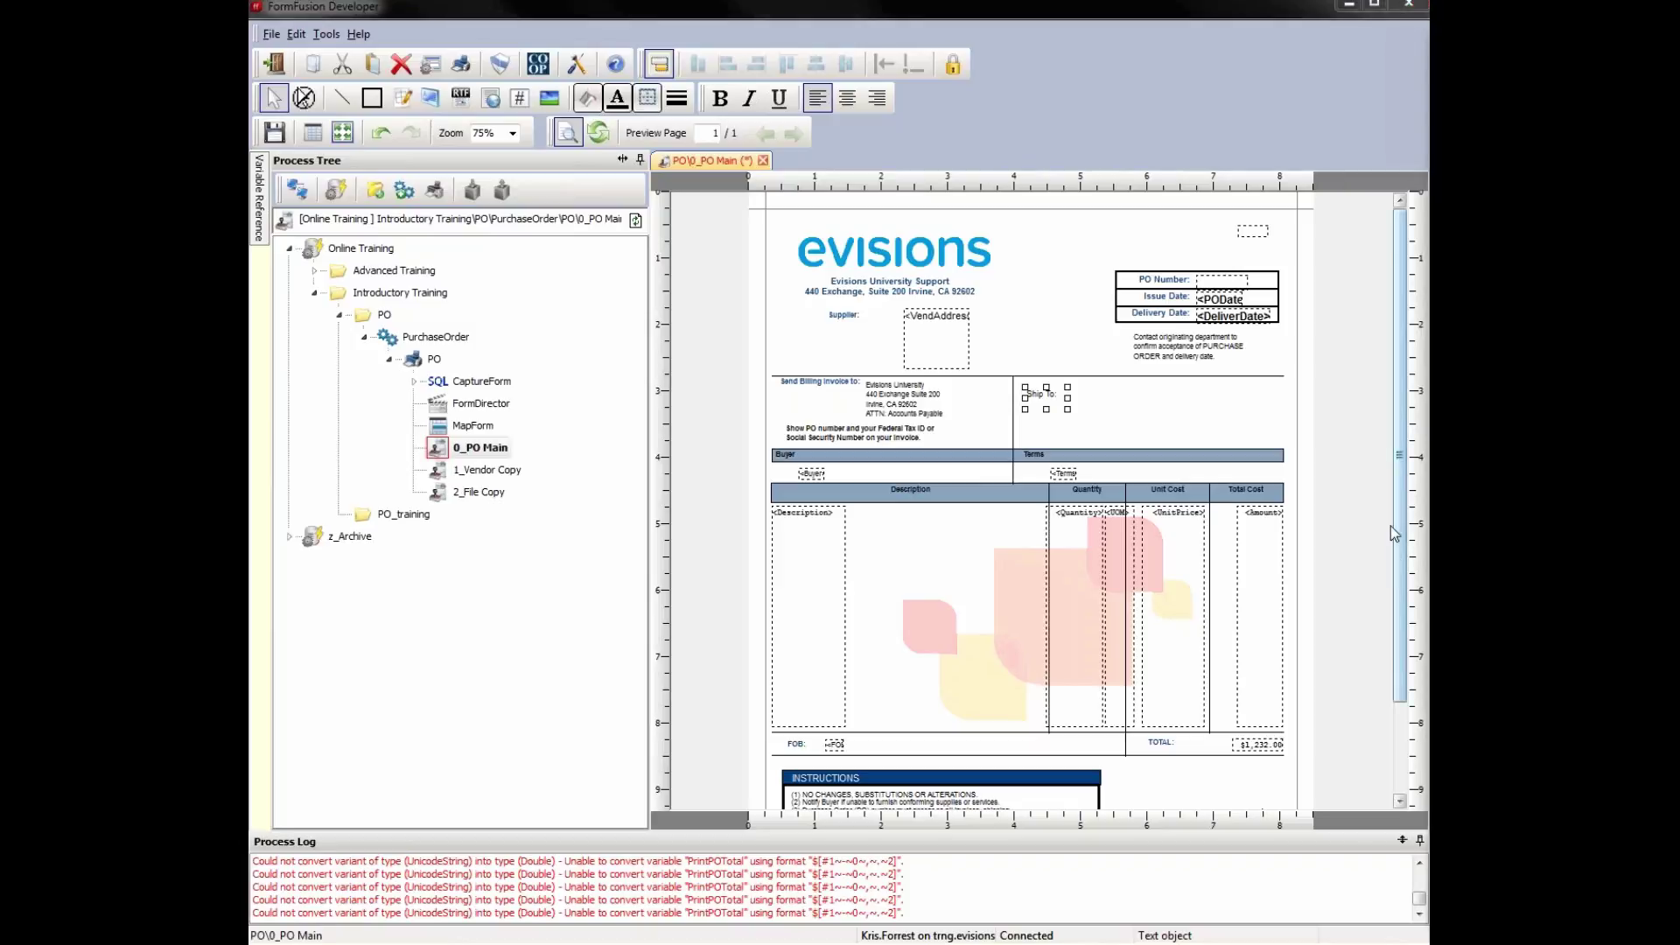
left_click(1022, 402)
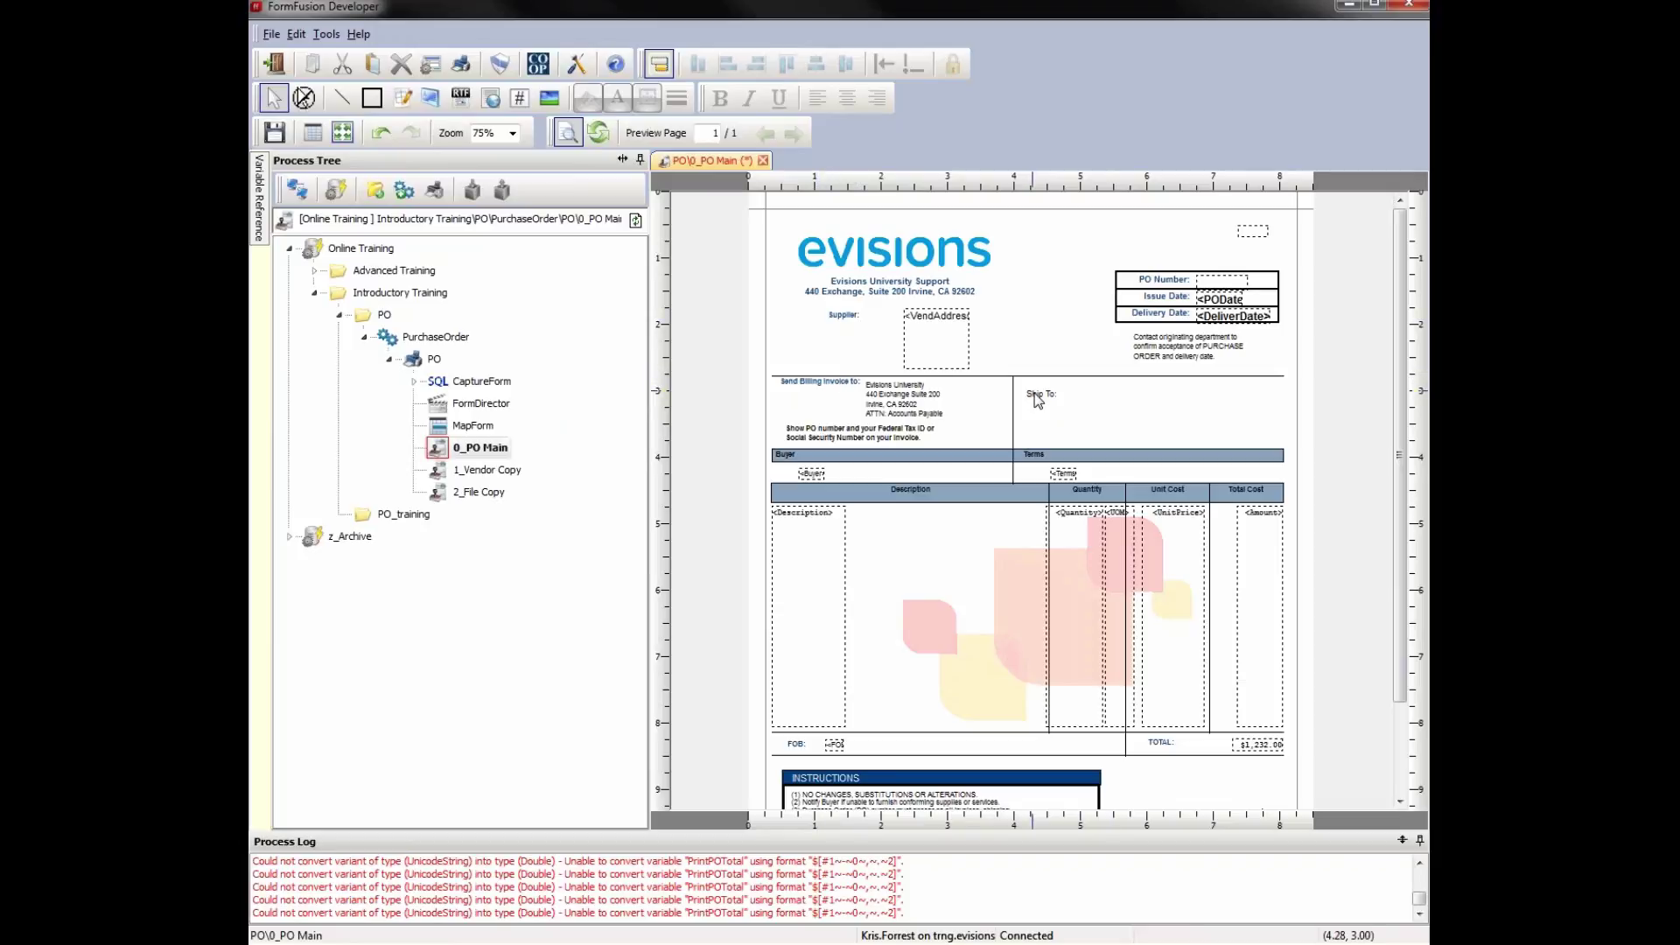
Duplicate the bold Send Billing Invoice to: label with copy and paste
left_click(855, 394)
right_click(854, 393)
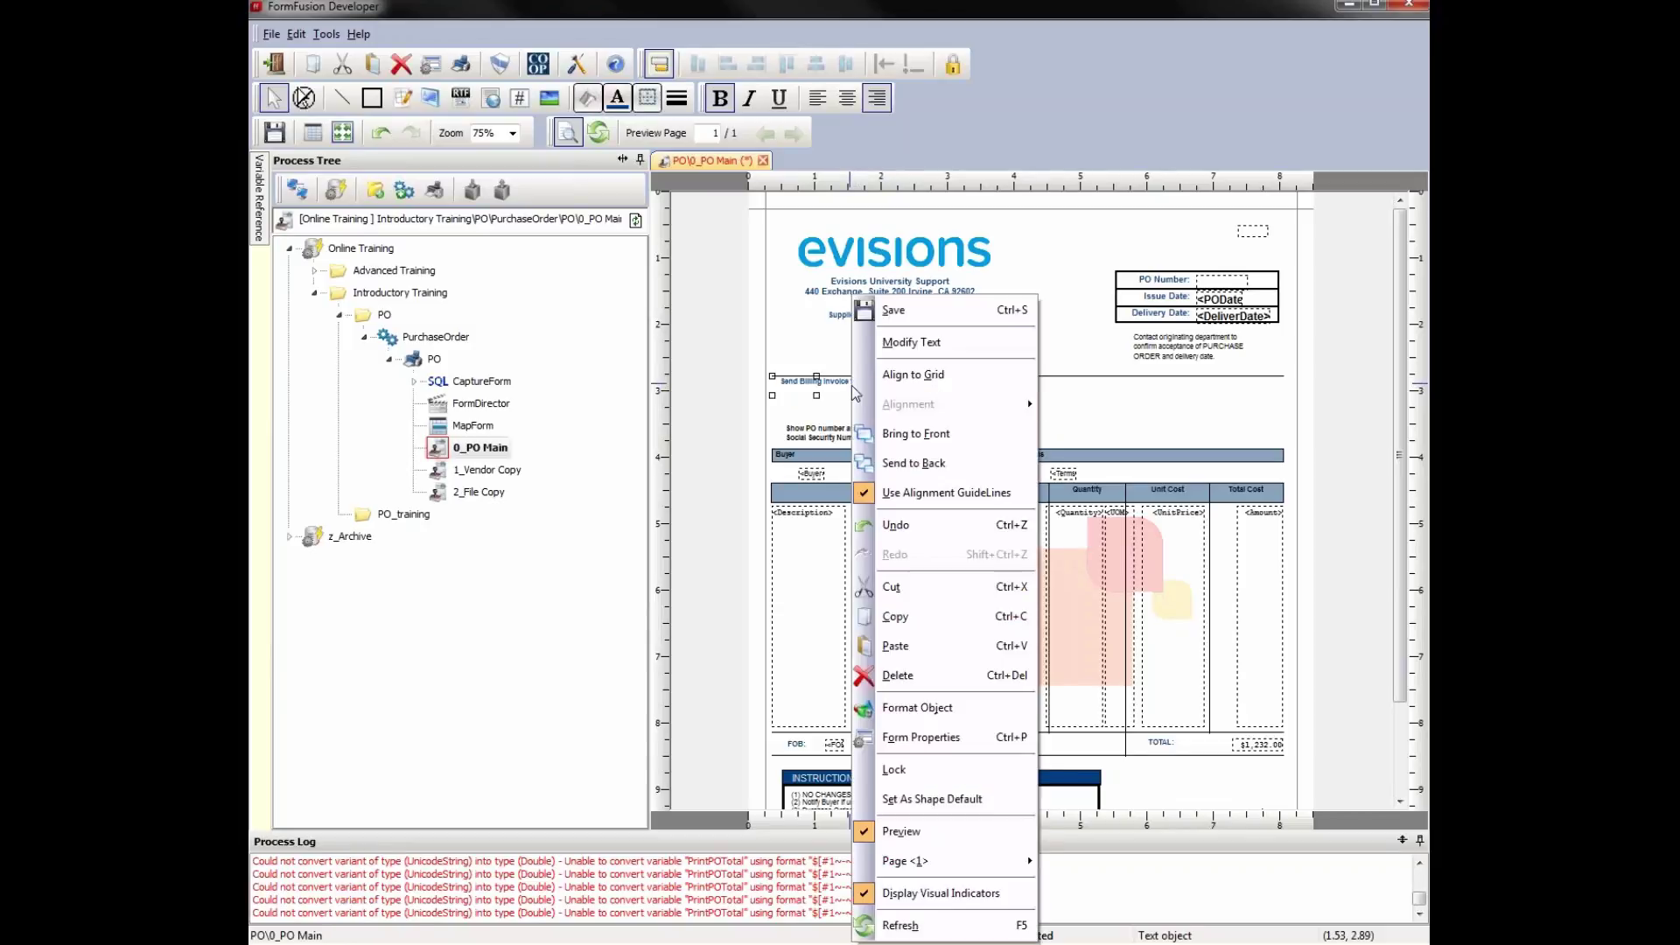
left_click(927, 616)
right_click(1054, 402)
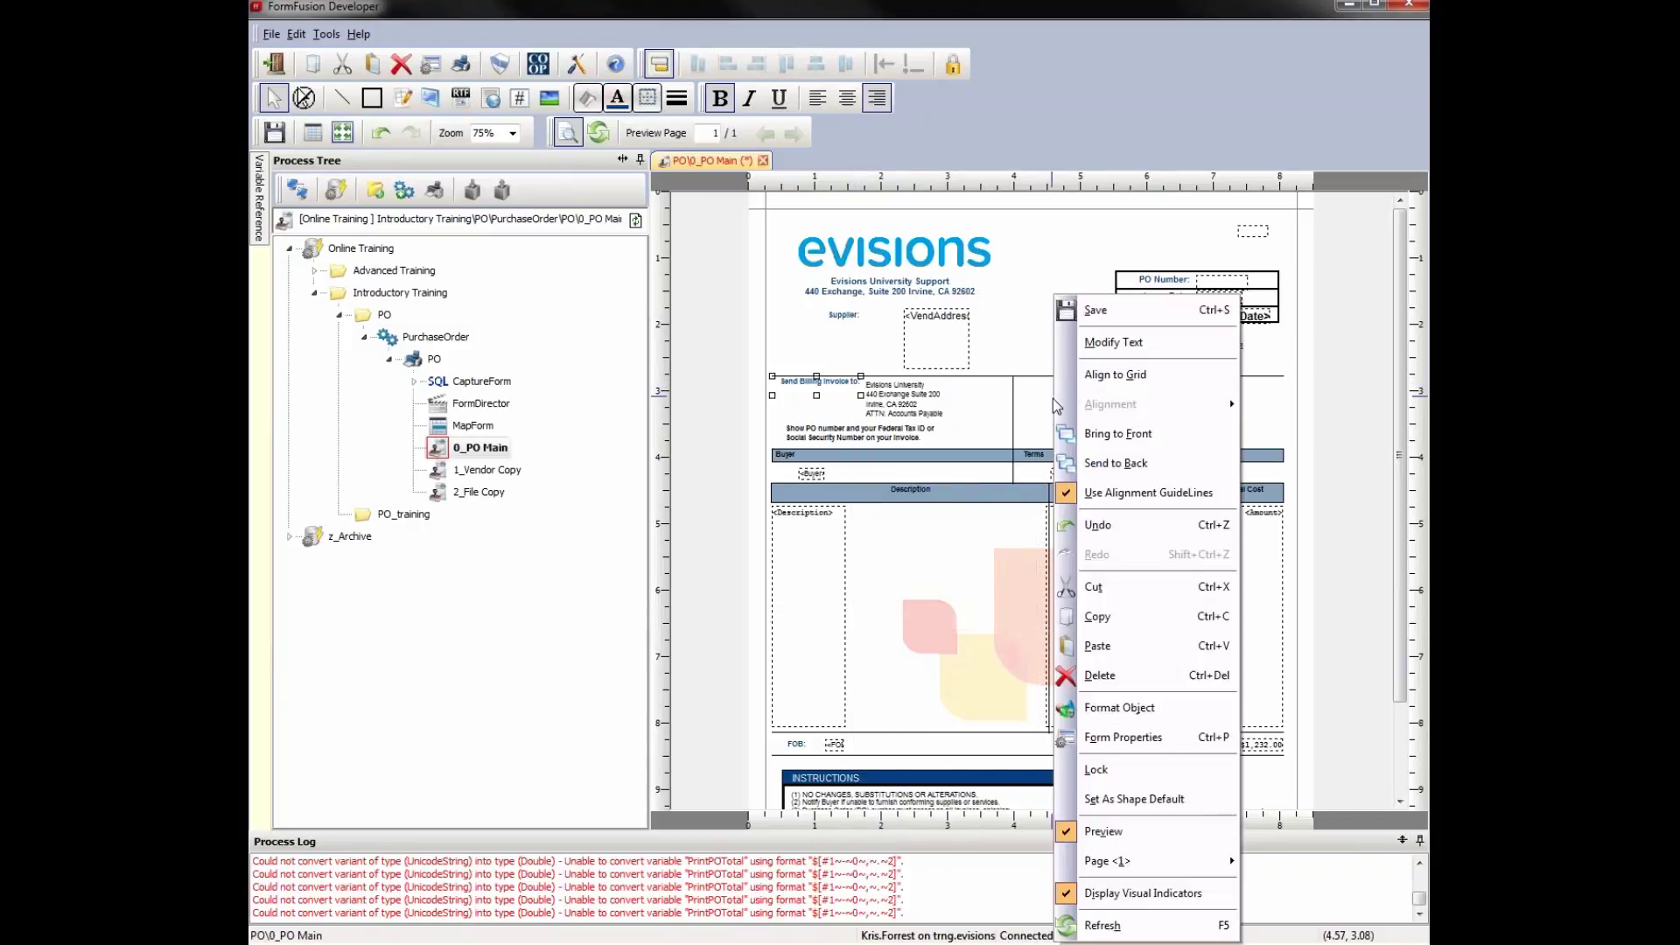
left_click(1097, 646)
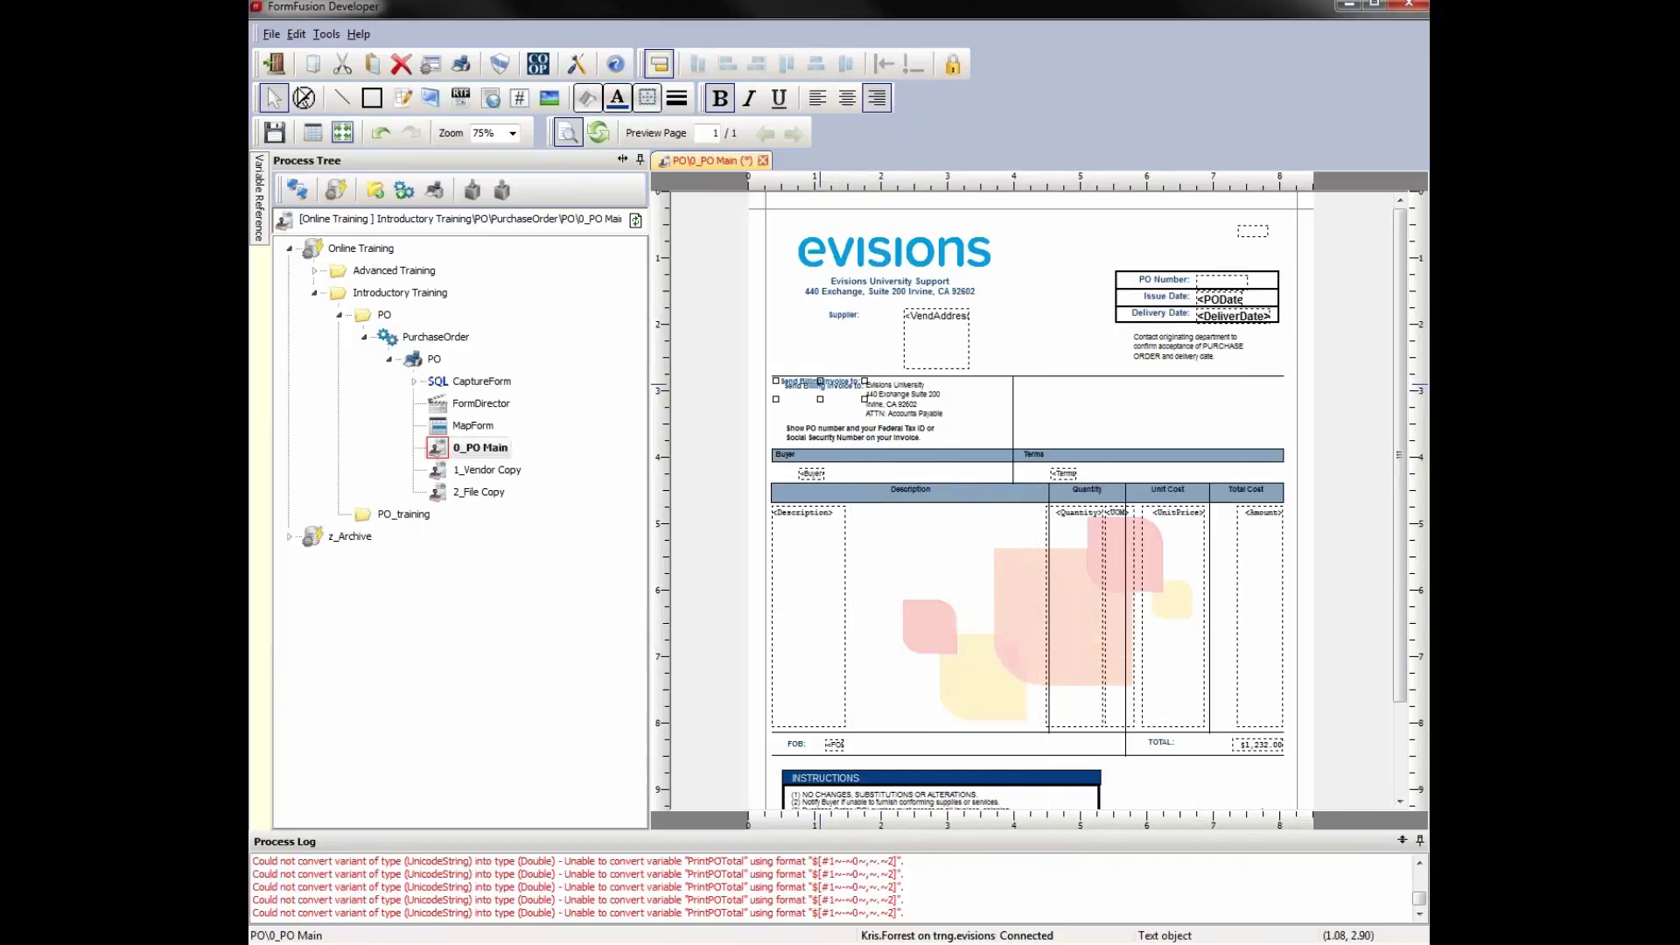
Change the duplicate's text to 'Ship to:' and fit it into the right-hand box
double_click(823, 395)
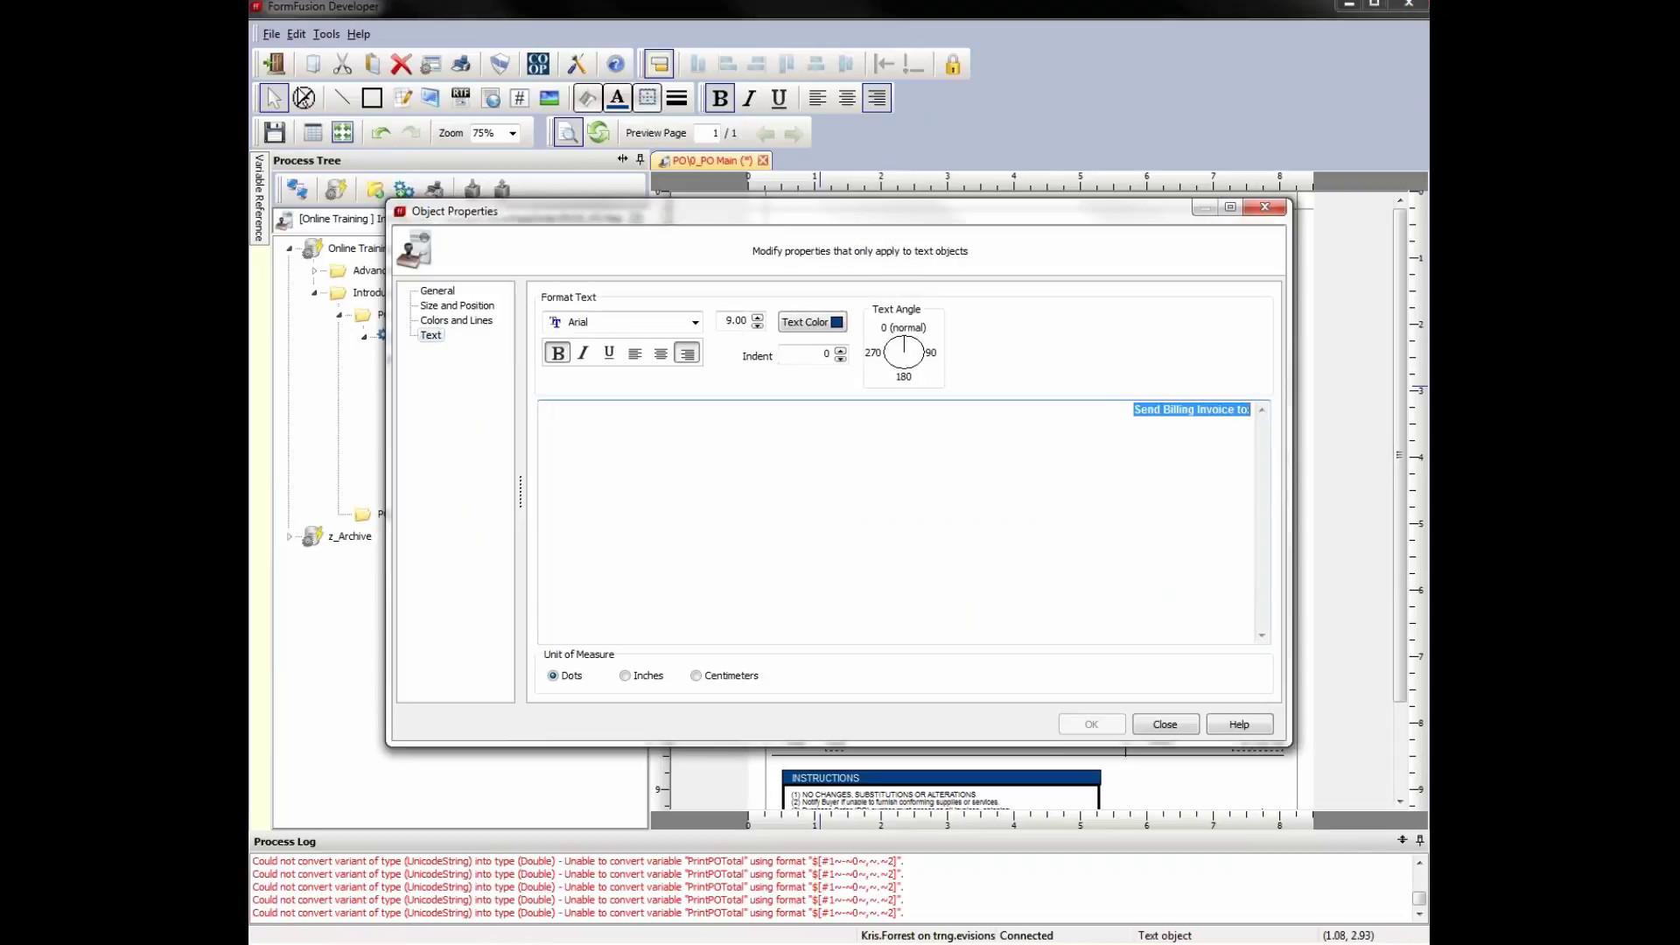
type("Ship")
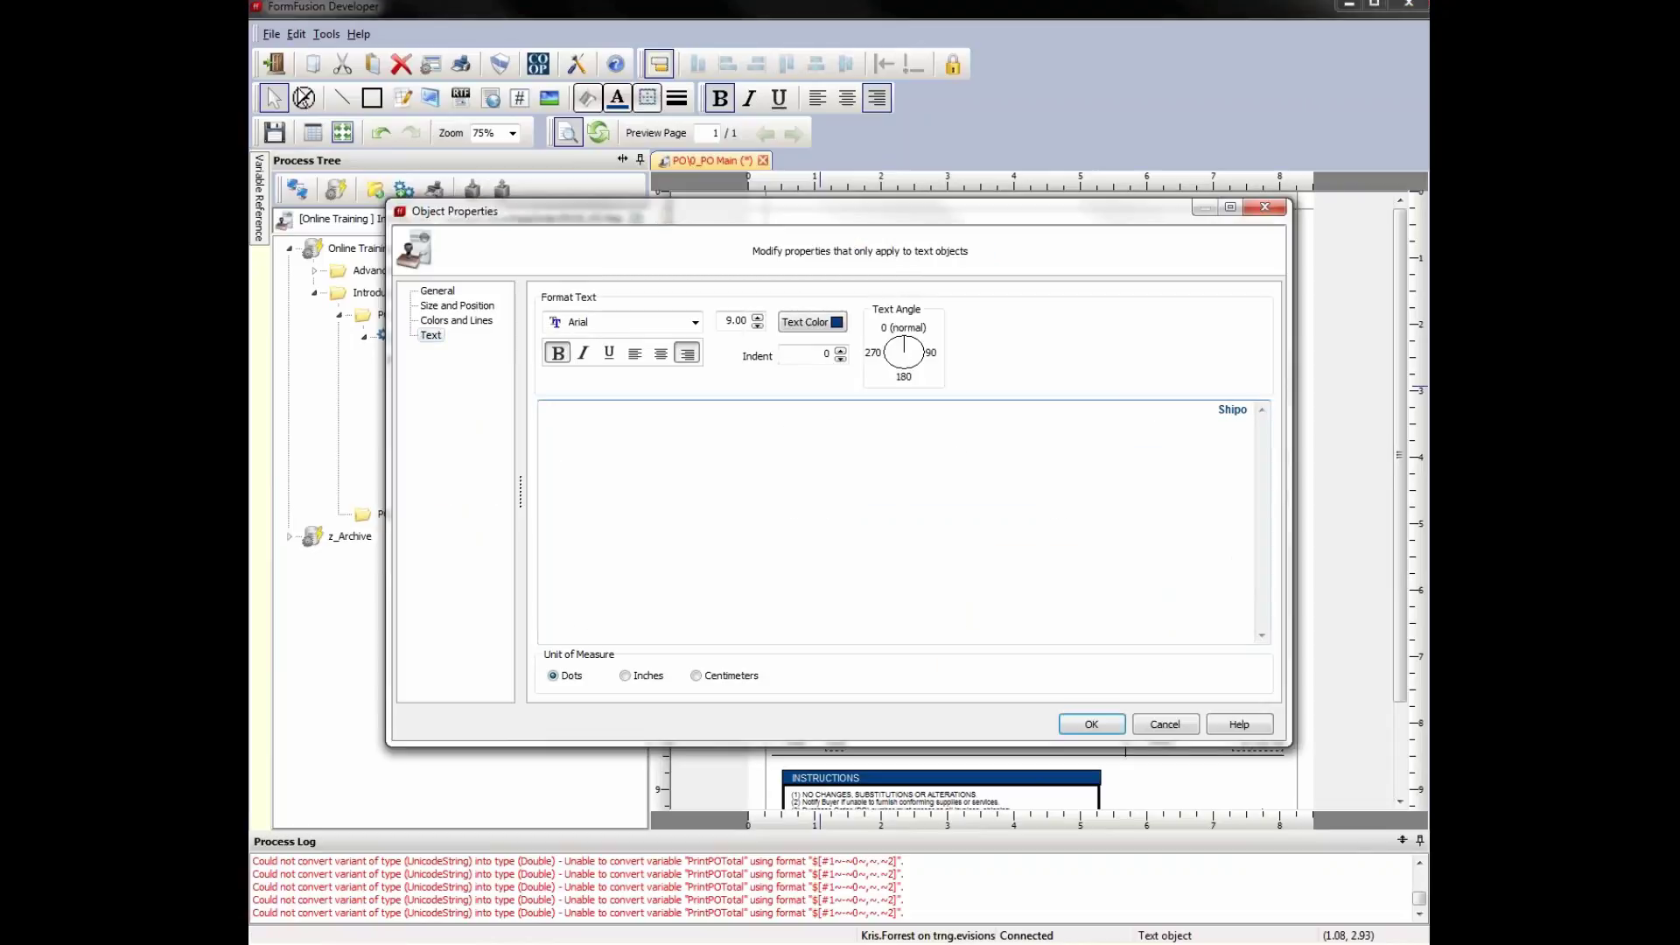
type(" to:")
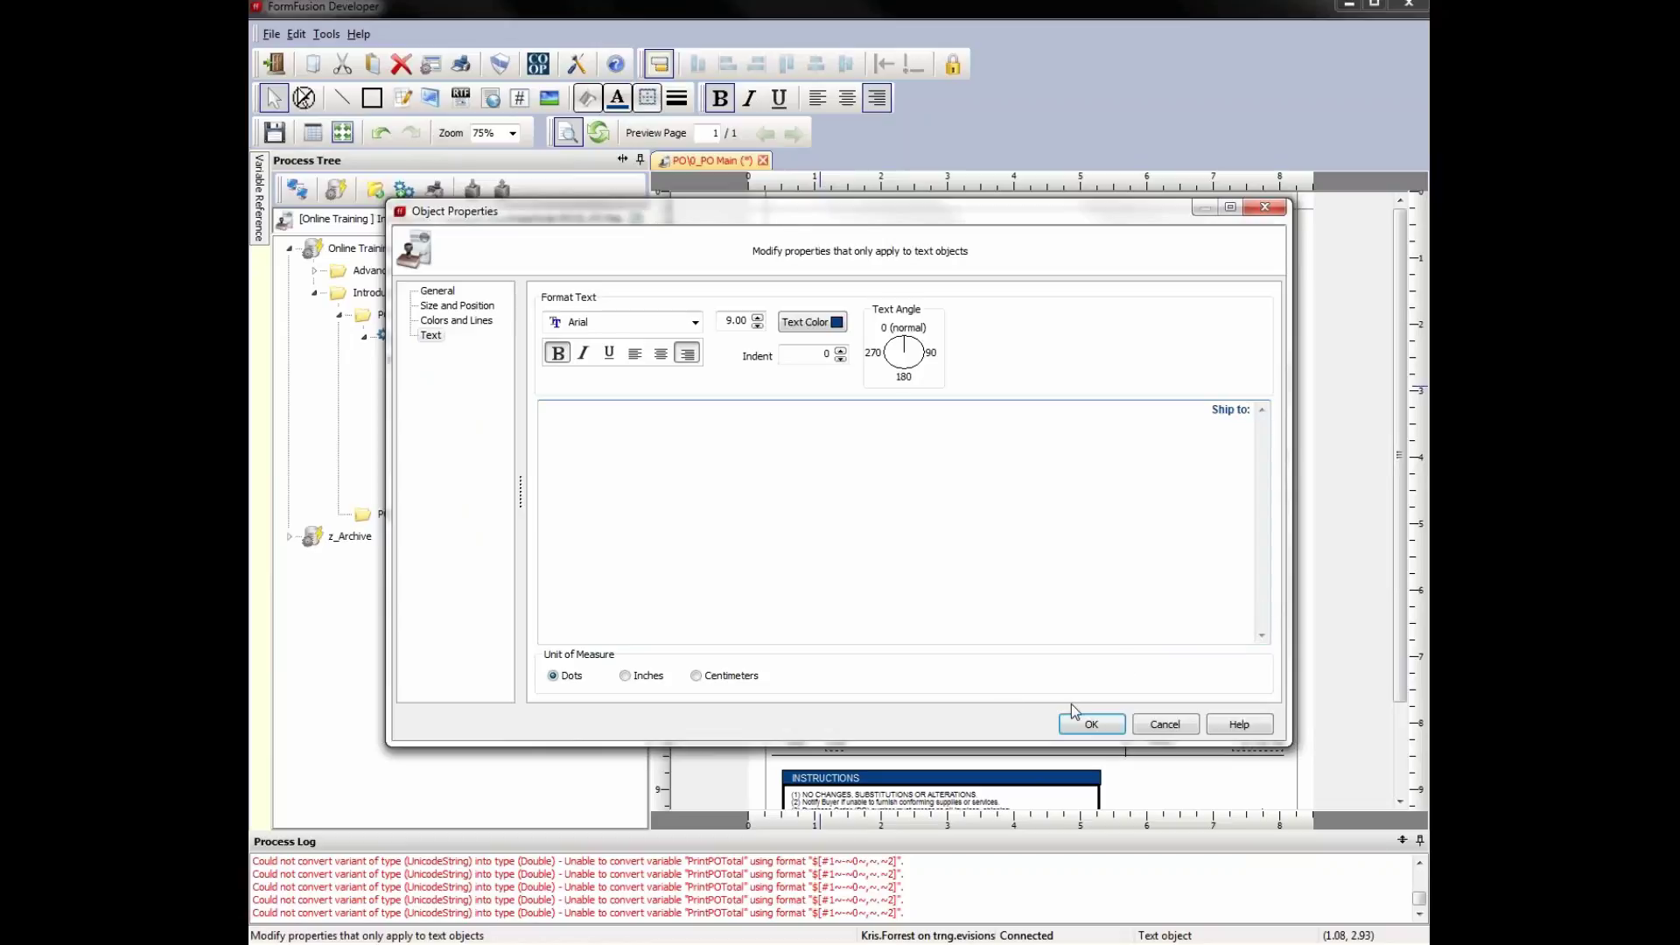
left_click(1091, 726)
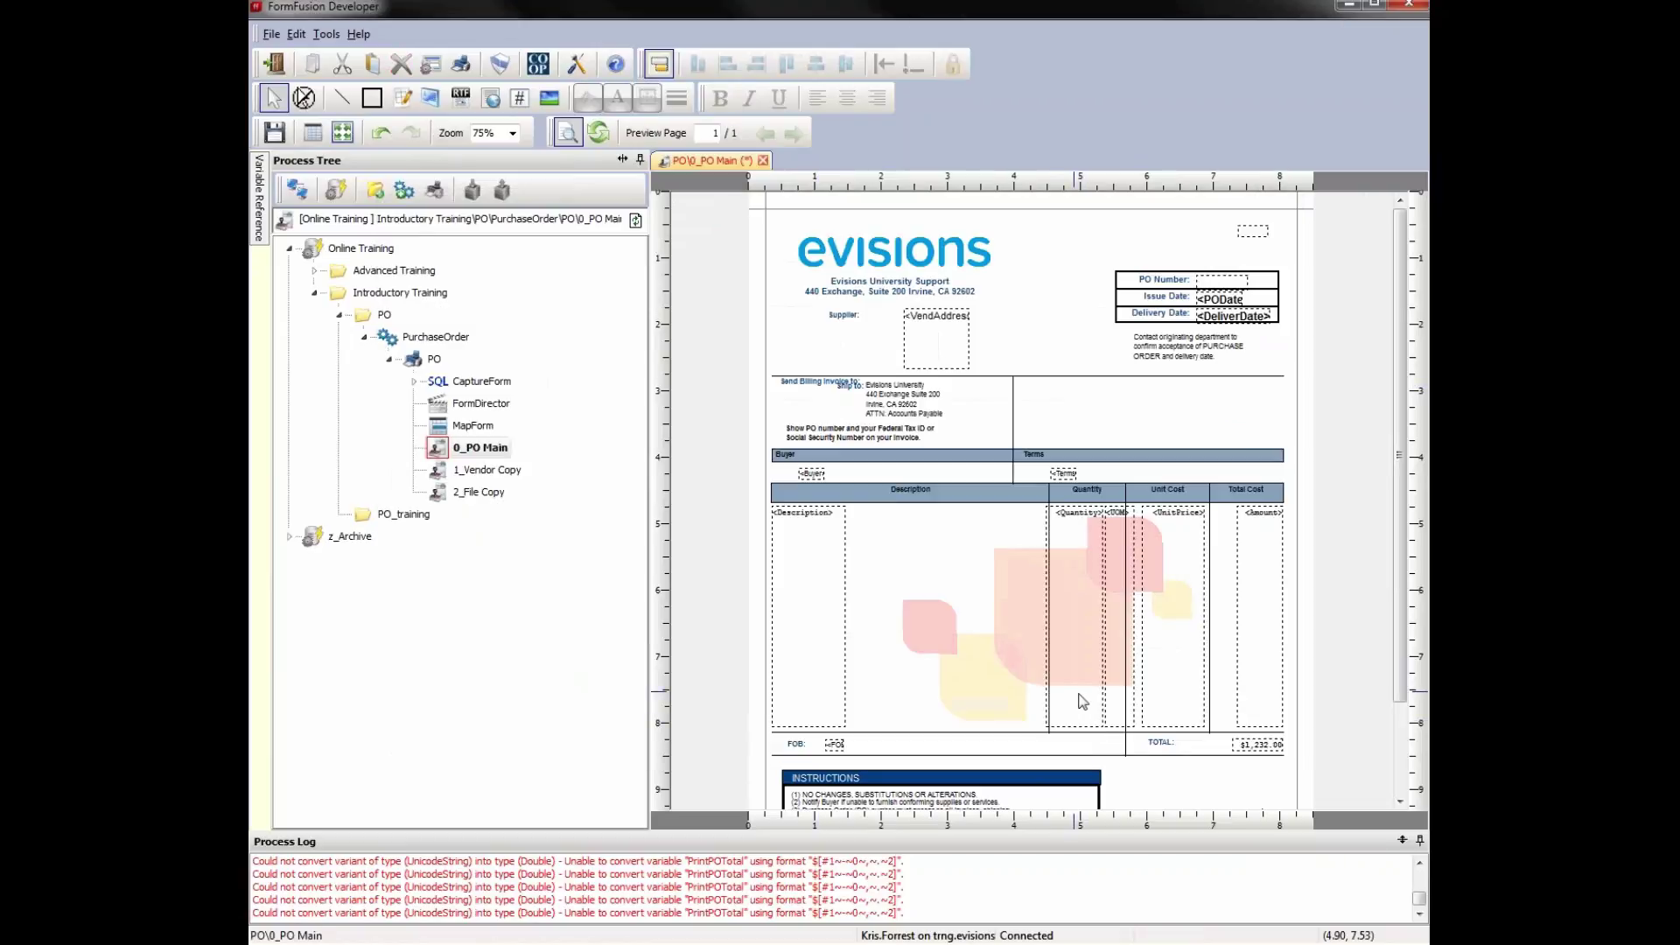
left_click_drag(940, 418, 1086, 393)
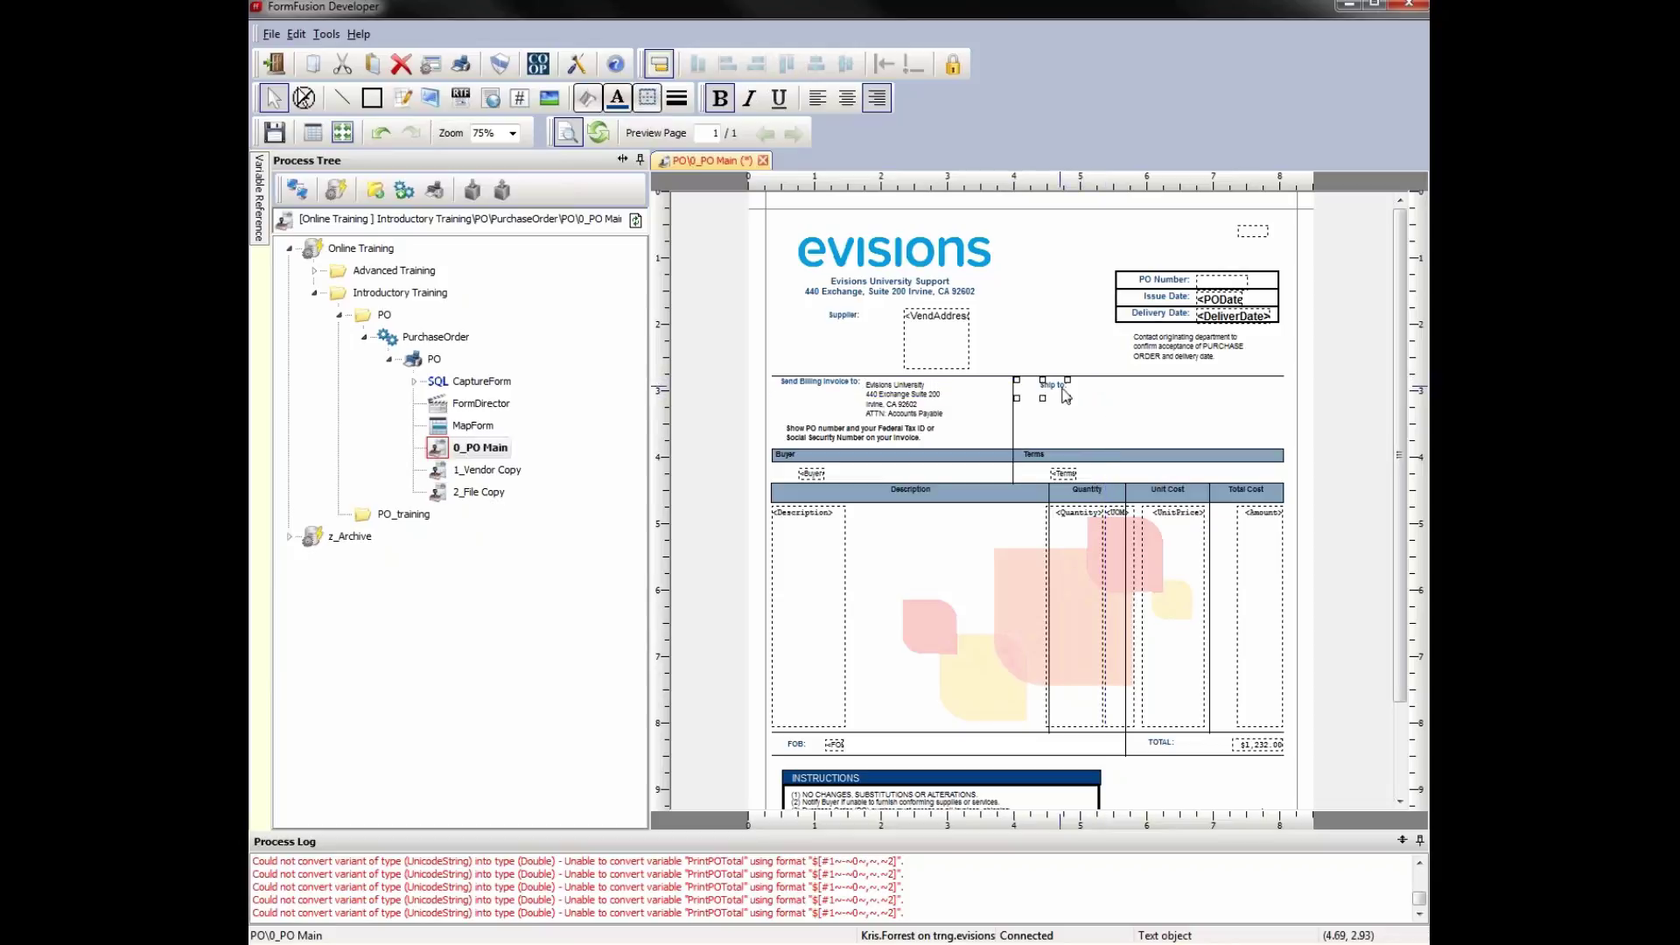
left_click_drag(1059, 388, 1050, 386)
left_click(1373, 481)
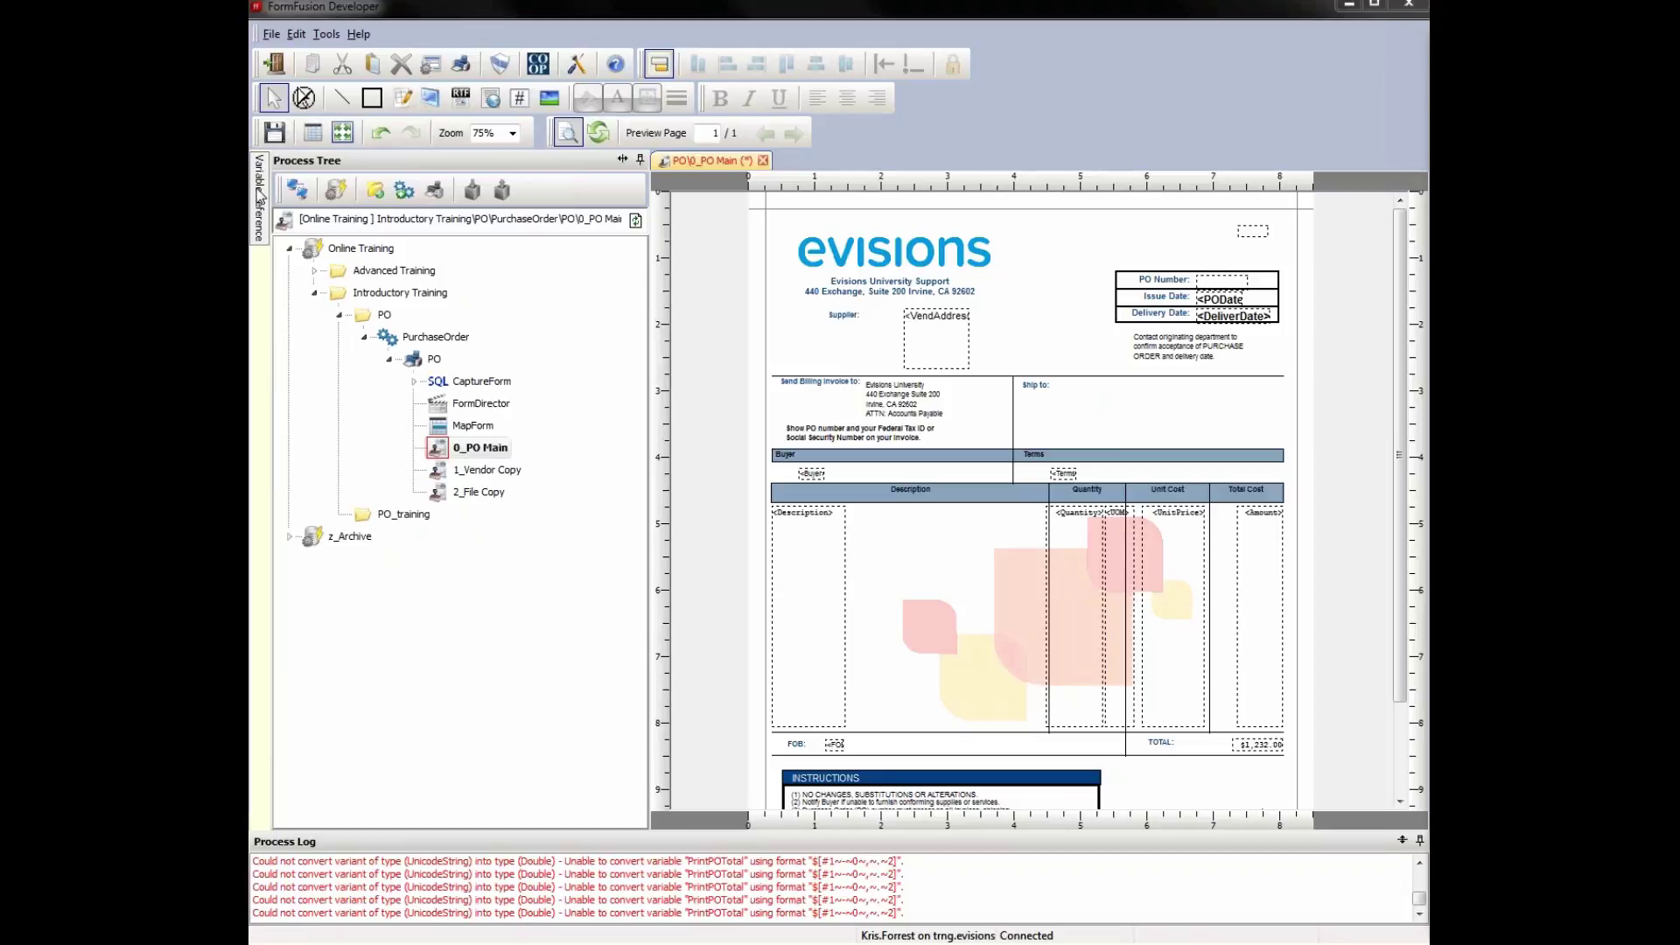
left_click(259, 196)
left_click(444, 160)
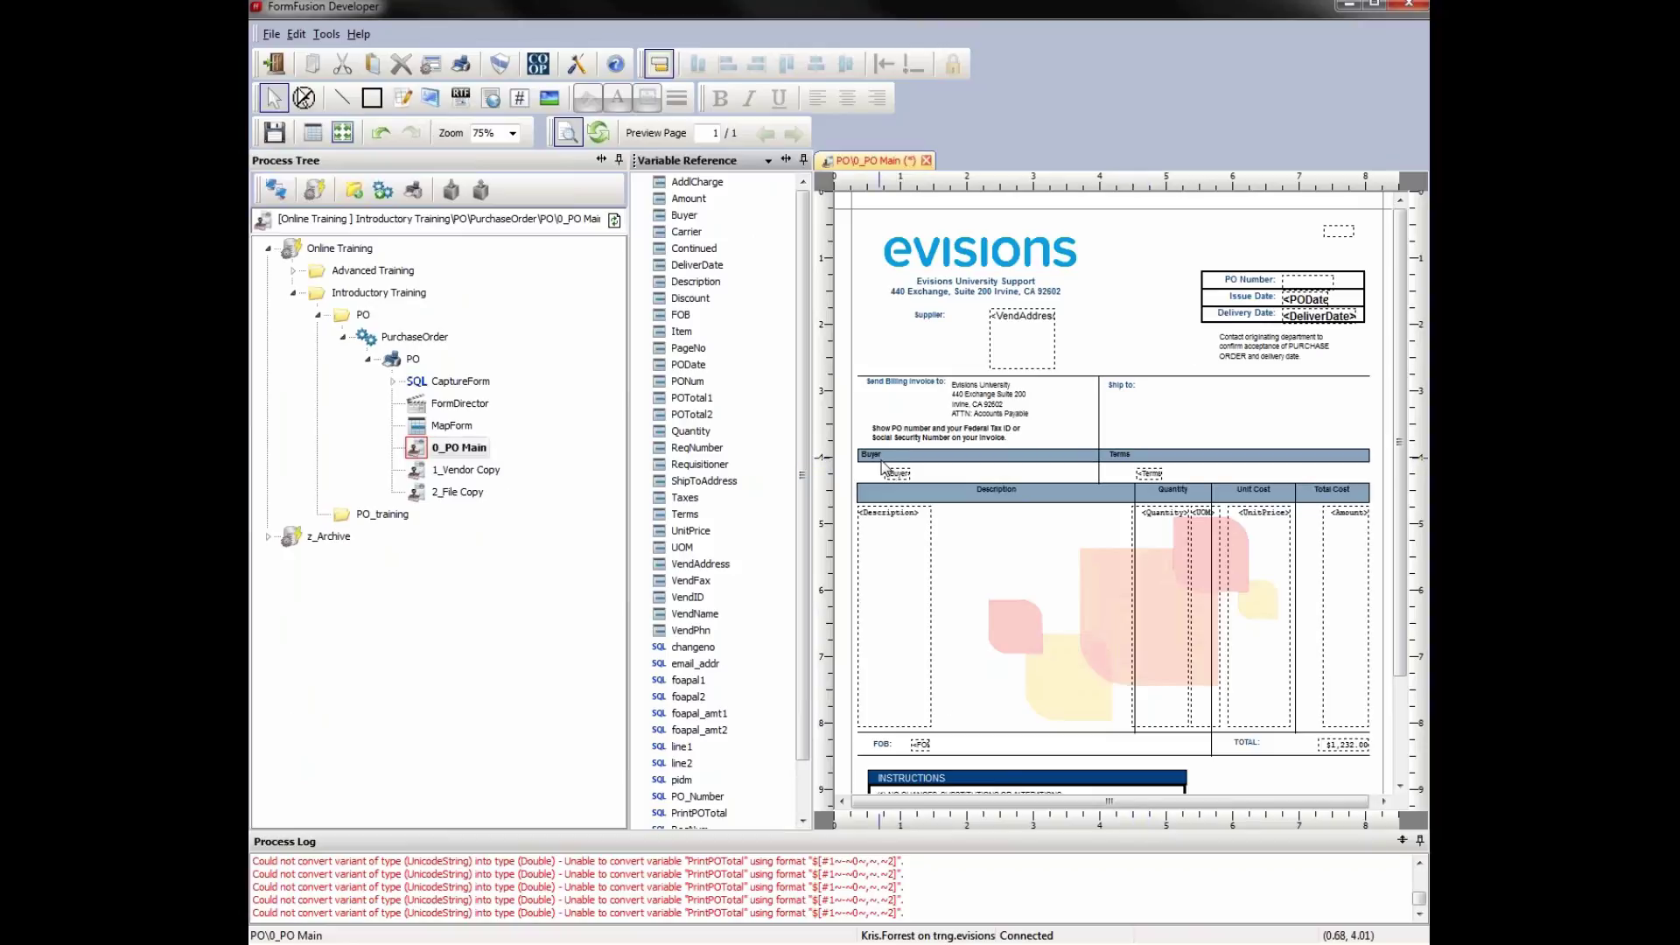
left_click(704, 480)
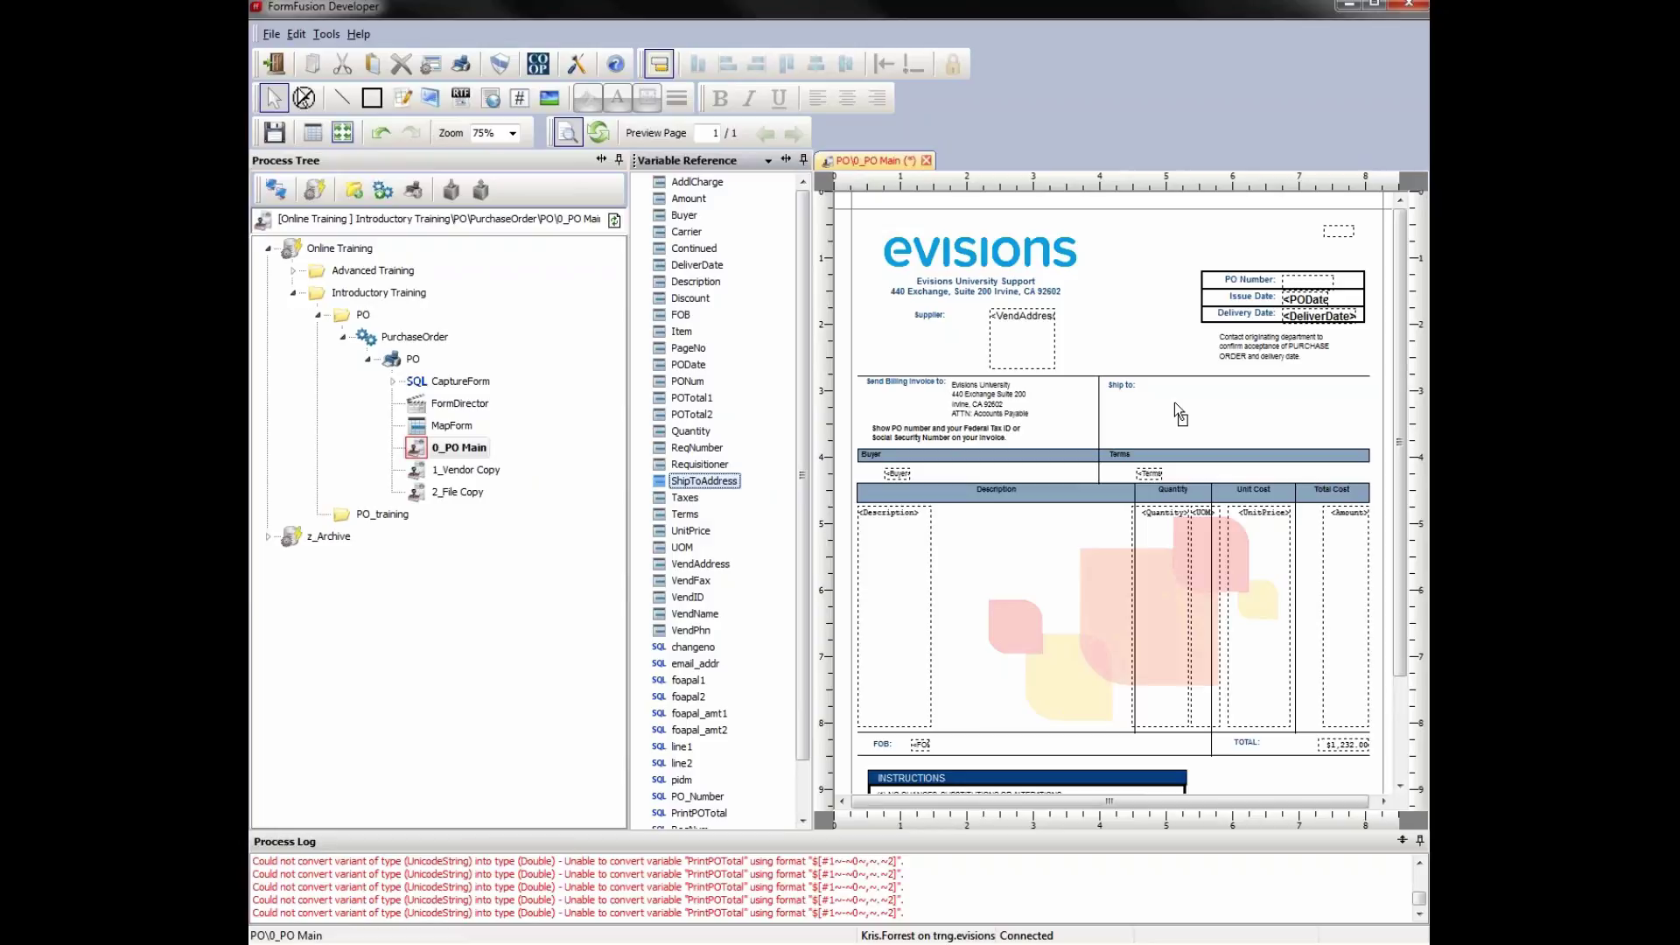
left_click_drag(1174, 402, 1151, 408)
left_click(1284, 419)
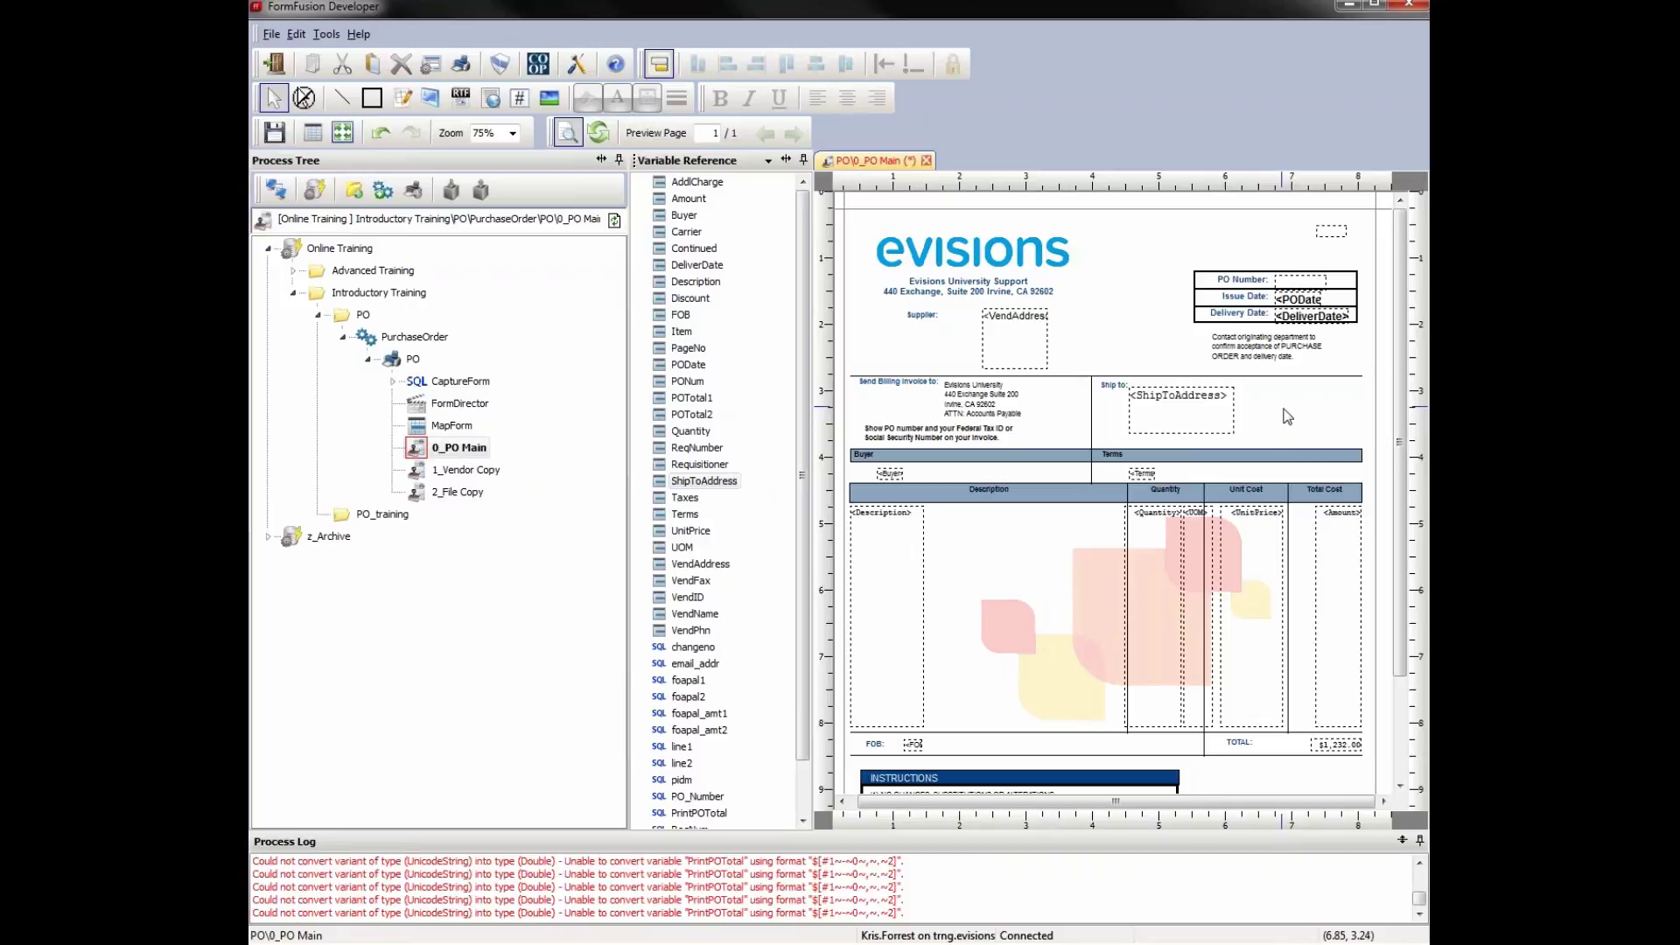
left_click(1199, 414)
double_click(1200, 420)
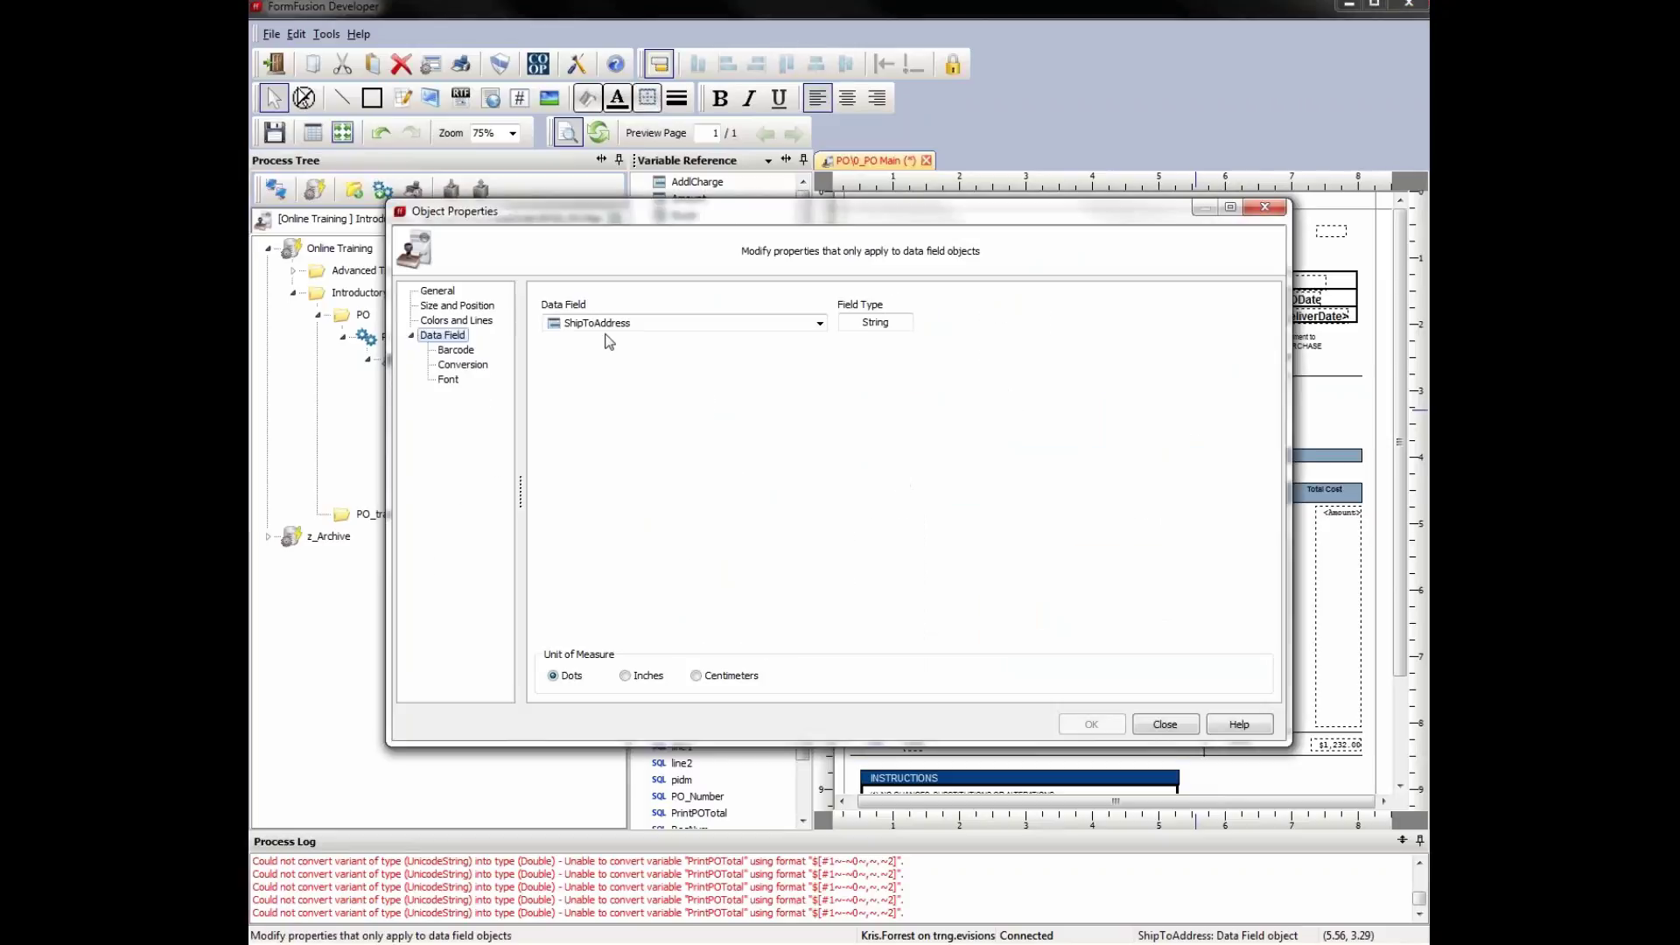
left_click(448, 378)
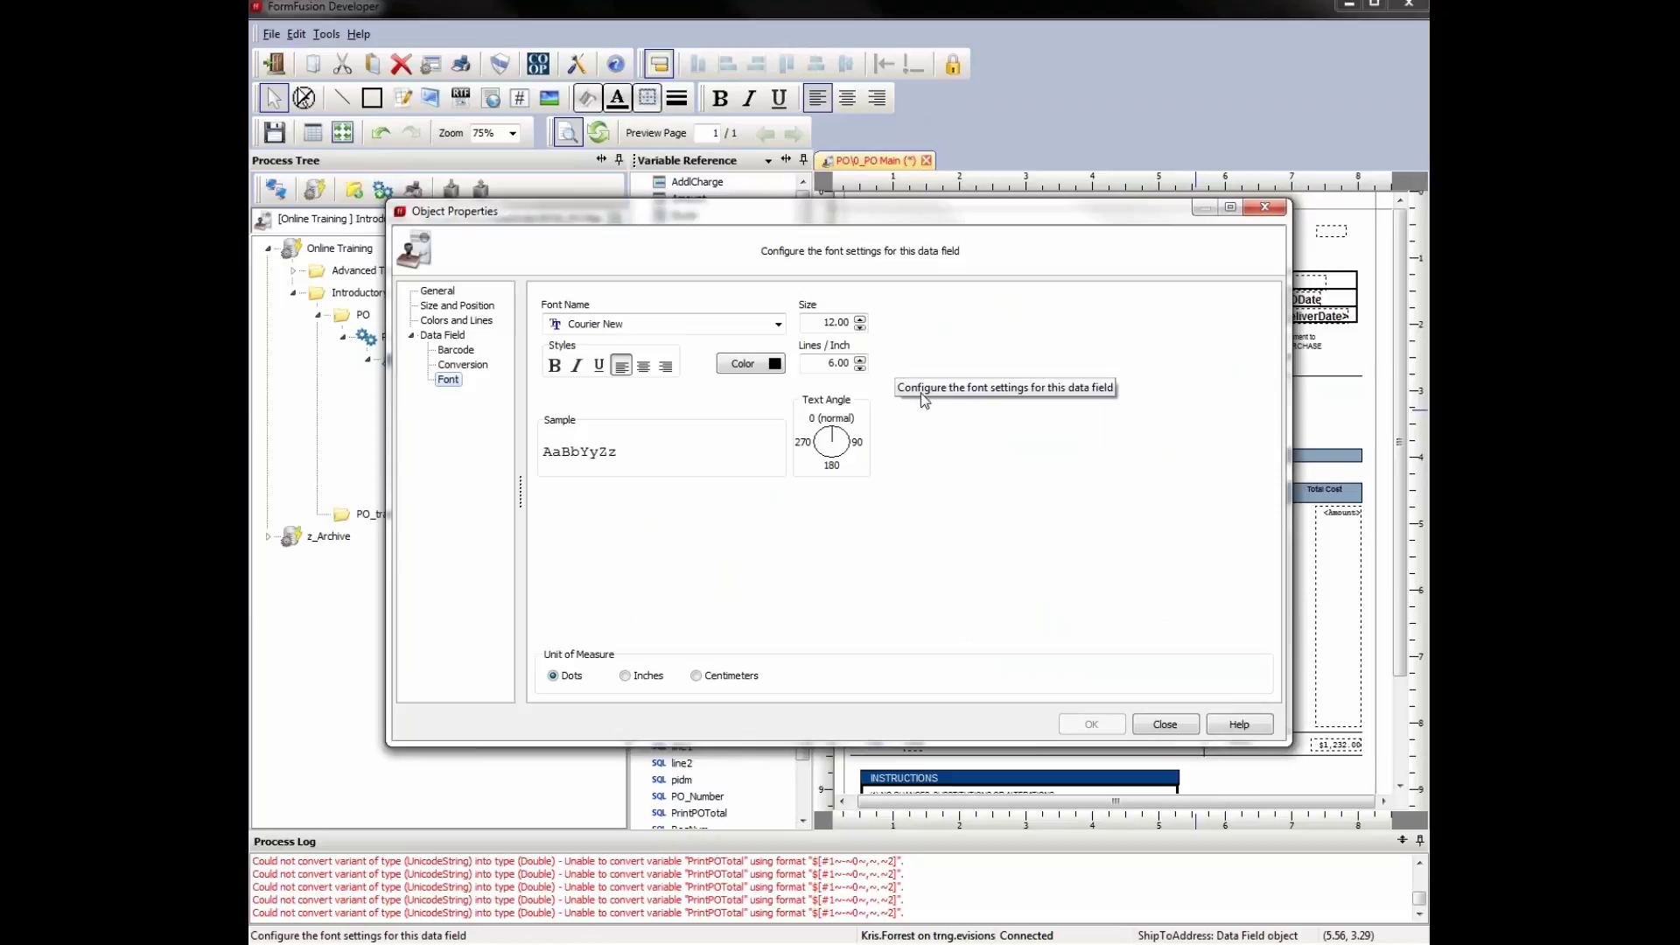
left_click(1162, 726)
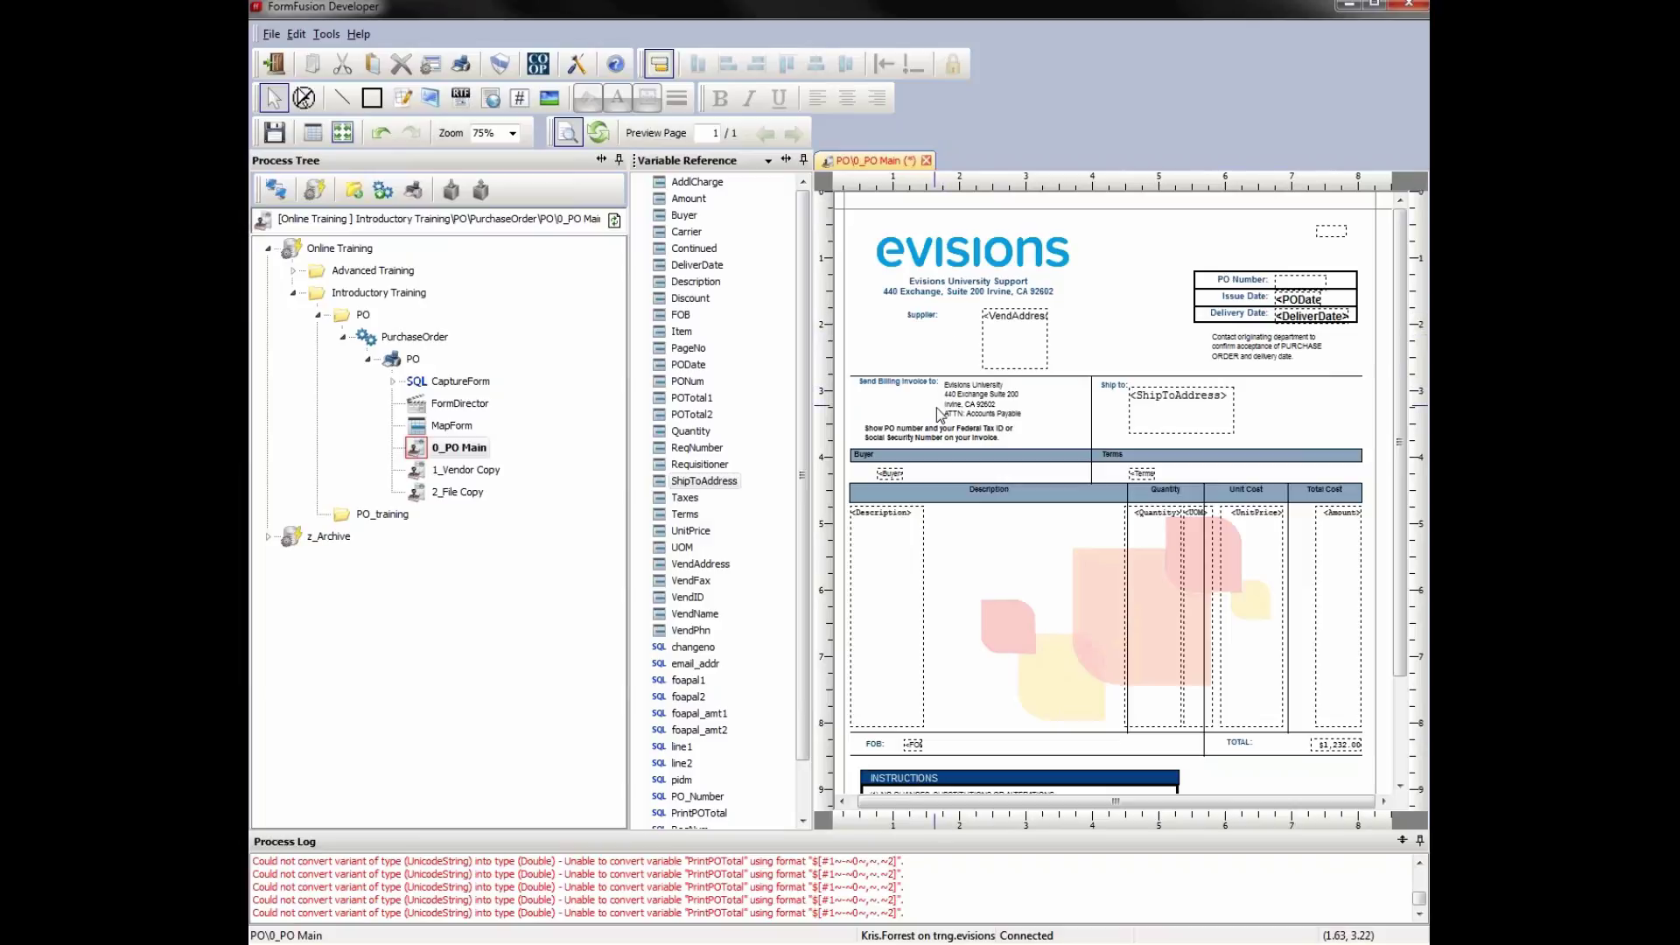
Select VendAddress with the billing-address block and align them by their left sides
left_click(982, 407)
left_click_drag(980, 404, 1013, 324)
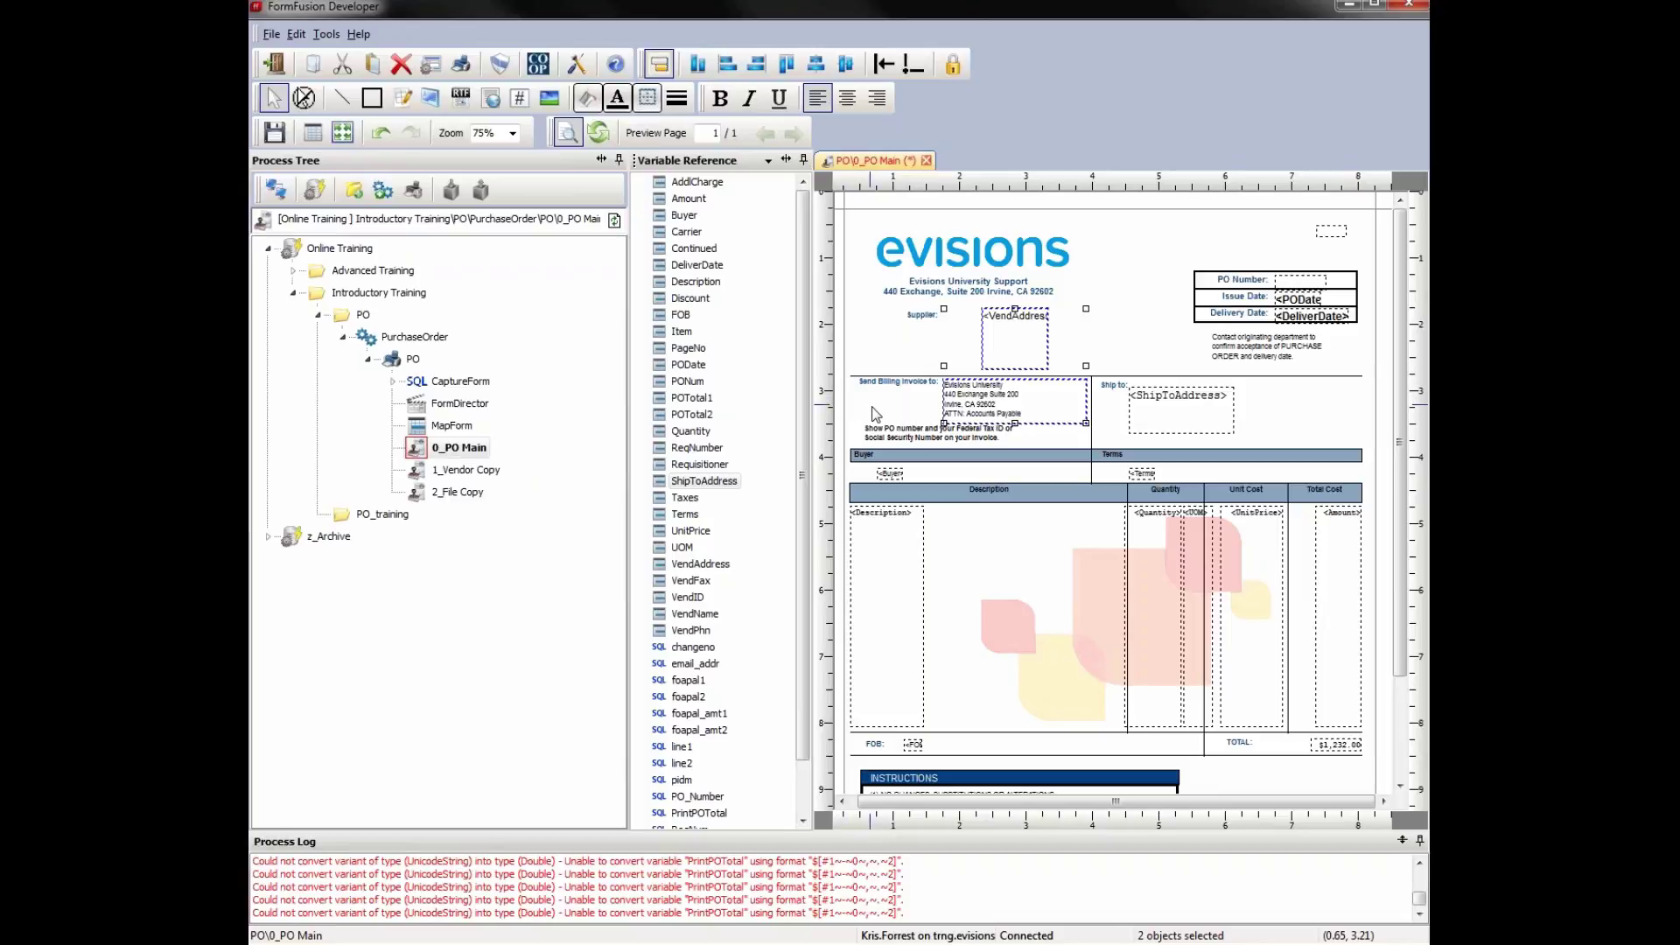
left_click(730, 70)
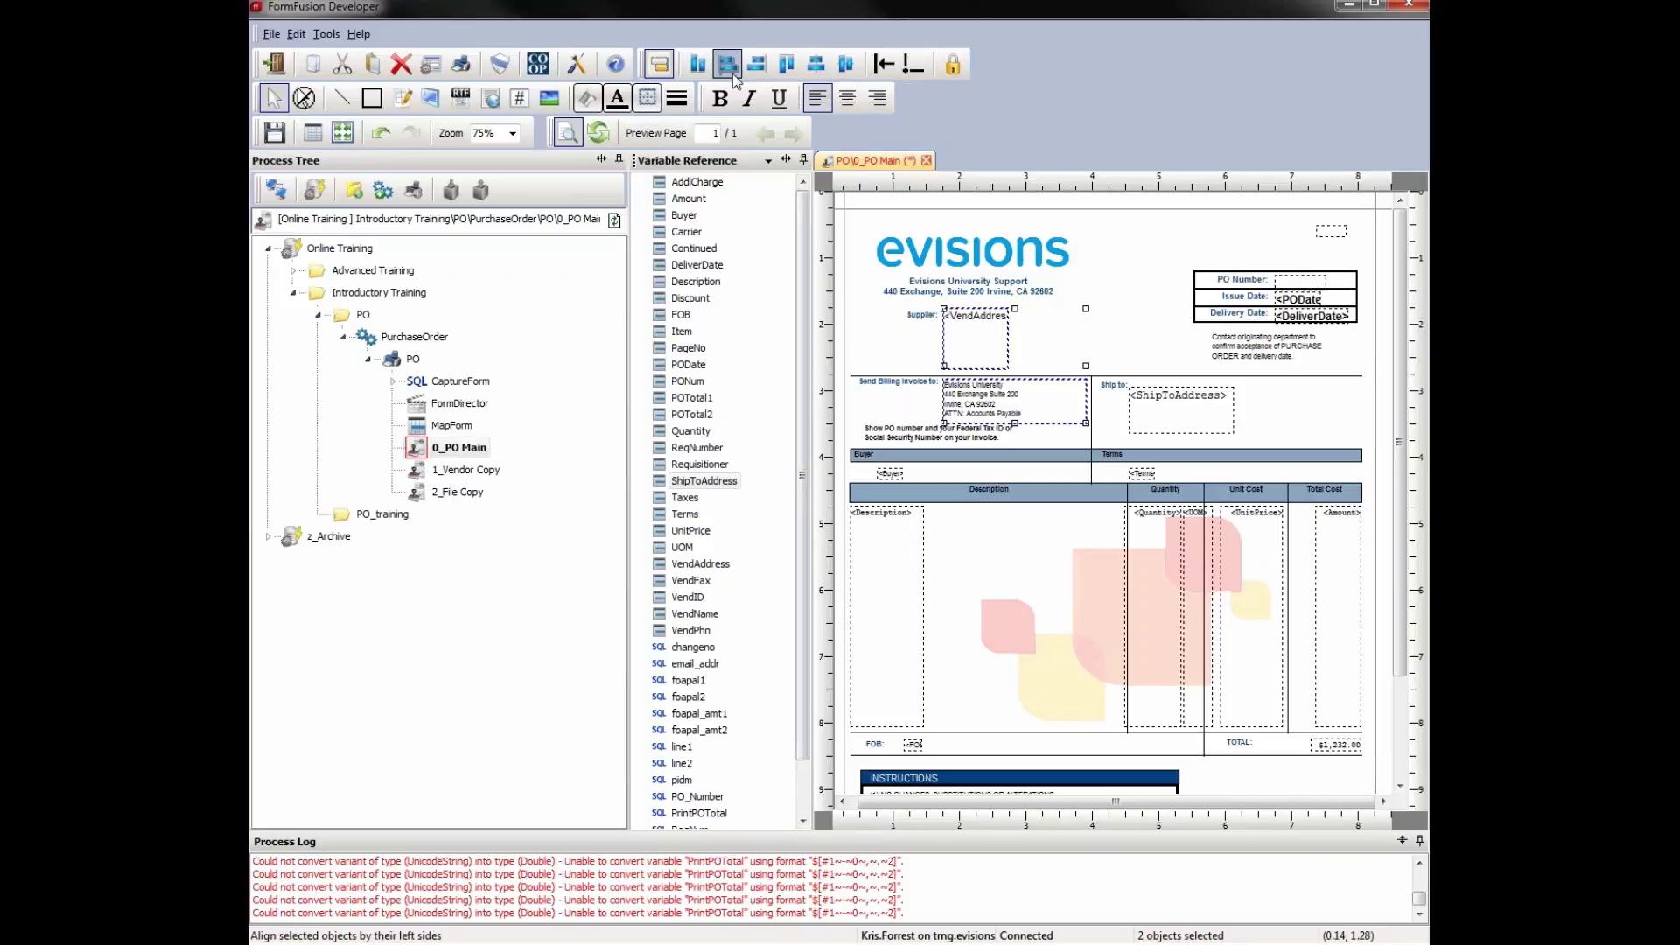
left_click(1116, 267)
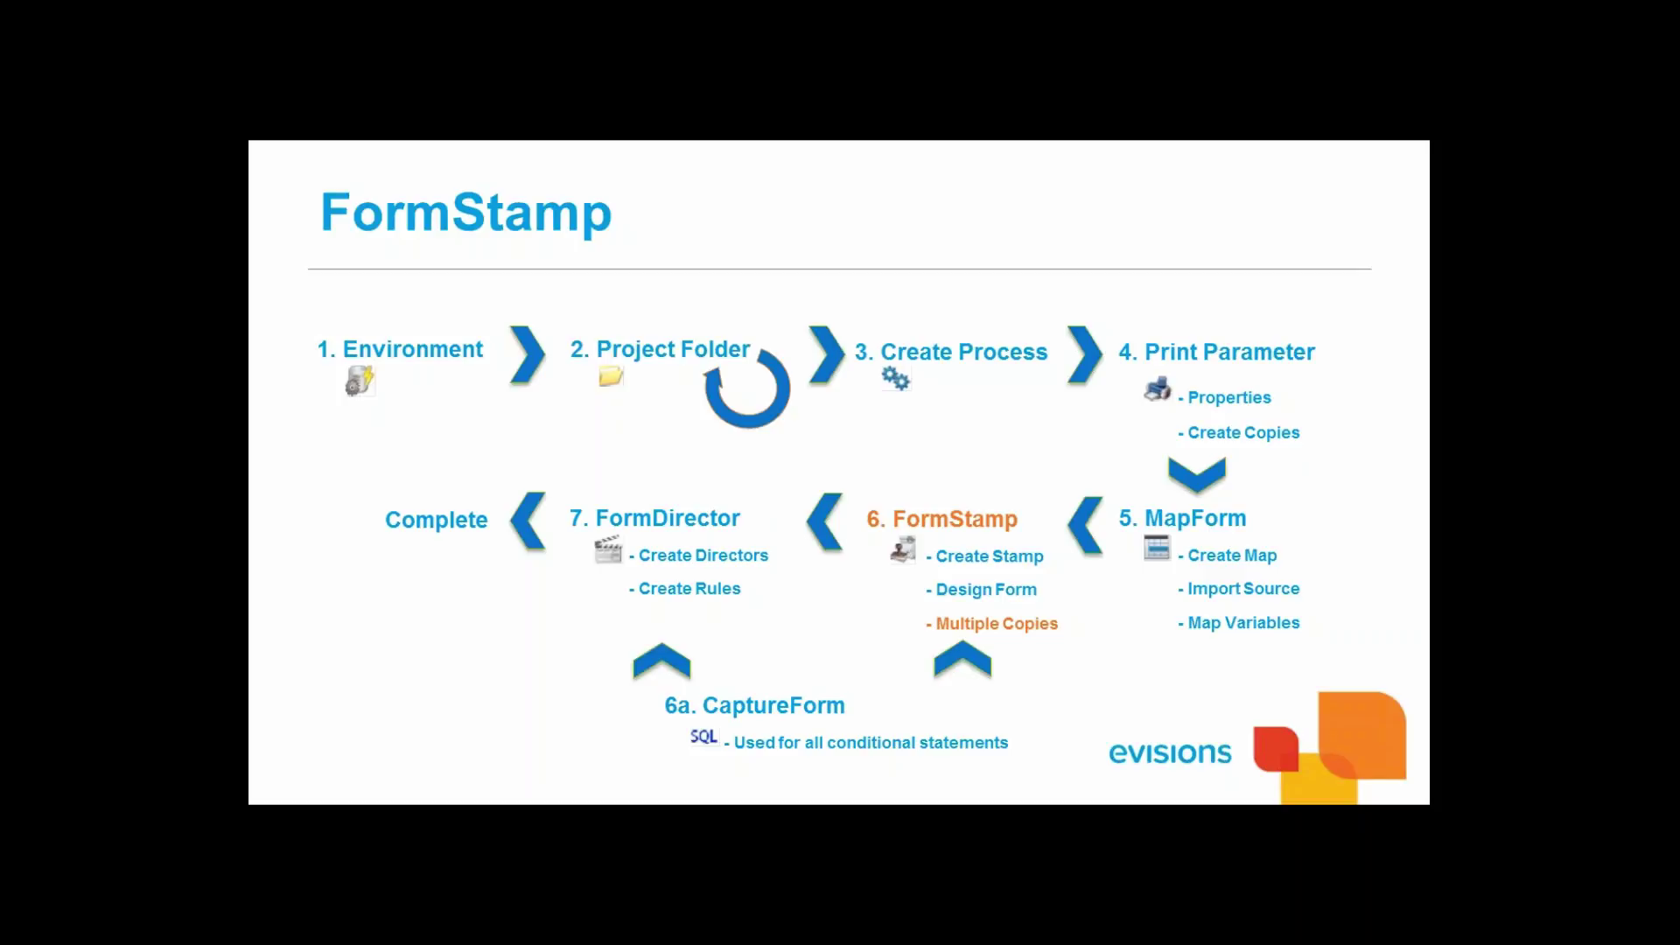
Leave the slideshow and return to the 0_PO Main form design
key("alt+Tab")
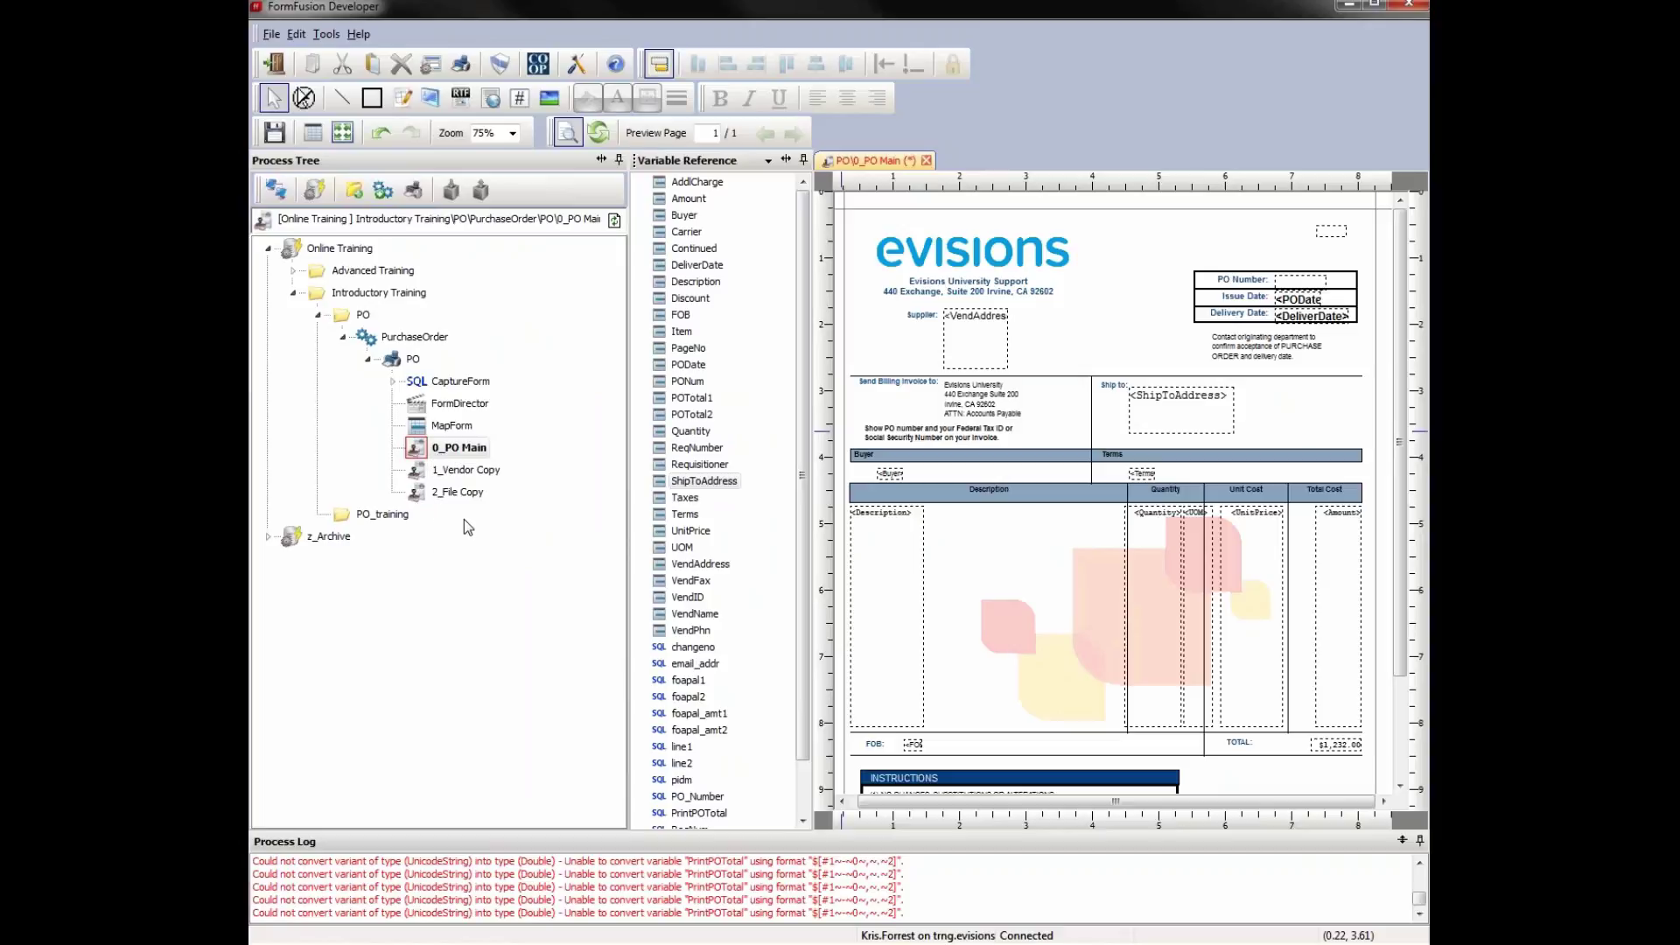
Check that 1_Vendor Copy's overlay prints on copy 1, then open 2_File Copy
double_click(455, 470)
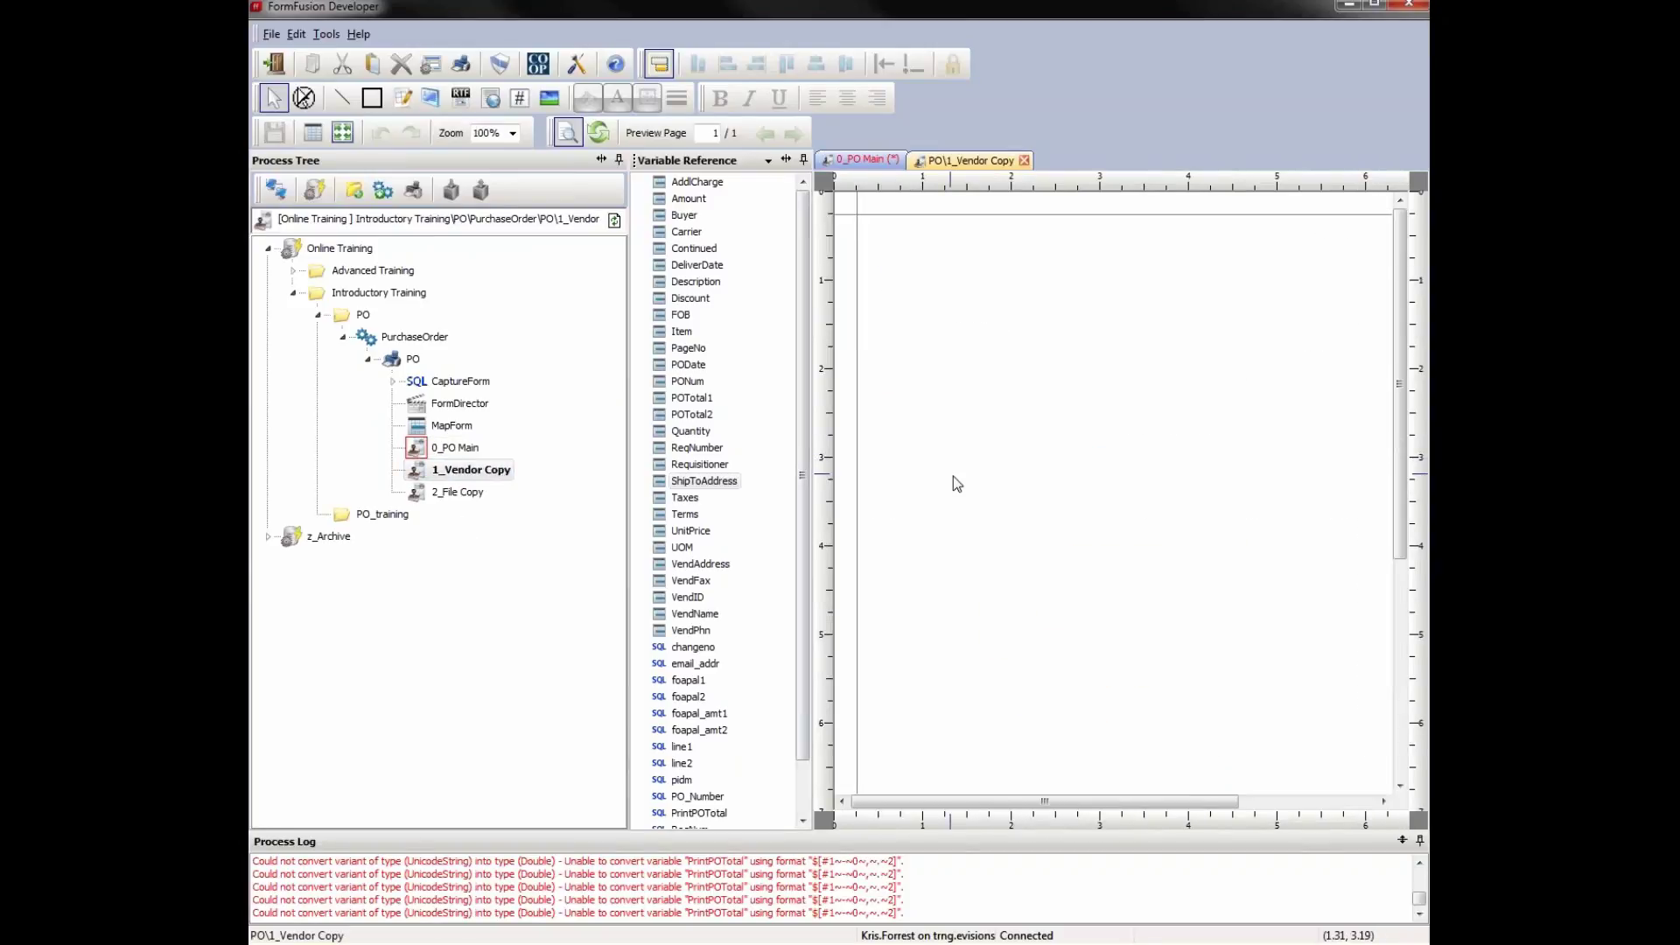
scroll(953, 476, "down", 2)
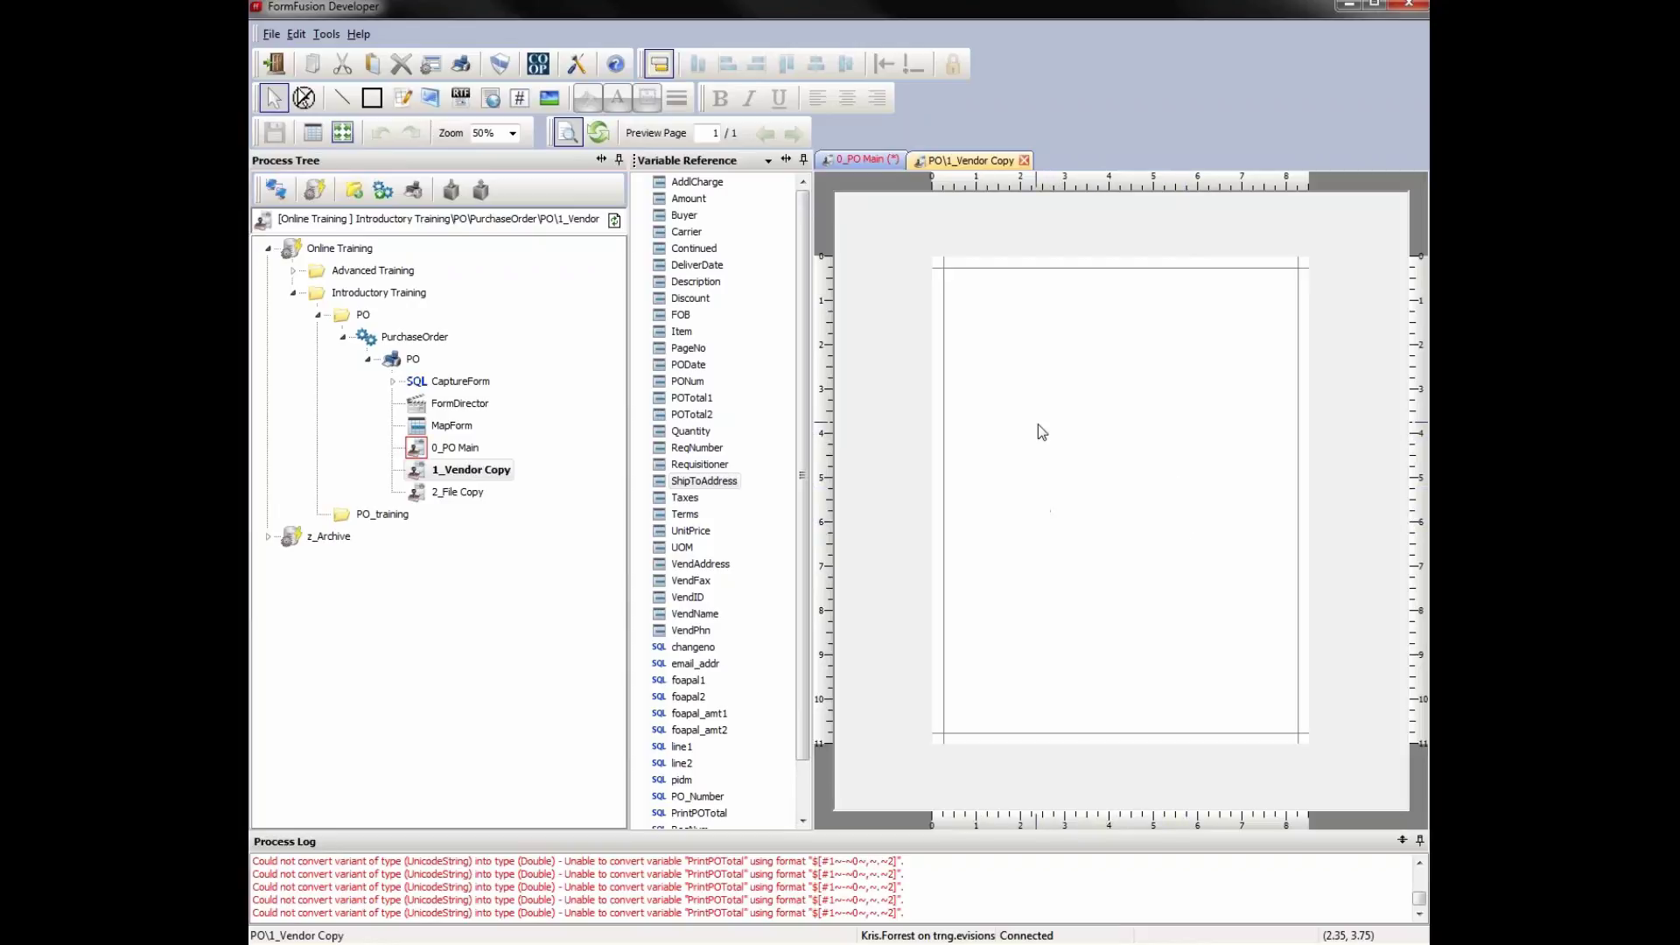
right_click(1040, 372)
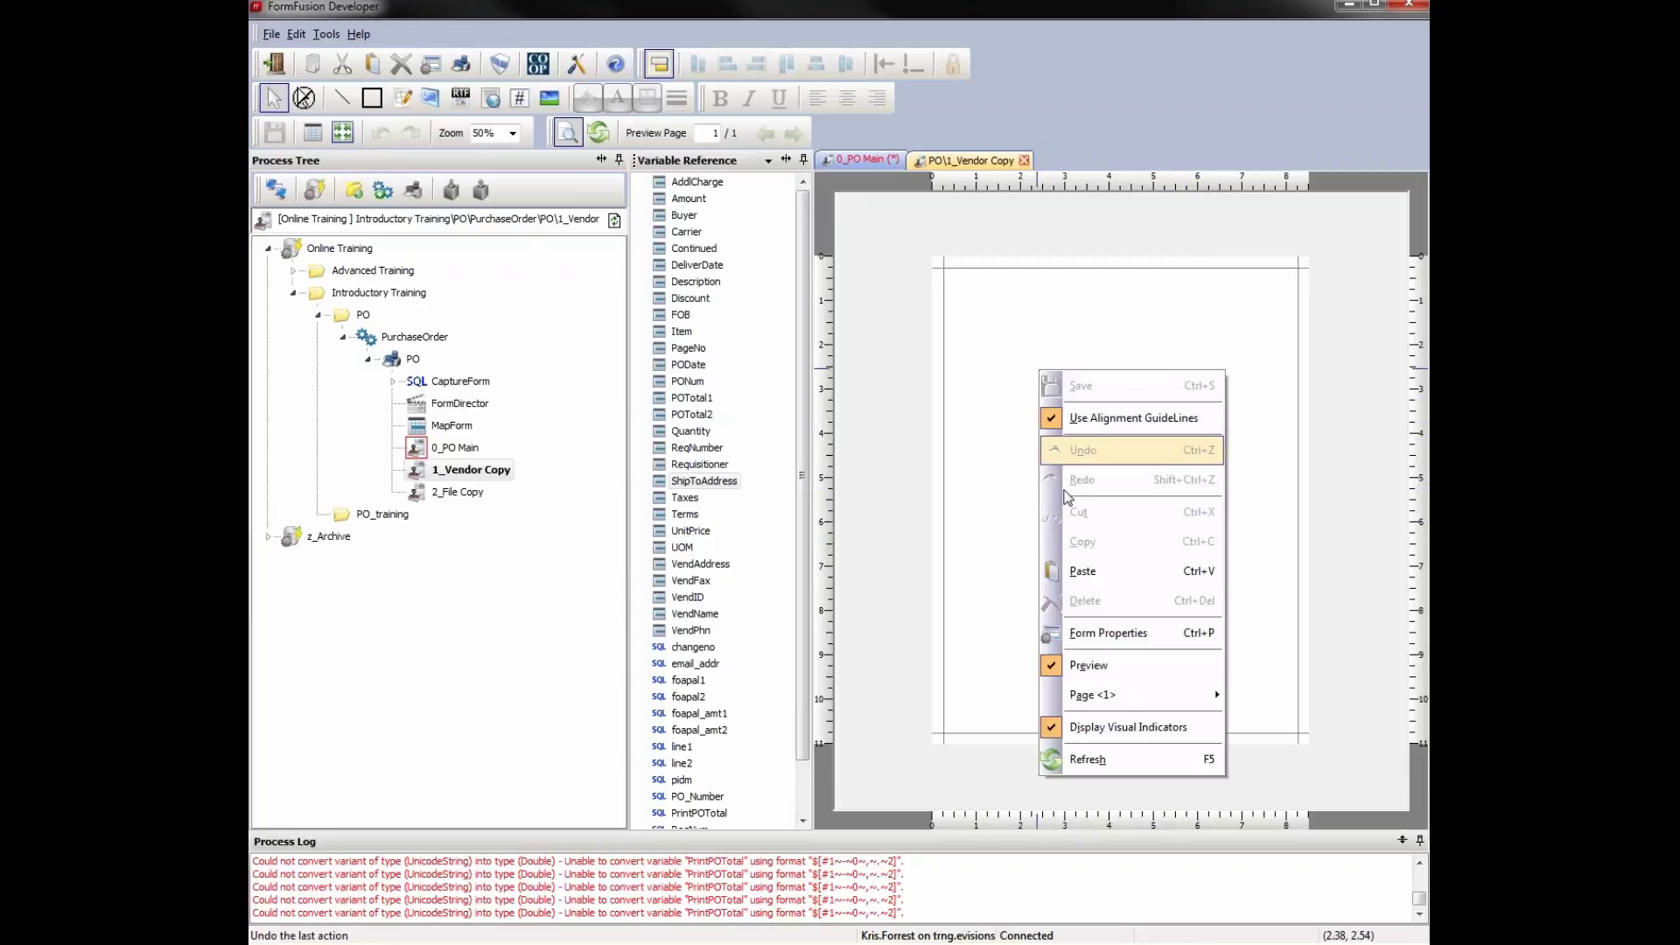
left_click(1092, 635)
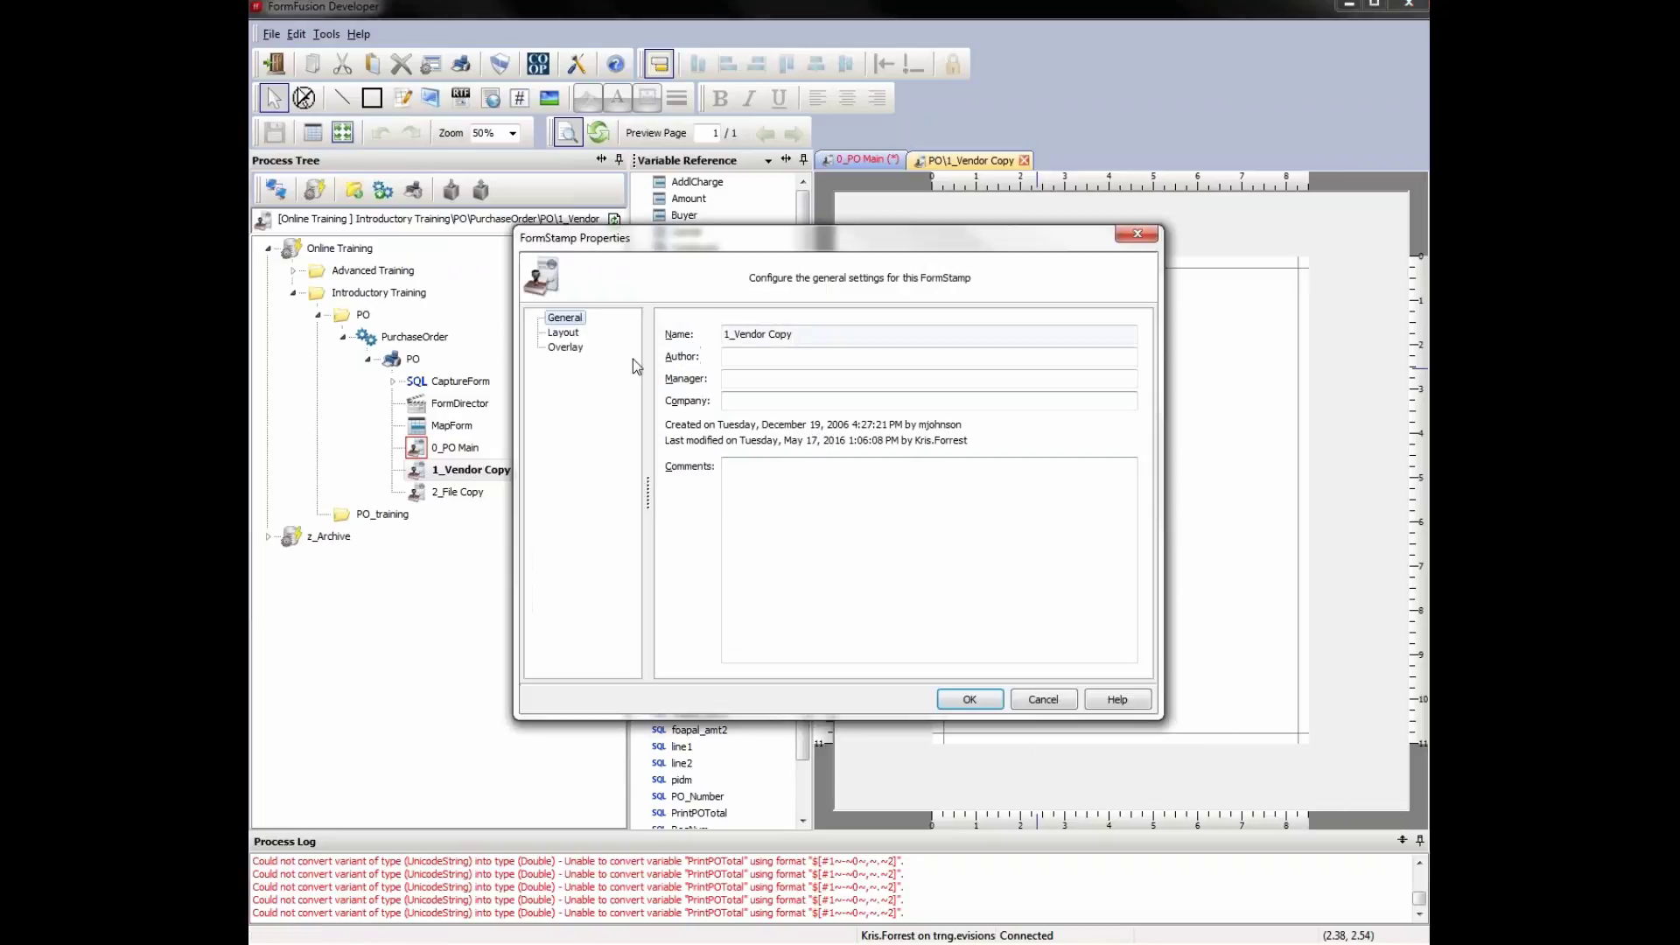
left_click(566, 348)
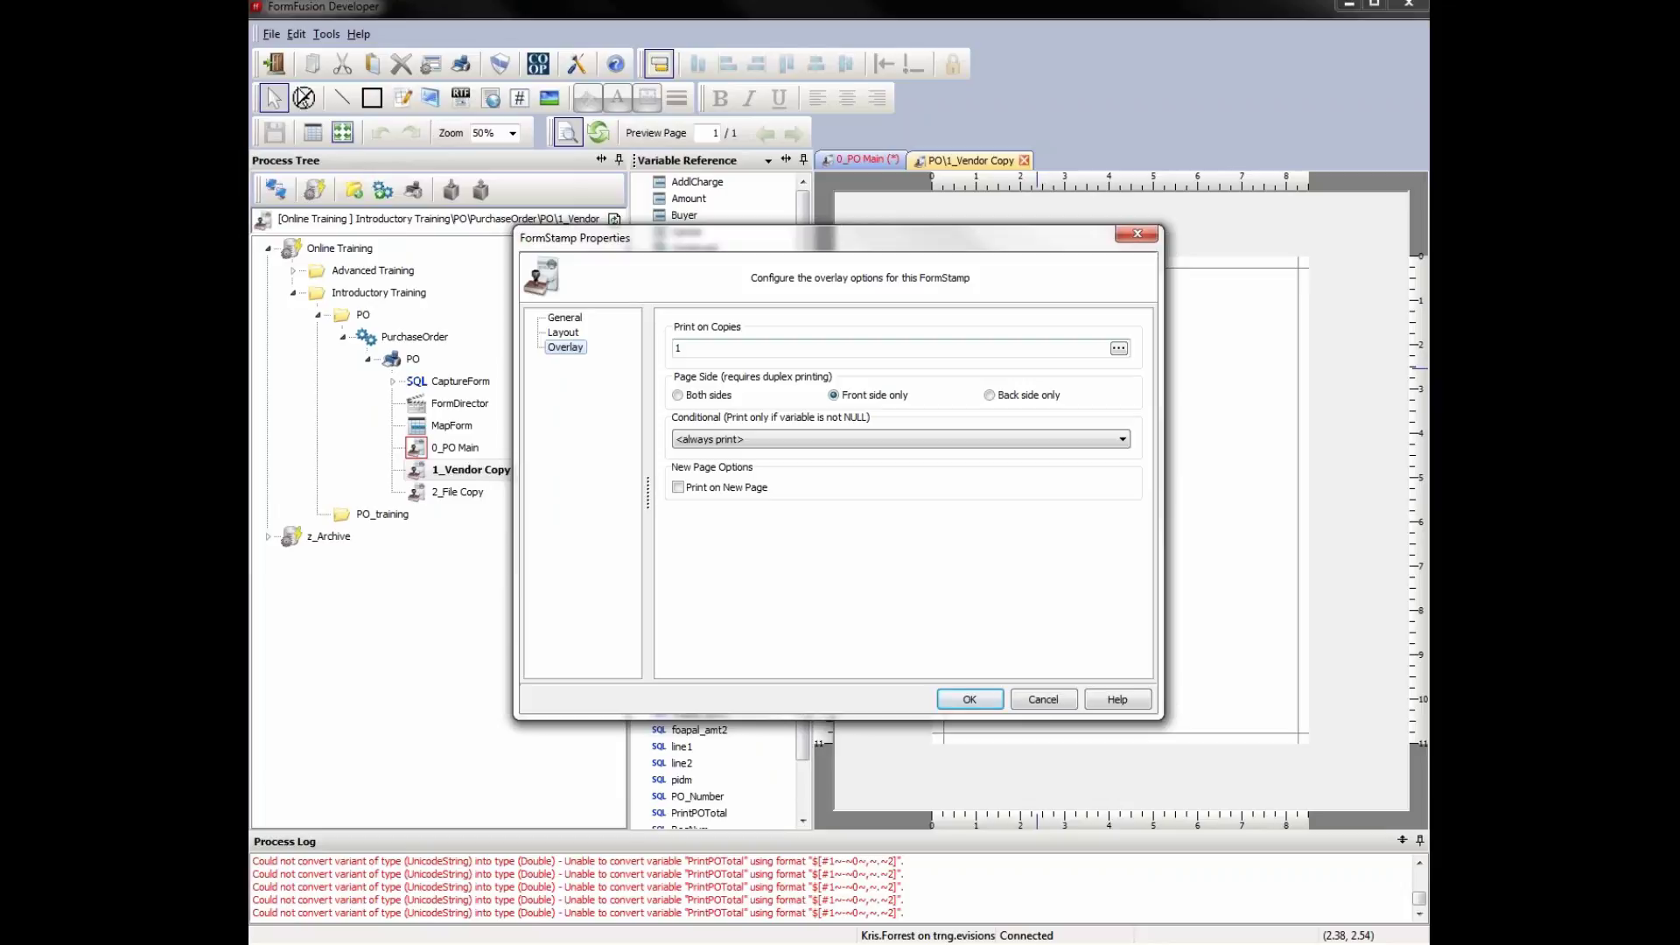
left_click(984, 698)
double_click(458, 492)
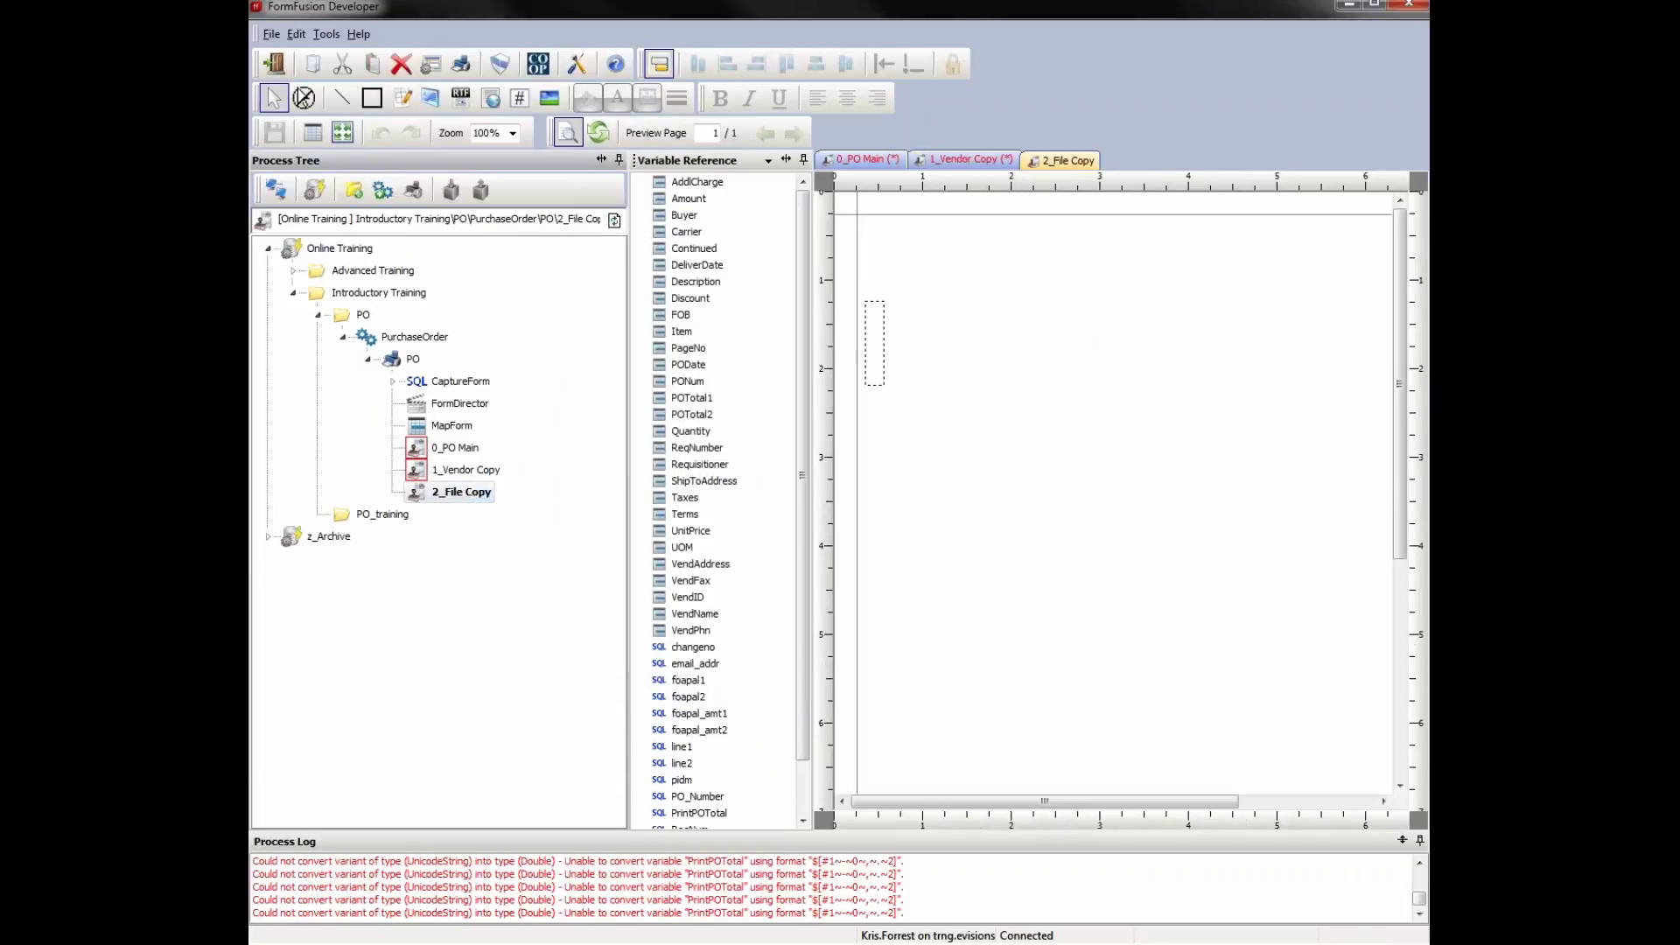
Verify in Form Properties > Overlay that 2_File Copy prints on copy 2
right_click(974, 486)
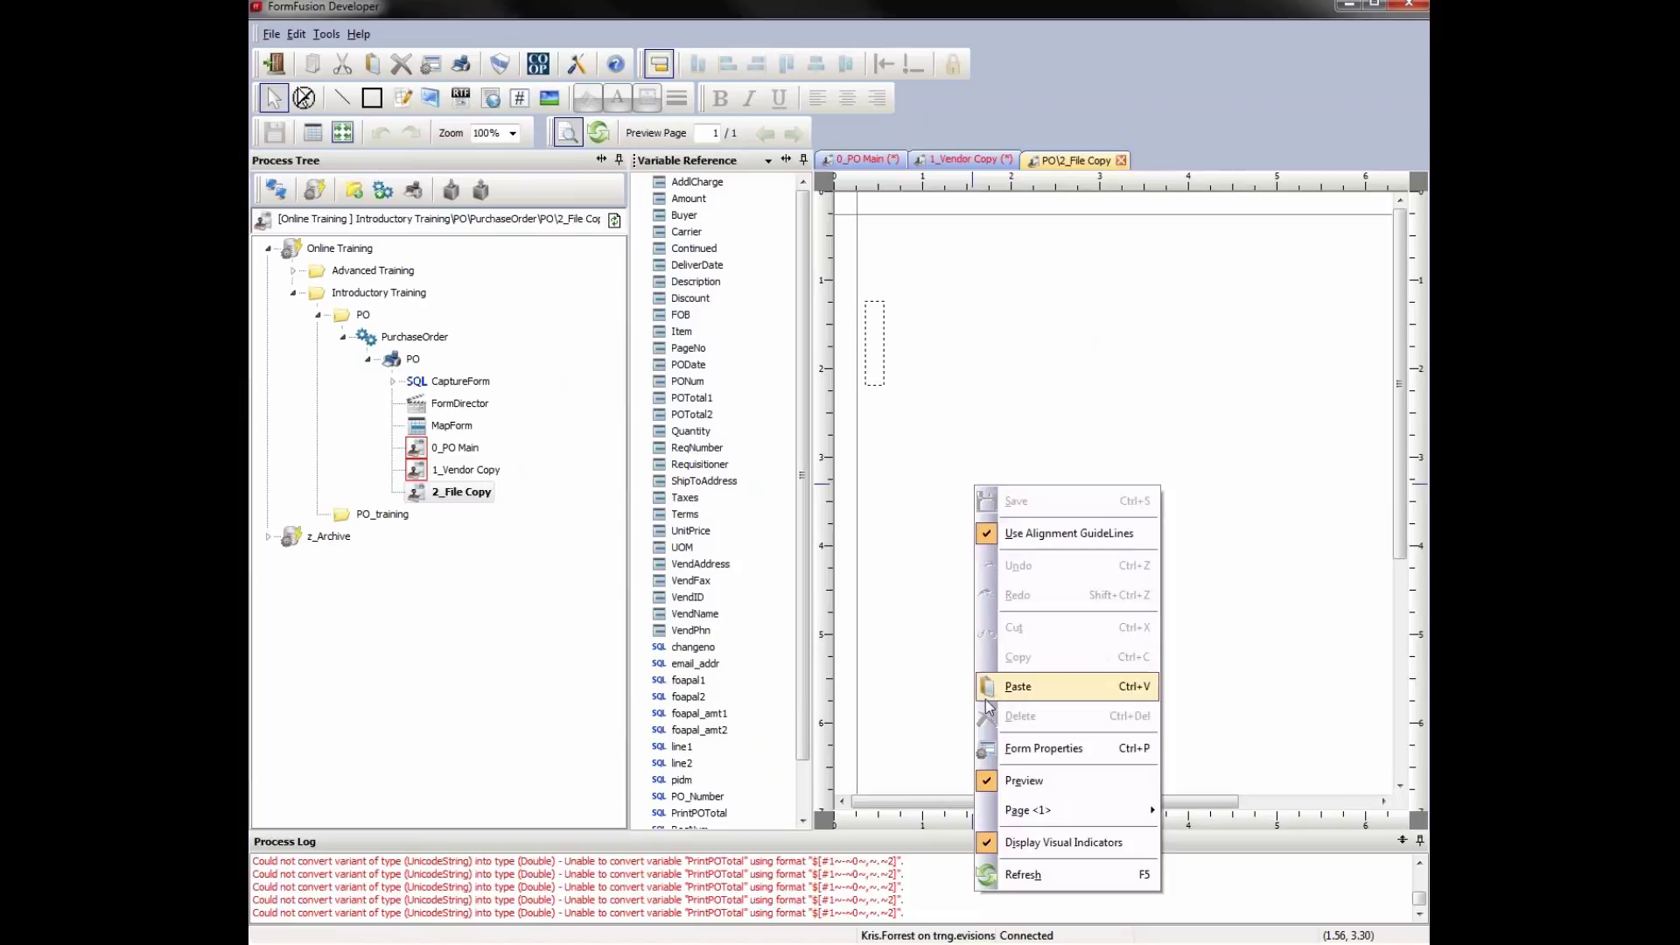
left_click(1015, 748)
left_click(564, 347)
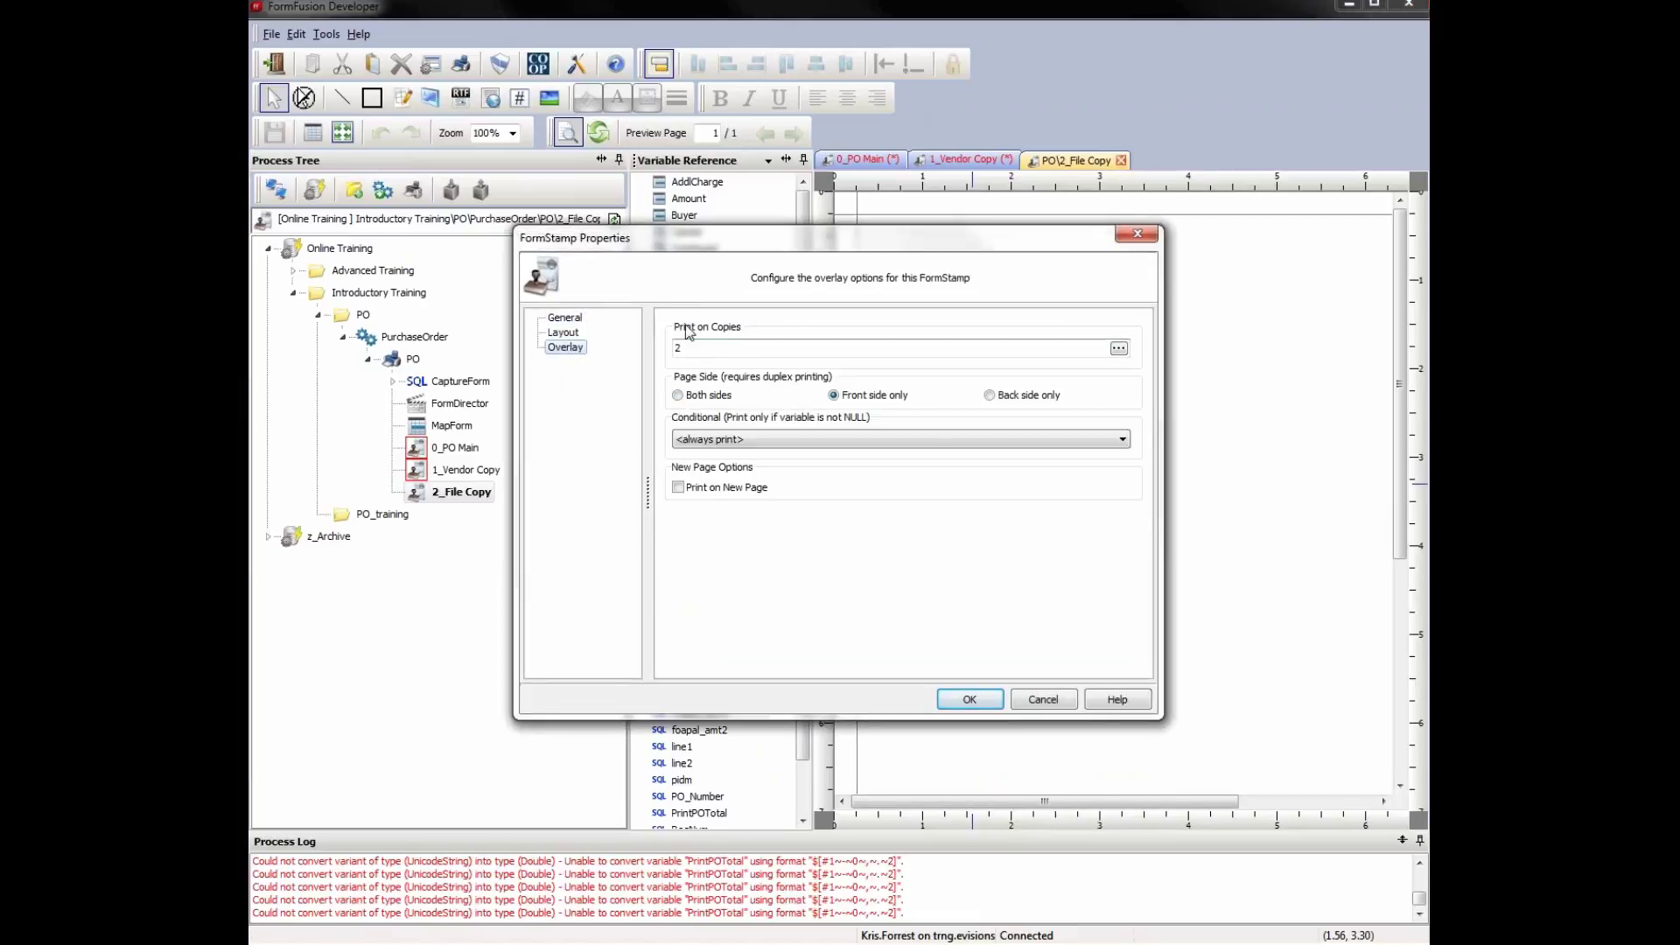
left_click(971, 699)
scroll(1089, 651, "down", 1)
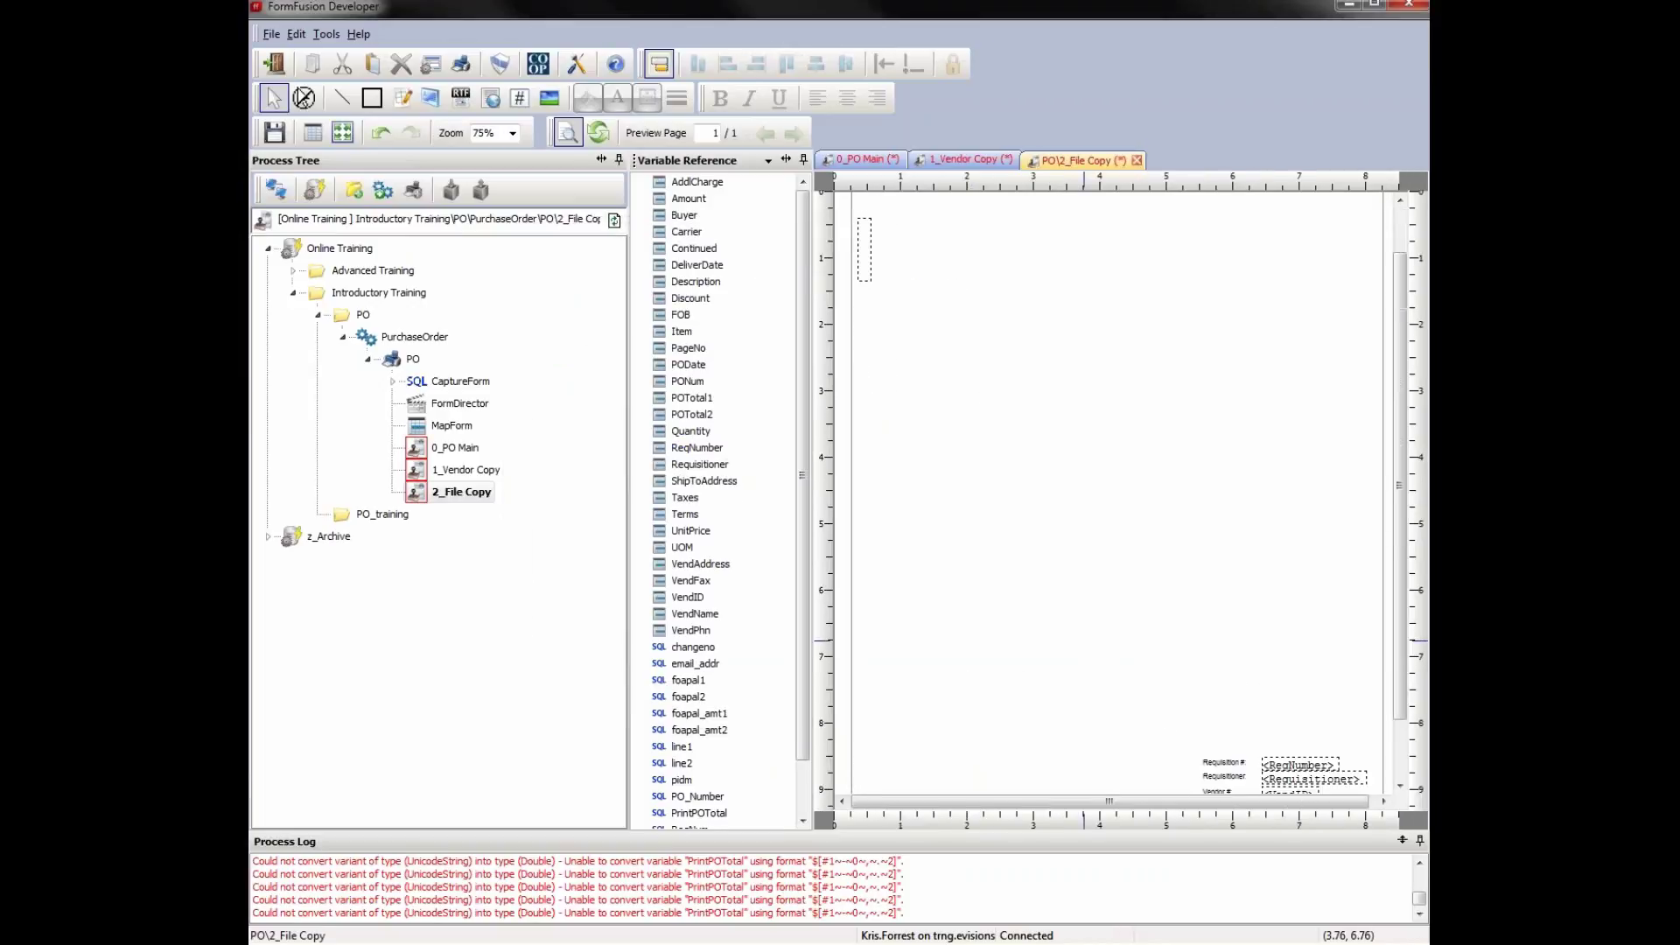
scroll(1078, 638, "down", 1)
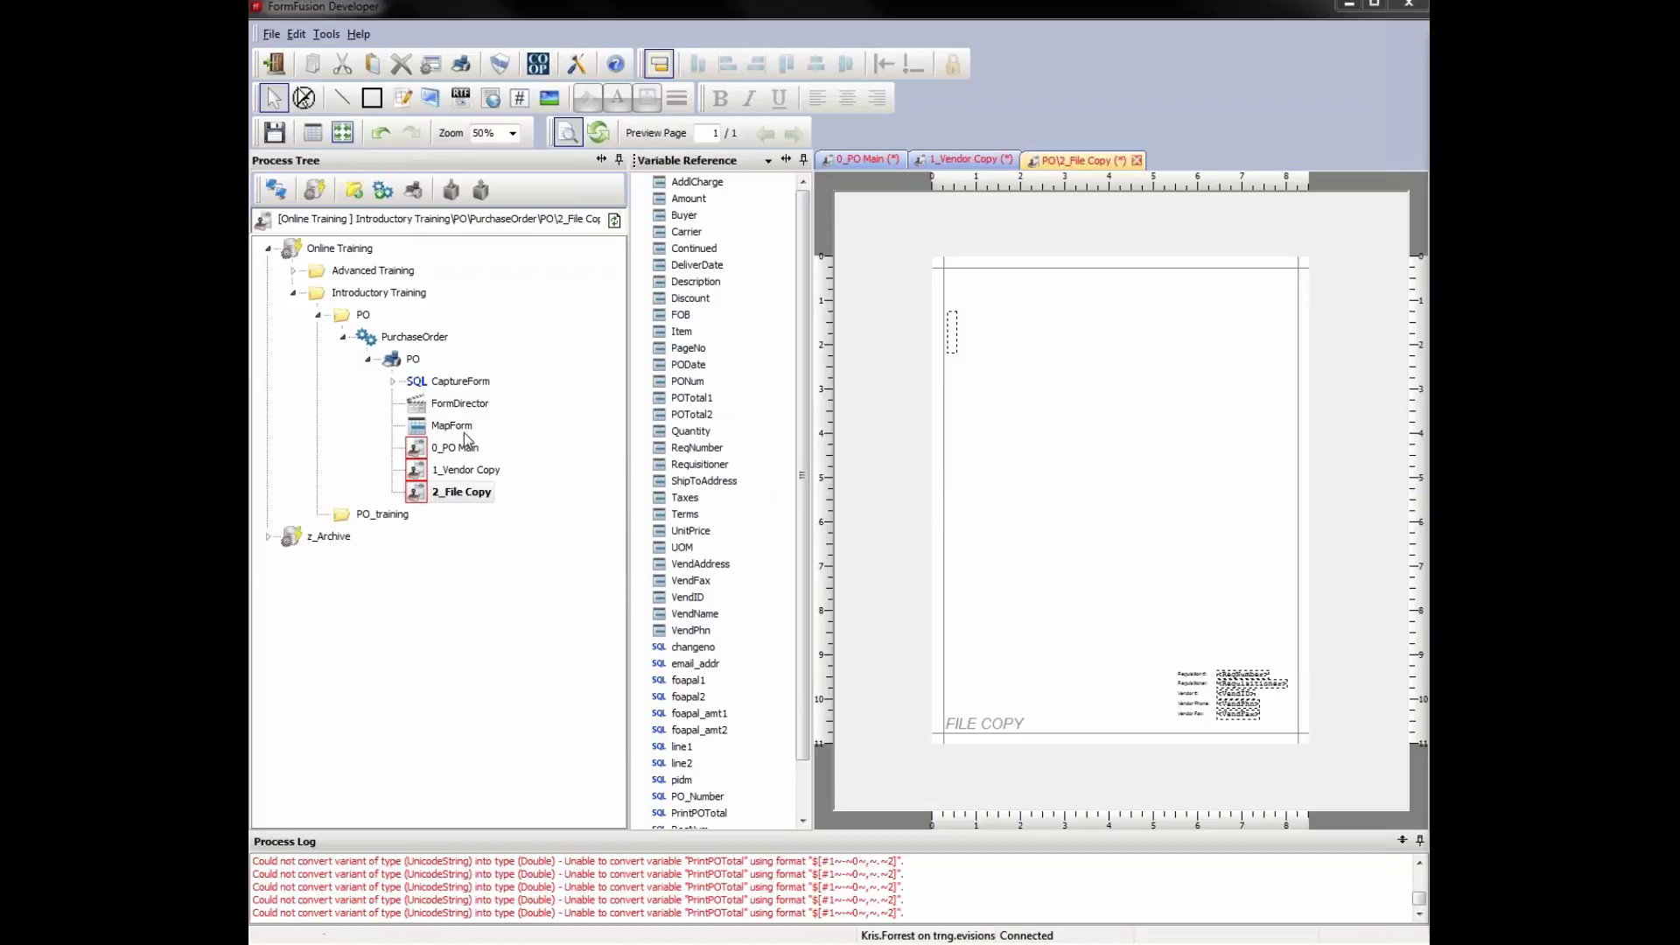
Open 0_PO Main and set its overlay Print on Copies to All copies
double_click(455, 447)
right_click(1106, 323)
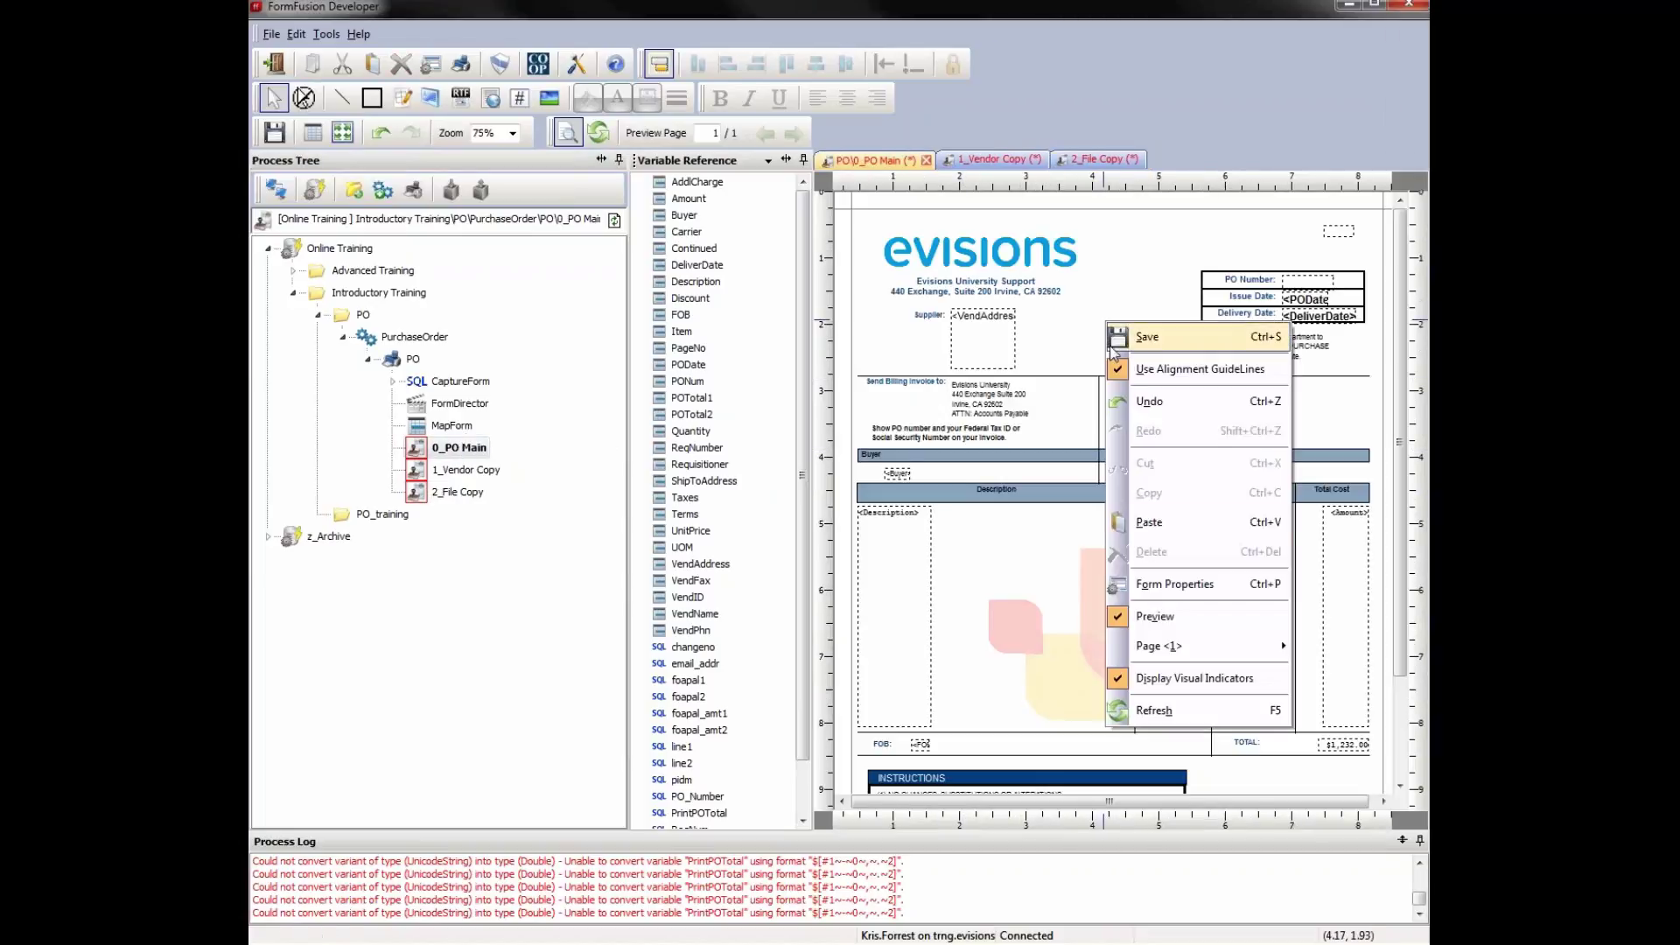
left_click(1174, 584)
left_click(565, 347)
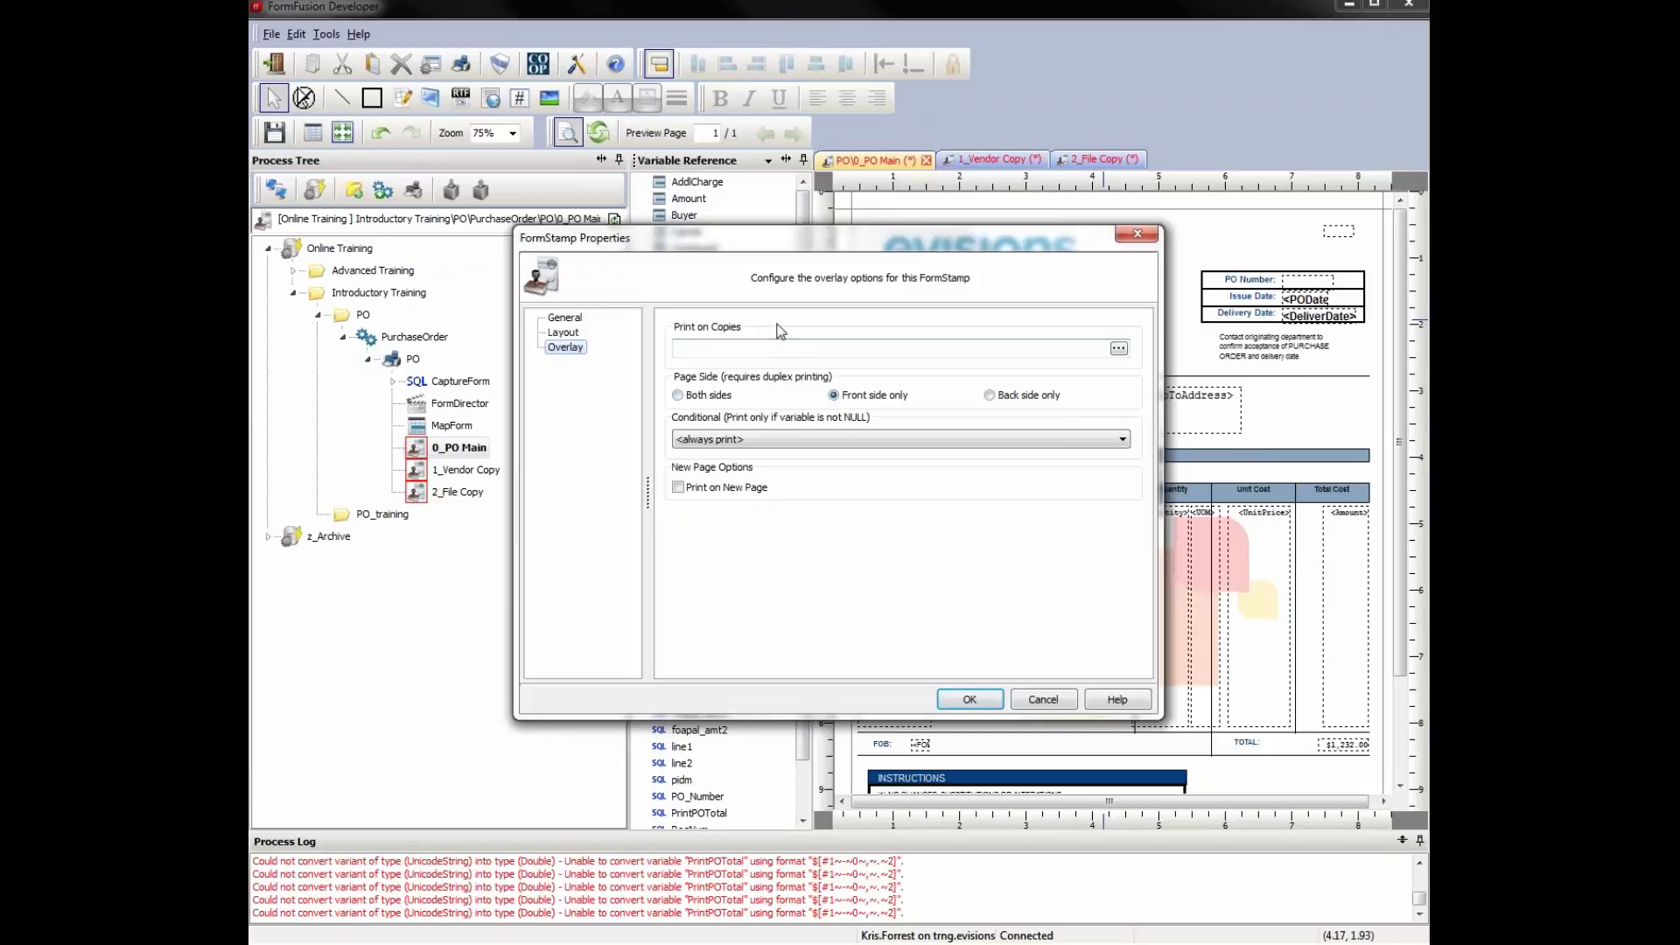
left_click(1119, 350)
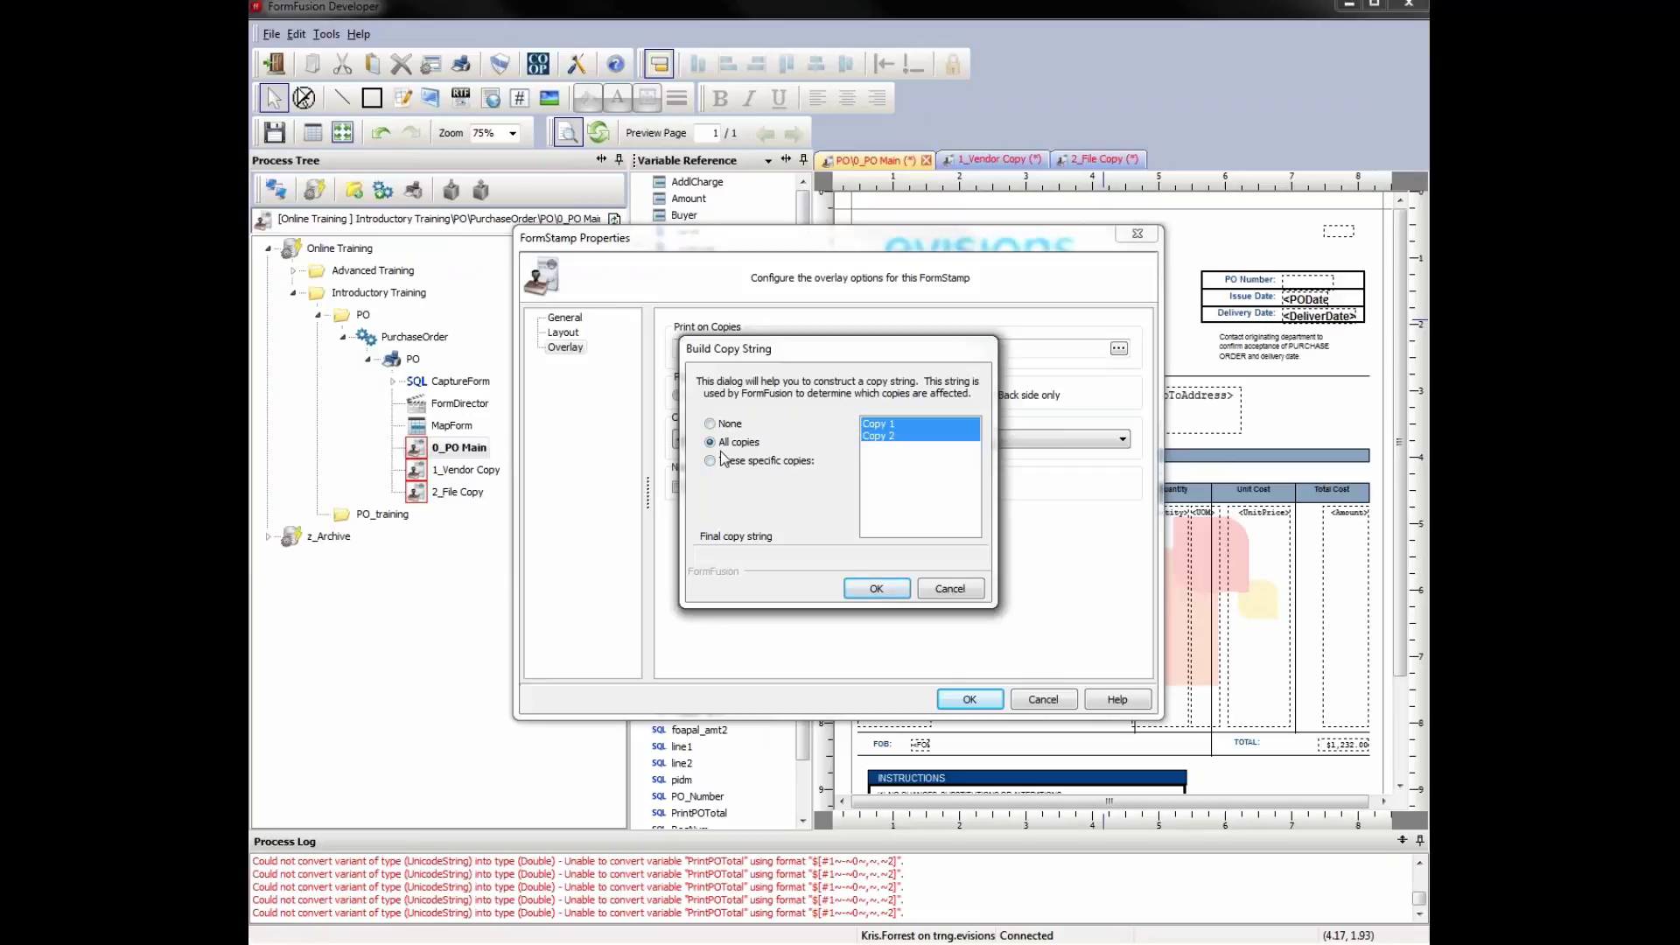
left_click(890, 591)
left_click(969, 699)
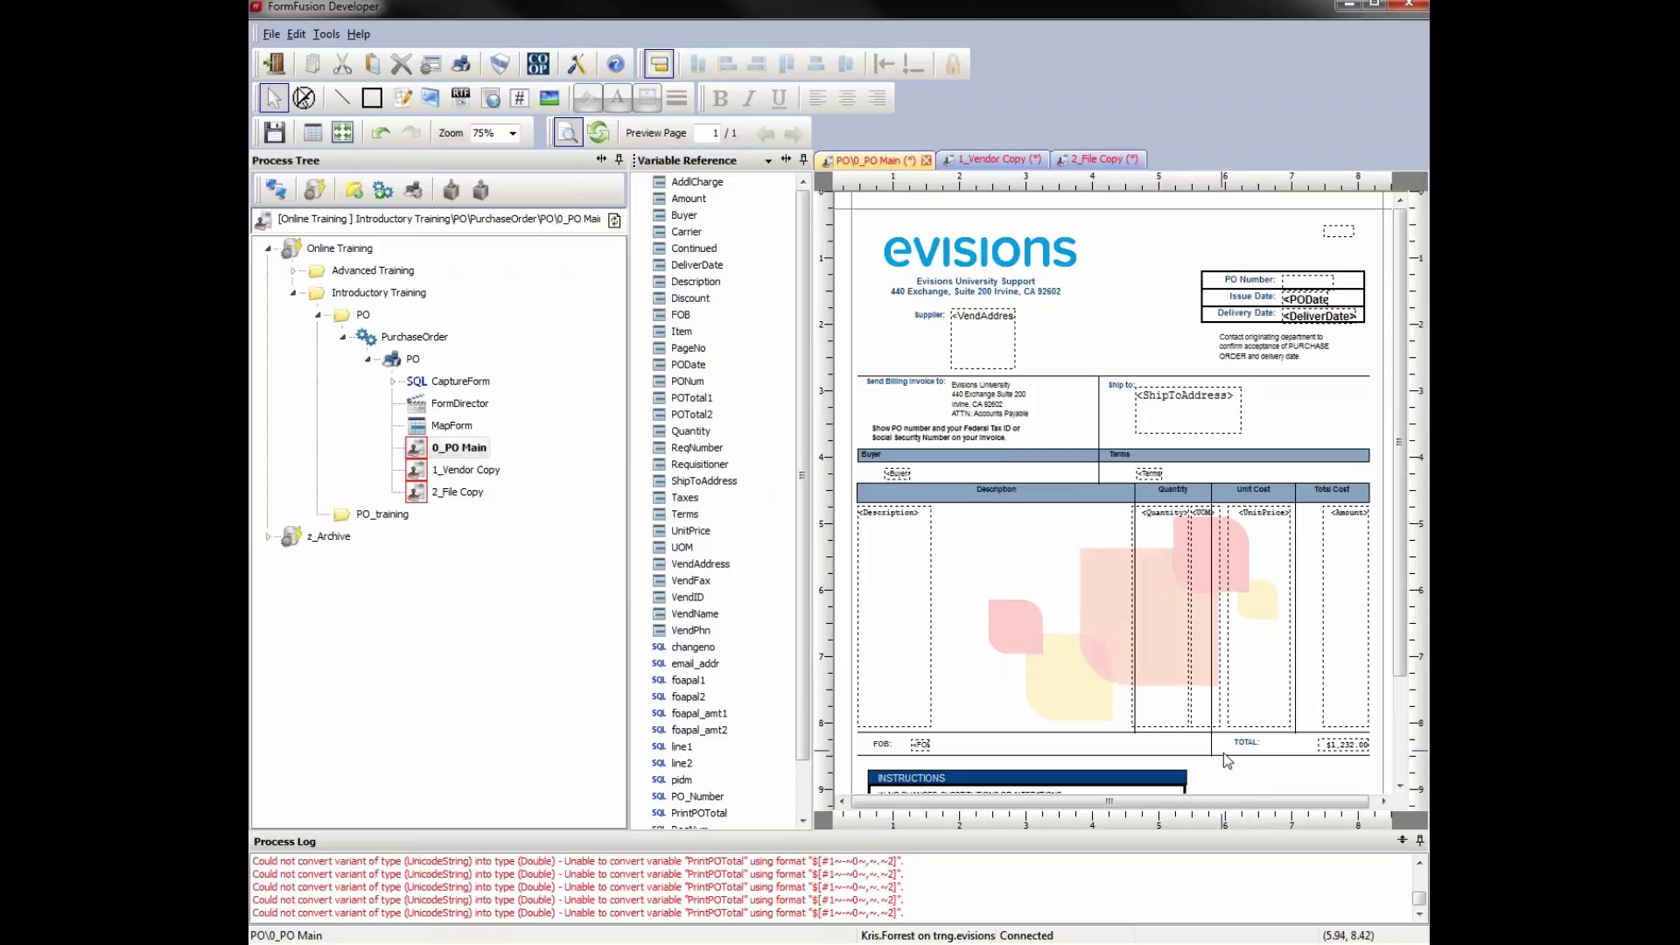
Cut the instructions box, signature and VENDOR COPY label from 0_PO Main, then open 1_Vendor Copy
scroll(1221, 753, "down", 3)
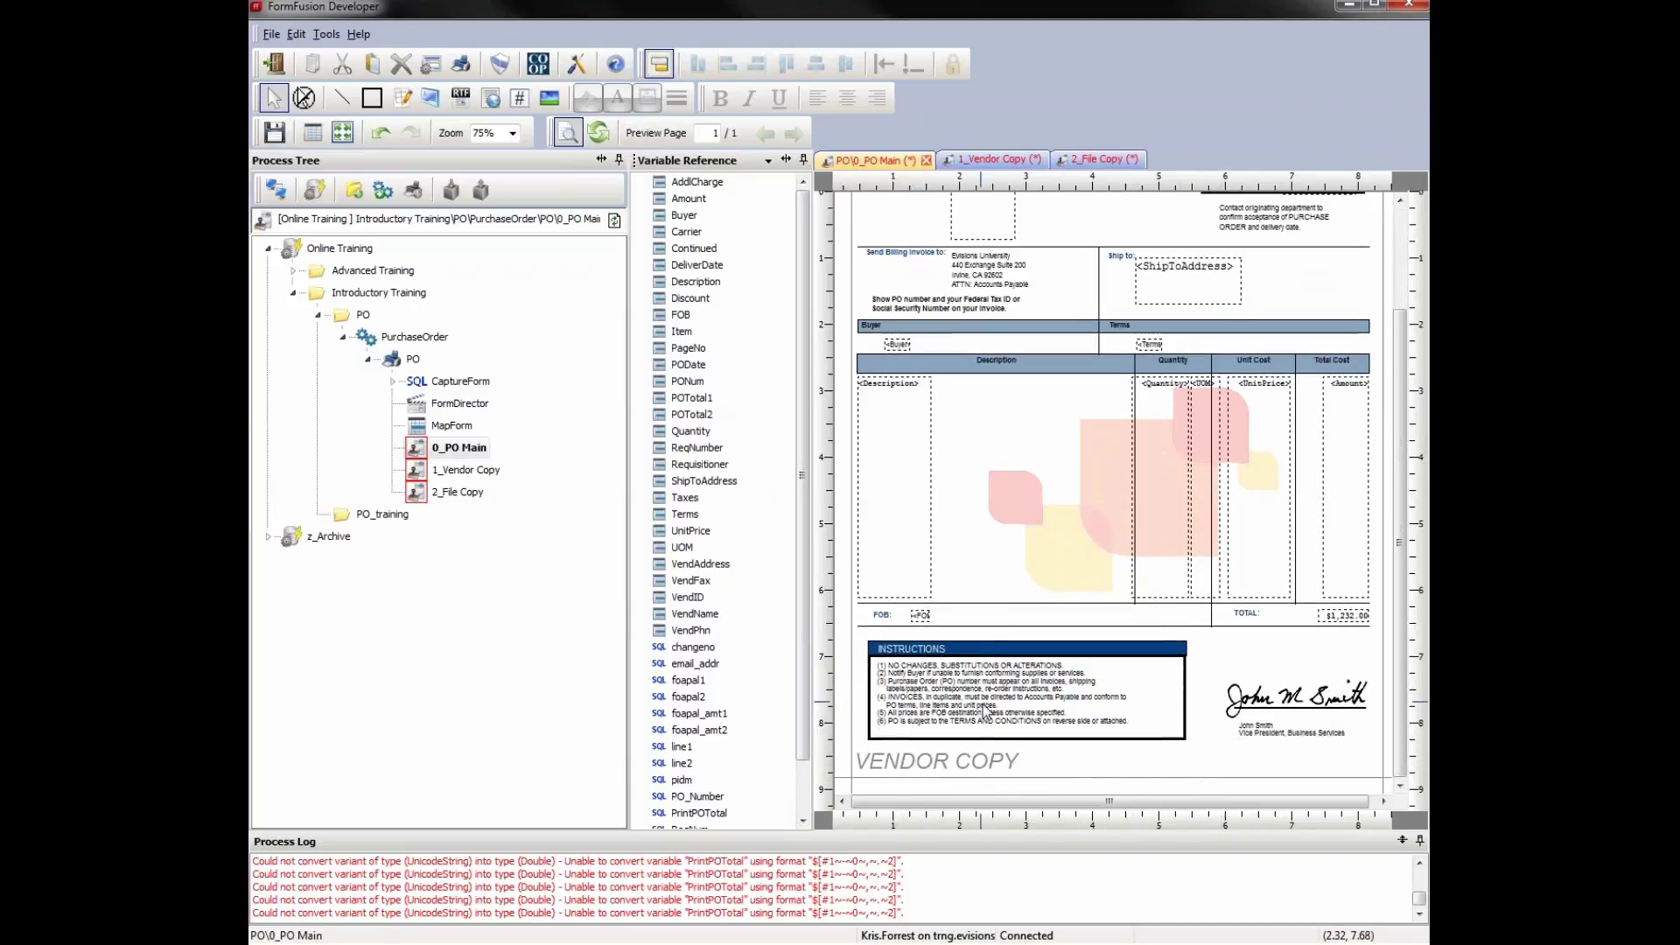
scroll(938, 649, "down", 1)
left_click_drag(938, 637, 1304, 742)
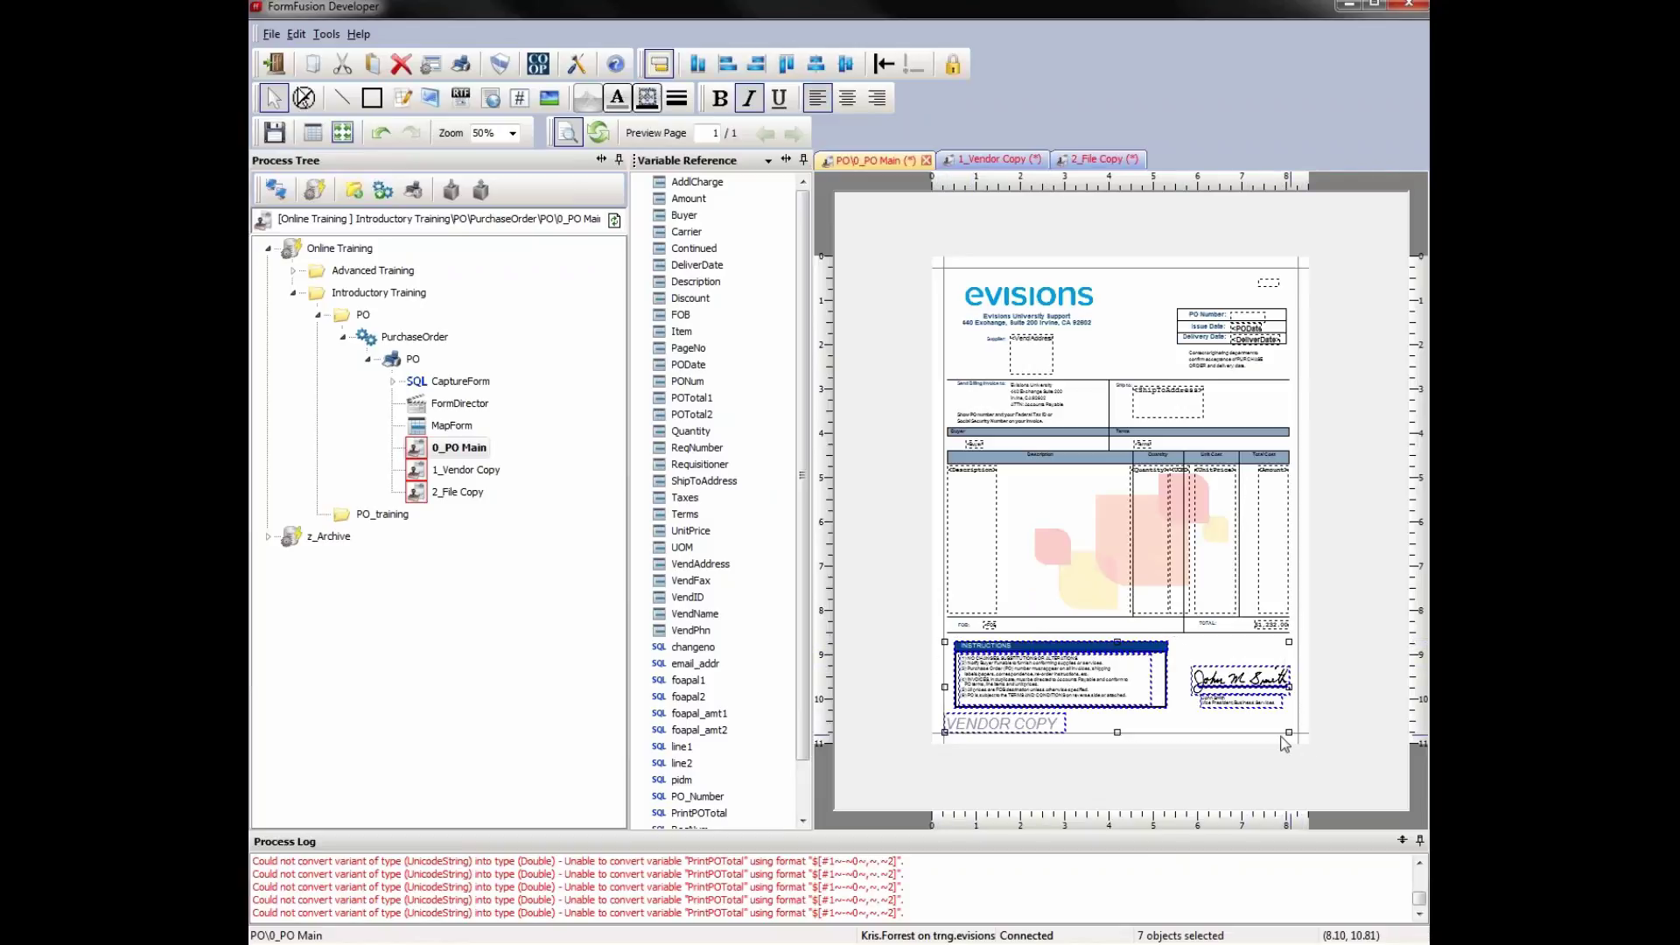
key("Delete")
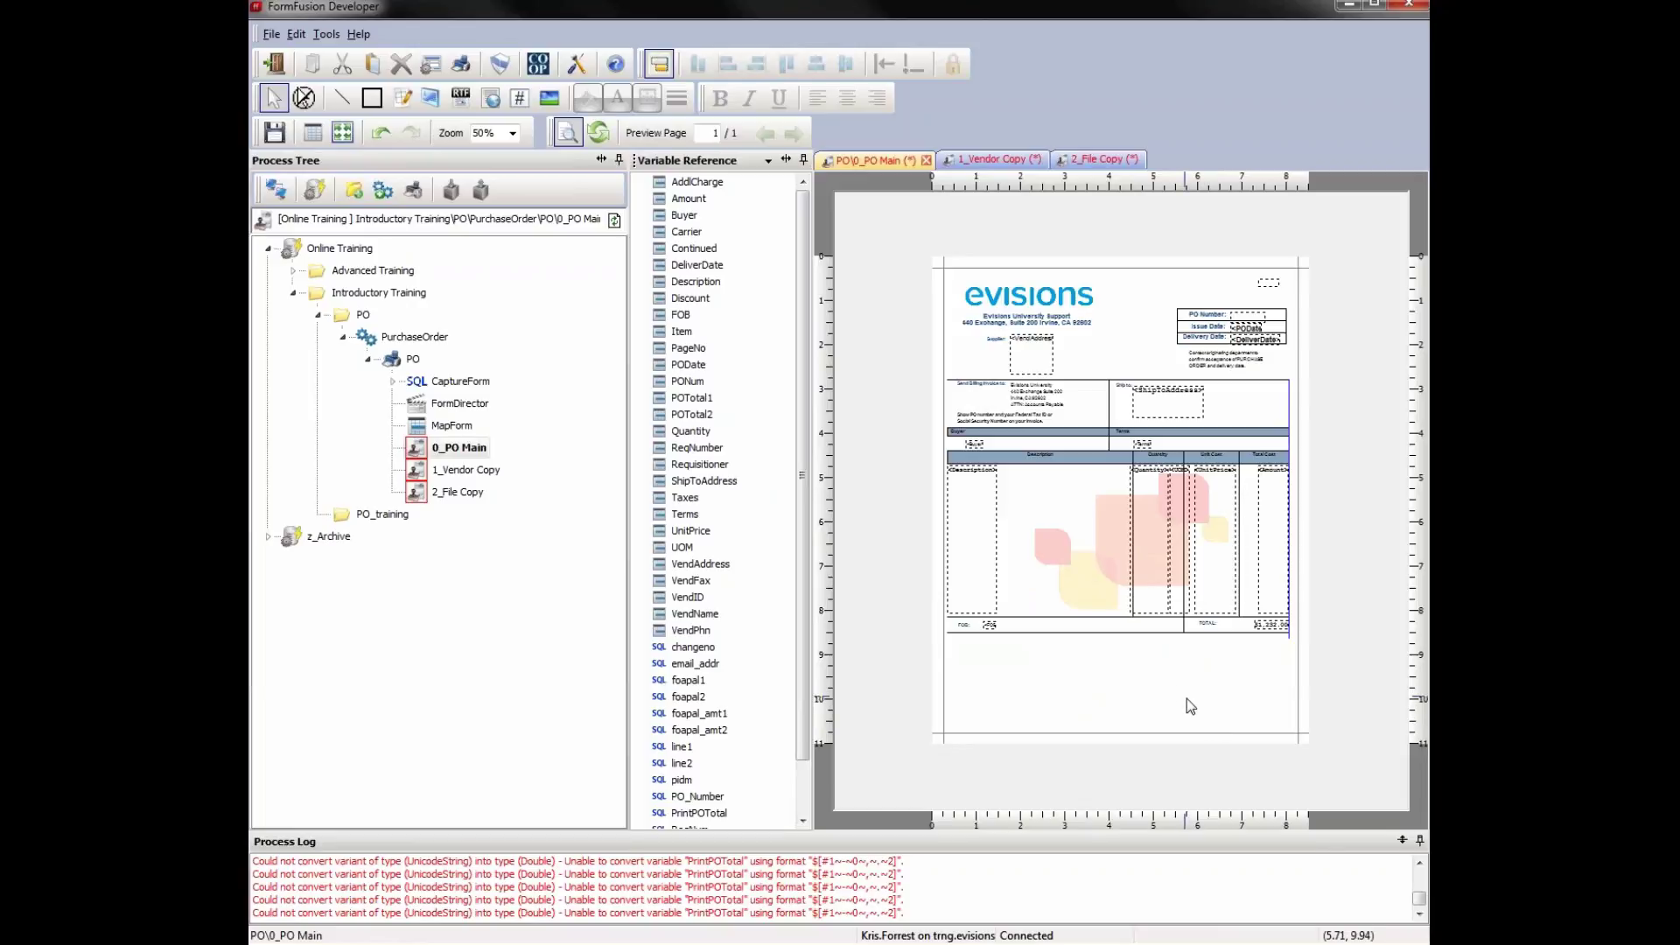
left_click(981, 161)
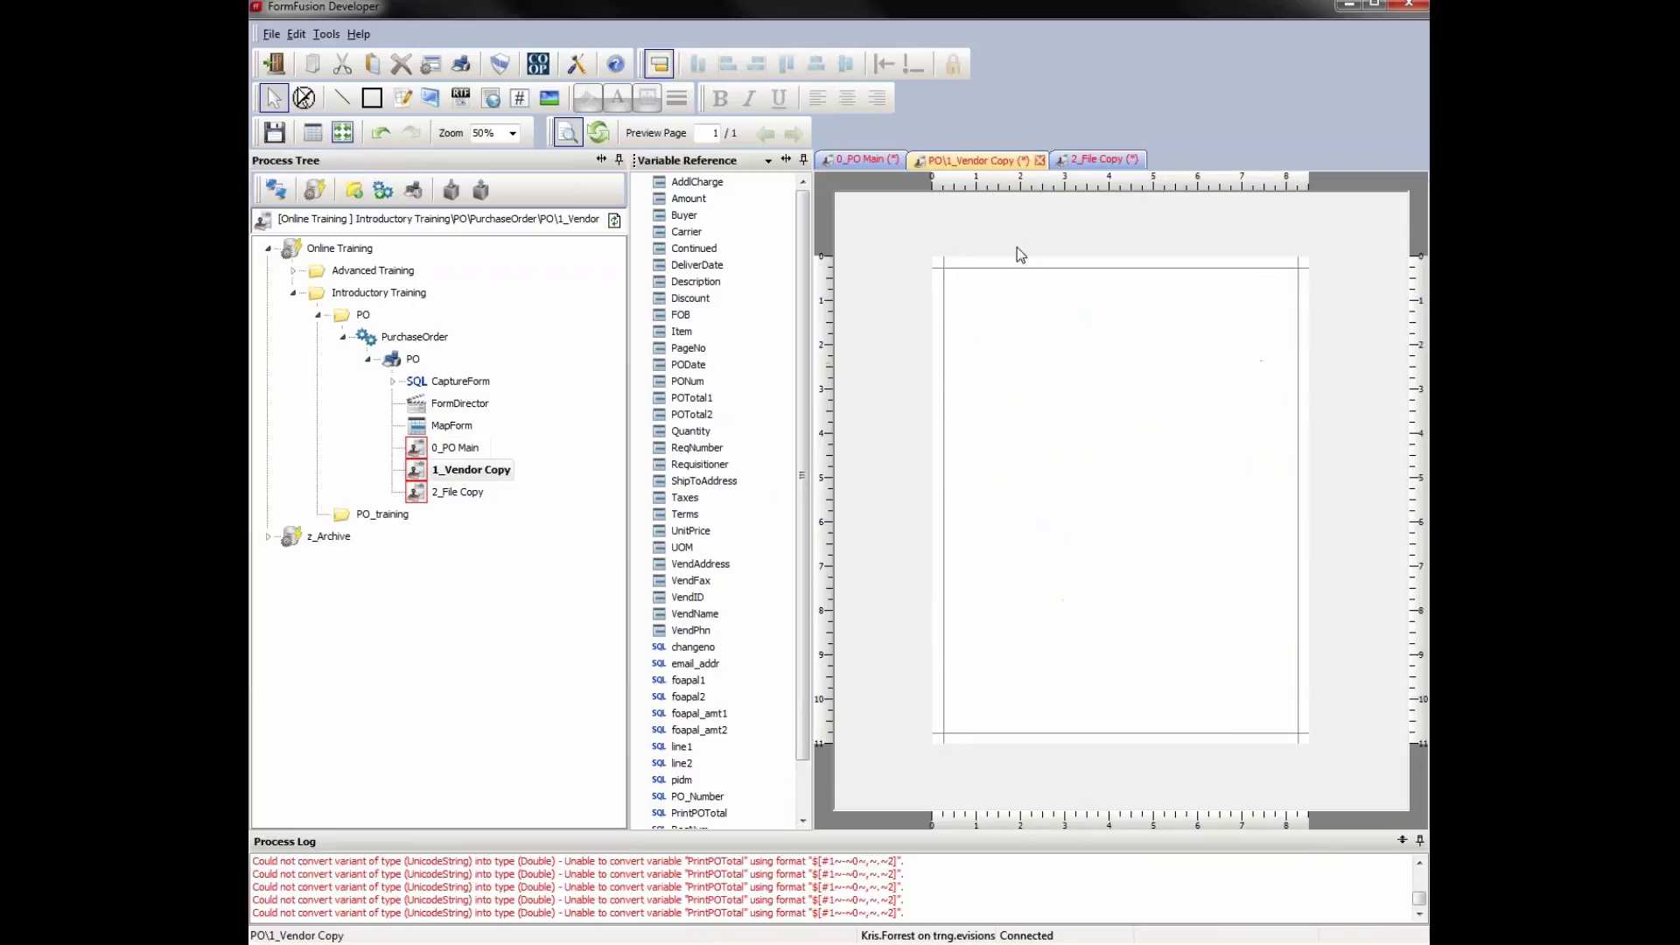
Paste the seven objects onto 1_Vendor Copy, then return to the 0_PO Main form
key("ctrl+v")
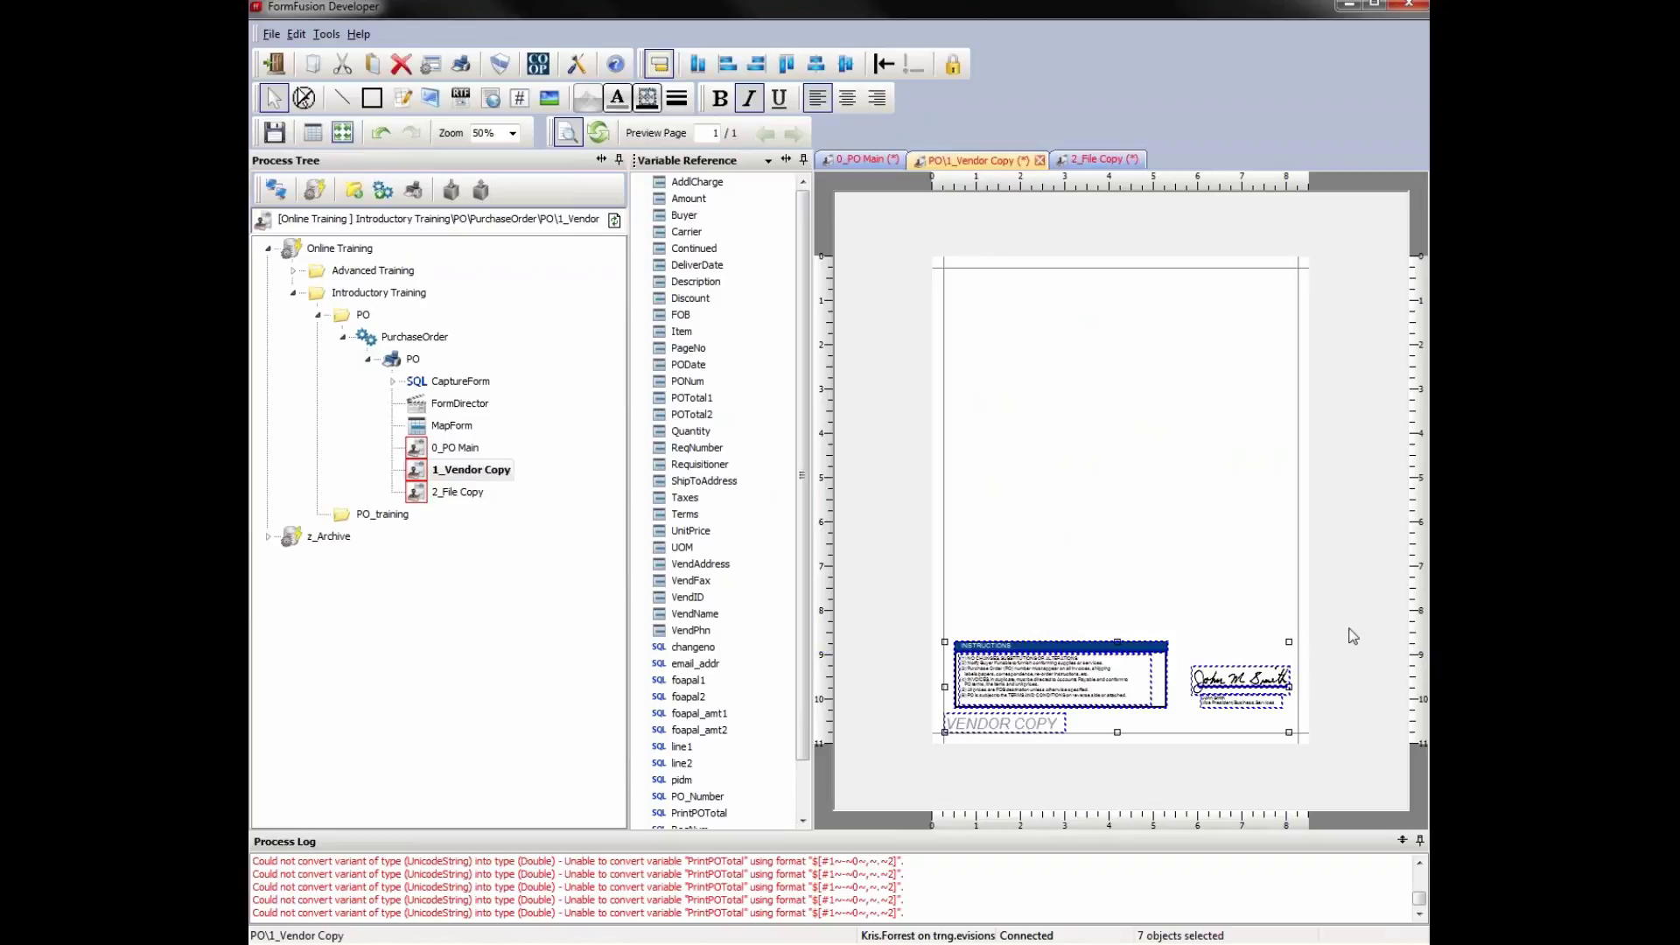
left_click(1245, 588)
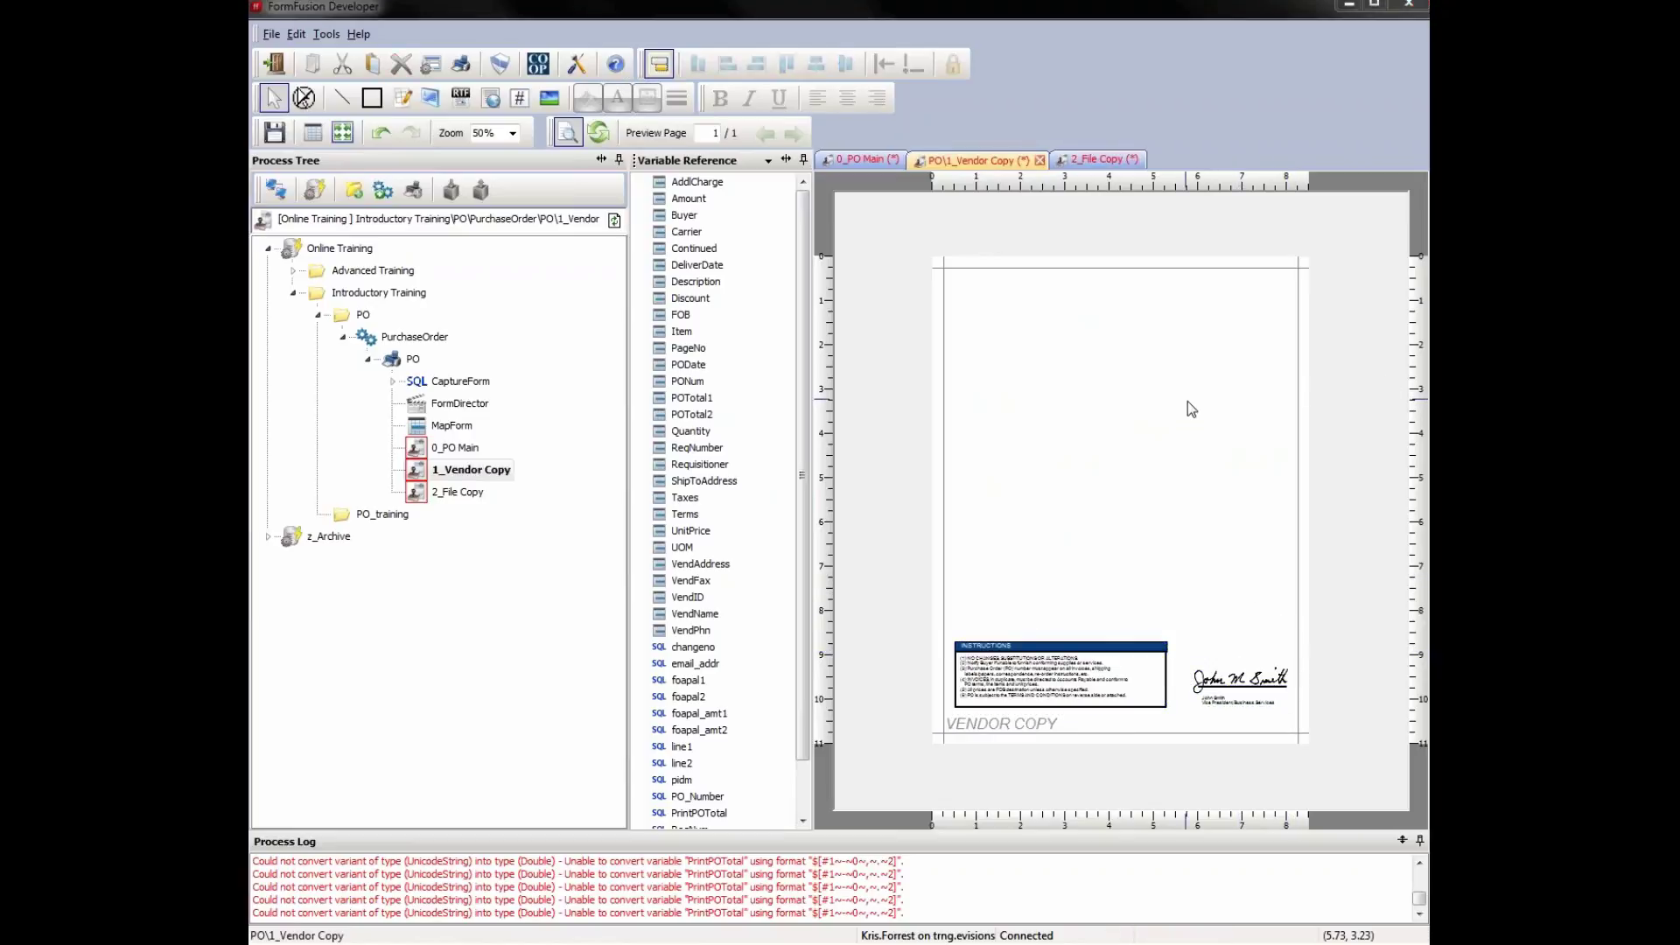
left_click(857, 160)
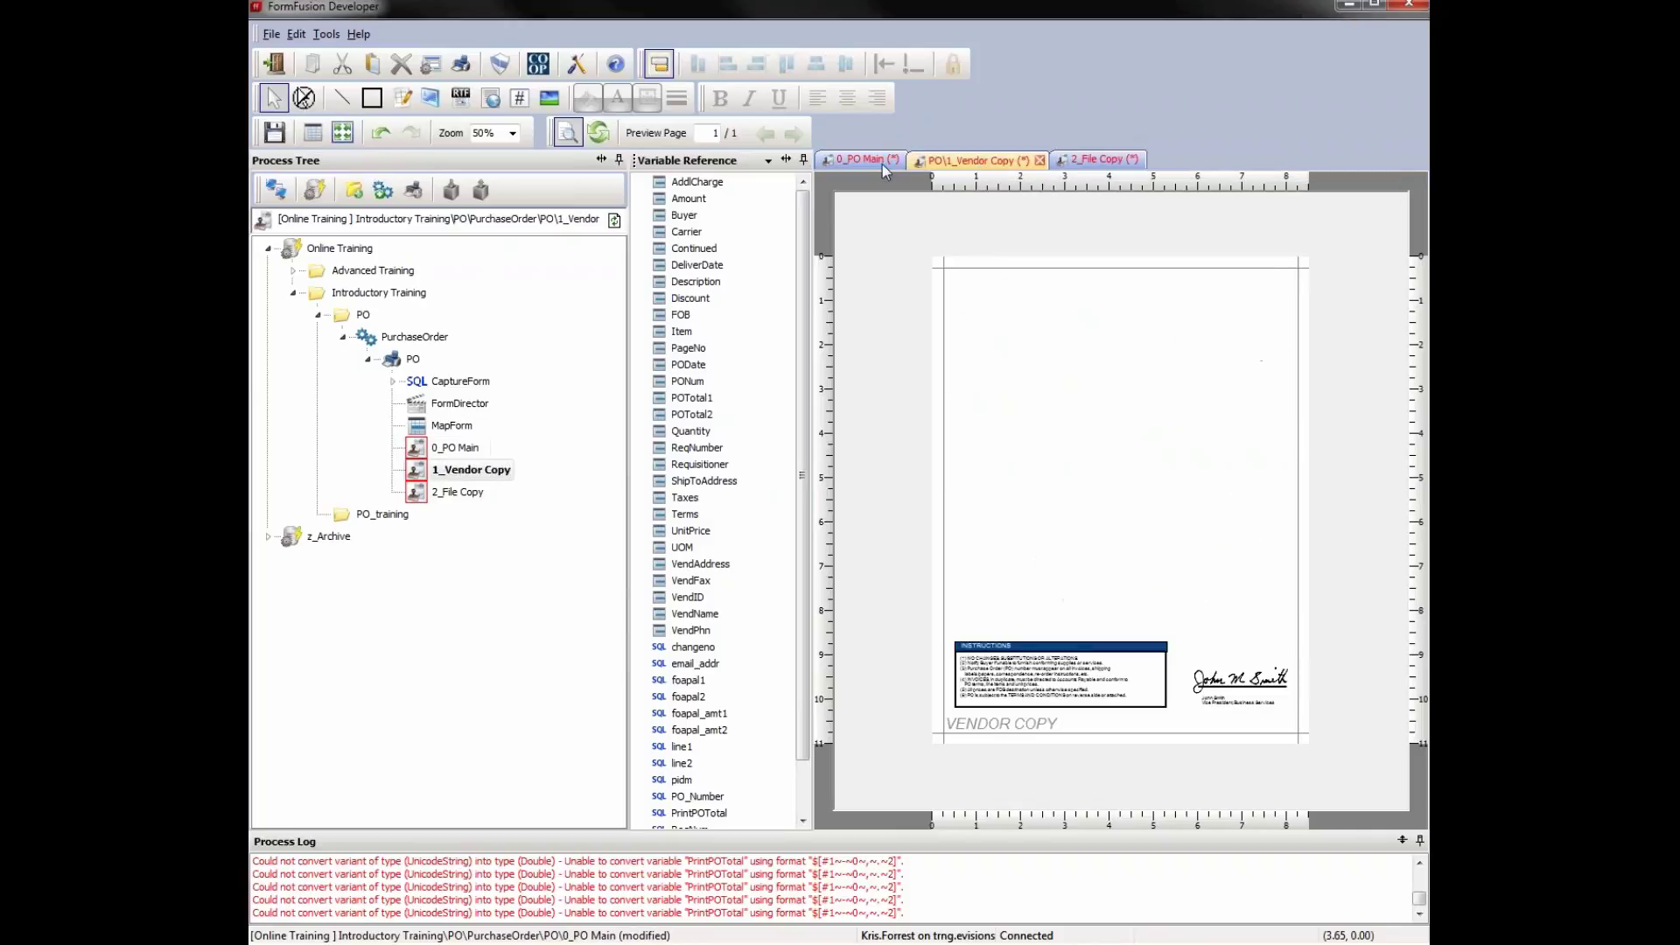
left_click(875, 162)
left_click(971, 163)
left_click(869, 162)
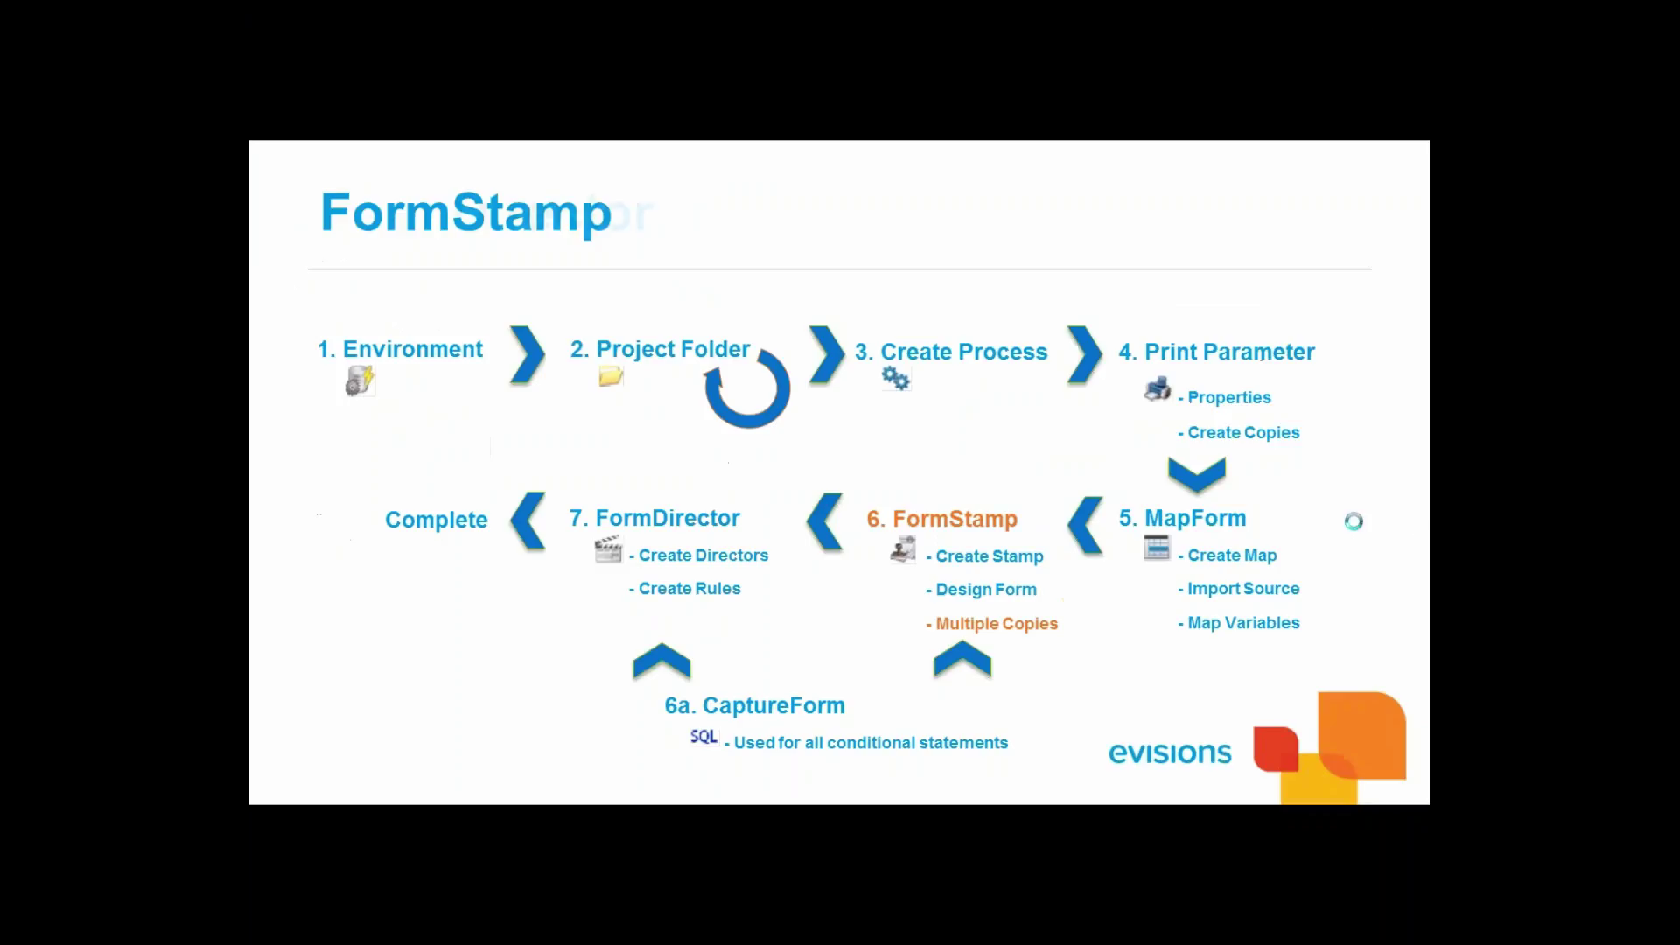
Open the FormDirector editor of the PO process
key("Right")
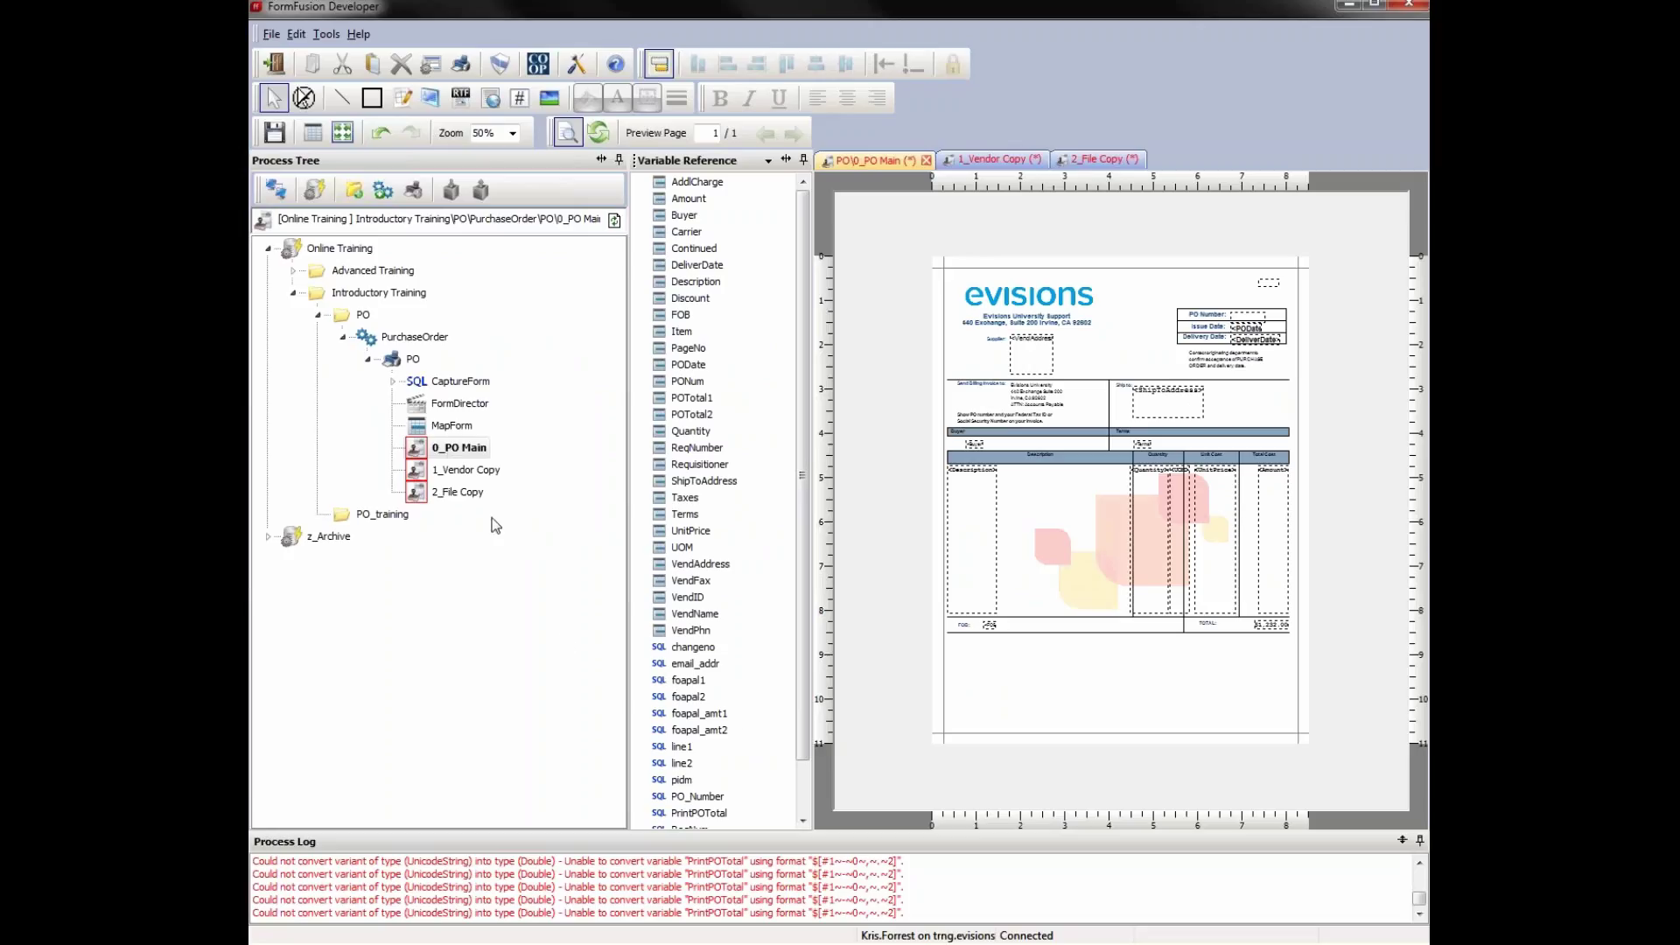
left_click(447, 407)
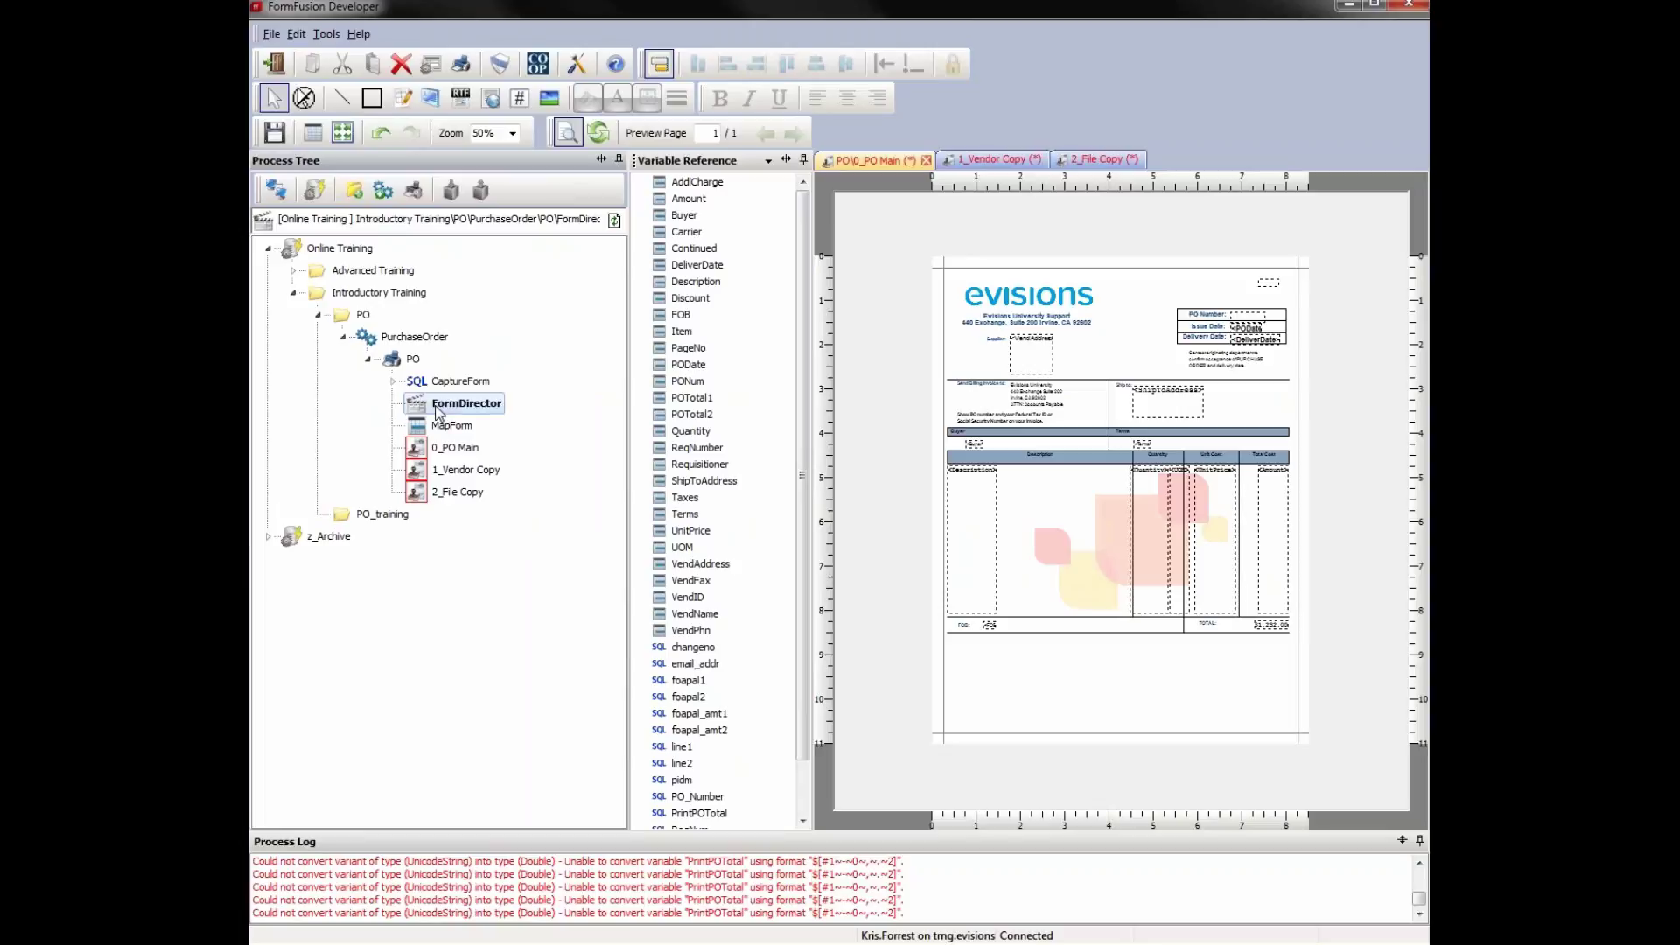
double_click(416, 404)
Reopen the FormDirector, auto-hide the variable pane, keep Copy 1 and select the Email director
left_click(420, 447)
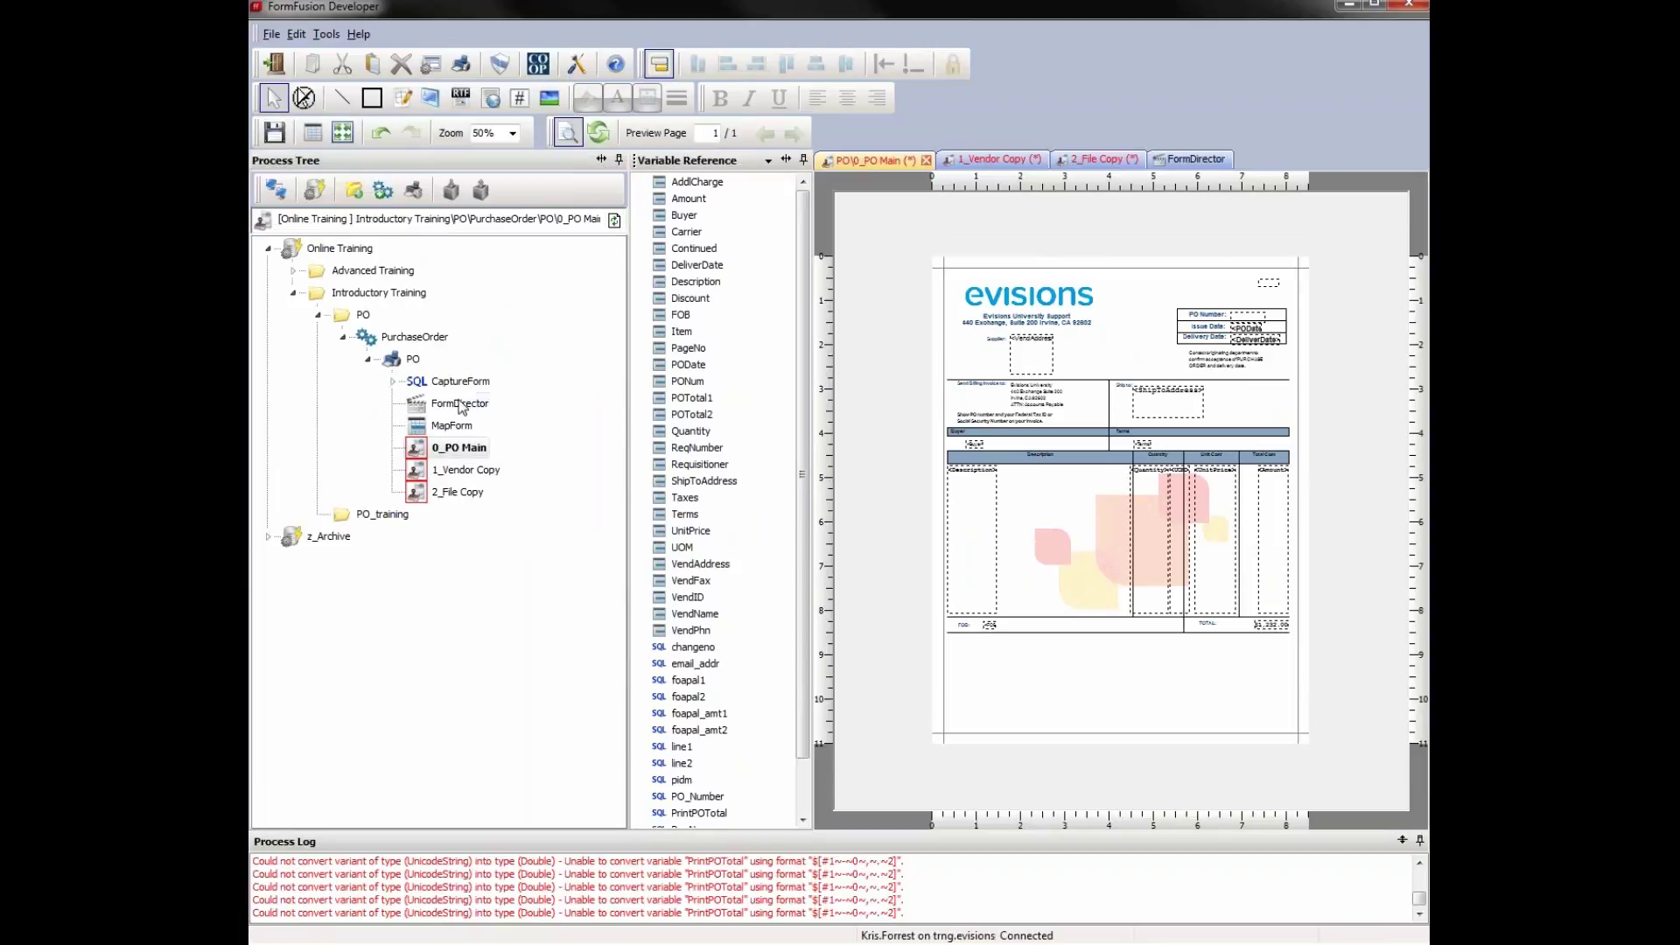
double_click(461, 405)
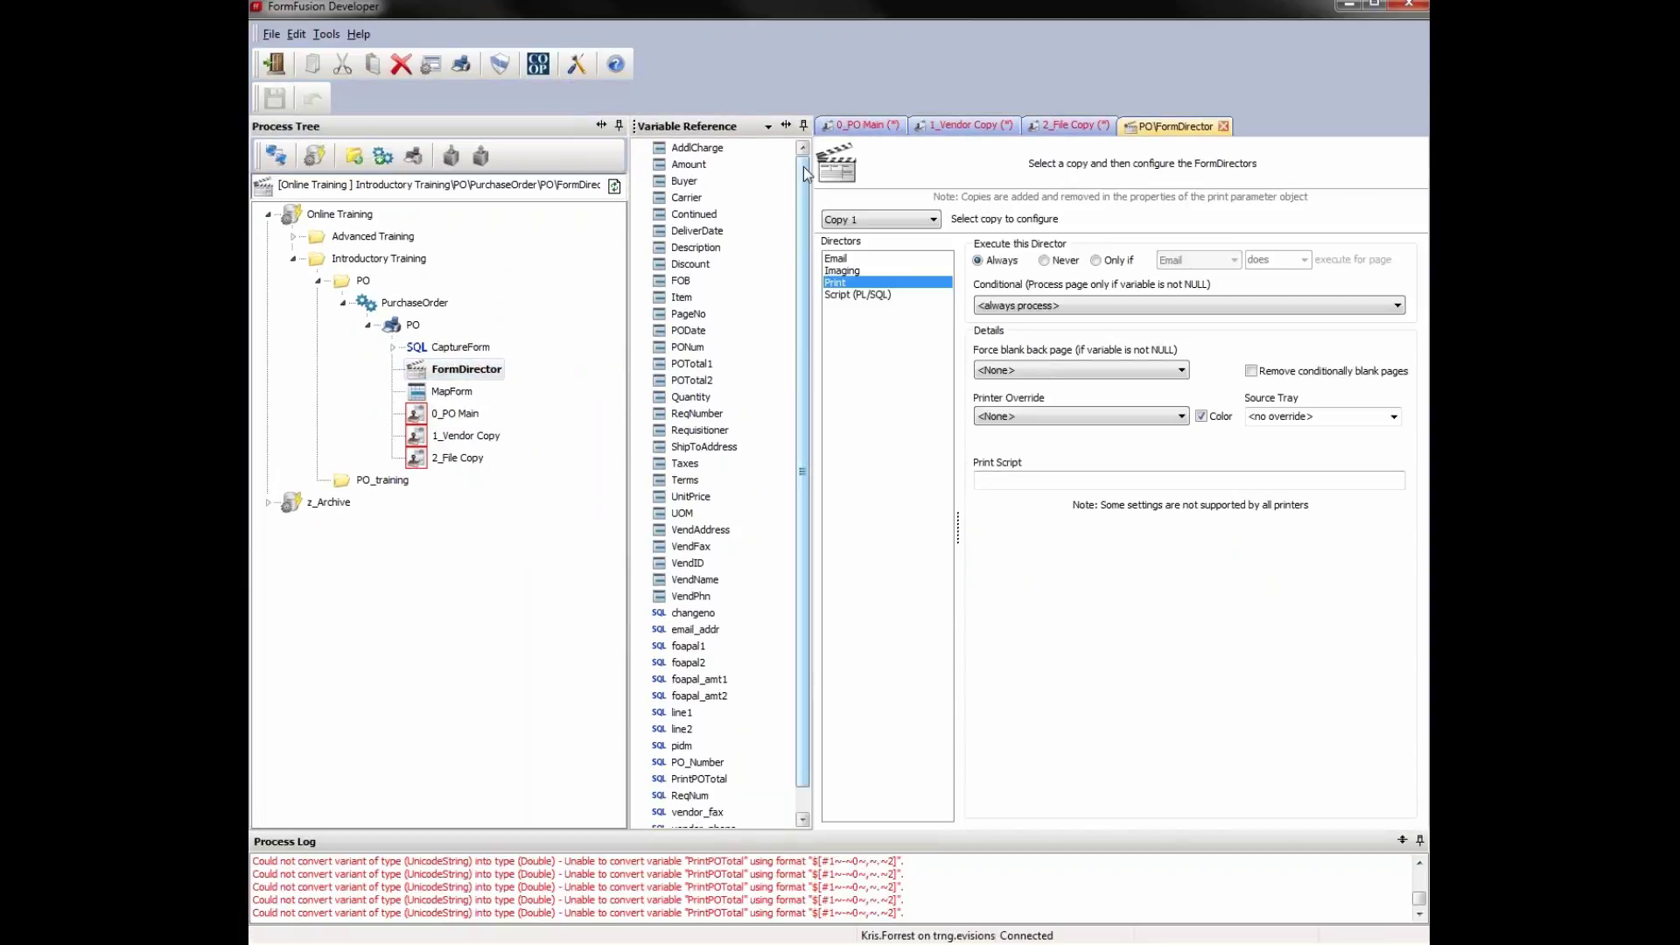
left_click(803, 125)
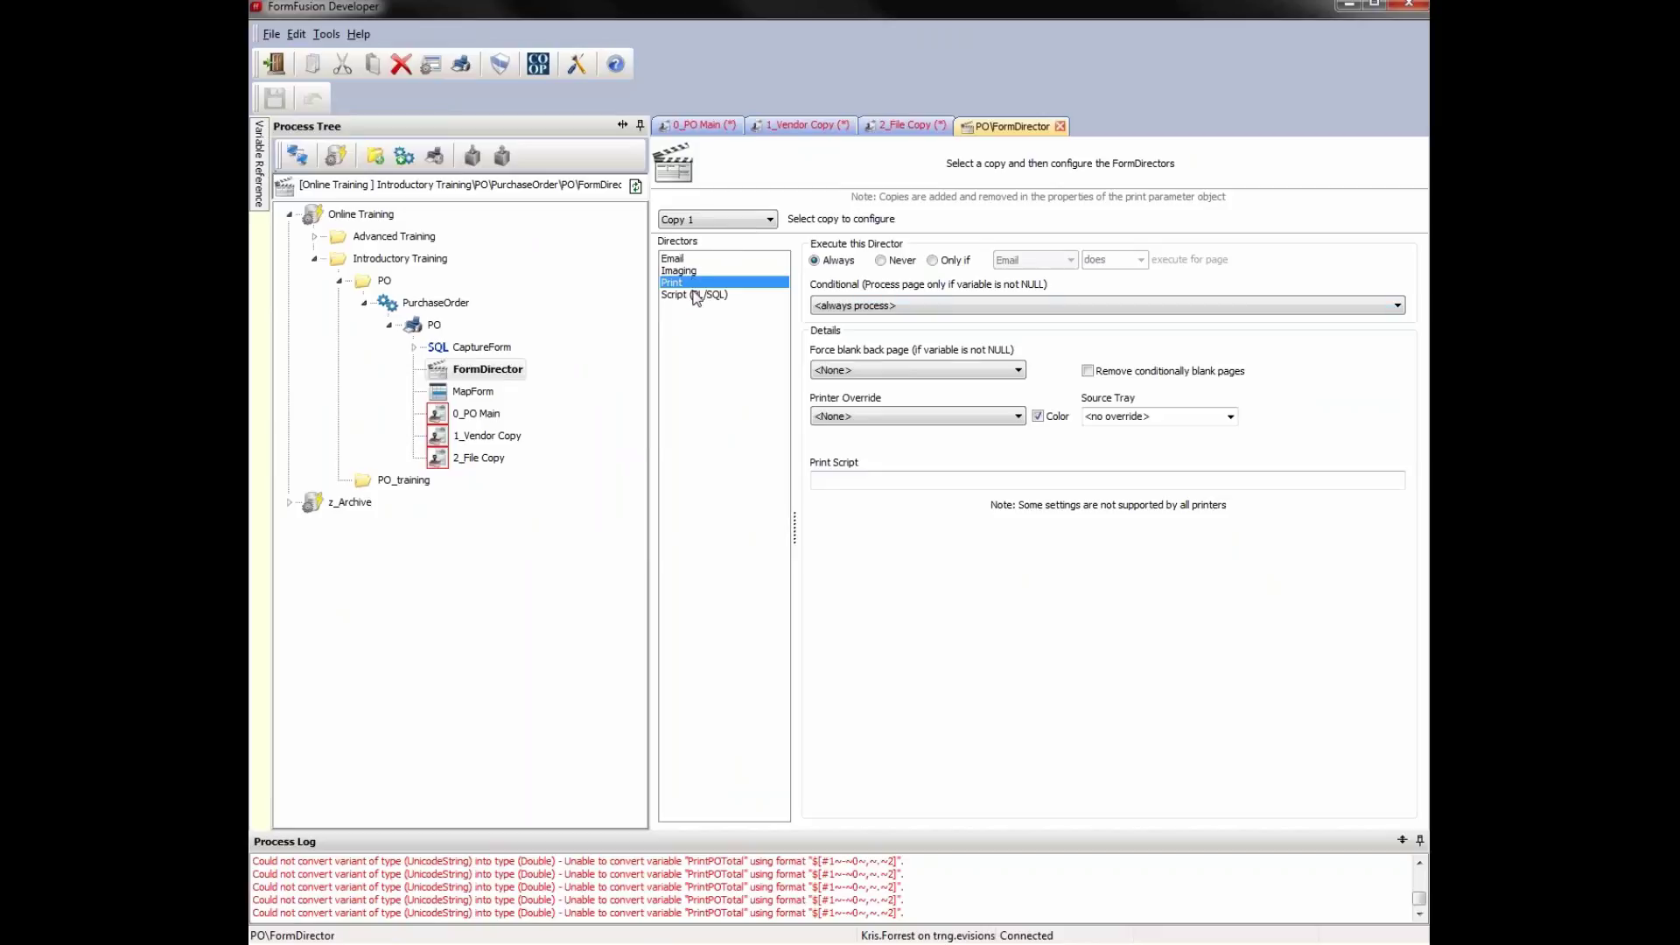
left_click(733, 224)
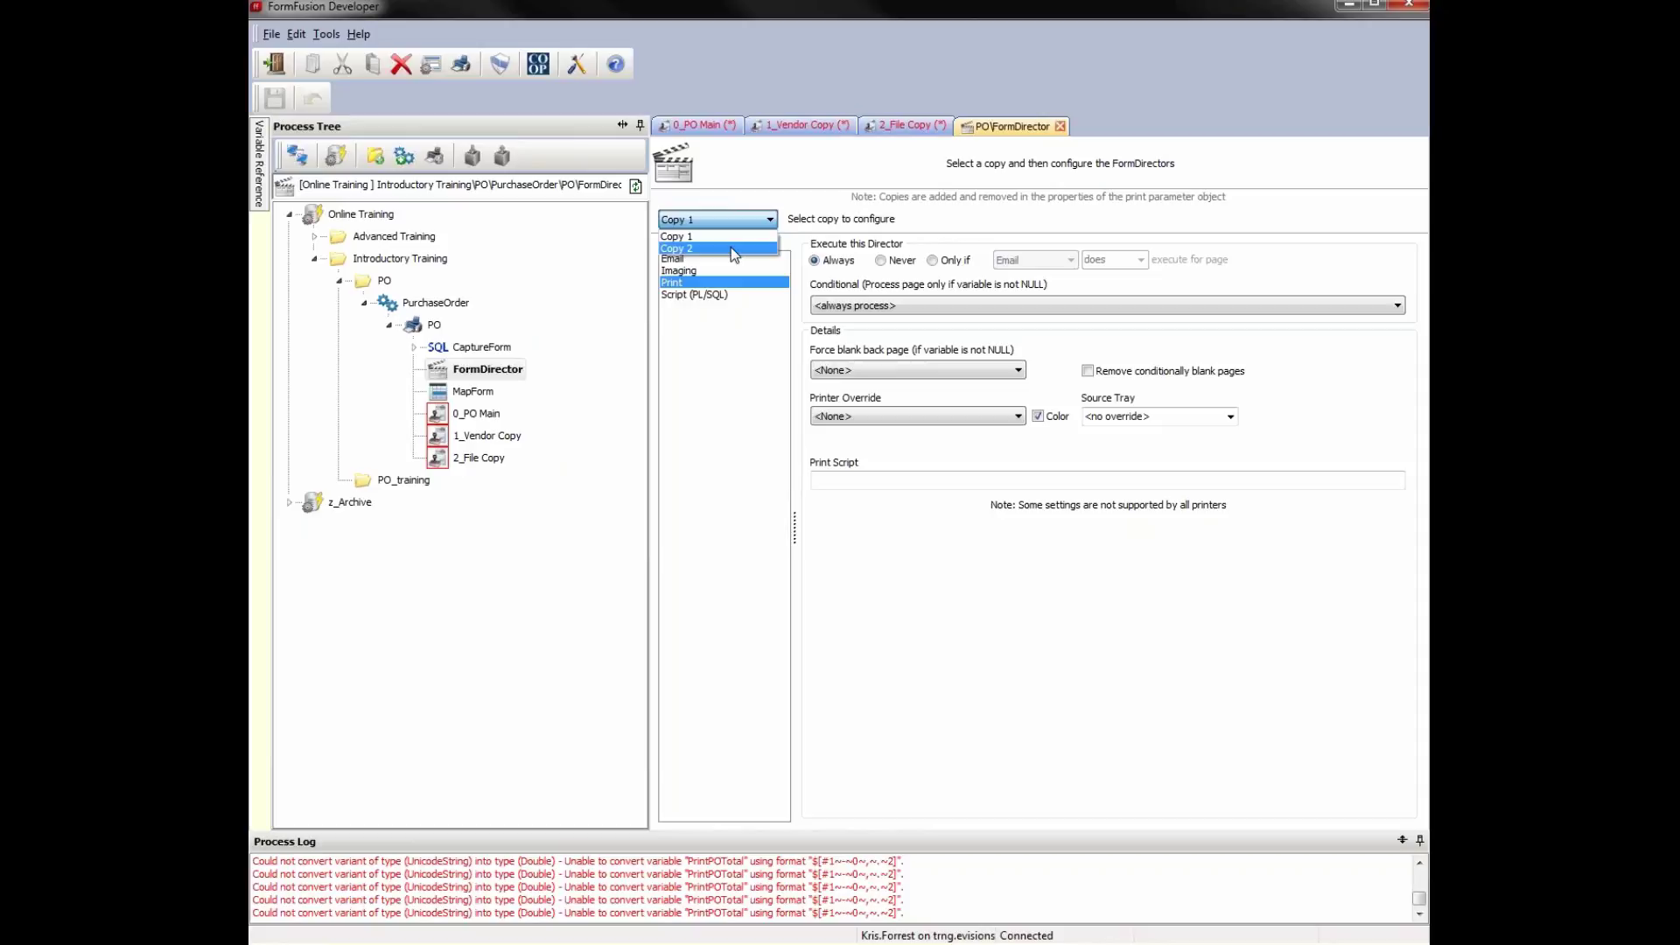
left_click(1006, 606)
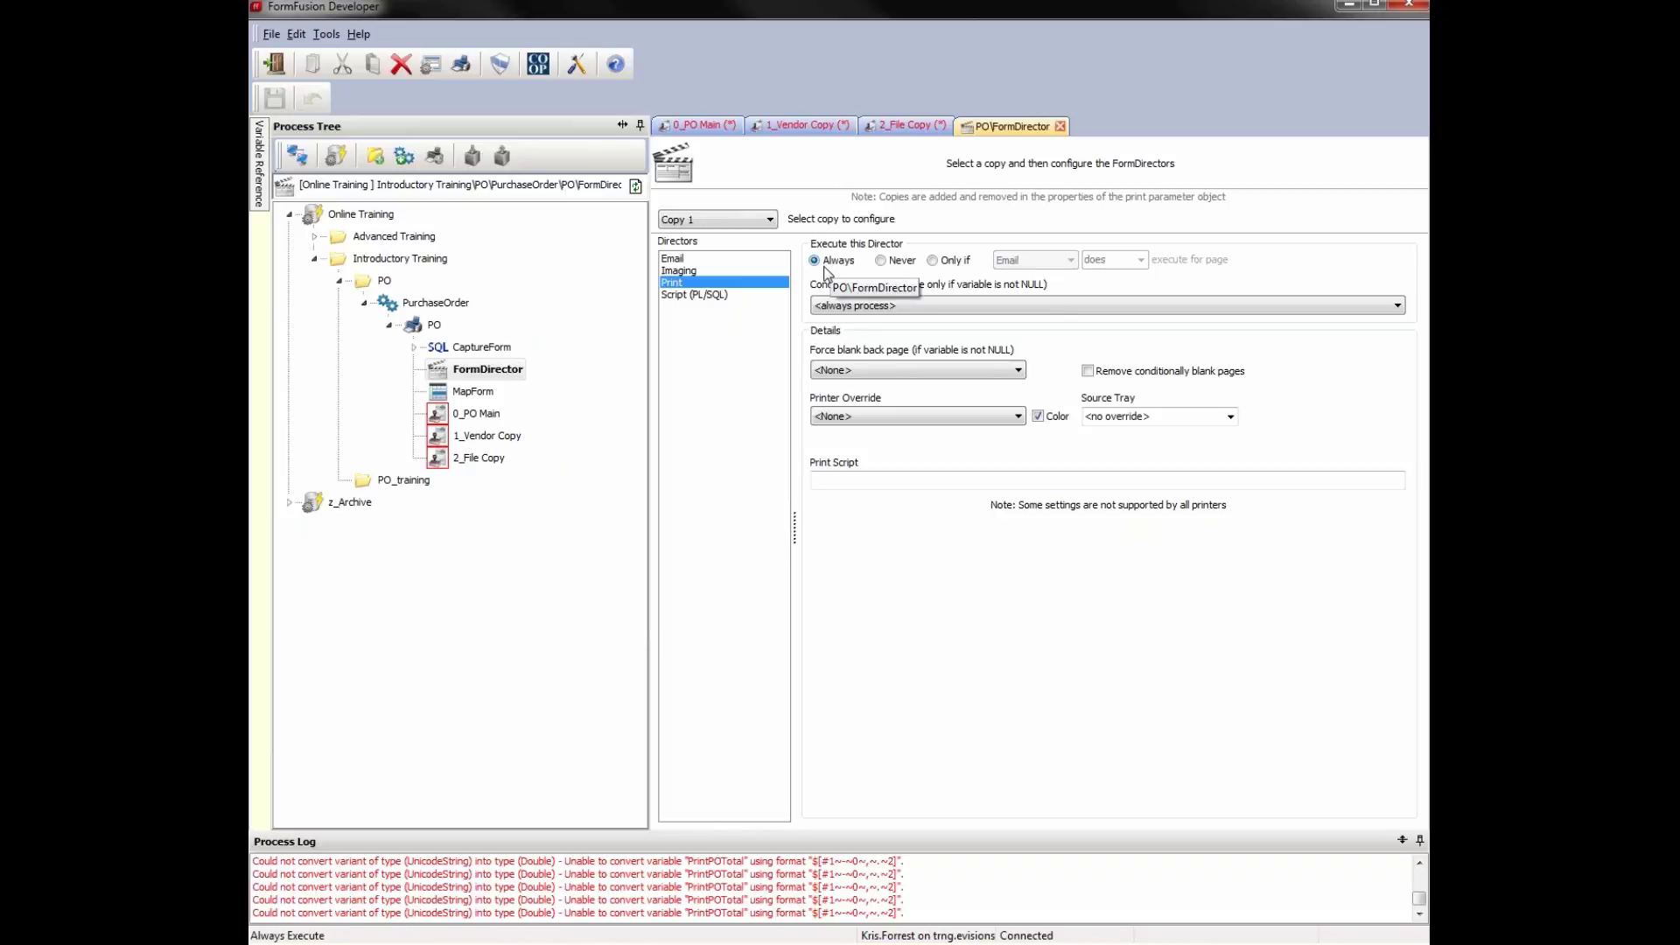
key("Up")
key("Up")
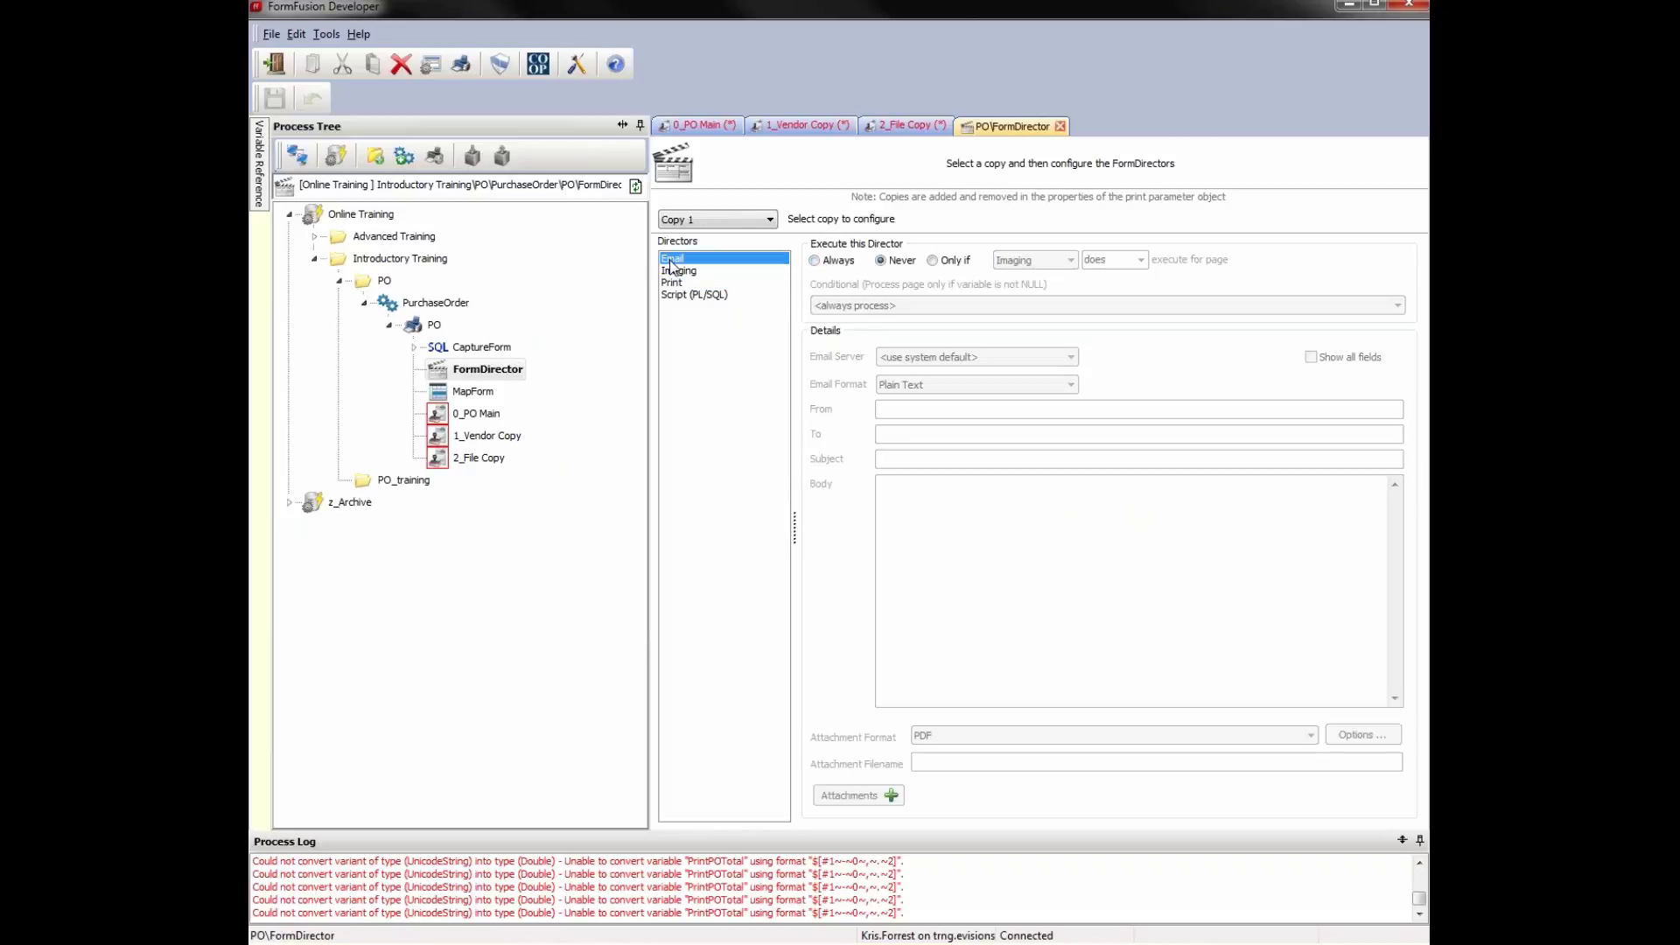
View the Imaging and Script (PL/SQL) director settings, then open the PO MapForm
left_click(691, 271)
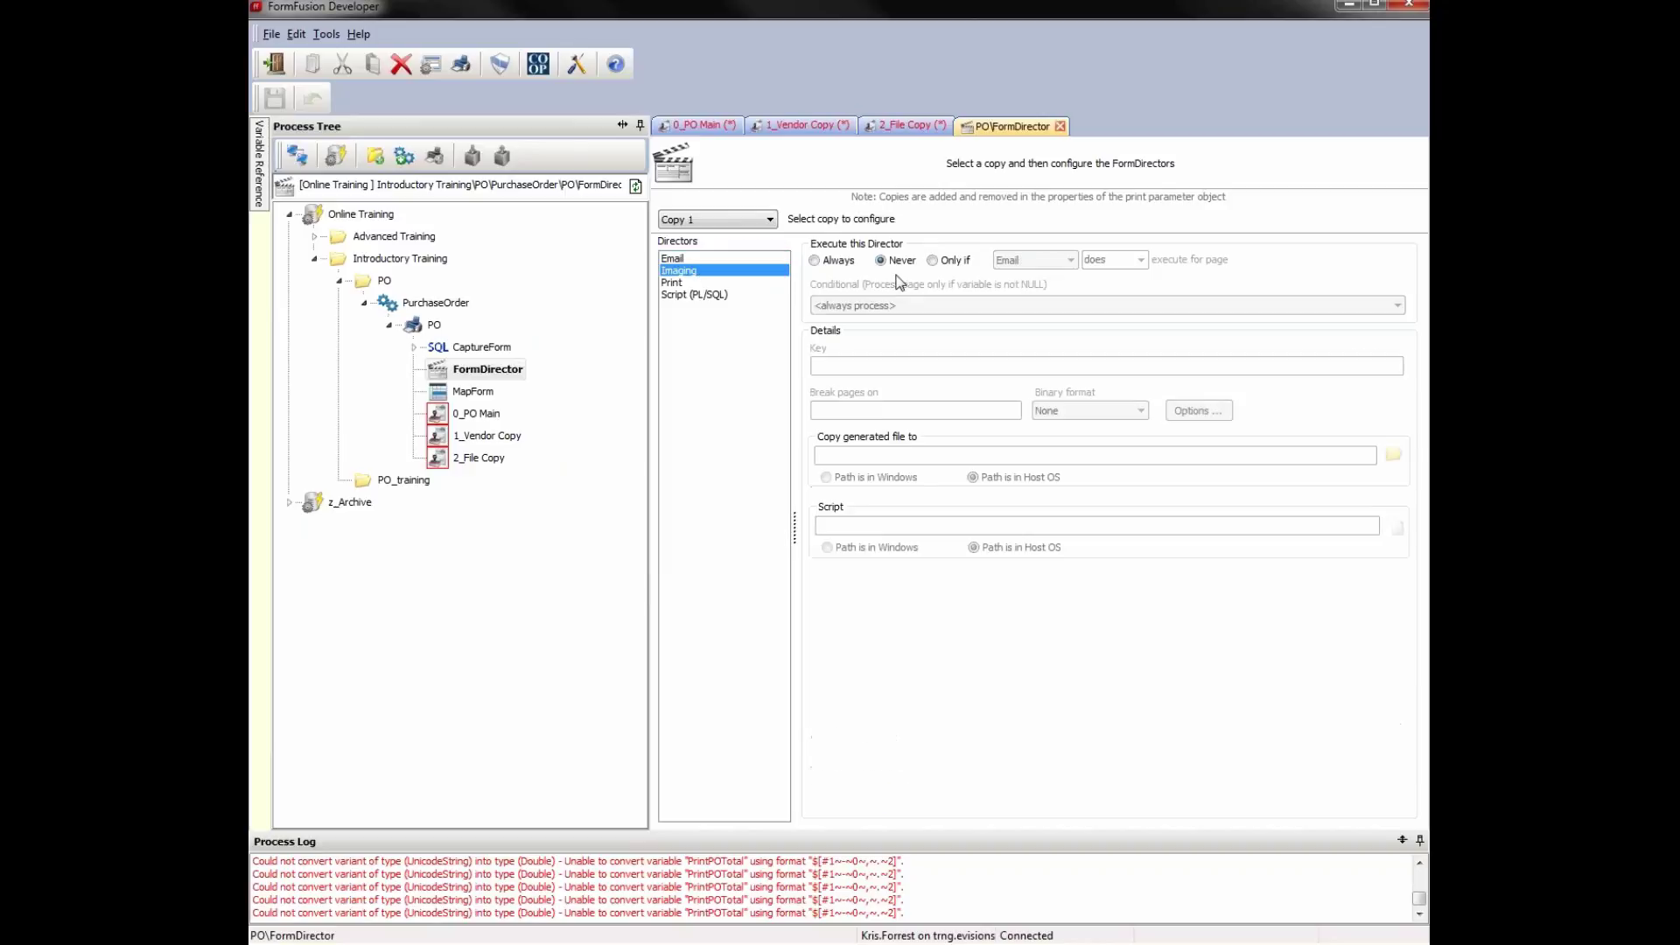
left_click(694, 294)
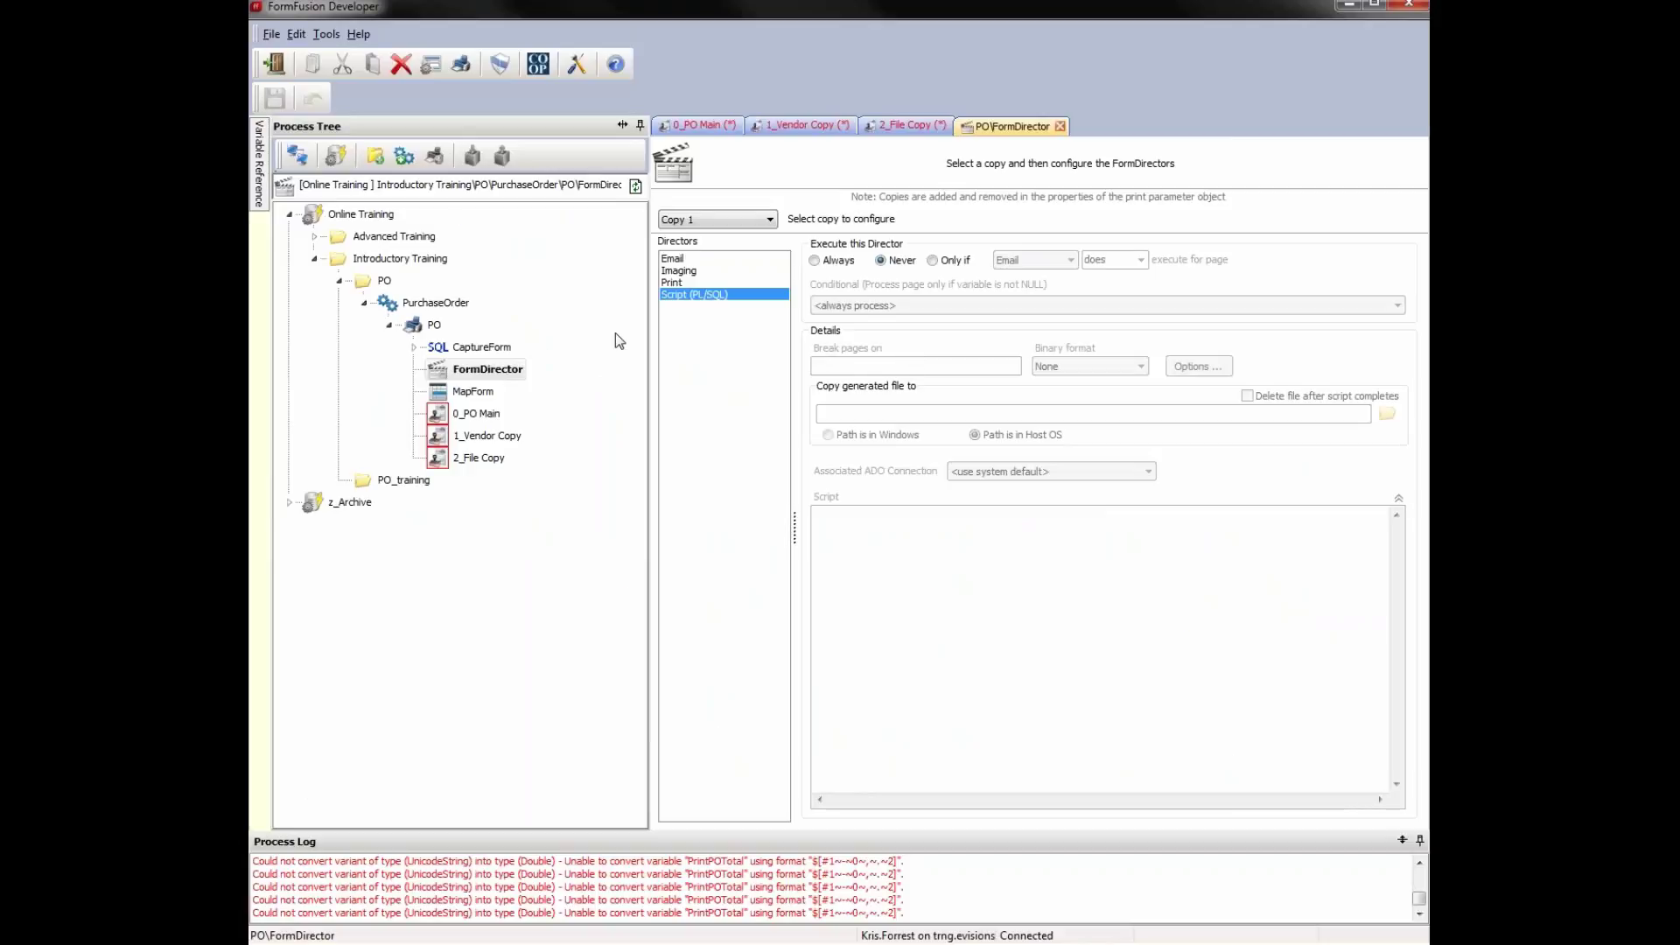
left_click(457, 392)
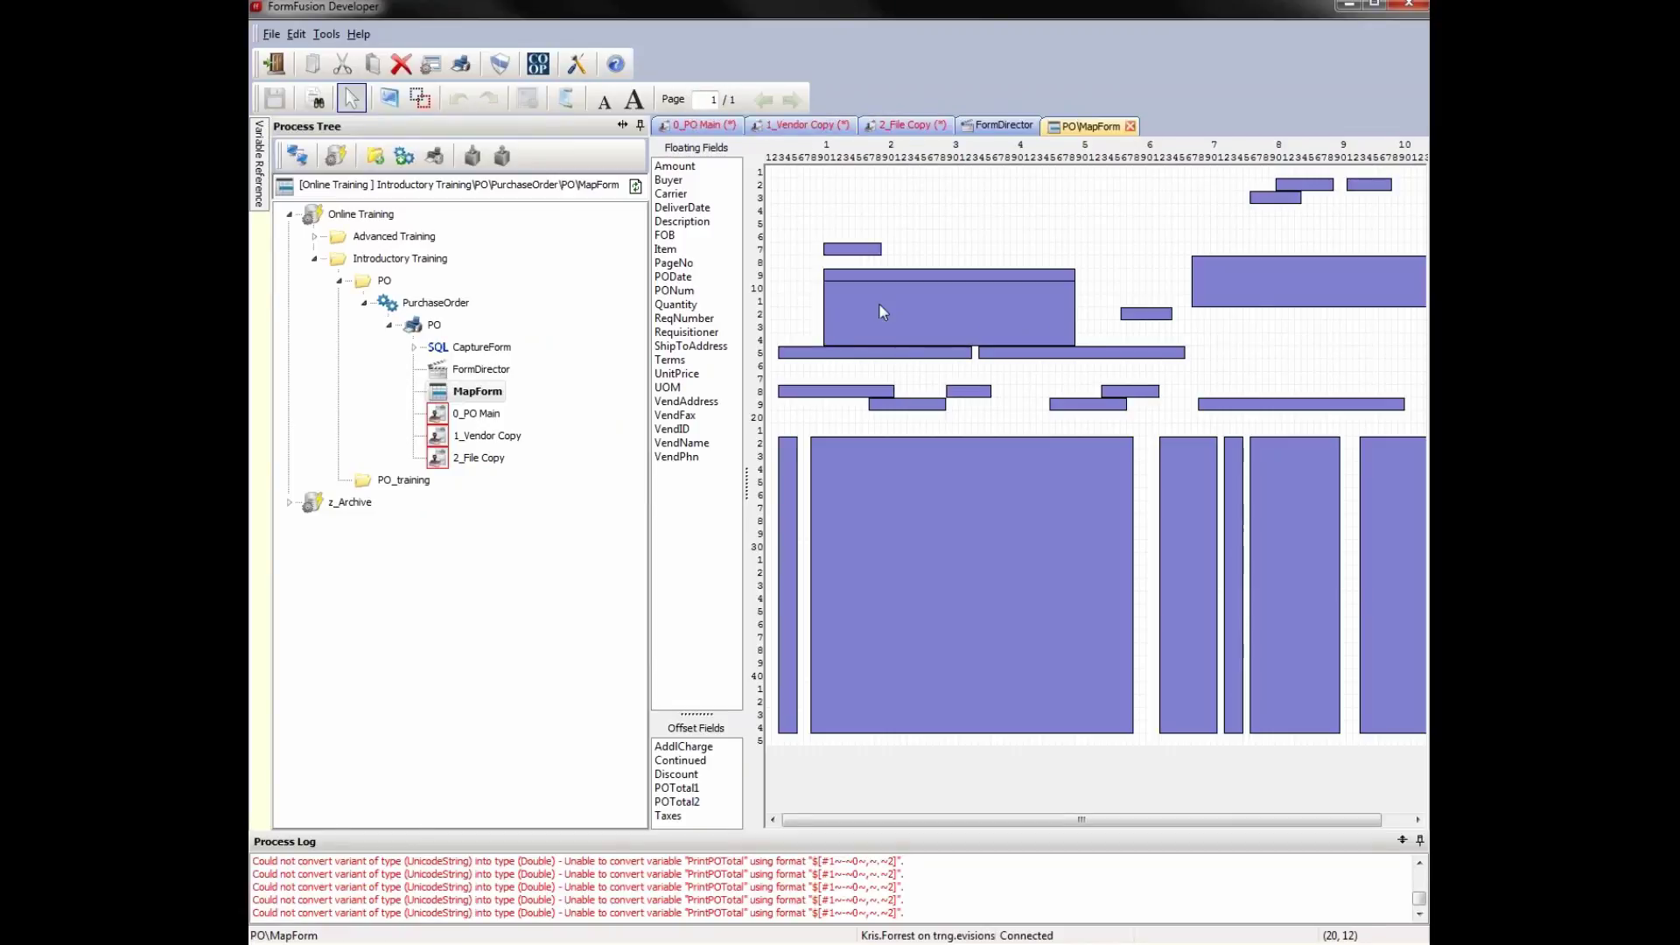
Adjust the MapForm's display font size and bring up the canvas's Sample File menu
left_click(602, 109)
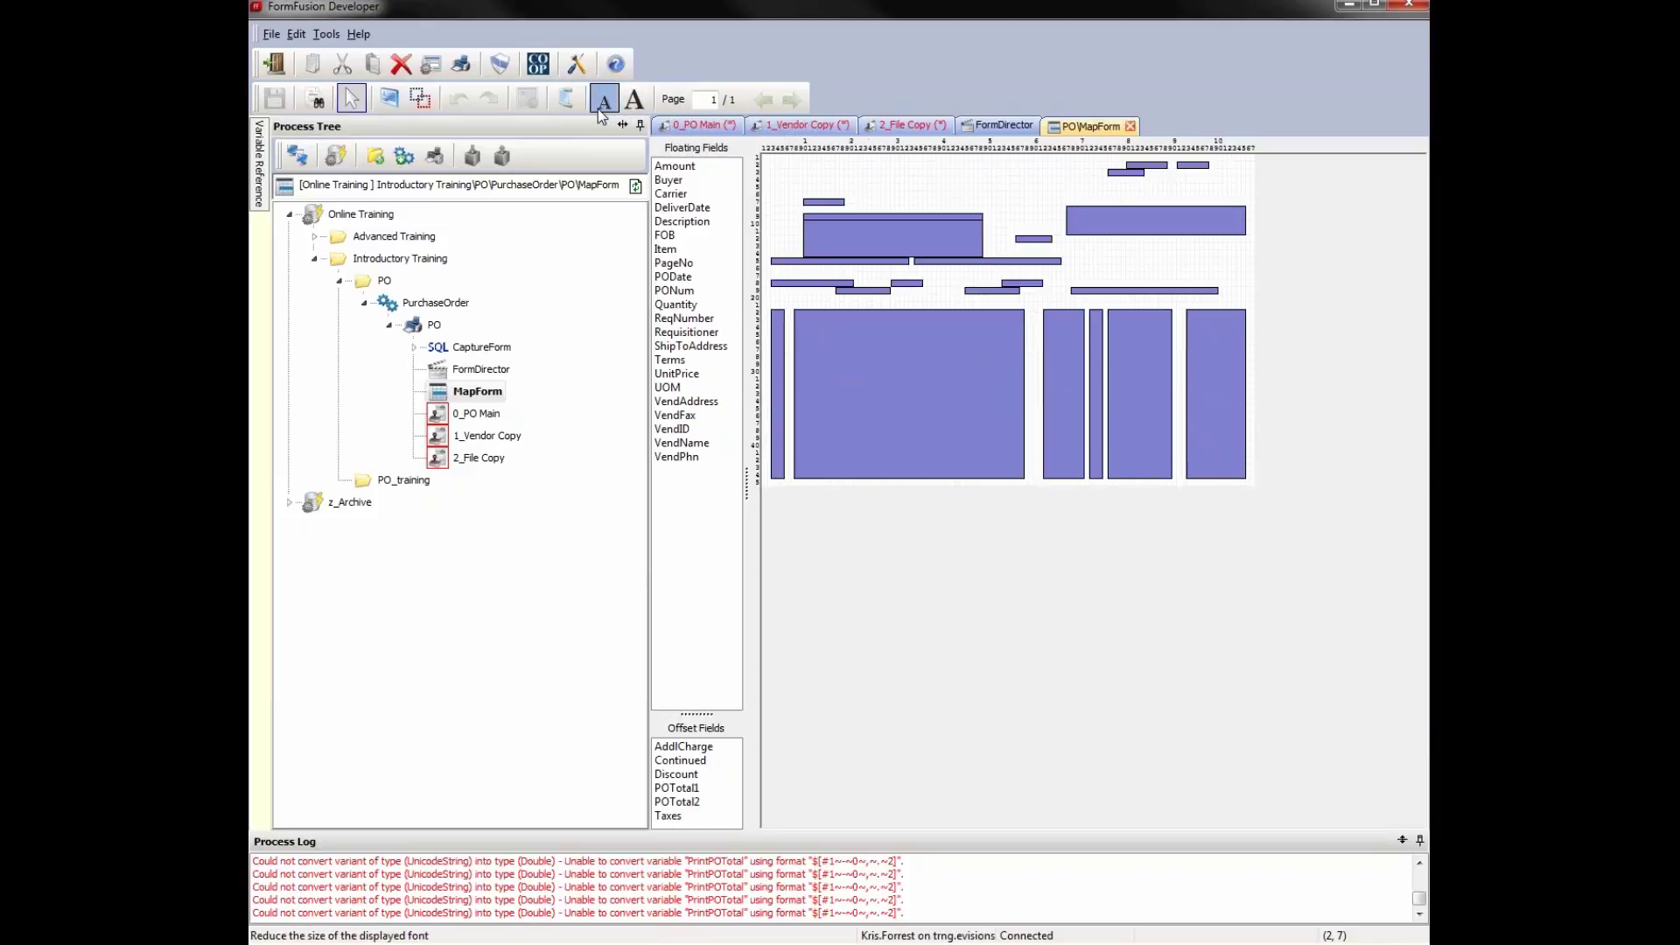
left_click(602, 109)
left_click(637, 106)
left_click(636, 104)
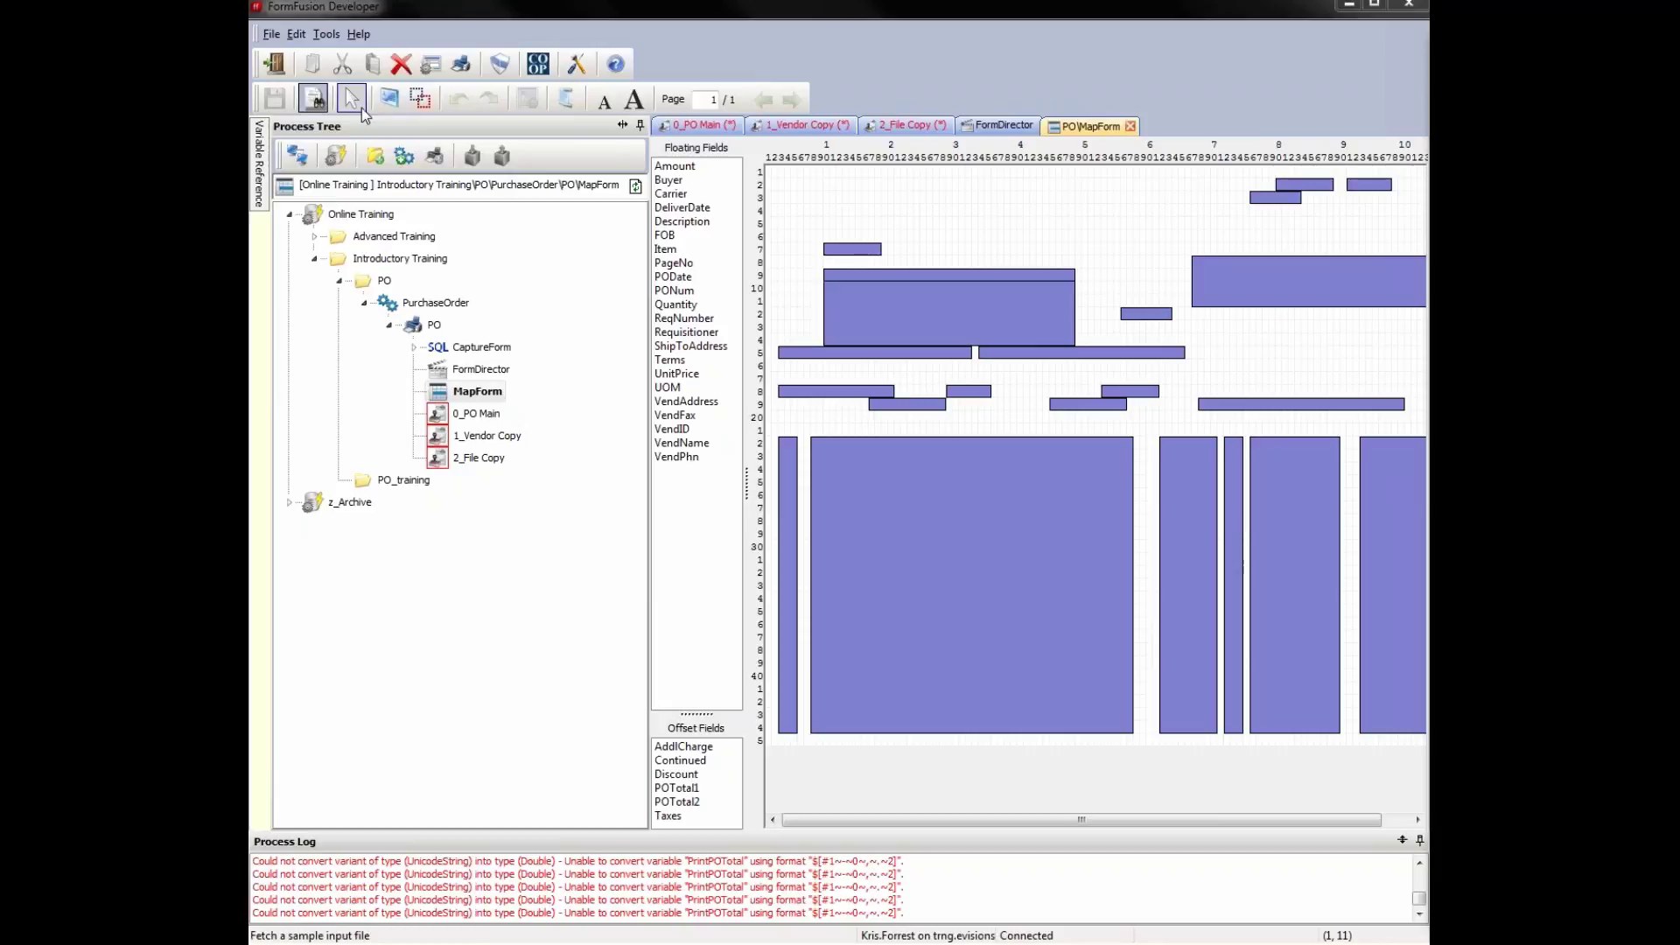
right_click(952, 210)
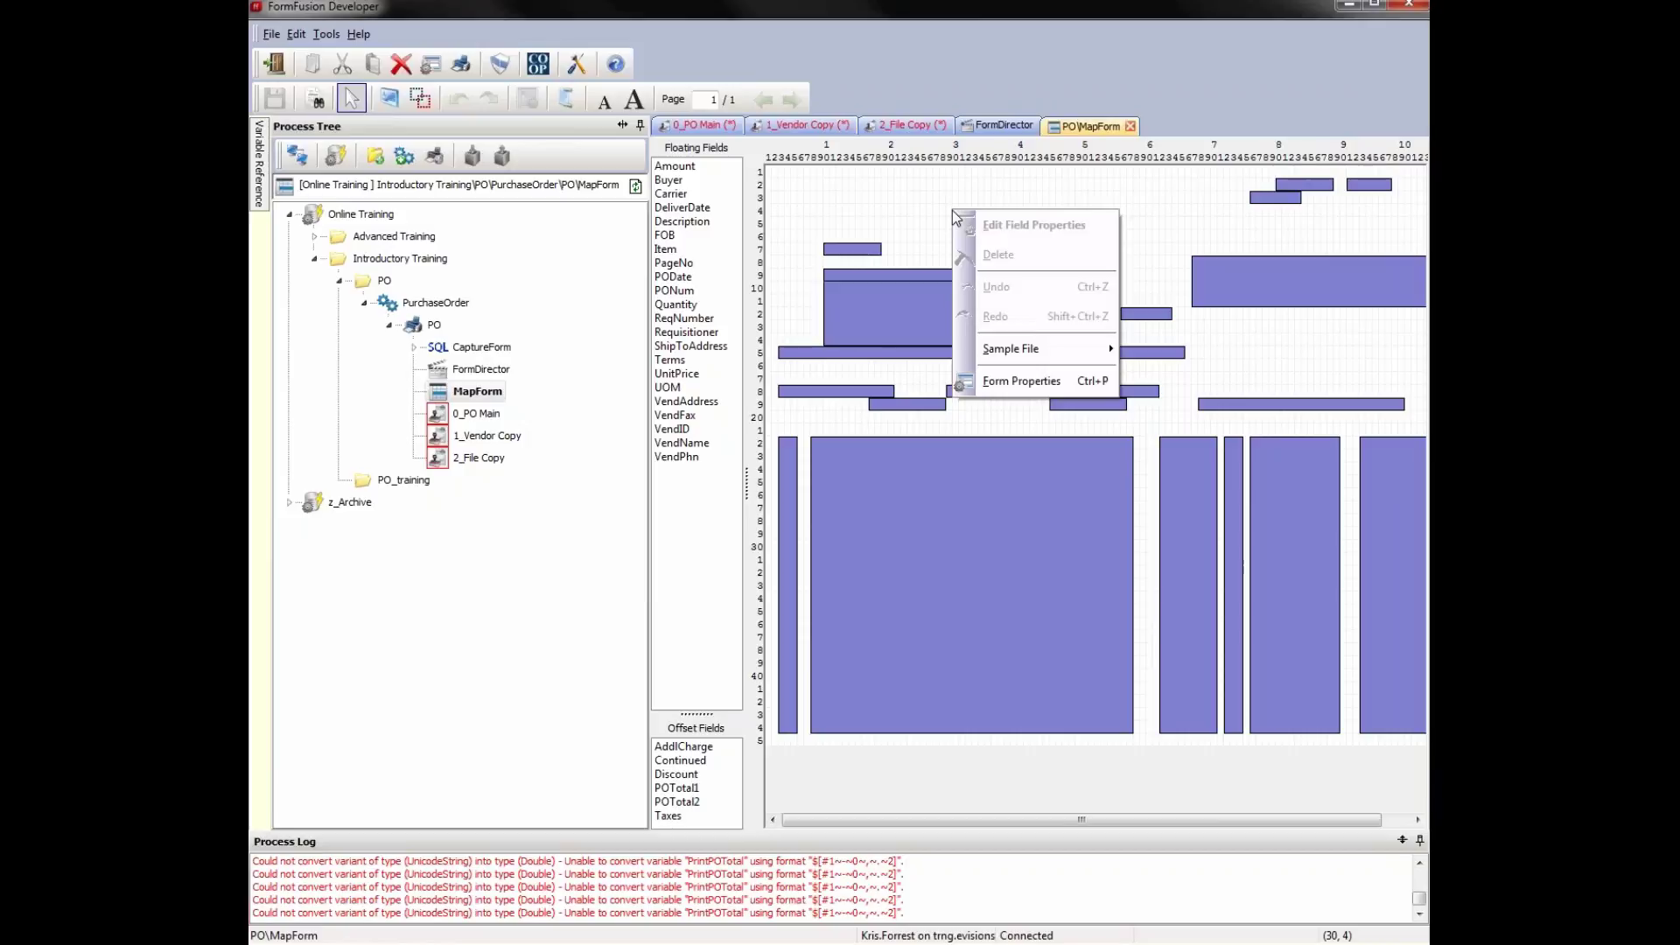
mouse_move(1015, 348)
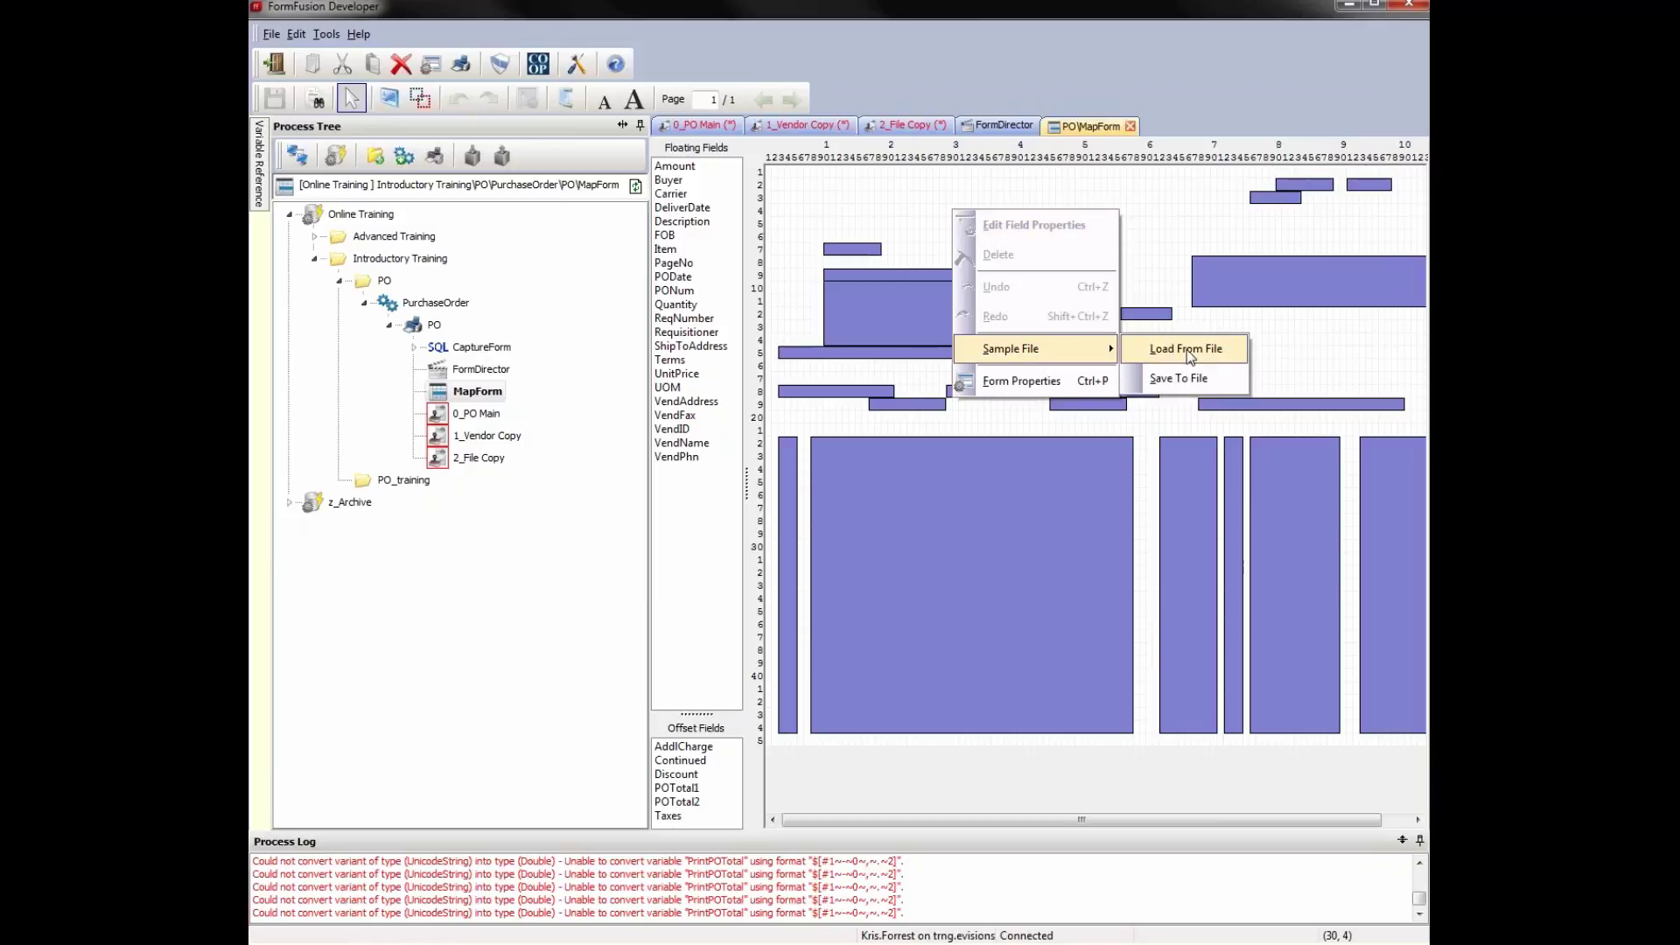
Load PO.lis from the FF Intro folder as the MapForm's sample data
left_click(1188, 351)
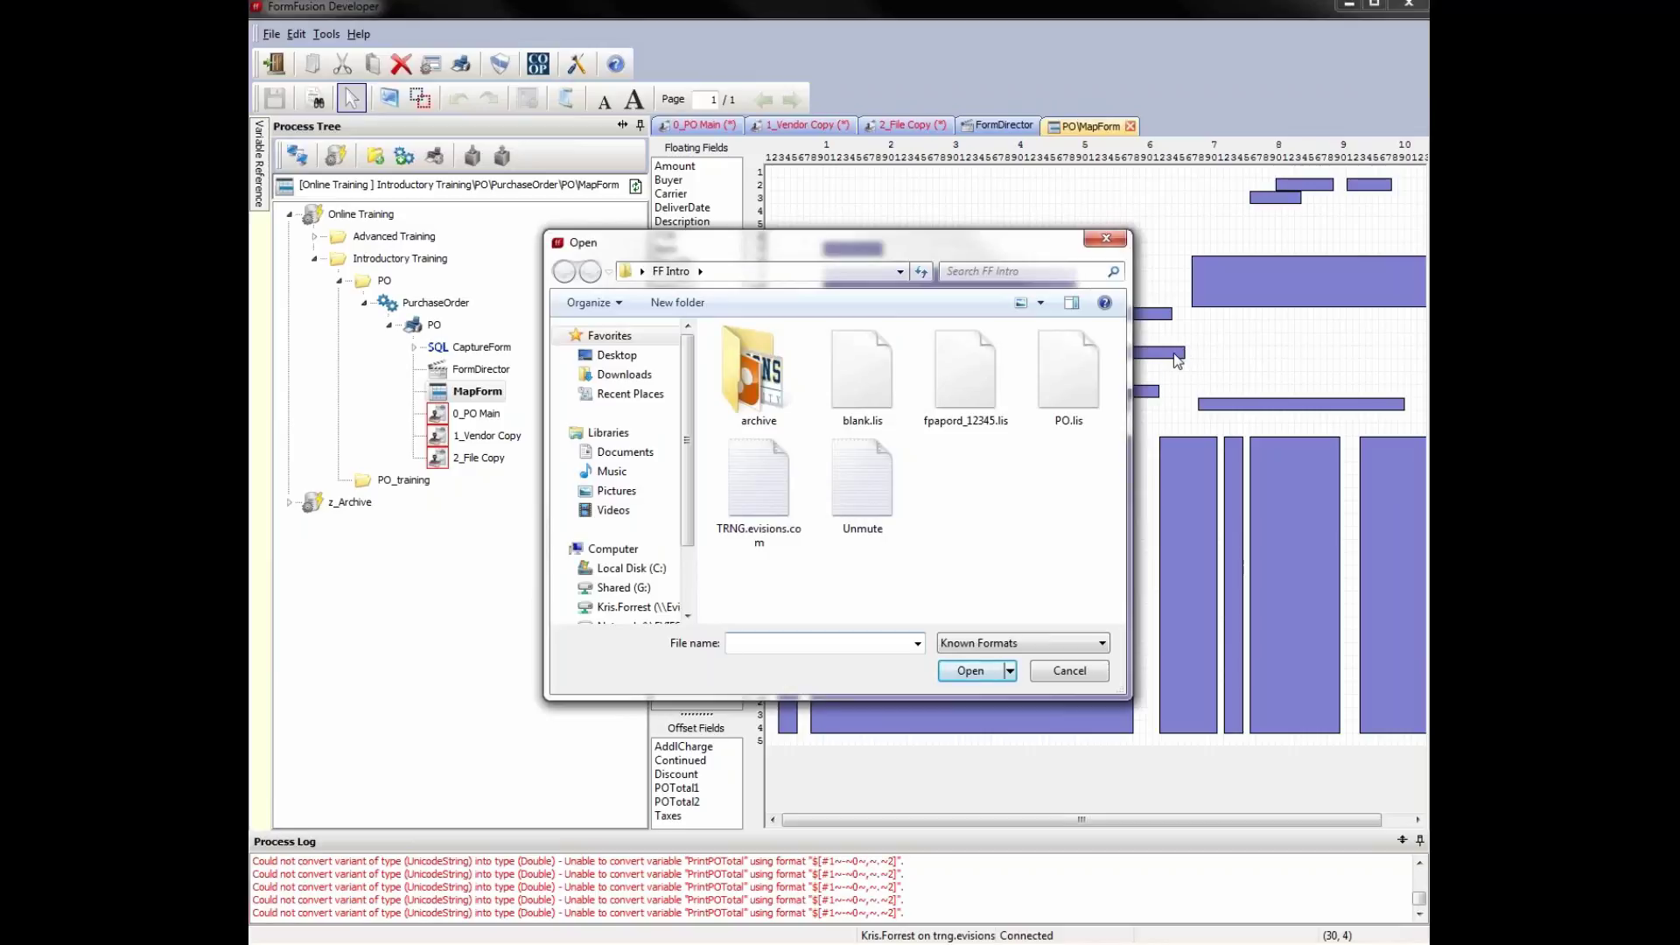
left_click(1087, 387)
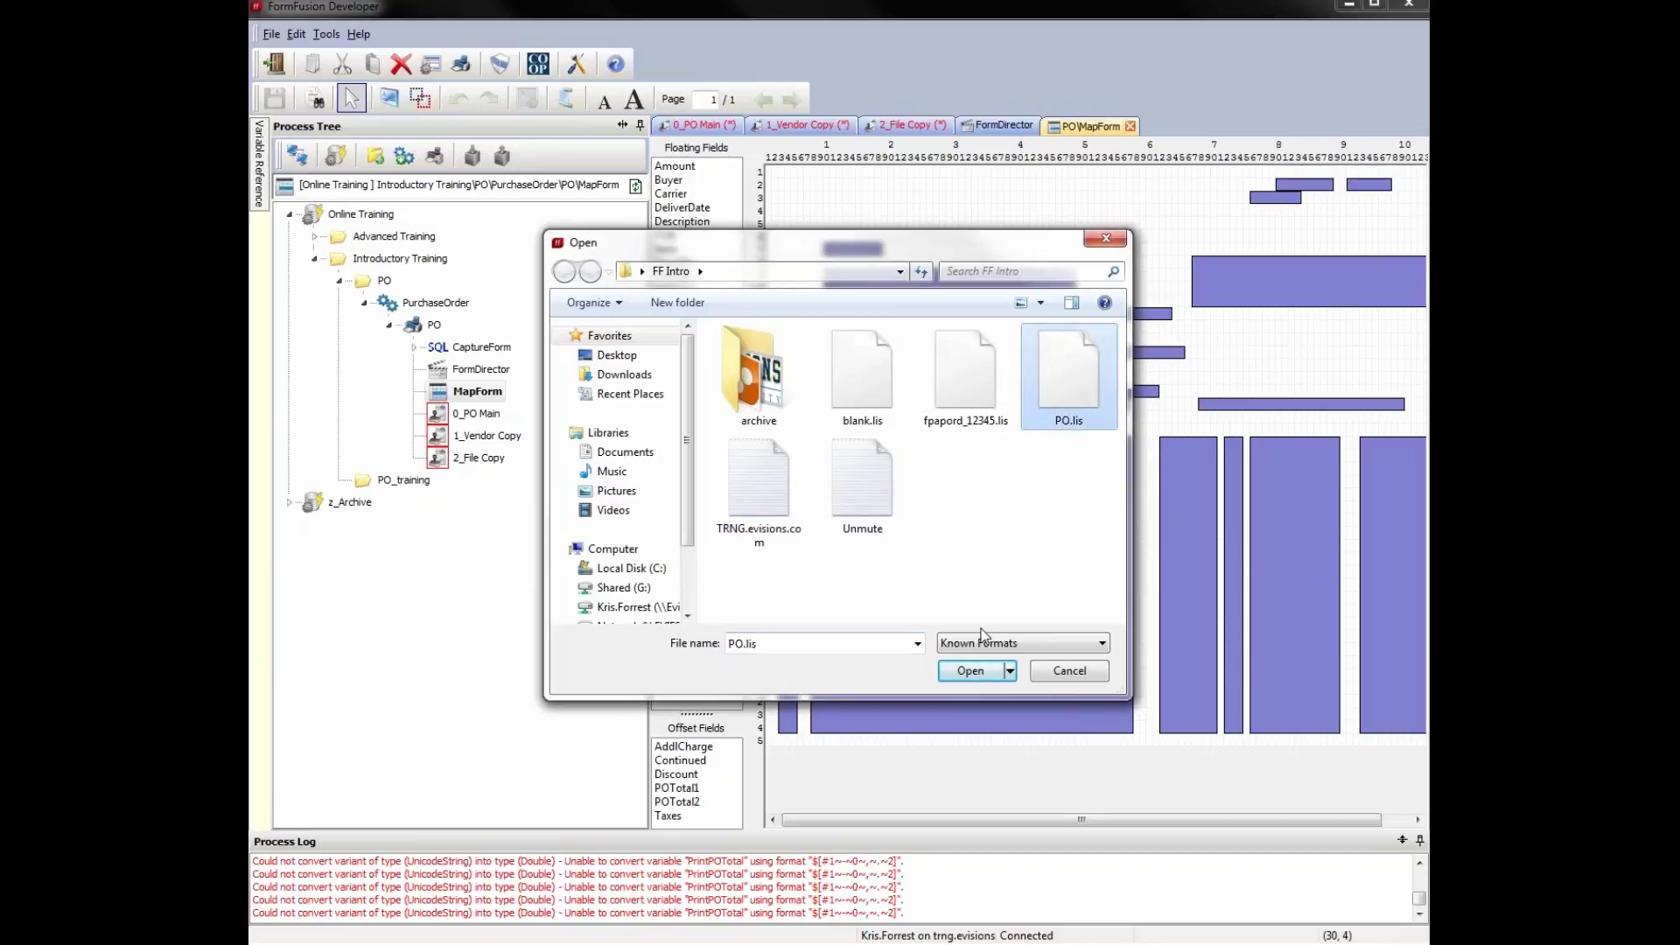
left_click(967, 671)
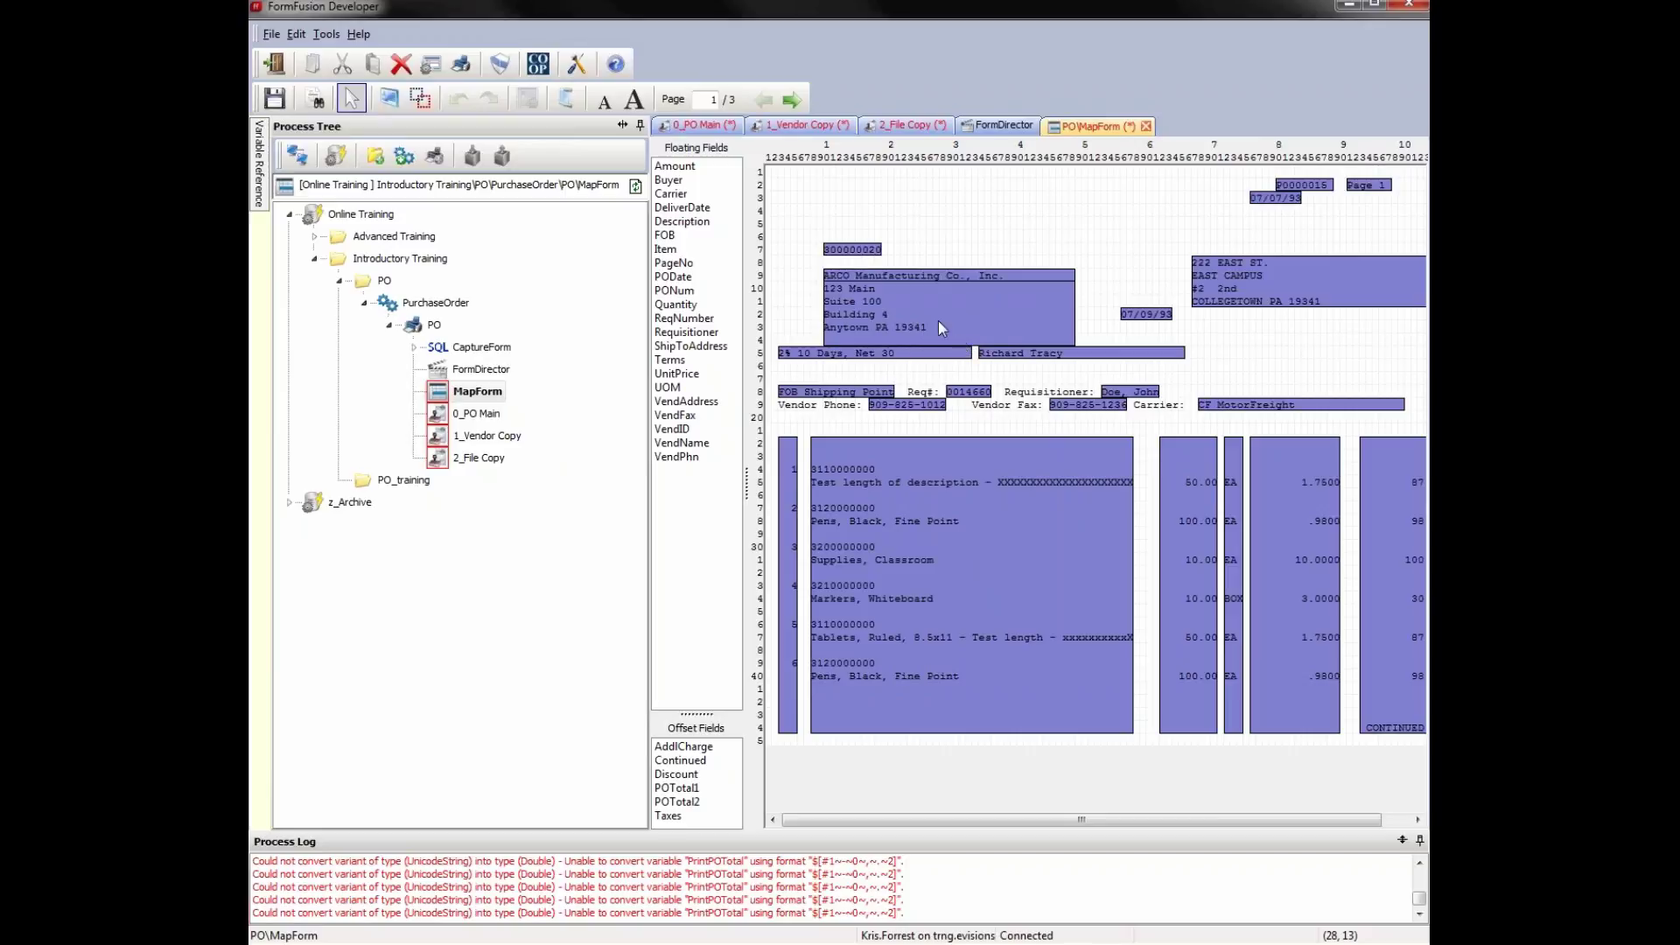
Check the vendor address and 300000020 vendor ID fields, then open VendAddress's Floating Field Properties
left_click(938, 320)
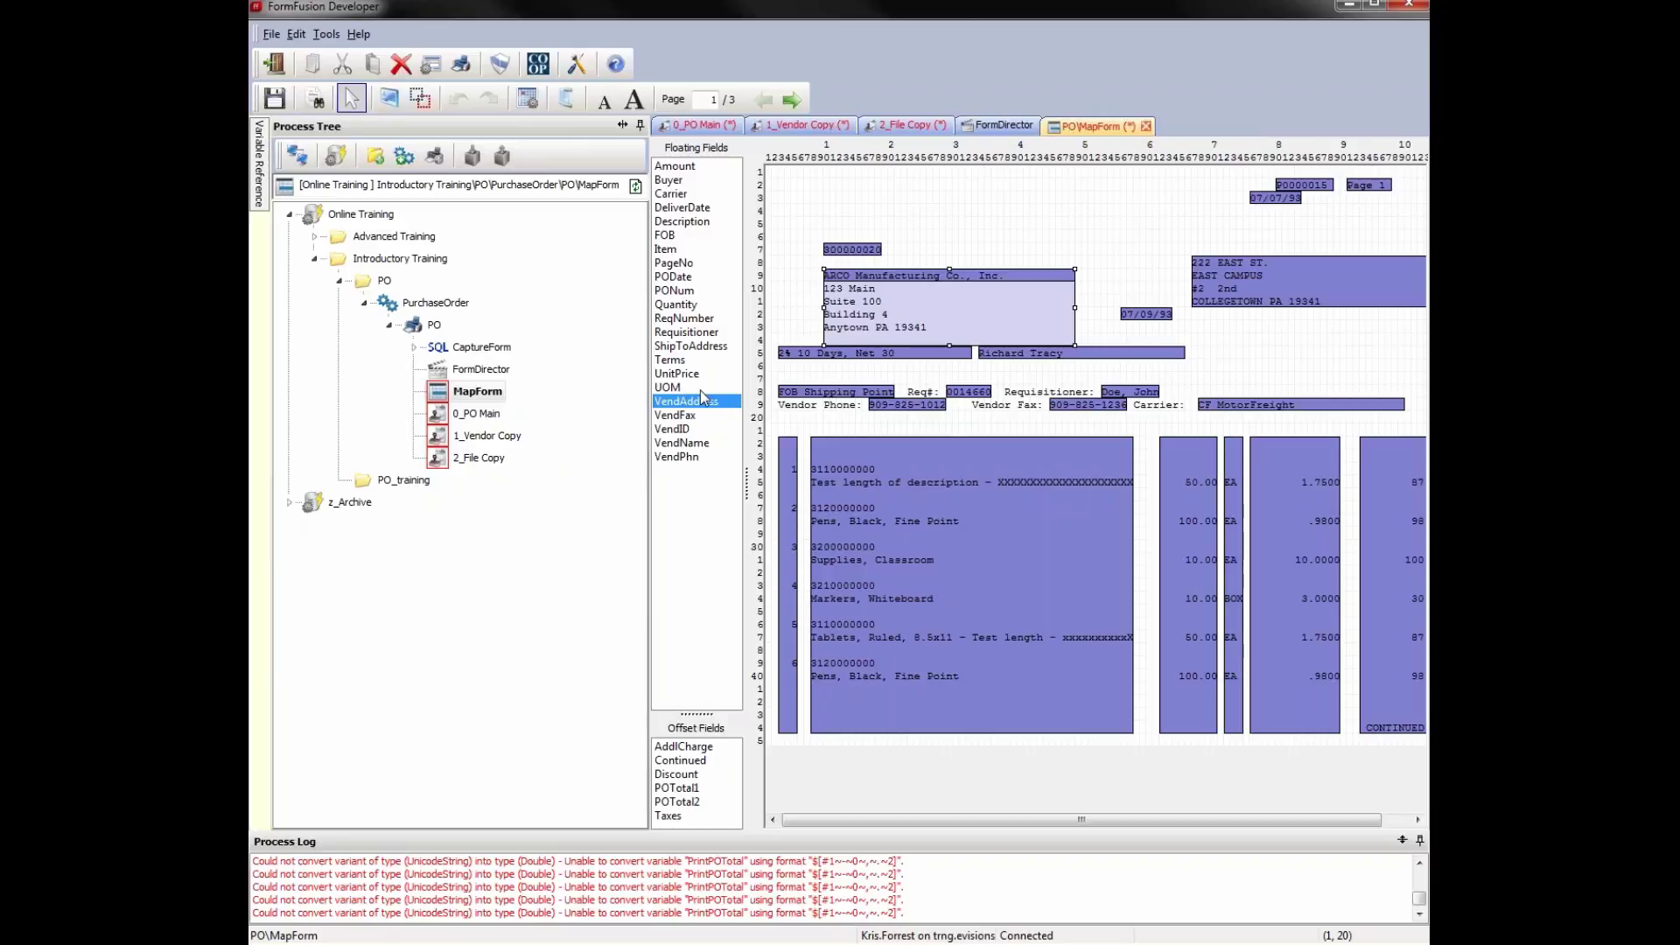
left_click(853, 250)
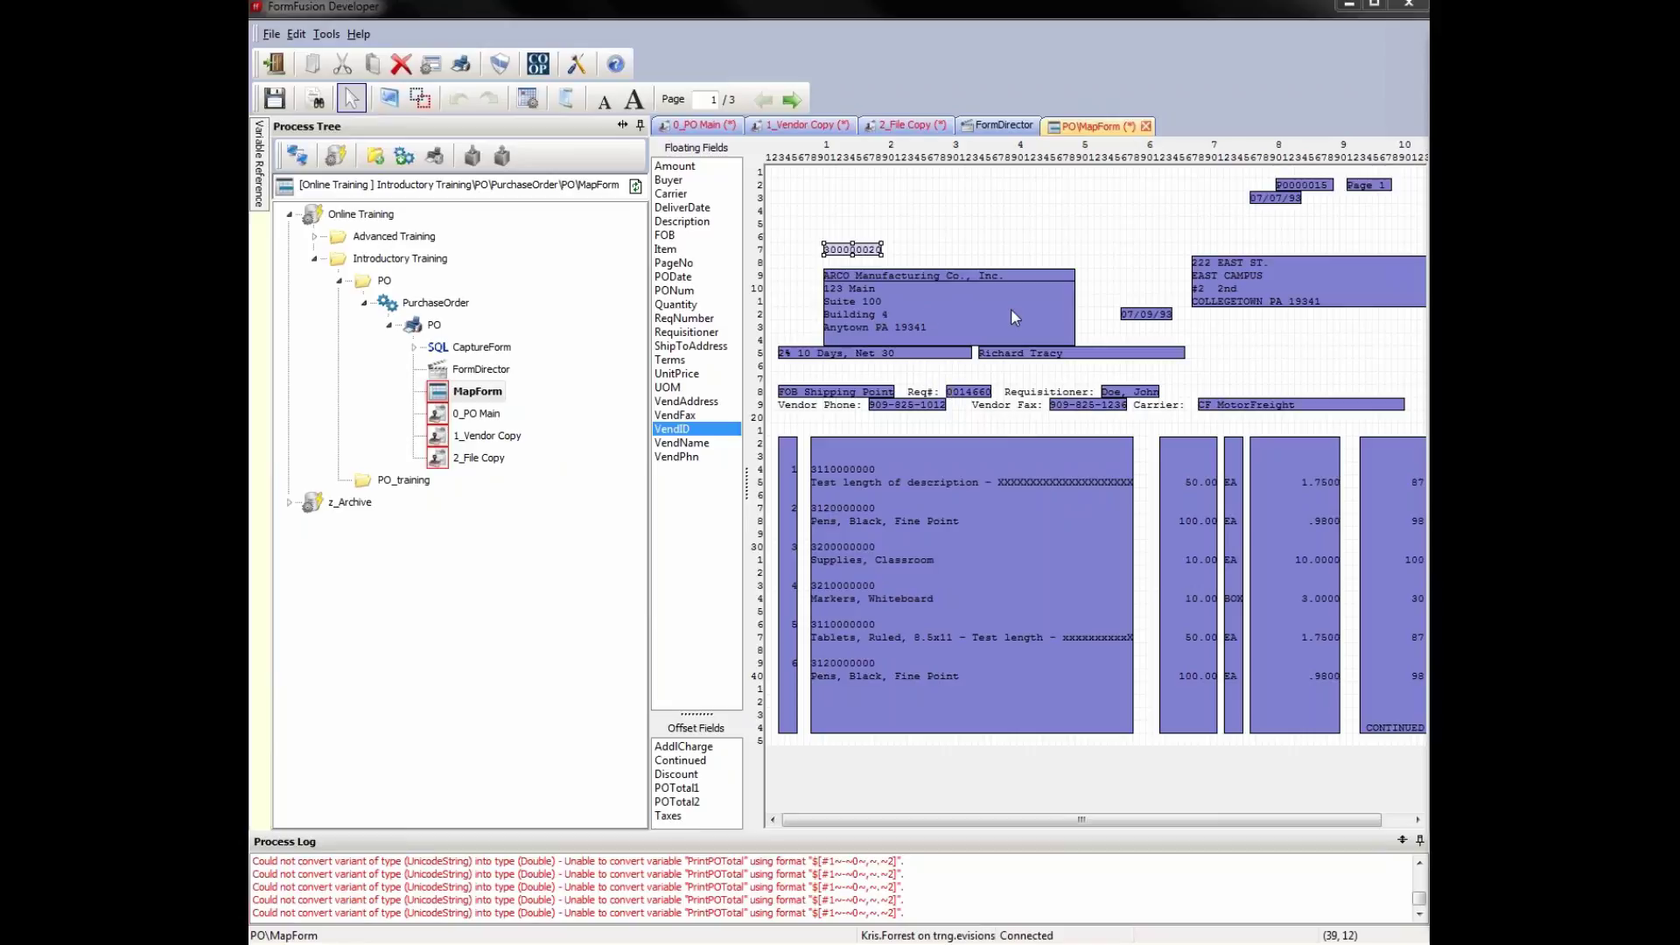
left_click(960, 319)
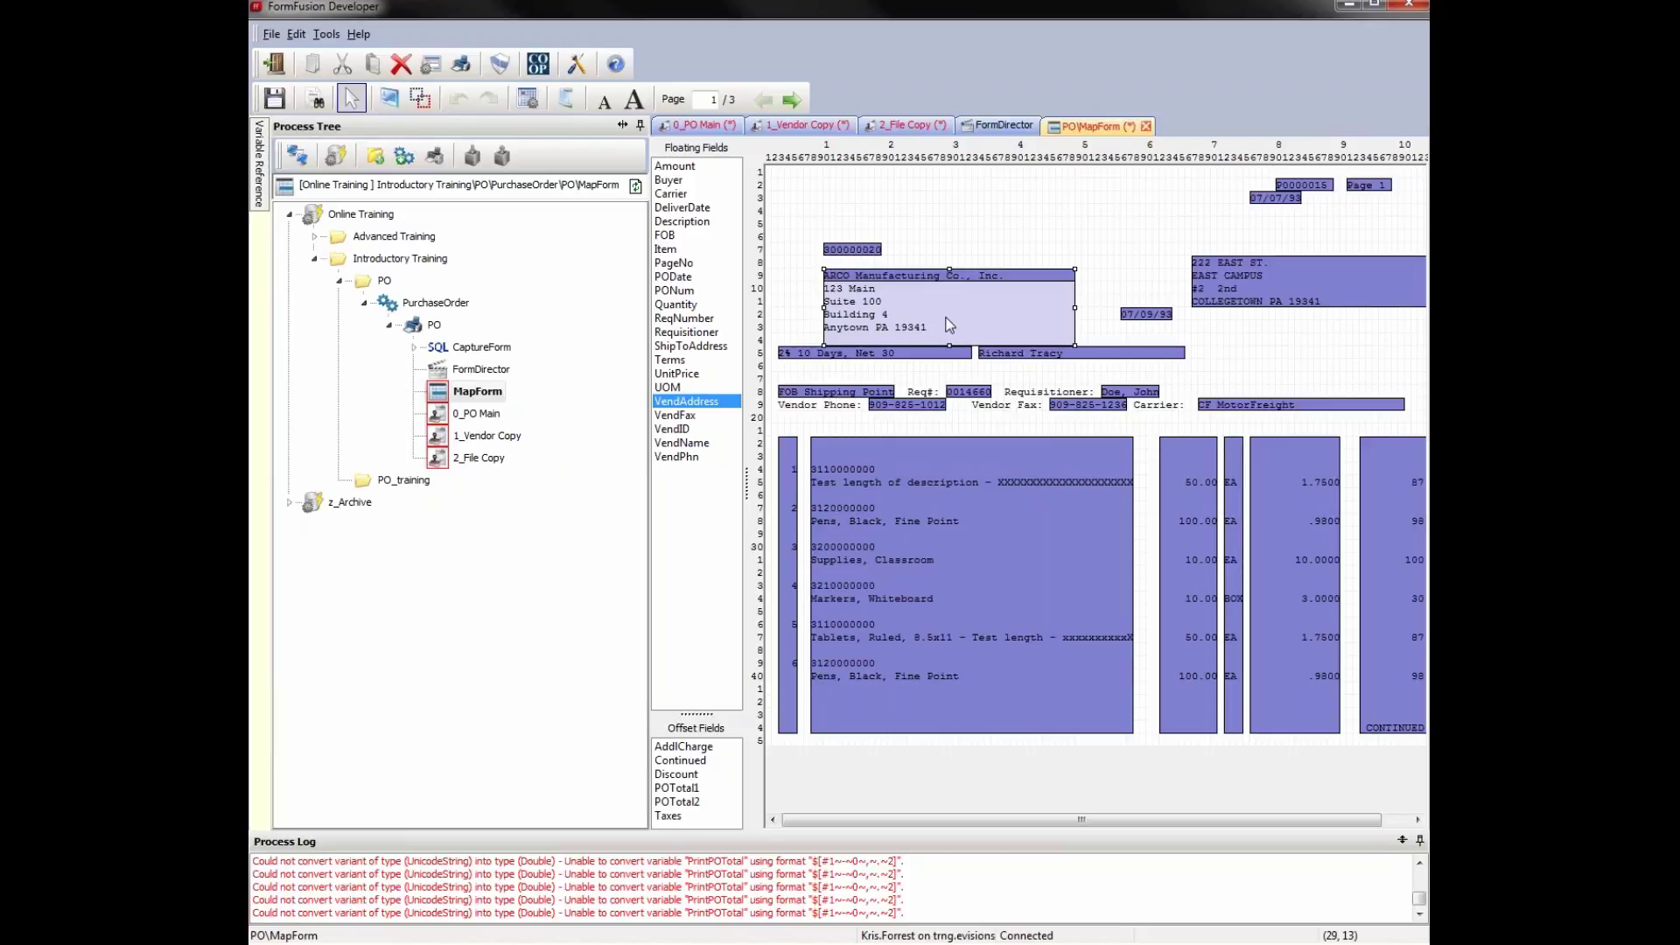
double_click(950, 326)
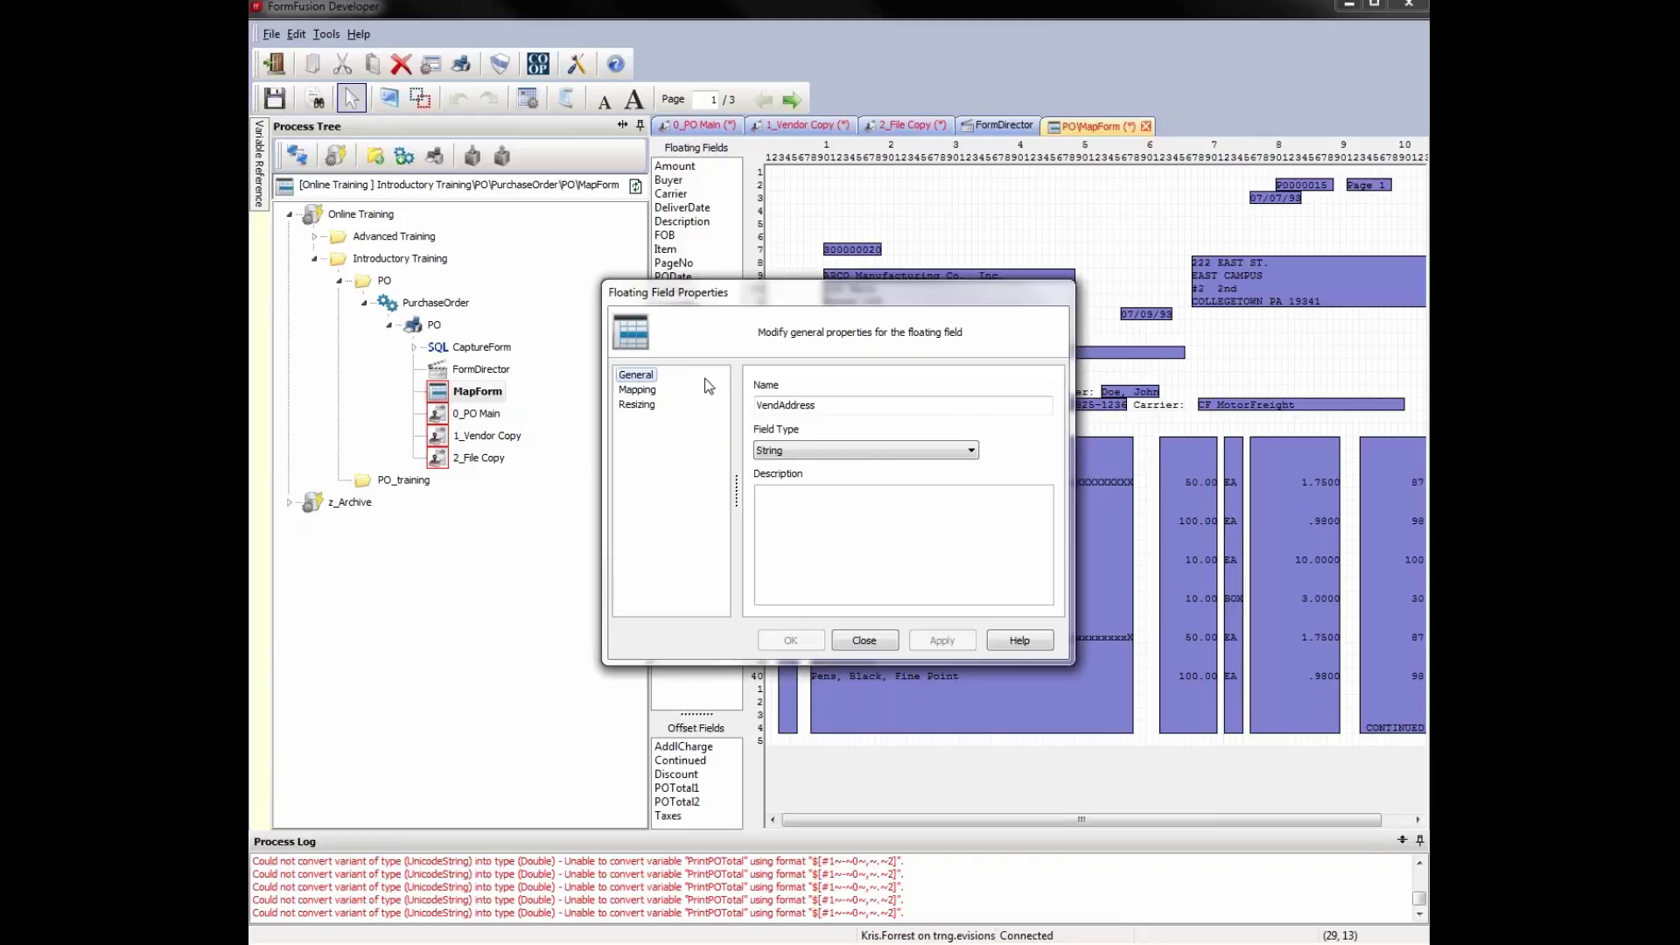
Check VendAddress's mapping (column 10, width 39, row 9, height 6) and close its properties
left_click(641, 393)
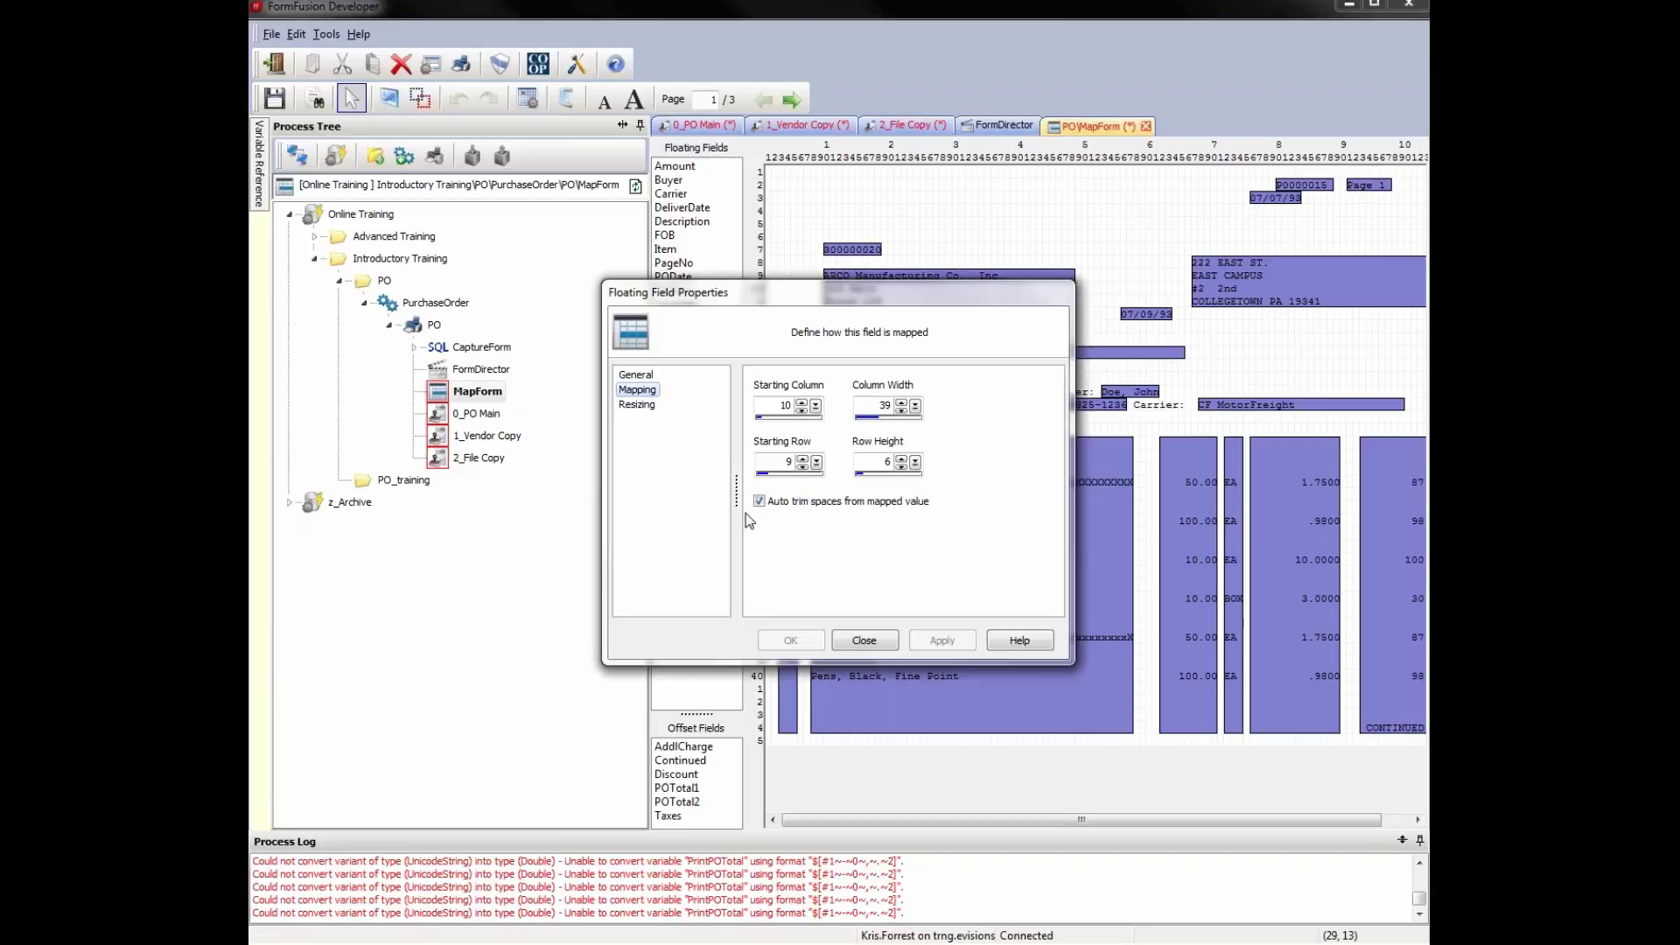
left_click(871, 642)
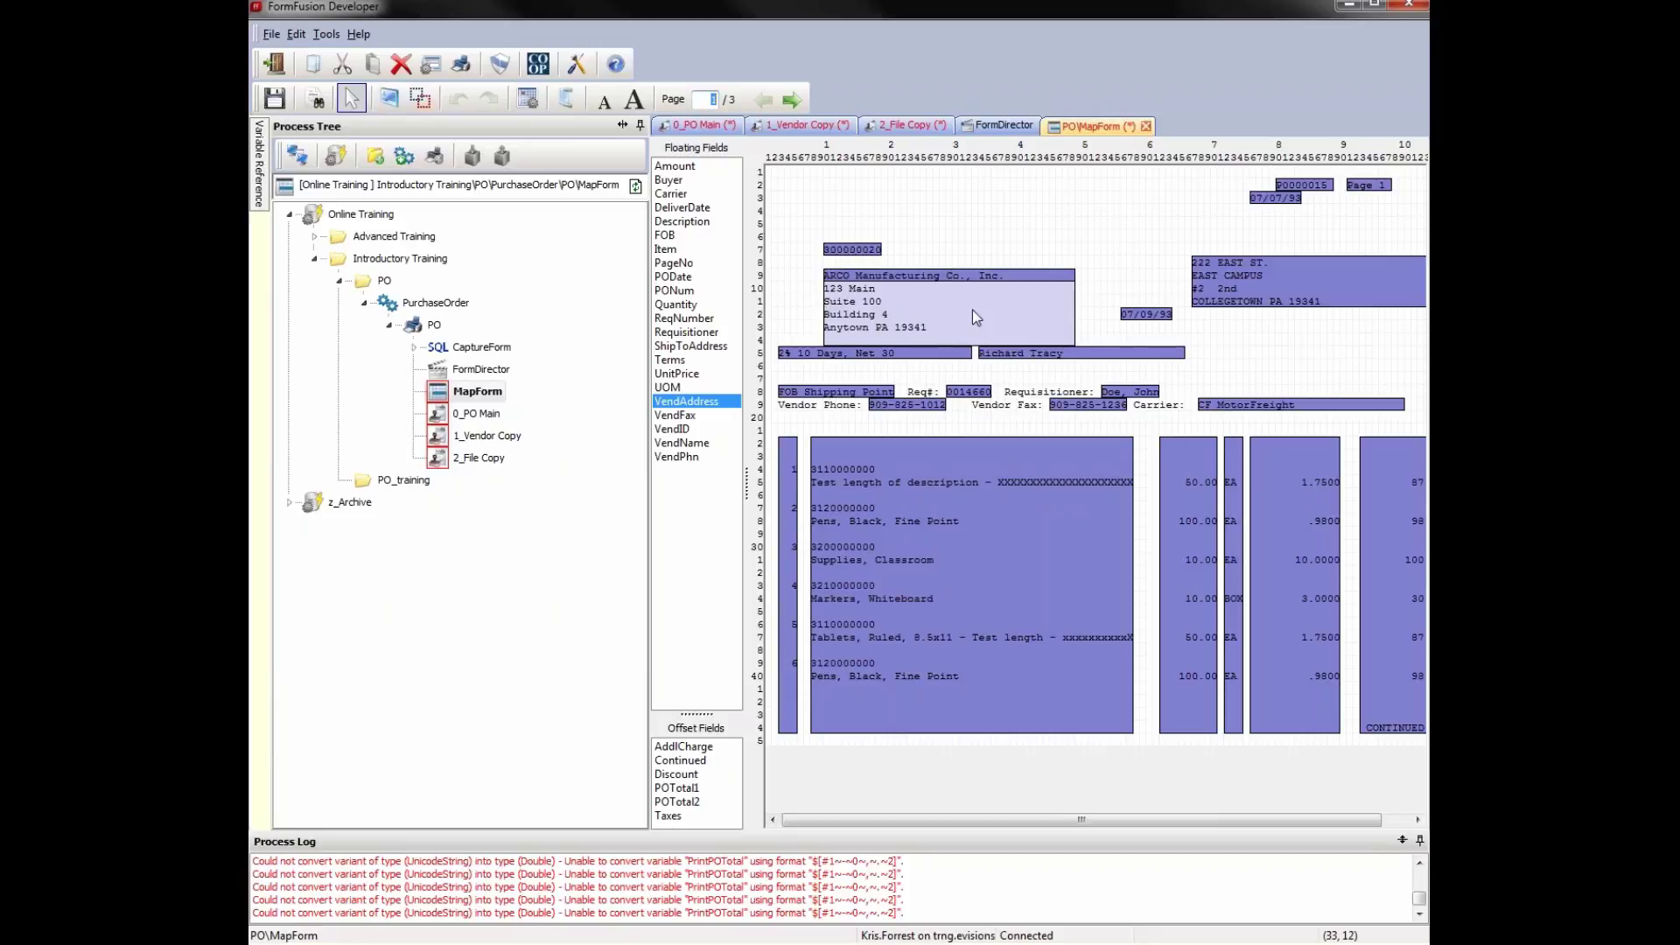
left_click_drag(972, 310, 1042, 267)
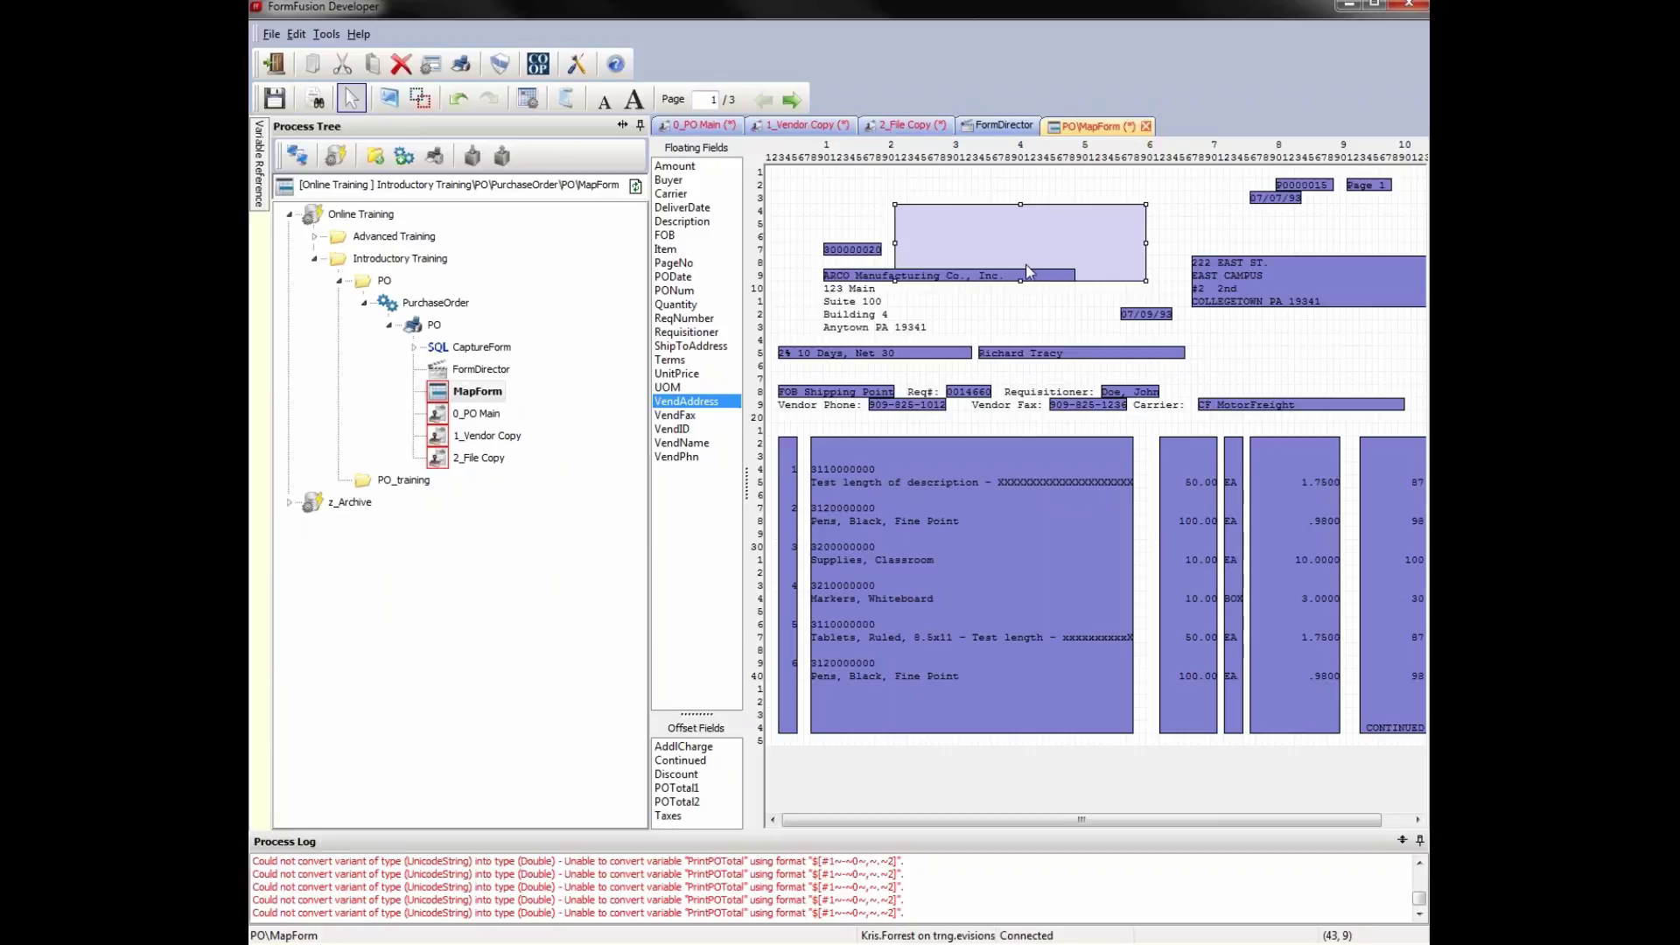
left_click(822, 334)
left_click_drag(822, 333, 823, 333)
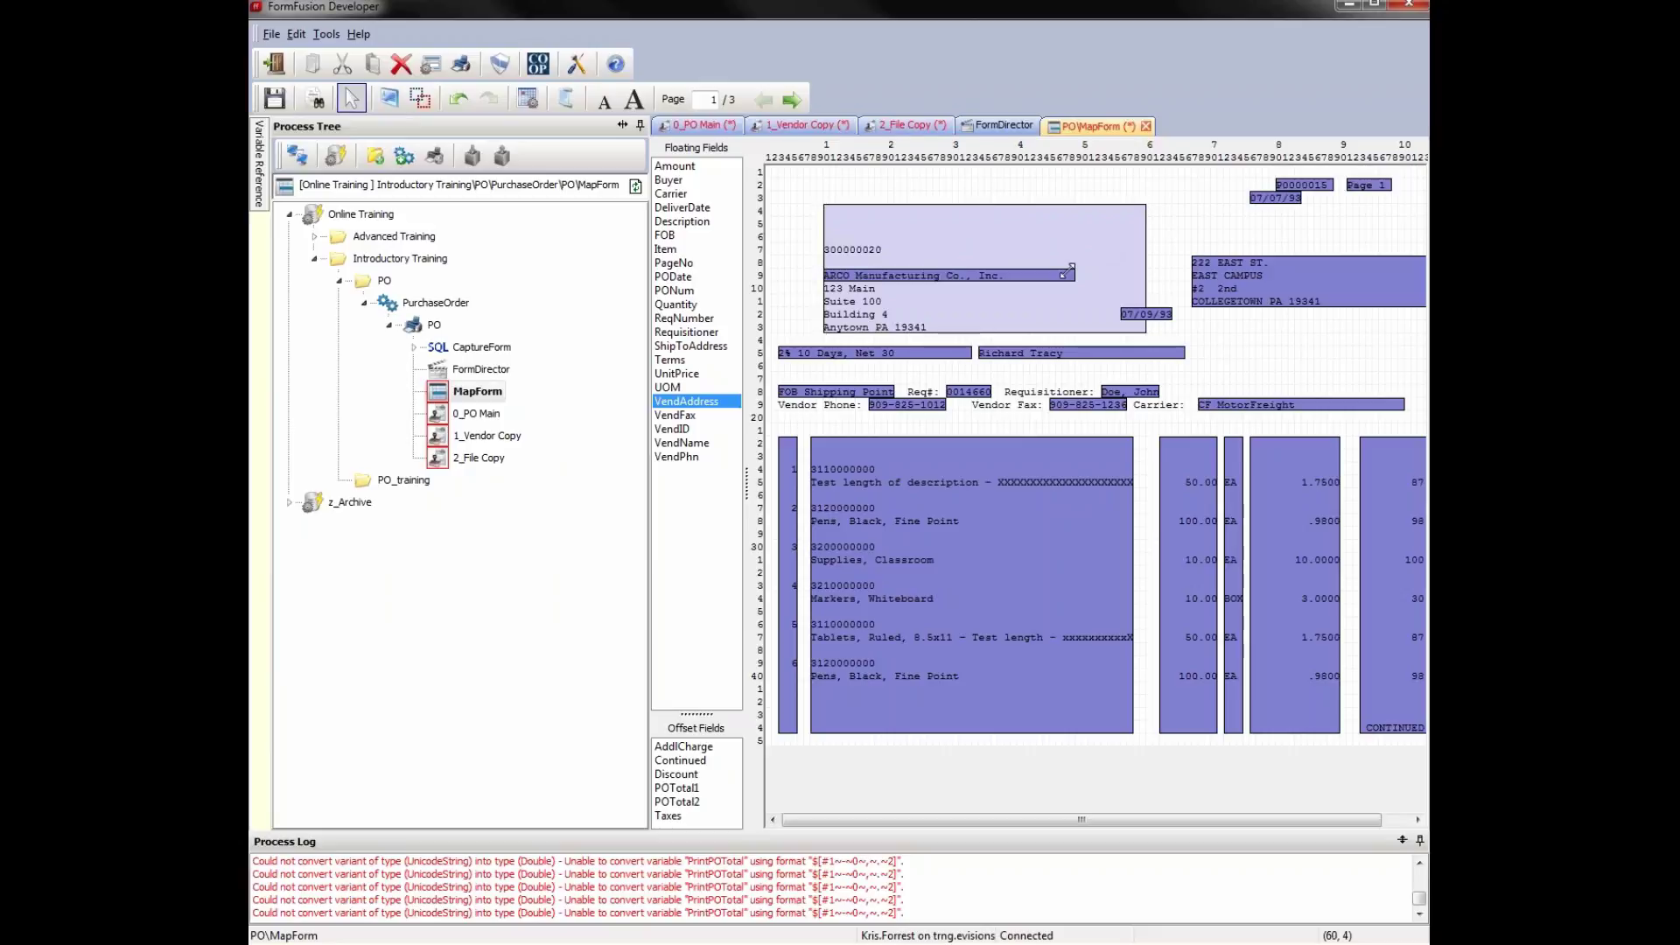
left_click(1134, 237)
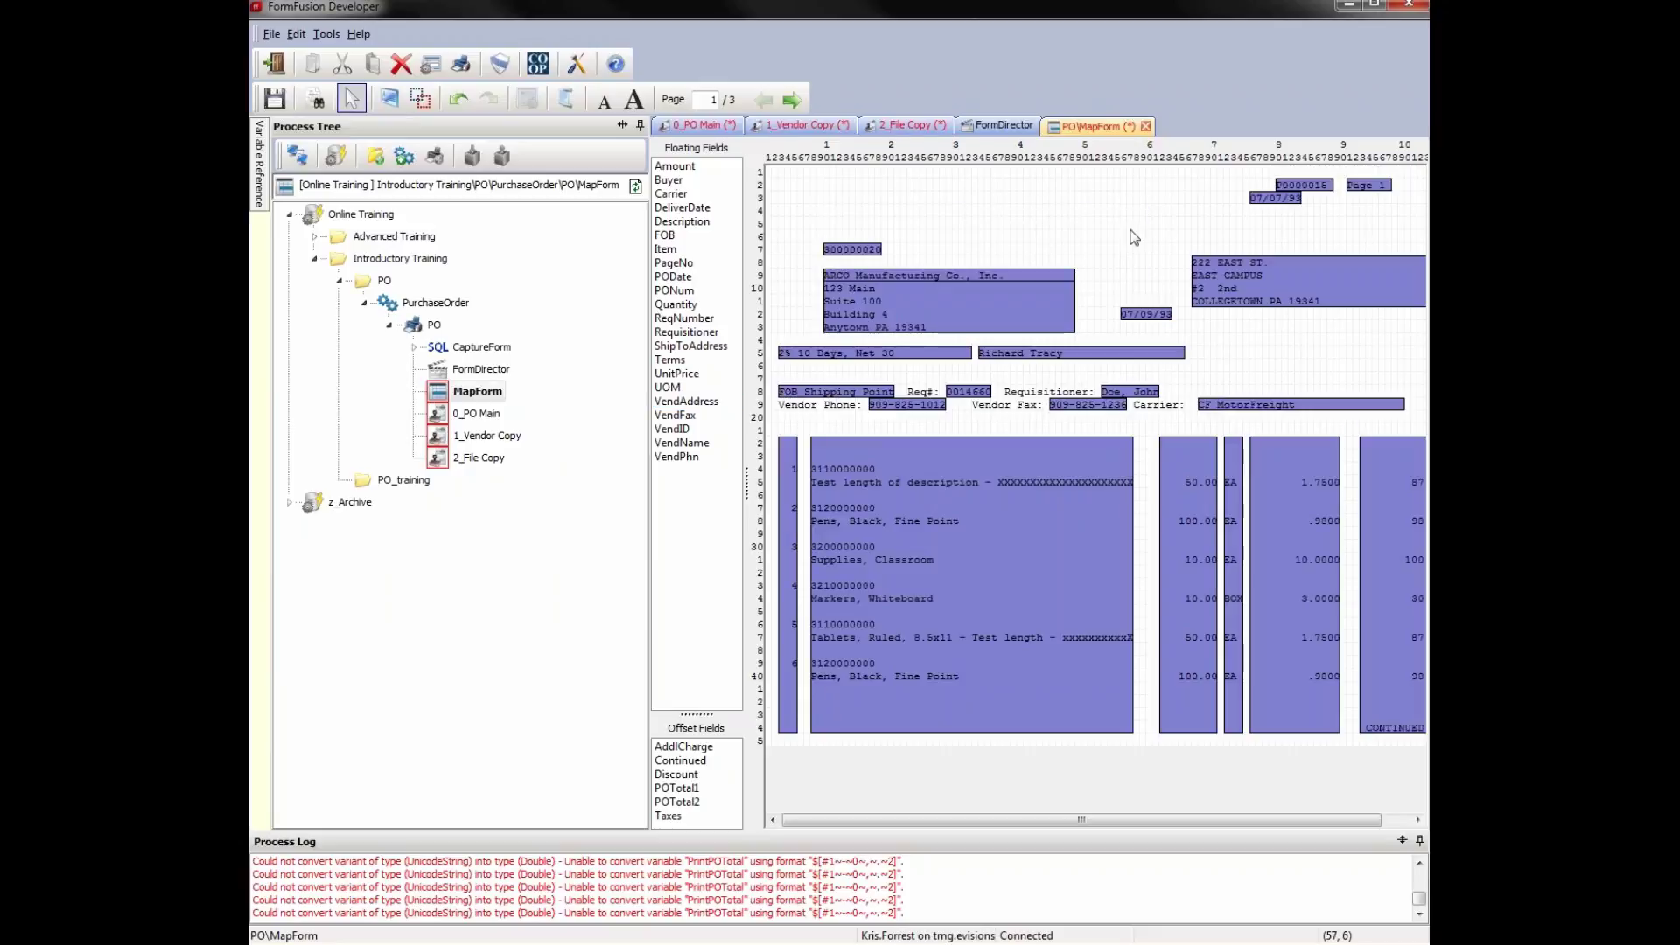
left_click(886, 309)
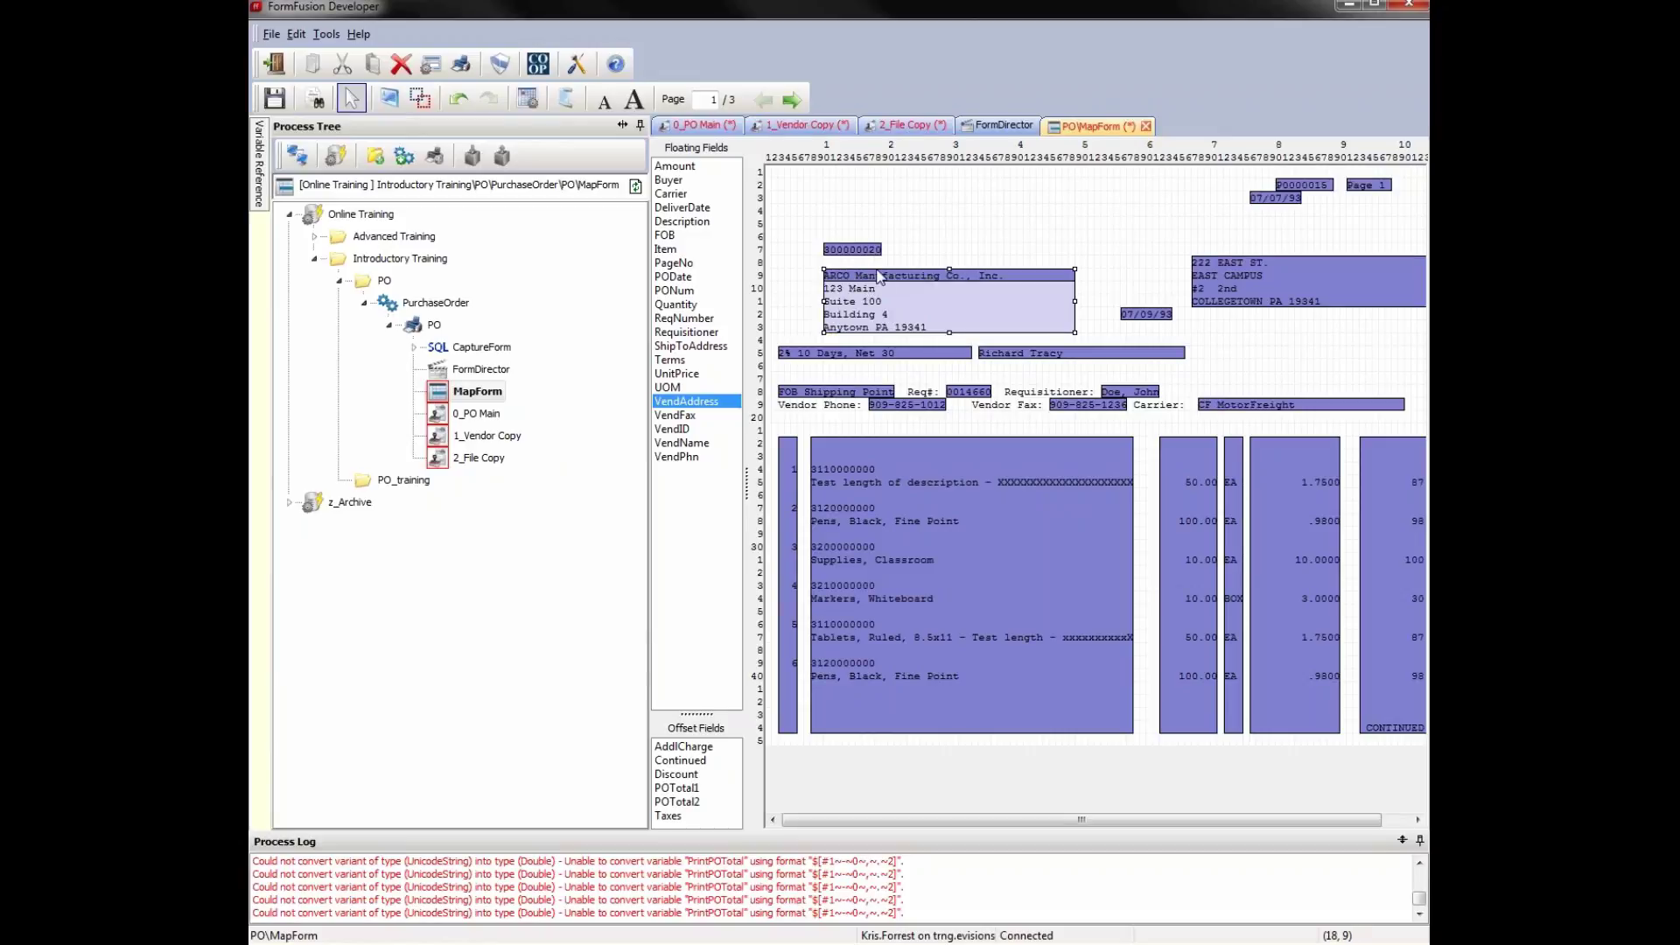
left_click(681, 442)
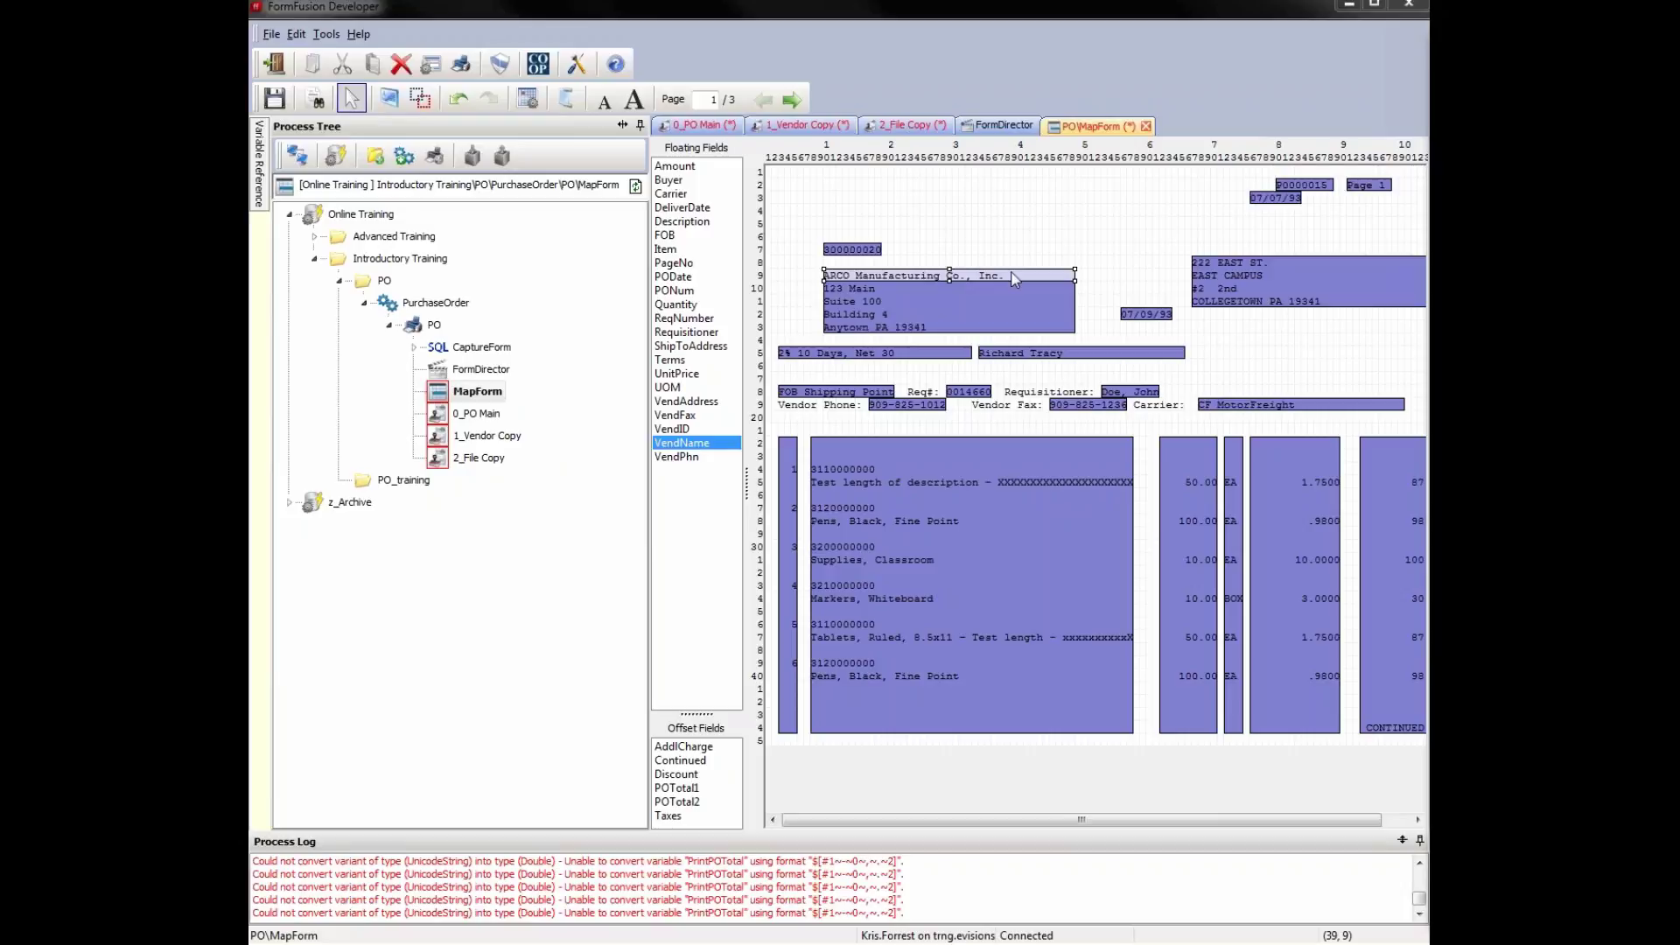
left_click(877, 329)
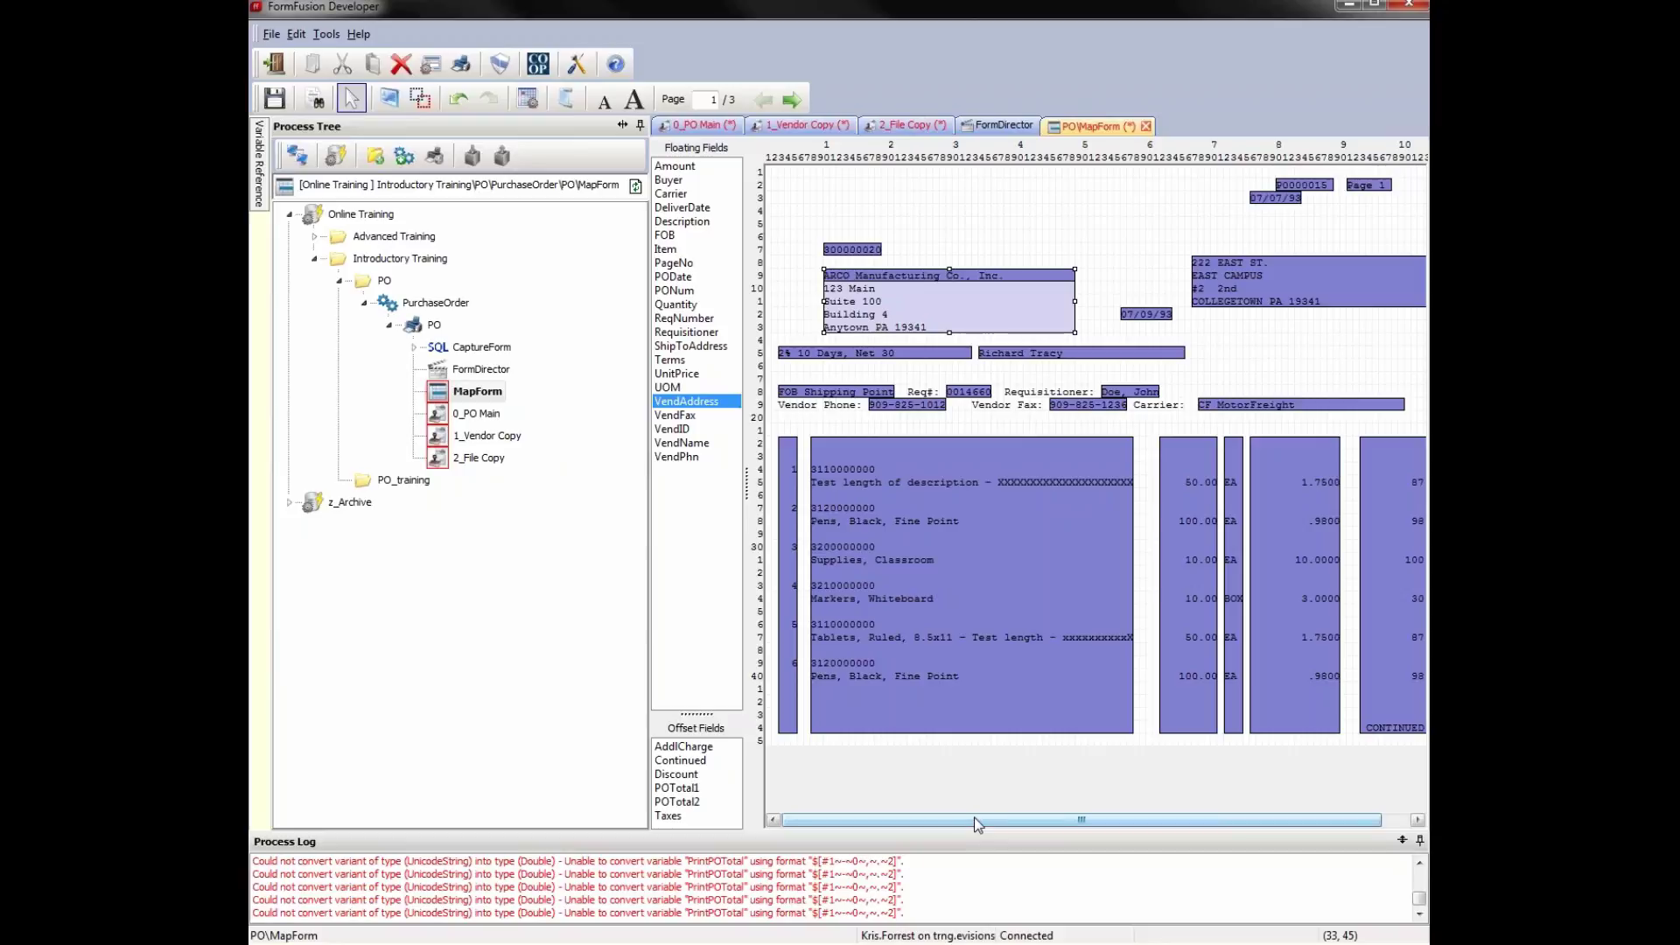
left_click_drag(977, 822, 1095, 821)
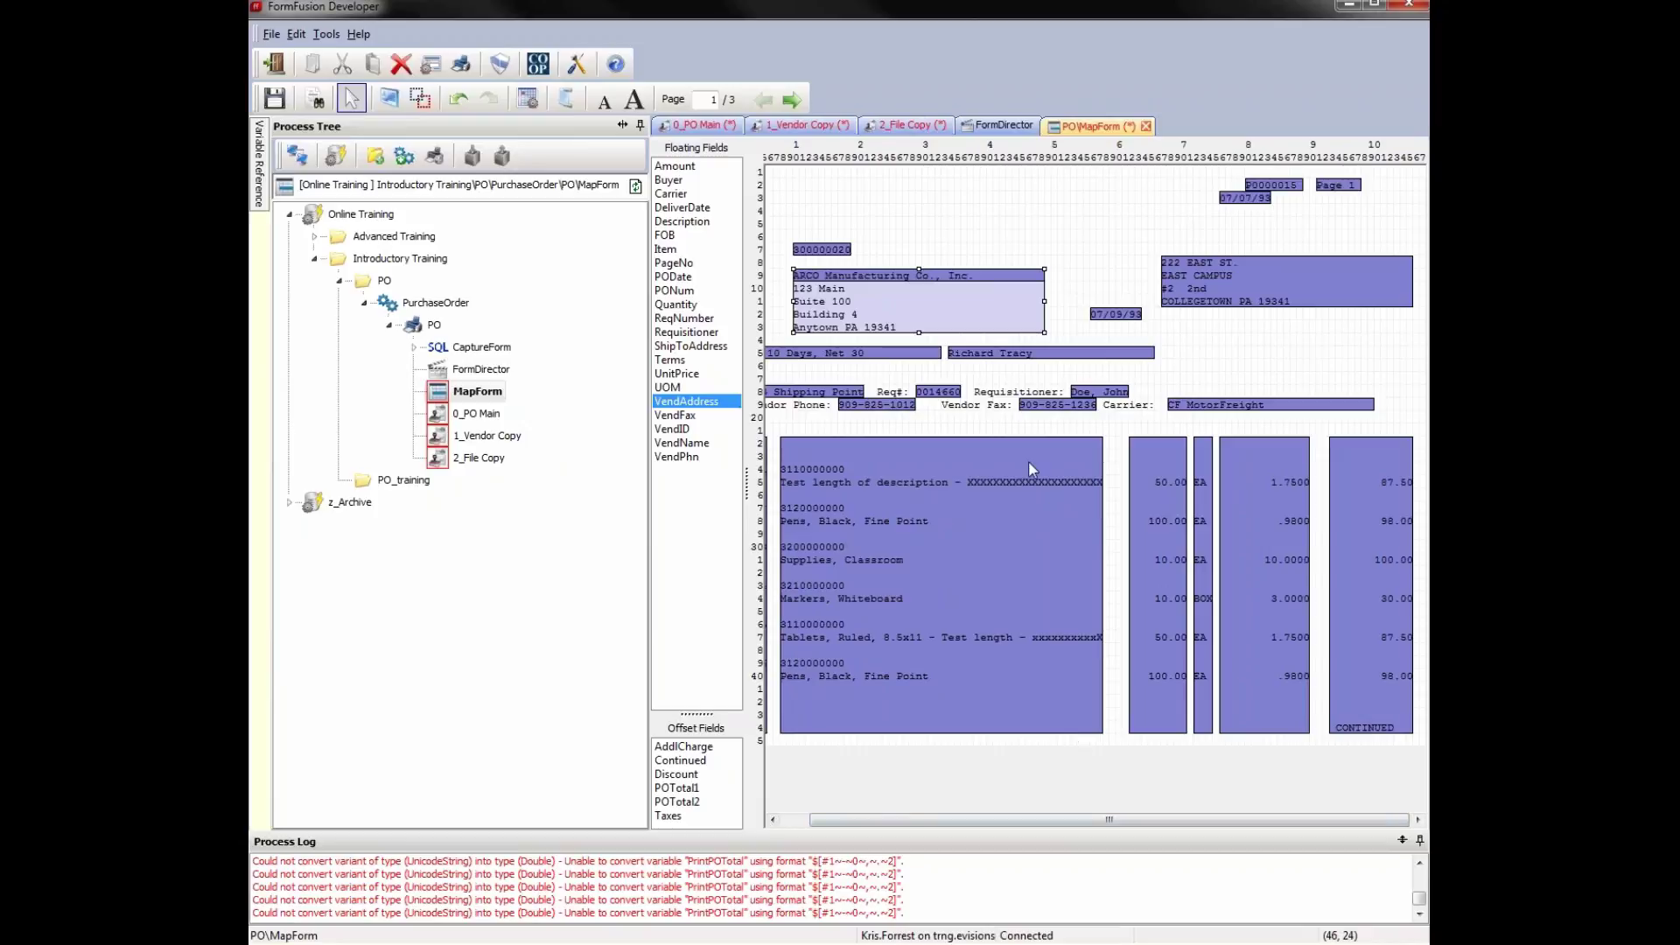
left_click(1029, 224)
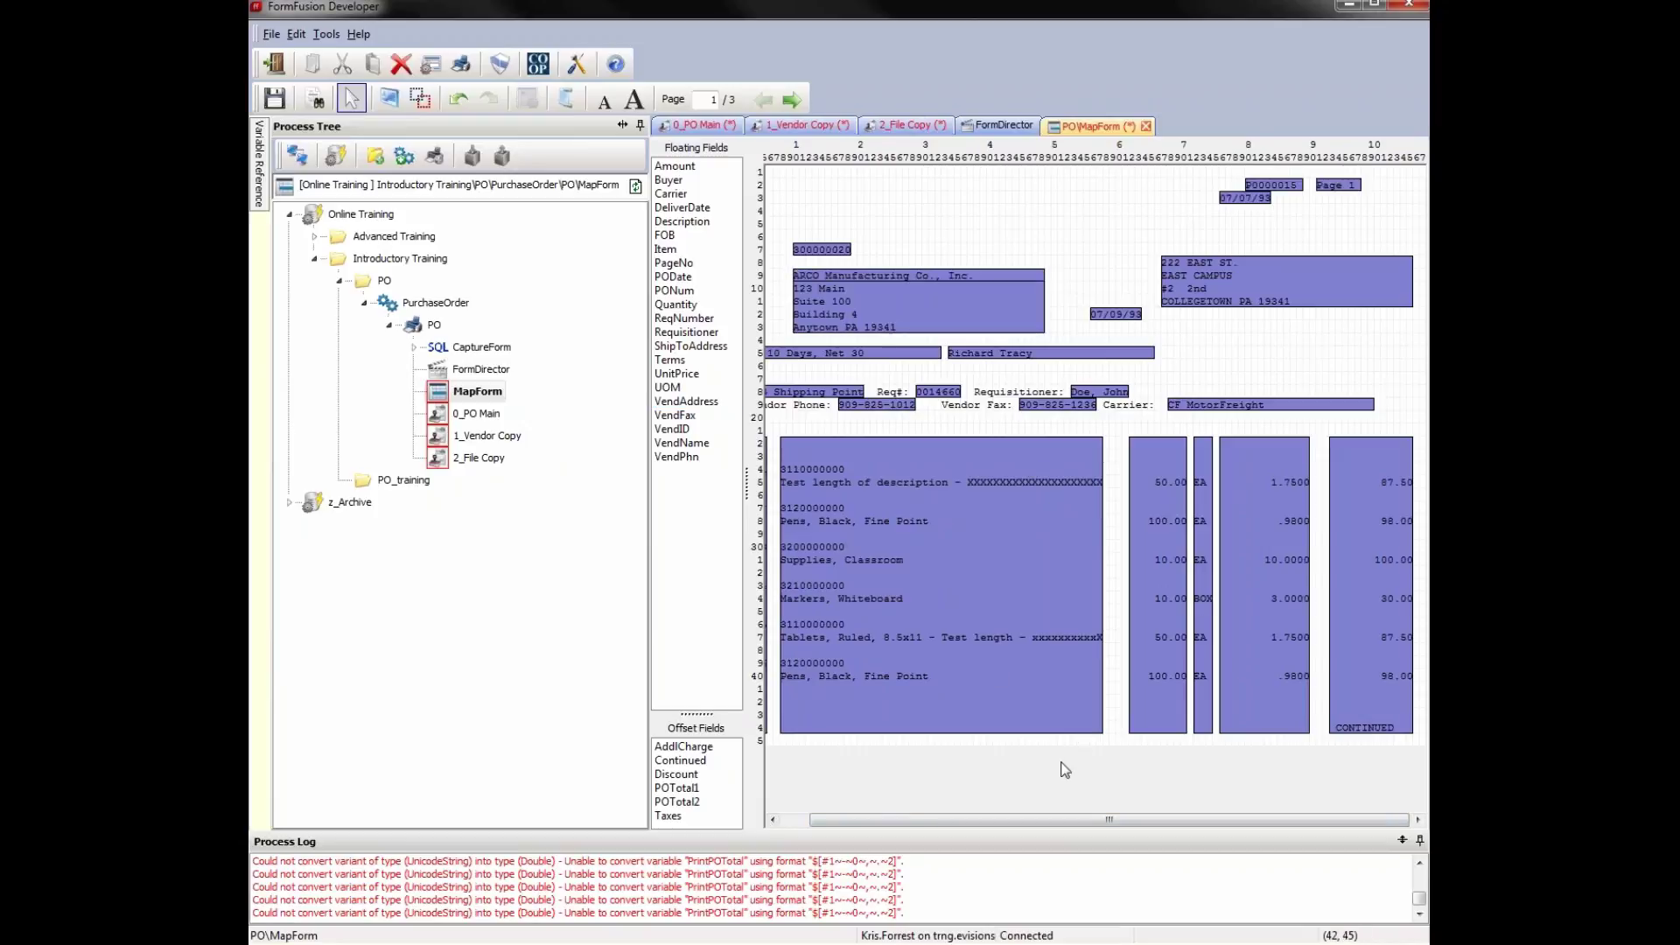
left_click(1275, 186)
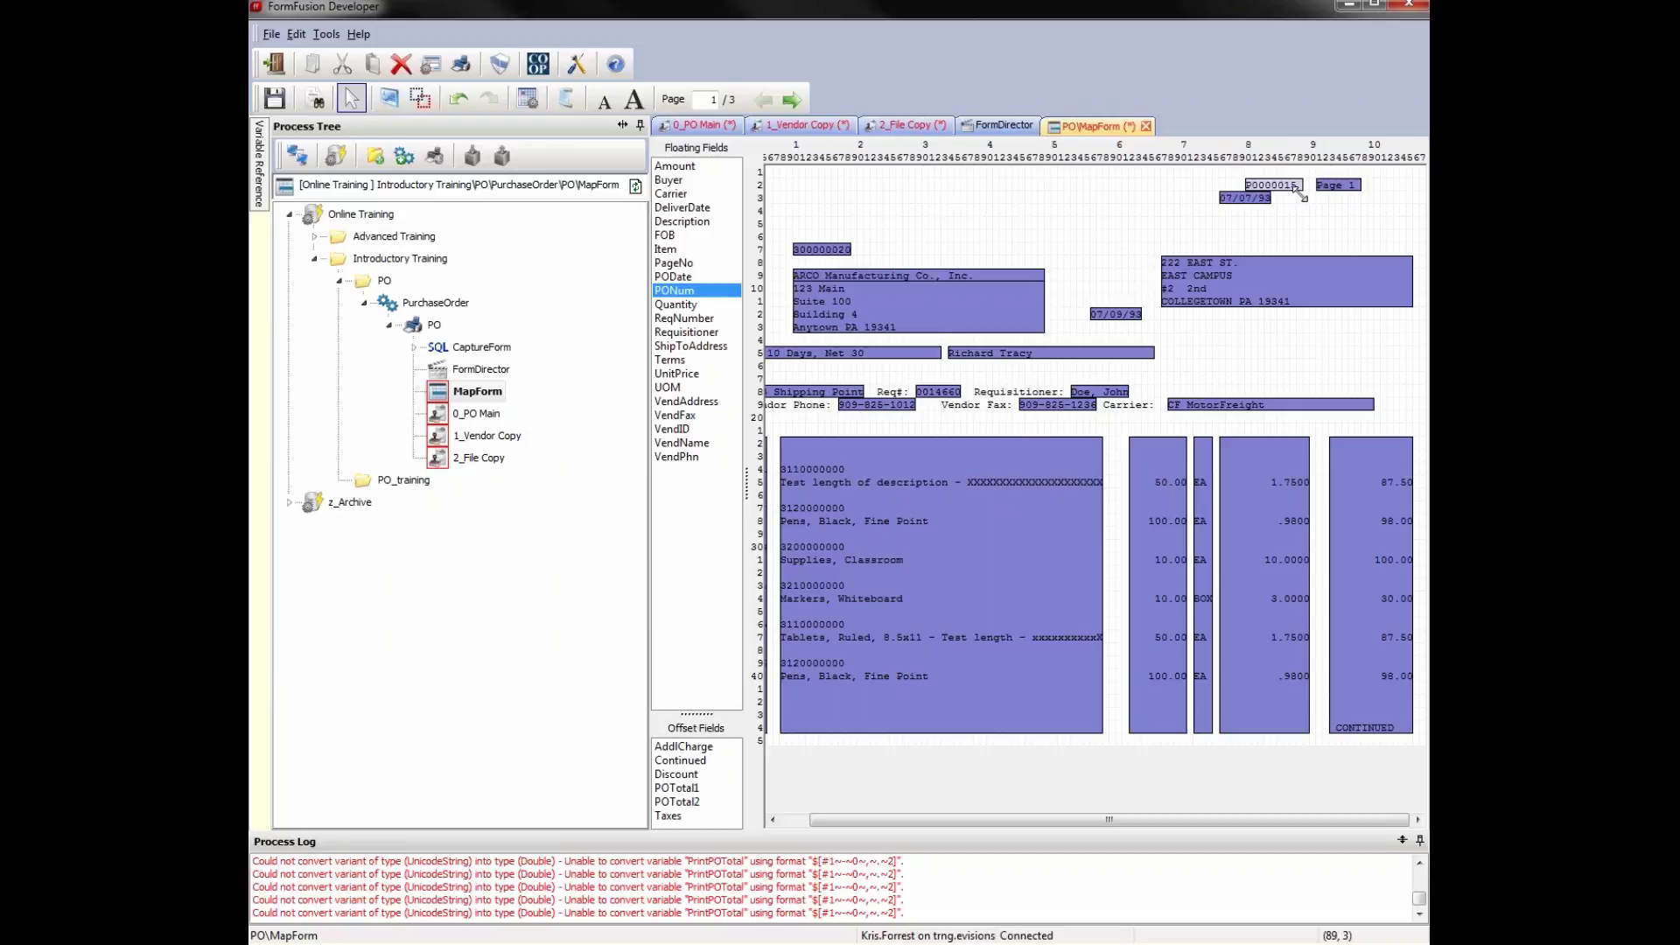
left_click(1105, 231)
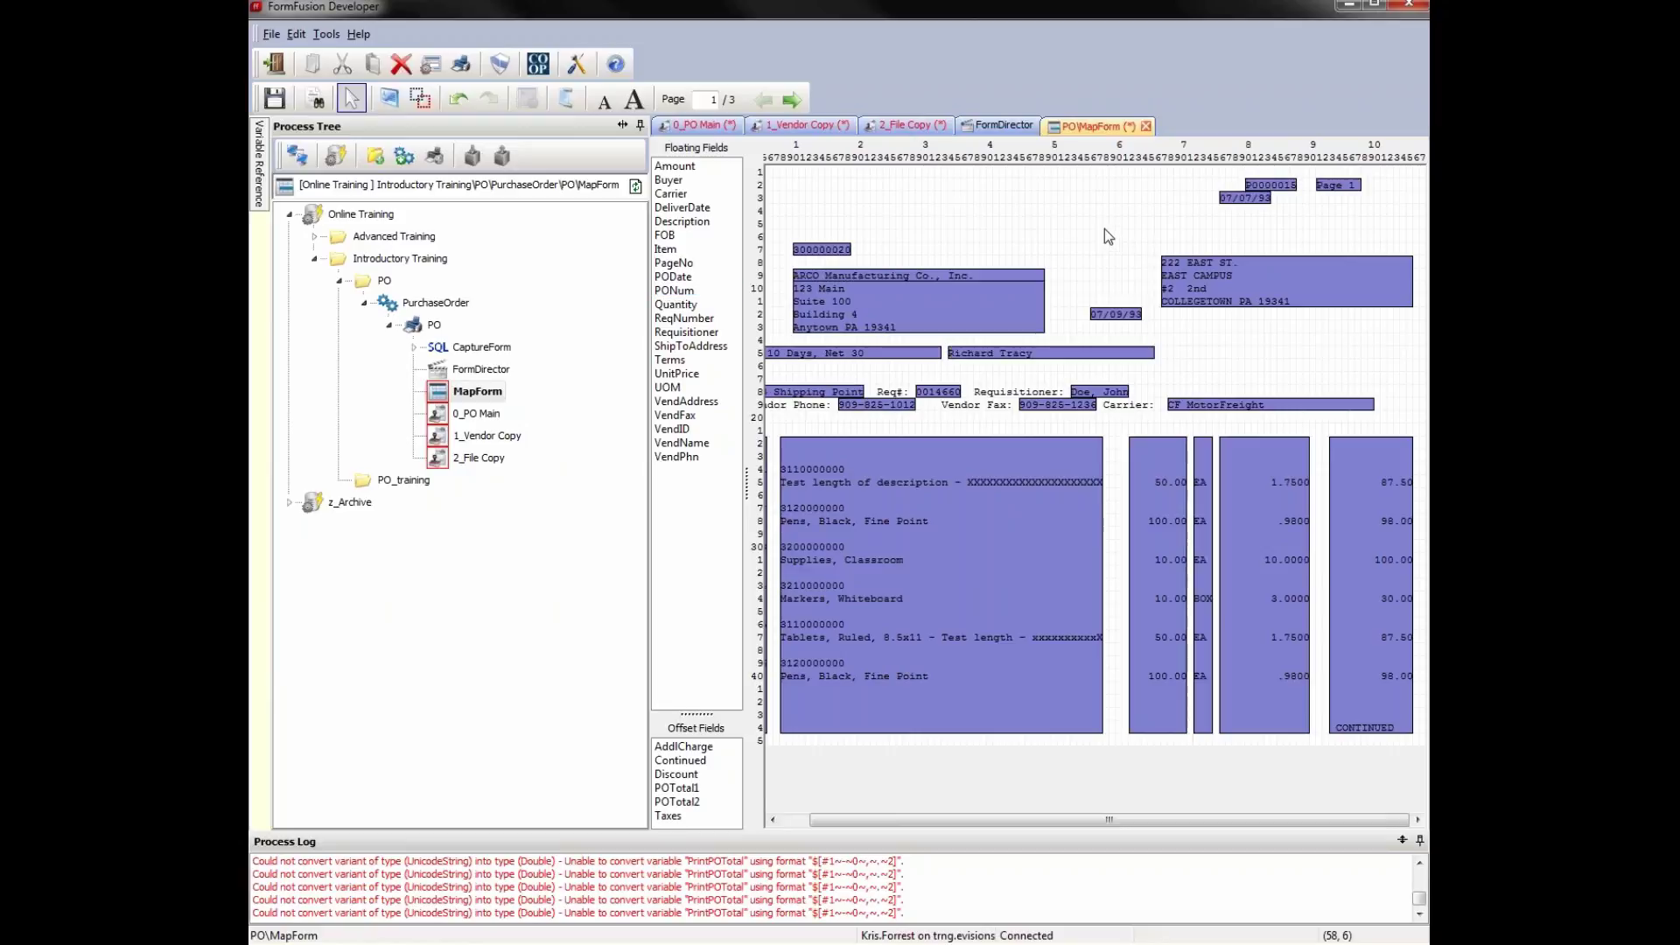
Delete the old Carrier field and draw a new floating field over MotorFreight
left_click(1188, 411)
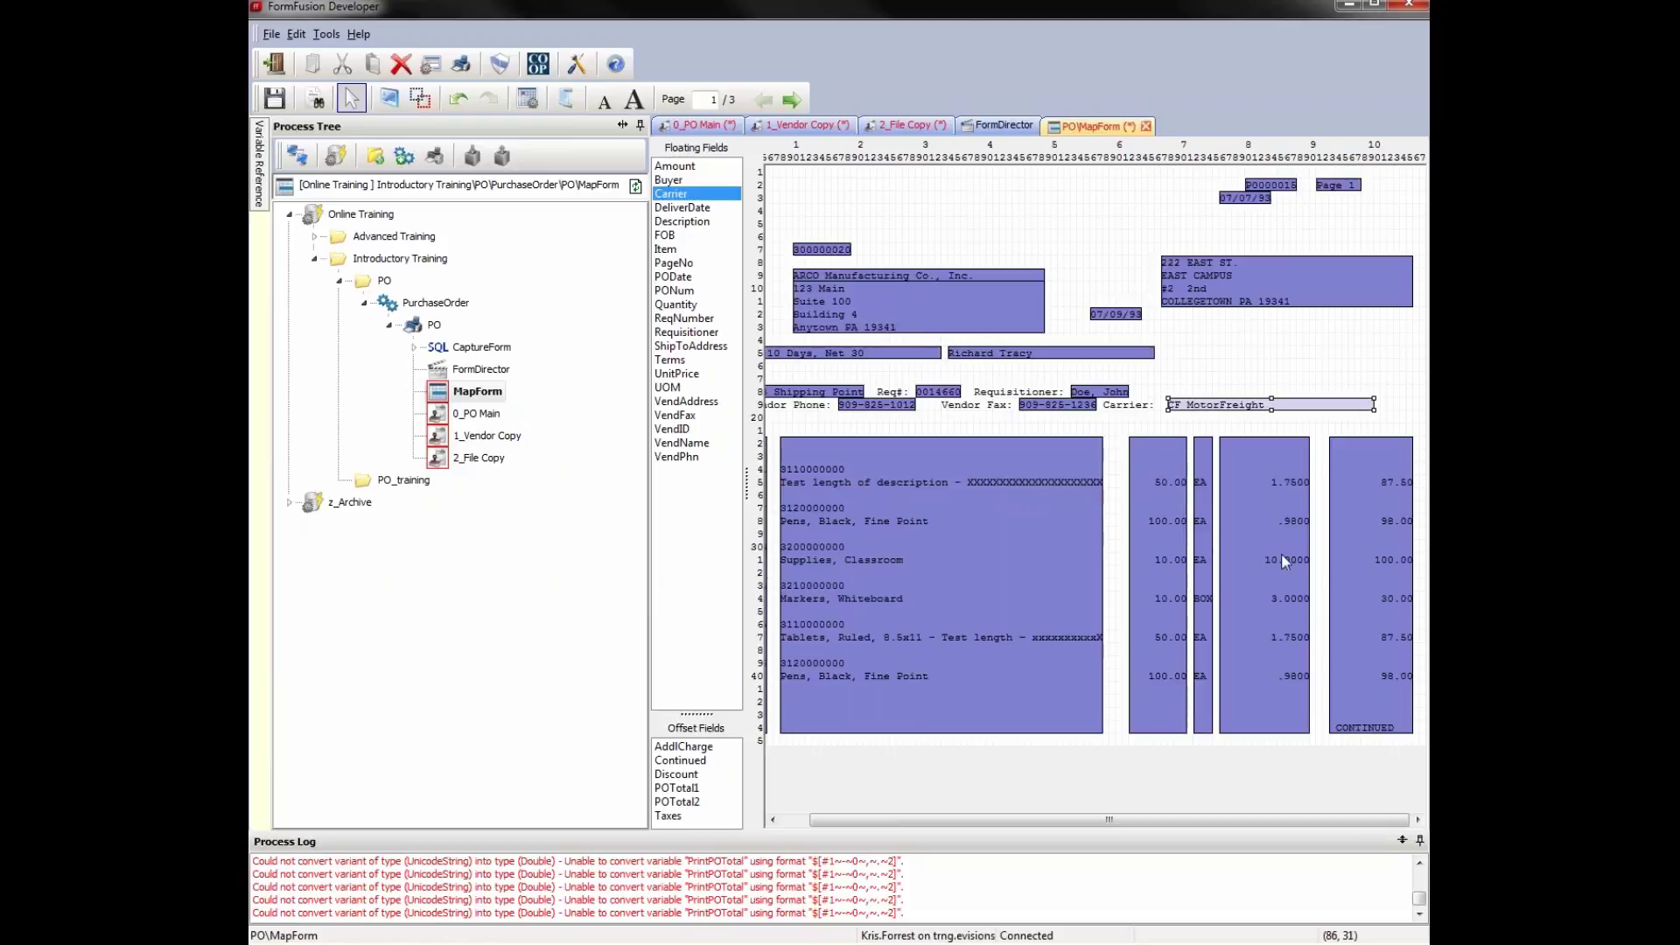
key("Delete")
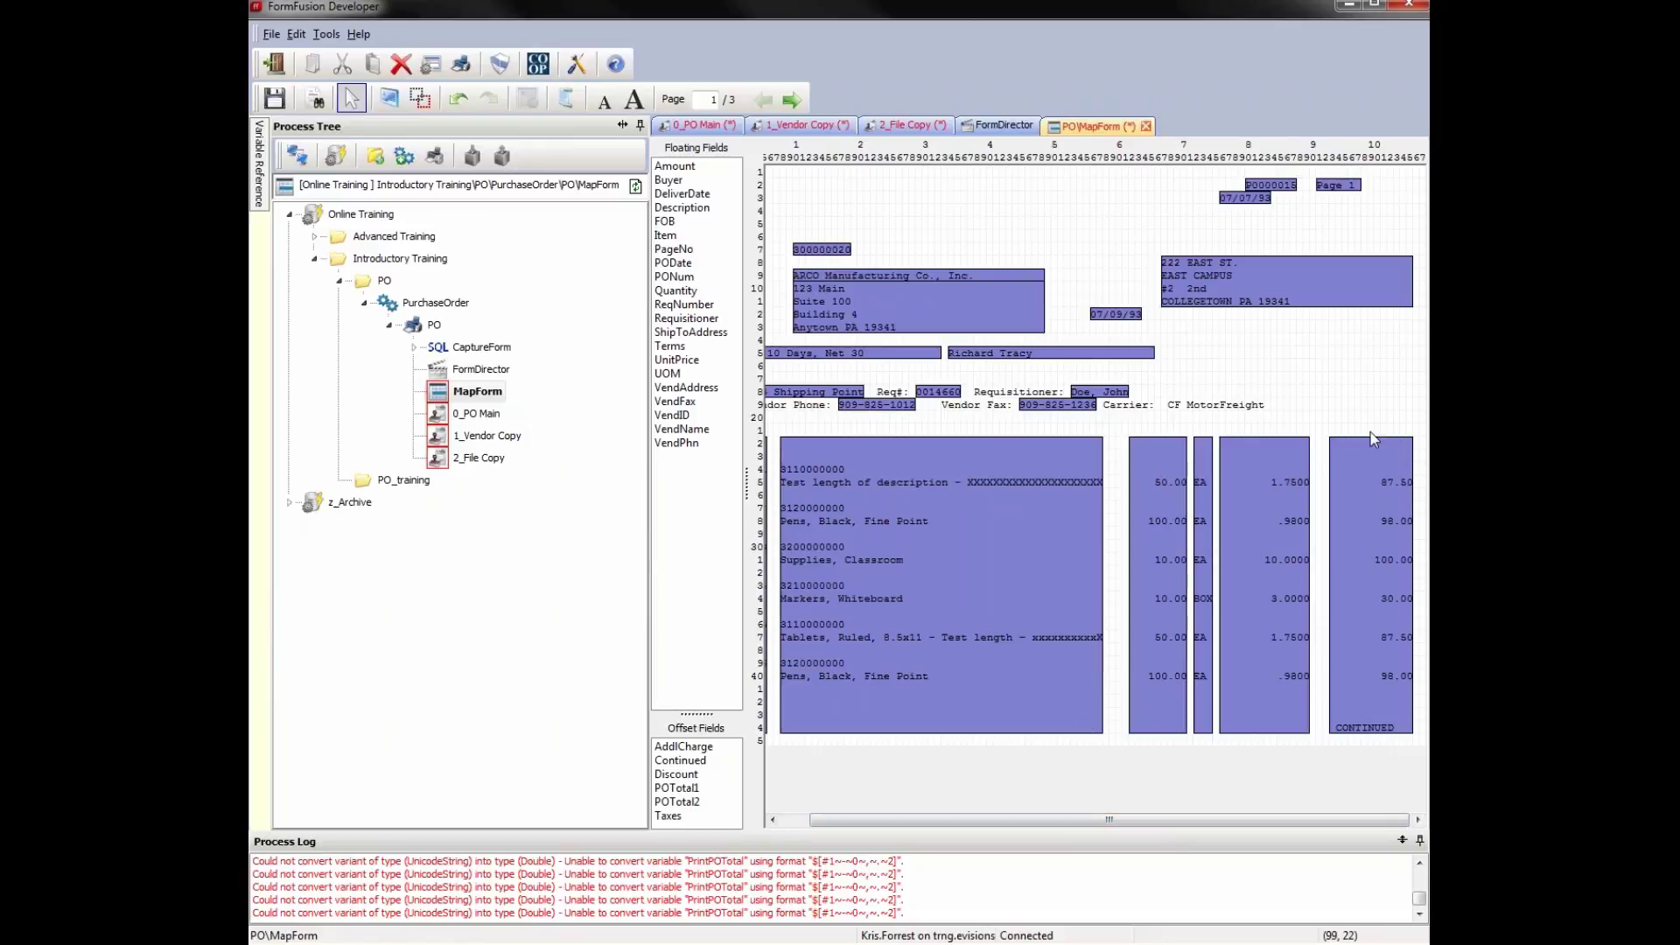
left_click(391, 102)
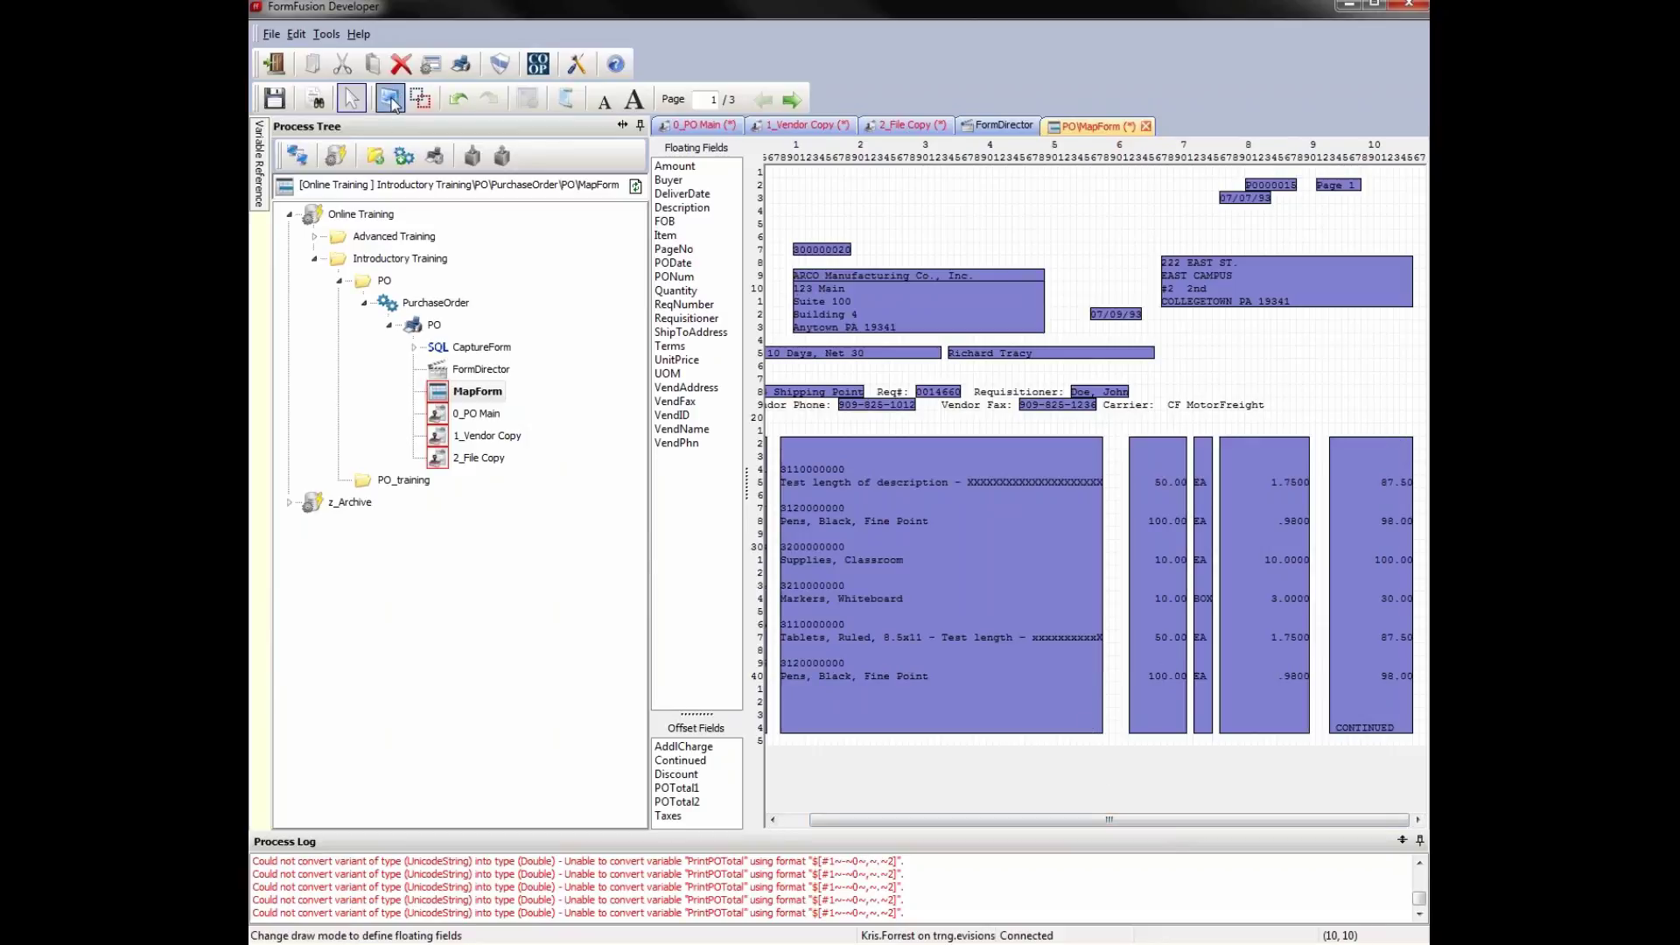
left_click_drag(1206, 404, 1263, 418)
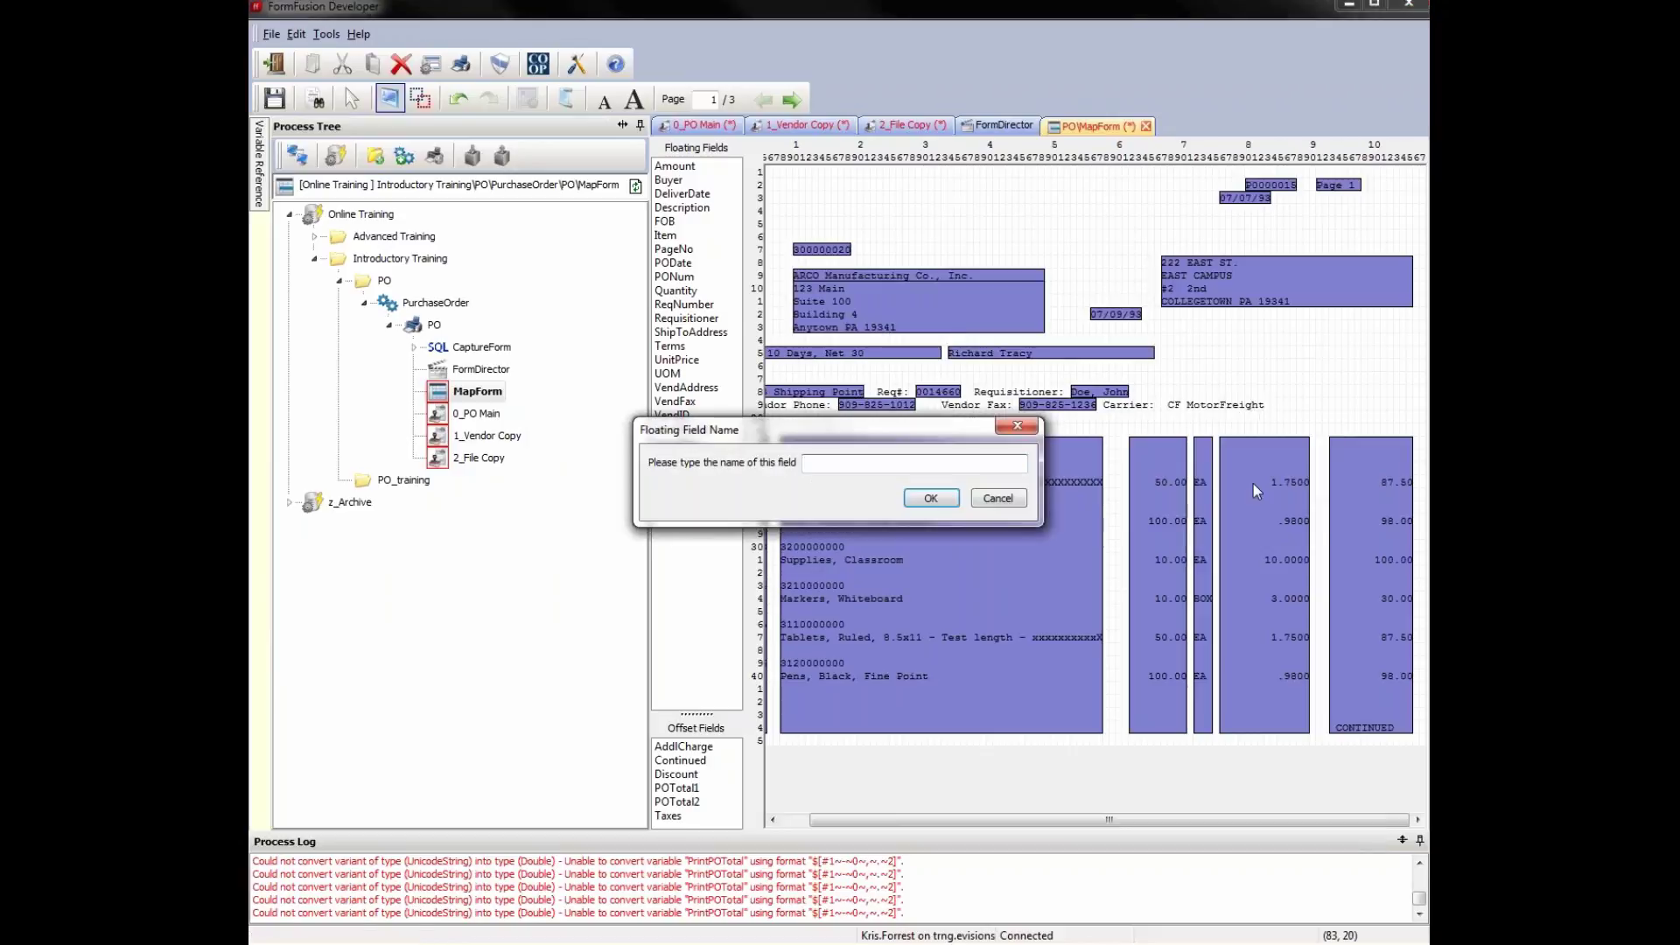
Name the new field Carrier_1 since Carrier is taken, and widen it to the right
type("Carrier")
left_click(931, 497)
left_click(977, 531)
left_click(856, 466)
type("_1")
left_click(931, 498)
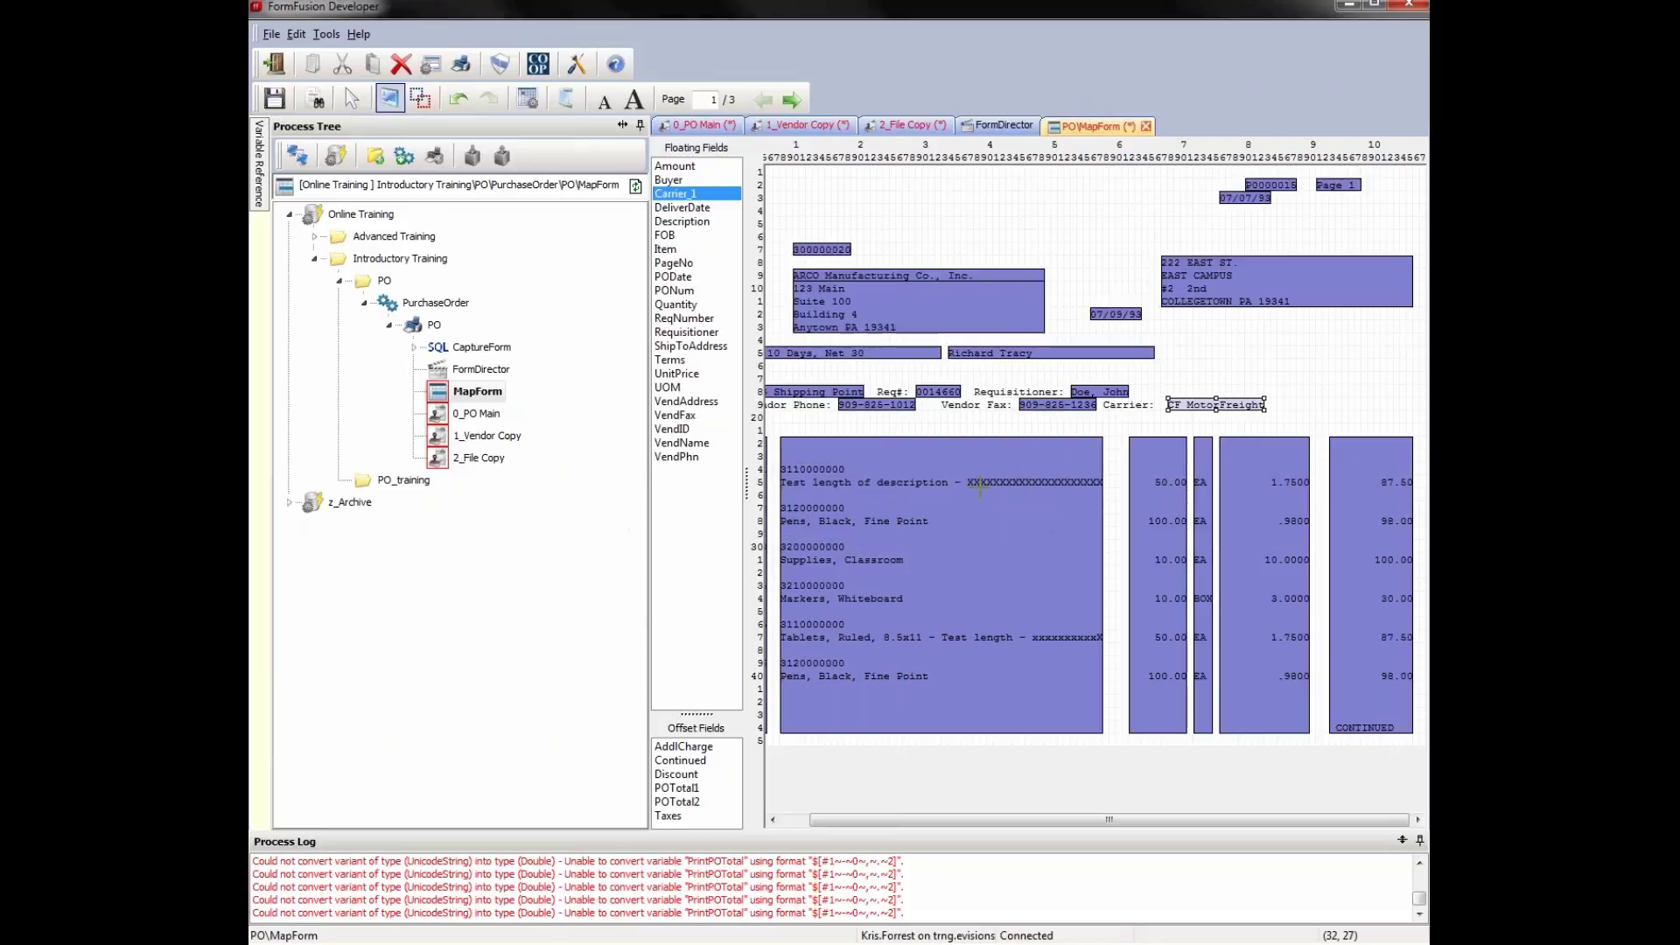
left_click(1264, 415)
left_click_drag(1396, 410, 1392, 411)
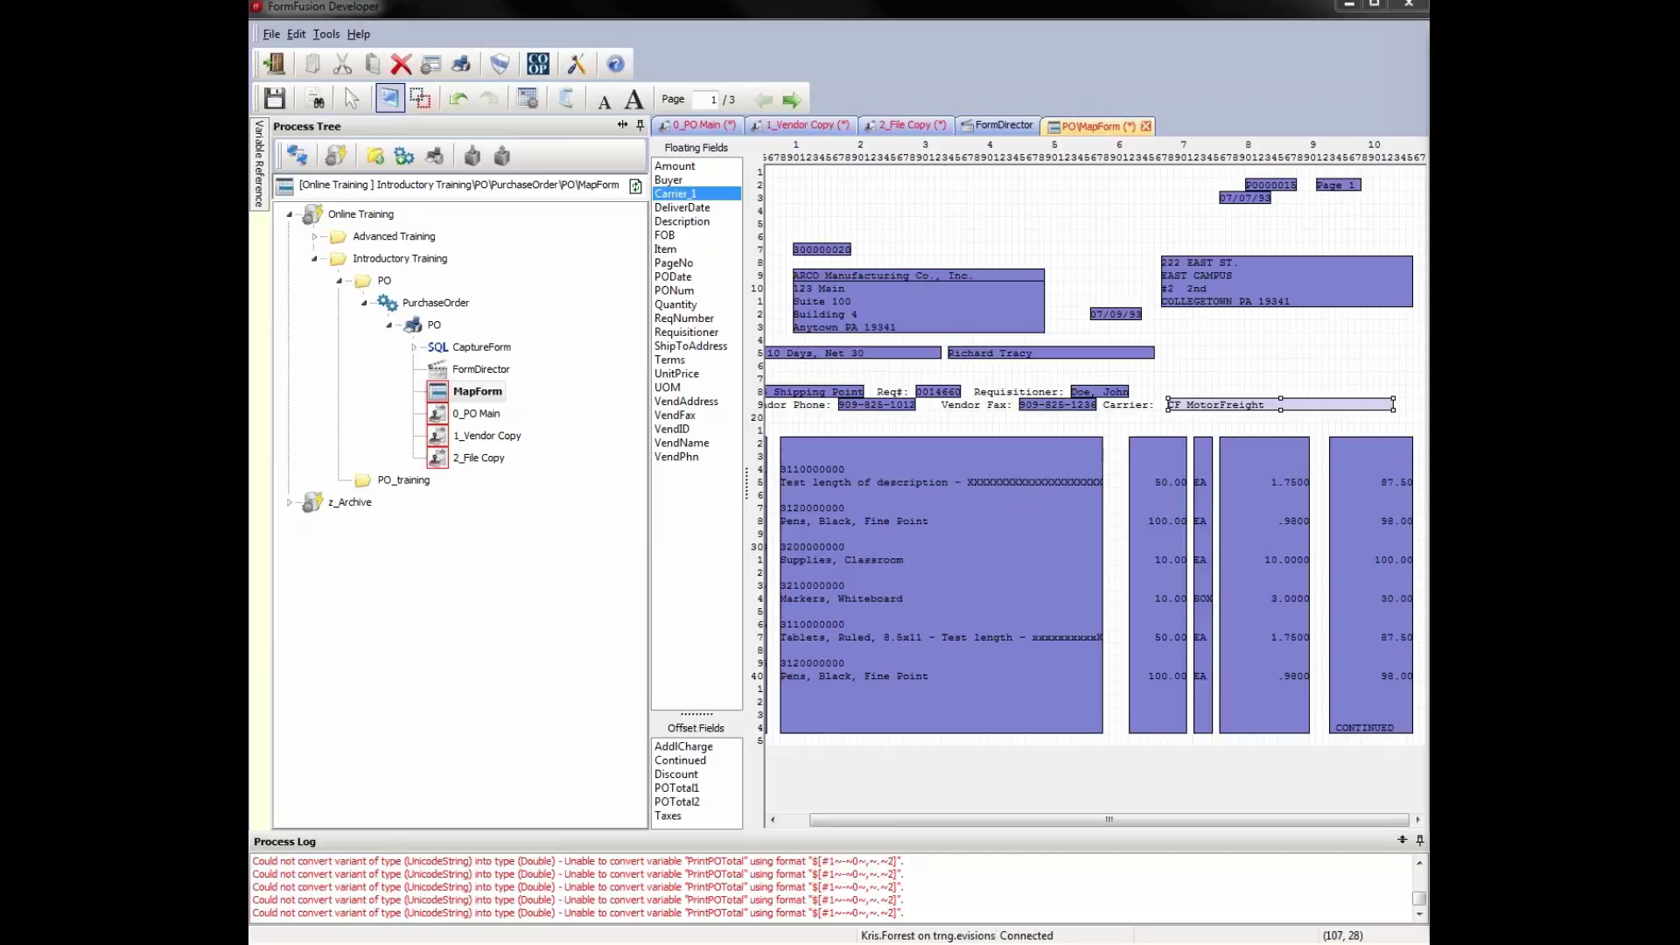
Step the sample PO to page 2, select its PO number field, then advance to page 3/3
left_click(793, 101)
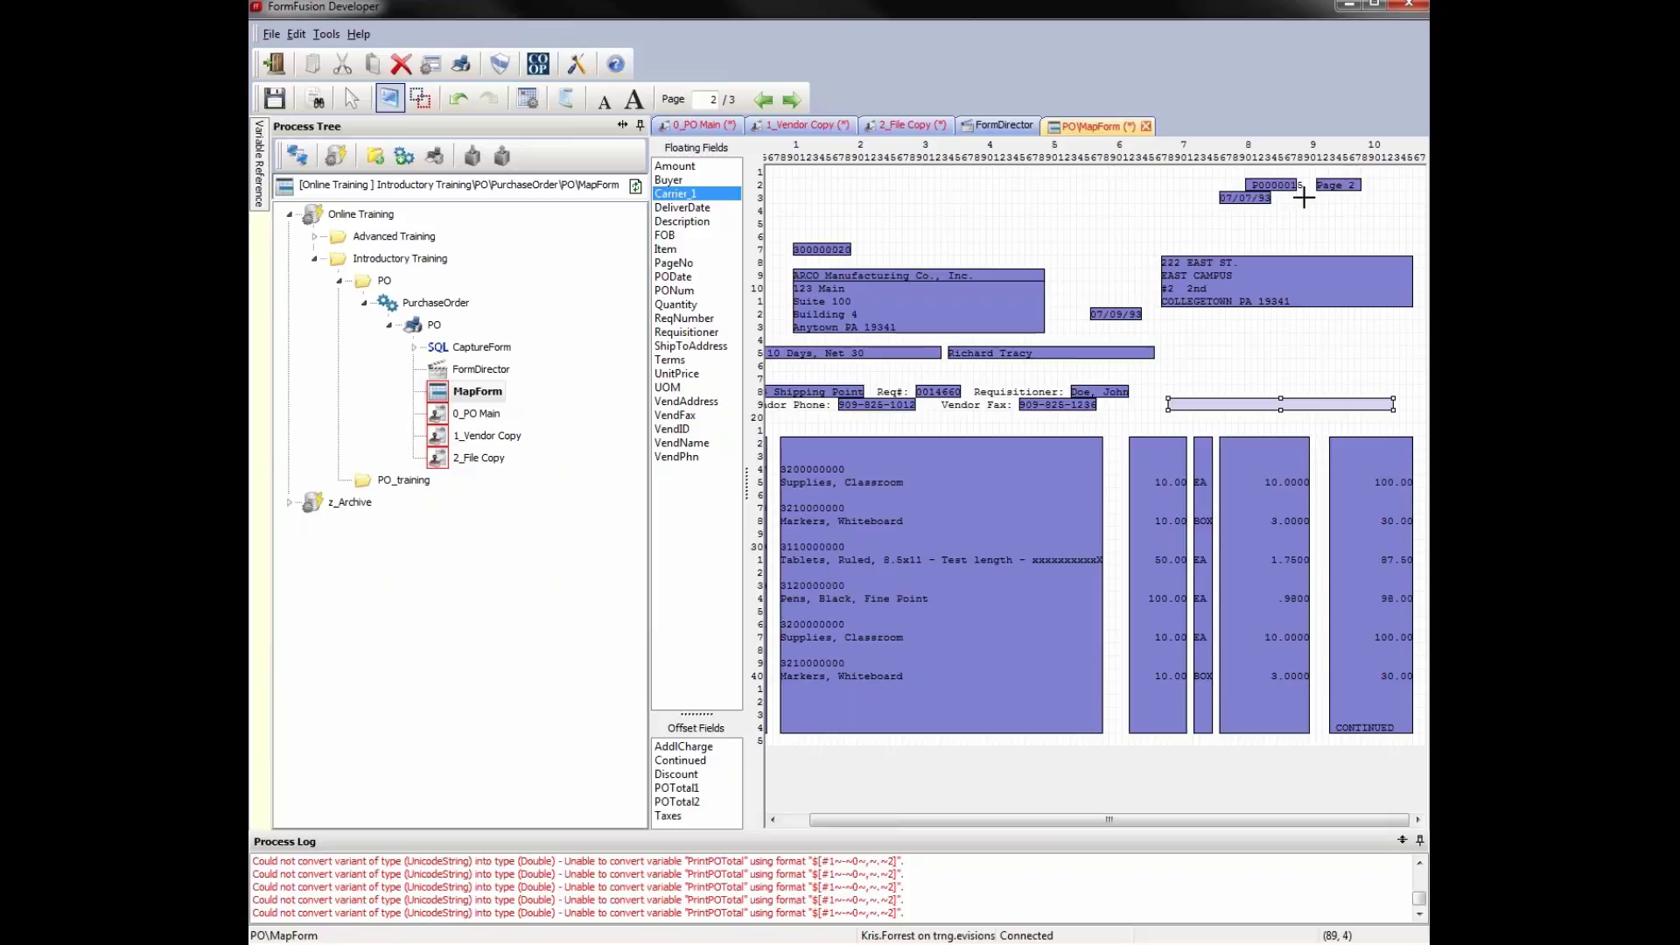
left_click(763, 102)
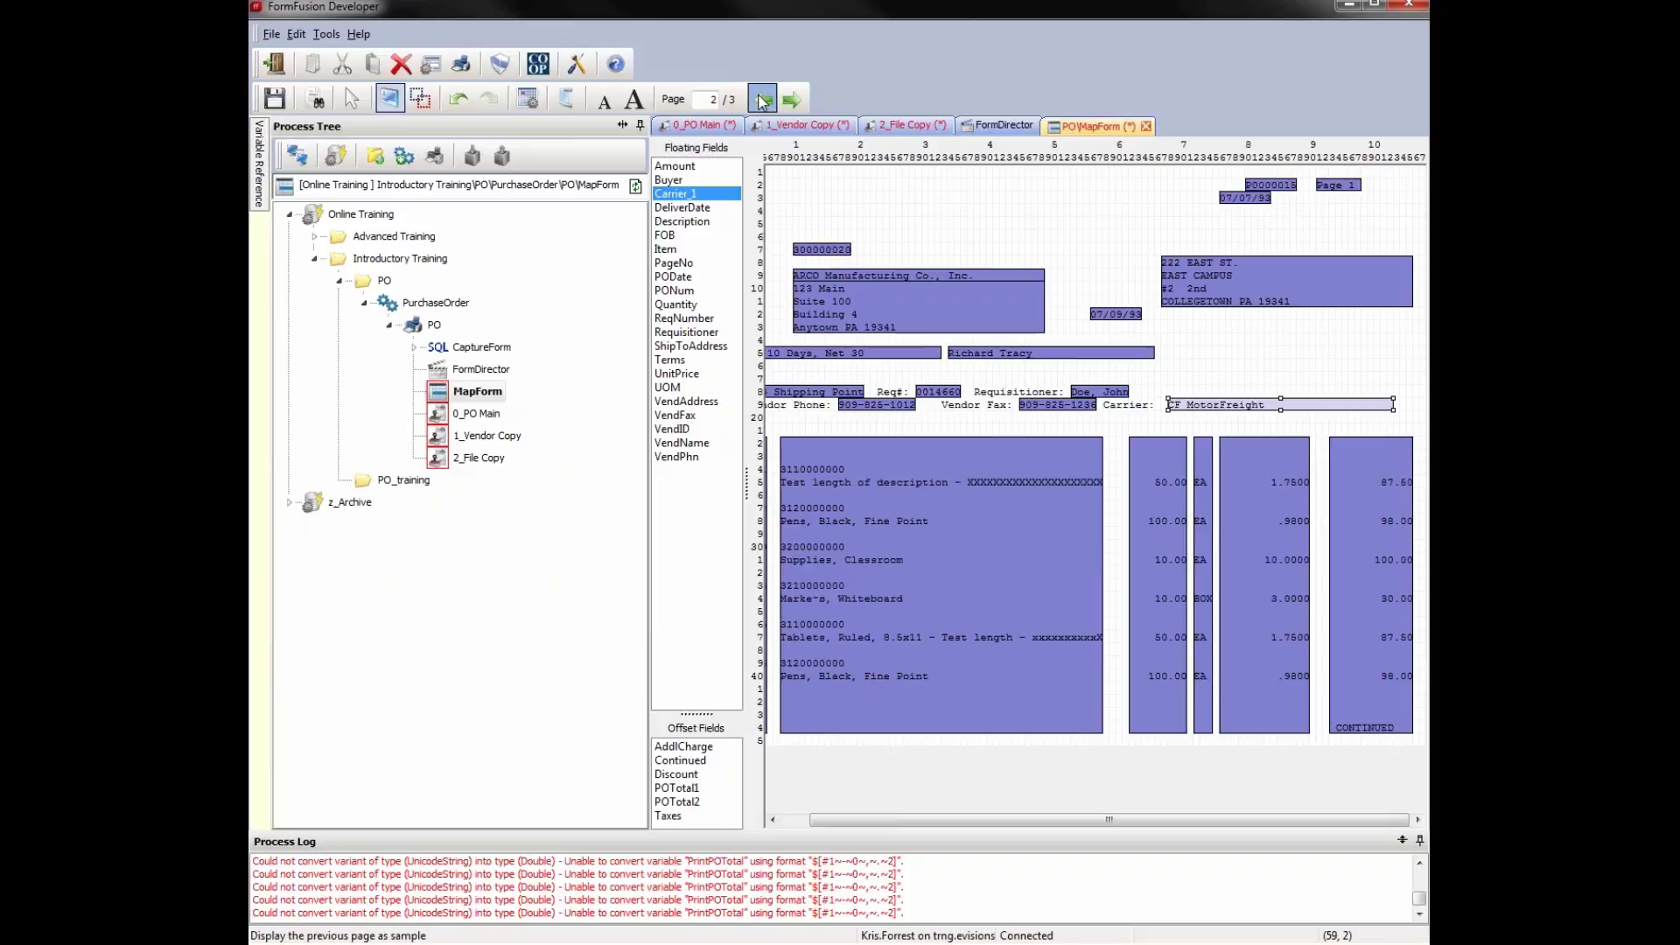
left_click(792, 101)
left_click(351, 98)
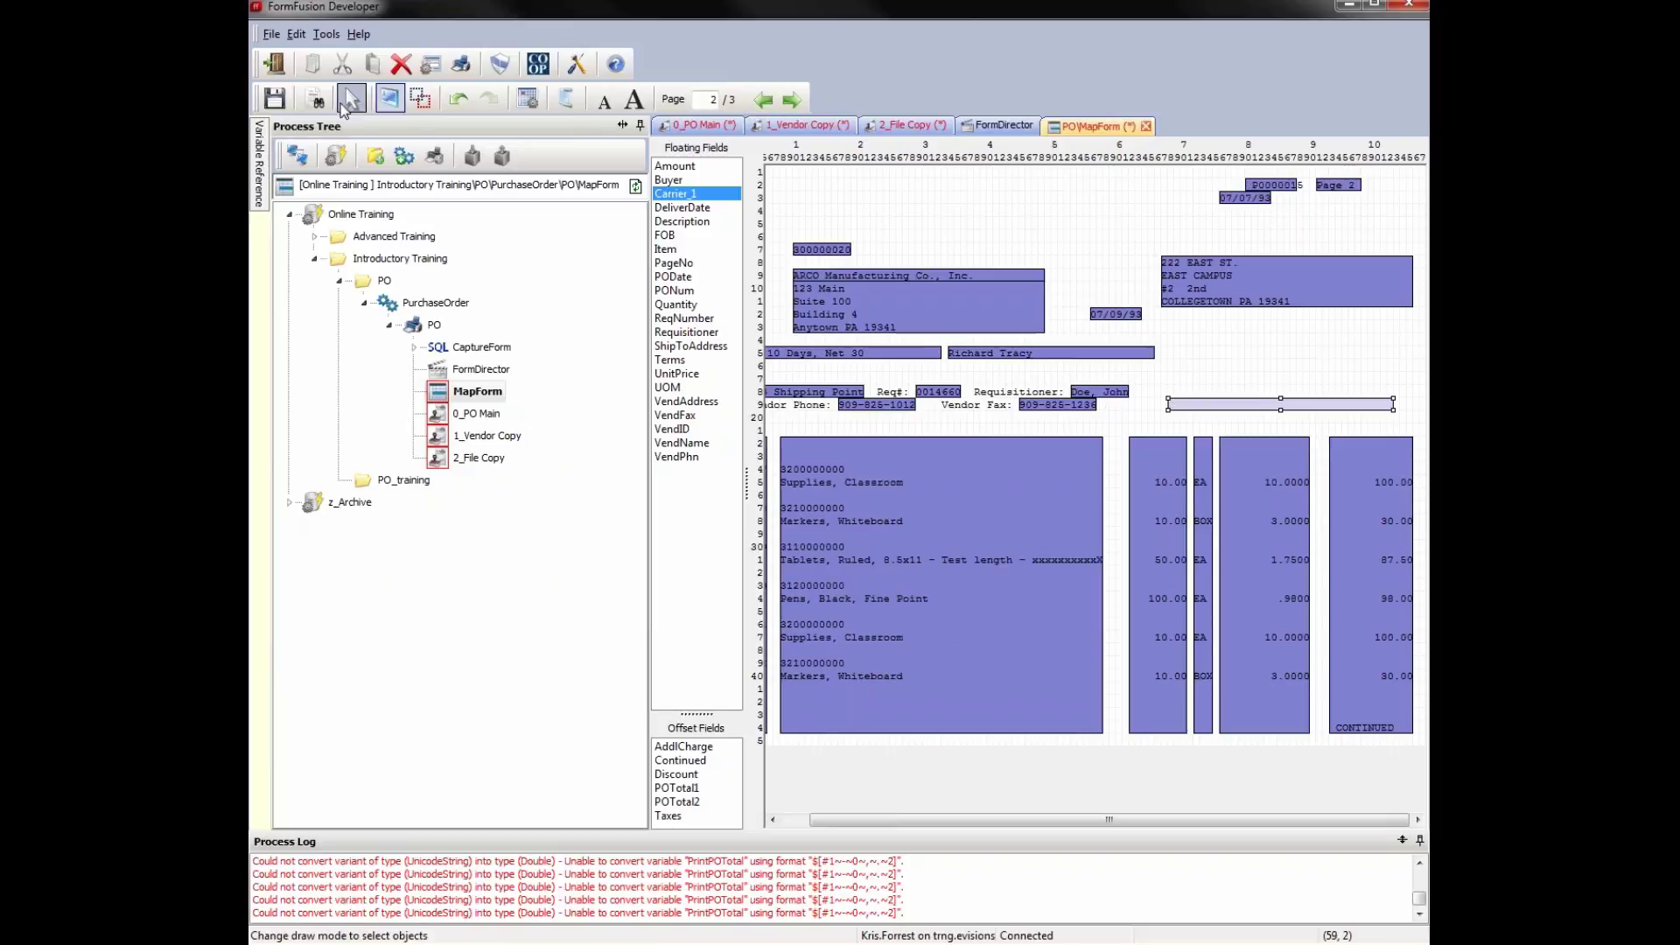
left_click(1289, 192)
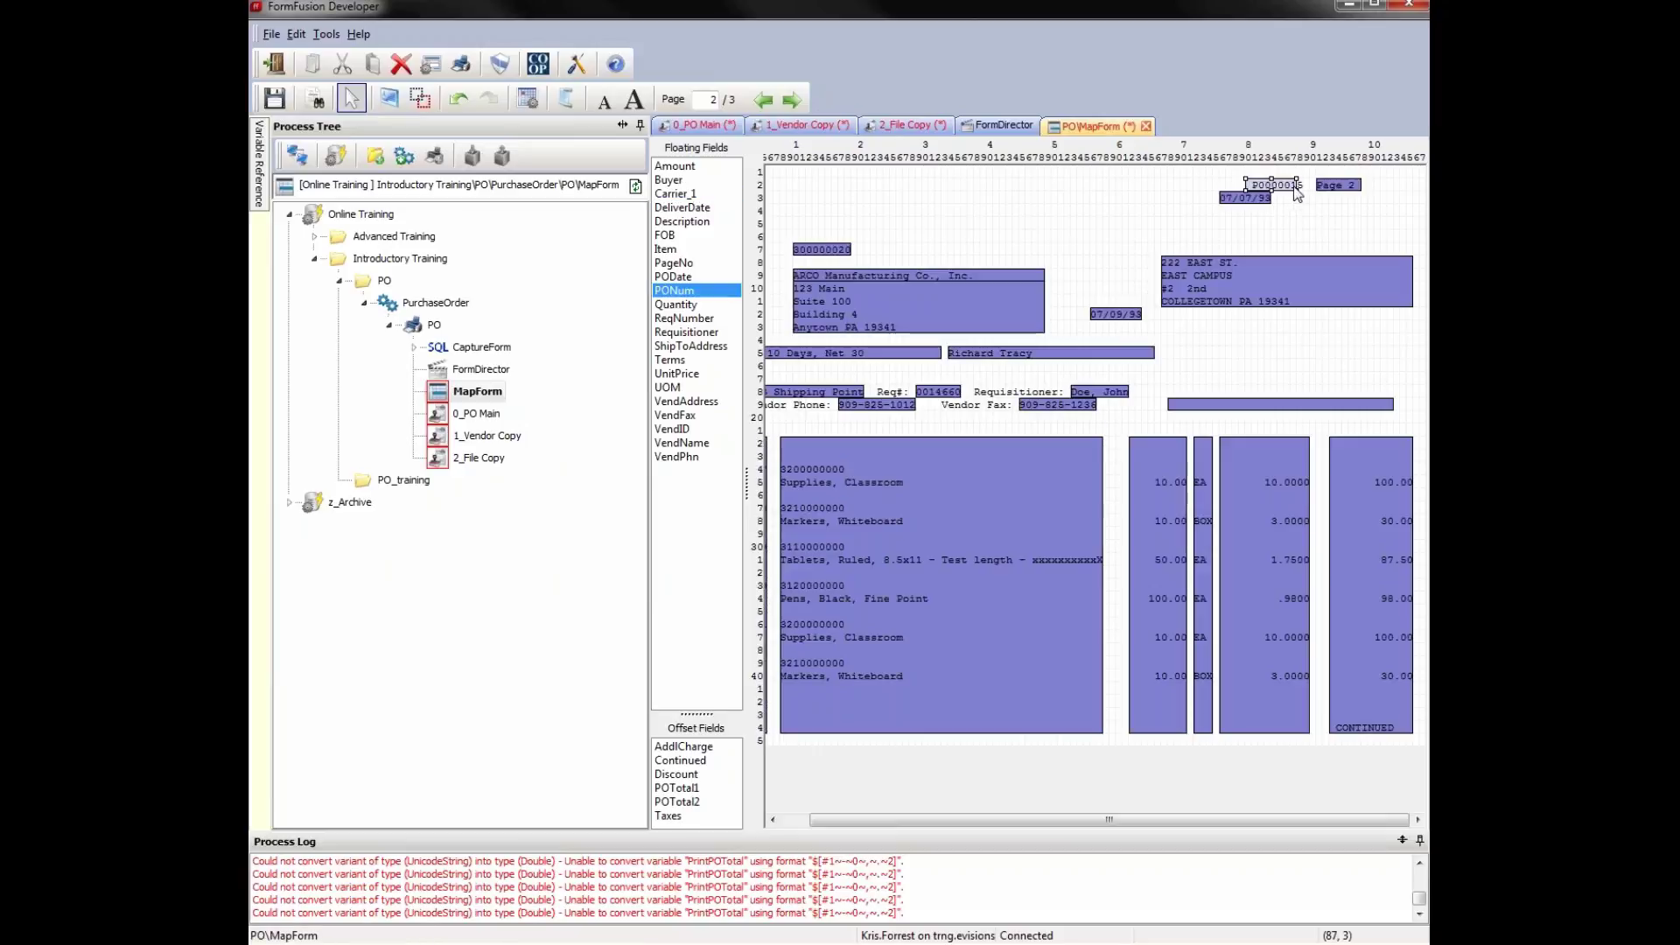
left_click(1302, 186)
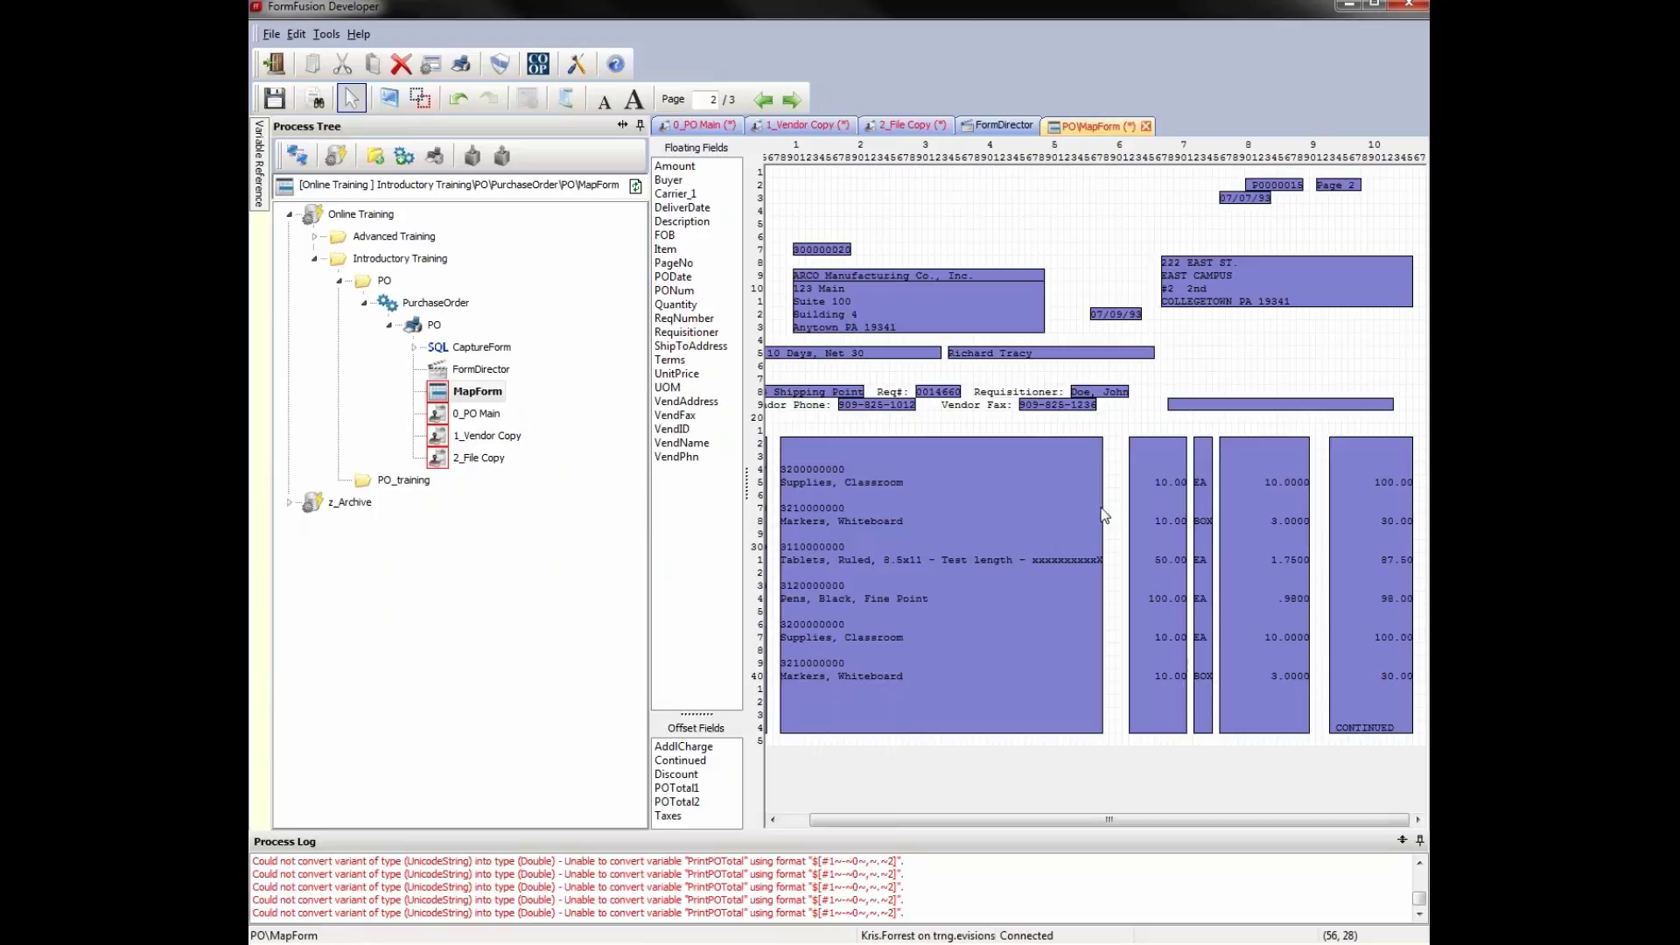
left_click(790, 102)
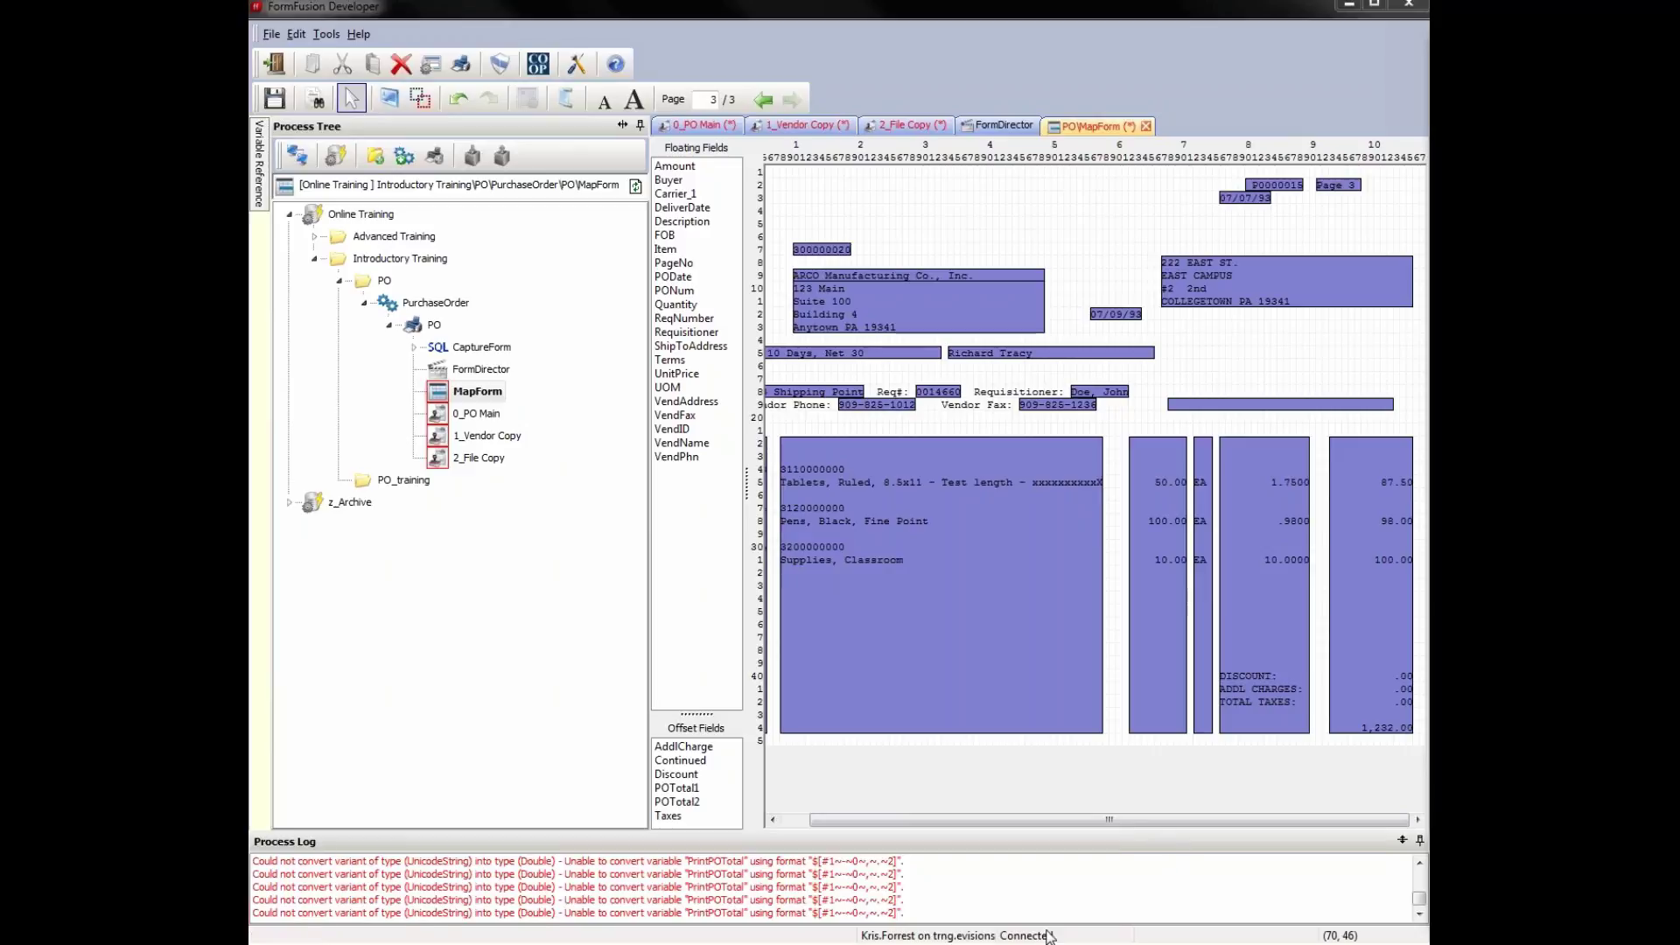
Enlarge the Offset Fields list and select Discount to outline it beside the DISCOUNT total
left_click_drag(698, 713, 705, 593)
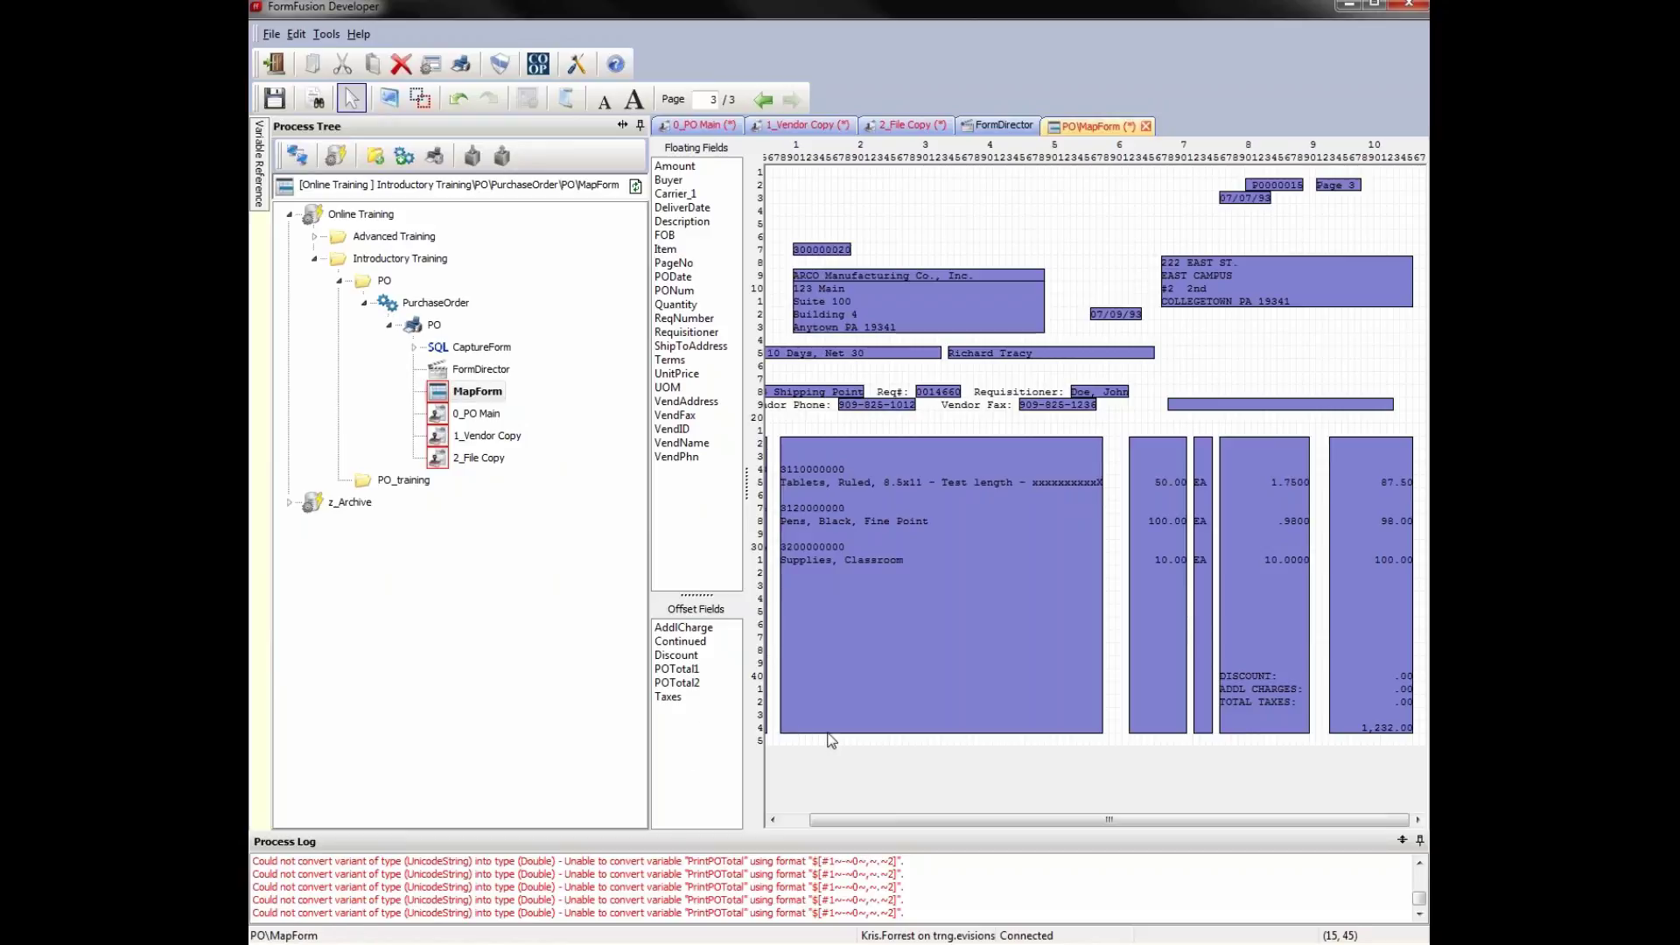
left_click(676, 658)
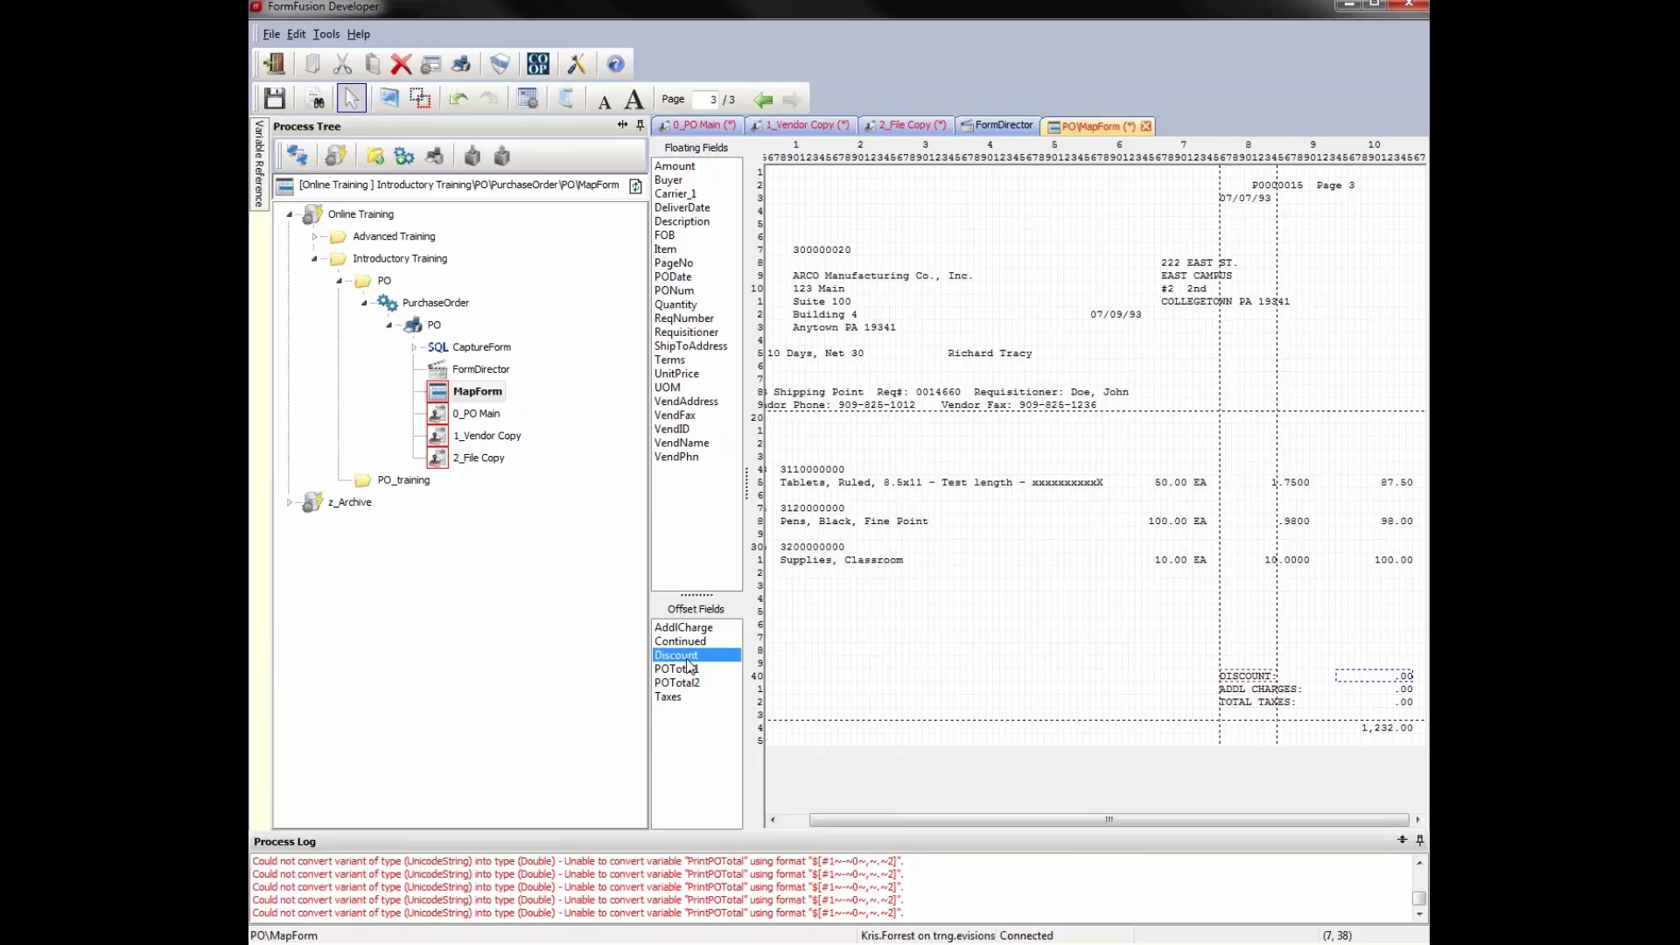
Open Offset Field Properties for Discount, a String field
double_click(687, 660)
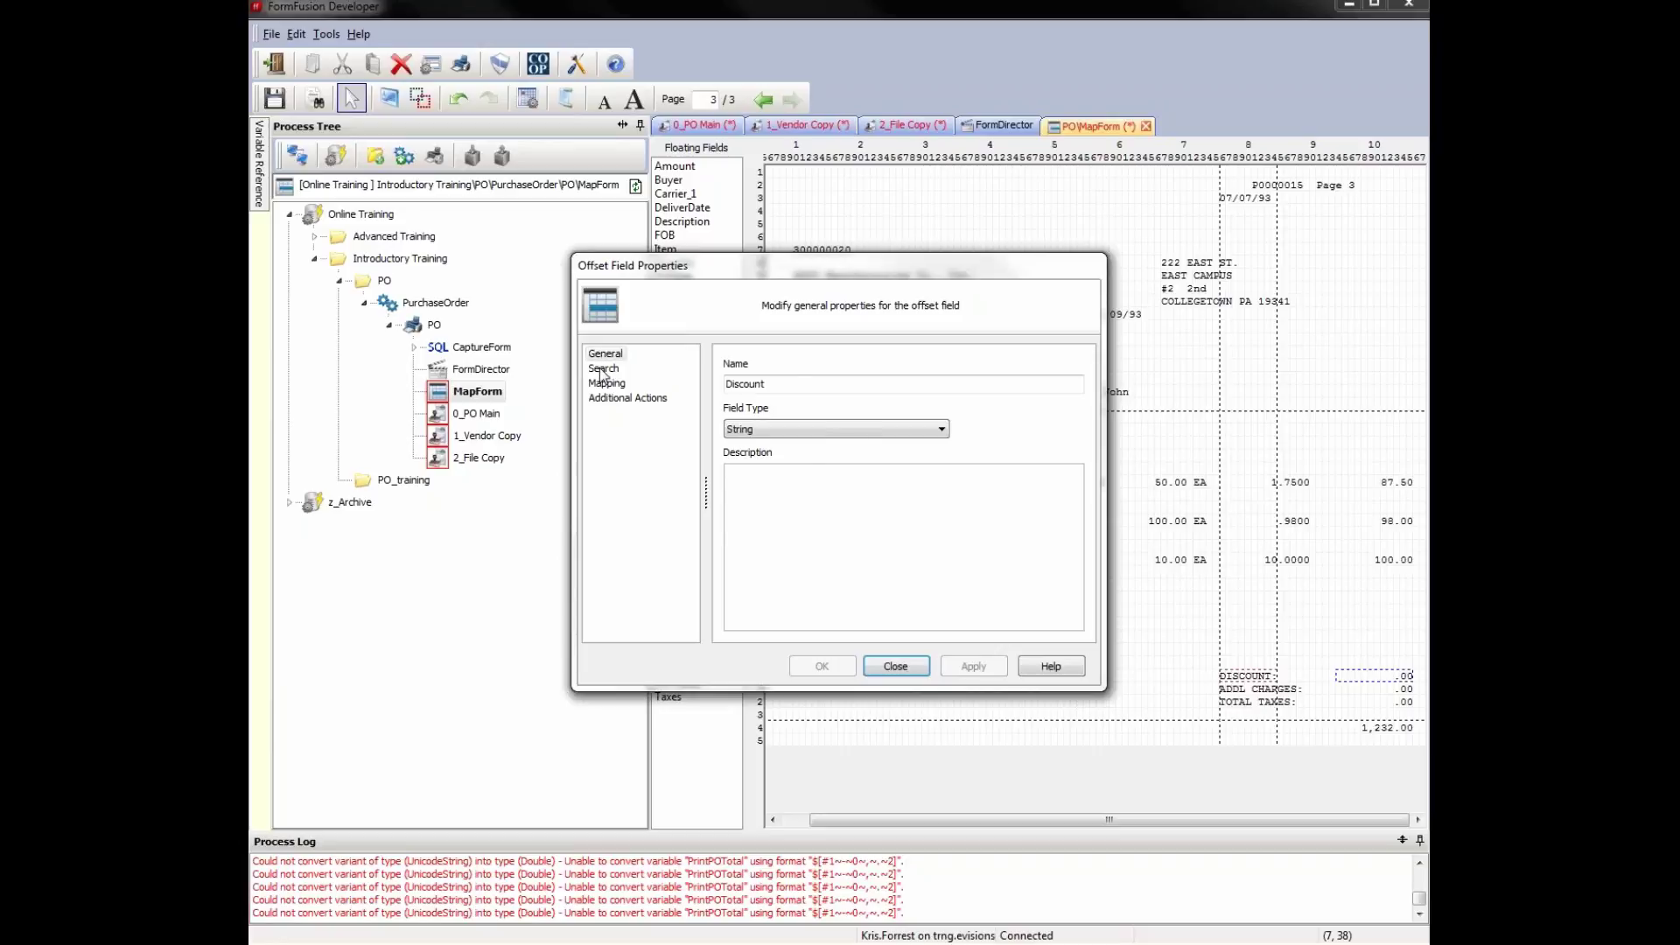
Check Discount's search text and row/column ranges, then its mapping: column offset 18, width 12, row offset 0, height 1
left_click(604, 368)
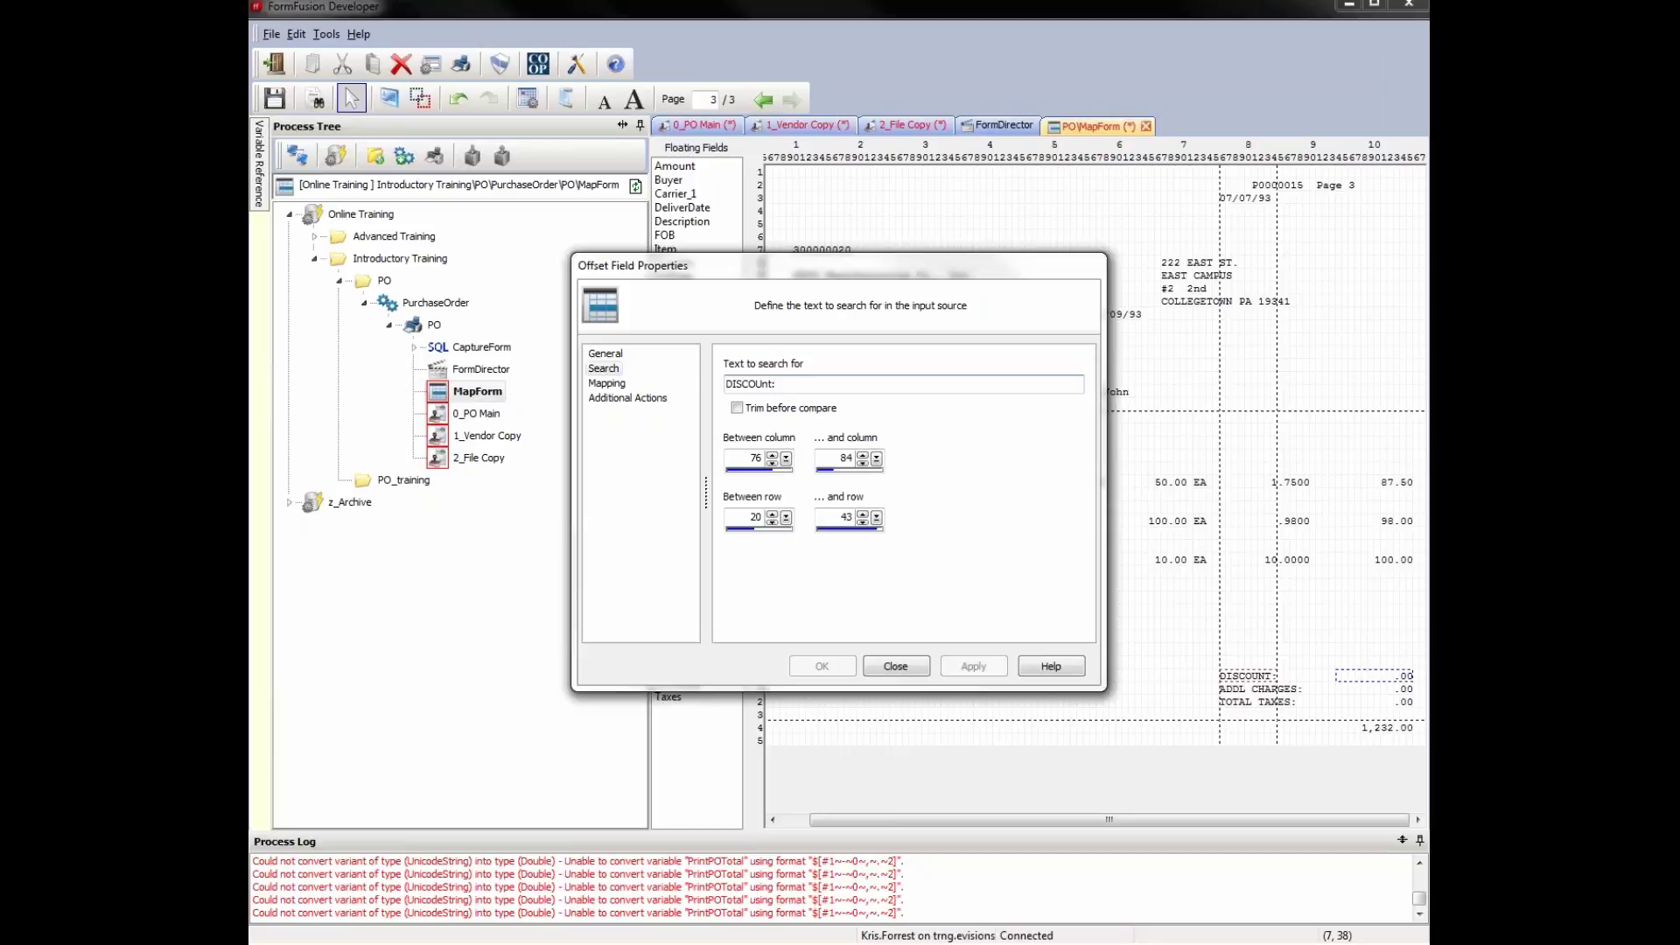
left_click(794, 385)
left_click(608, 384)
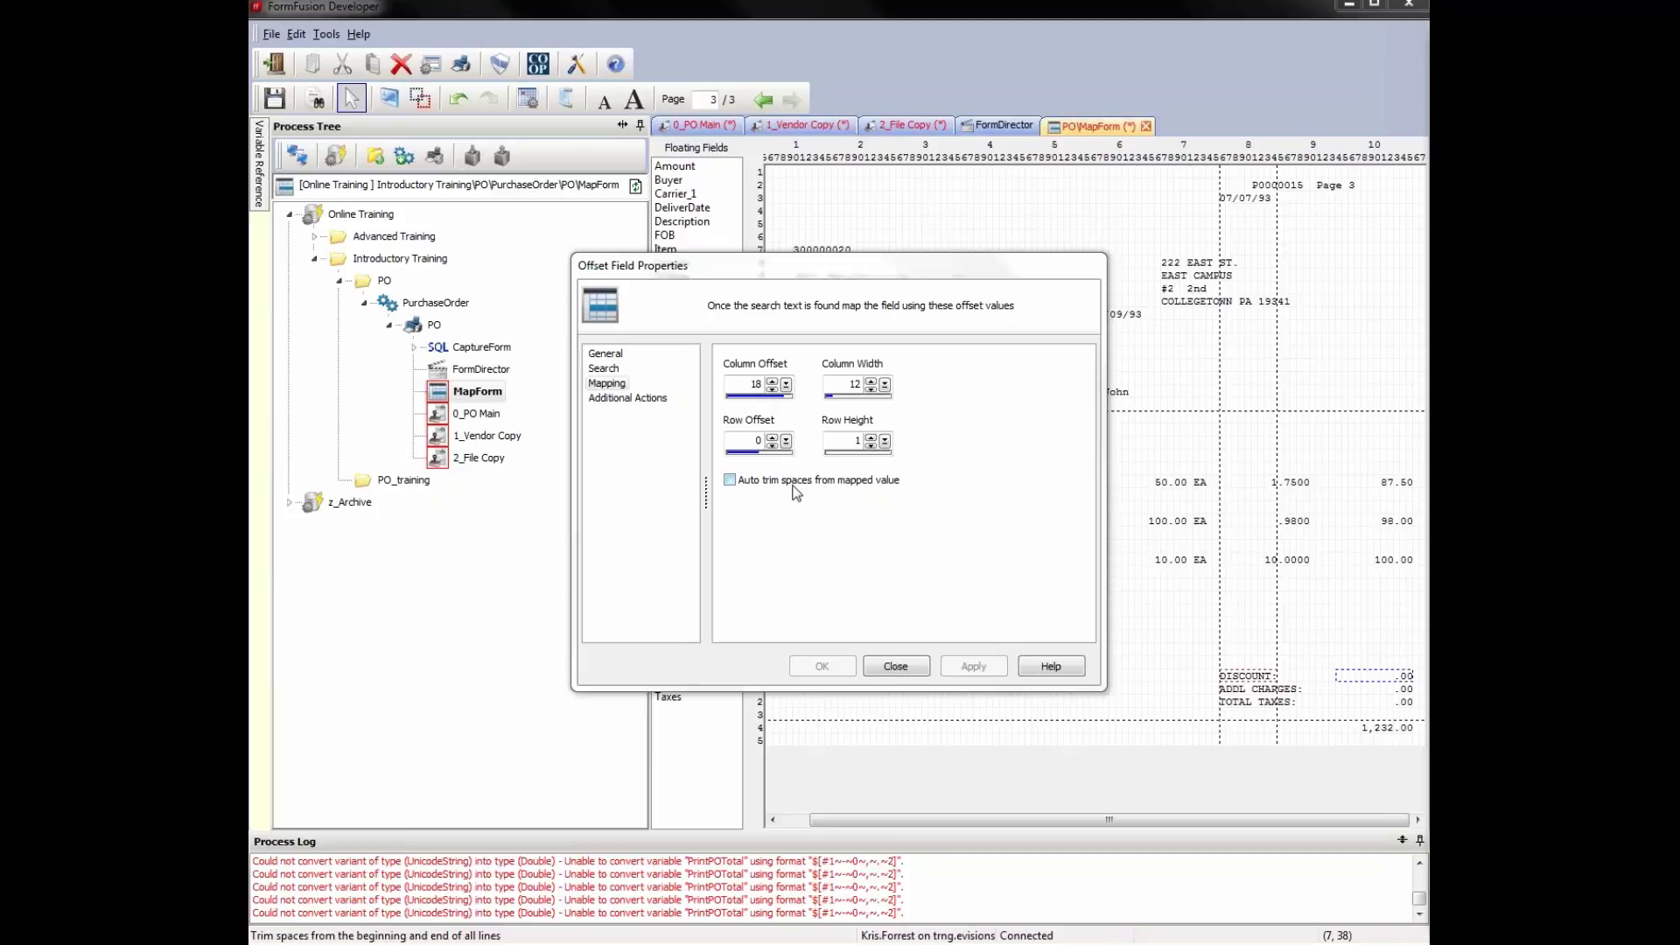
left_click(645, 399)
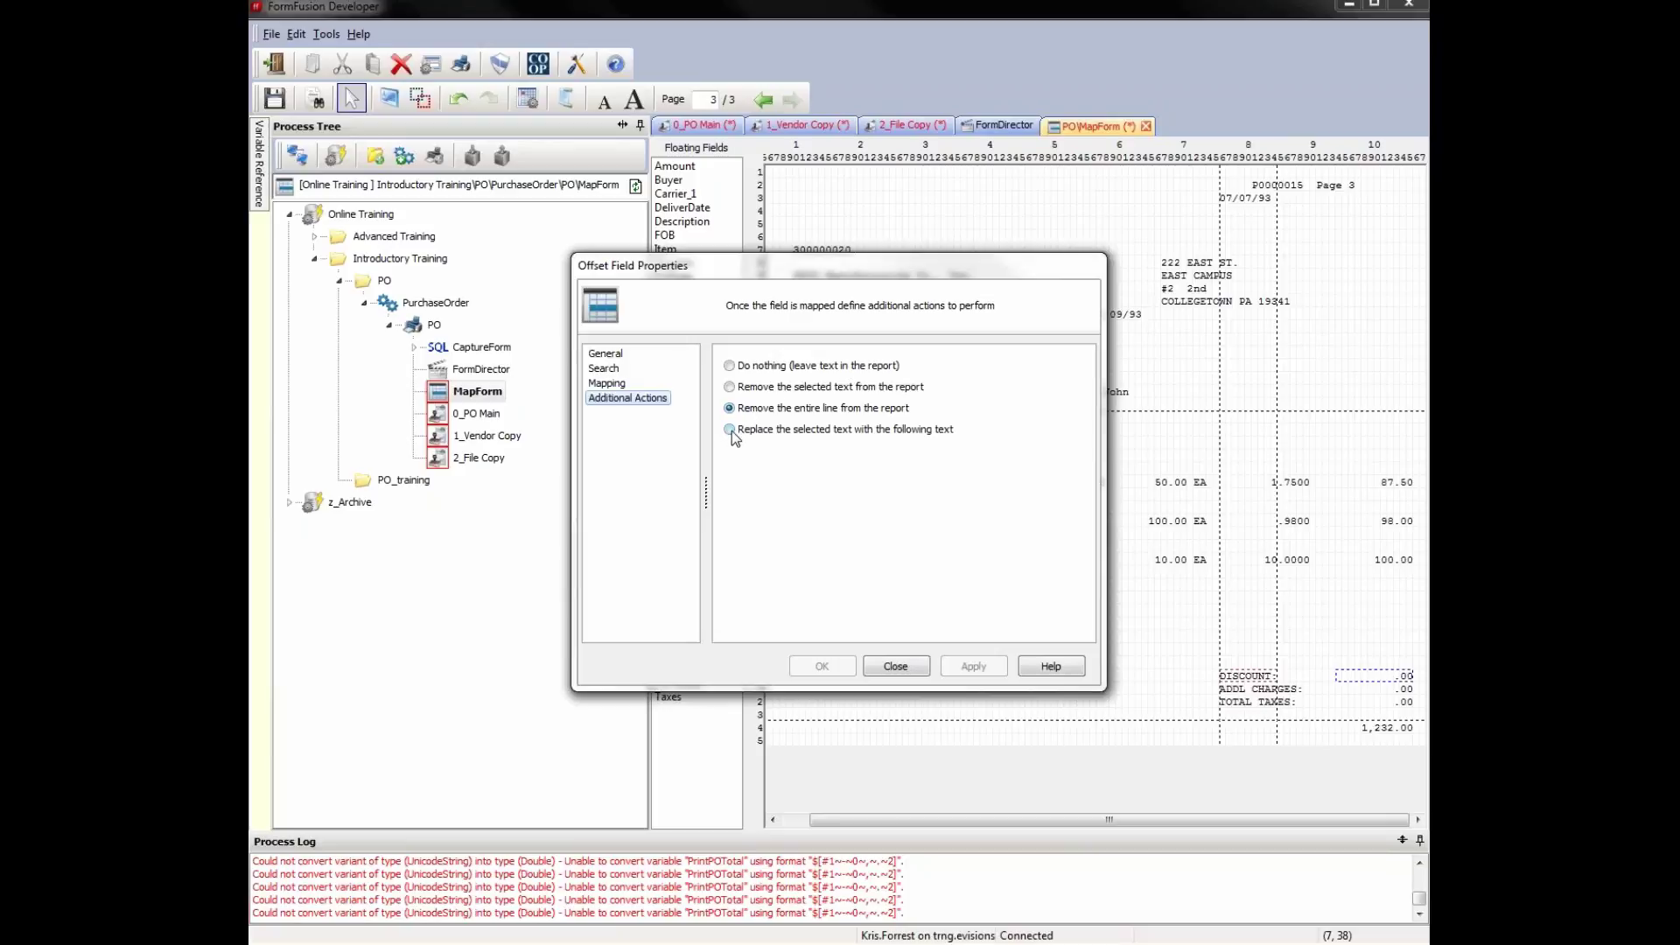
Try the Replace option under Additional Actions, then cancel so the Discount properties close unchanged
left_click(731, 430)
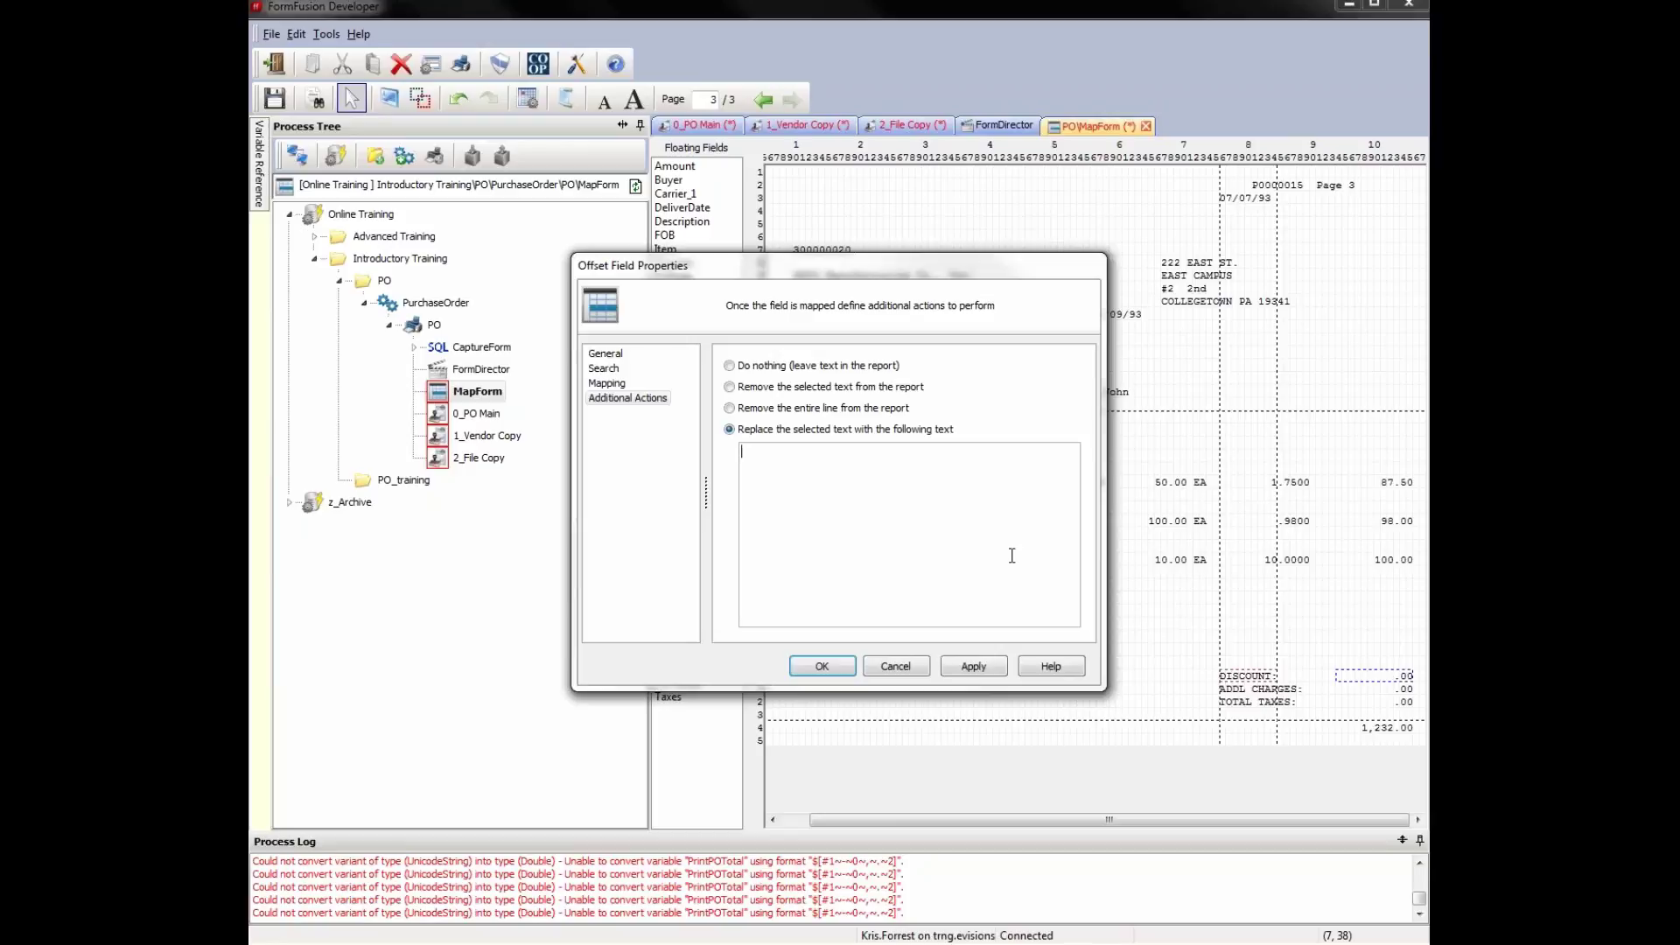
left_click(895, 667)
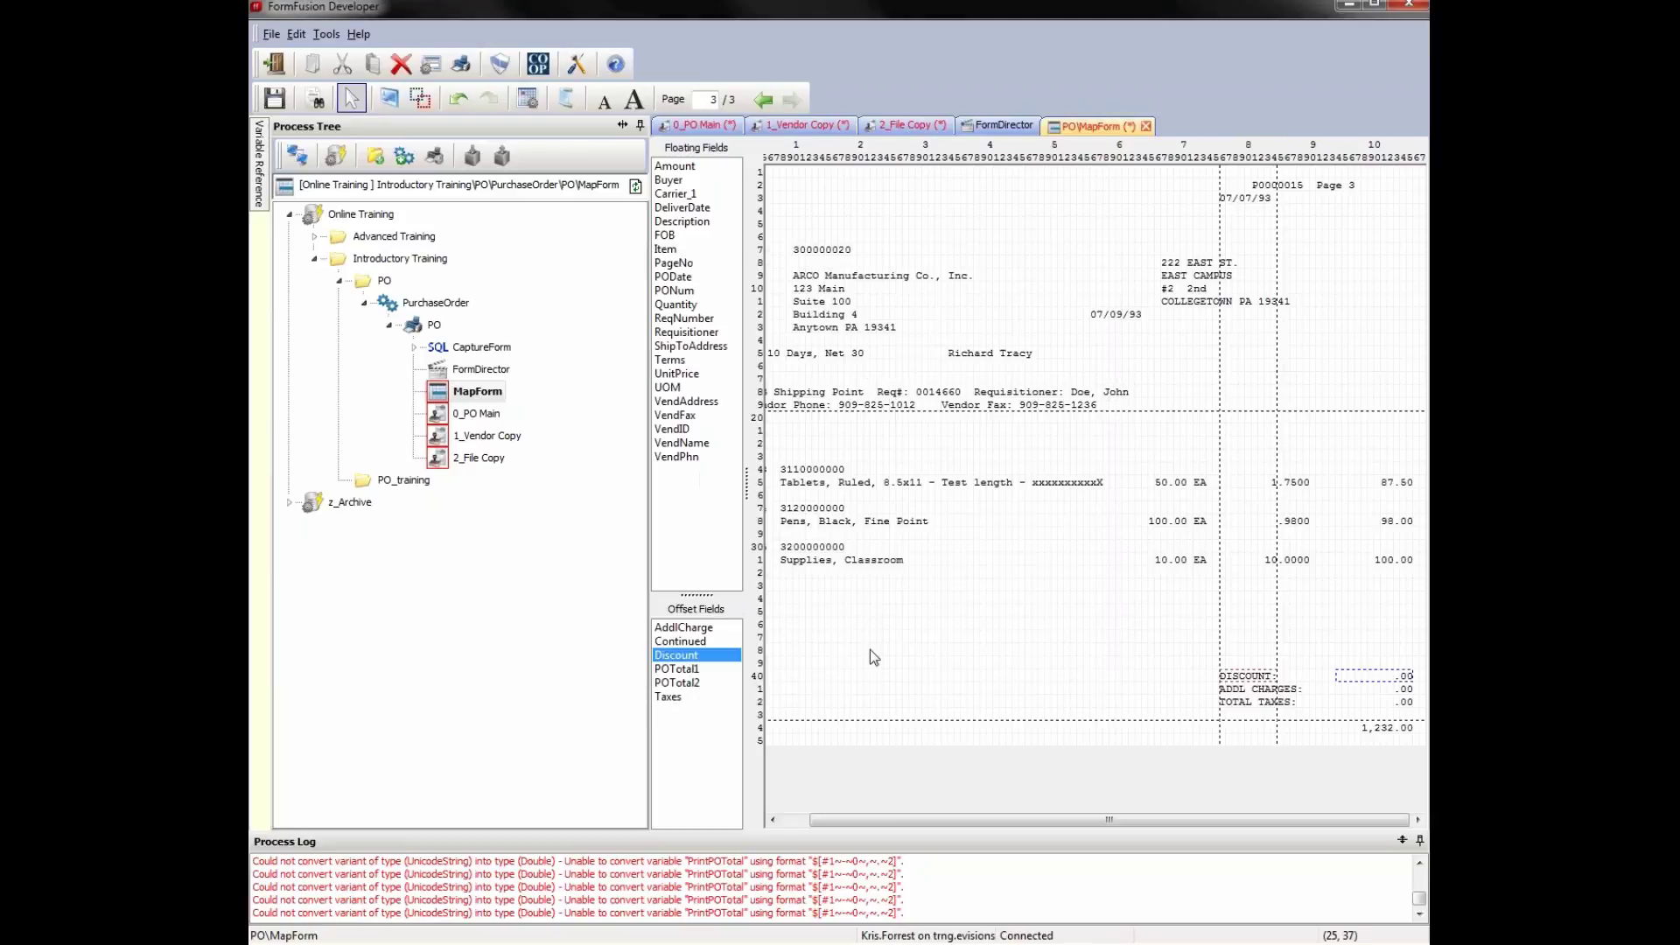